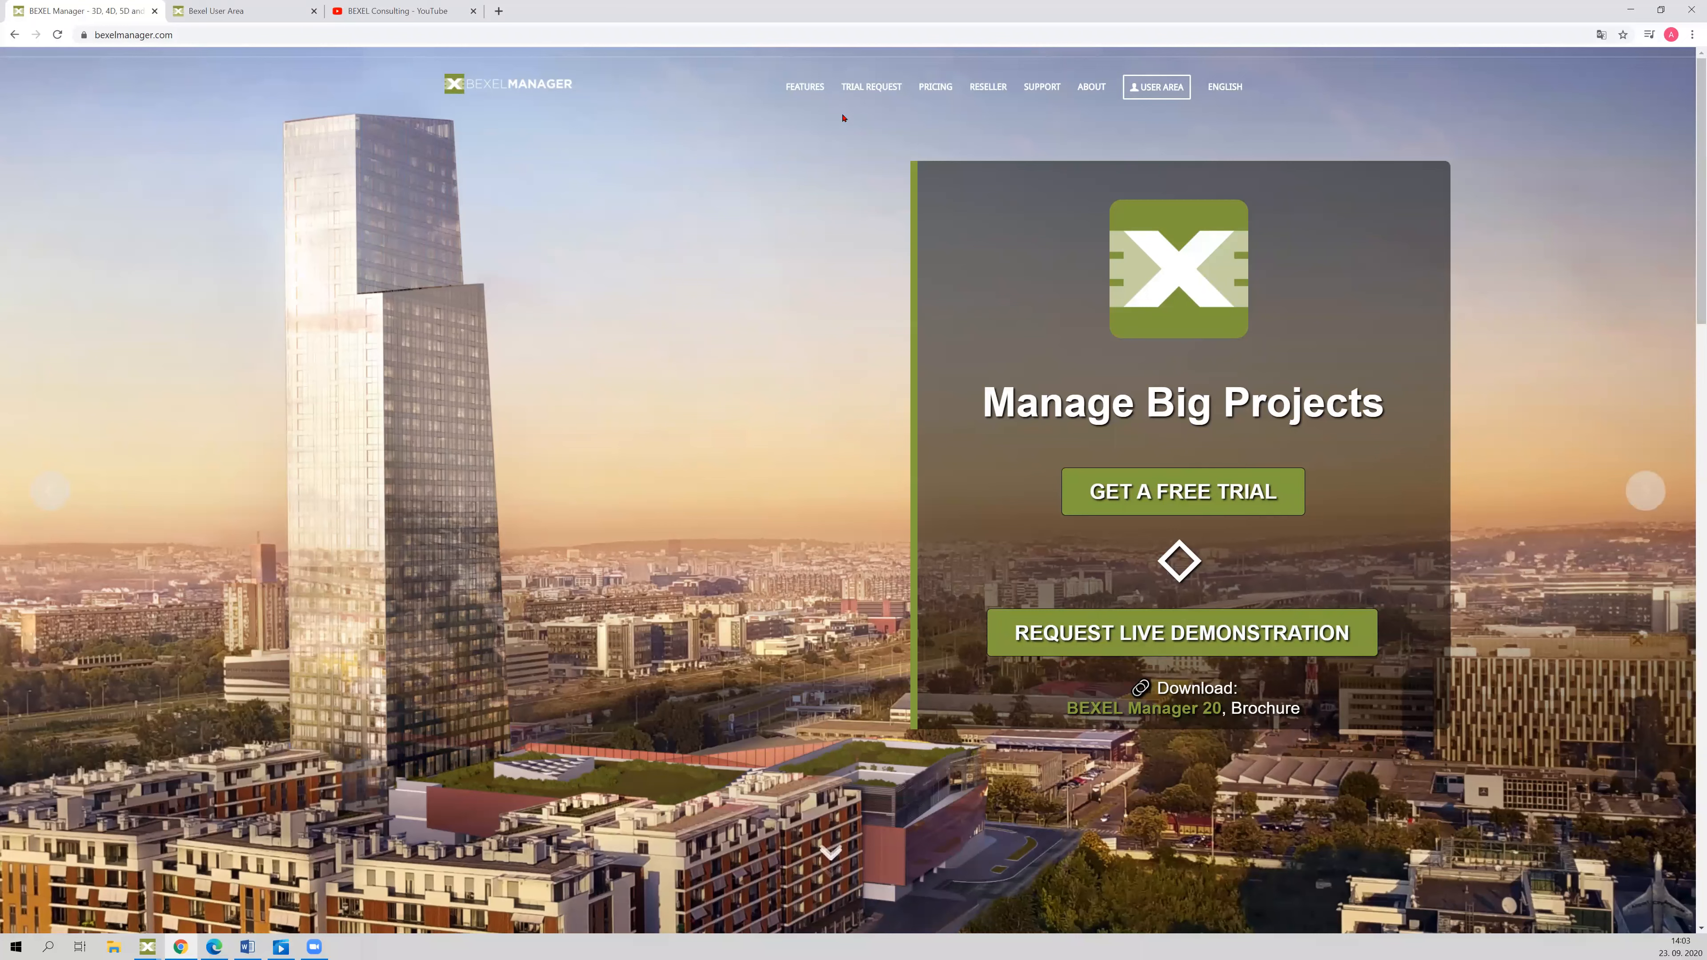
- Open the standard trial request form, and bring up the educational licence request page in the original browser tab
mouse_move(872, 92)
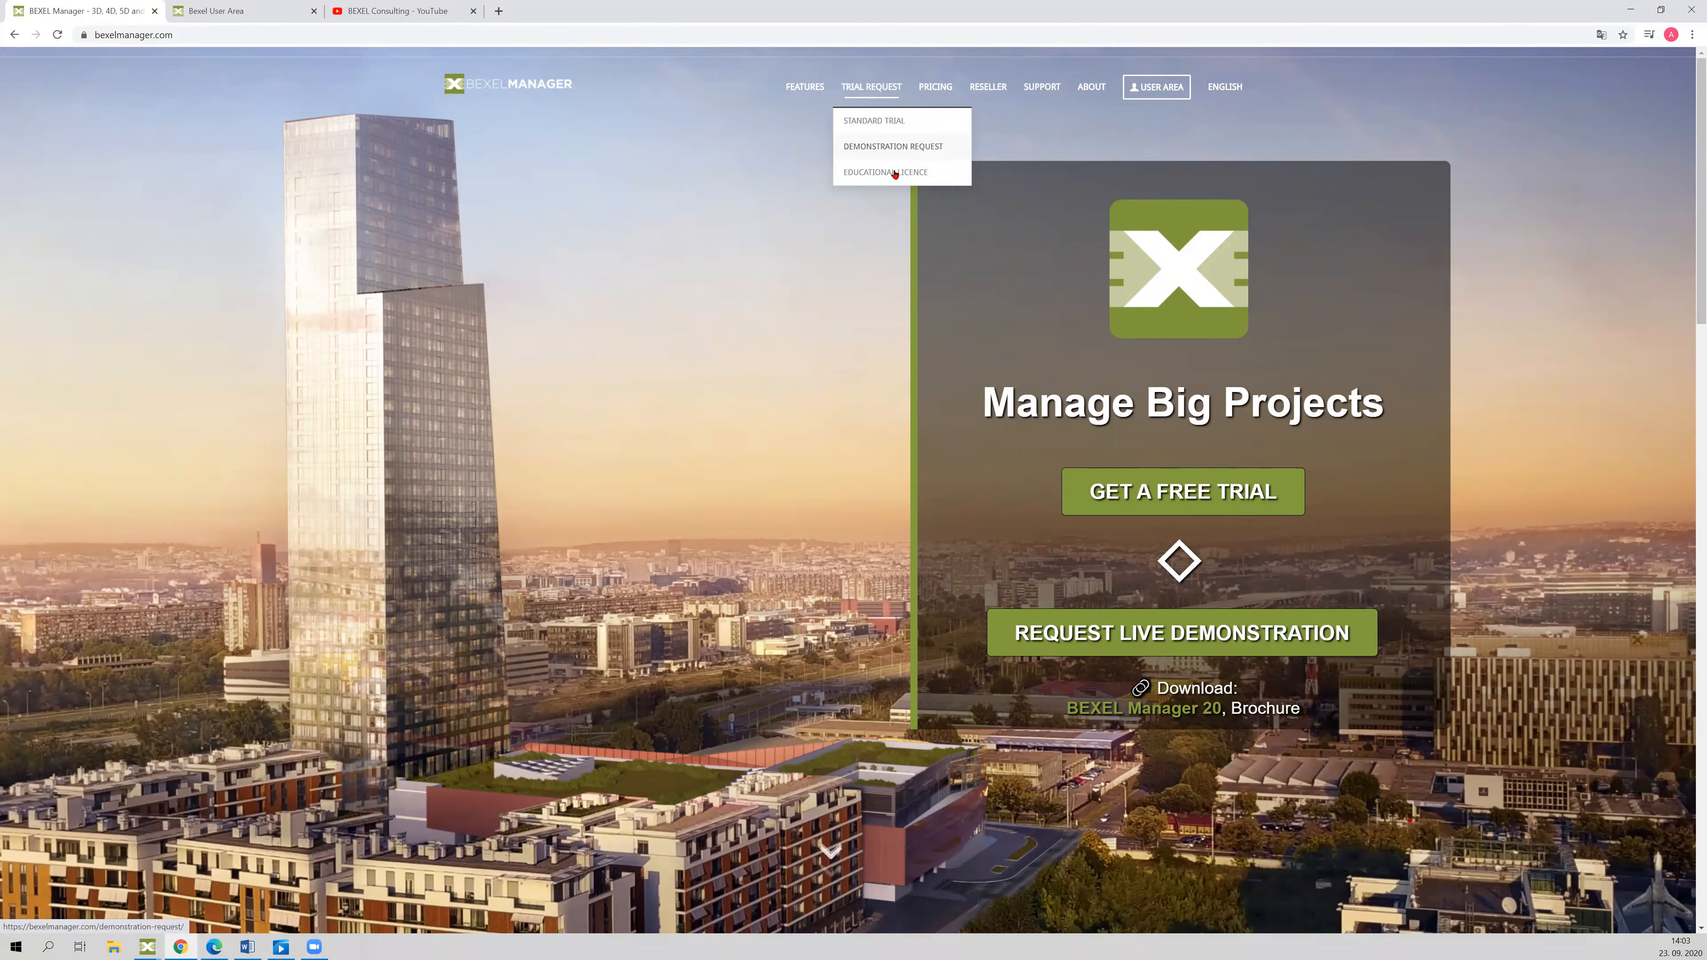
left_click(900, 125)
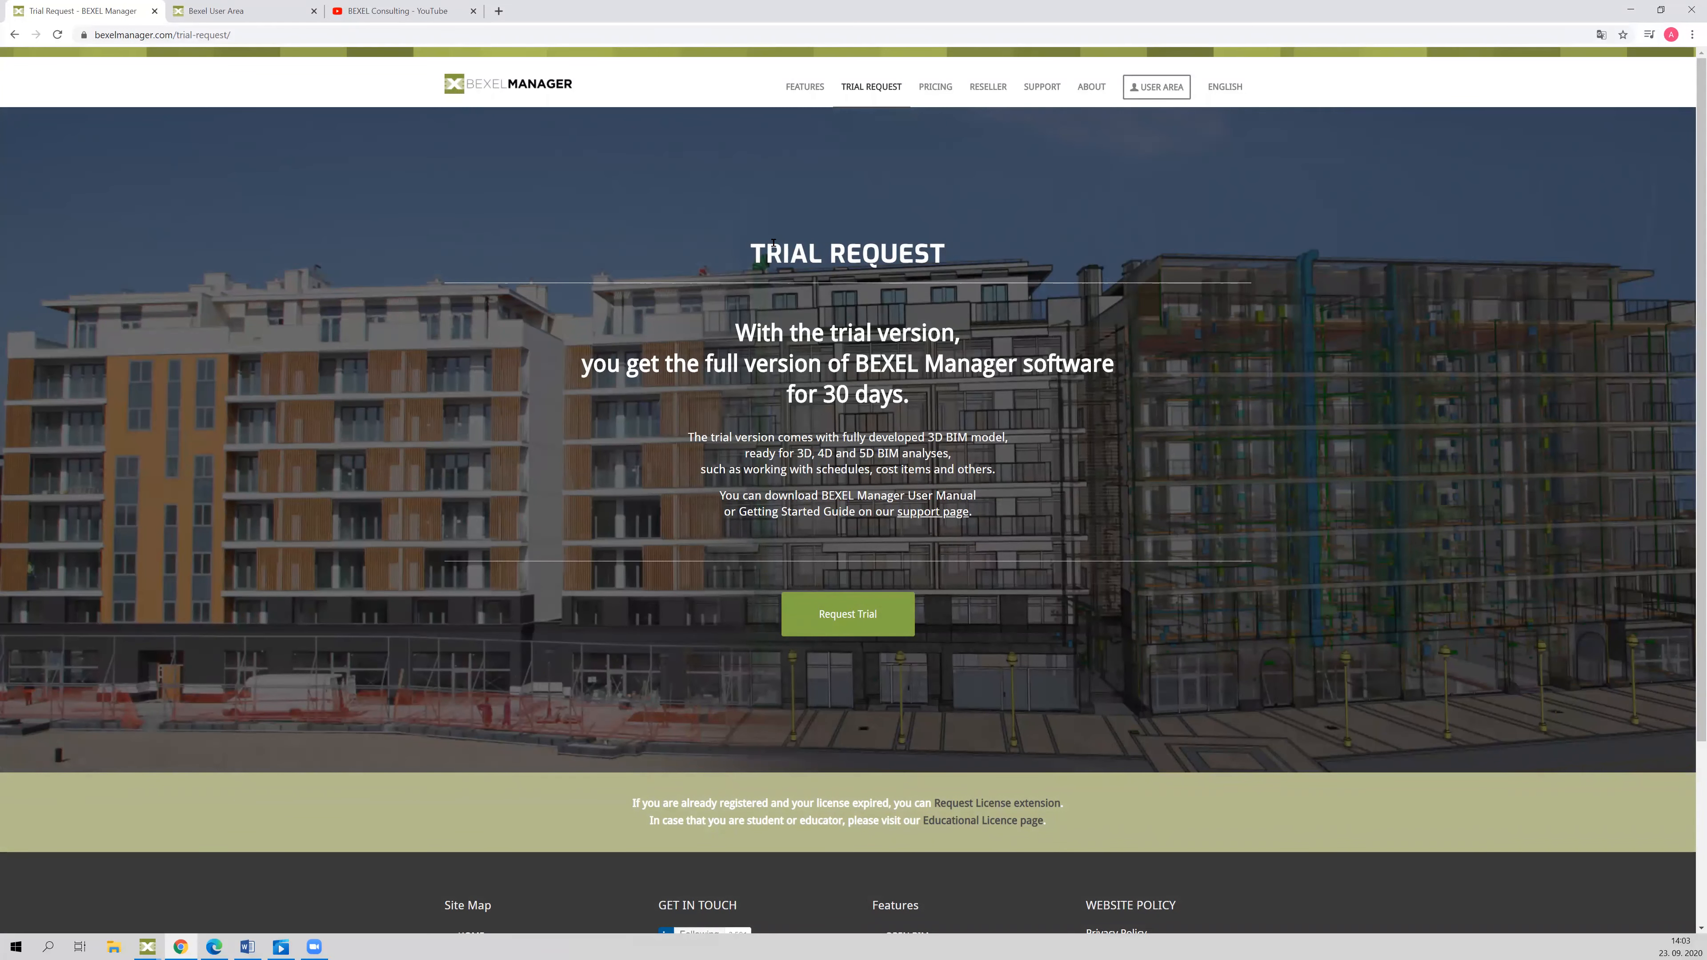
left_click(834, 613)
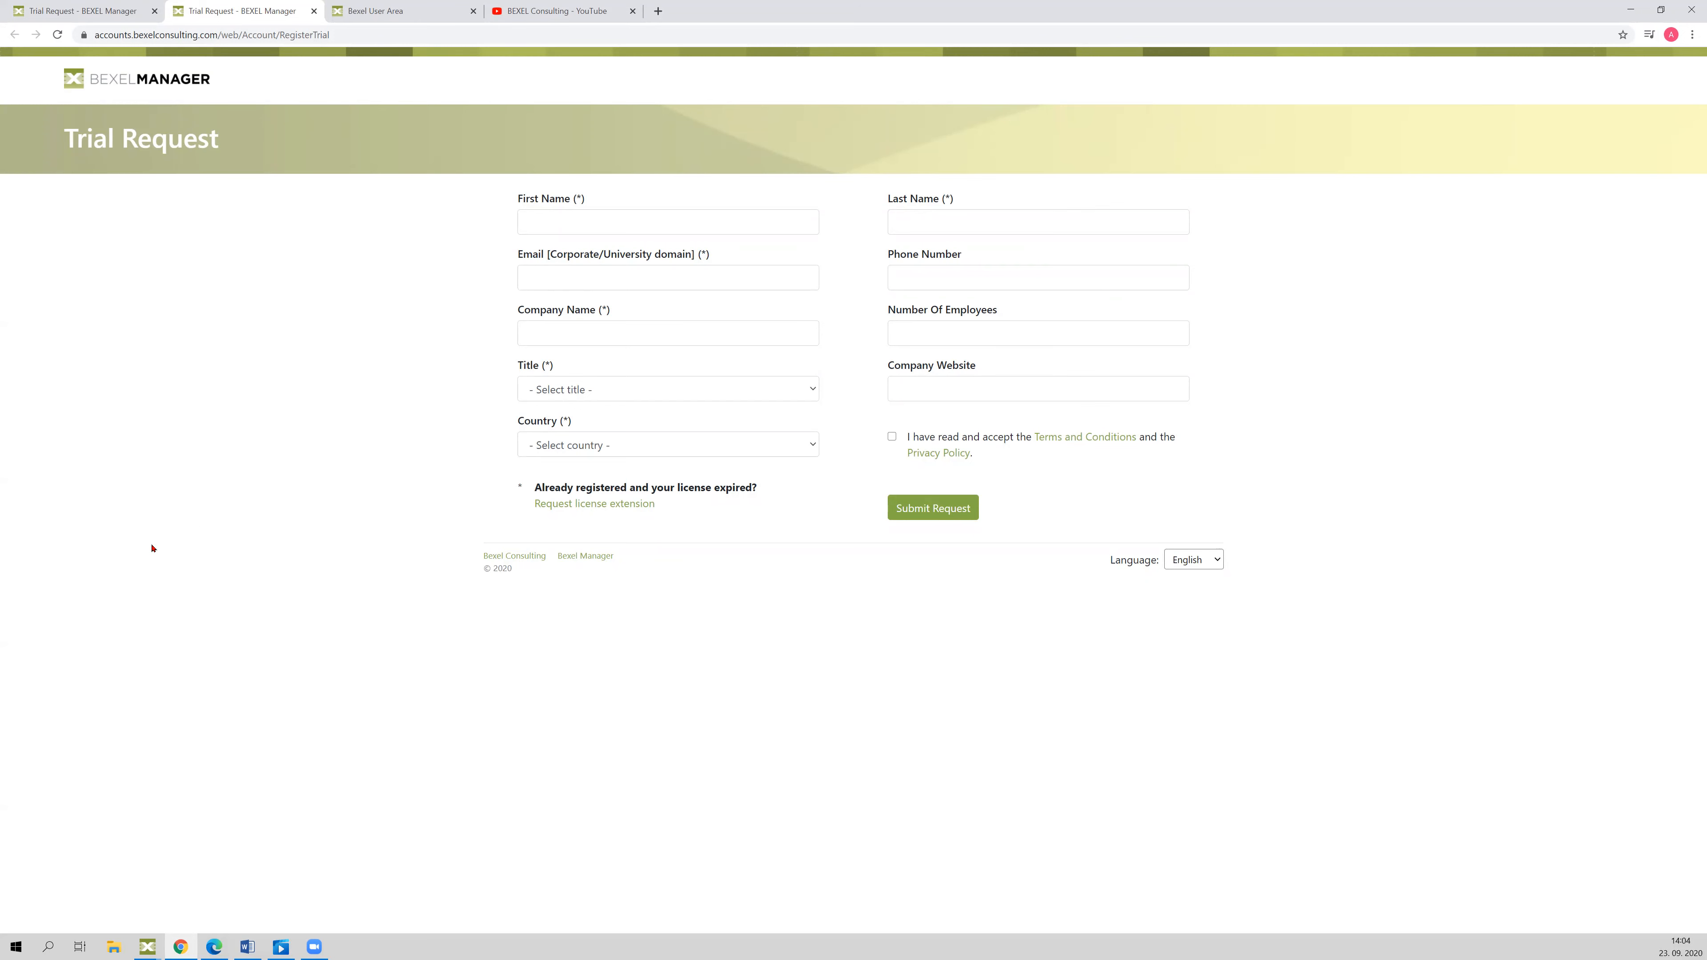
left_click(132, 18)
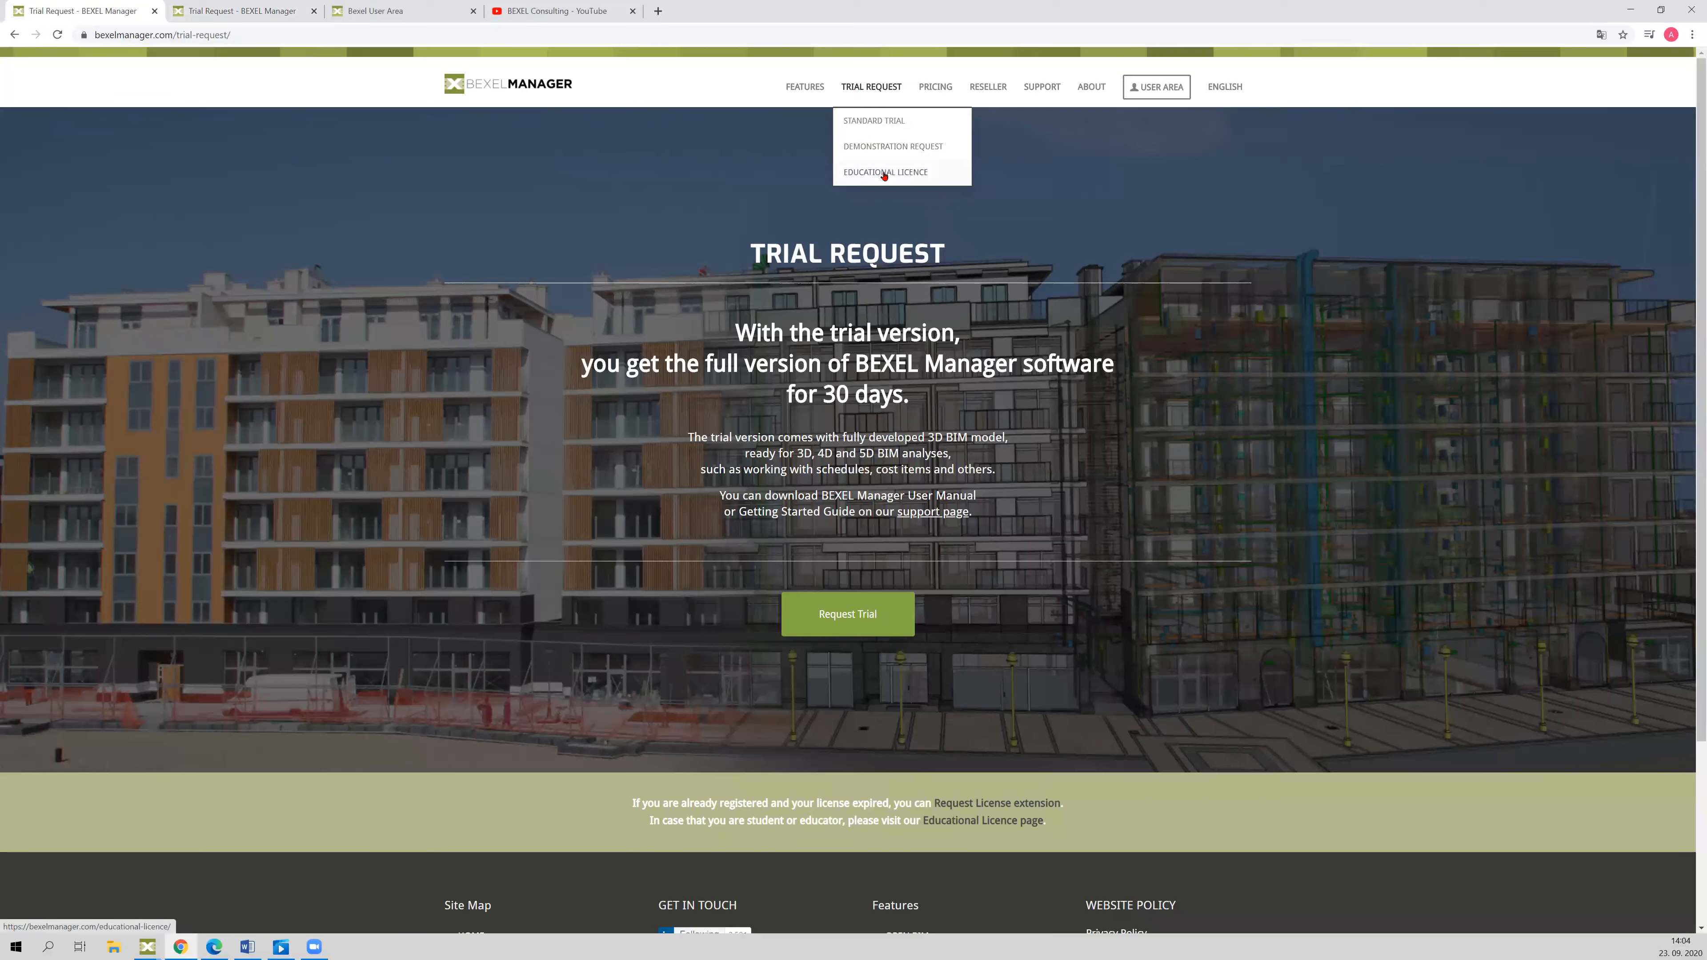
left_click(884, 174)
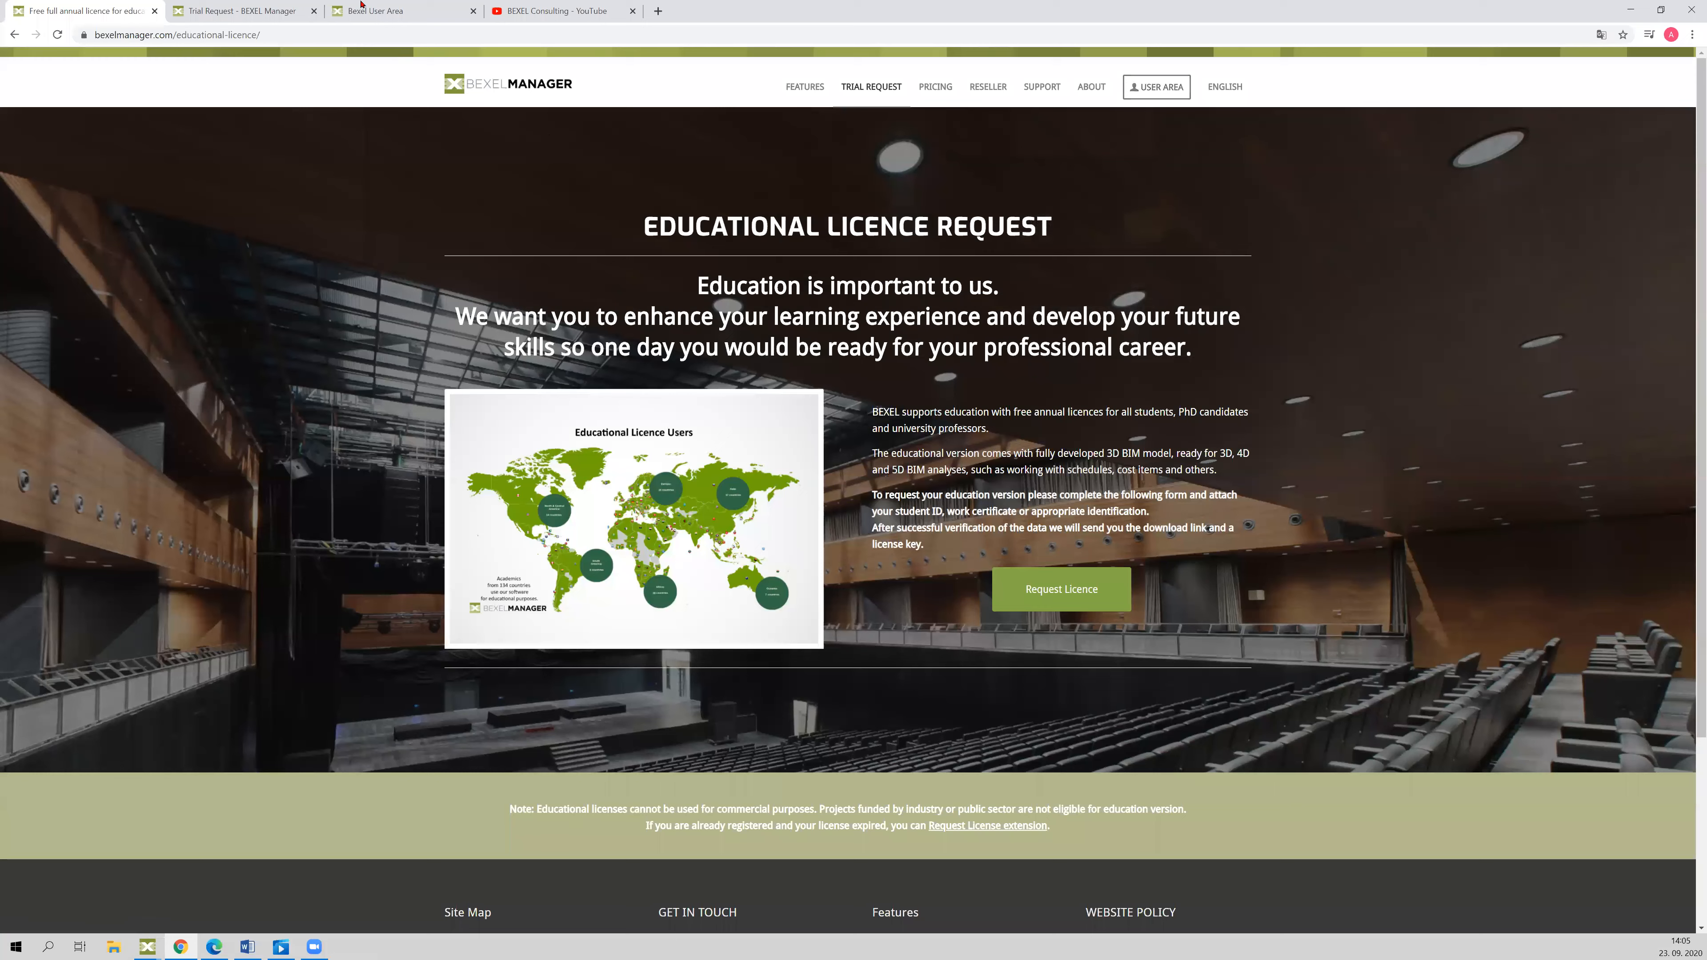
- Switch to the Bexel User Area, return to its welcome page and open the Materials page
left_click(380, 11)
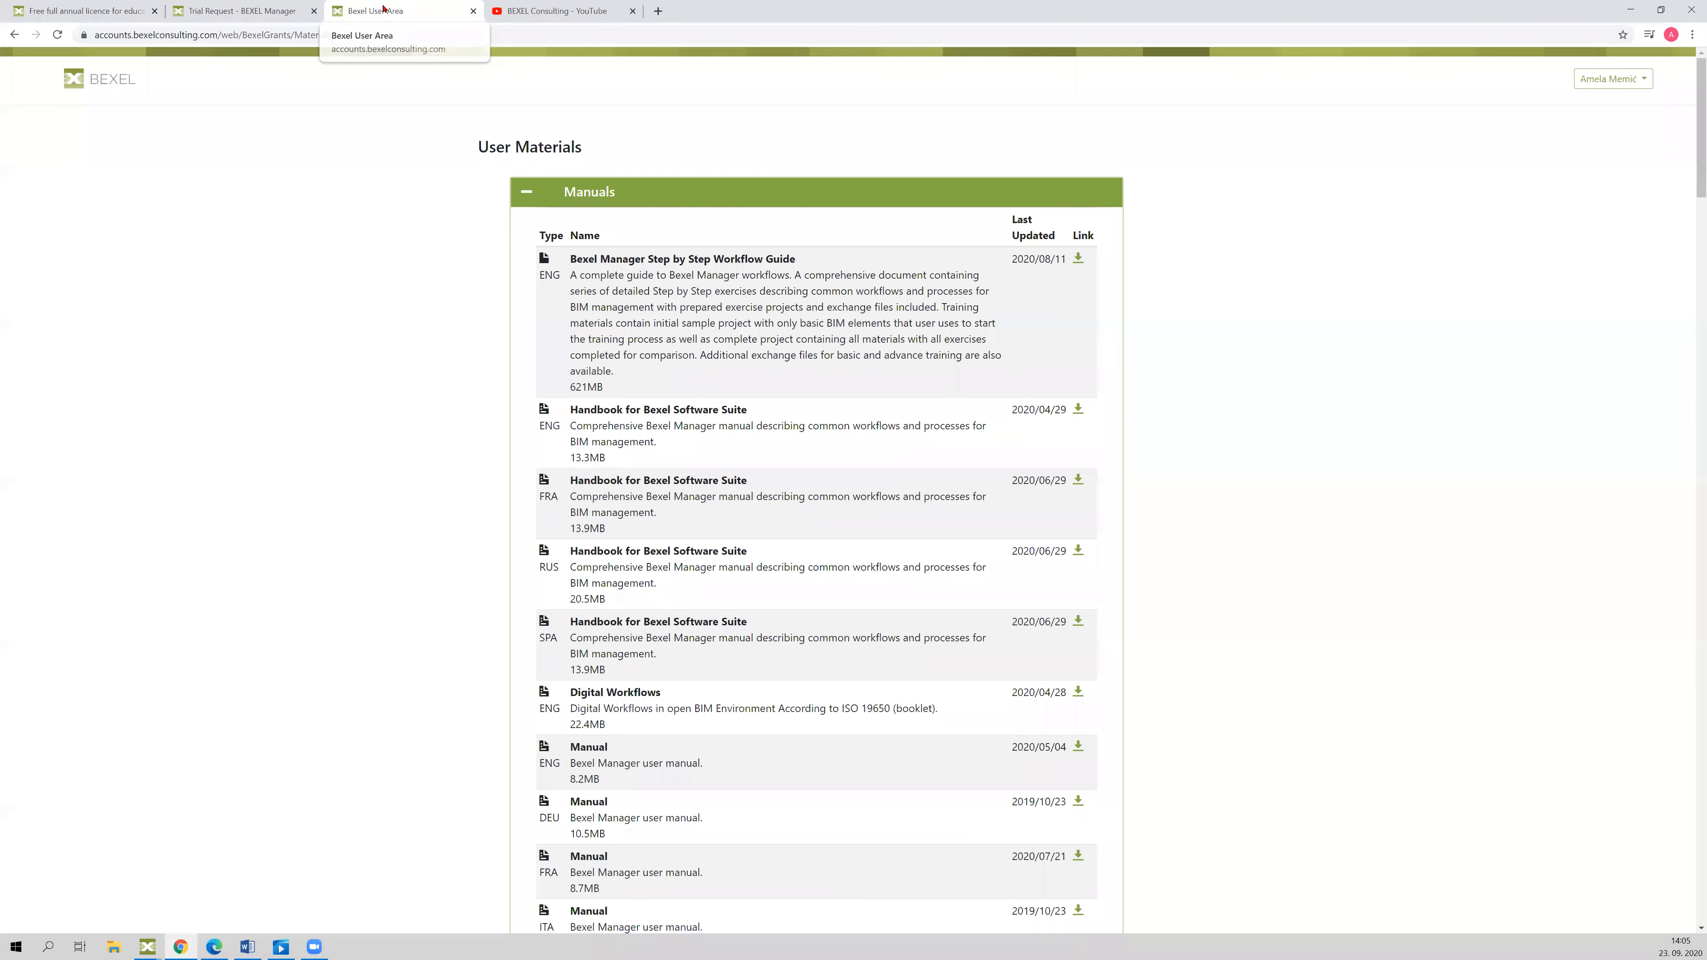
left_click(16, 35)
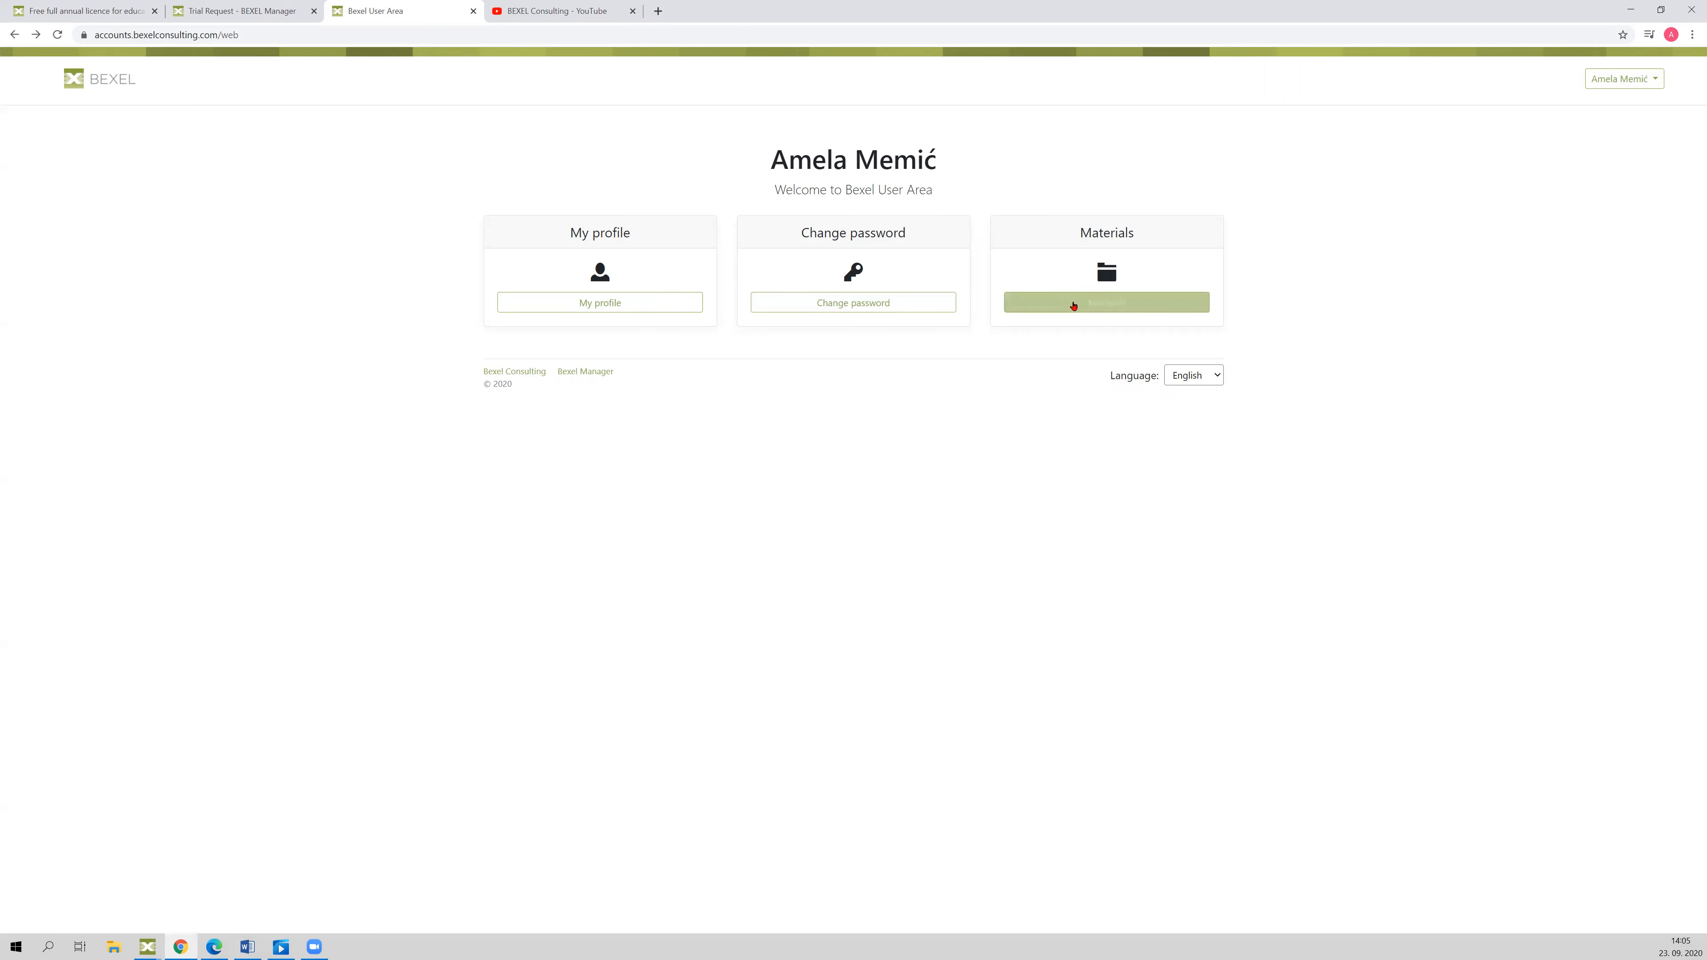
left_click(1093, 304)
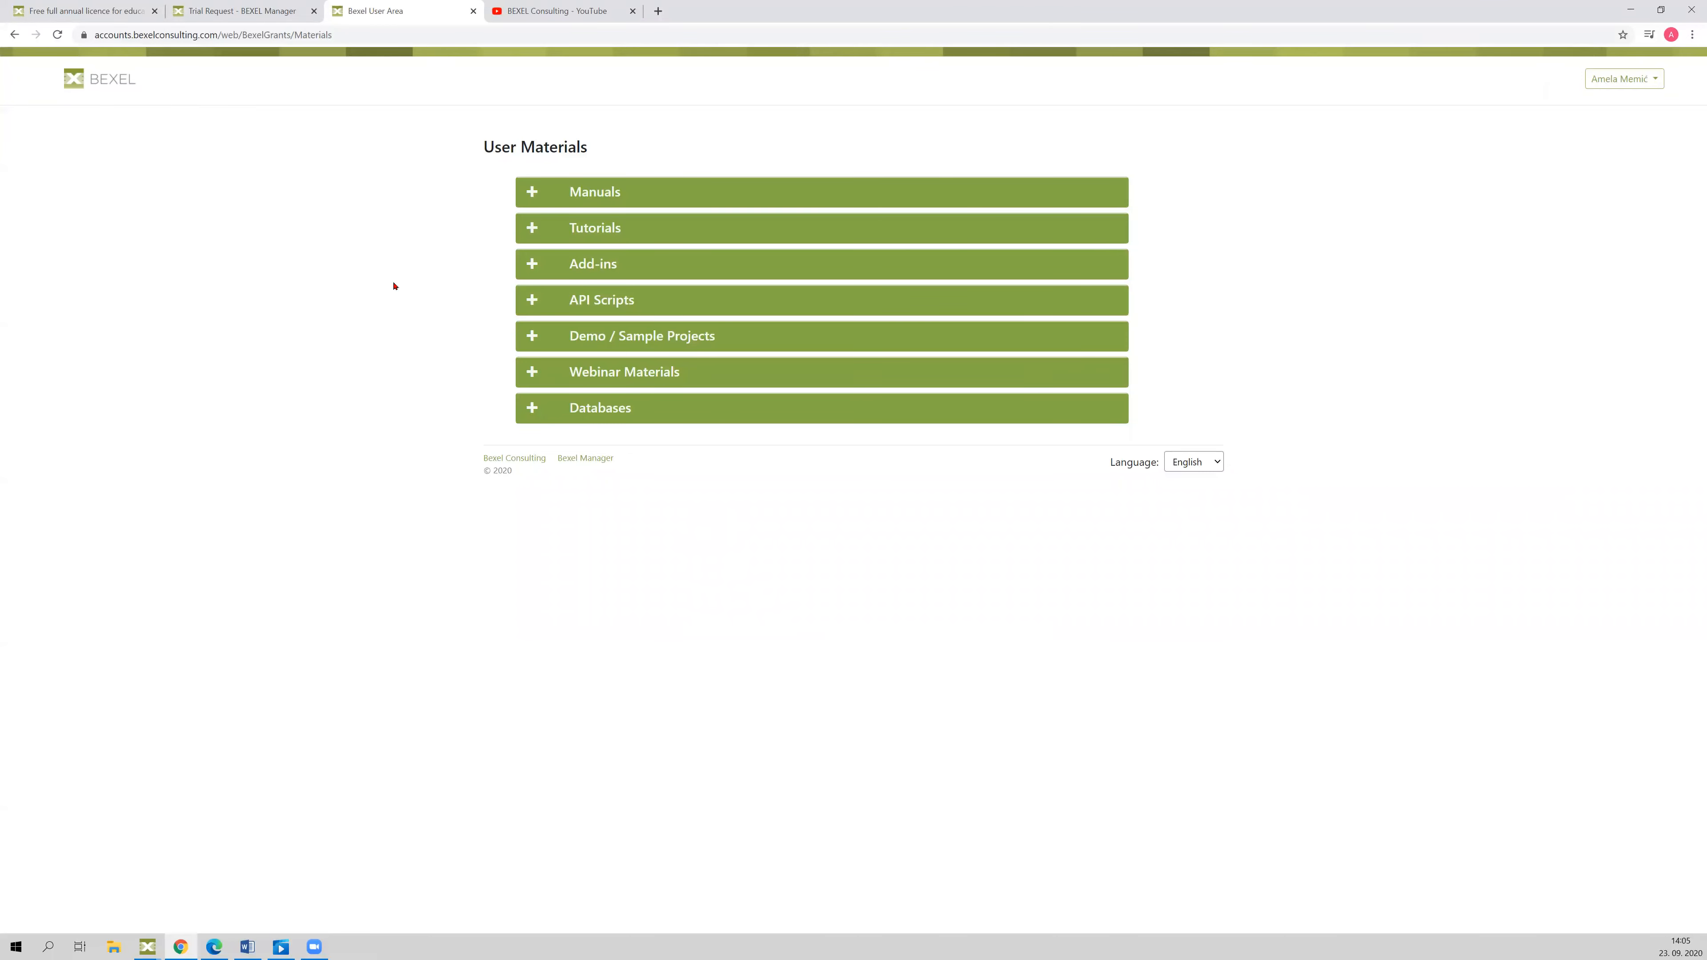
- Expand the Manuals section of the user materials and look through the listed guides, handbooks and user manuals
left_click(535, 181)
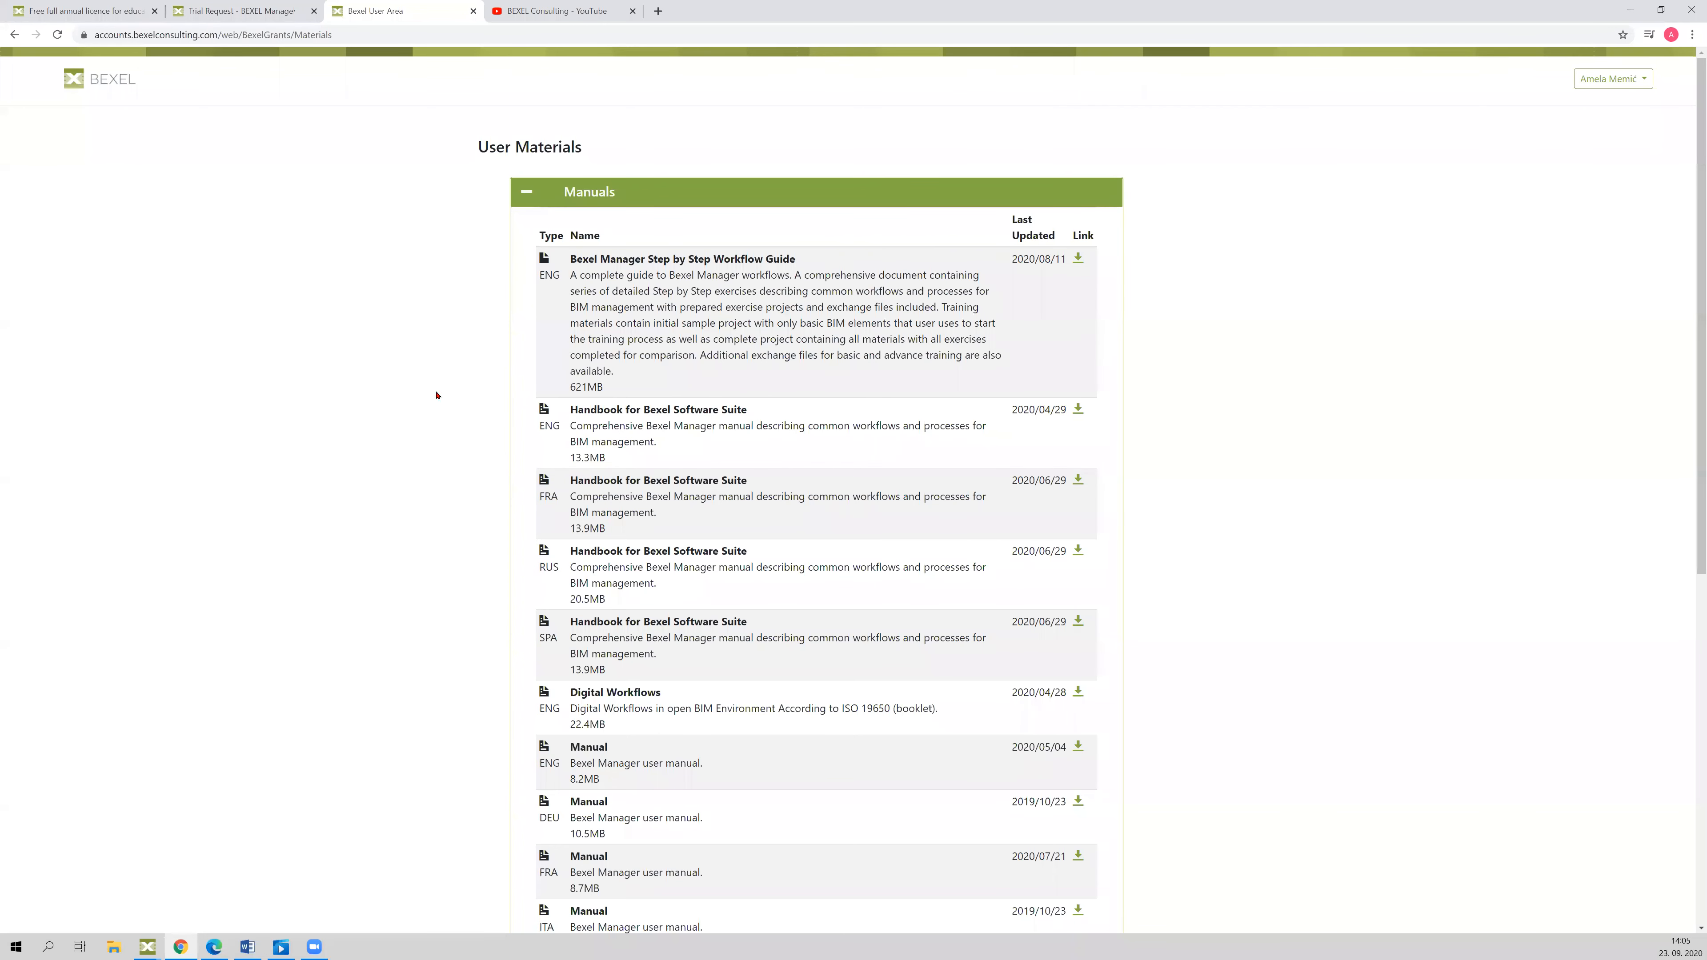
scroll(385, 420, "down", 2)
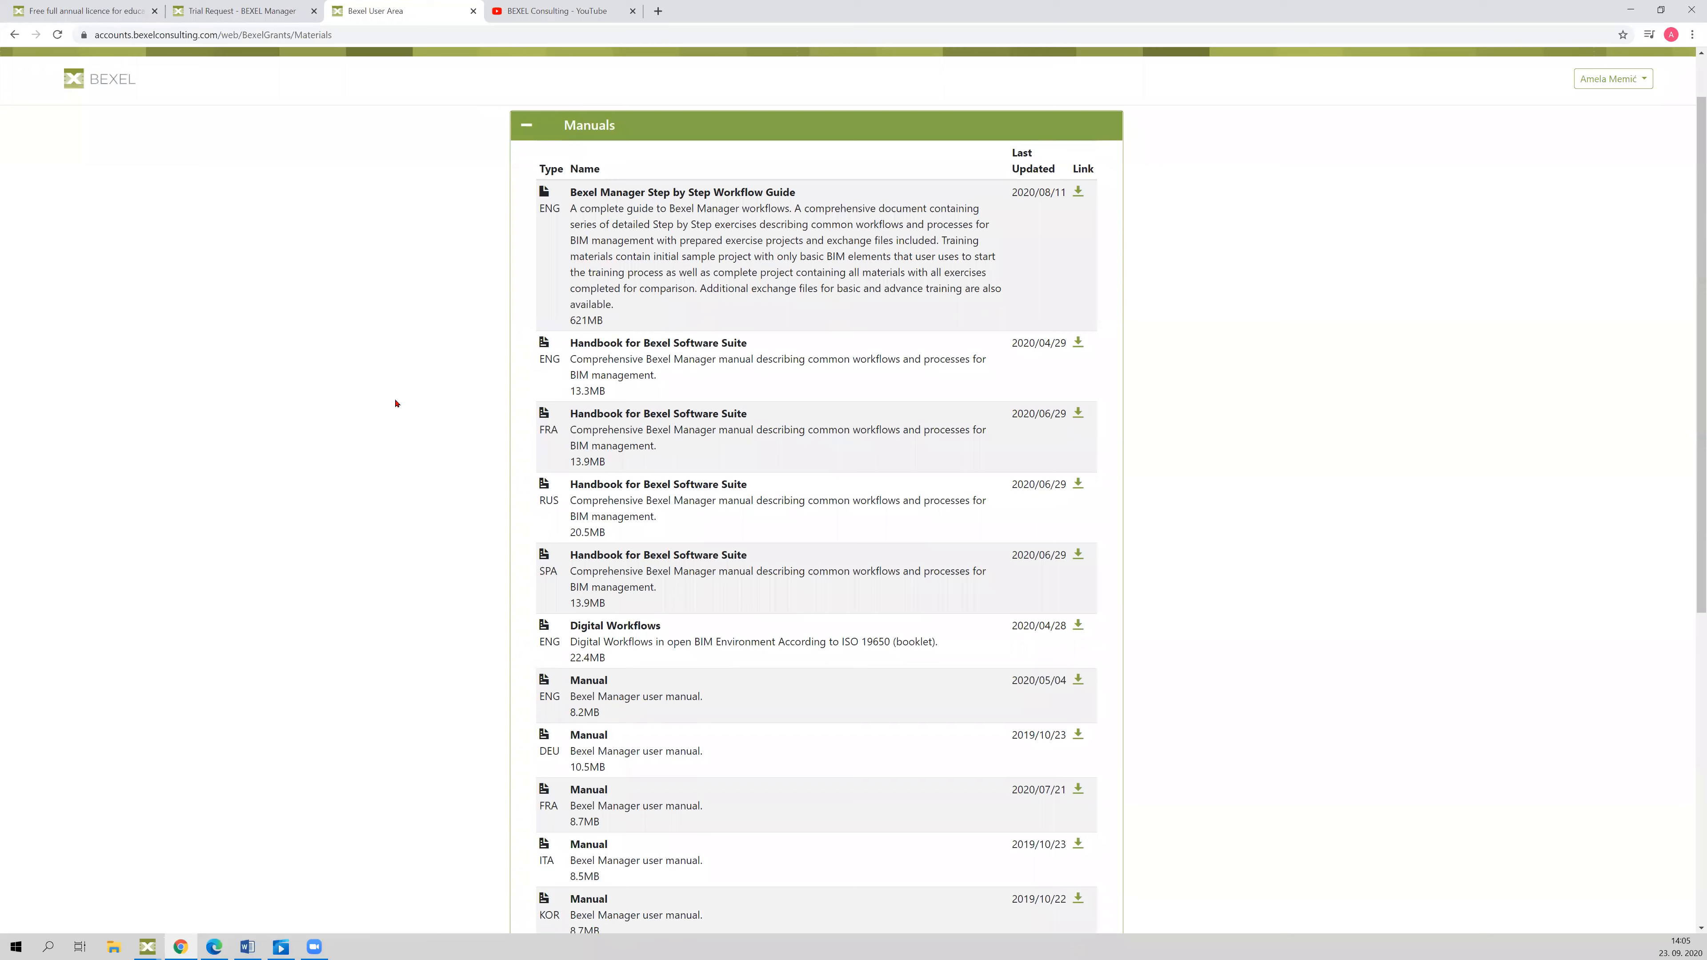
scroll(394, 403, "down", 1)
scroll(488, 223, "up", 2)
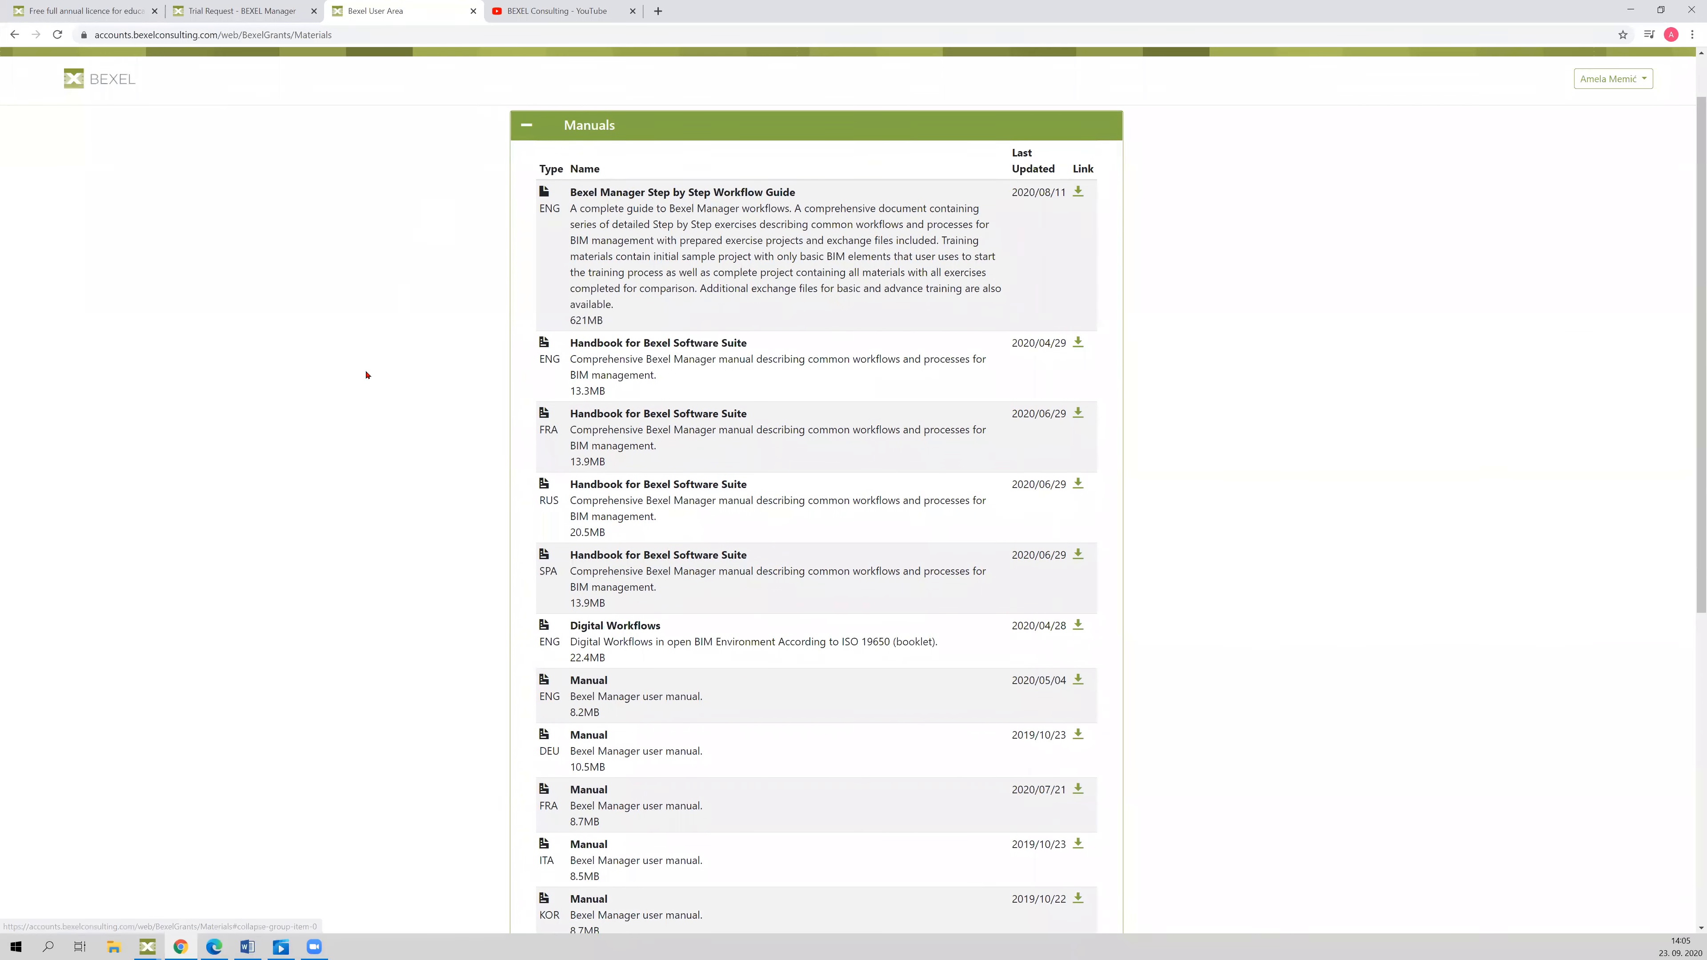
scroll(367, 374, "down", 2)
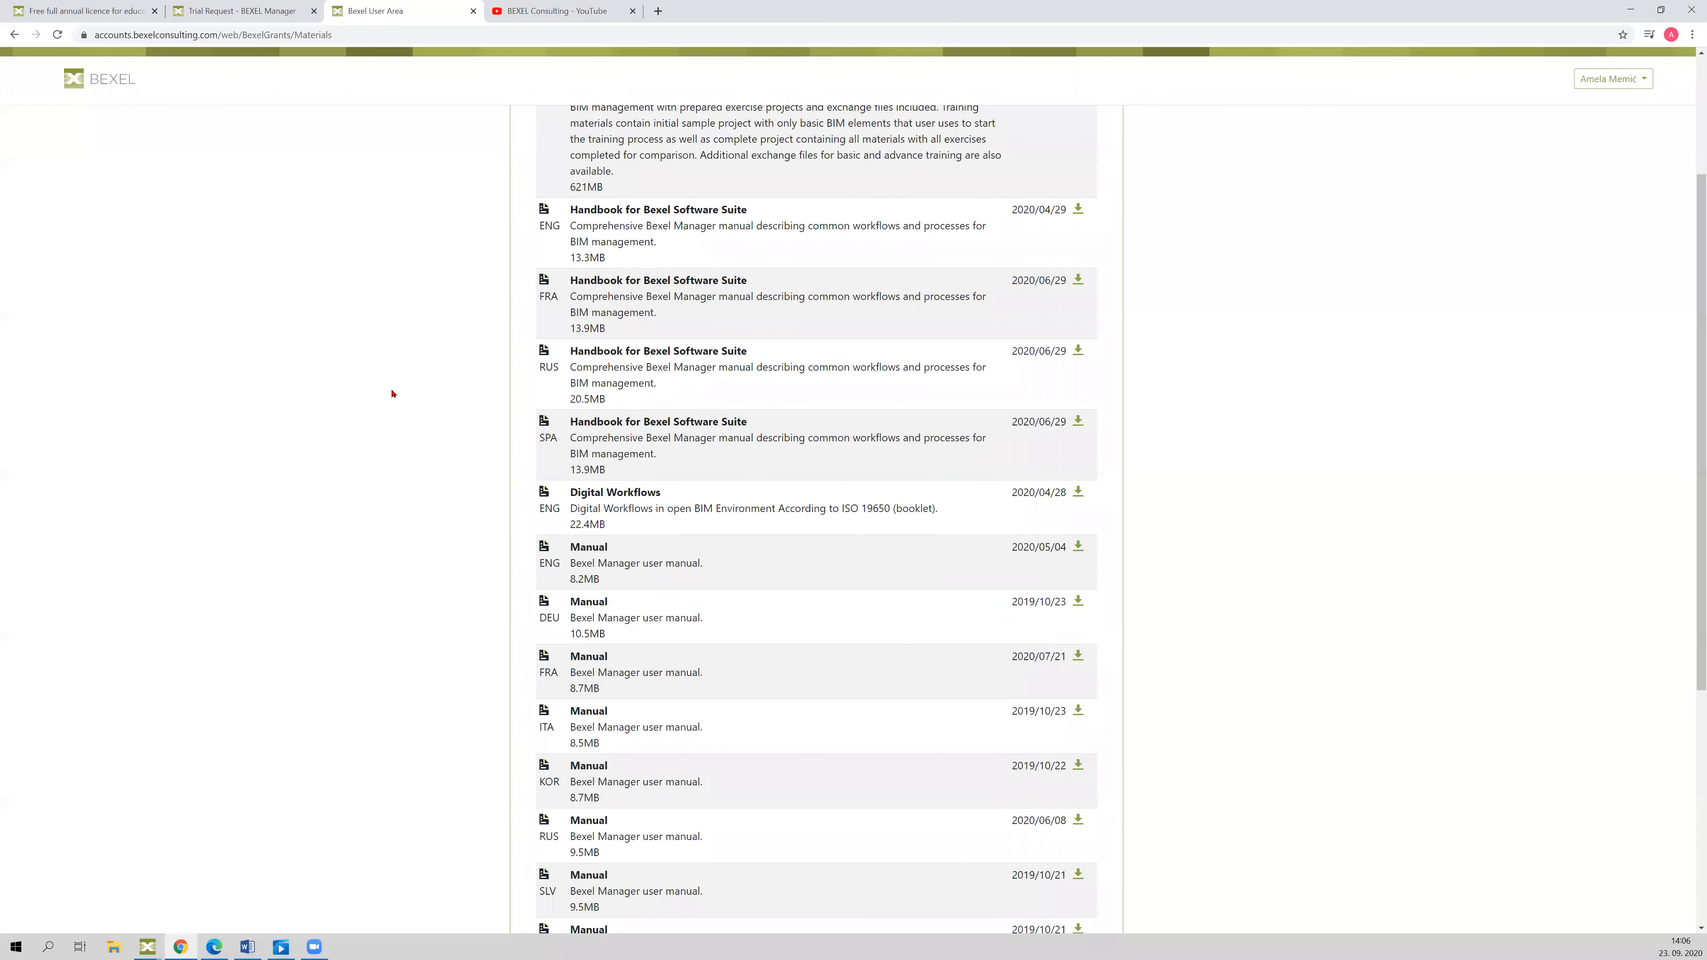
scroll(392, 397, "down", 1)
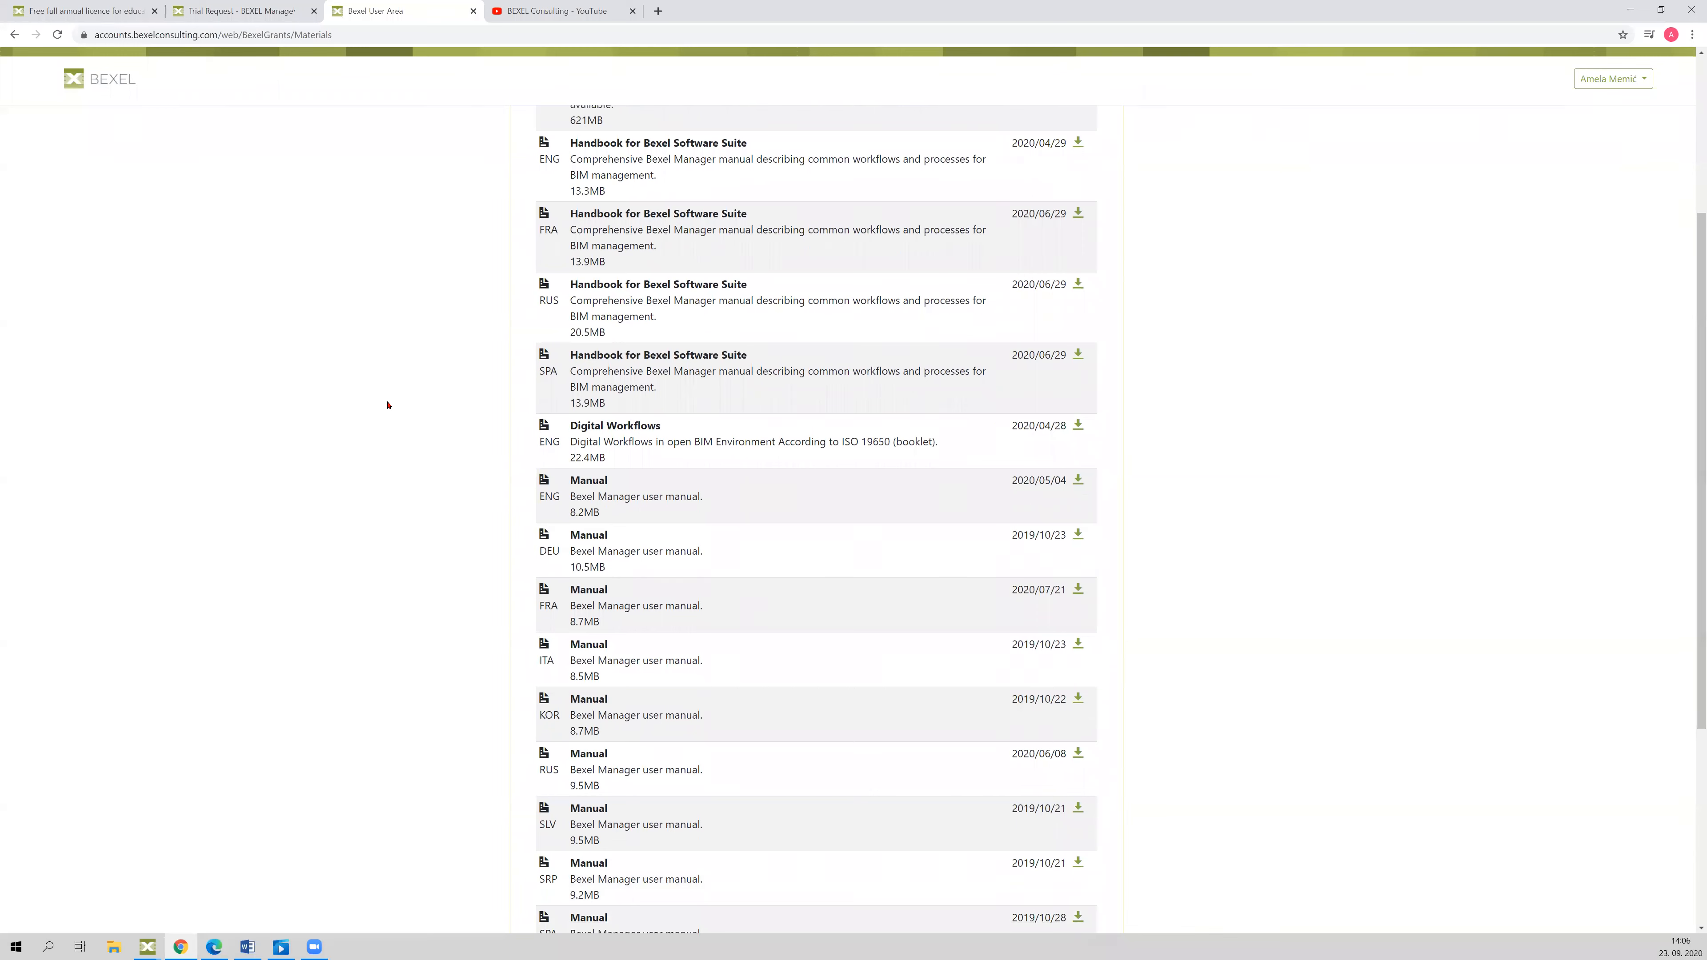
scroll(388, 406, "down", 1)
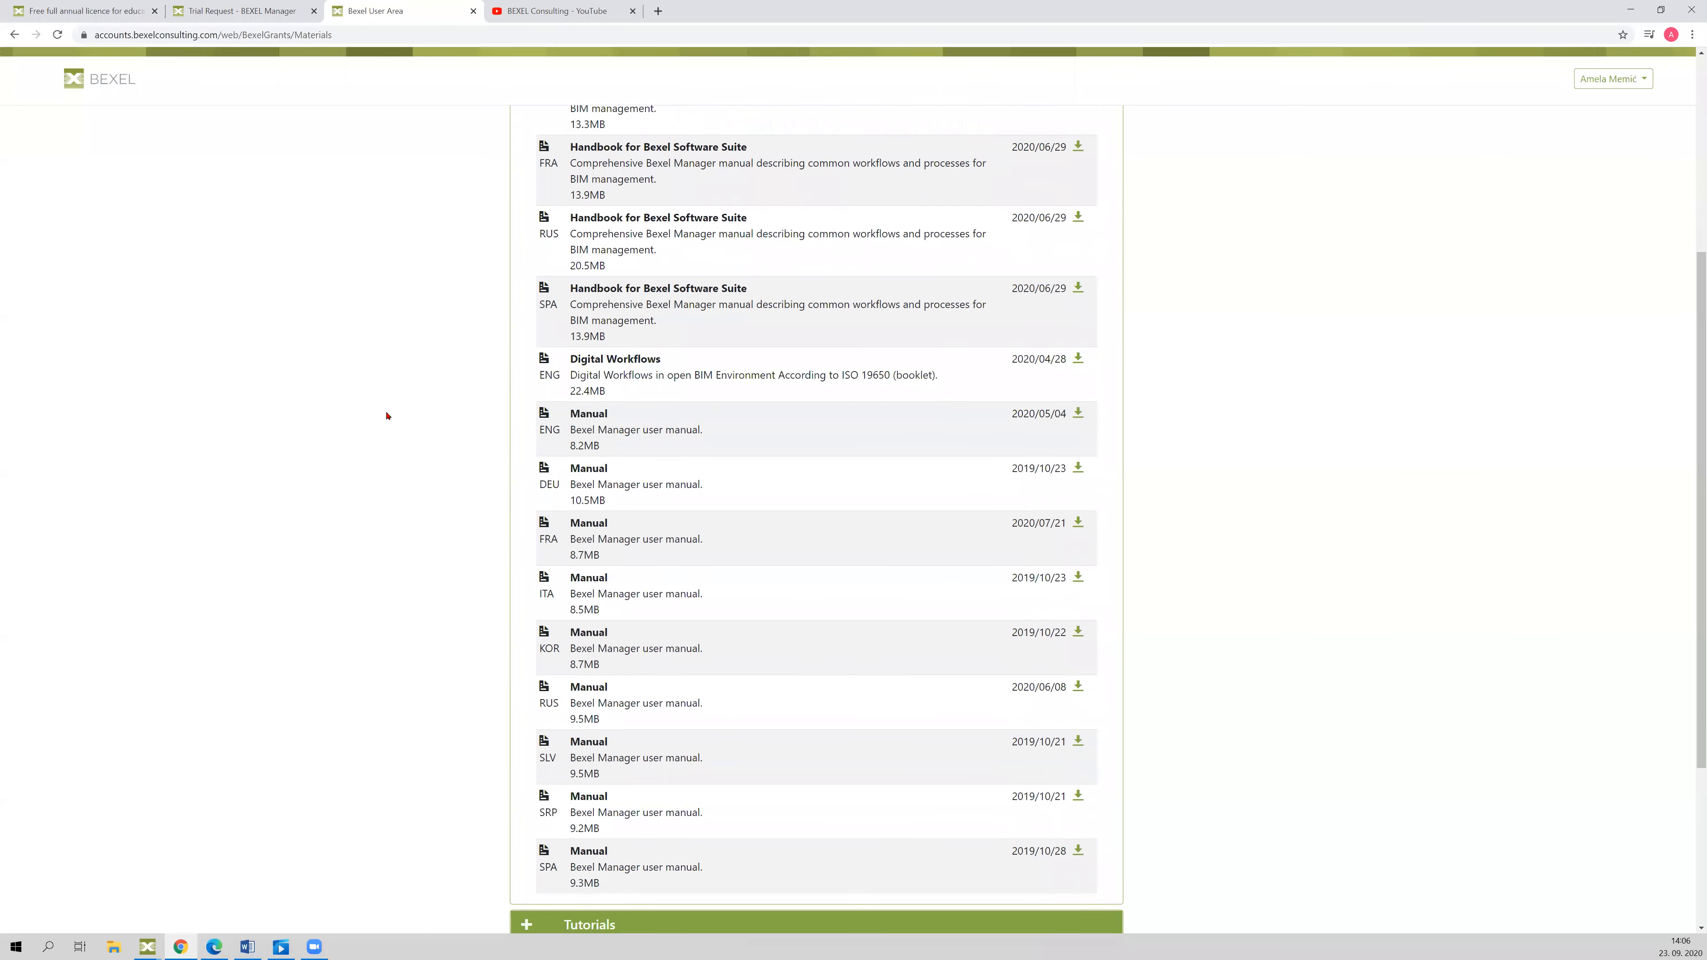
scroll(387, 415, "down", 1)
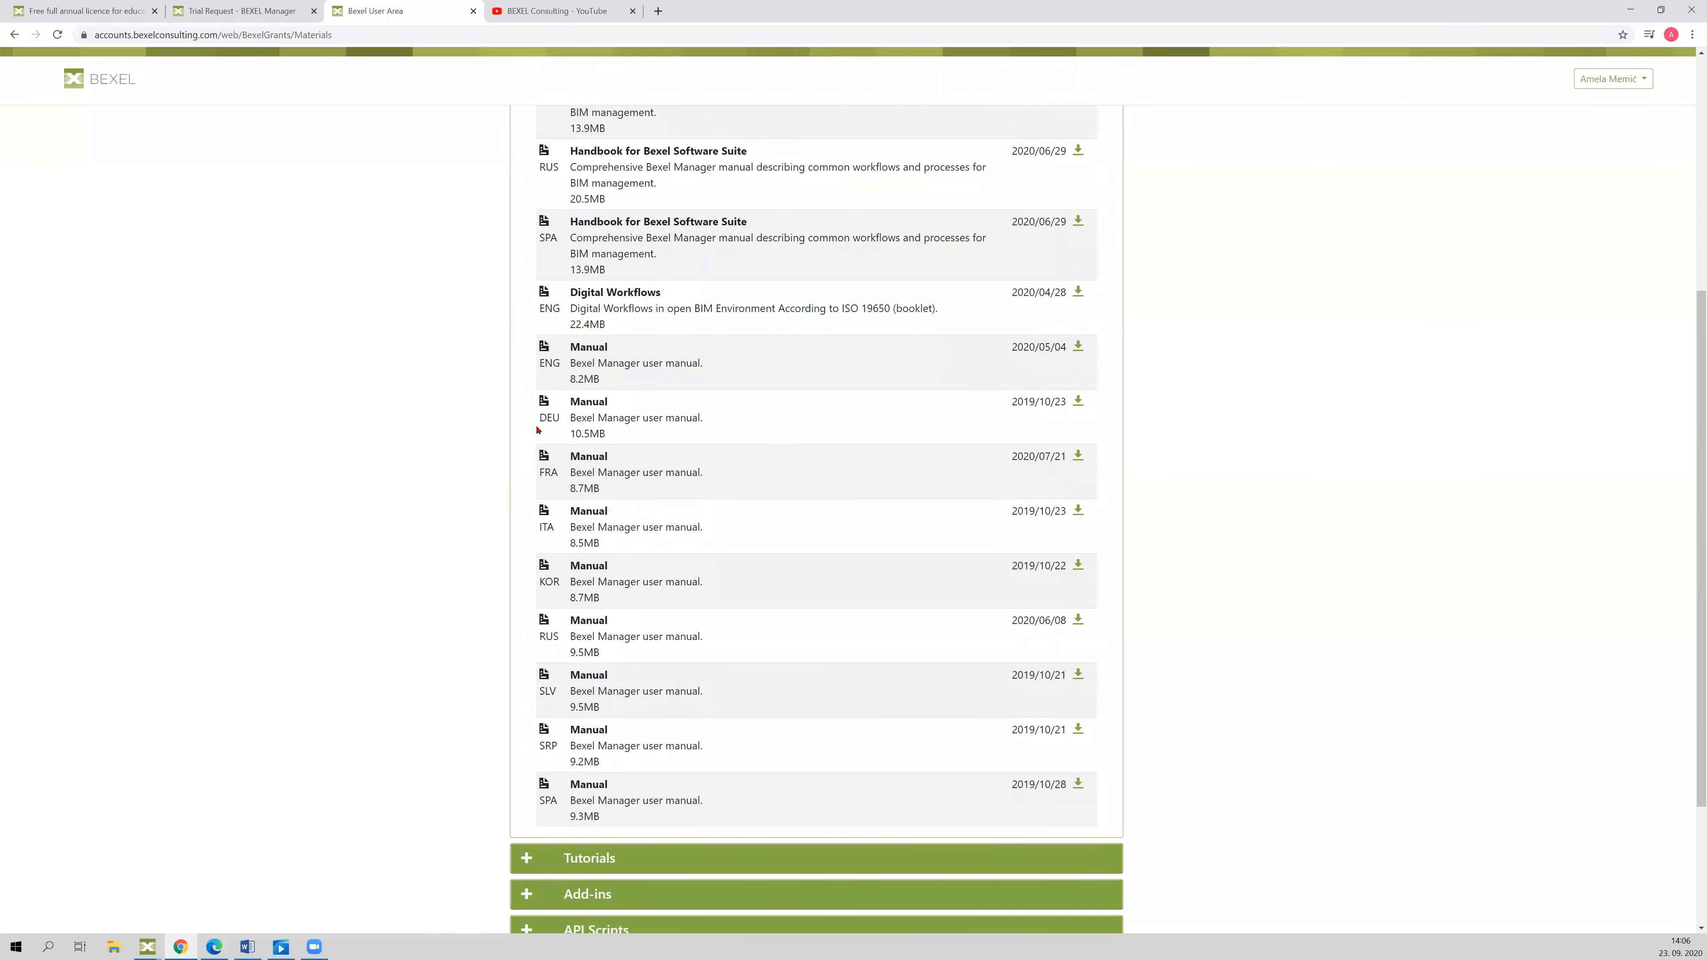
scroll(398, 462, "down", 2)
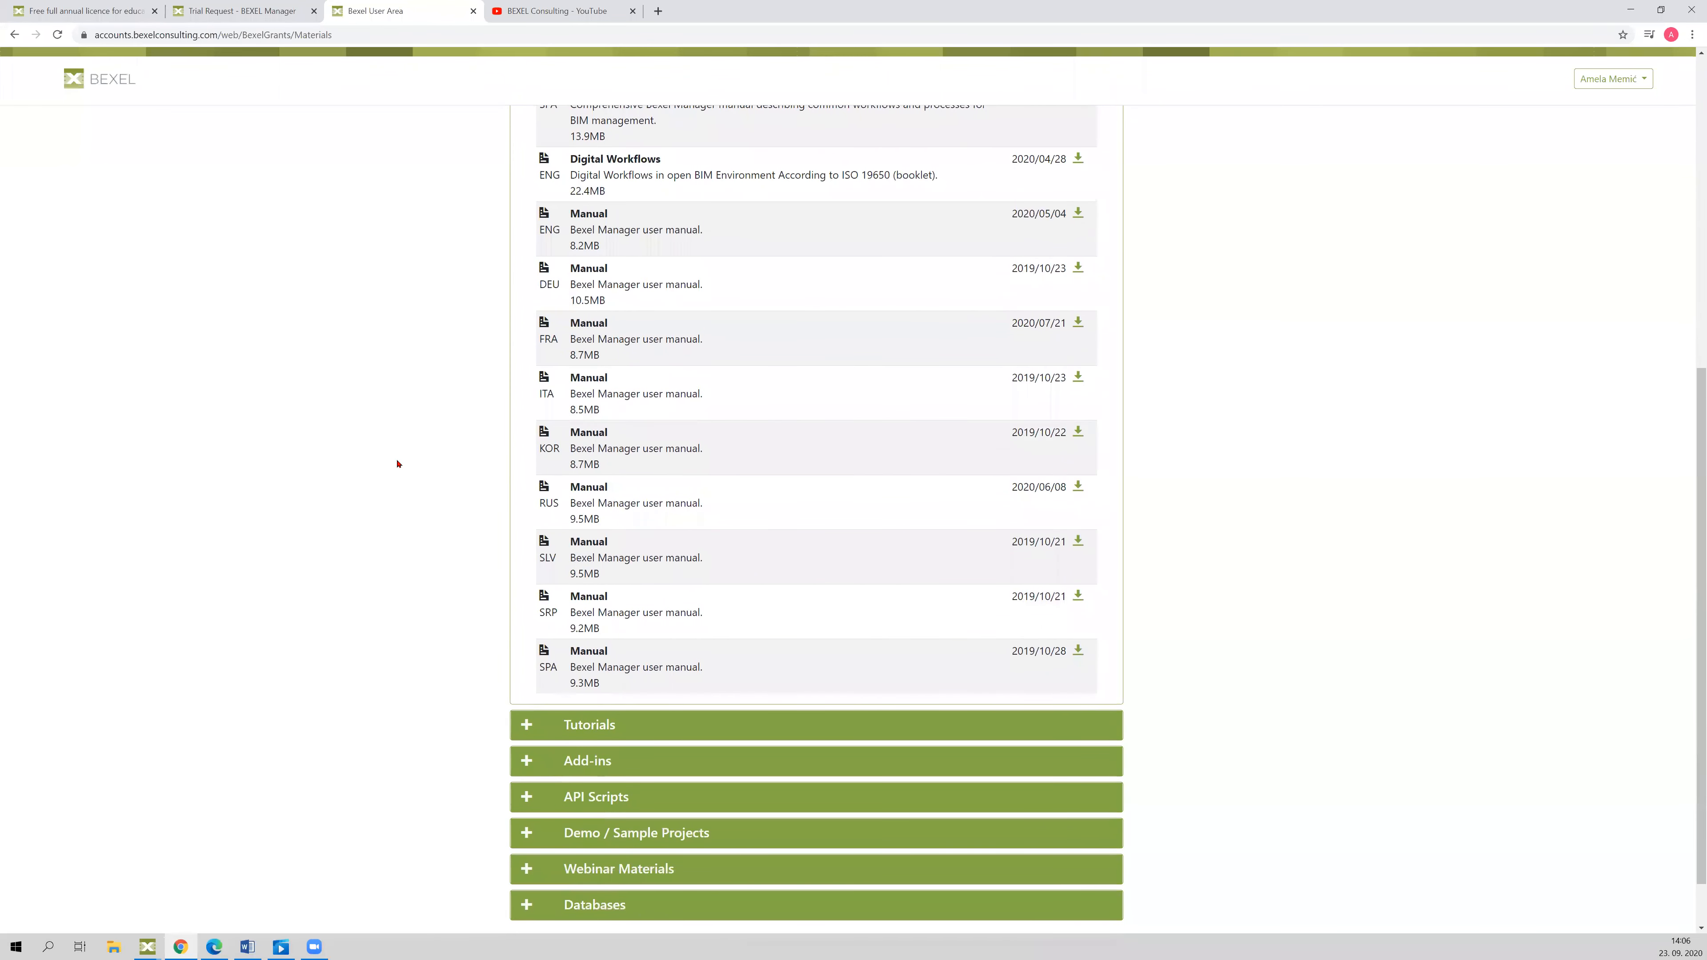
scroll(396, 464, "down", 1)
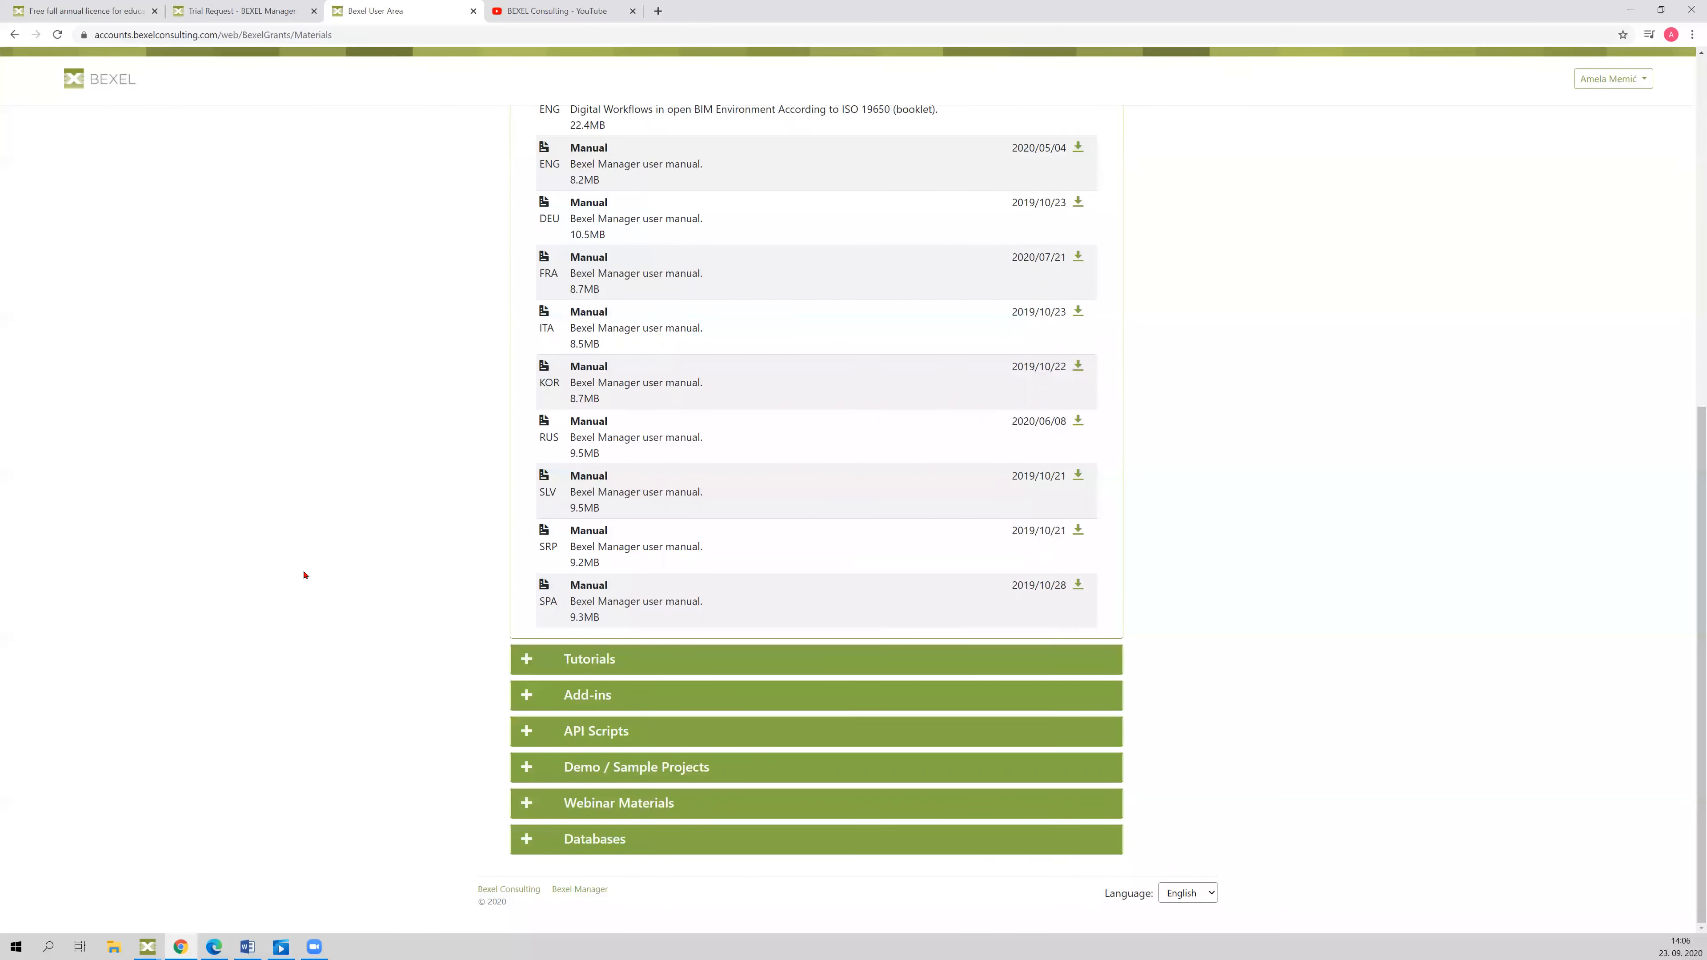
scroll(305, 576, "up", 1)
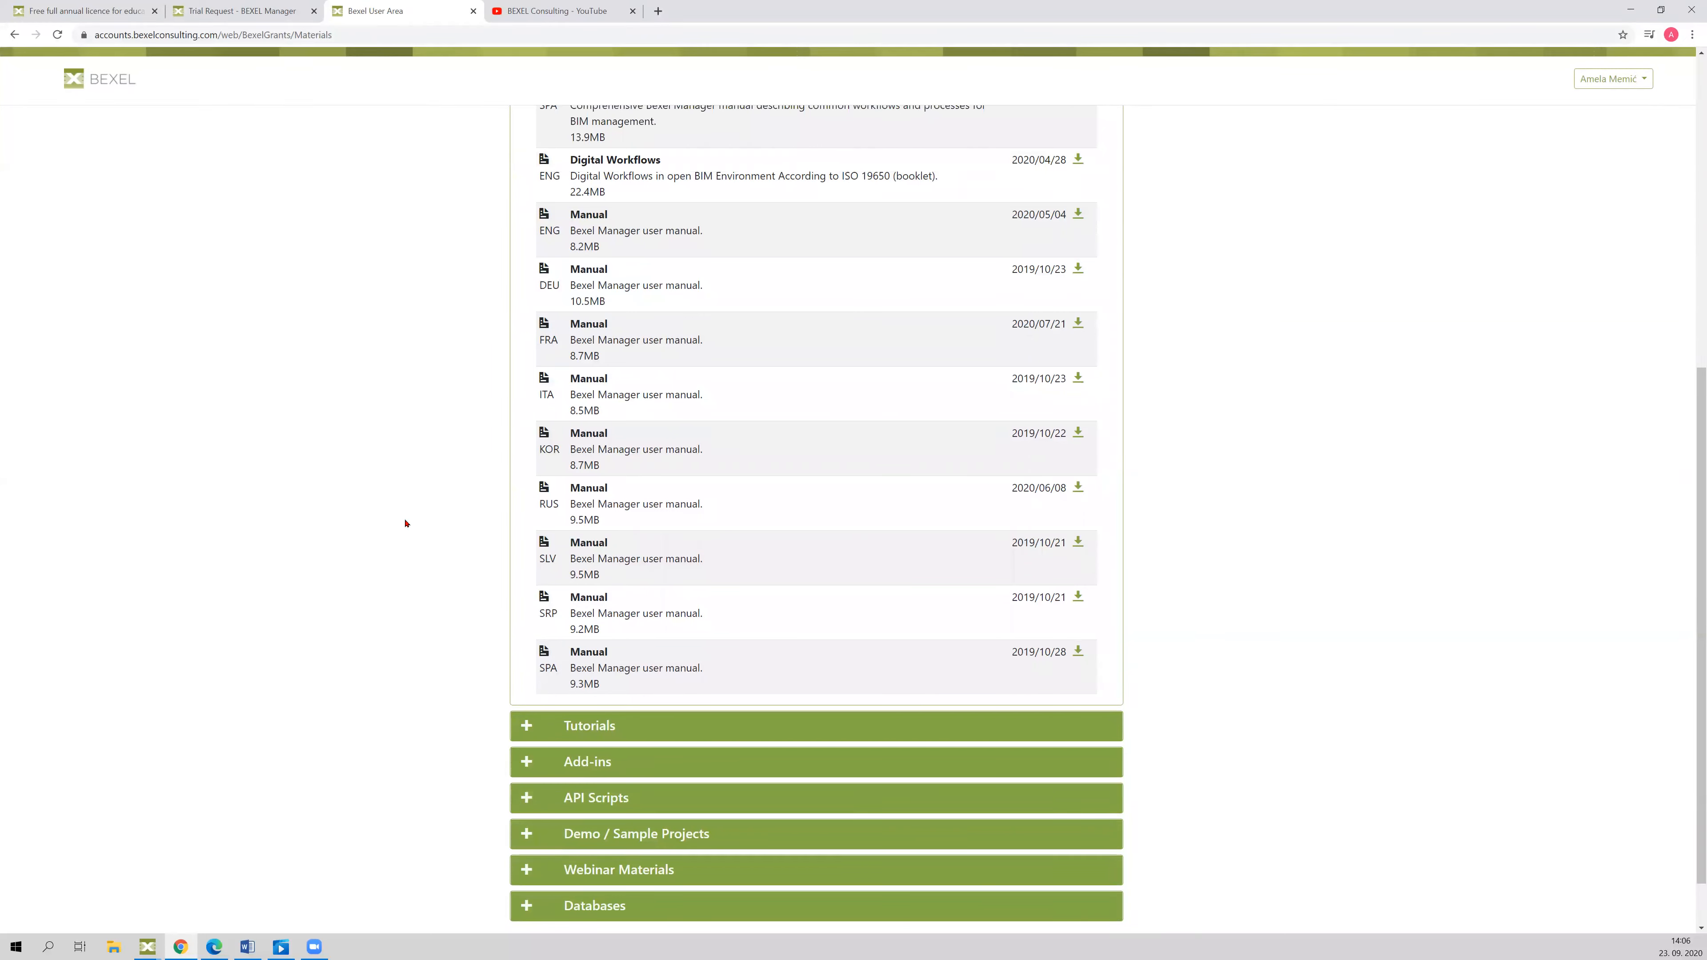
scroll(408, 523, "down", 1)
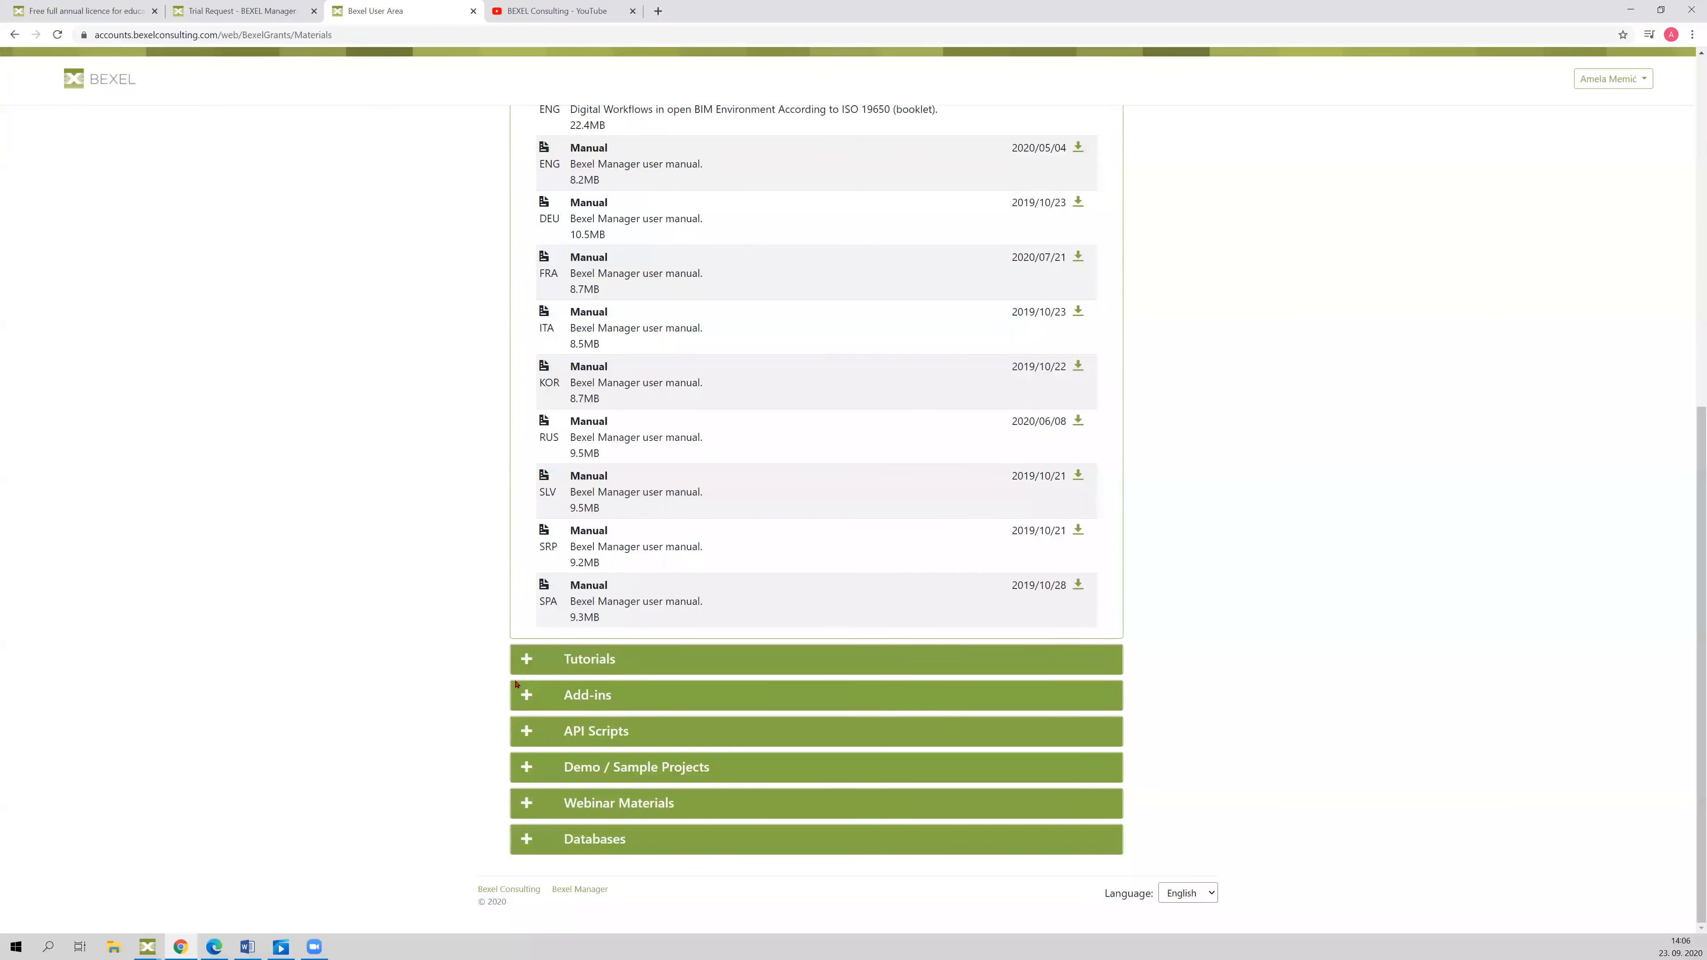
- Expand the Tutorials section and look through the listed video tutorials
left_click(525, 659)
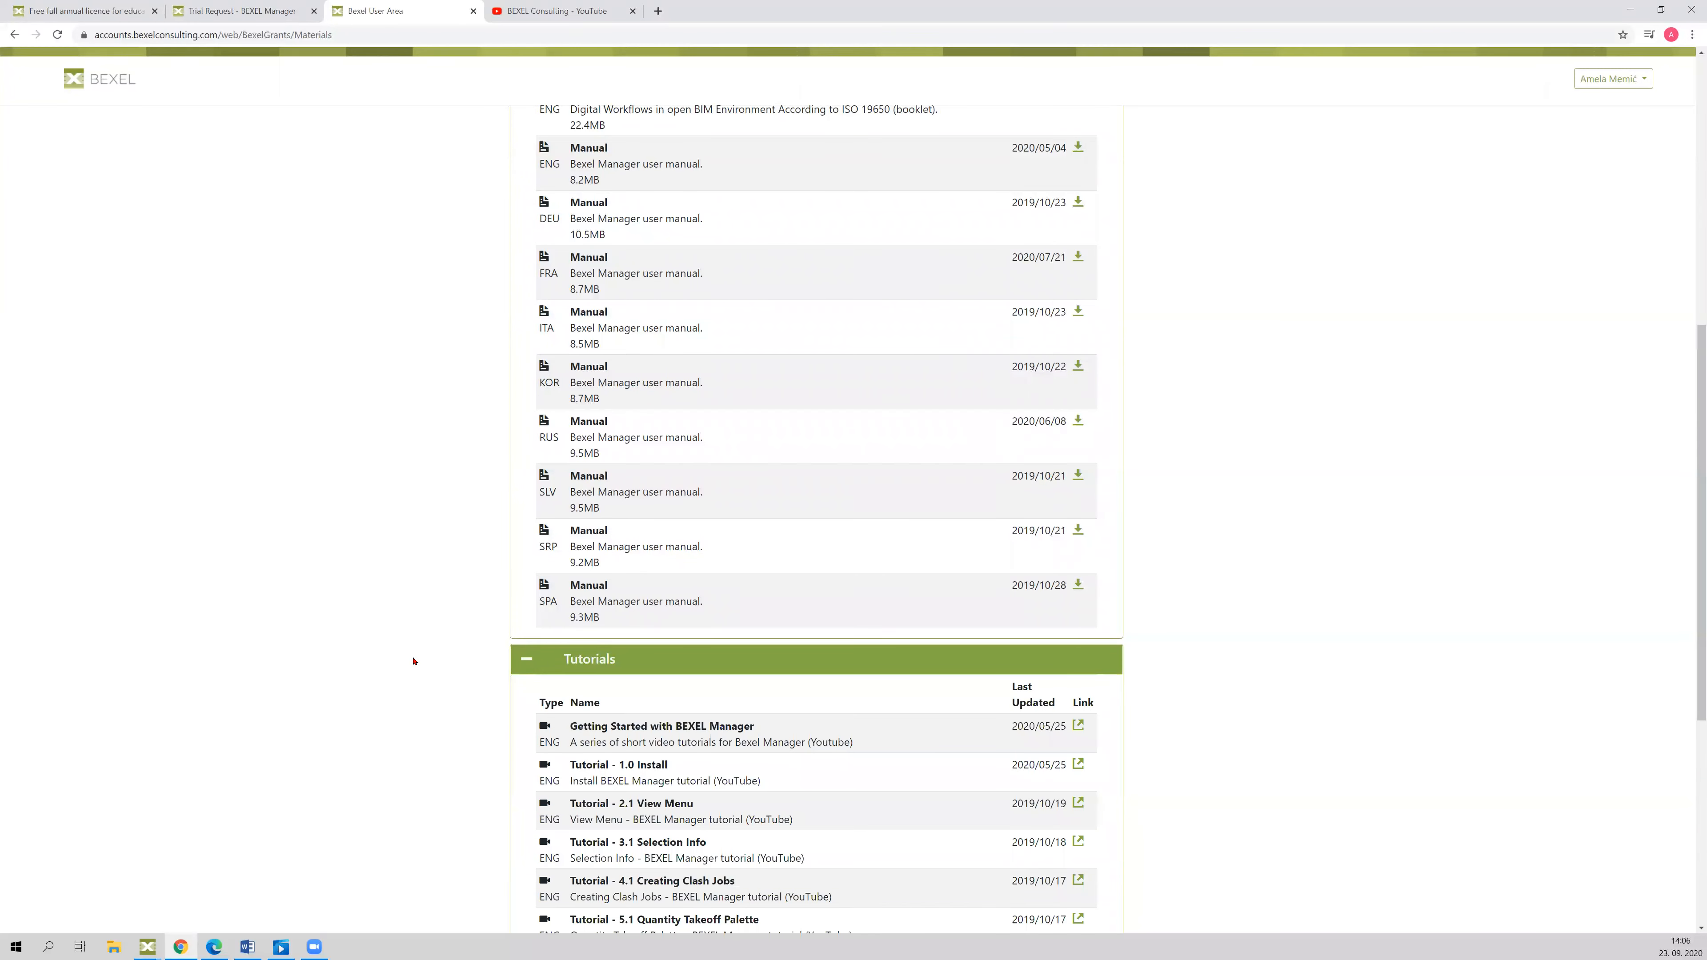
scroll(360, 581, "down", 4)
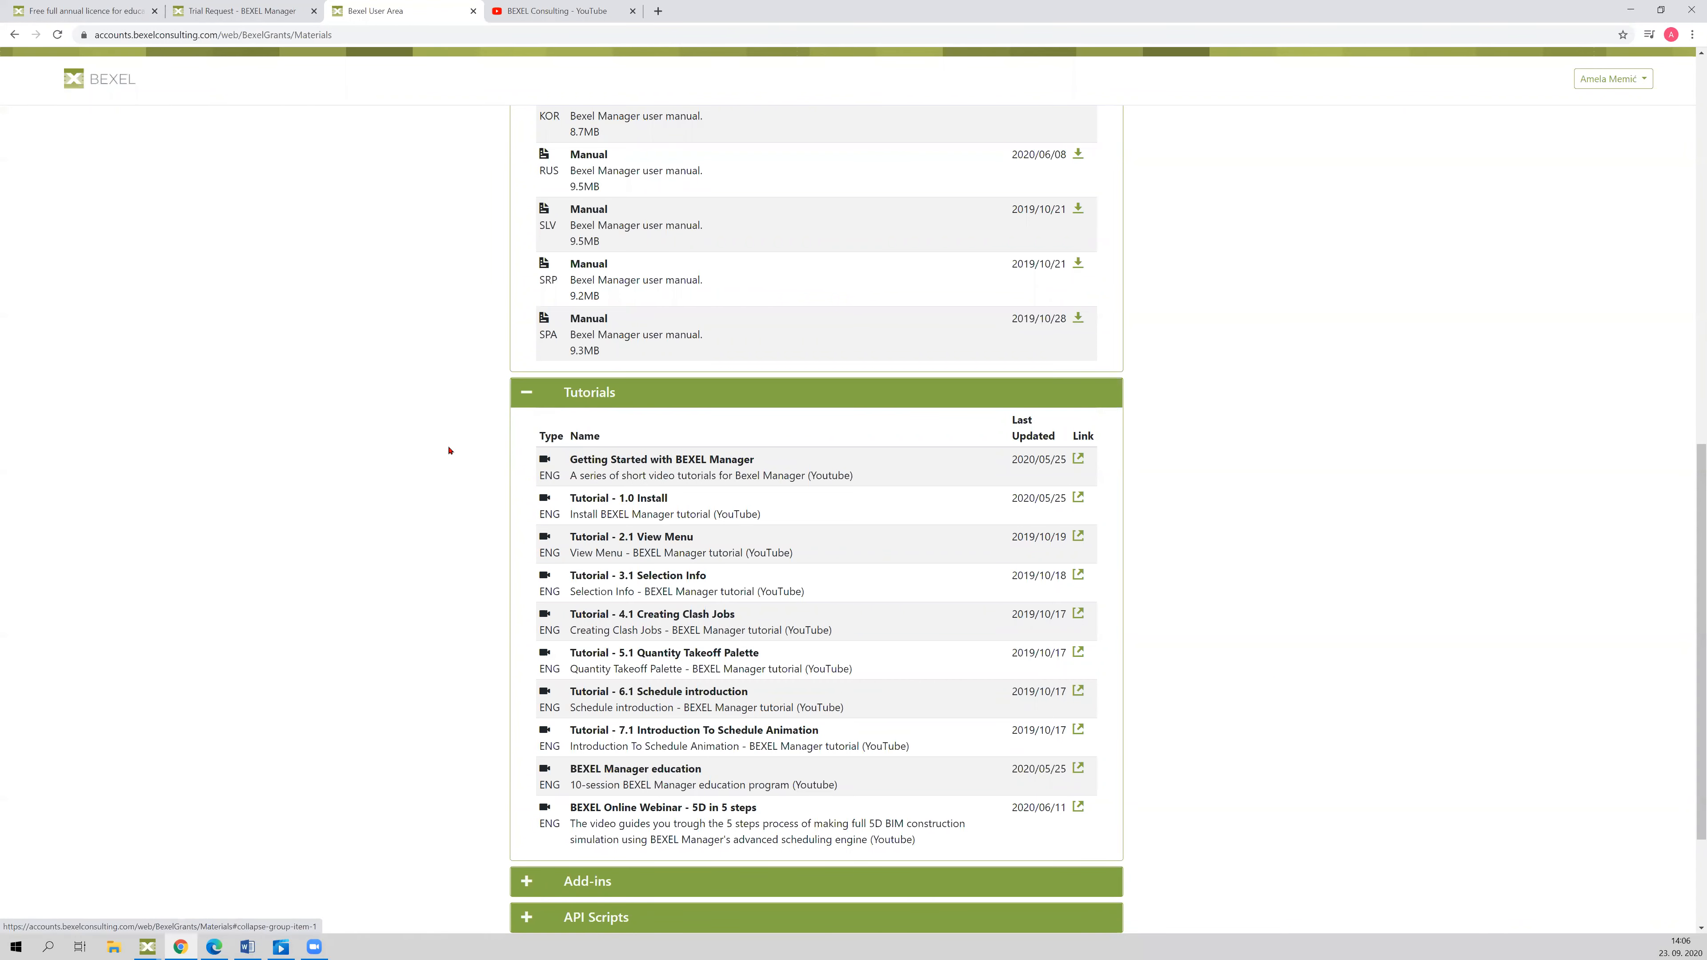
scroll(390, 598, "down", 3)
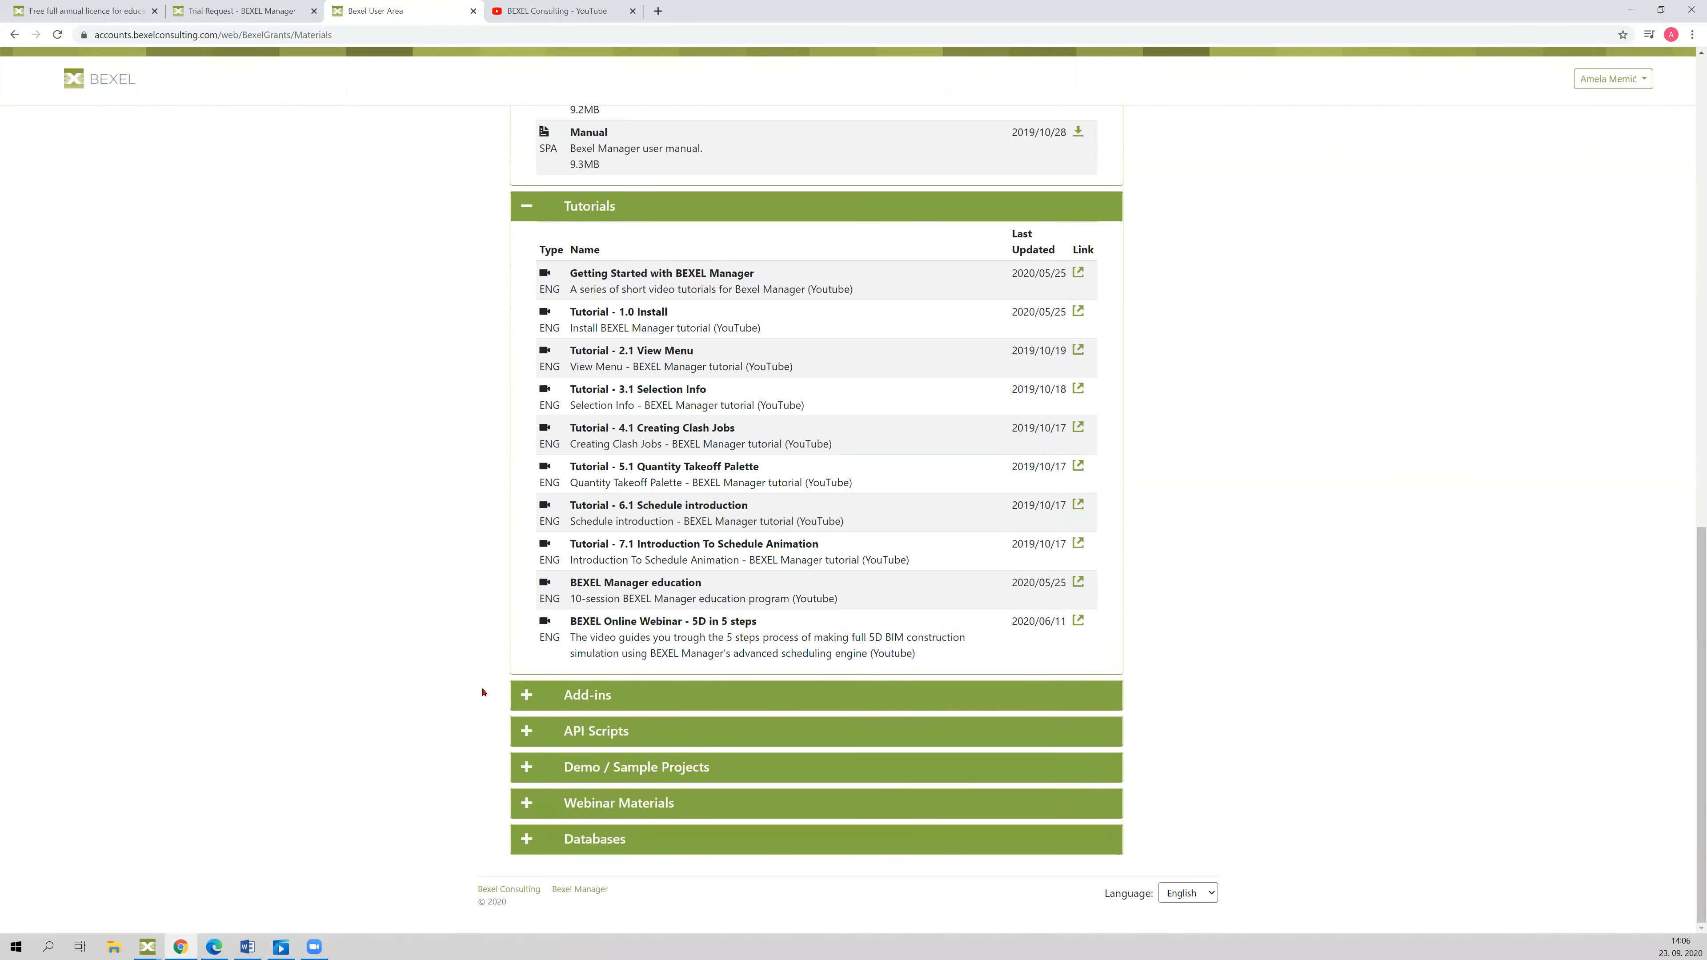
- Expand the Add-ins section and look through the available add-ins
left_click(526, 696)
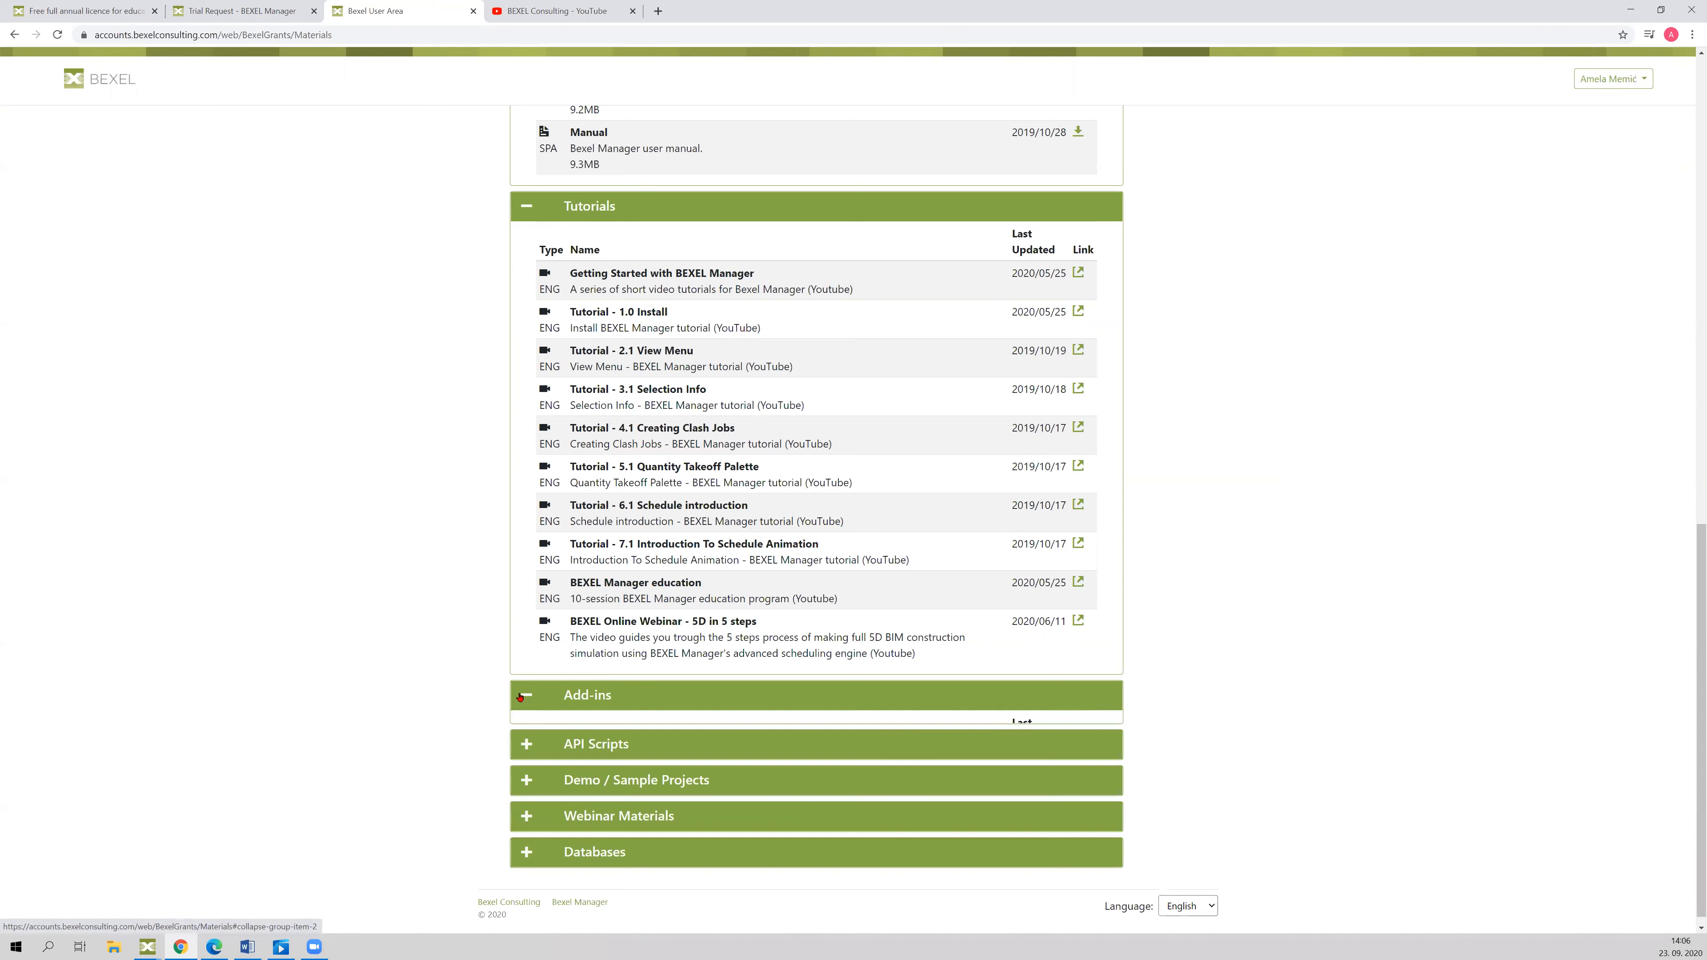
scroll(451, 686, "down", 5)
scroll(450, 684, "down", 1)
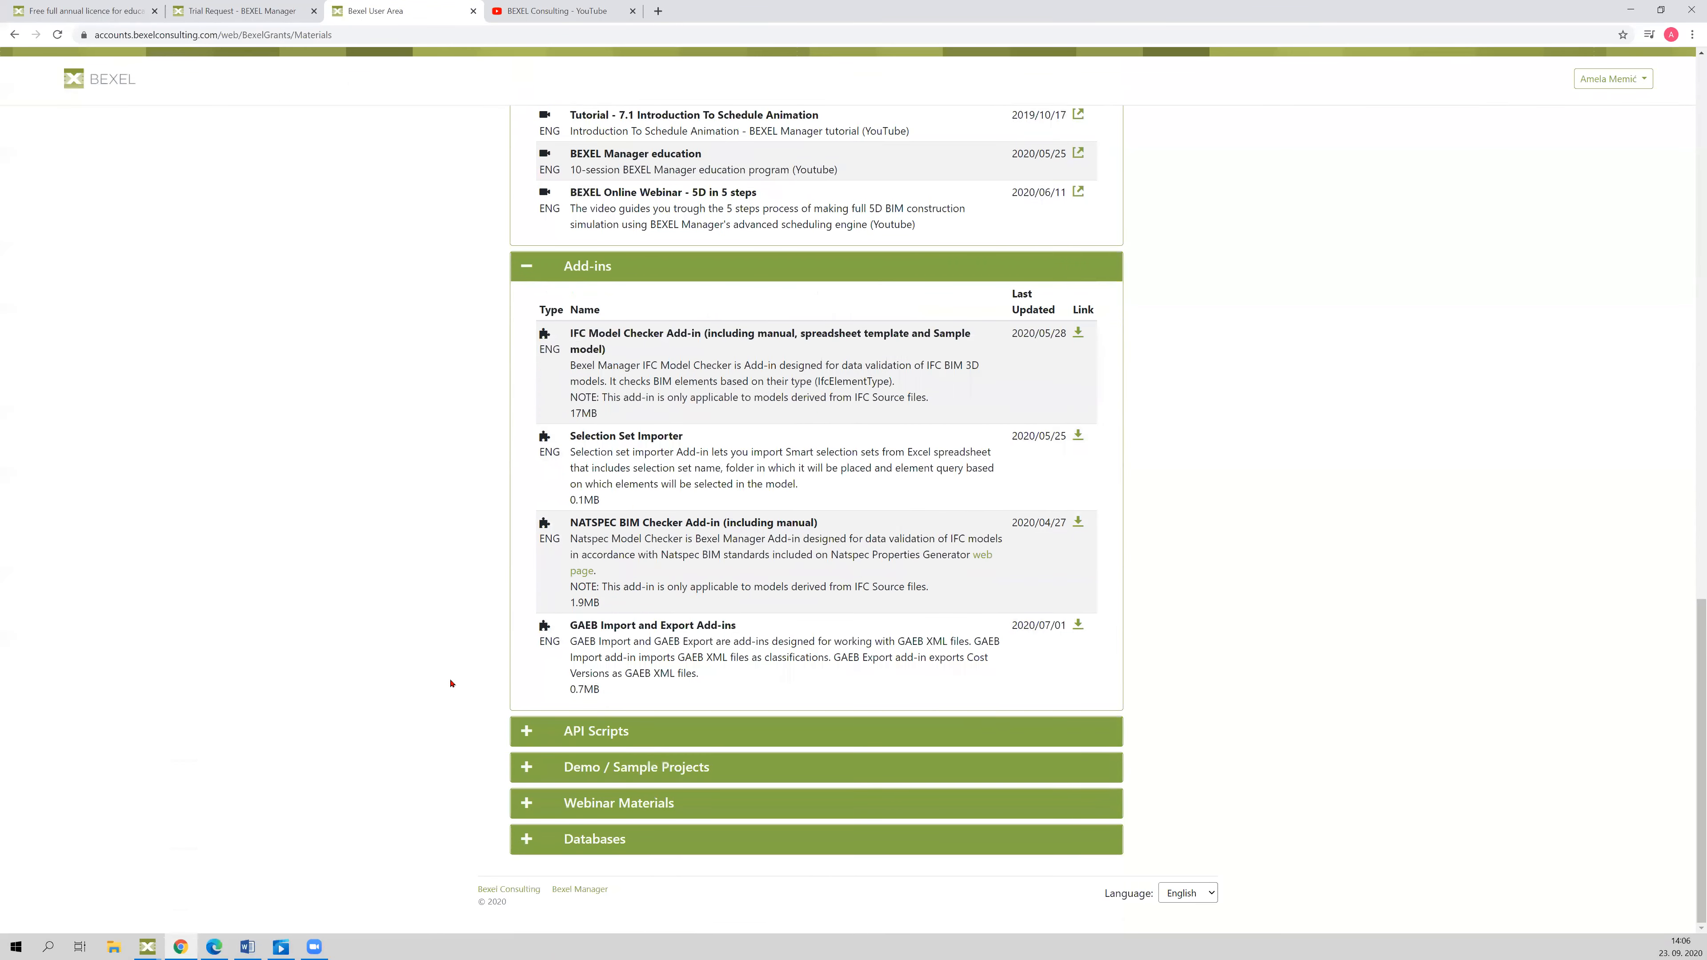
- Expand the API Scripts section and look through the sample scripts
left_click(514, 740)
scroll(450, 715, "down", 5)
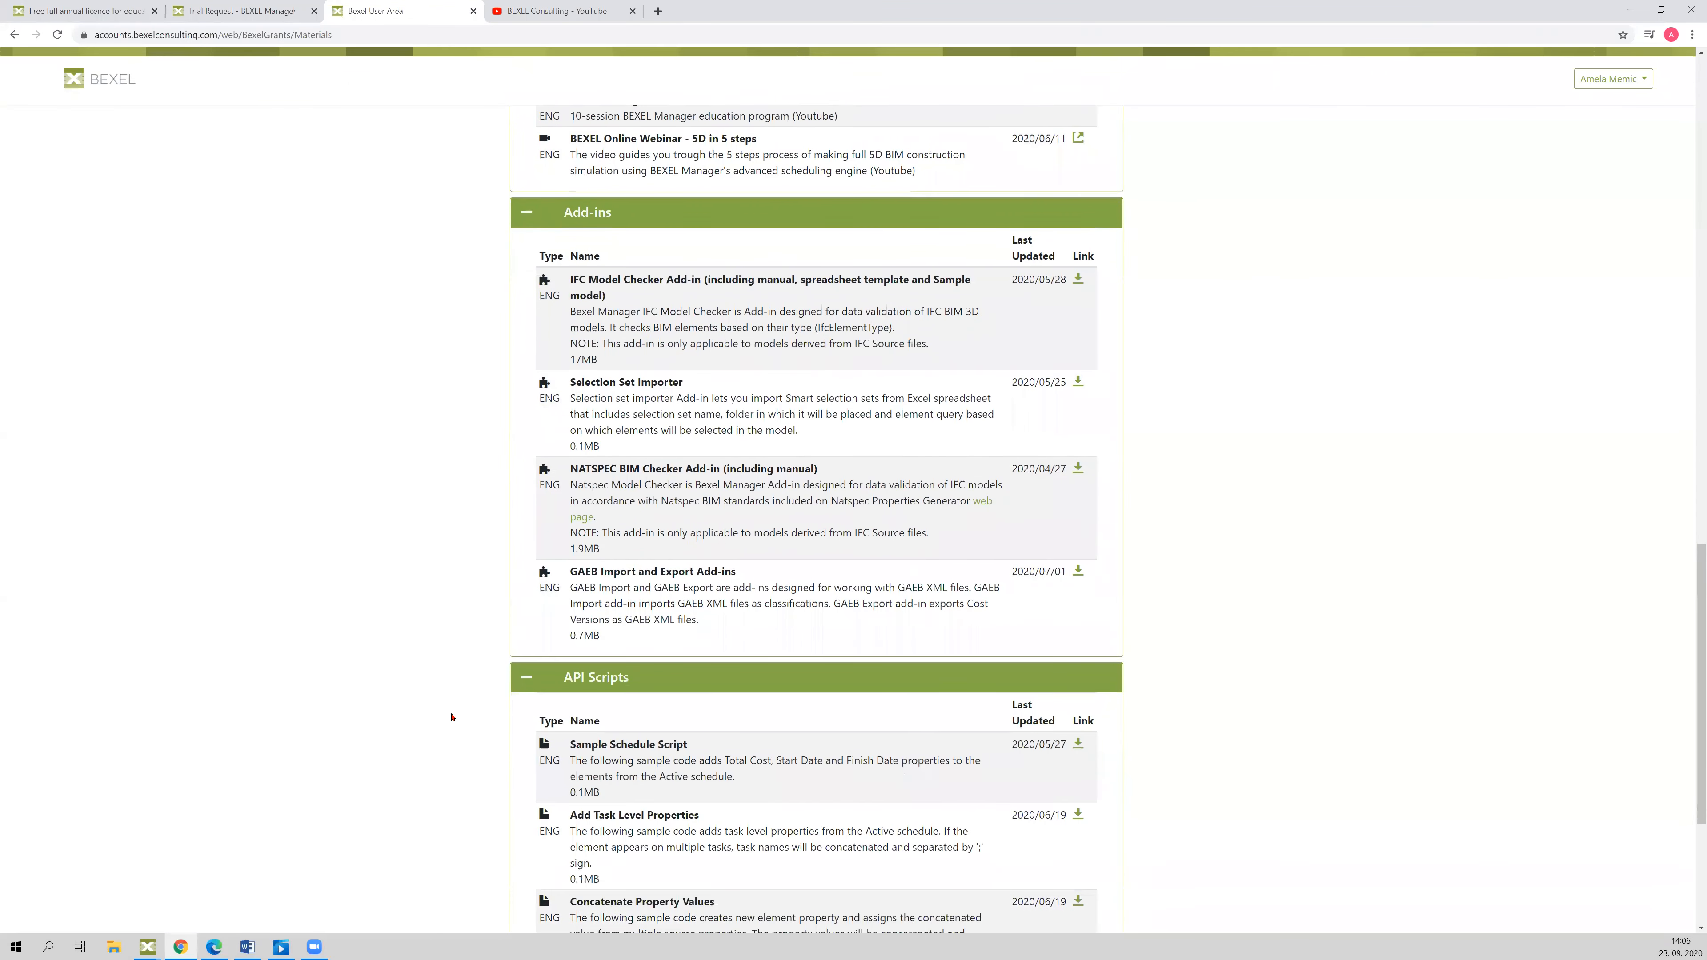
scroll(452, 717, "down", 1)
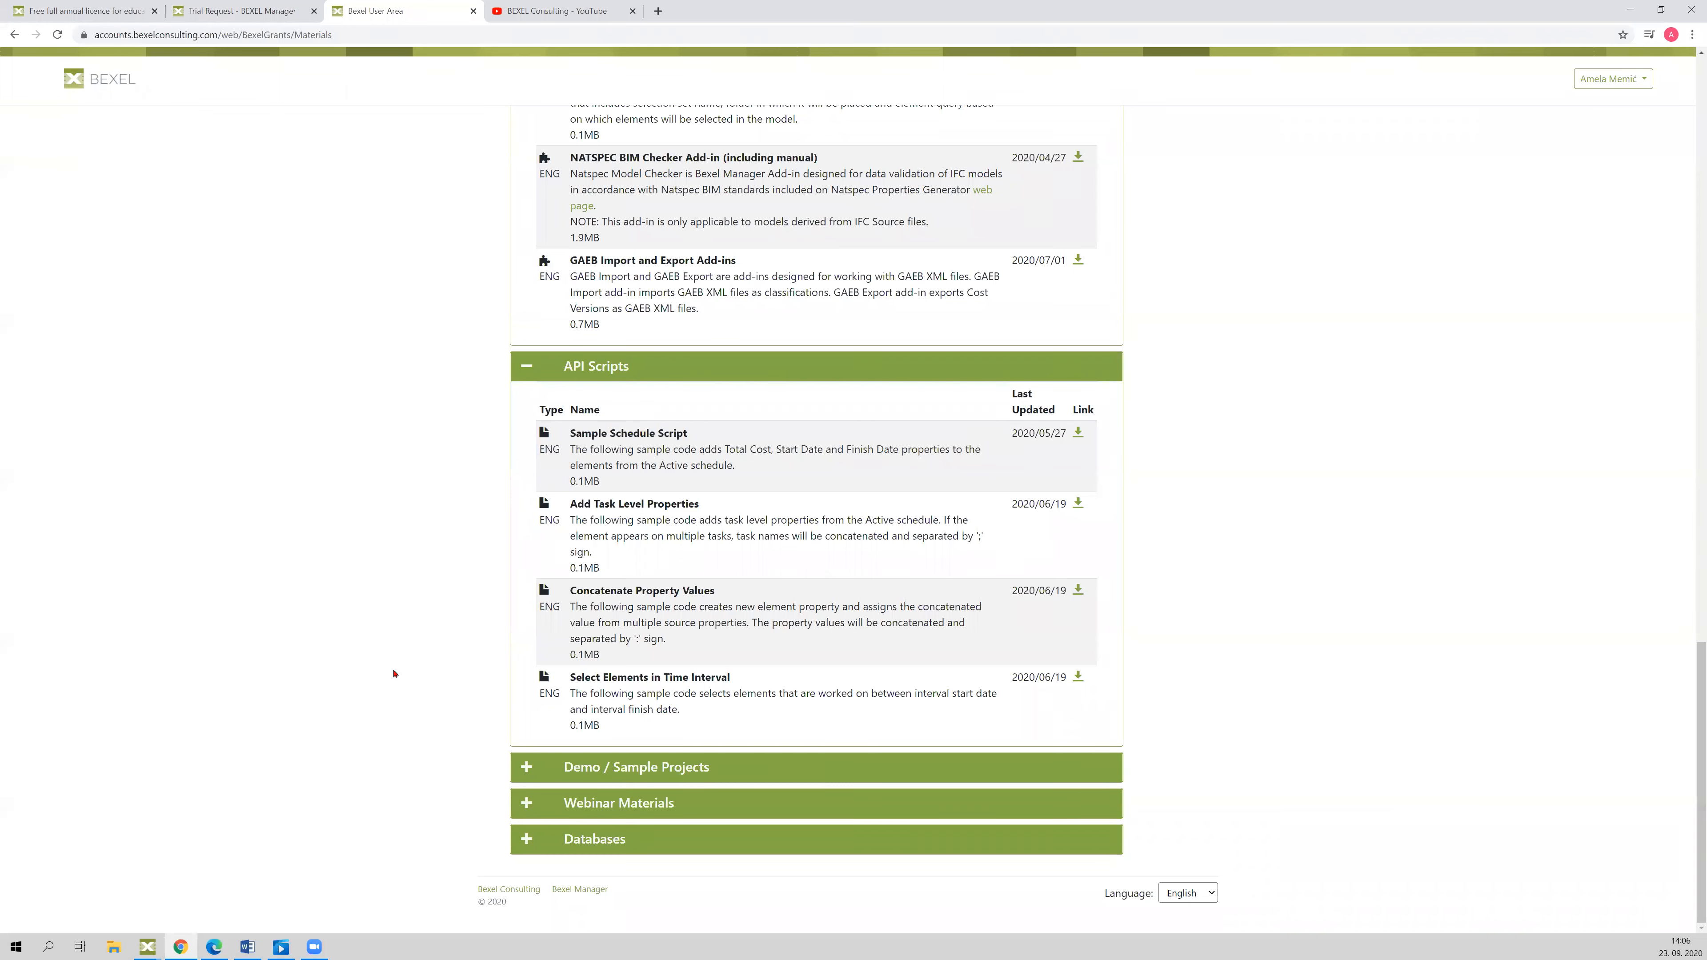
- Expand the Demo / Sample Projects section and review the sample projects and their descriptions
left_click(526, 767)
scroll(423, 734, "down", 1)
scroll(423, 733, "down", 6)
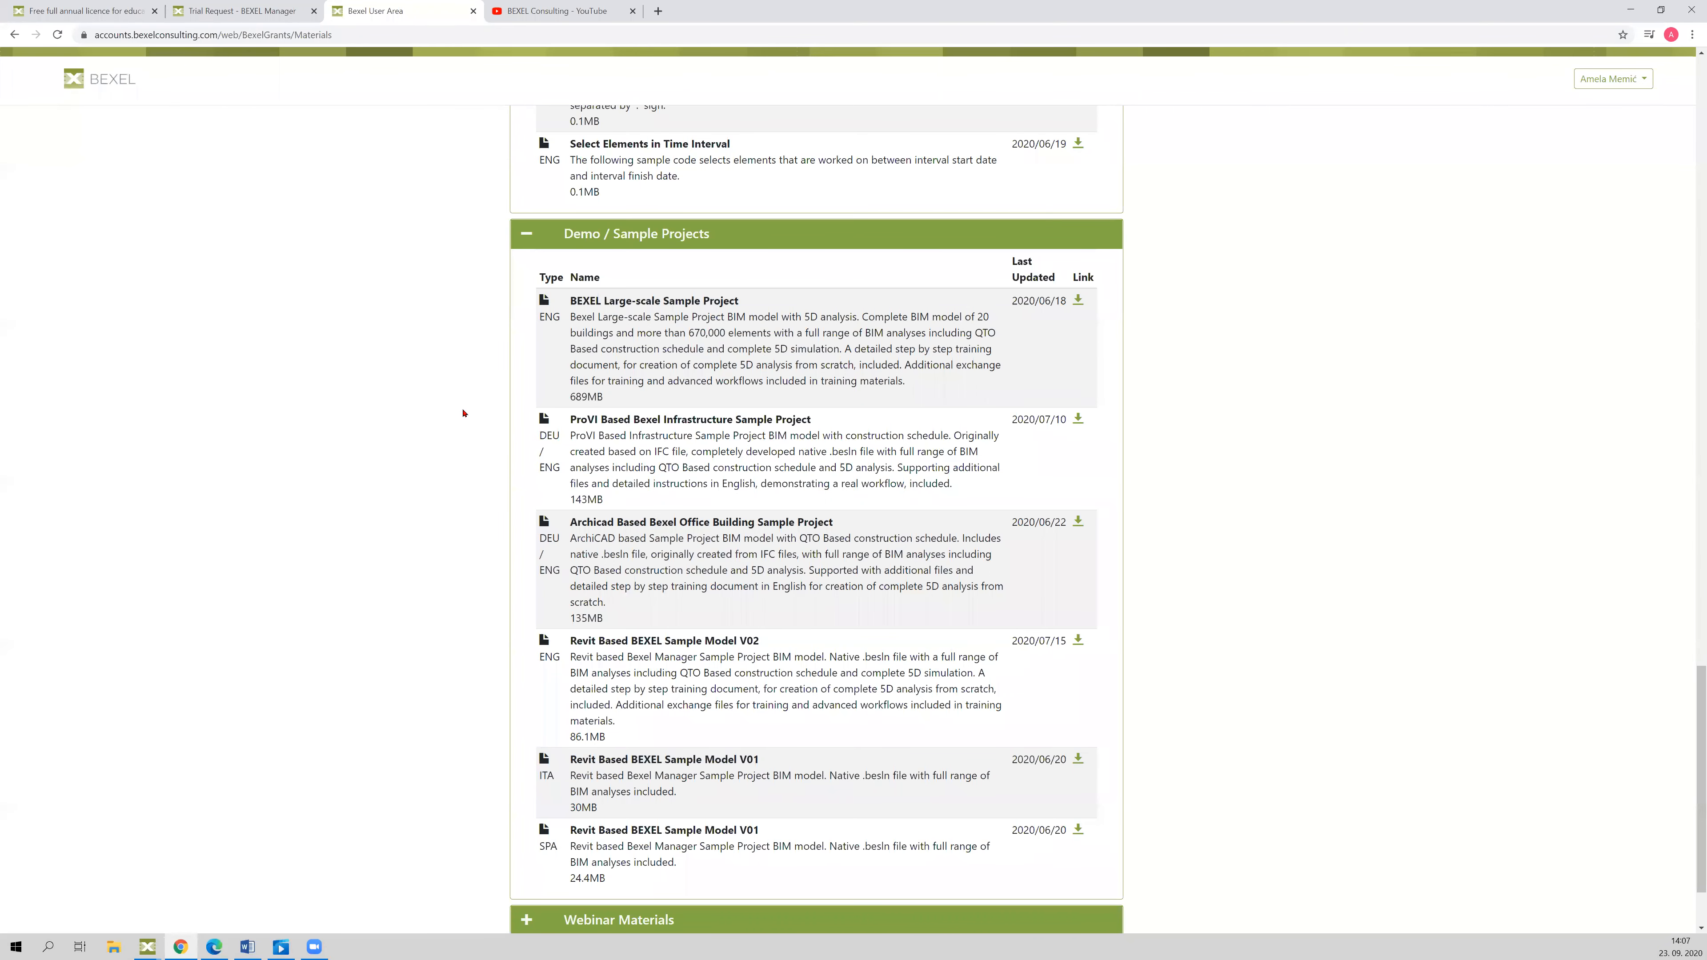
scroll(440, 430, "down", 1)
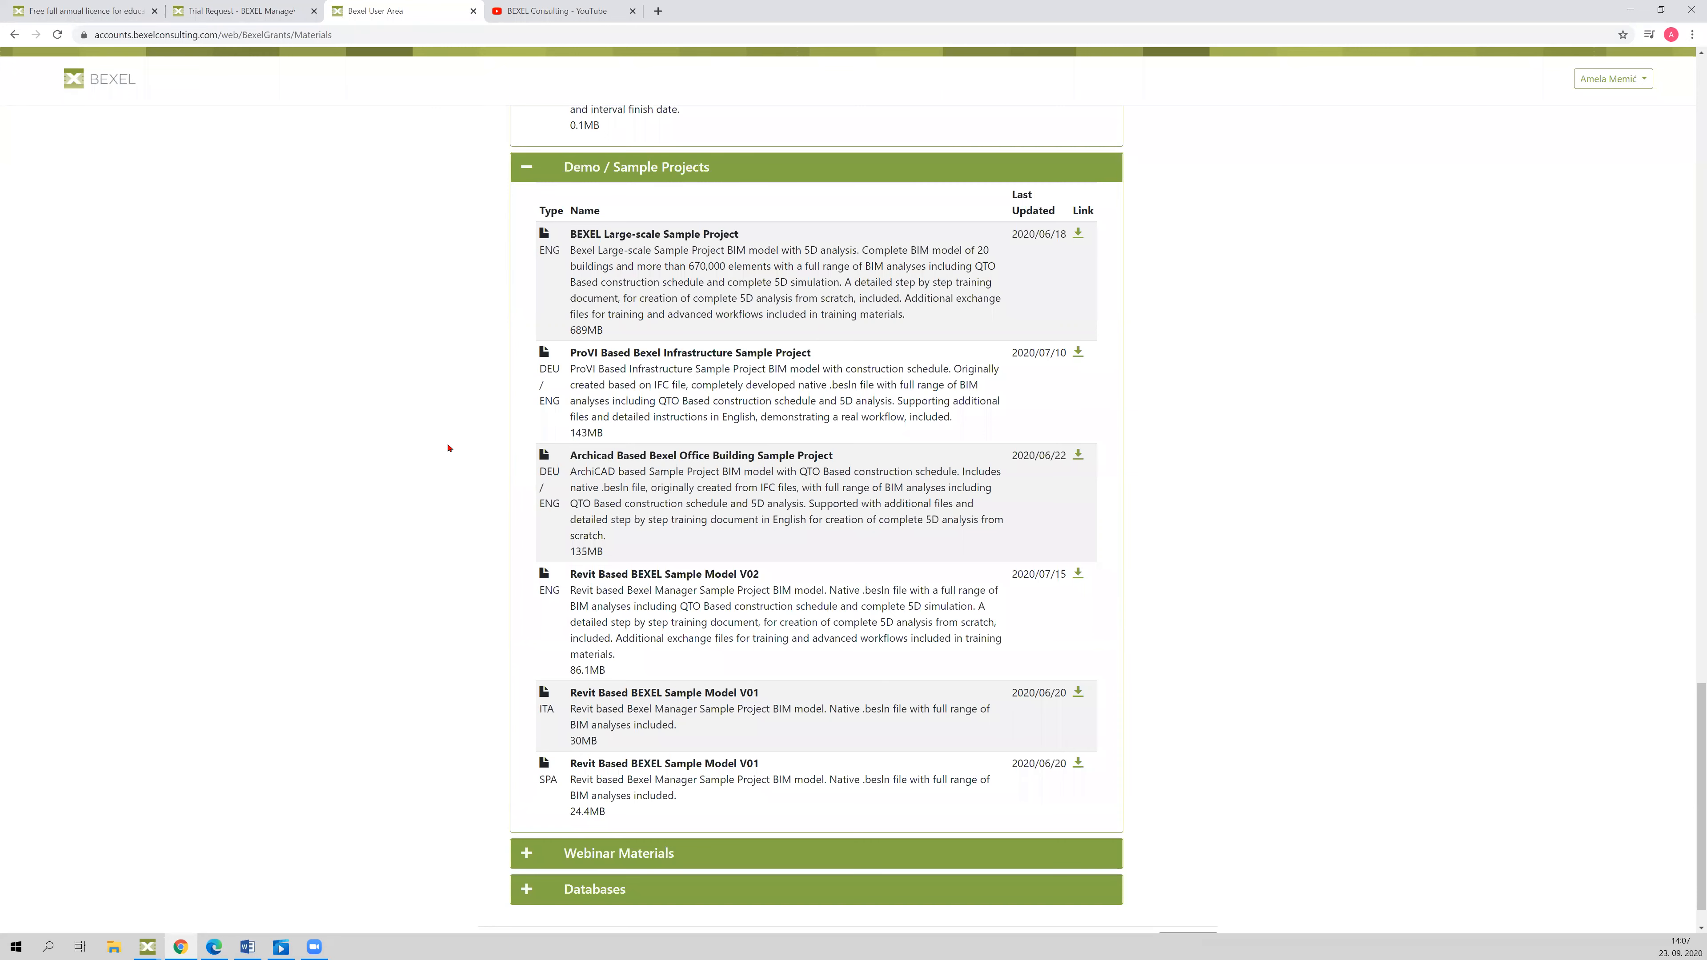
scroll(448, 448, "down", 1)
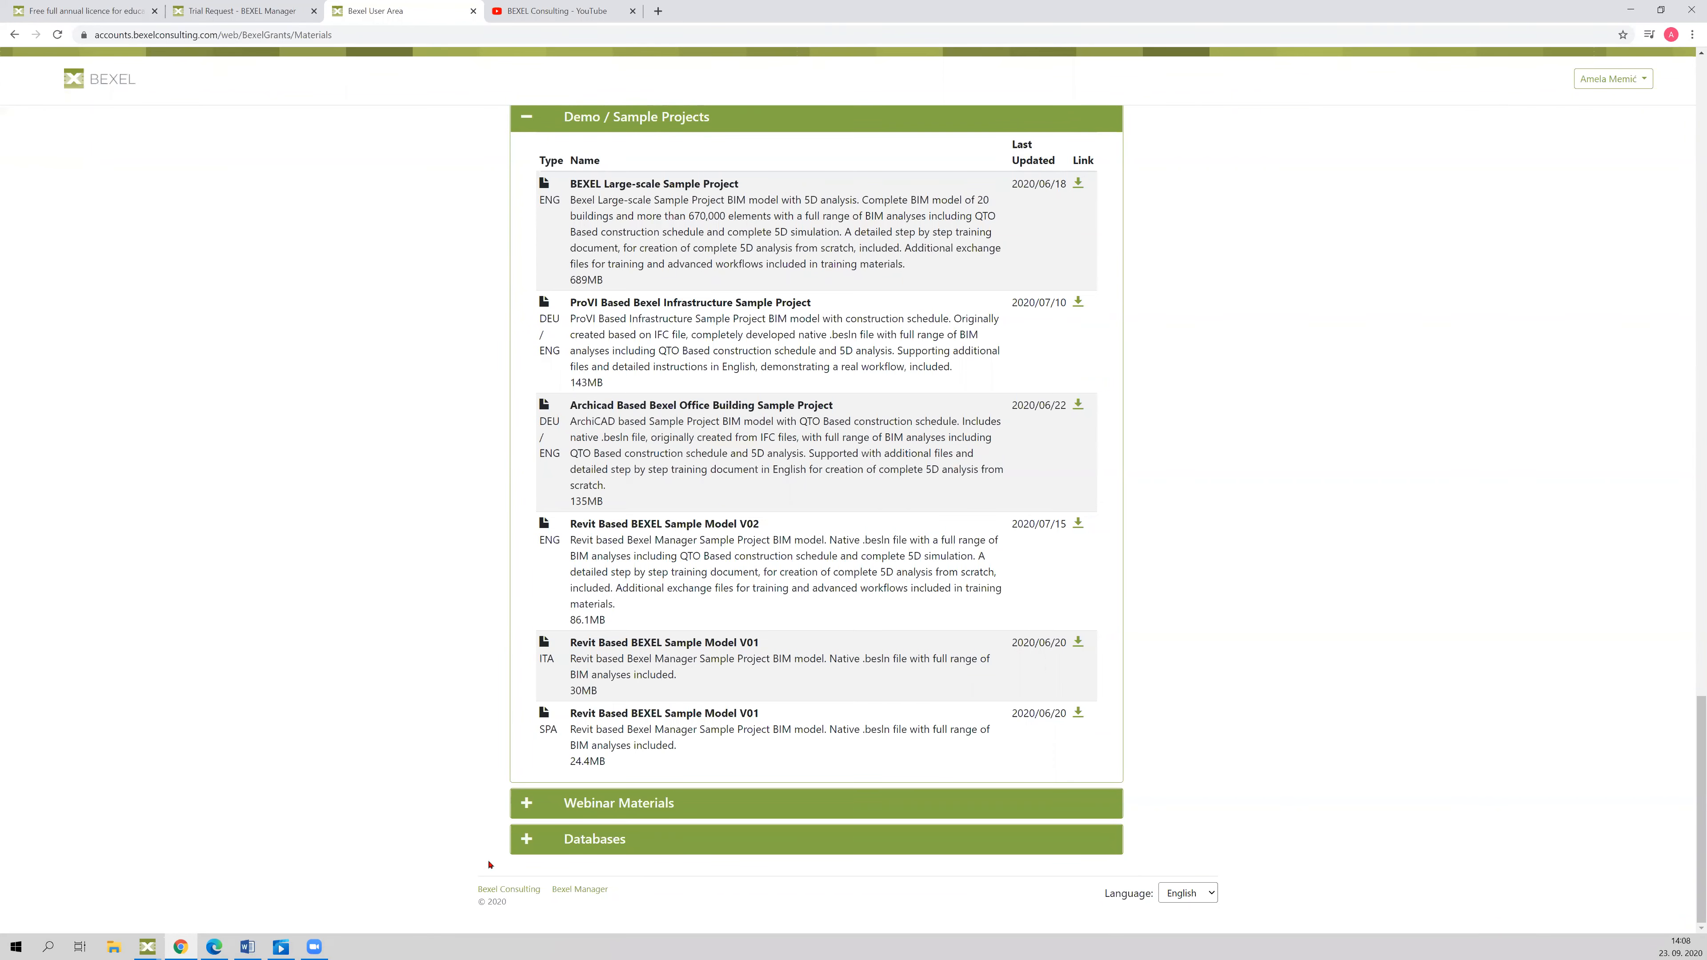
- Expand the Webinar Materials section and look through the sample schedules, model archives and session project files
left_click(527, 805)
scroll(438, 781, "down", 2)
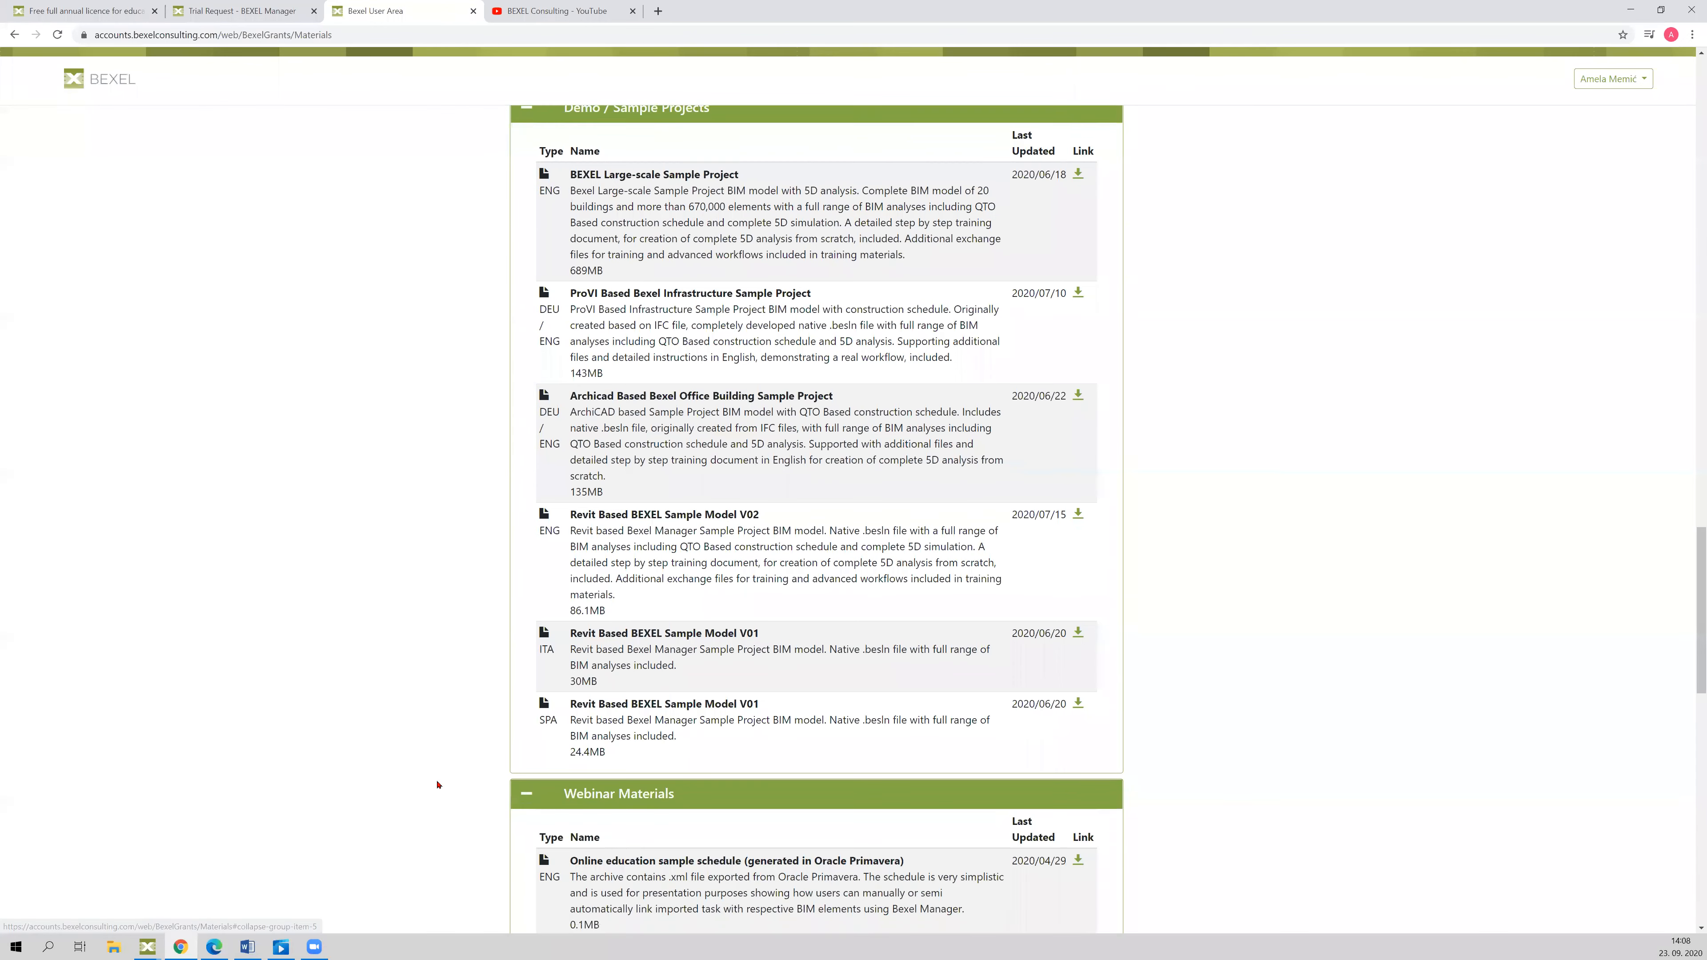
scroll(439, 785, "down", 4)
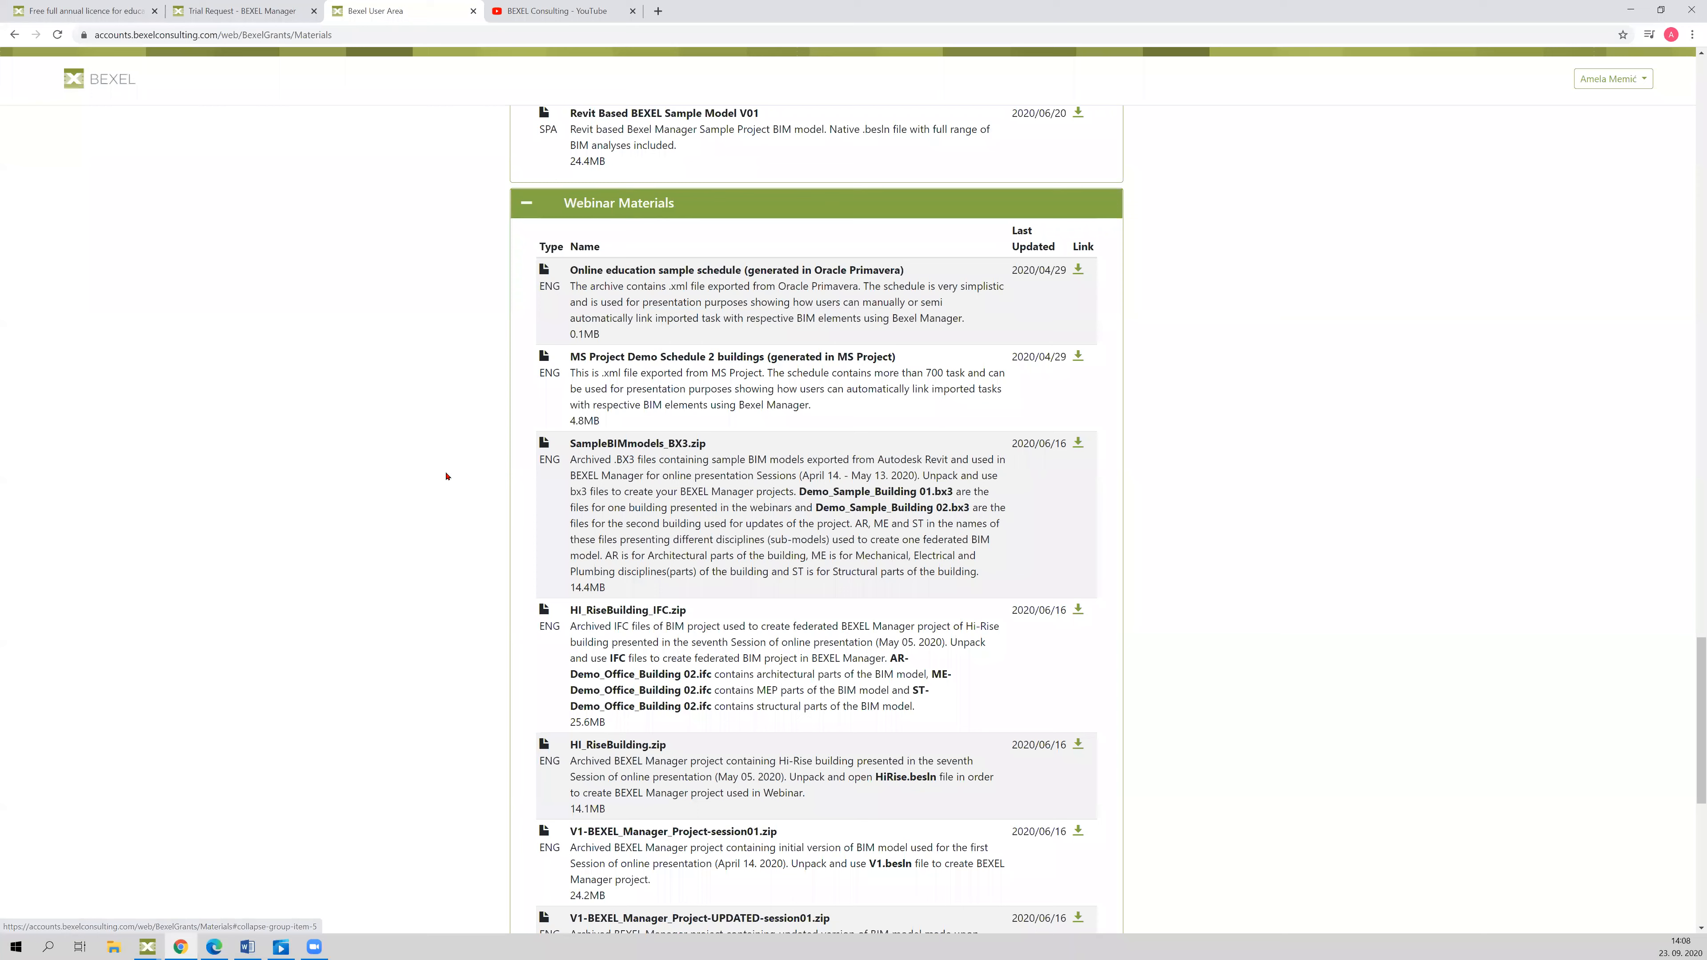
scroll(443, 497, "down", 3)
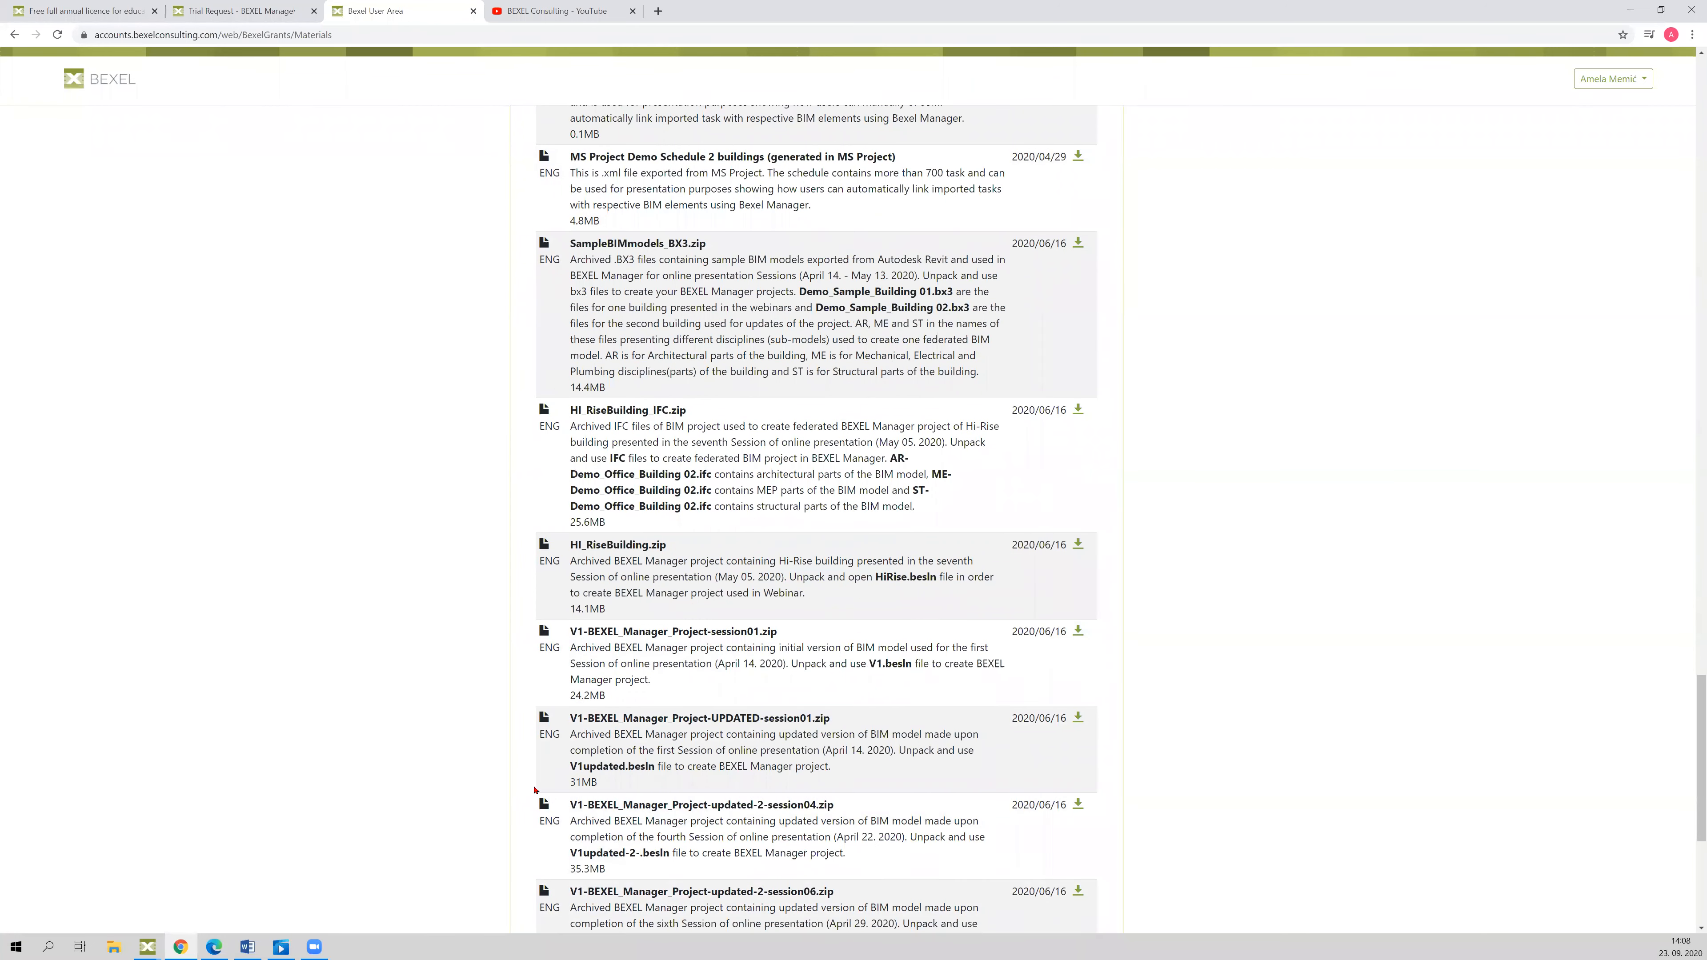
scroll(440, 536, "down", 5)
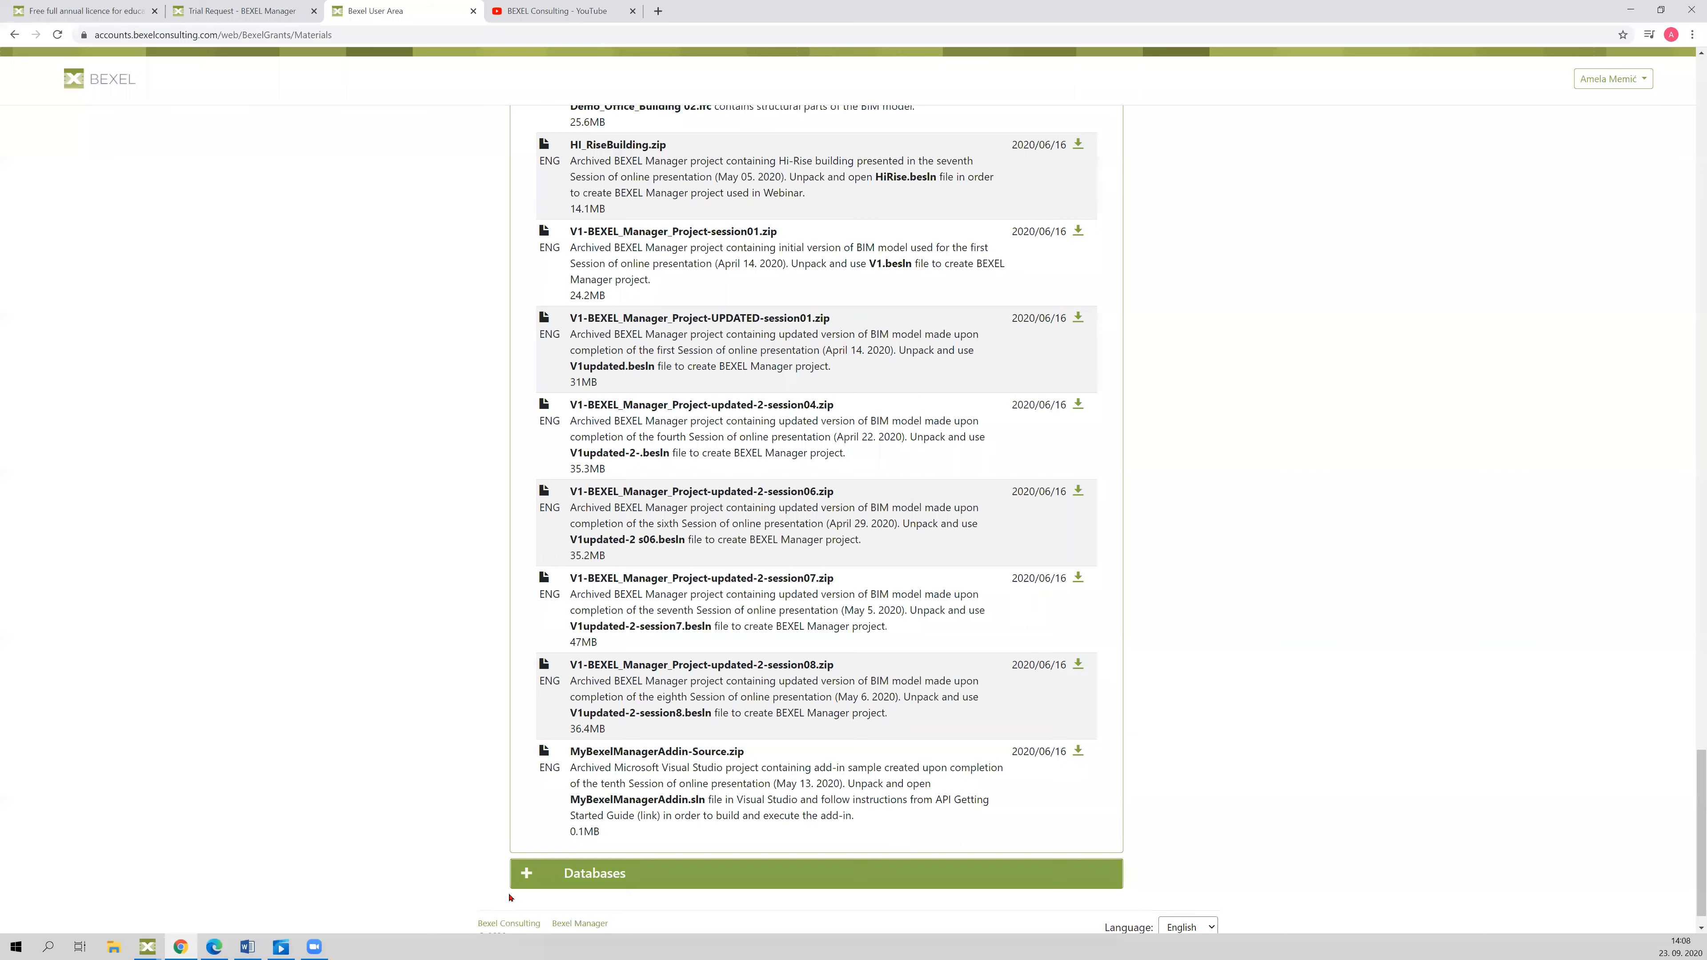
- Expand the Databases section and look through the cost and classification databases
left_click(524, 873)
scroll(423, 771, "down", 2)
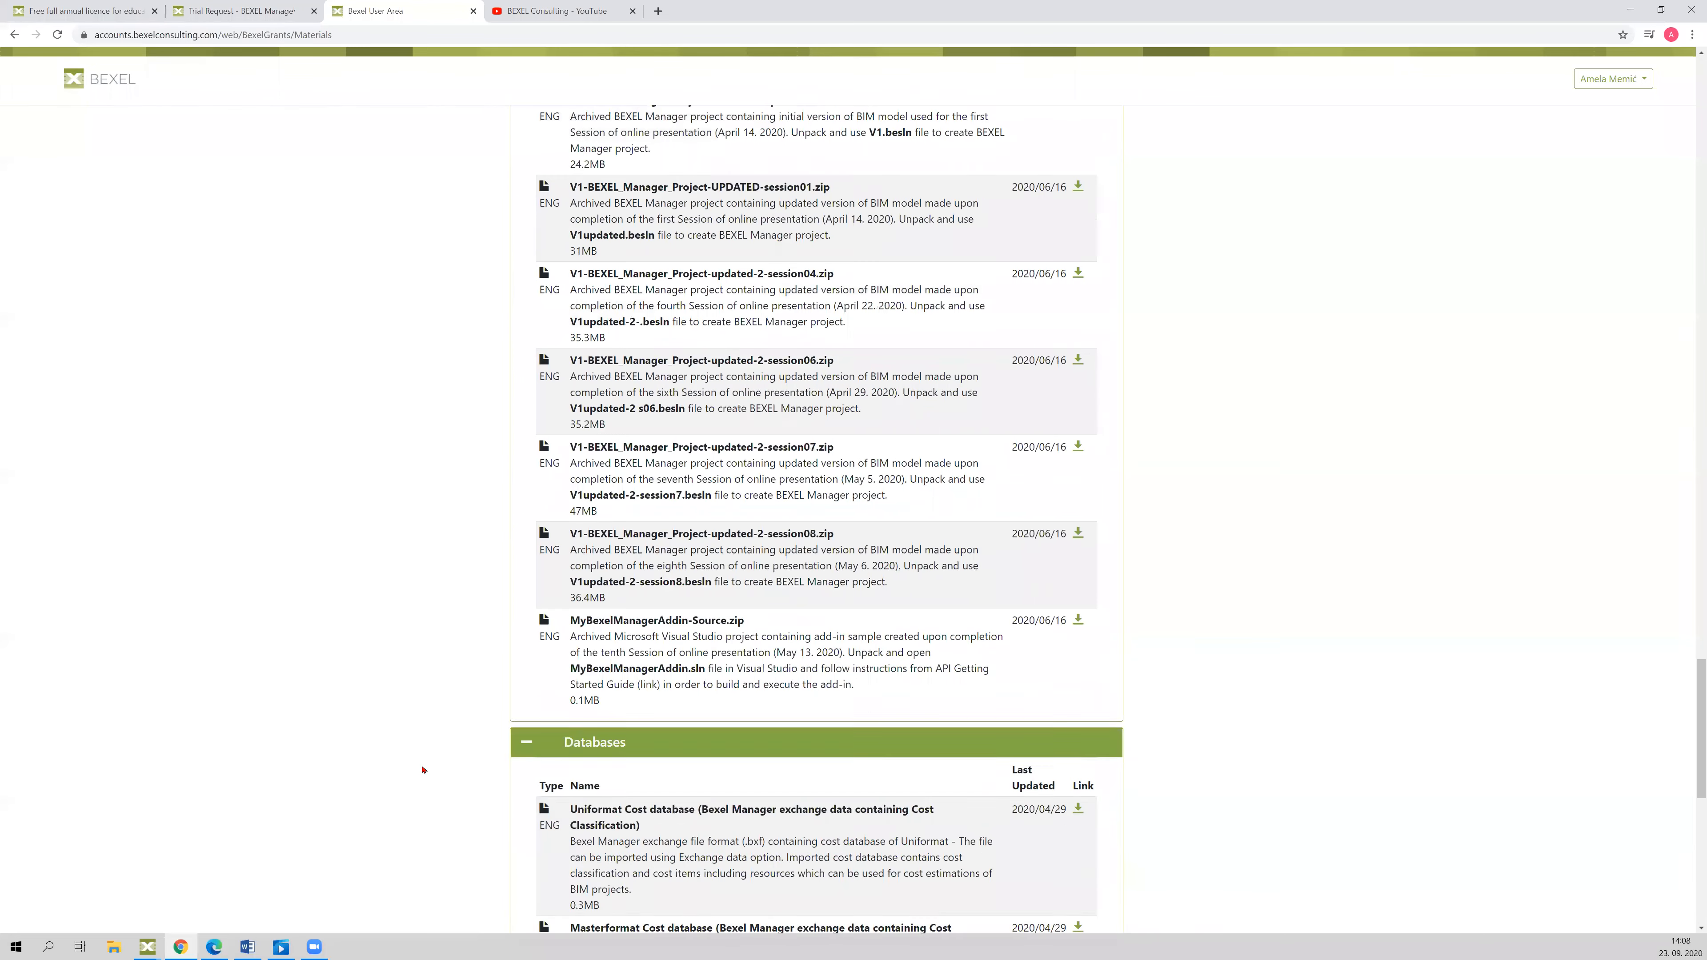
scroll(422, 769, "down", 6)
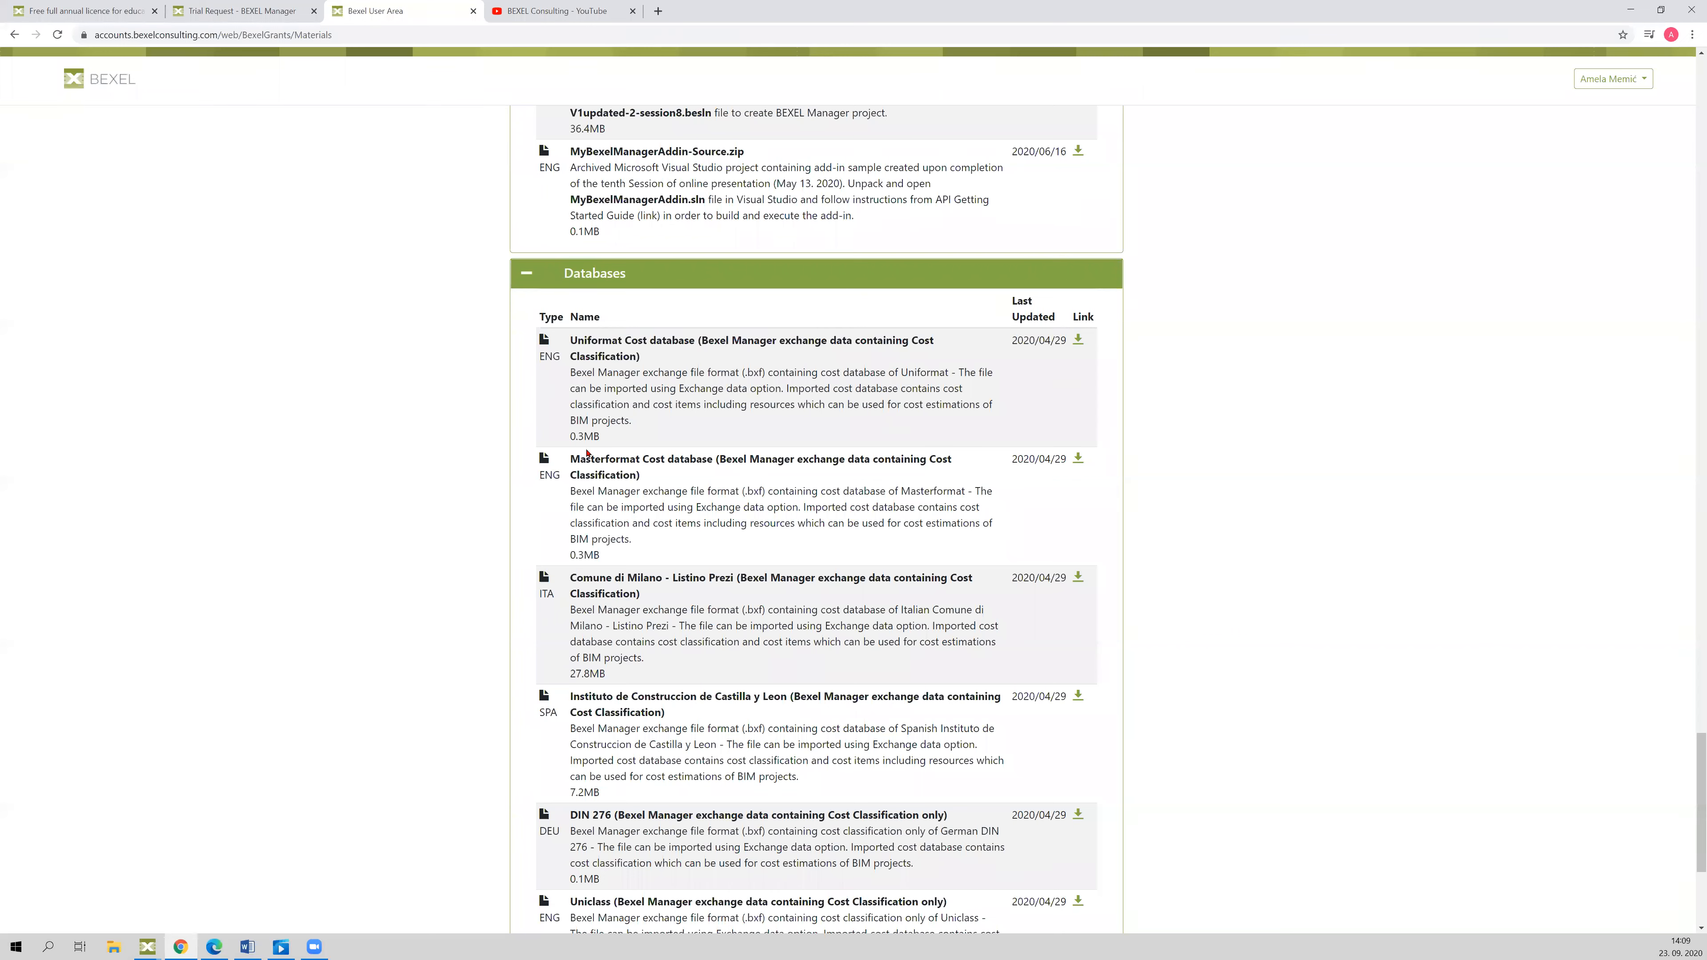
- Switch to the Bexel Sample Project window in BEXEL Manager and look over the building model from several angles
scroll(454, 667, "up", 6)
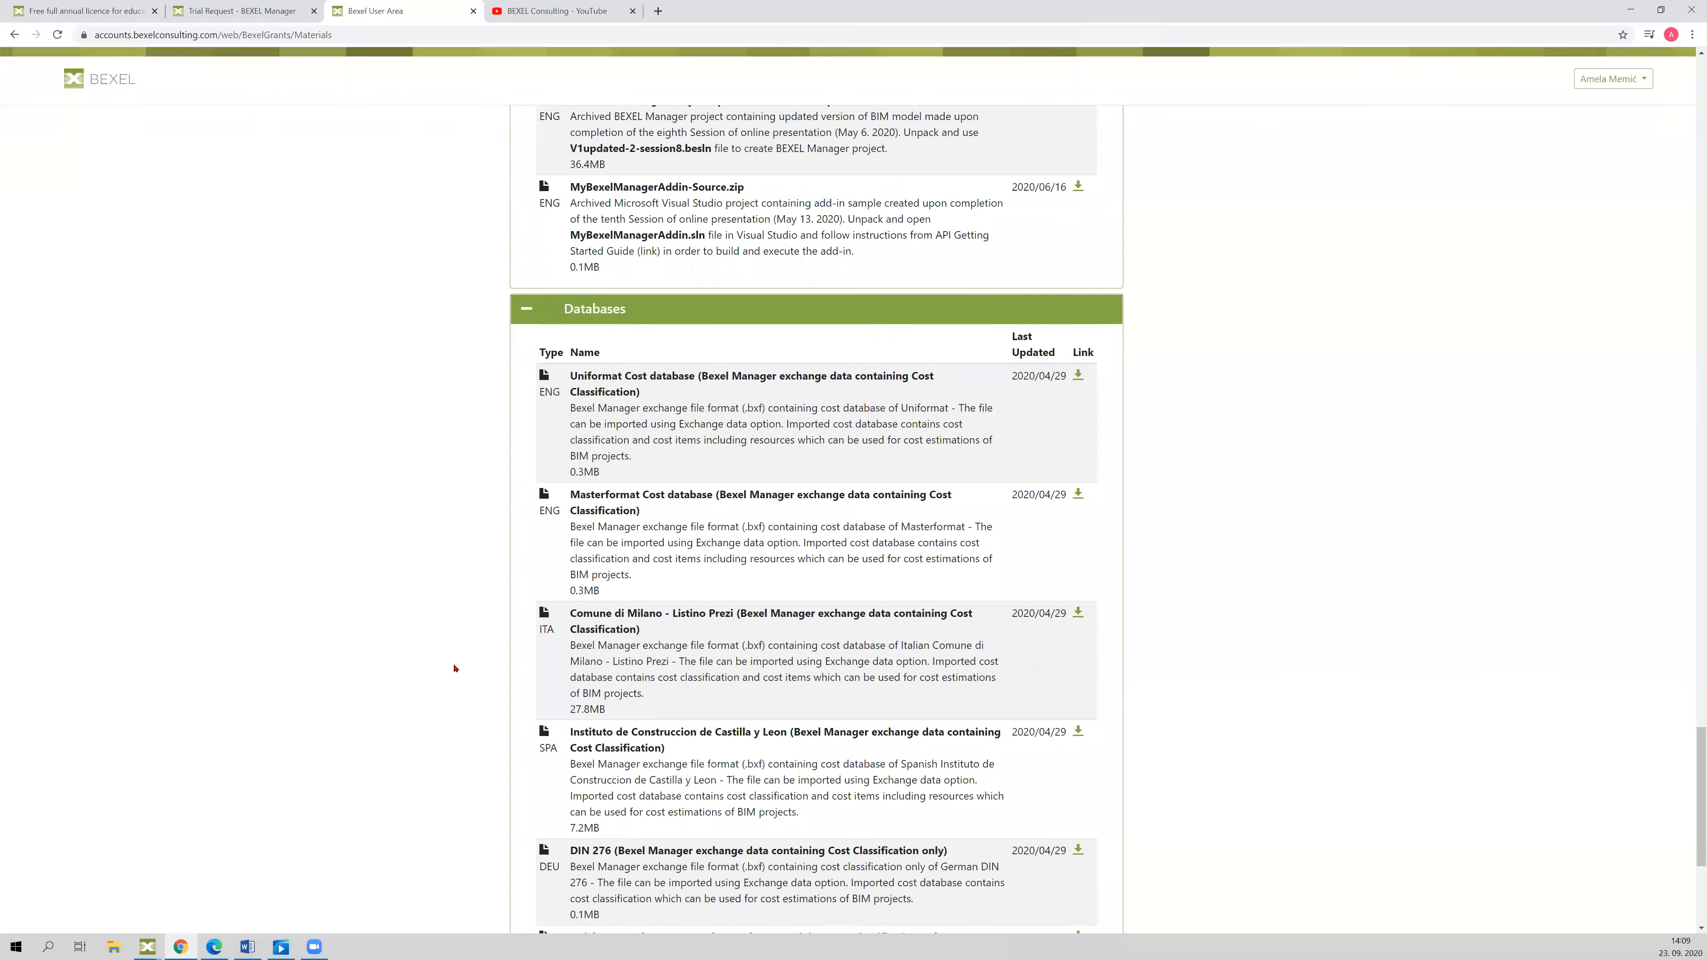
left_click_drag(1693, 710, 1684, 445)
scroll(1684, 445, "up", 20)
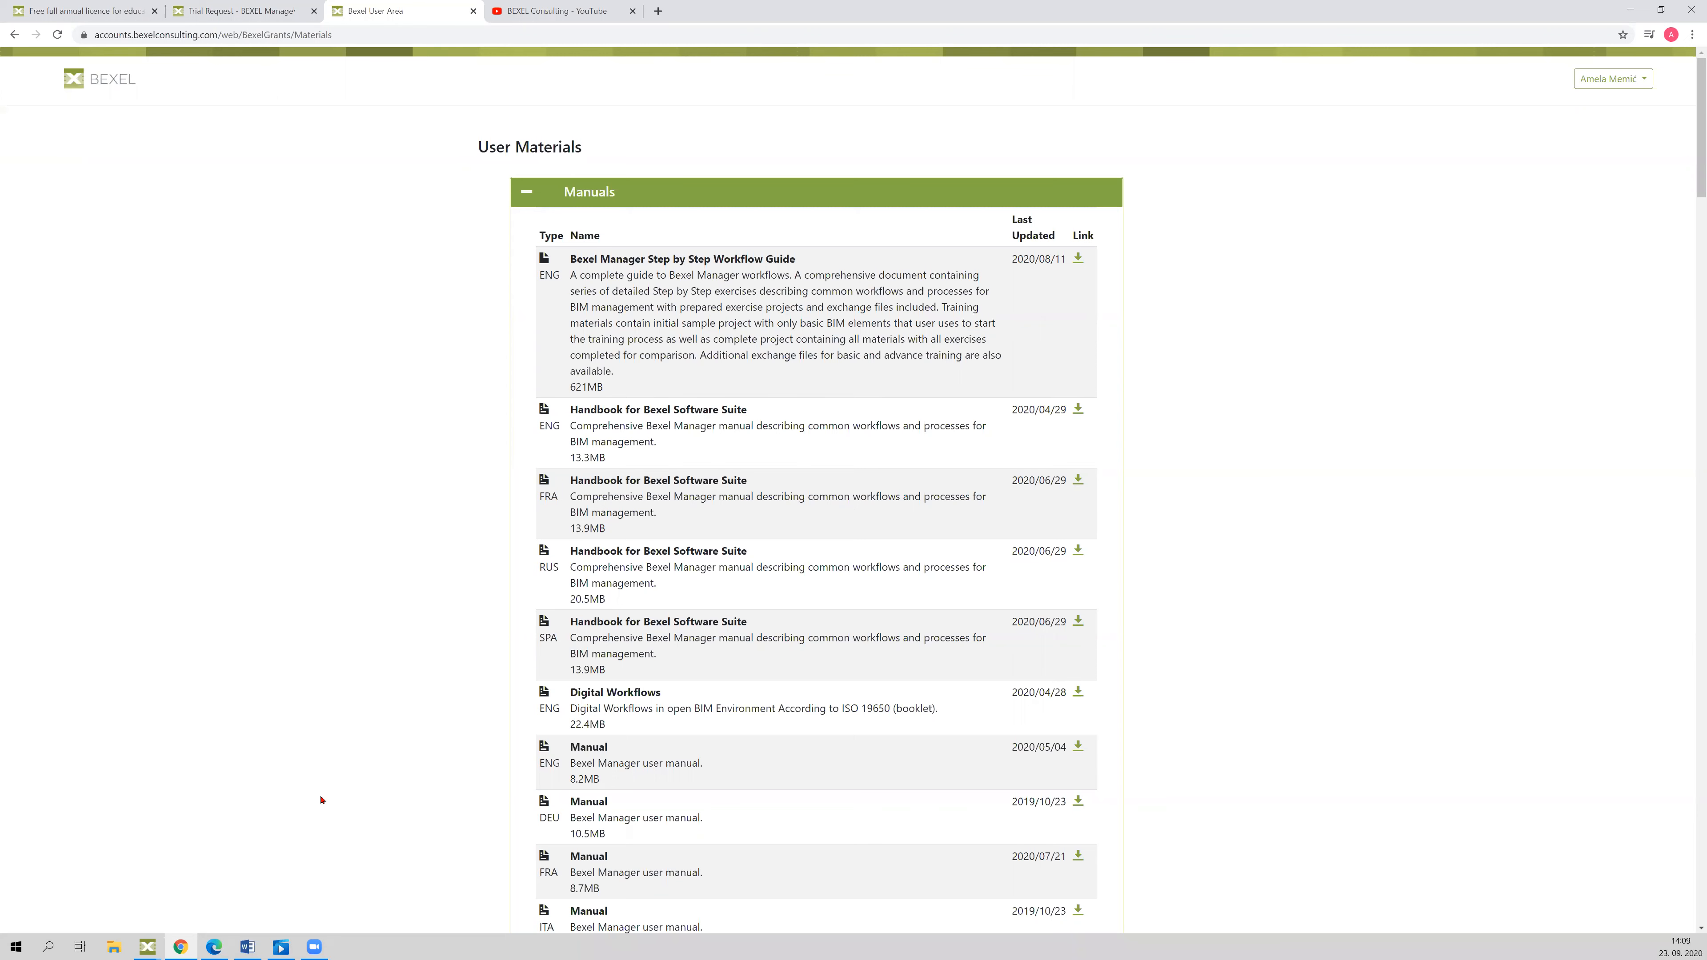
left_click(148, 947)
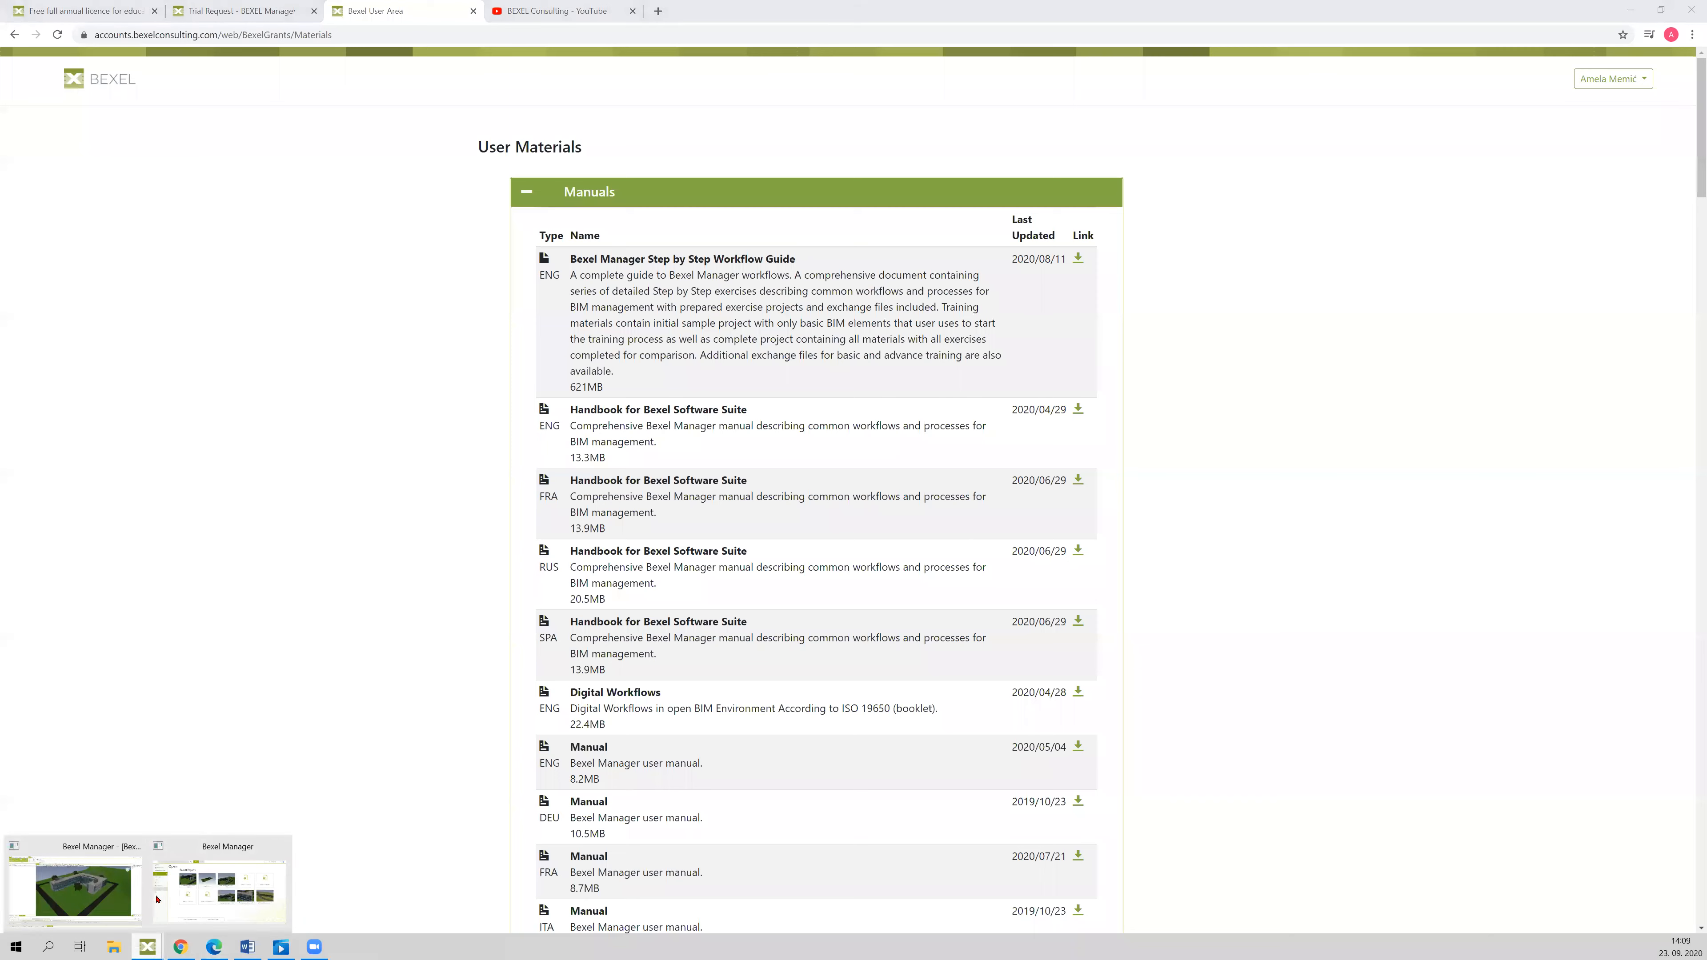
left_click(131, 890)
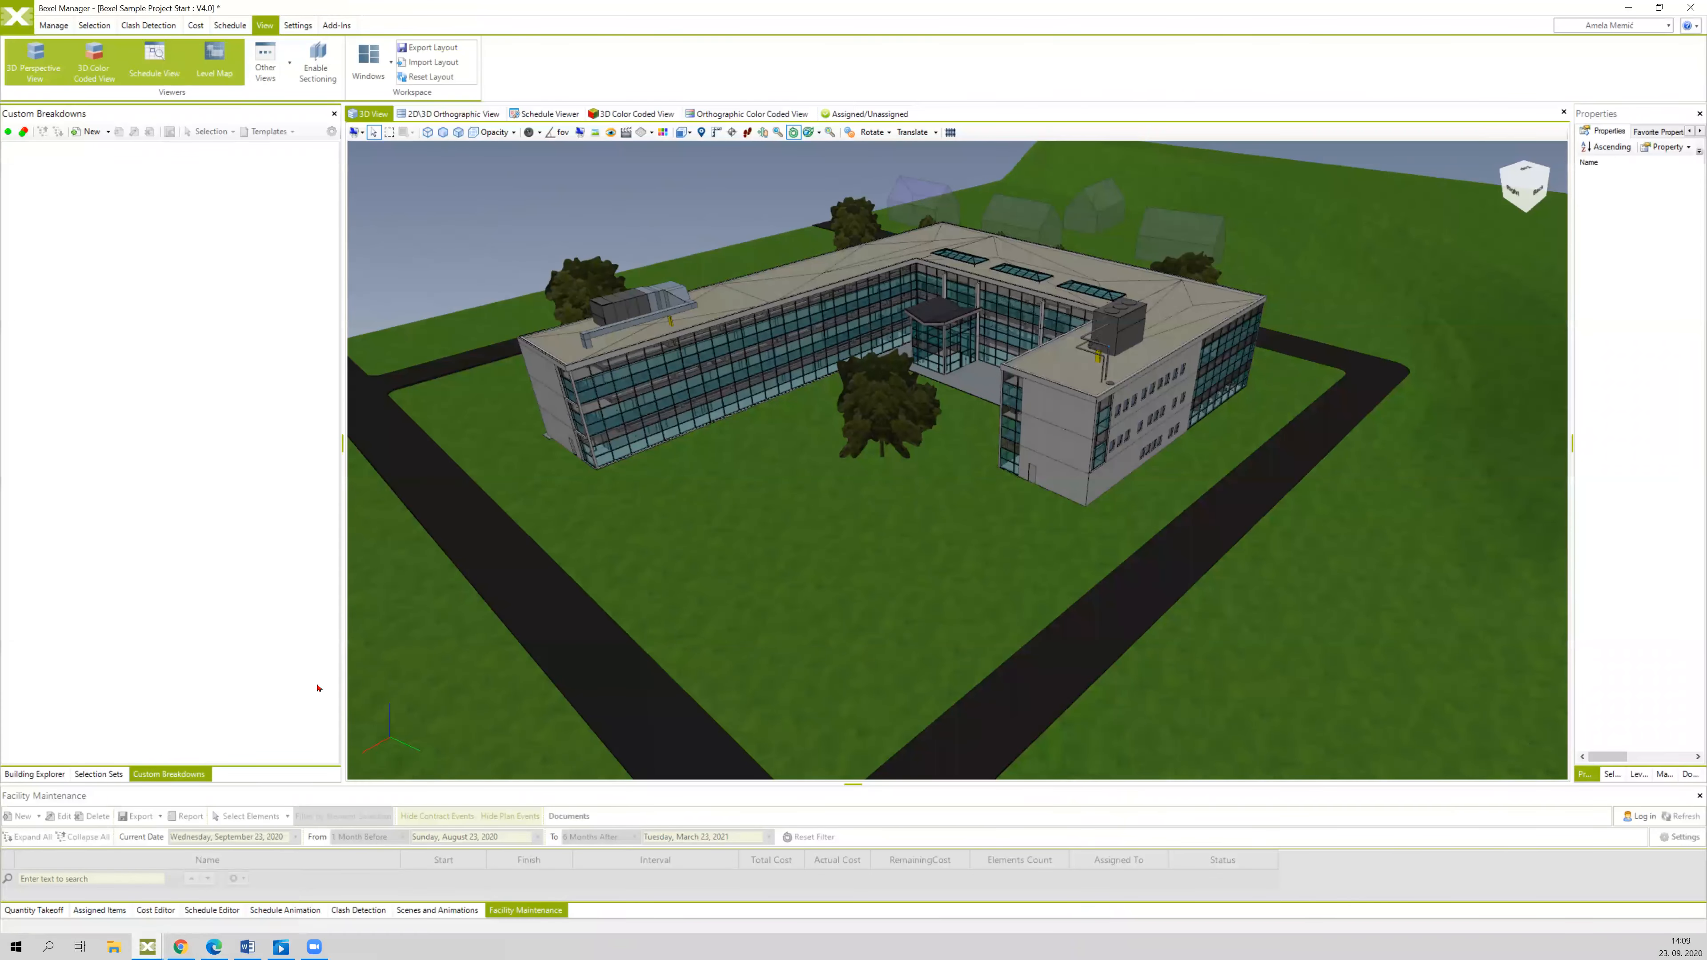
middle_click_drag(494, 649, 495, 667)
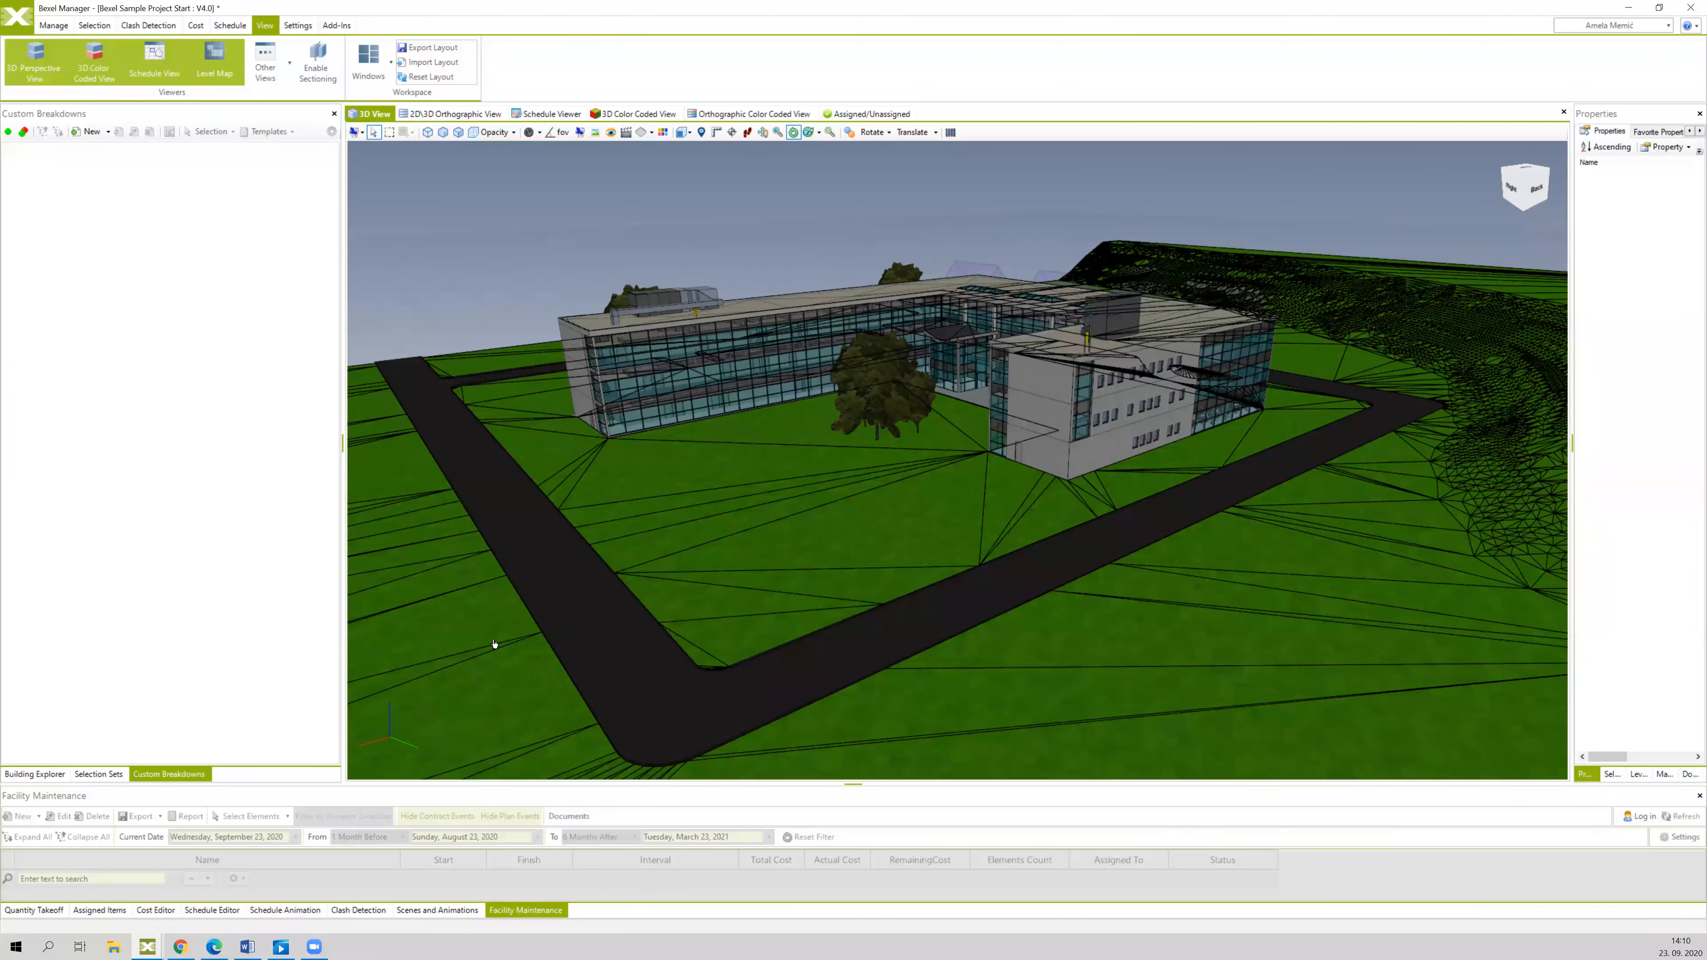
middle_click_drag(494, 644, 497, 643)
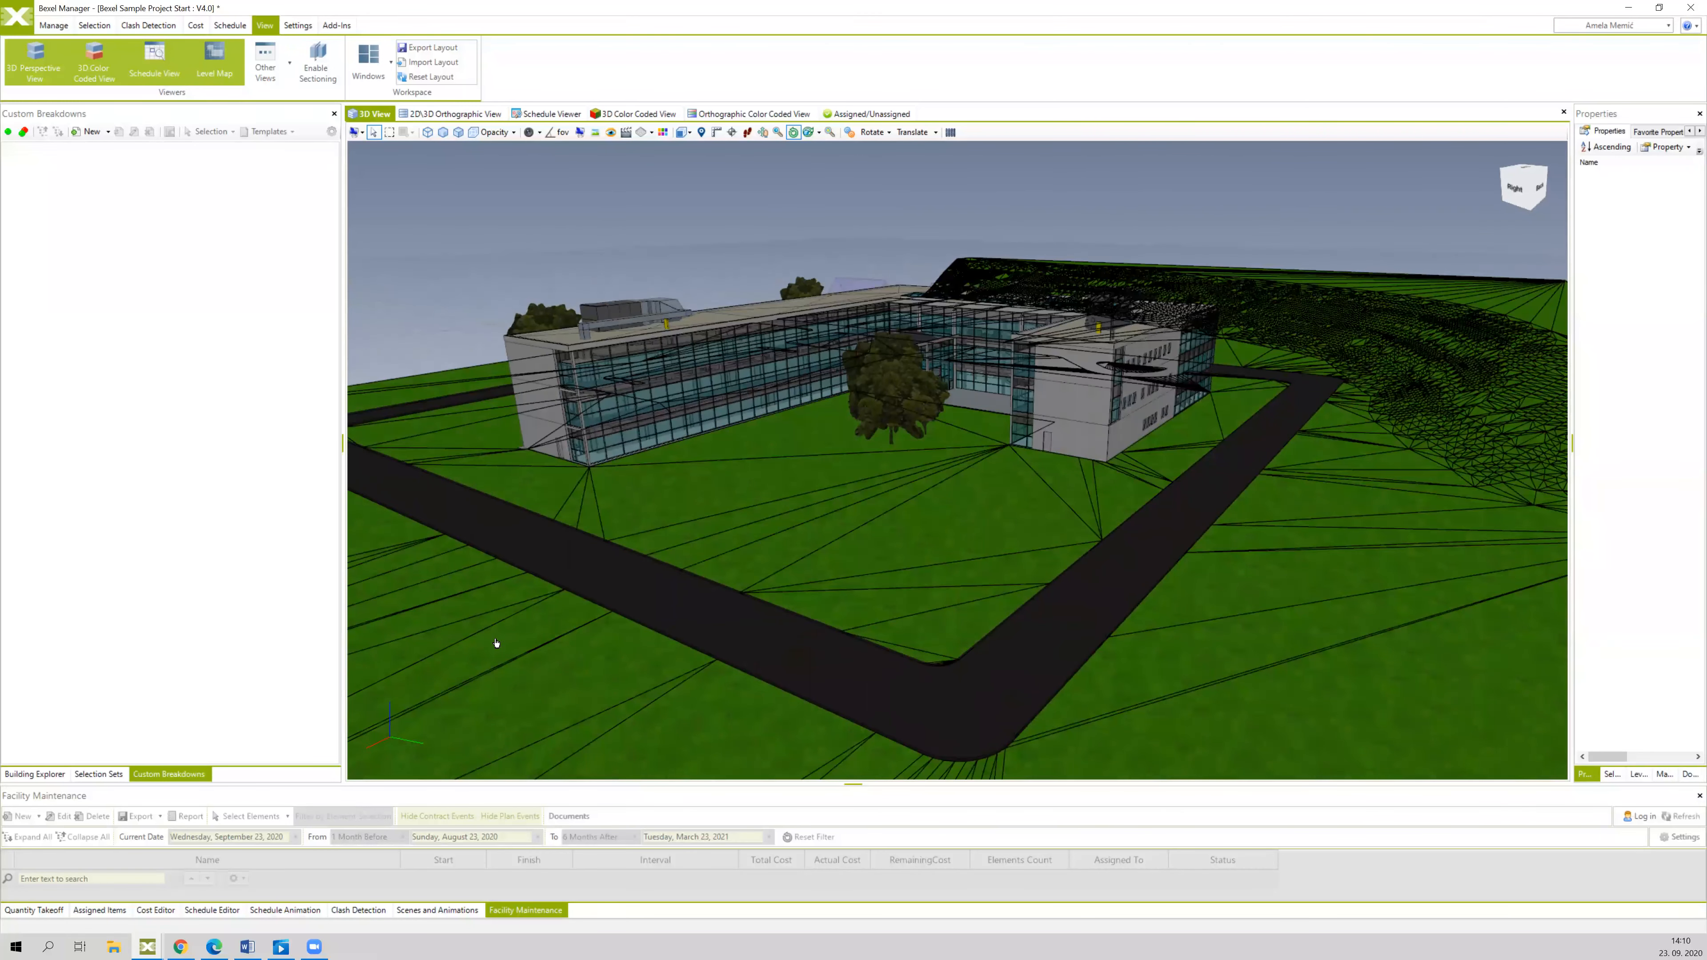
middle_click_drag(512, 649, 507, 648)
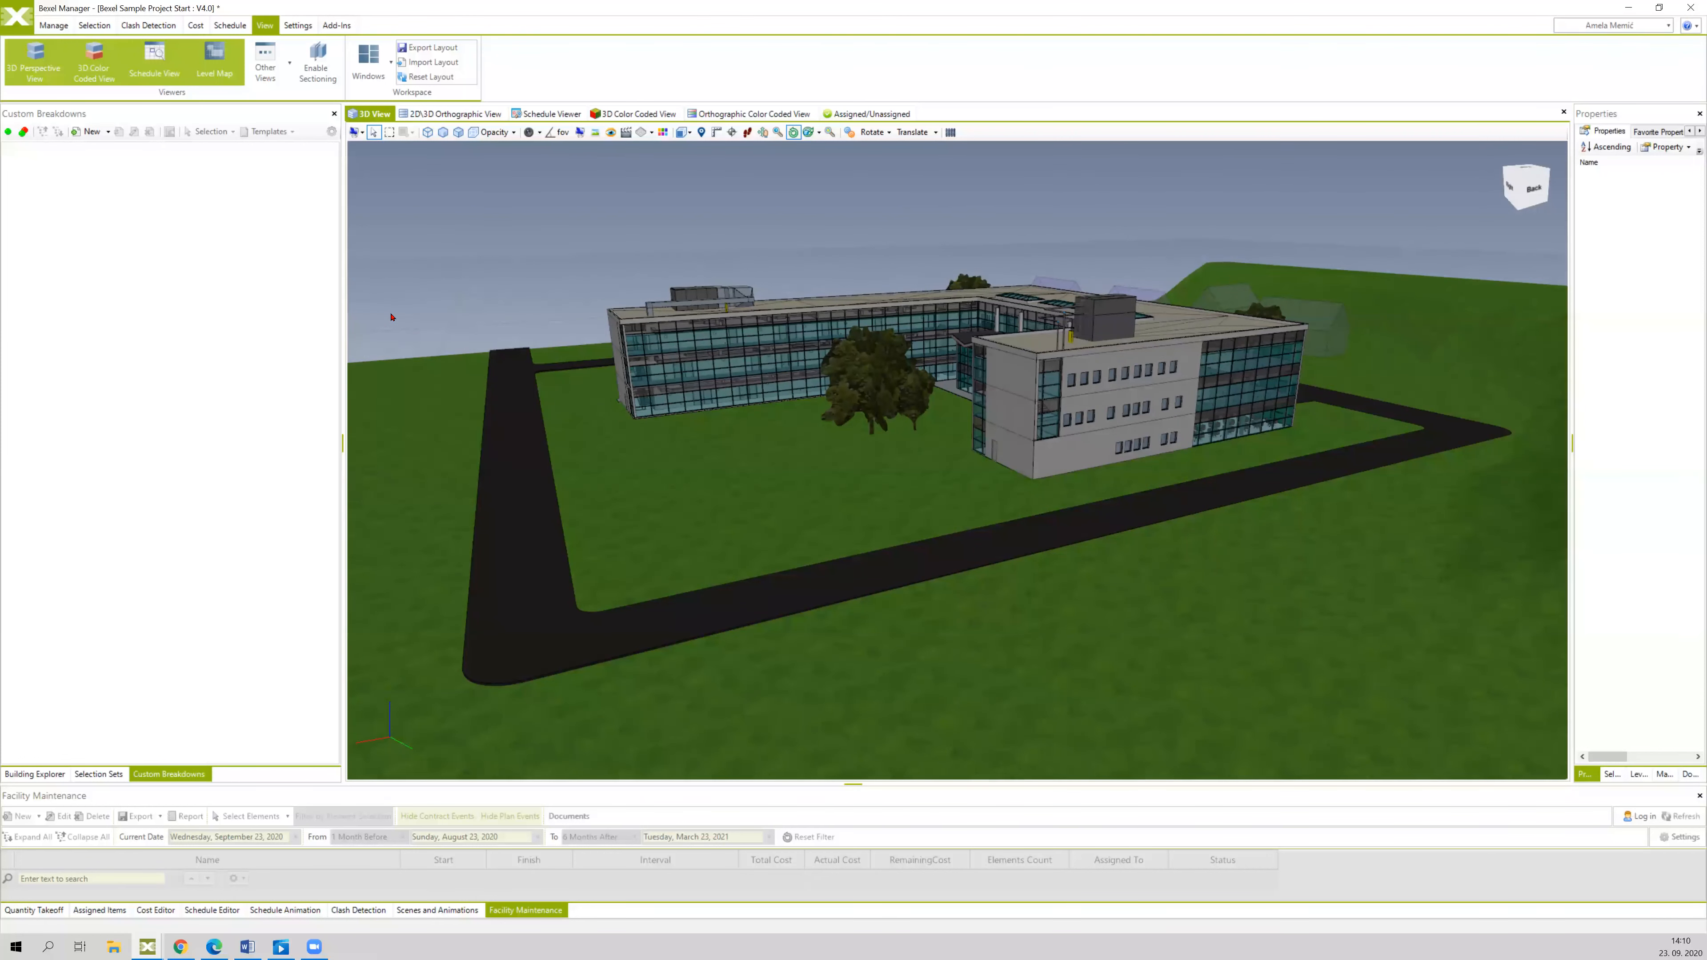
middle_click_drag(403, 315, 405, 314)
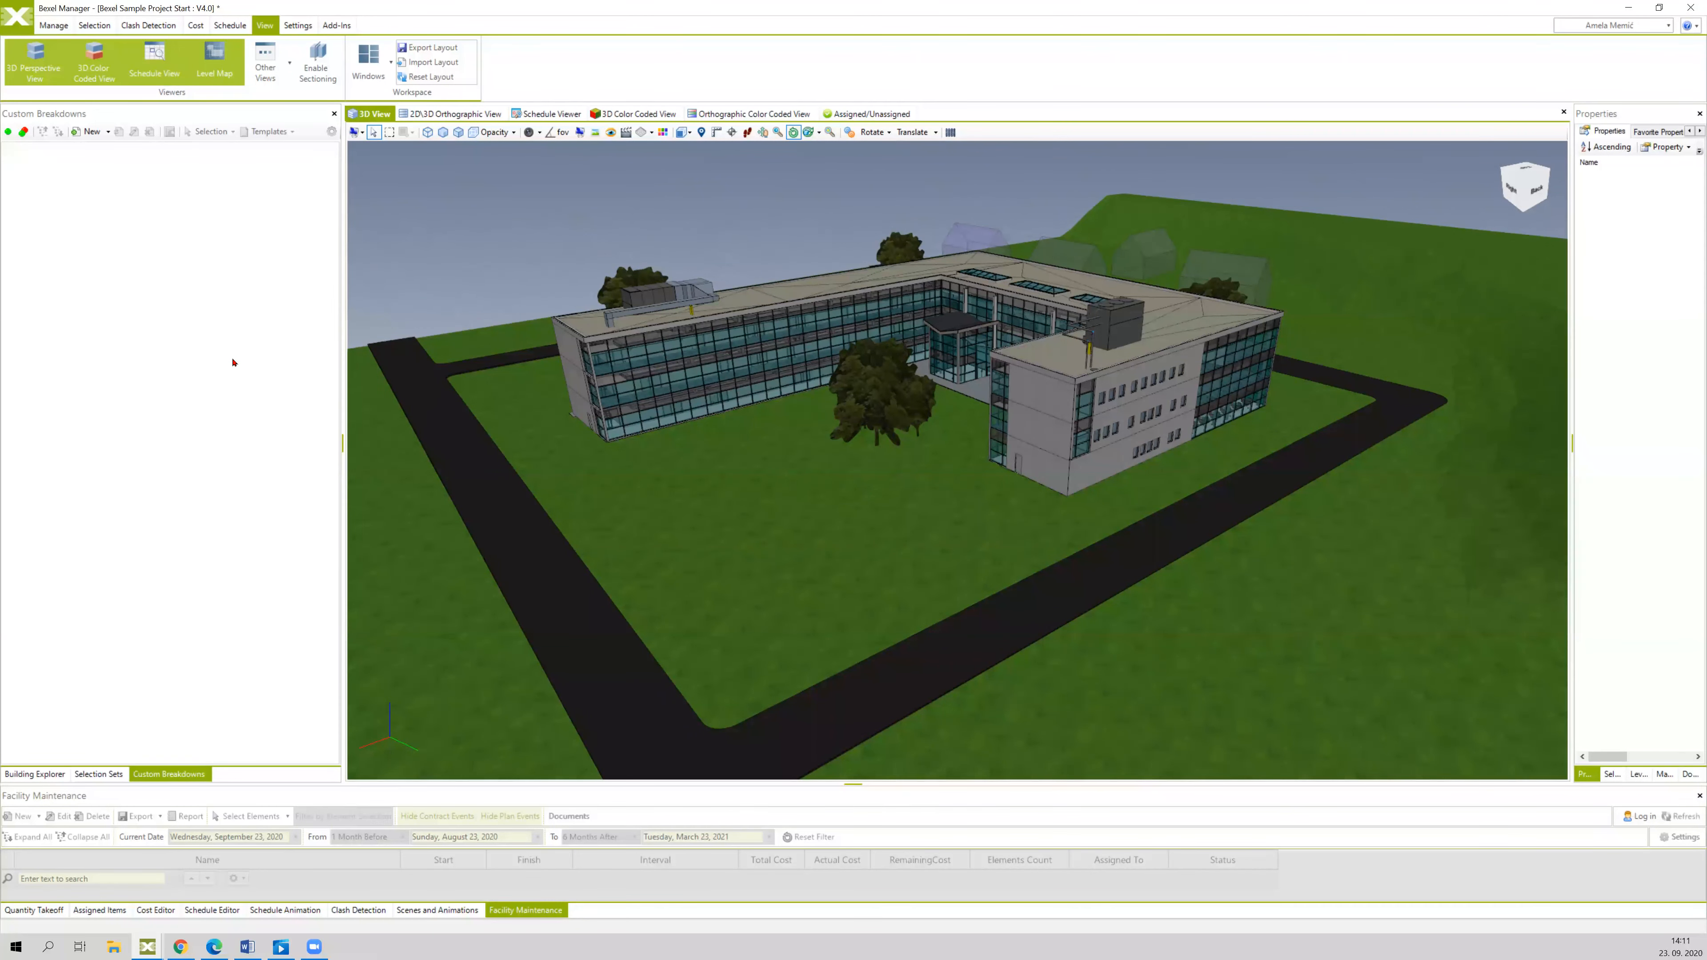
- Show the element structure in the Building Explorer and bring up the project management tools
left_click(57, 773)
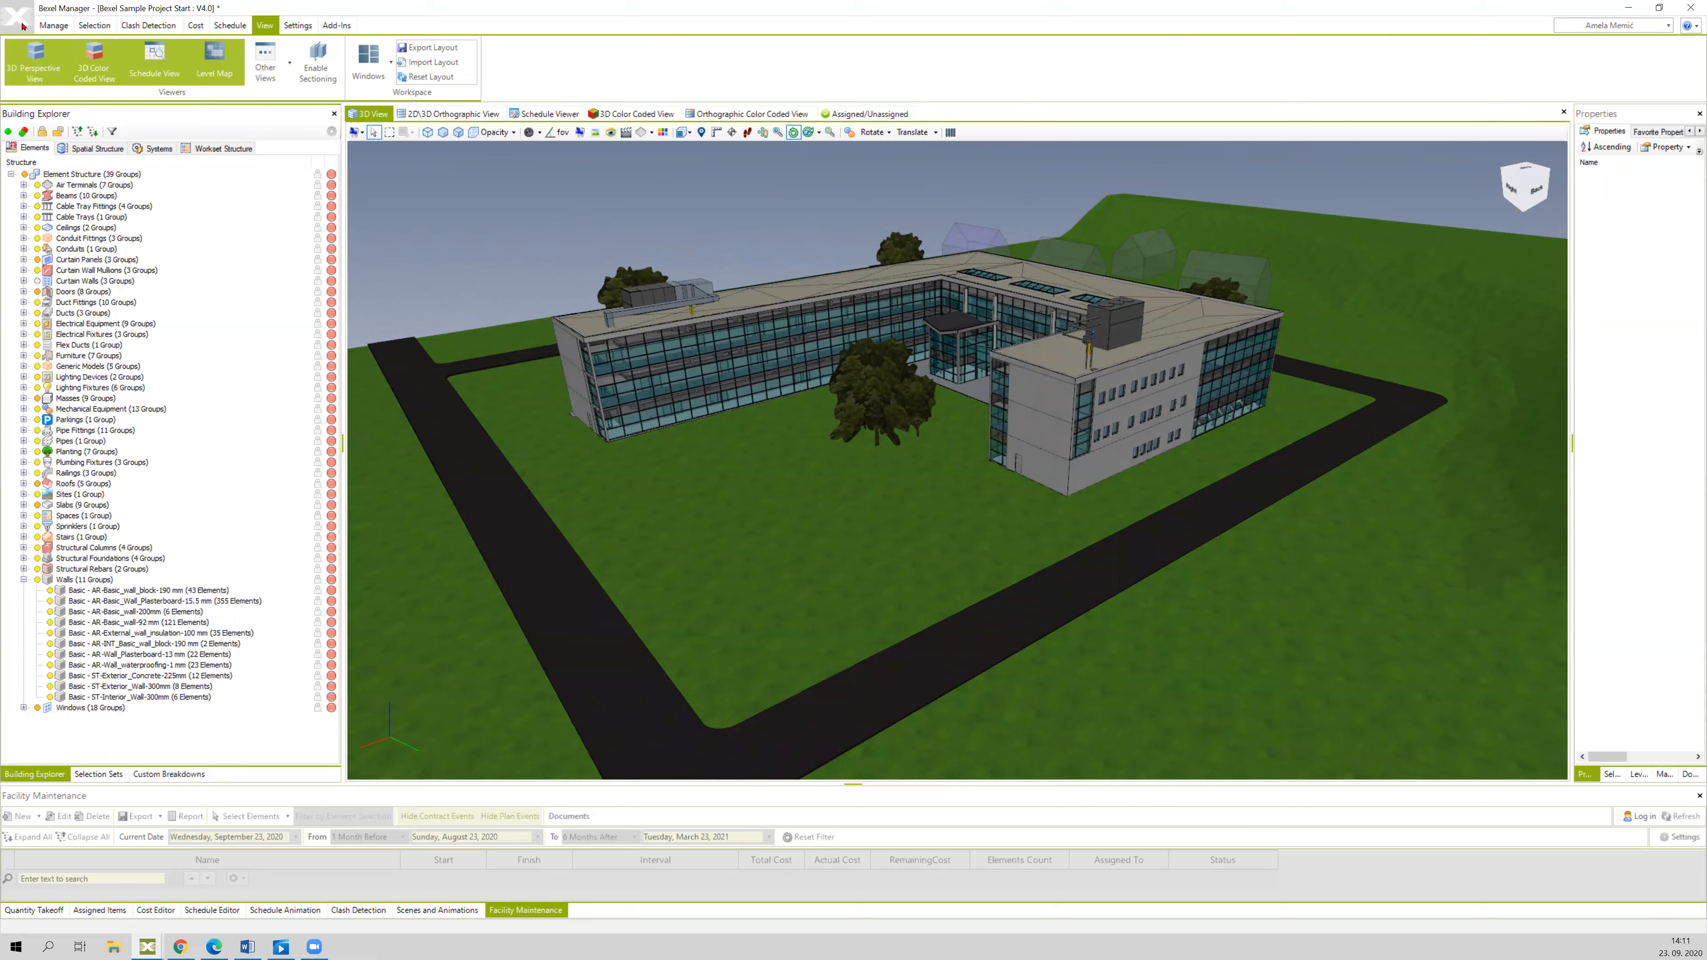
left_click(55, 26)
left_click(20, 21)
left_click(55, 26)
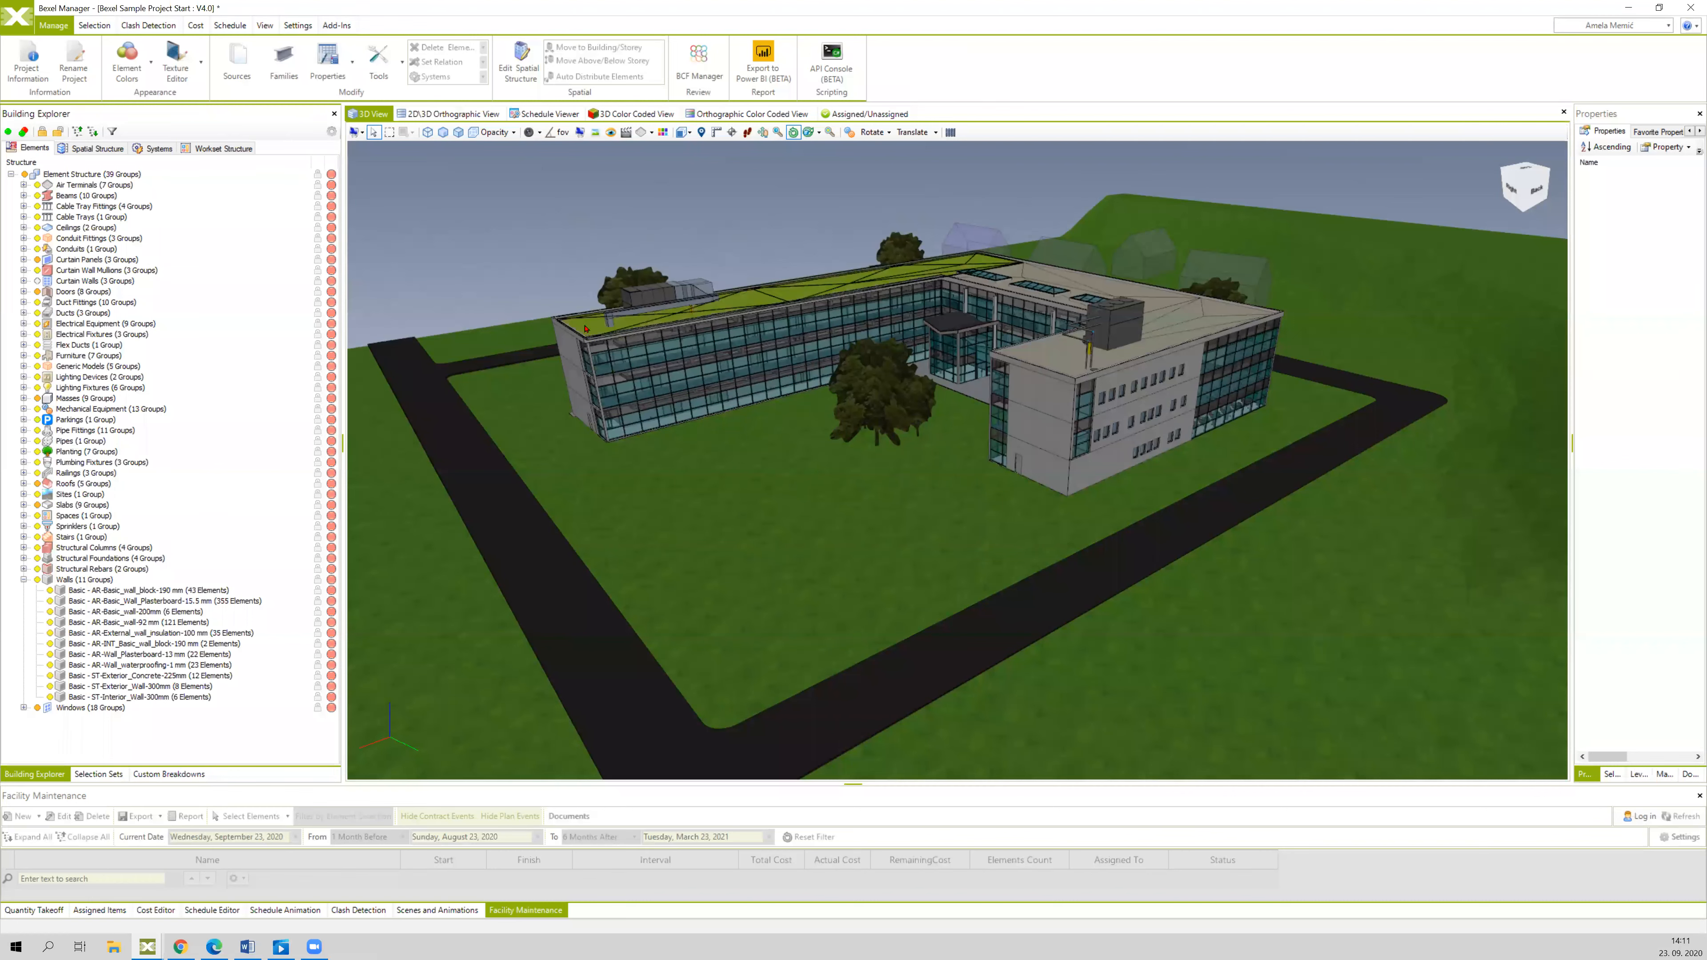
- Select the roof finish on the long wing, widen the Properties display to show its values, and clear the selection
left_click(628, 318)
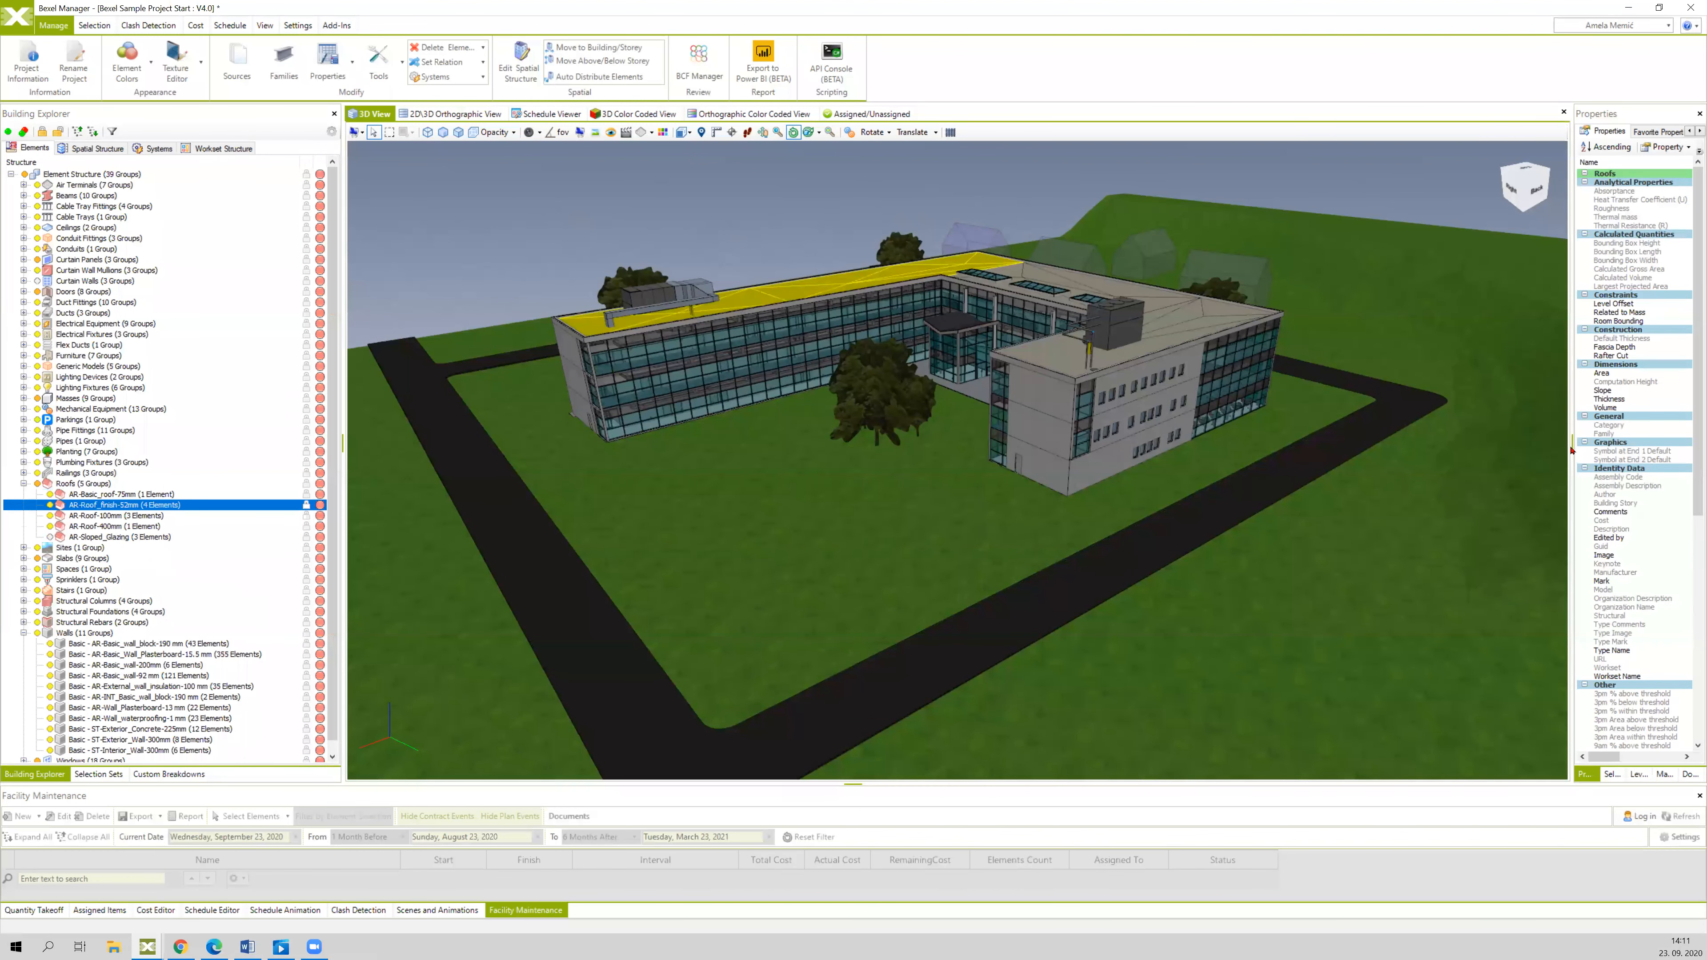
left_click_drag(1572, 448, 1459, 449)
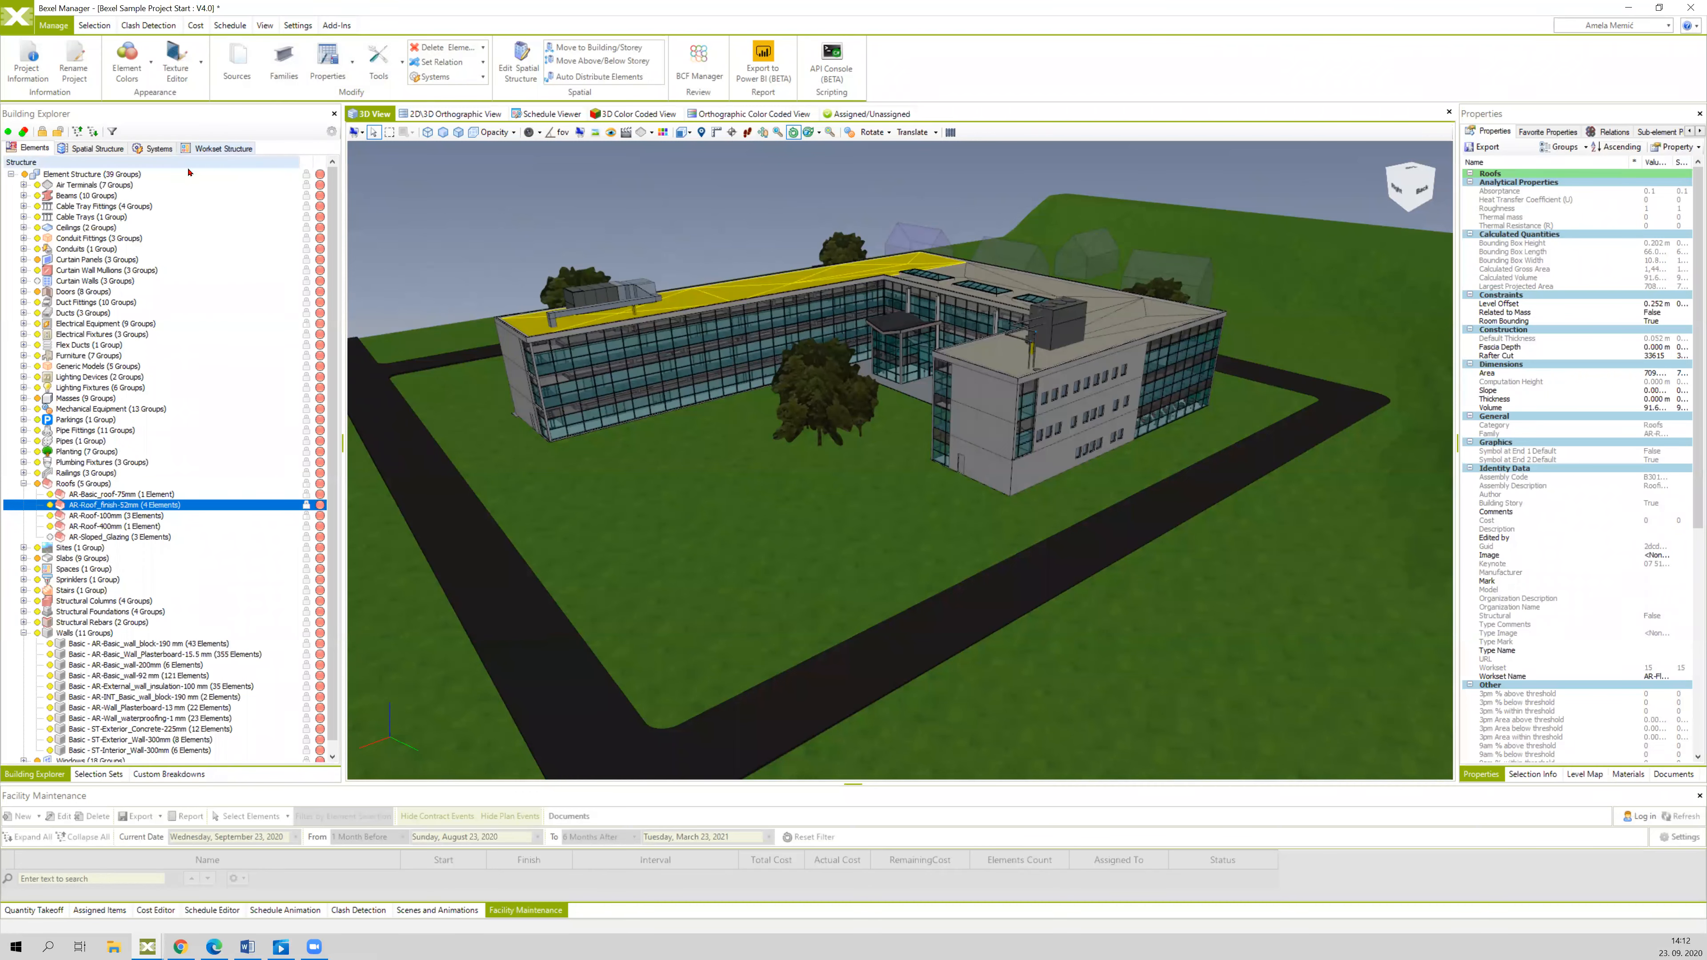
middle_click_drag(505, 229, 473, 225)
left_click(497, 229)
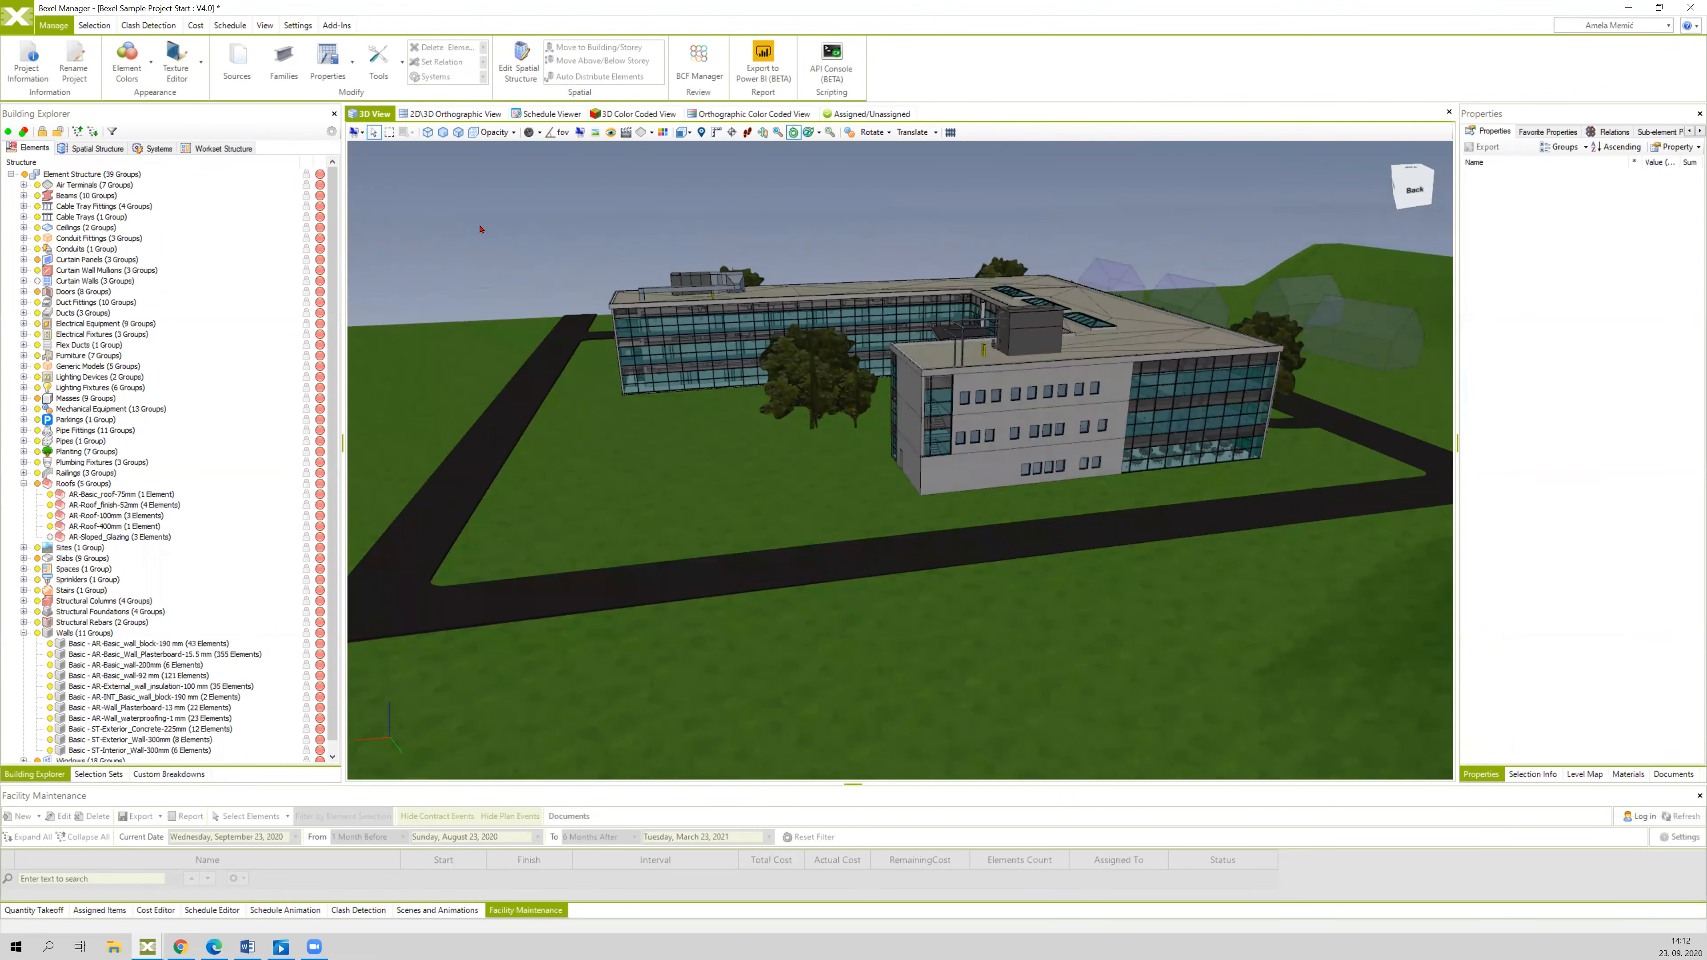
middle_click_drag(480, 229, 489, 231)
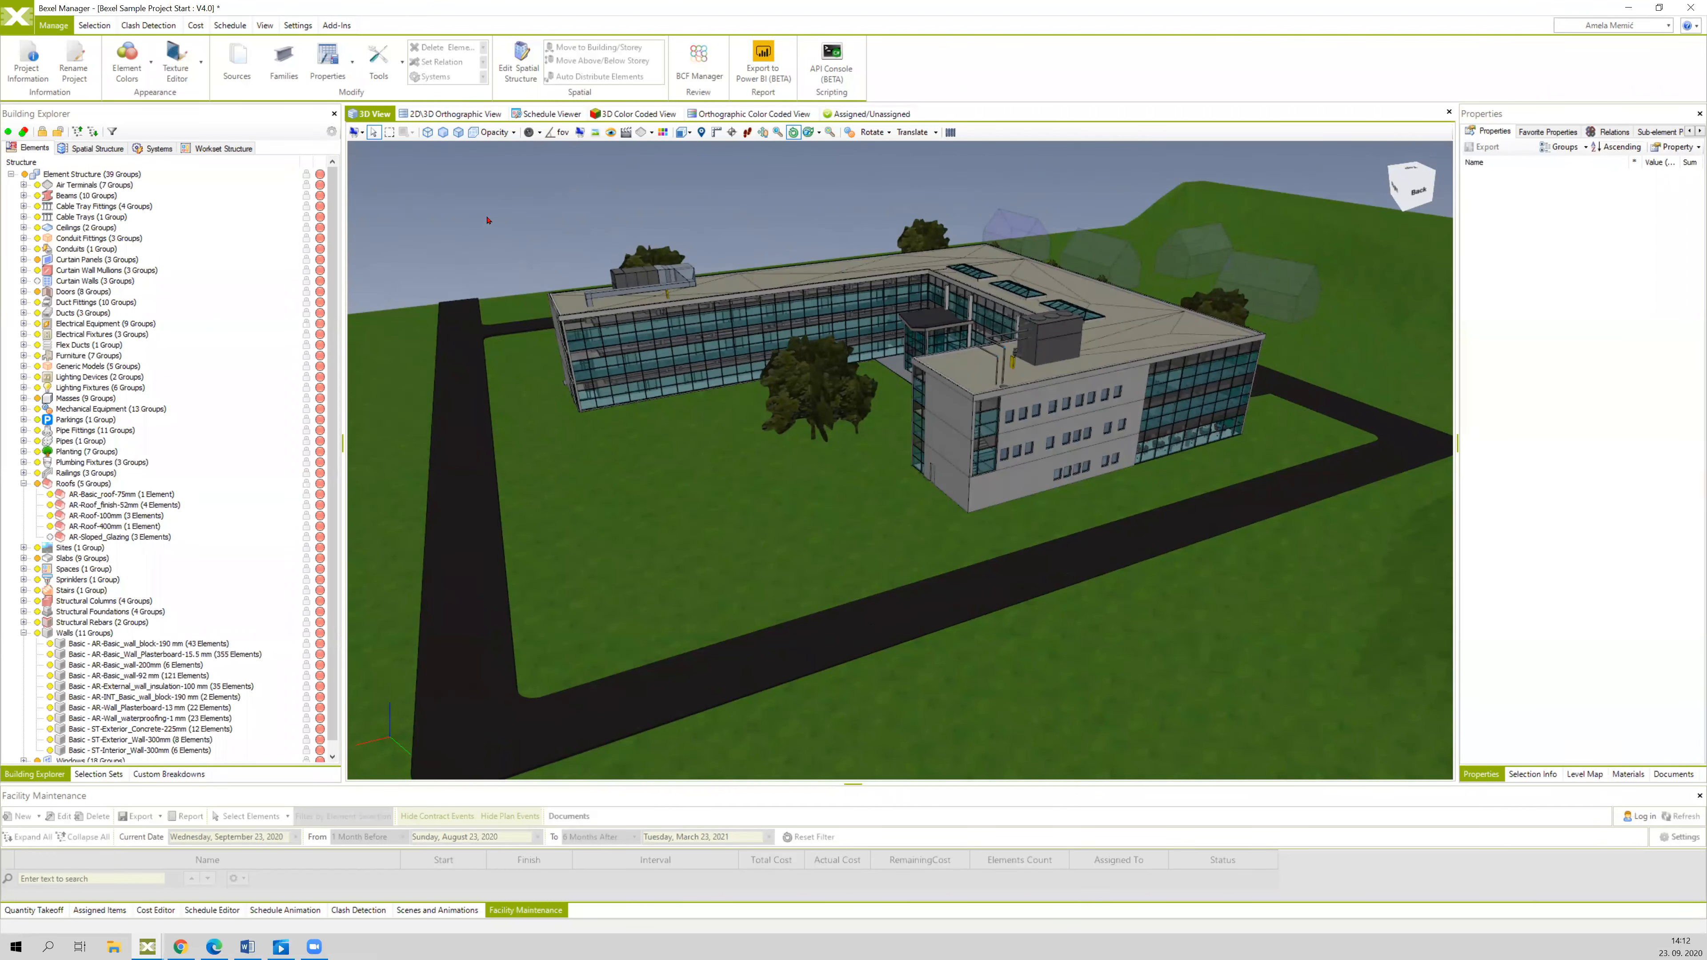
middle_click_drag(498, 219, 507, 216)
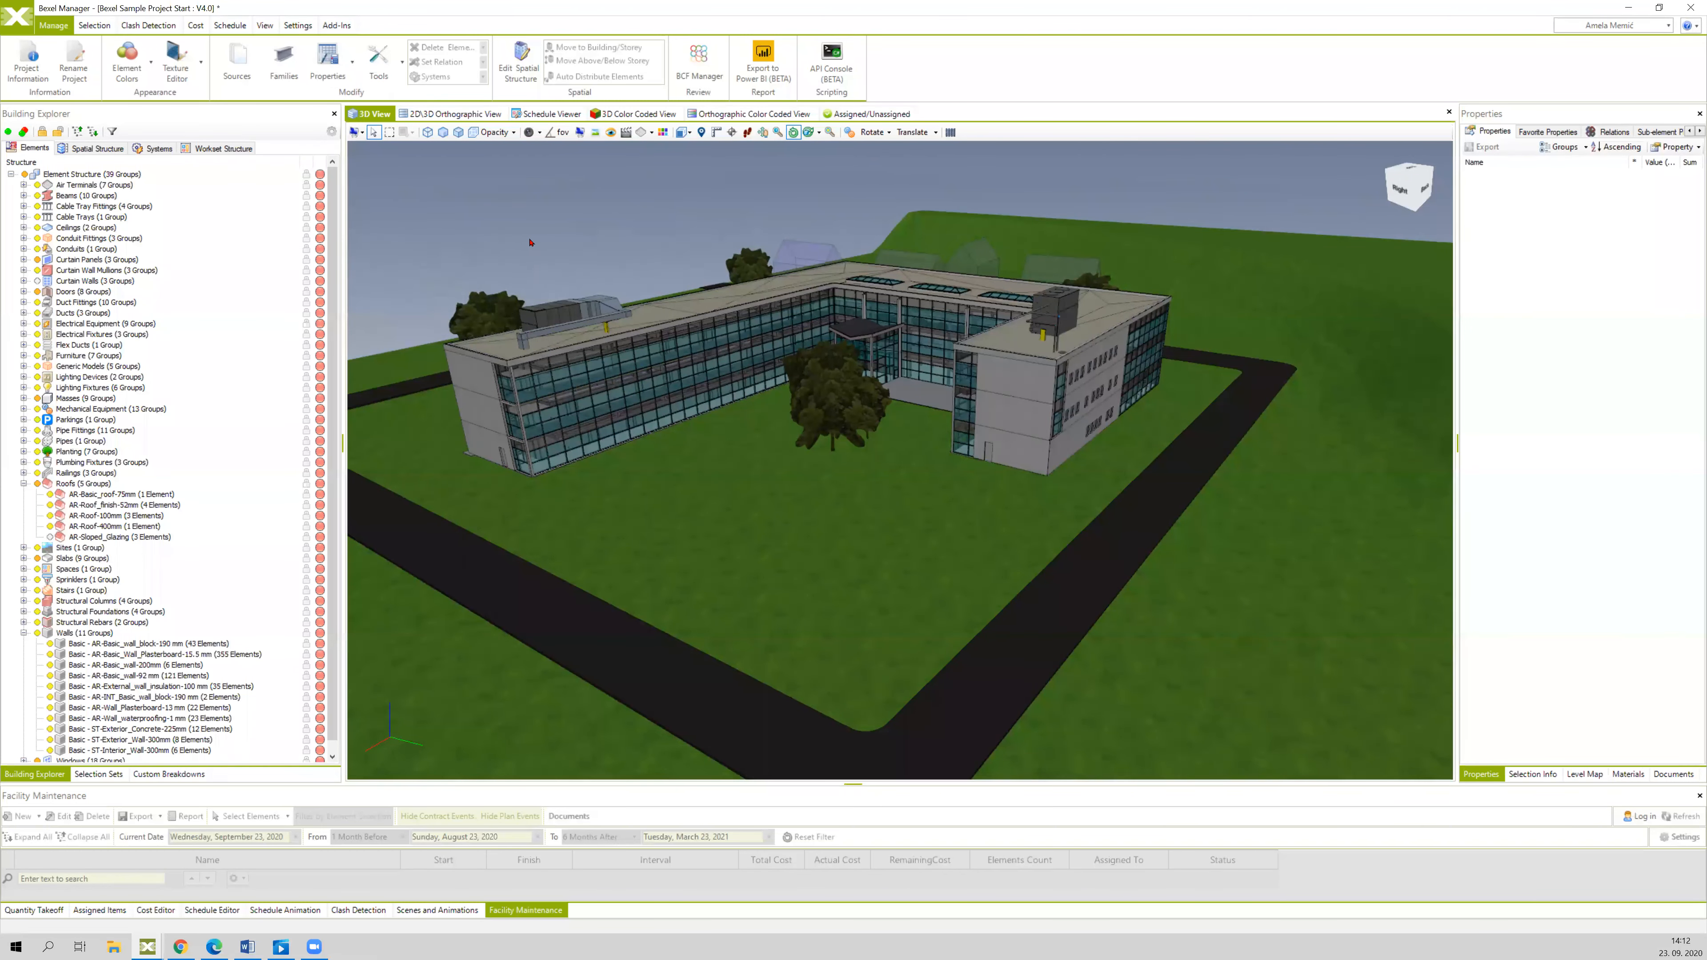
middle_click_drag(530, 242, 527, 241)
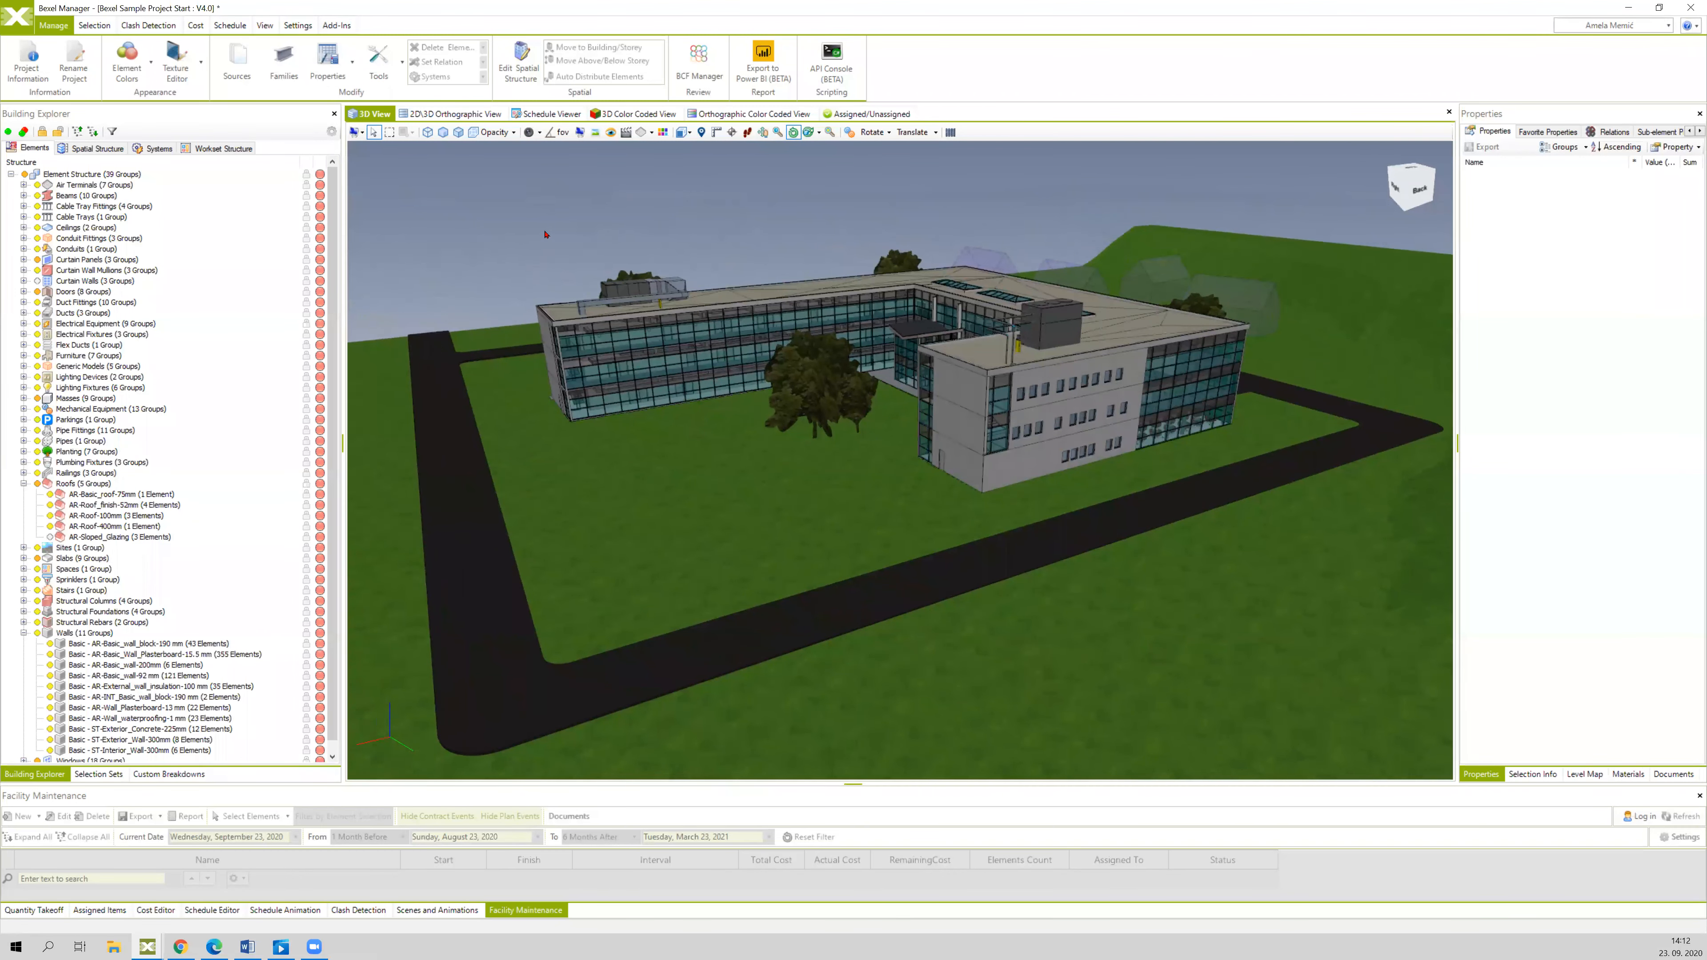
middle_click_drag(550, 233, 562, 234)
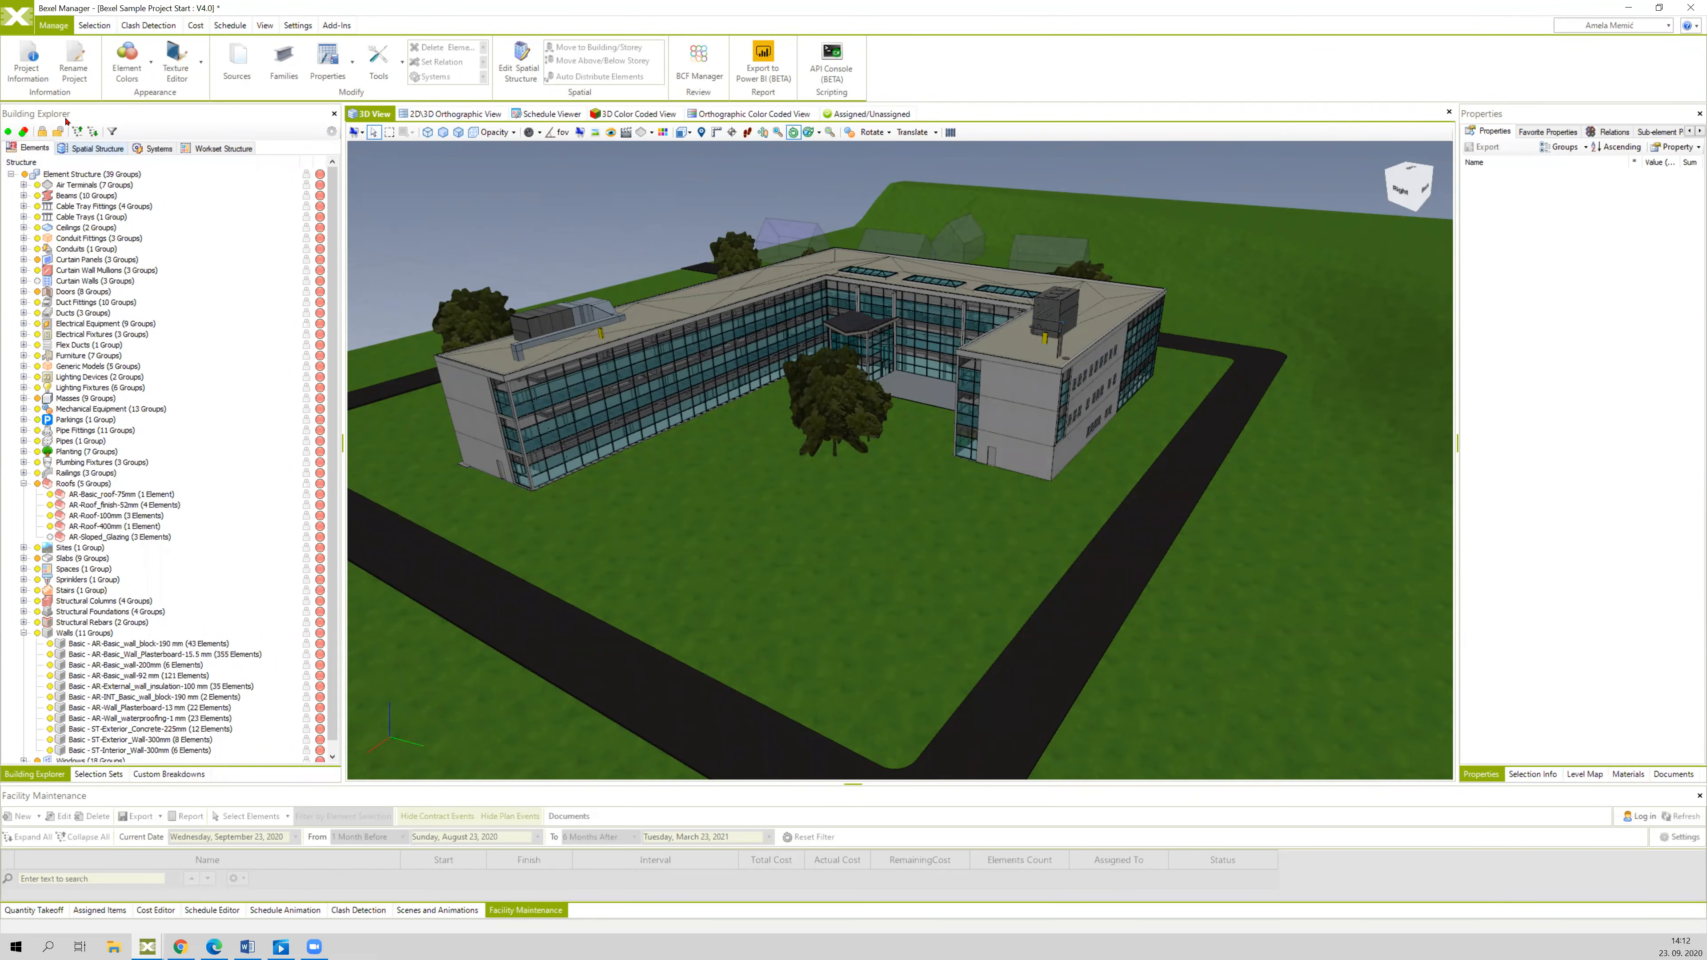
- Select the top exterior wall at the long wing's end, read through all its properties, and clear the selection
left_click(468, 388)
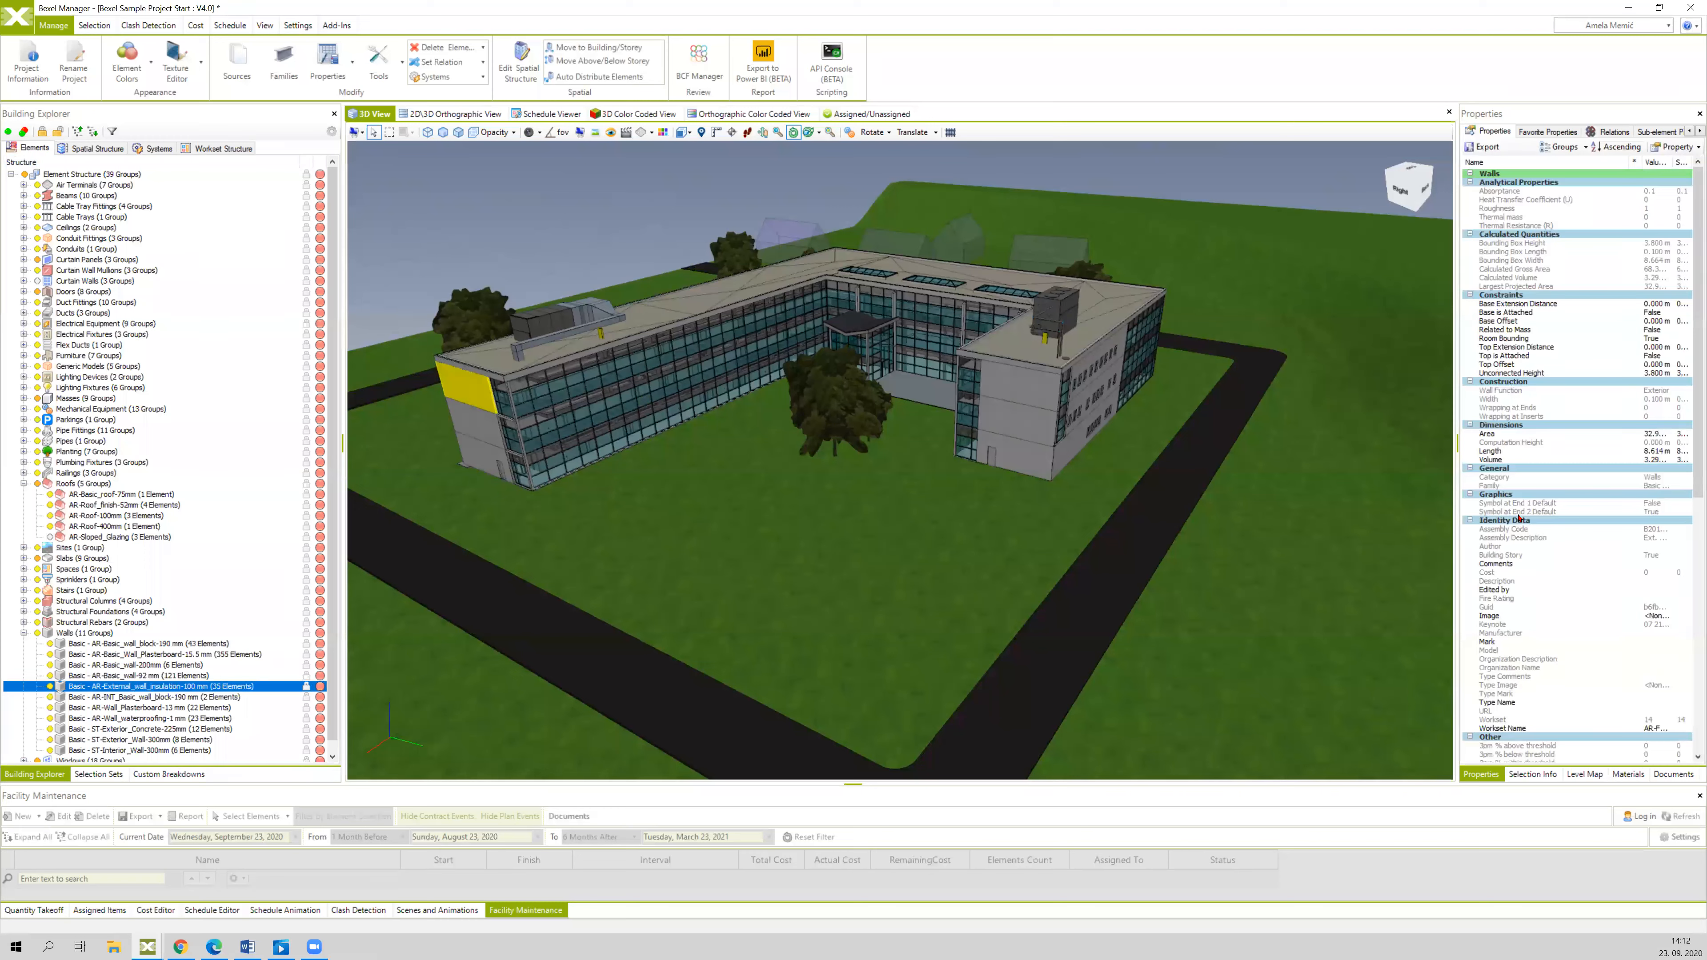
left_click_drag(1456, 455, 1343, 455)
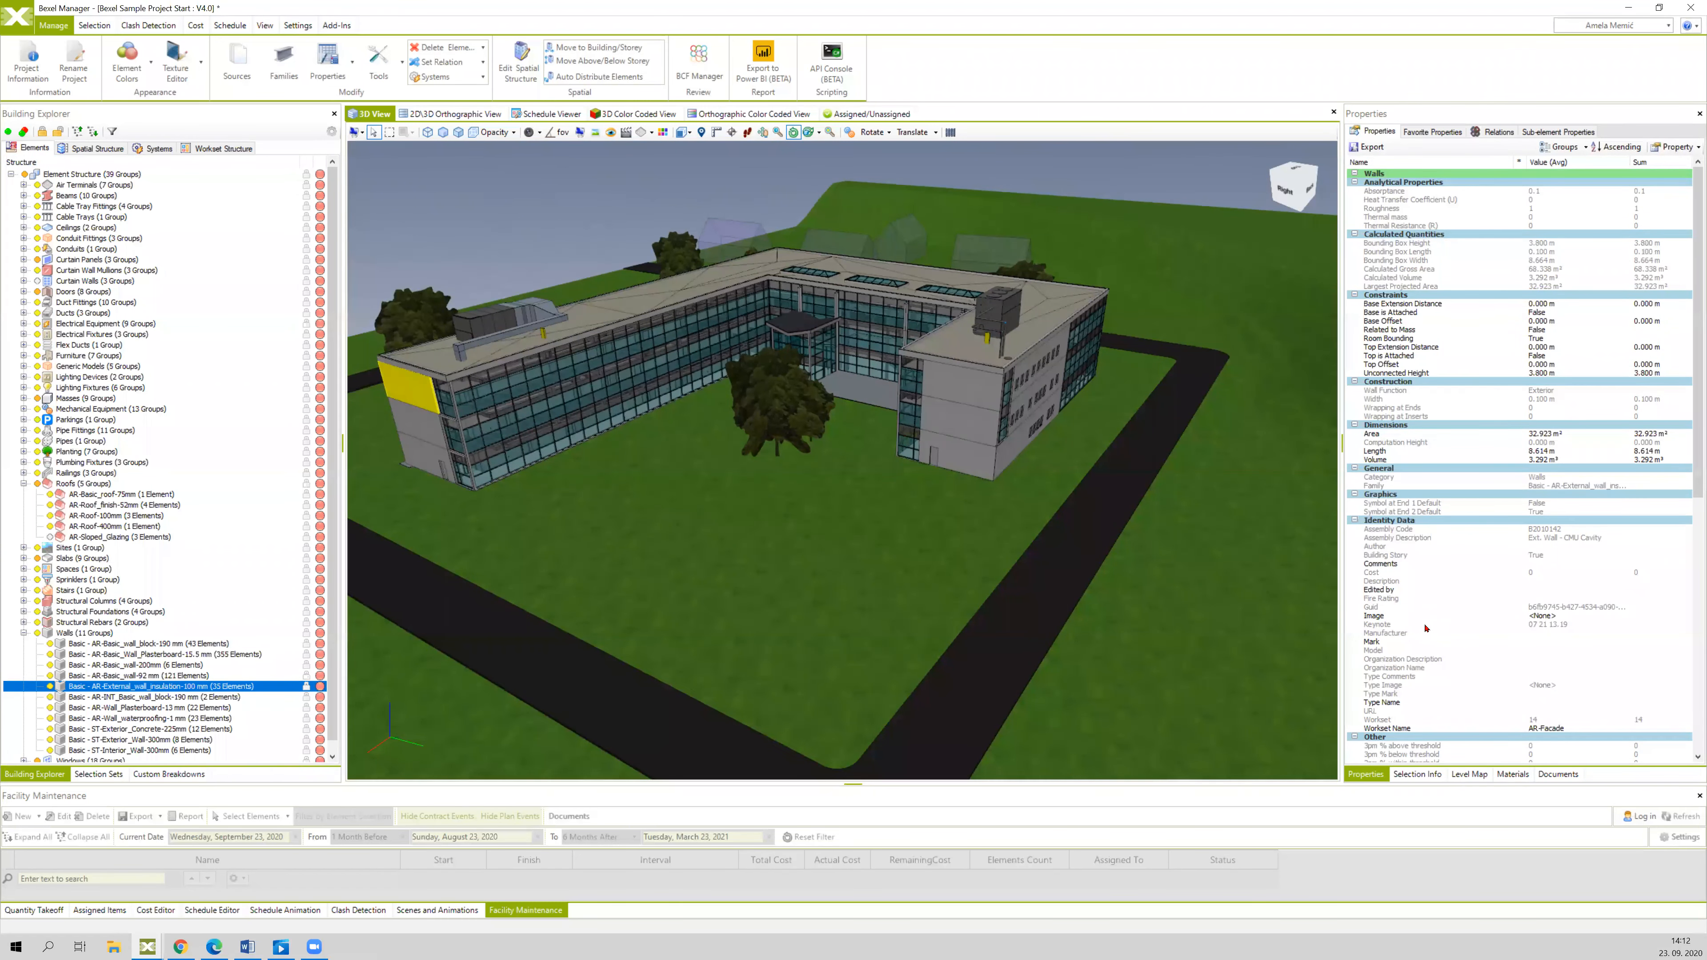
left_click_drag(1695, 492, 1692, 750)
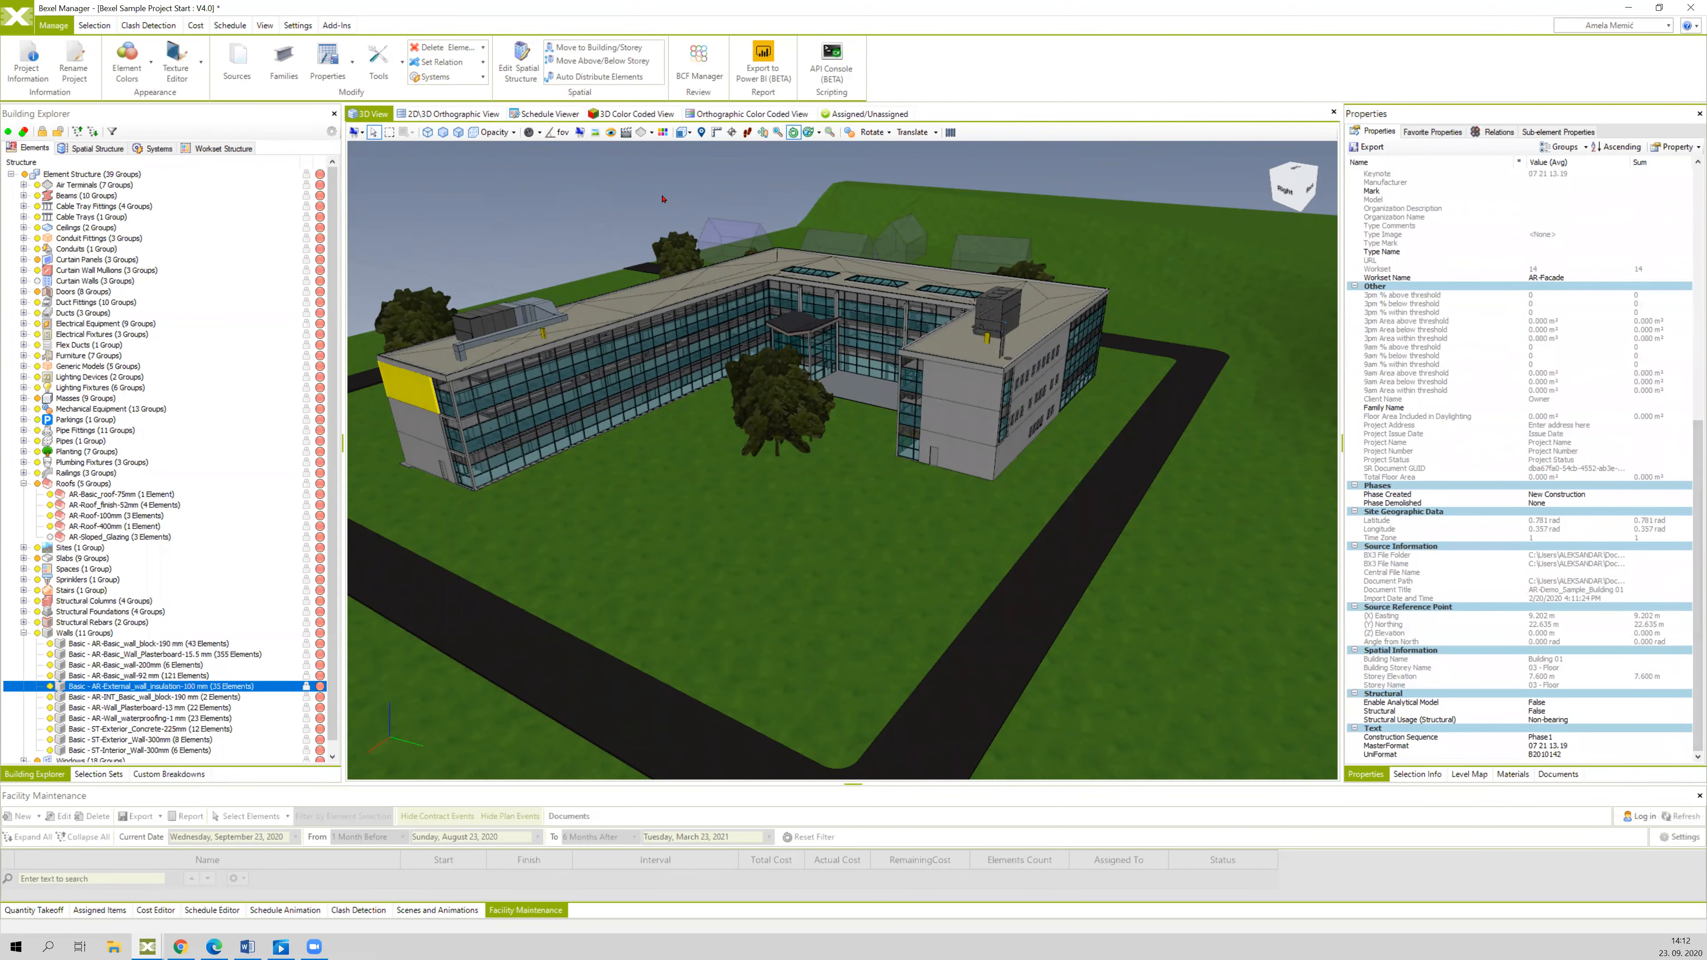
middle_click_drag(522, 215, 525, 215)
left_click(525, 215)
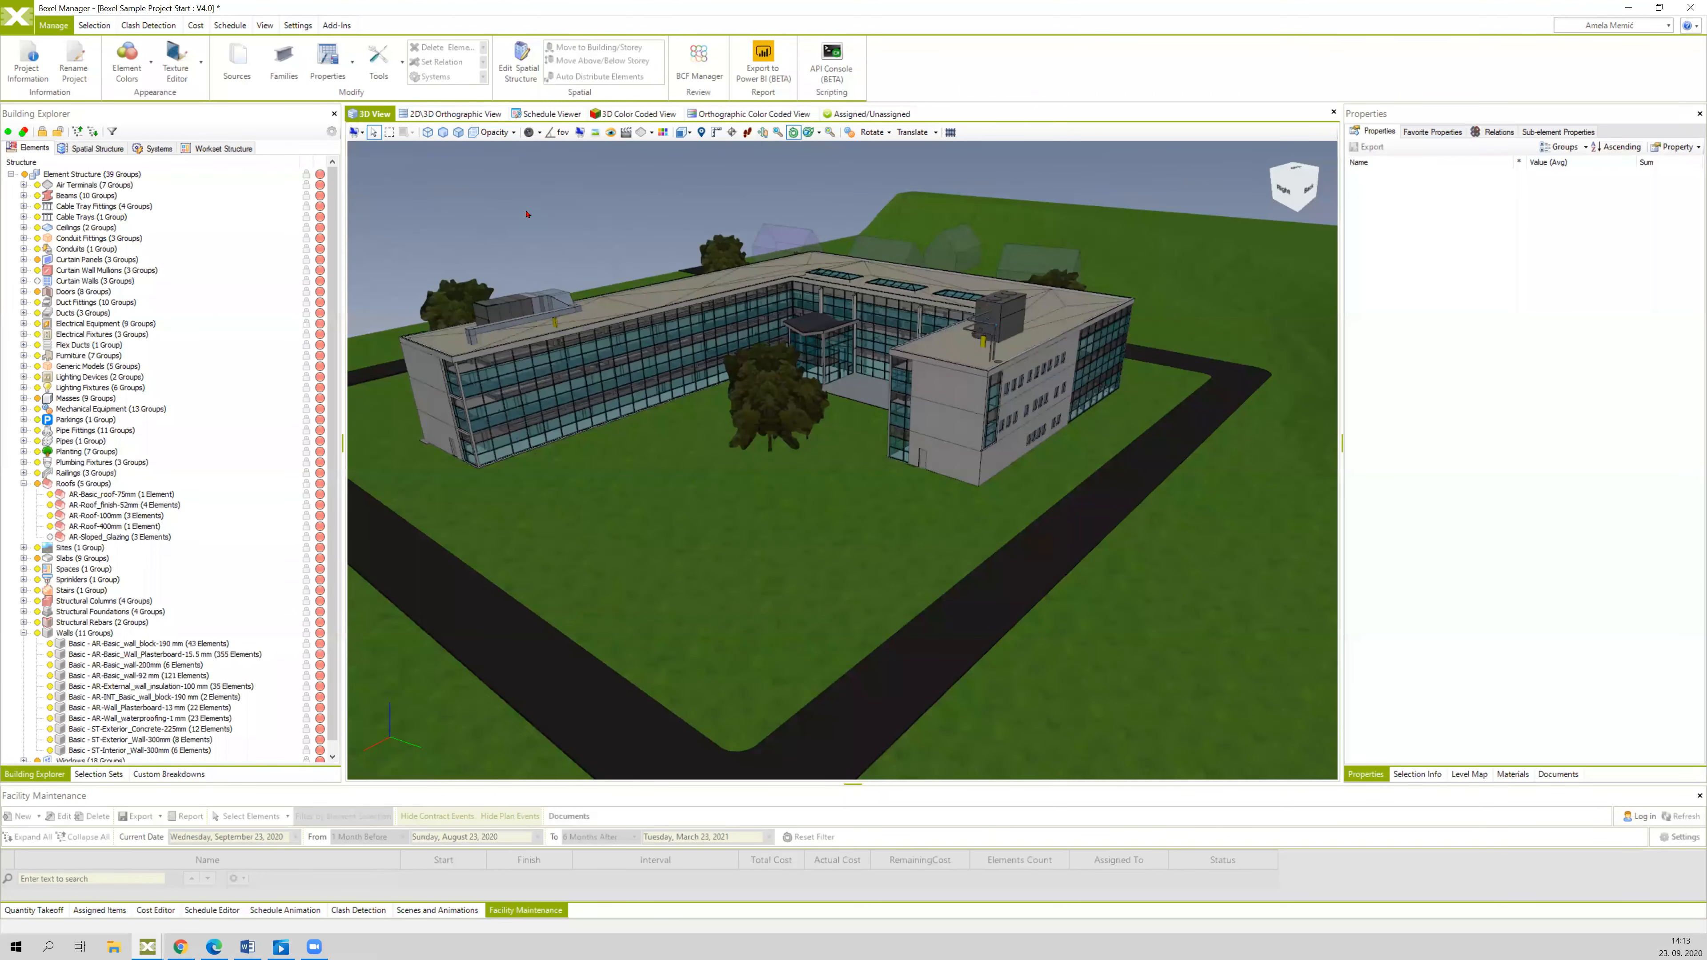
middle_click_drag(537, 212, 538, 210)
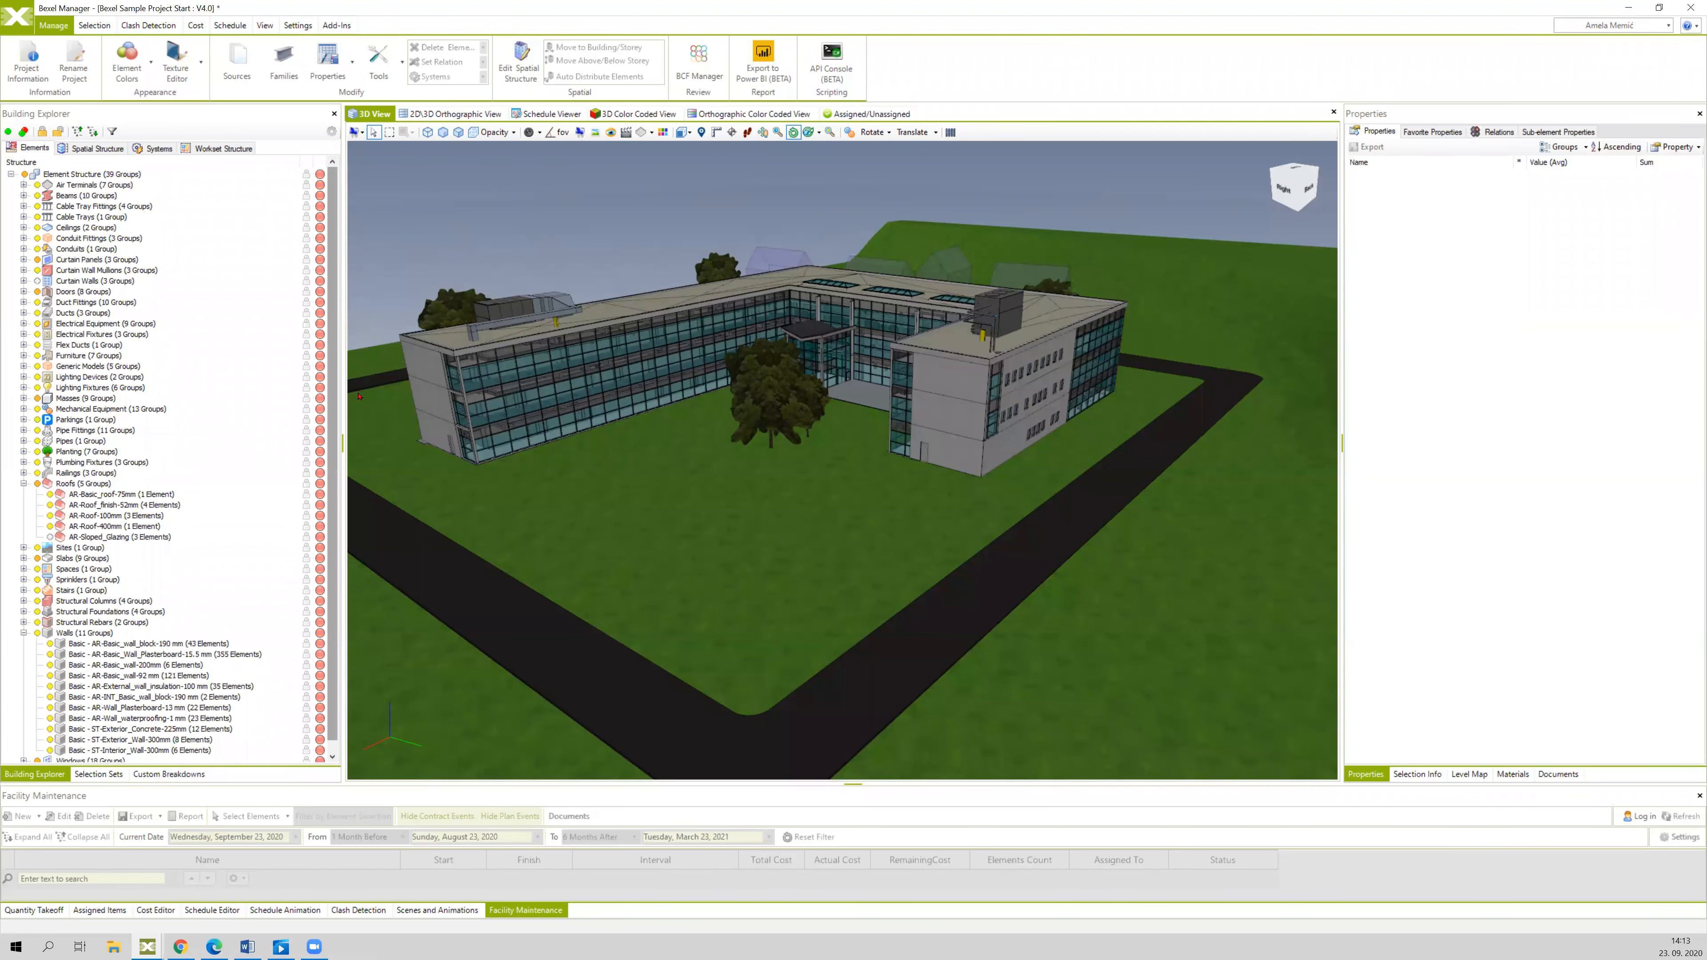
- Narrow the Building Explorer slightly, show the Custom Breakdowns, and view the building from other sides
left_click_drag(339, 443, 328, 443)
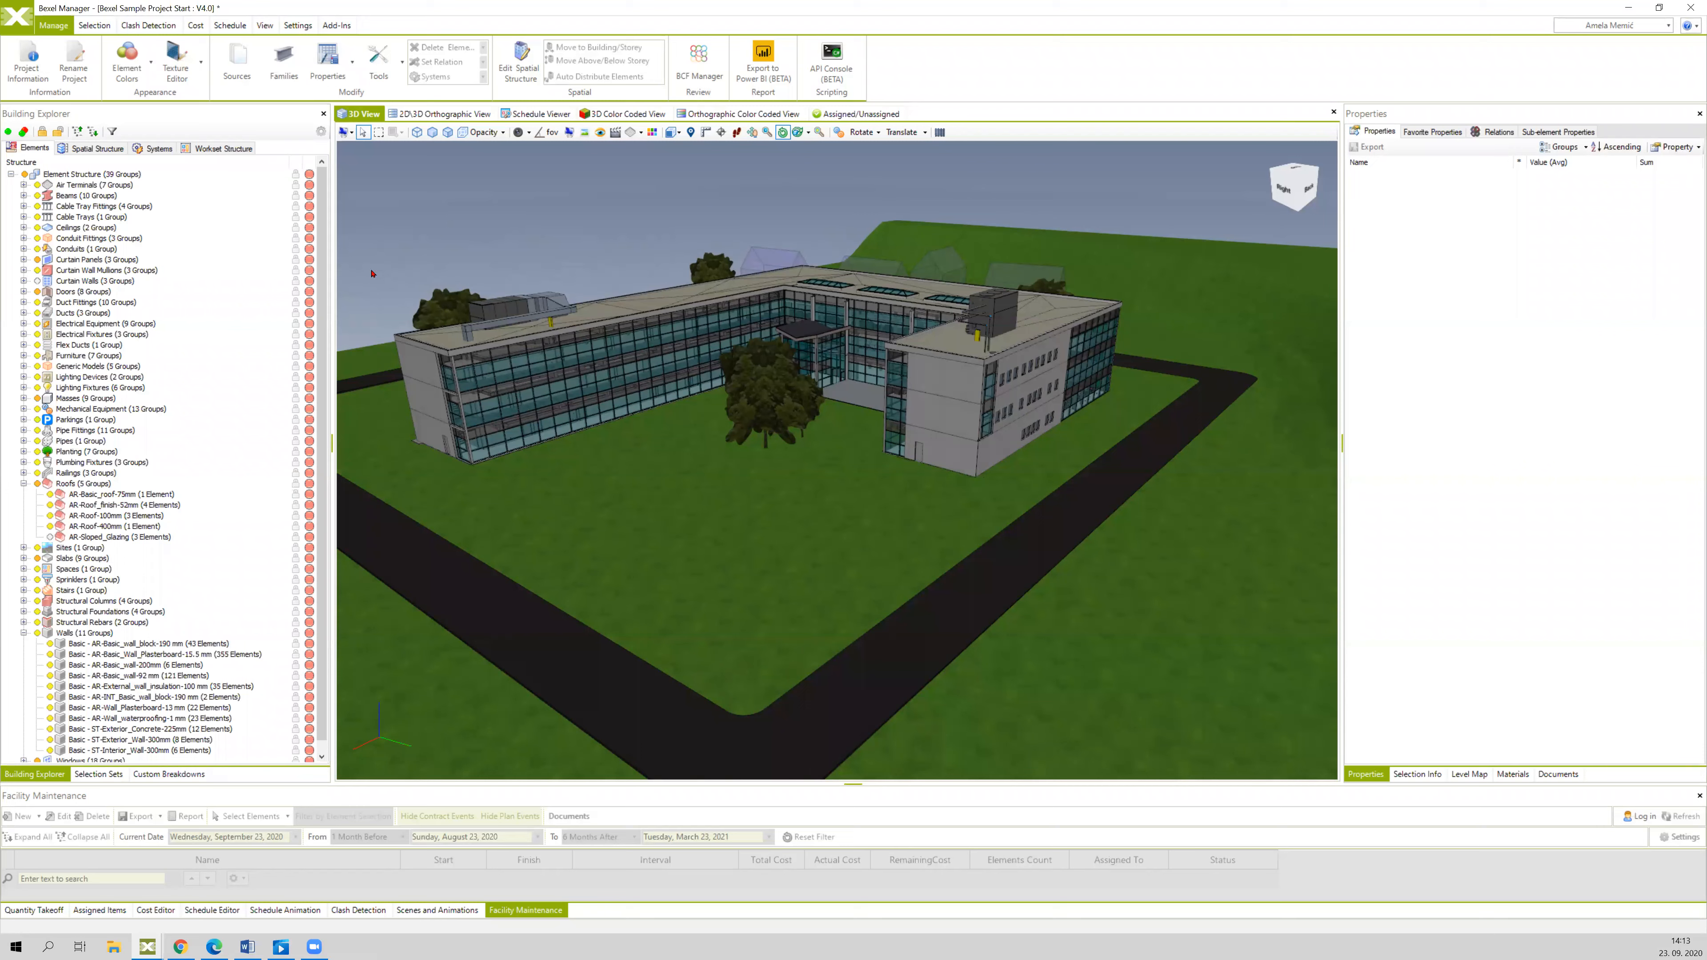
middle_click_drag(400, 257, 454, 235)
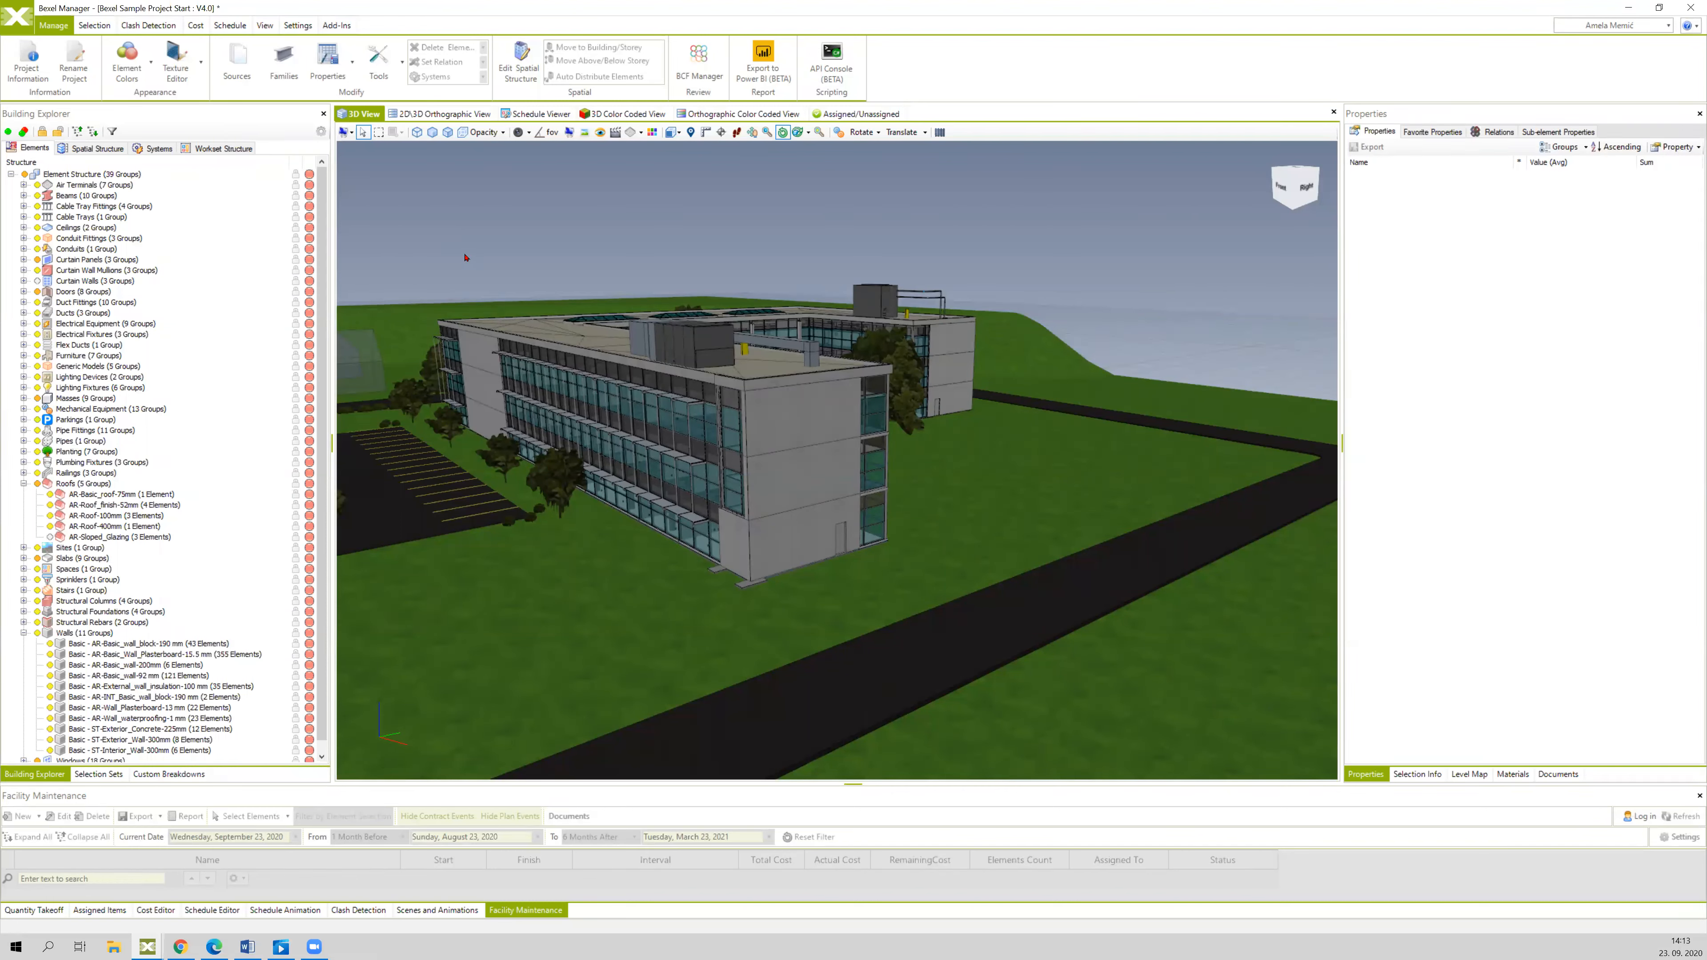
middle_click_drag(496, 249, 448, 253)
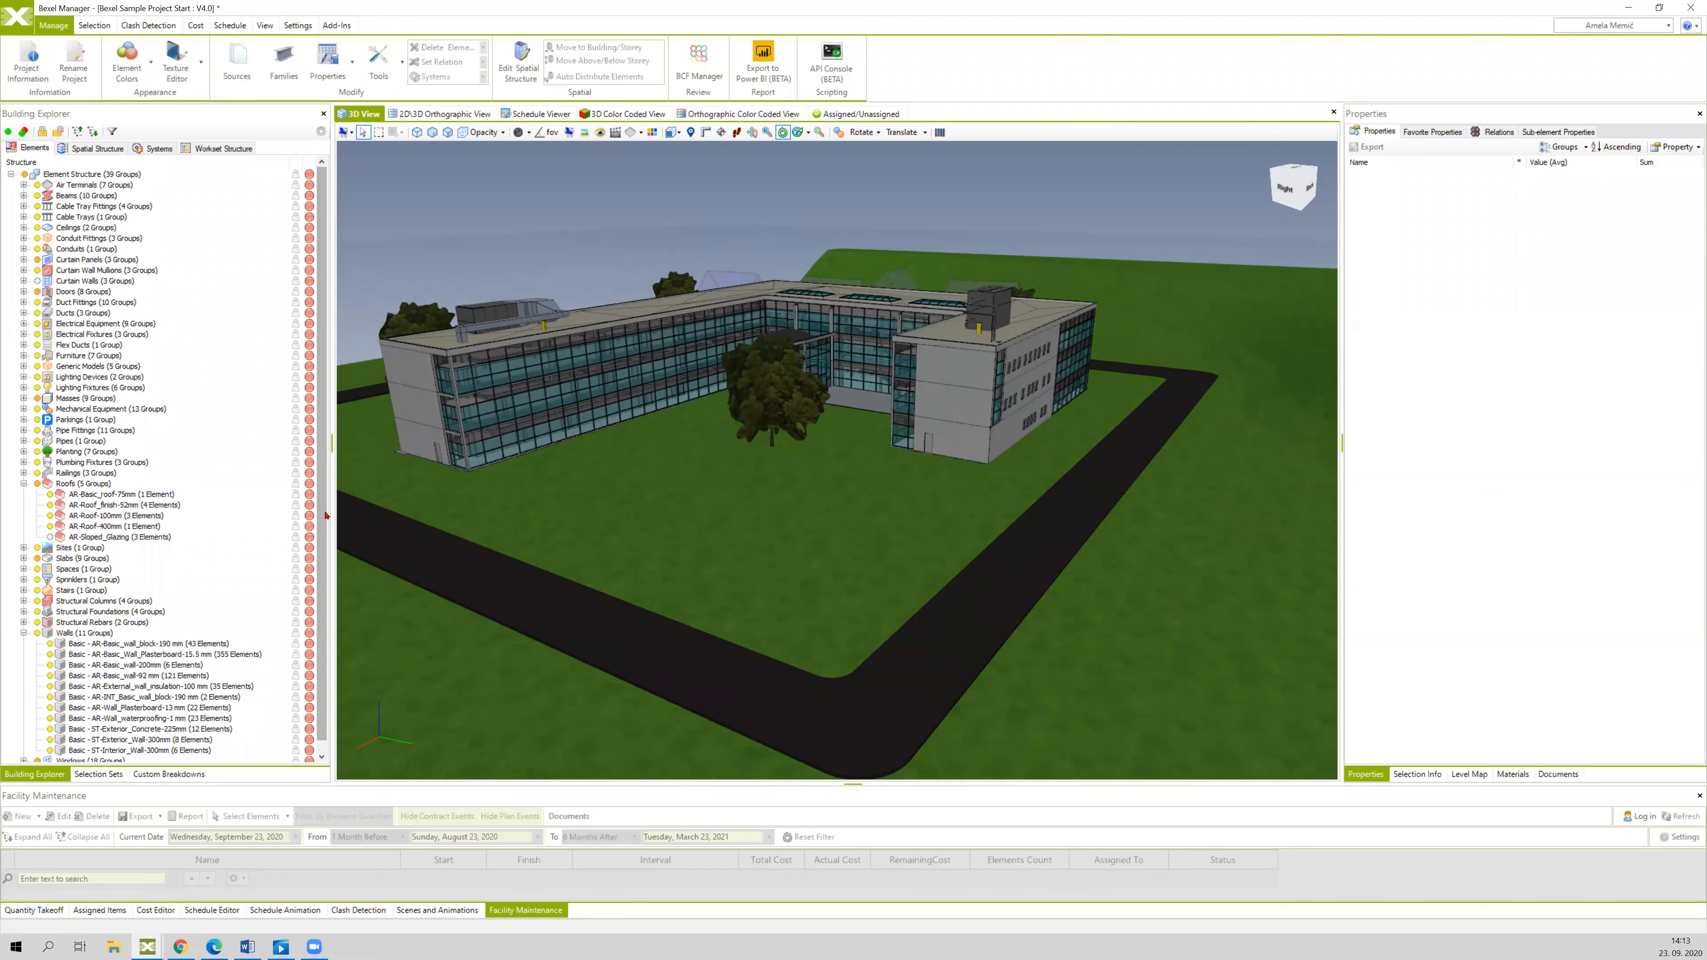
left_click(169, 774)
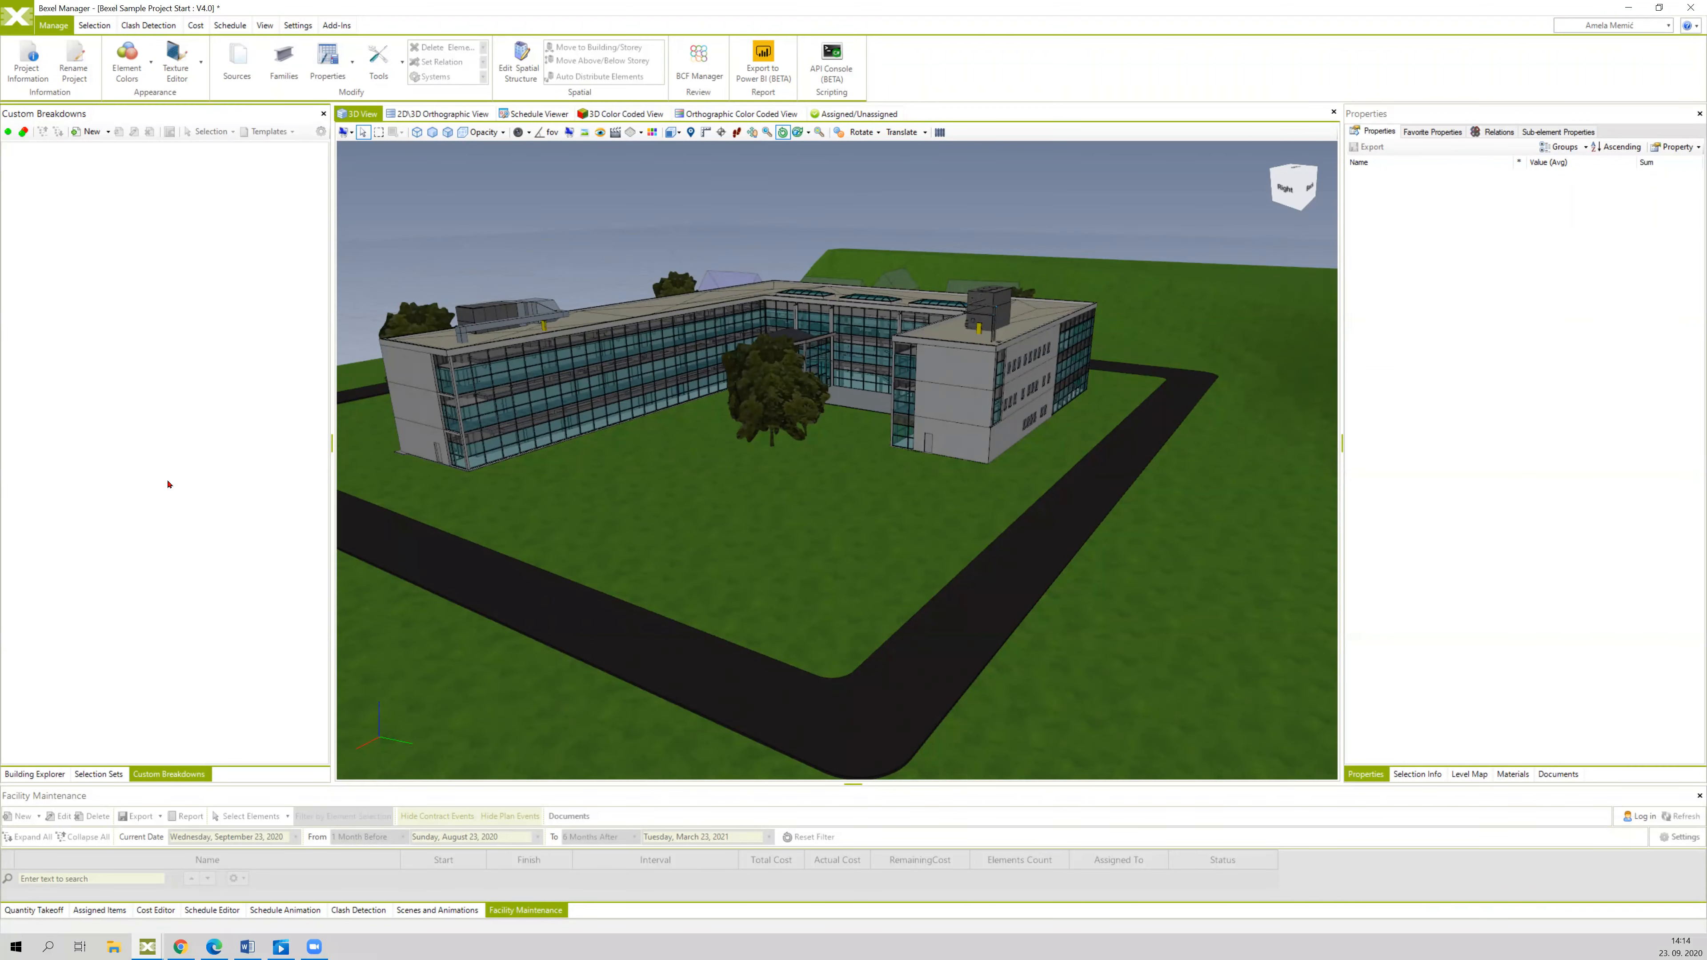
left_click_drag(499, 248, 494, 248)
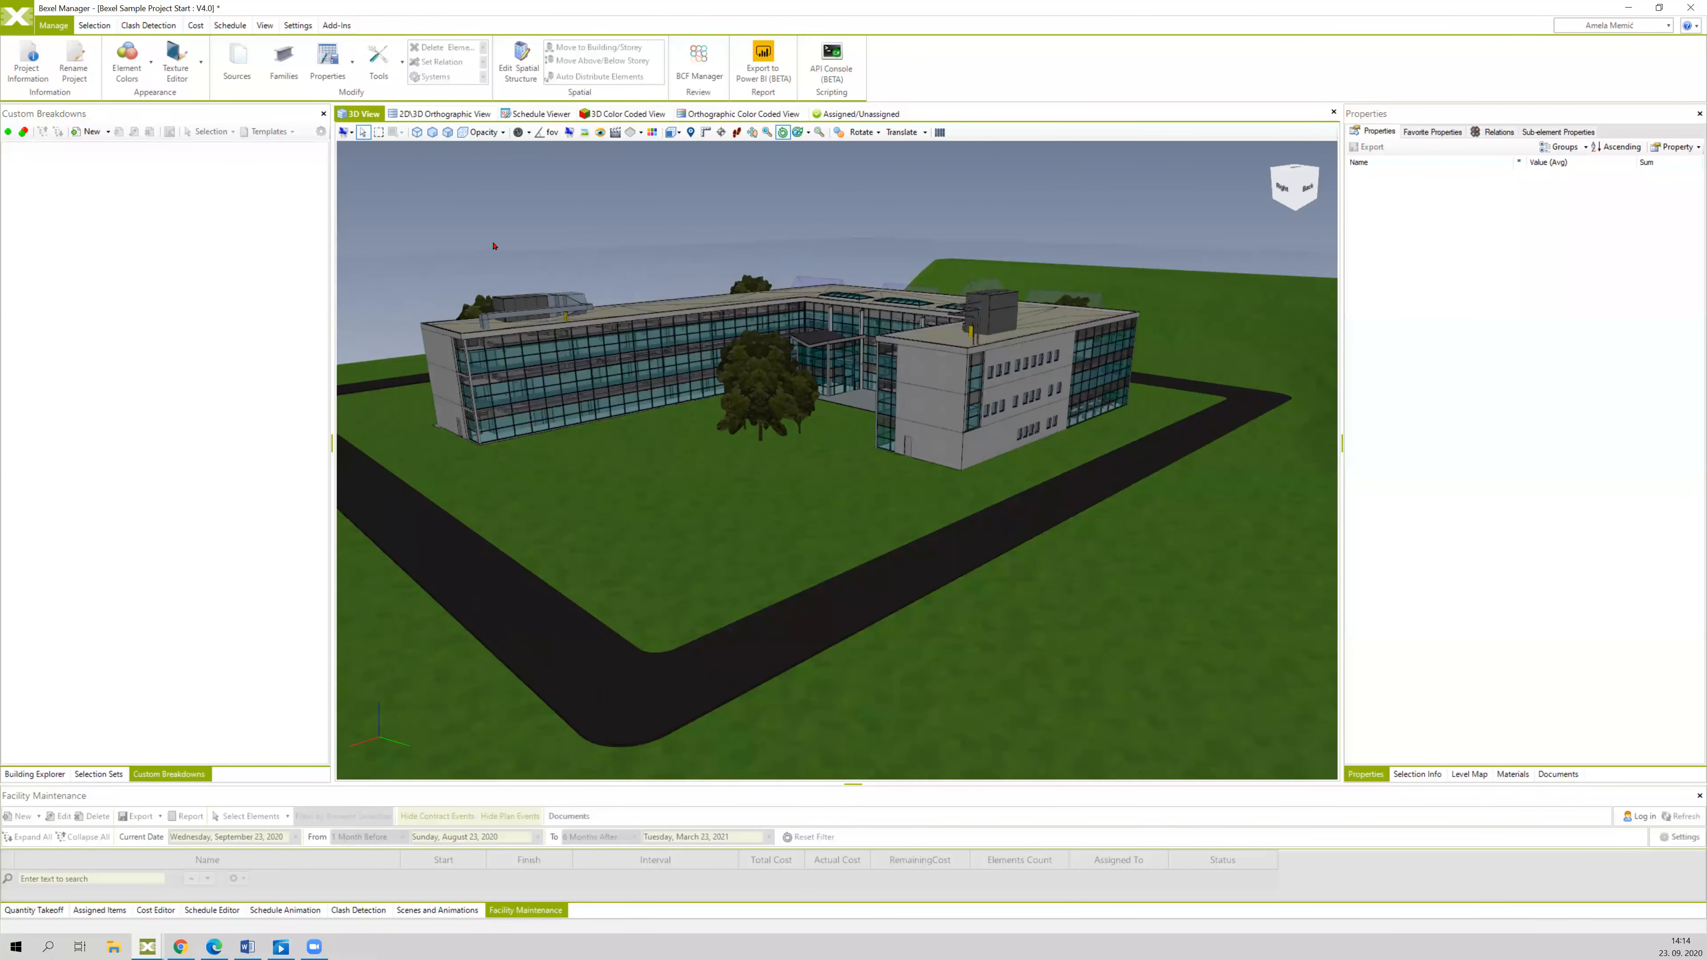
left_click(541, 323)
middle_click_drag(582, 271, 573, 271)
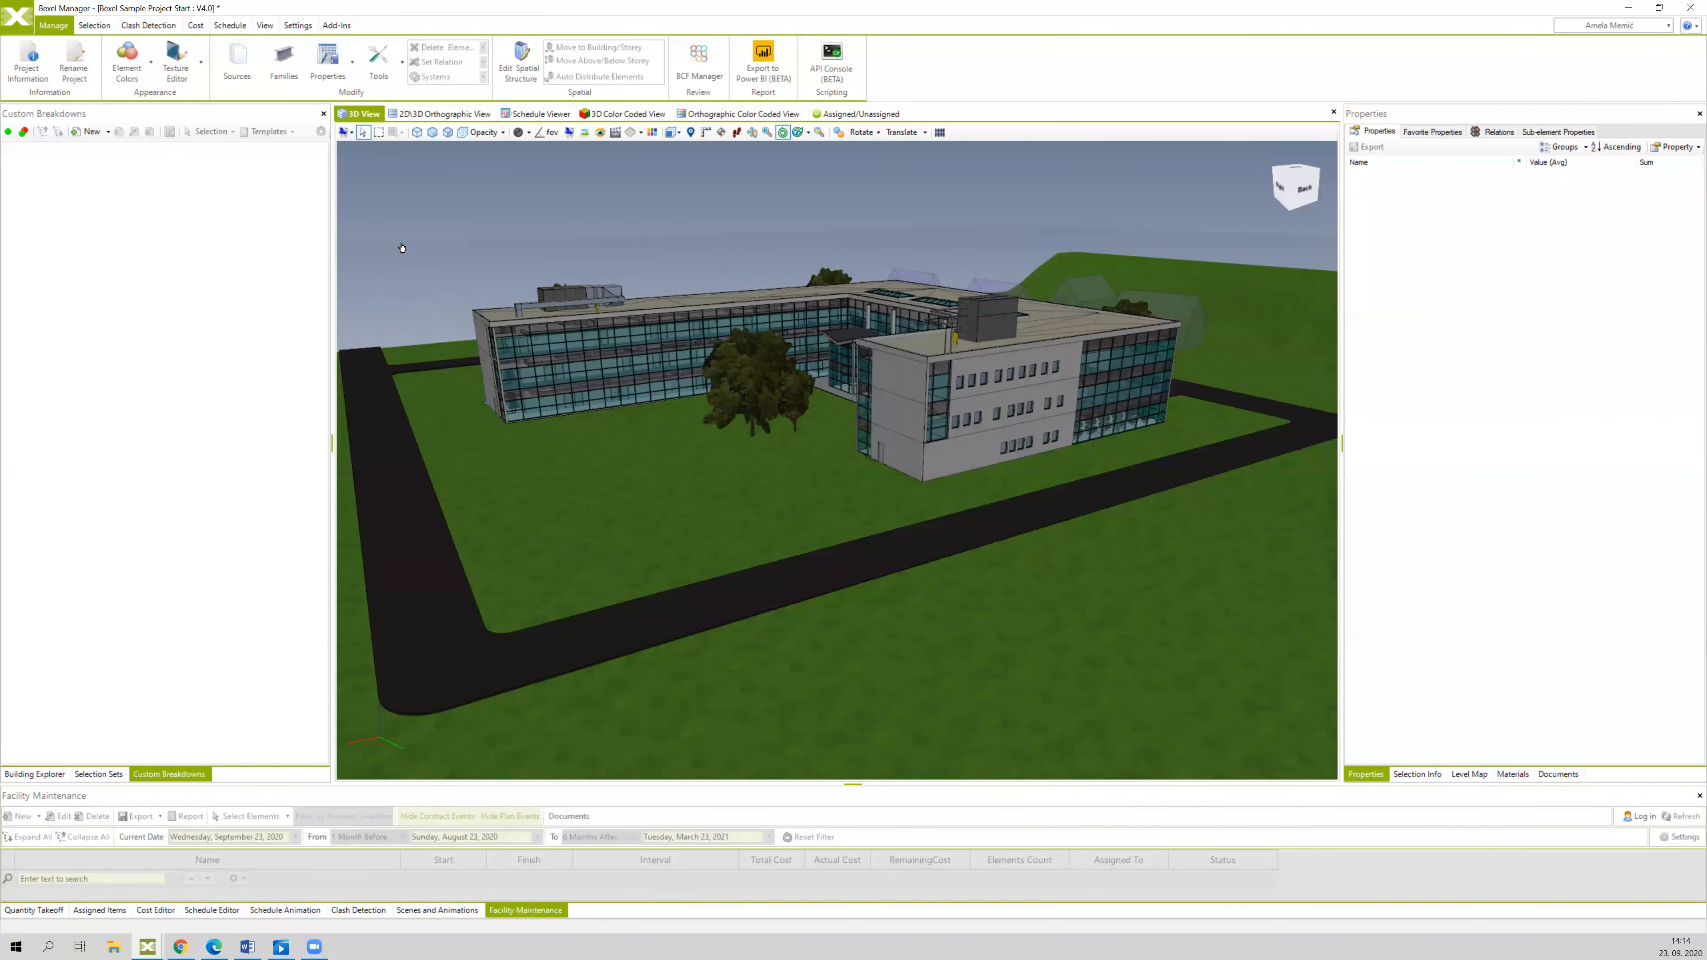
- Select the top exterior wall at the end of the opposite wing and locate its type in the Building Explorer
left_click(912, 383)
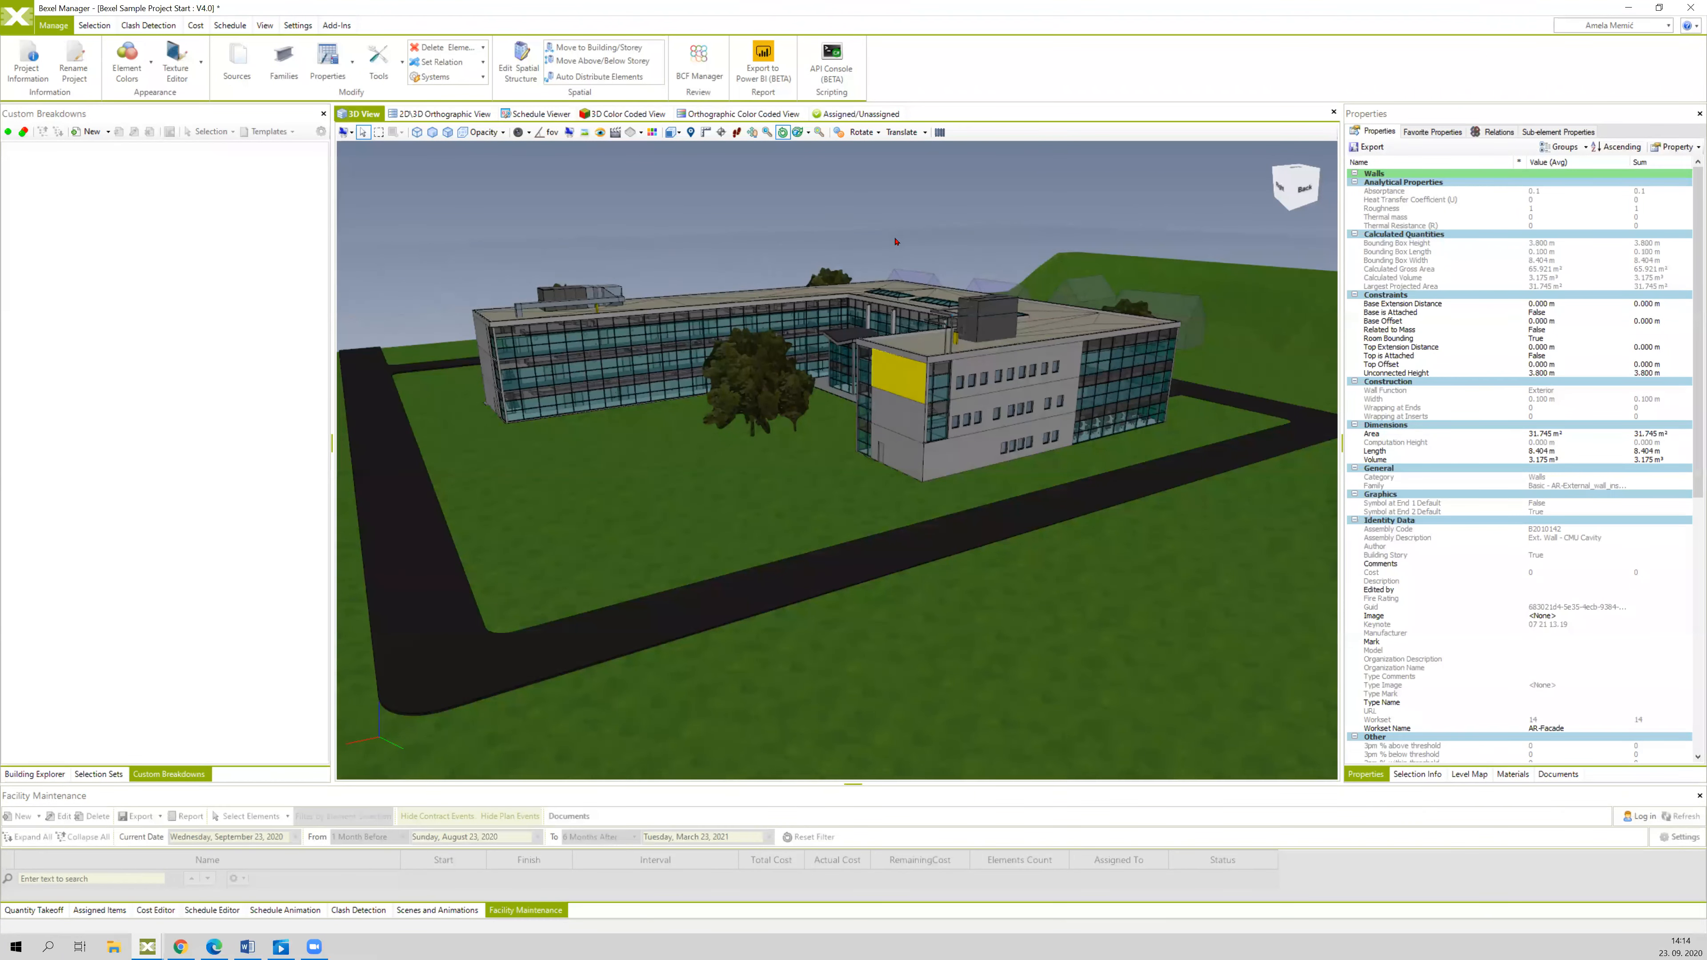
middle_click_drag(834, 227, 751, 255)
left_click(35, 775)
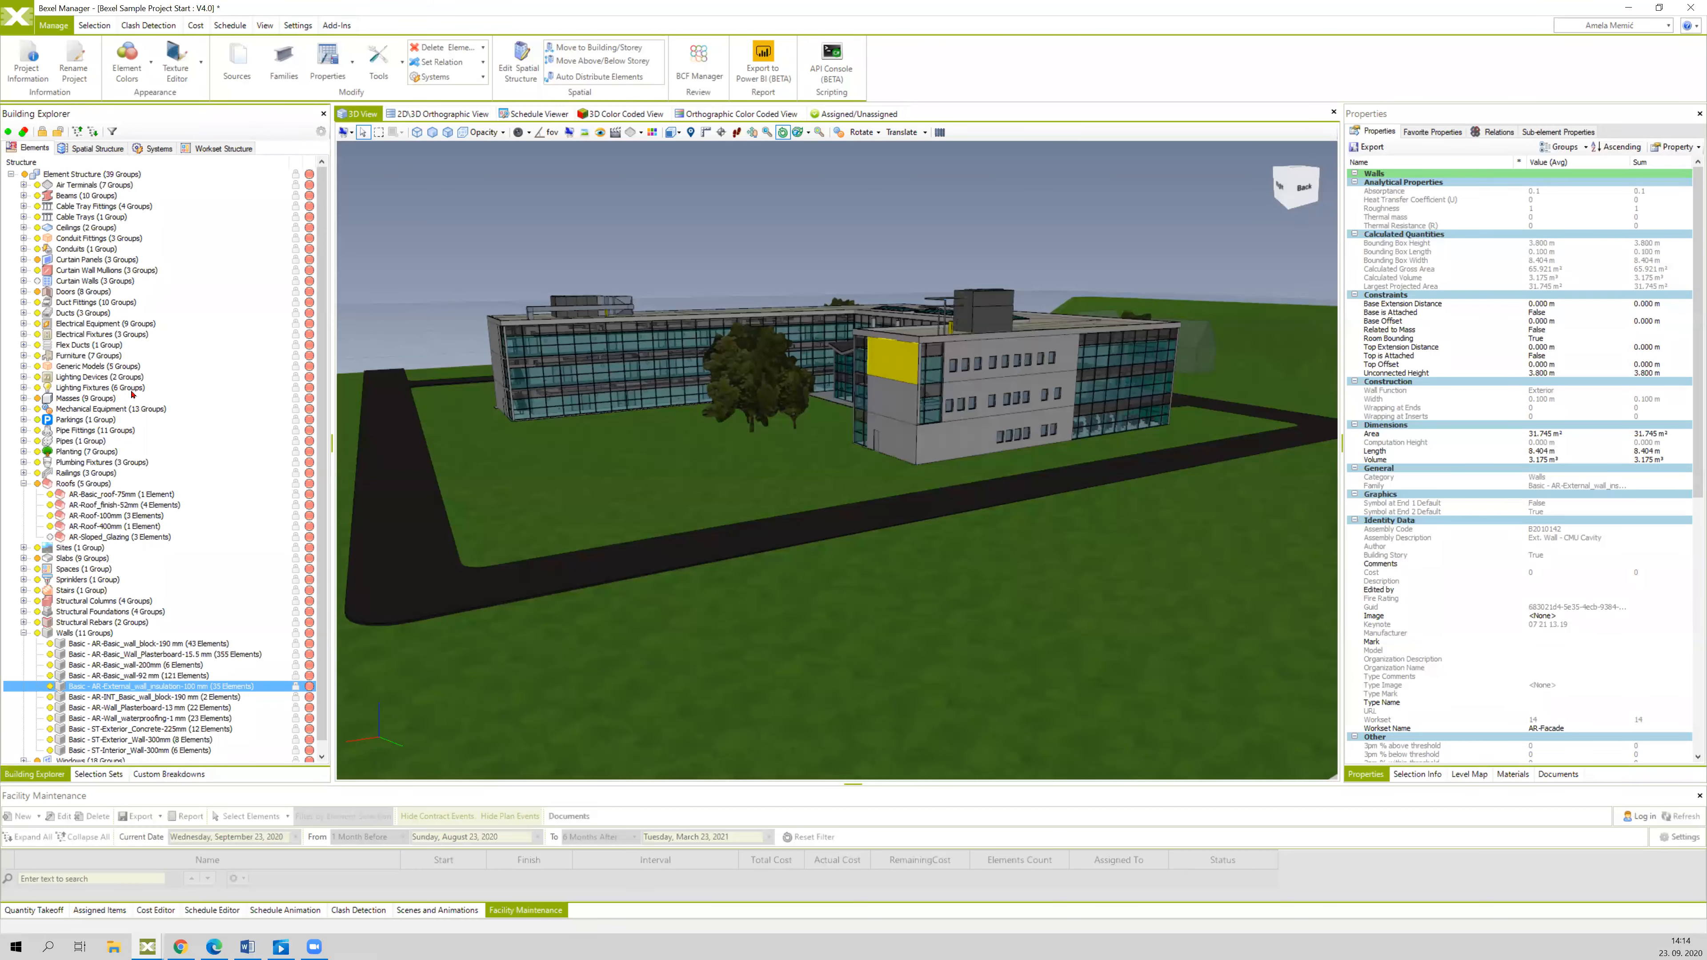
middle_click_drag(415, 332, 403, 426)
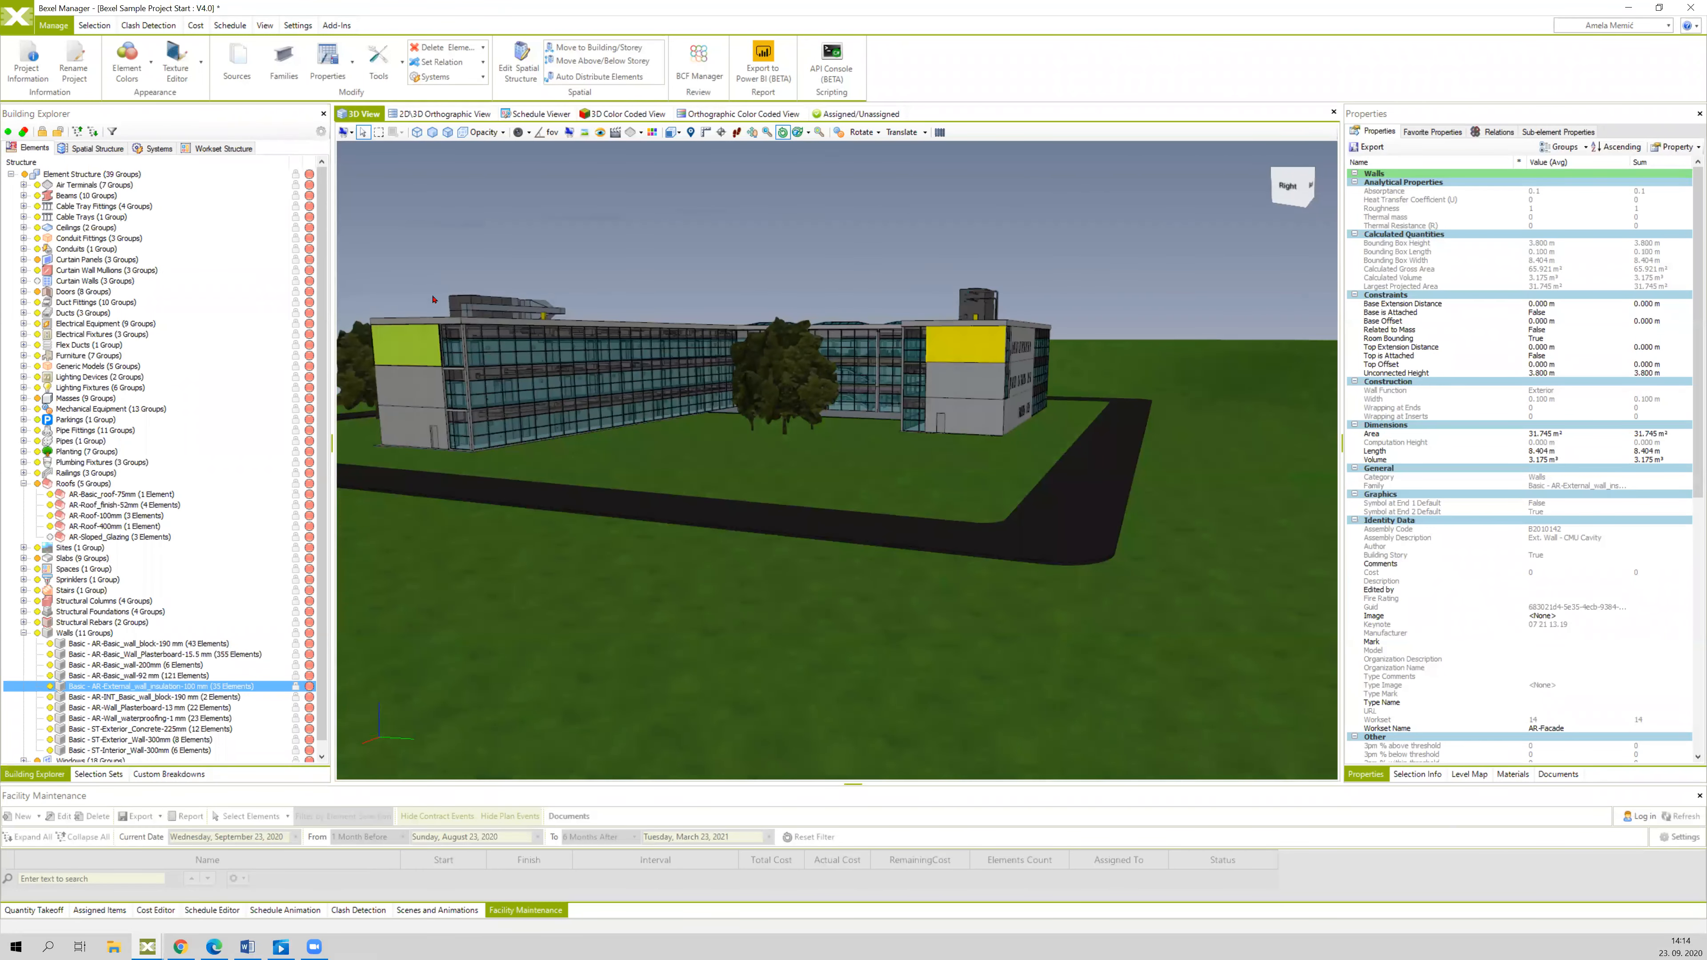
middle_click_drag(518, 246, 491, 266)
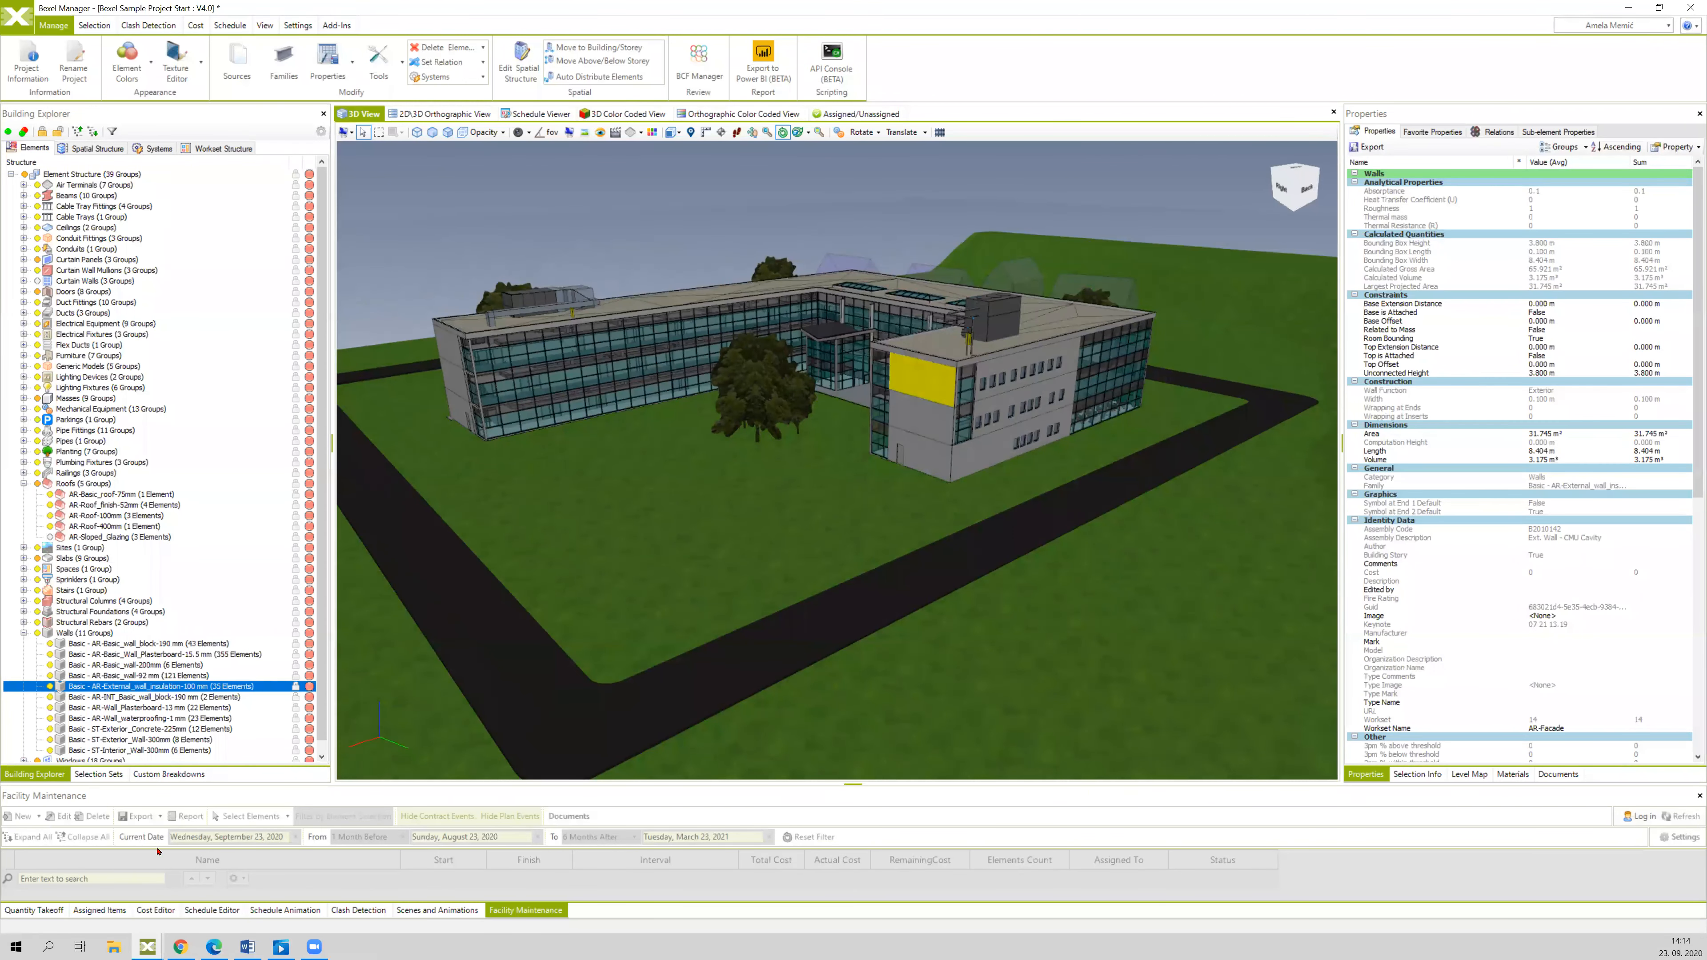
- Start a new blank custom breakdown and name it "Exercise 1"
left_click(170, 775)
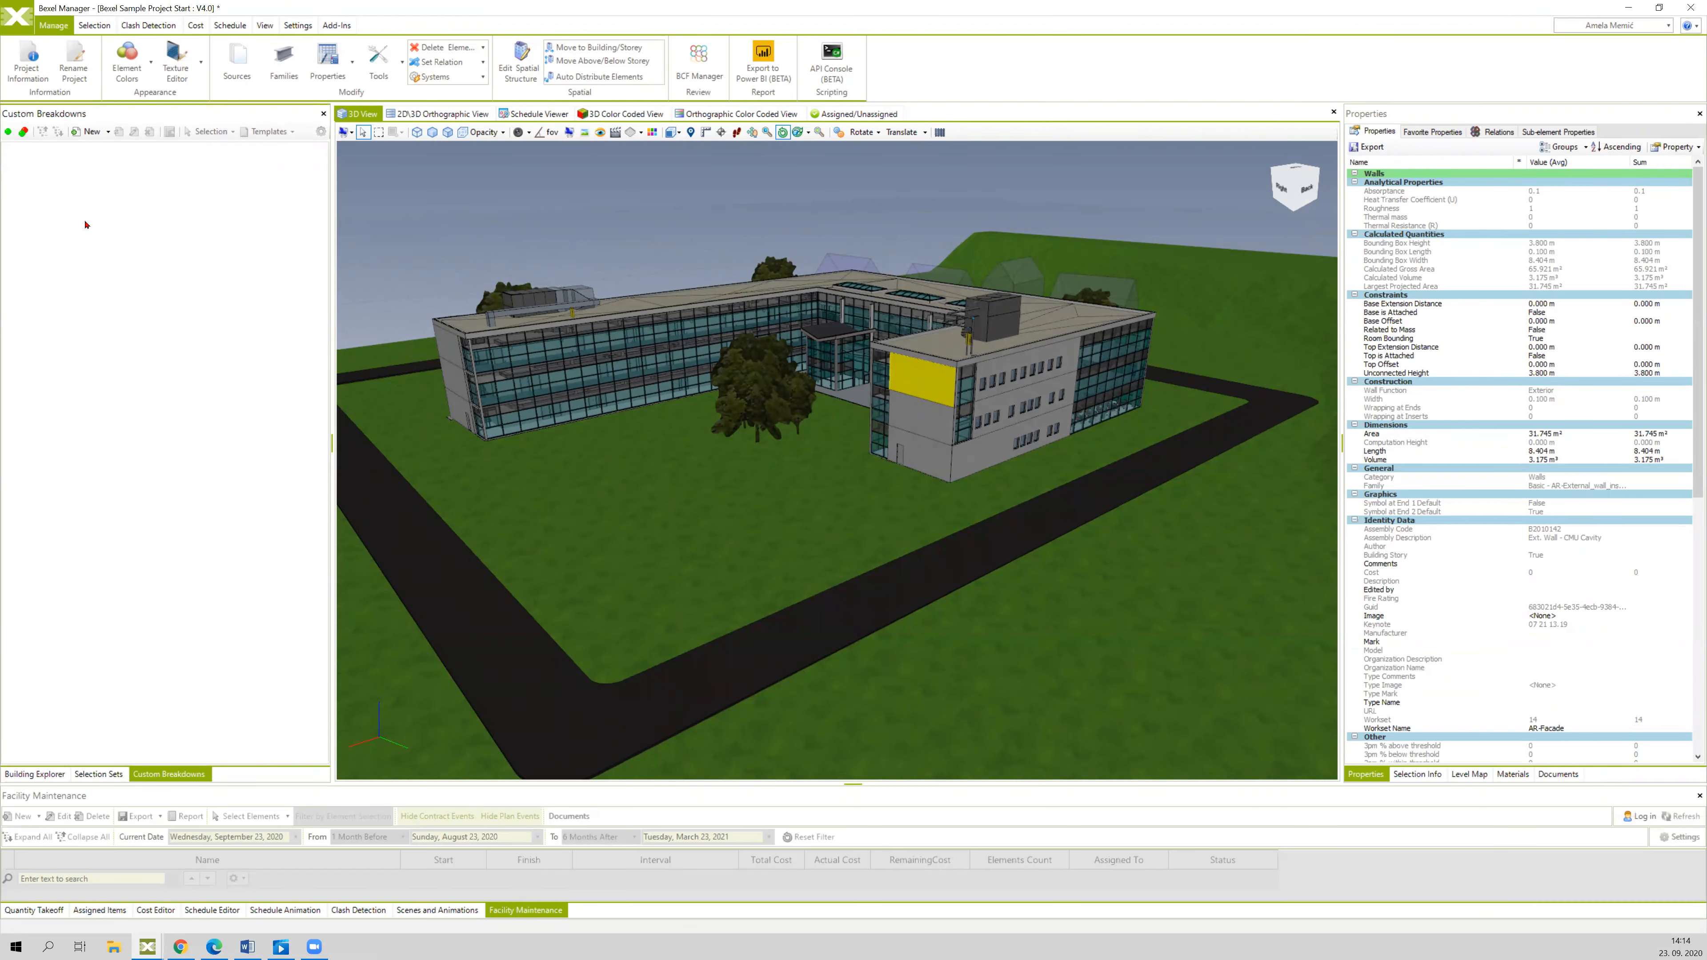
left_click(108, 131)
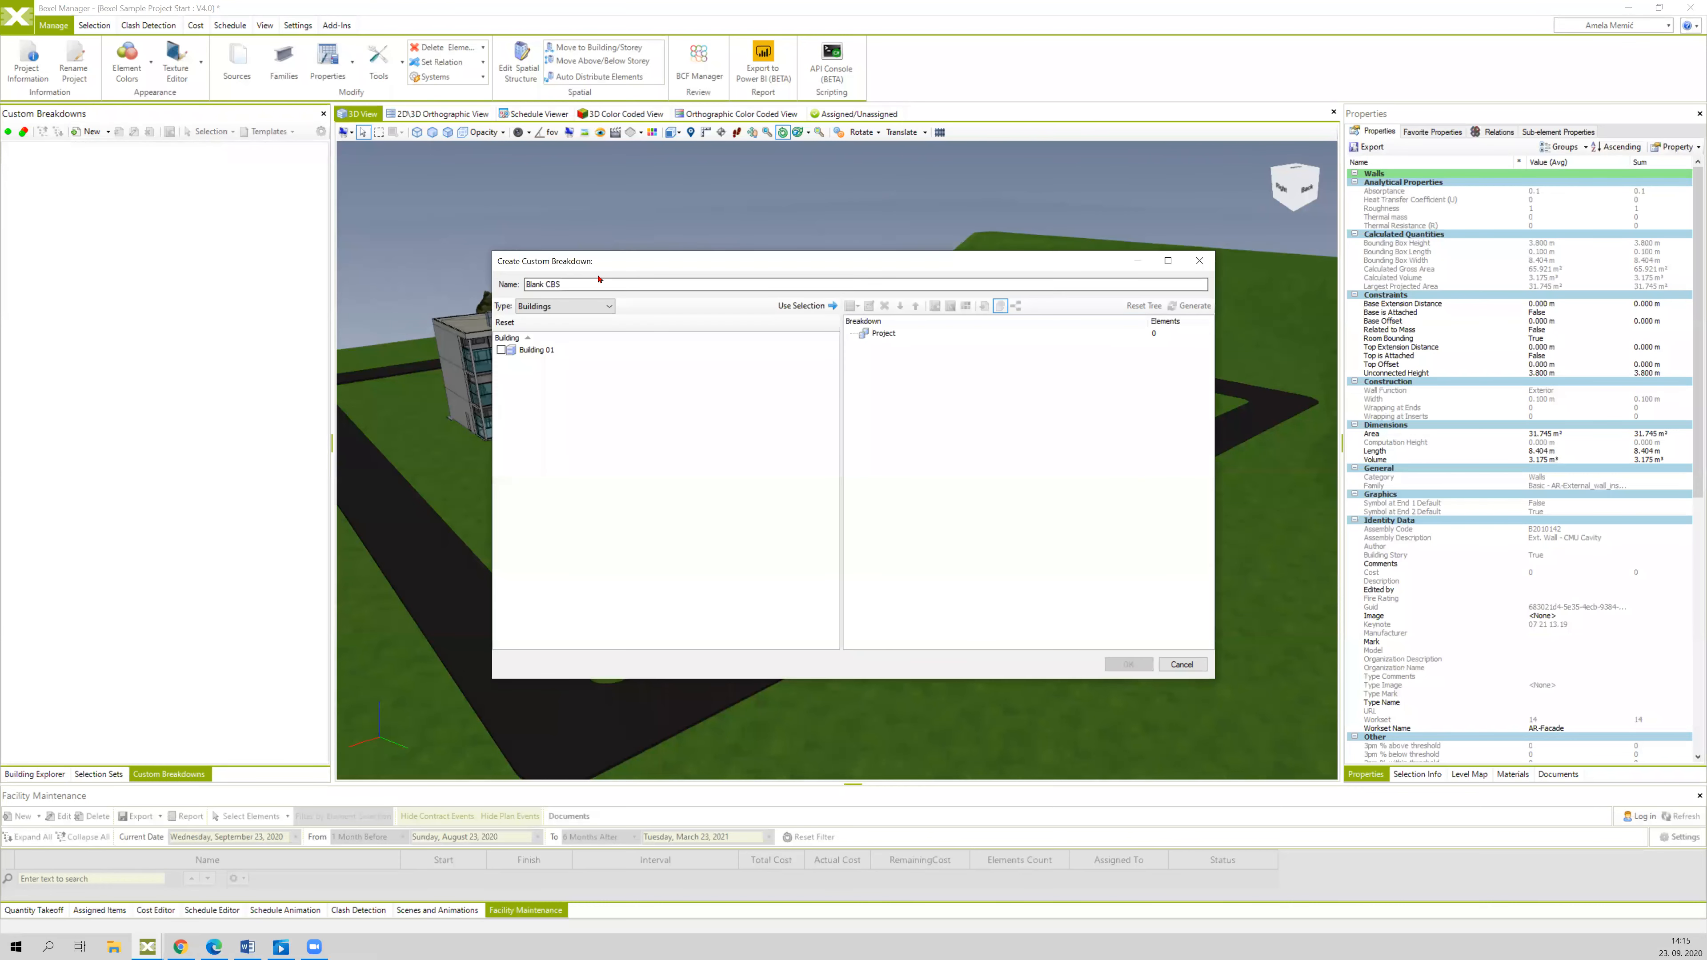
left_click_drag(613, 259, 614, 212)
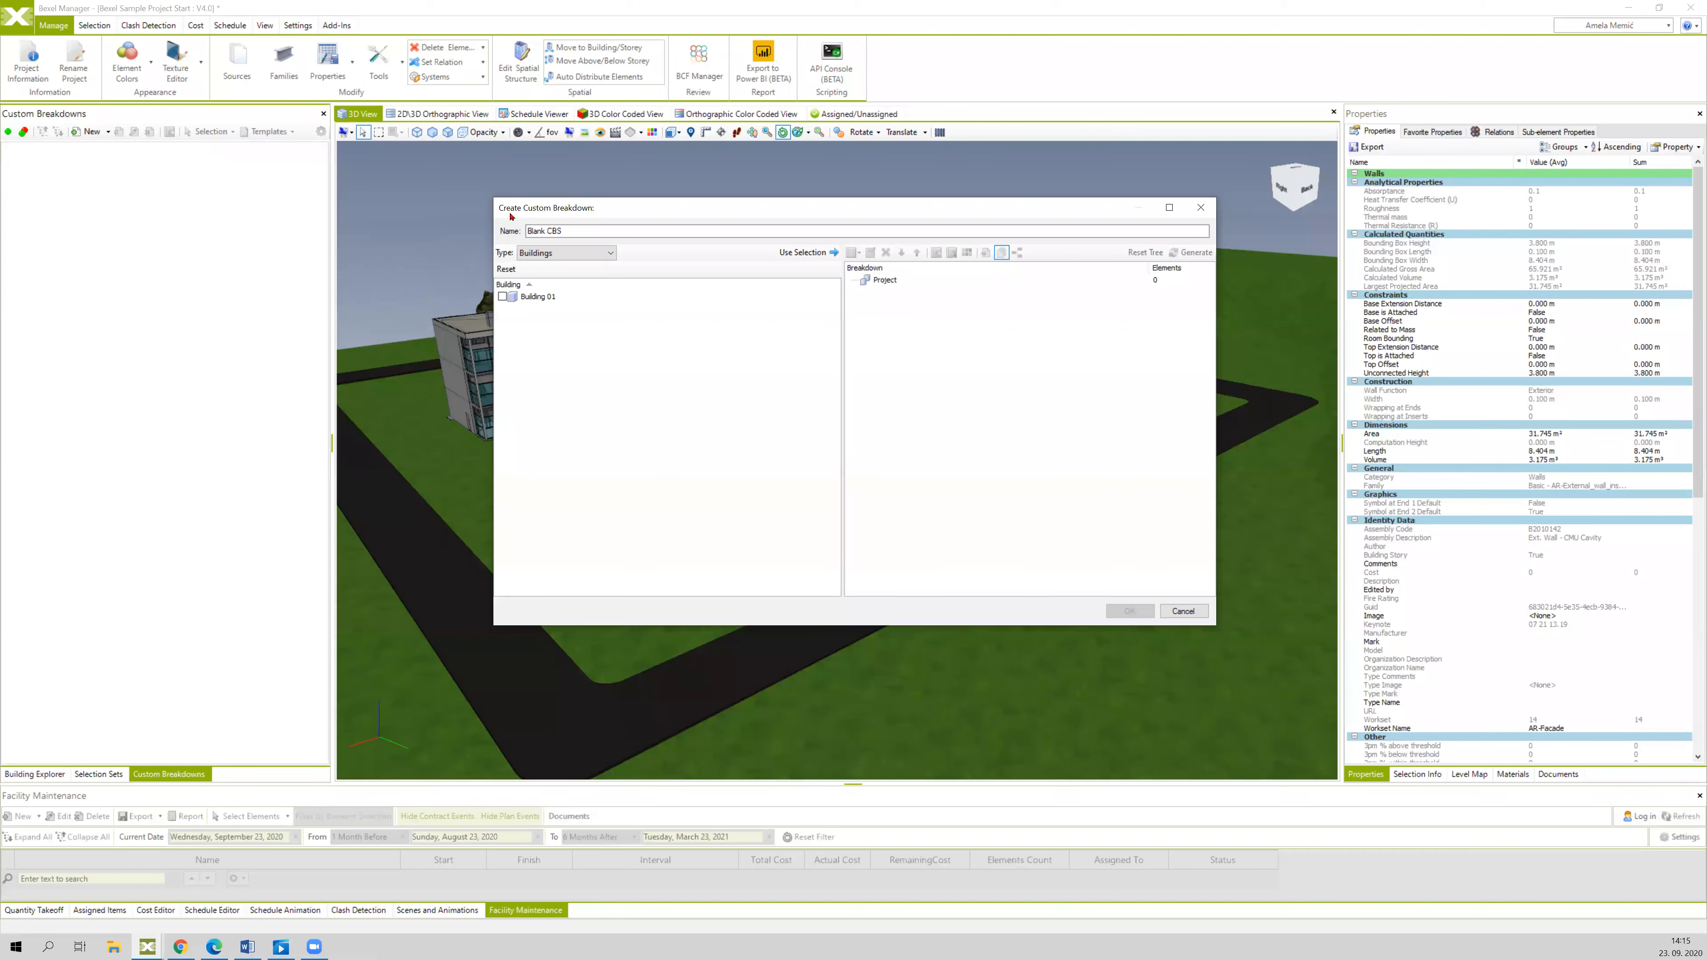
left_click_drag(571, 230, 523, 225)
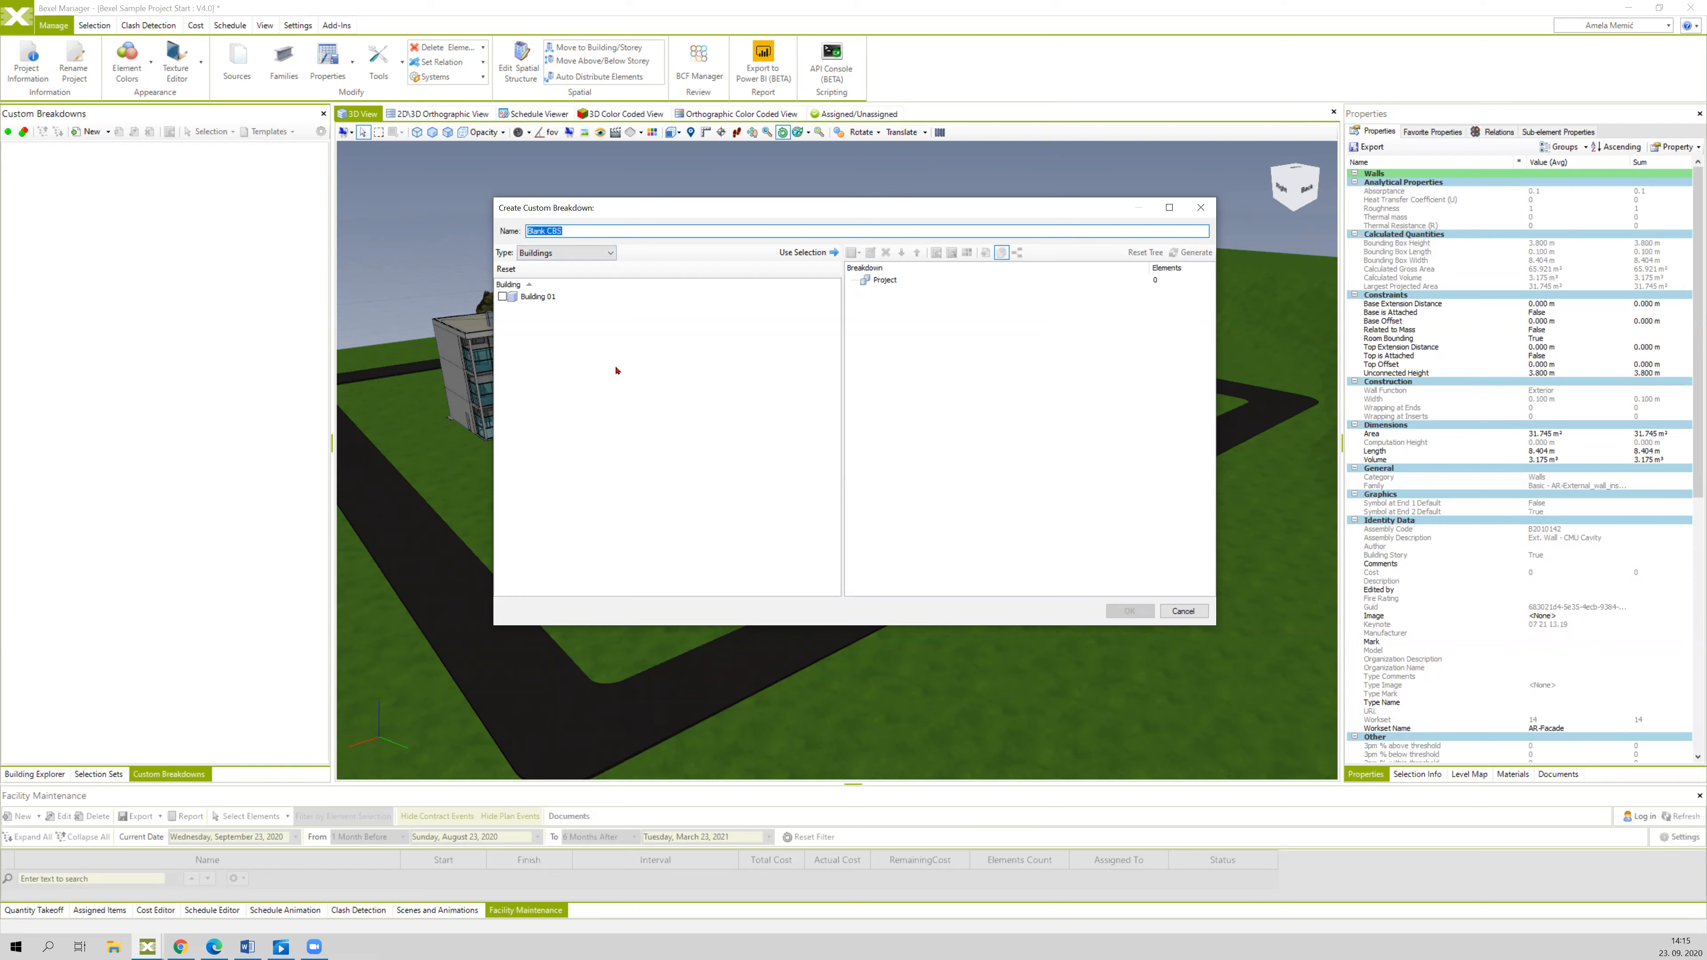
type("Exercise 1")
- Set the breakdown's type to Buildings and use Building 01 as its element selection
left_click(550, 252)
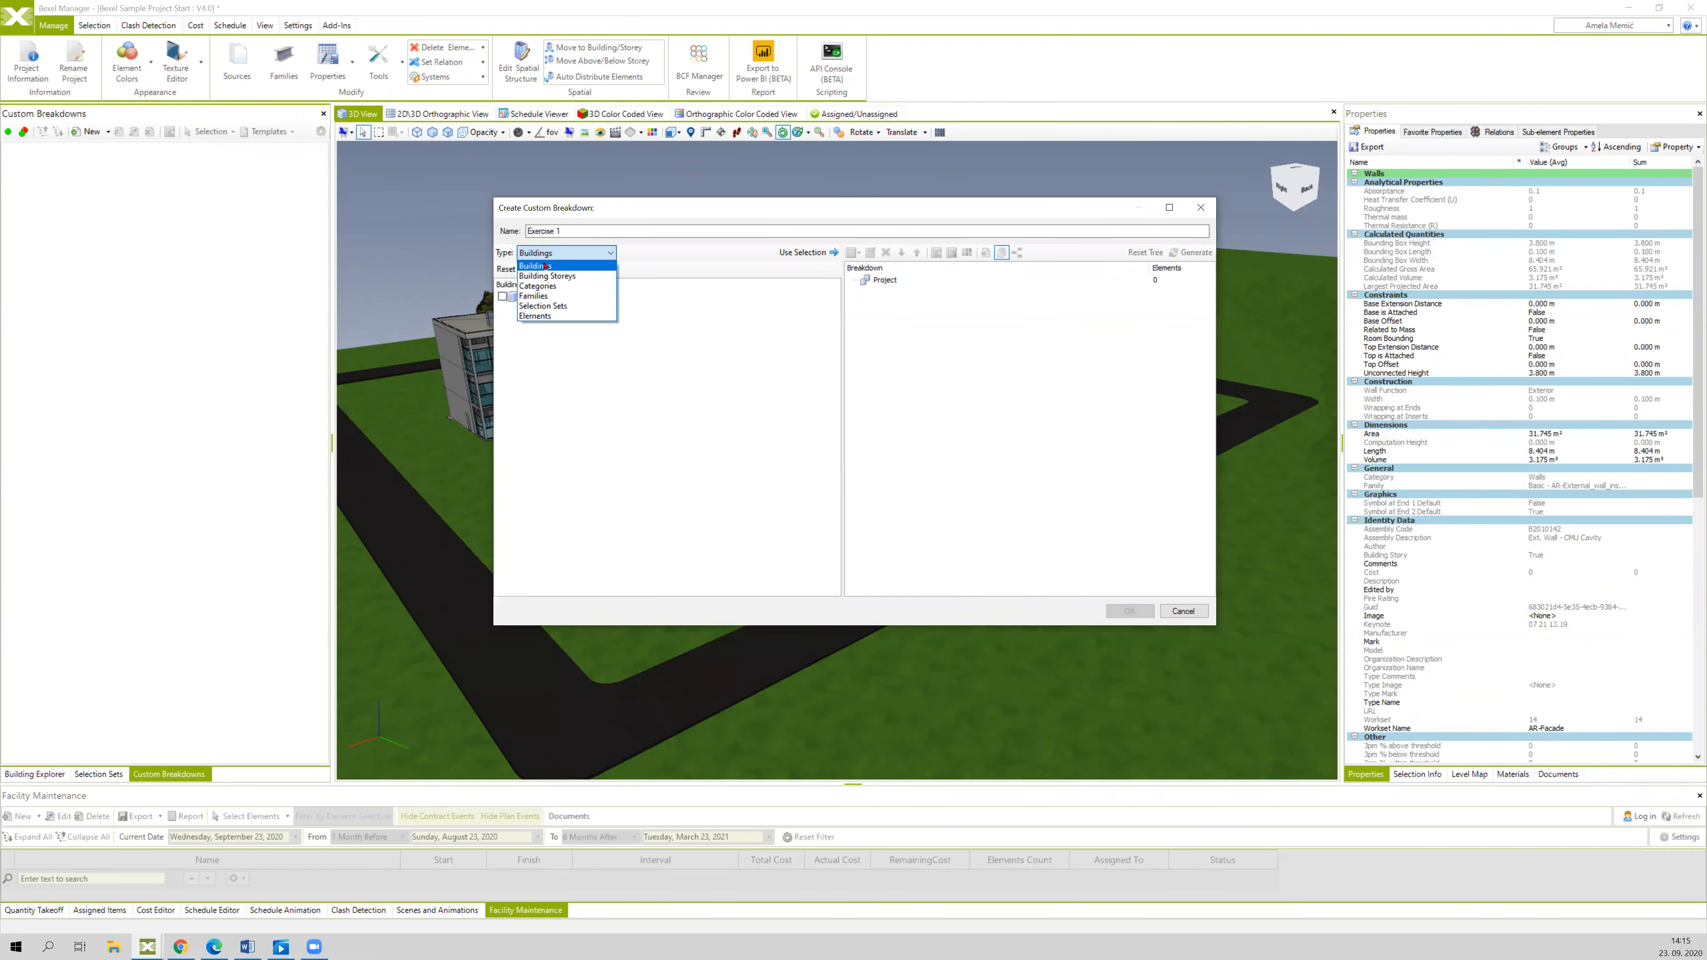
left_click(545, 269)
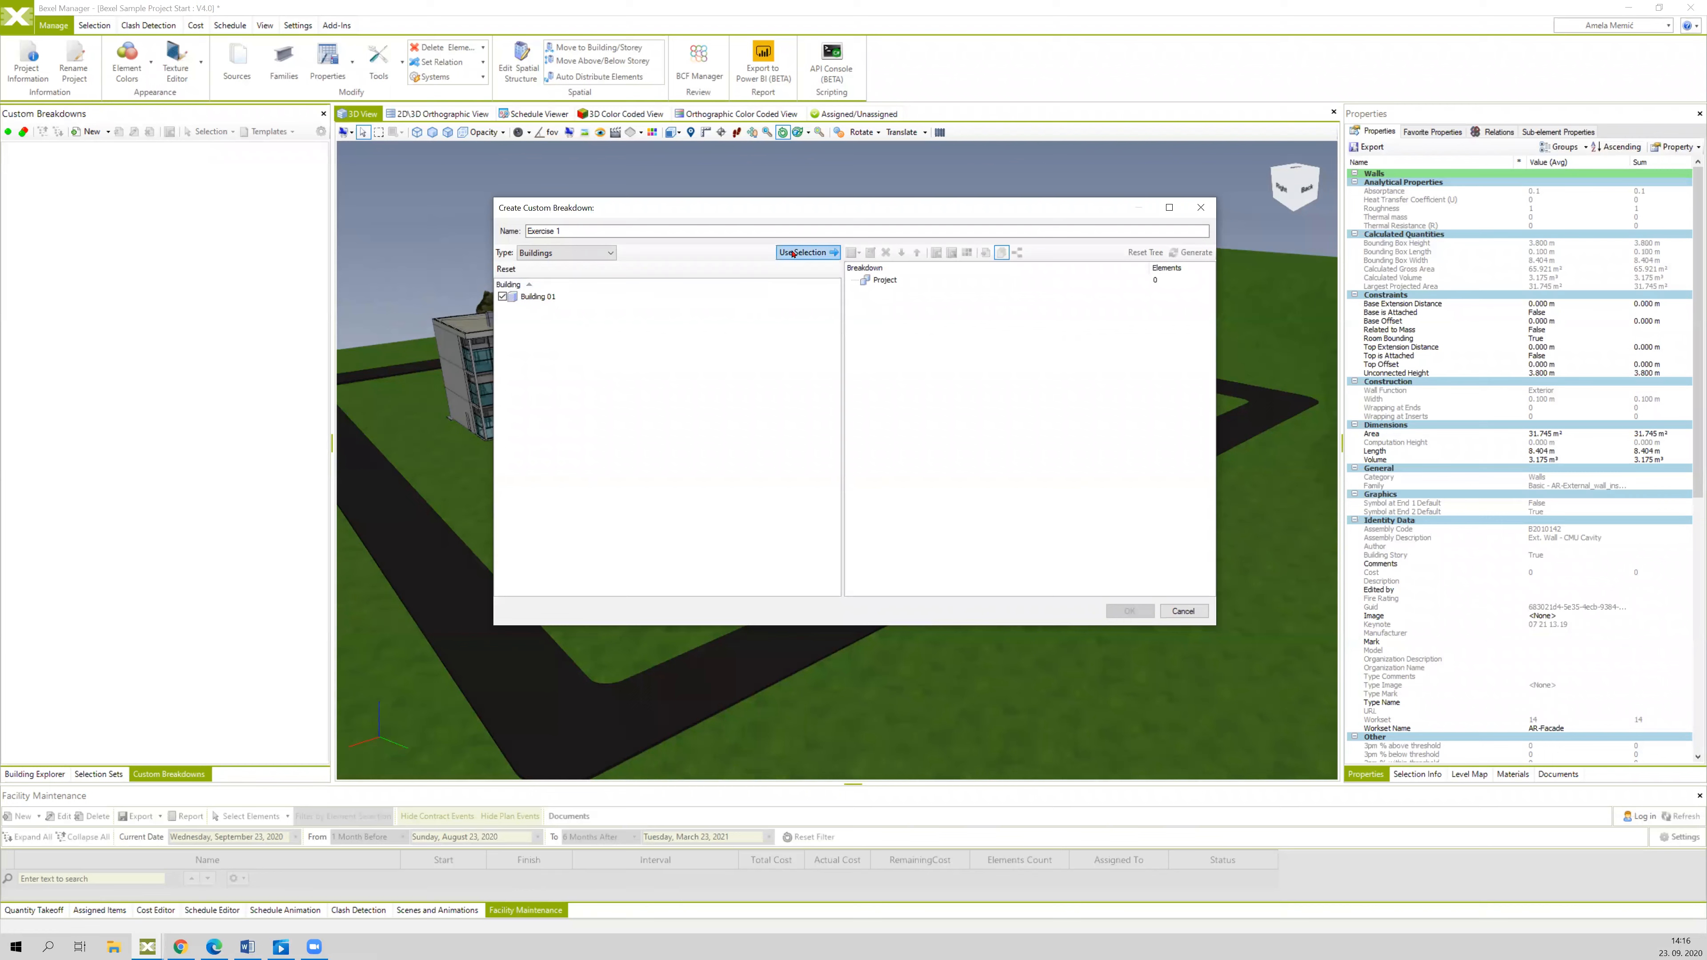
left_click(805, 255)
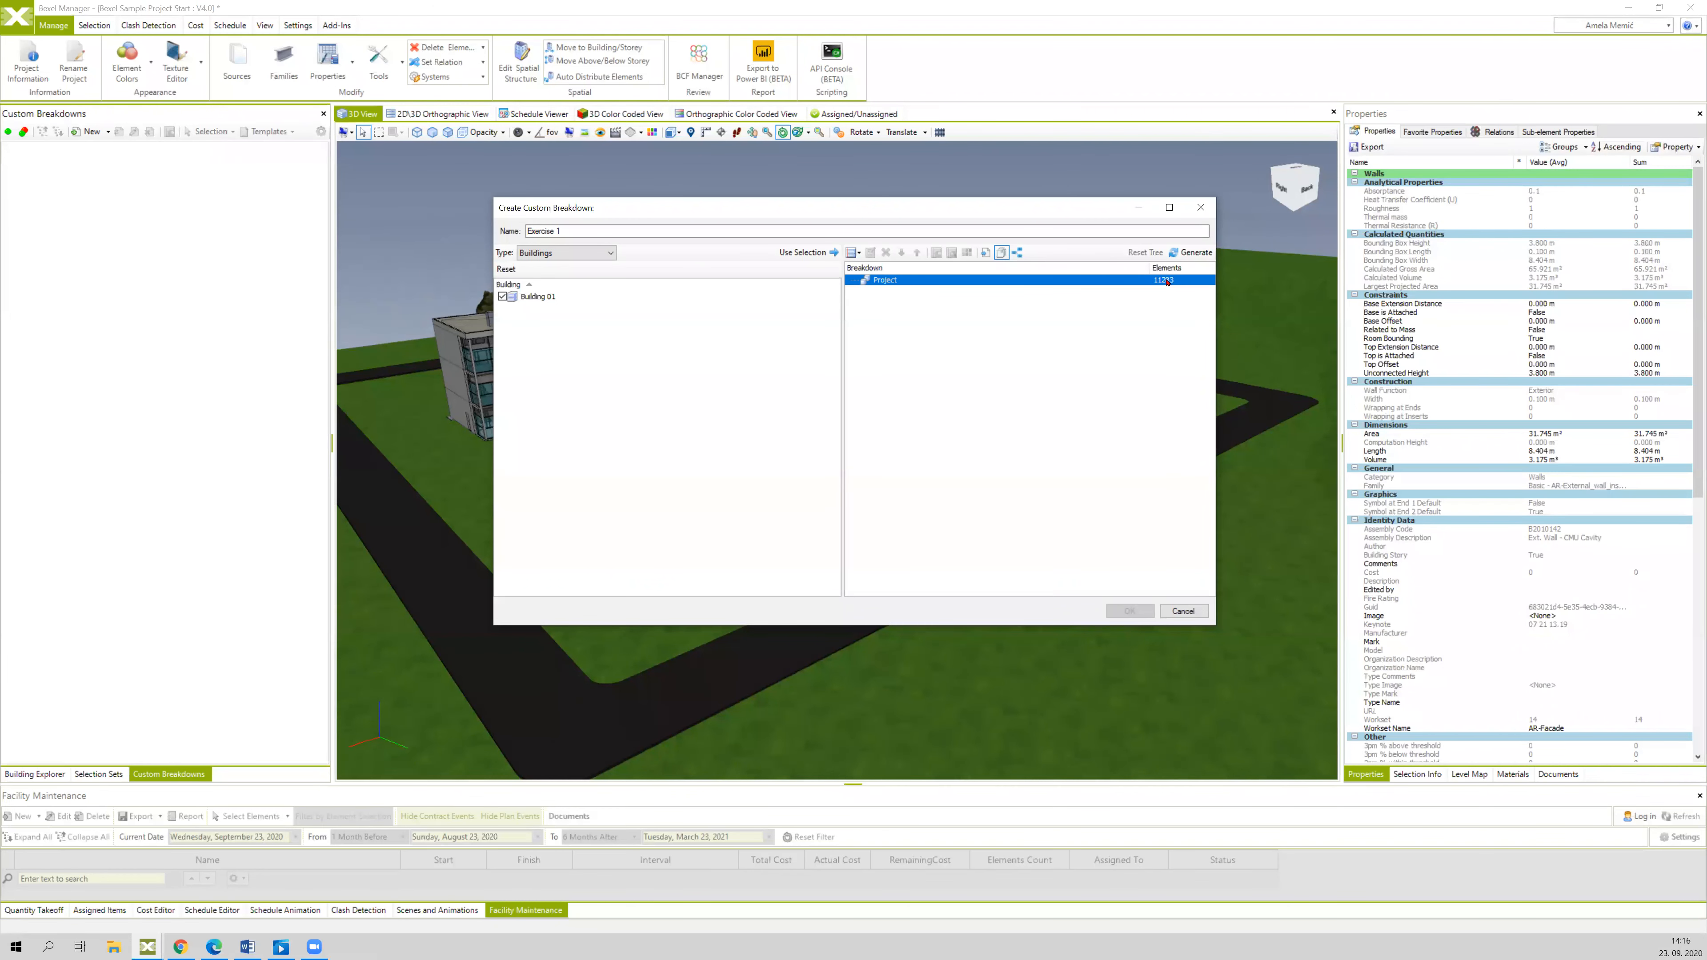
- Group the Project node's elements by source and create the custom breakdown
left_click(860, 253)
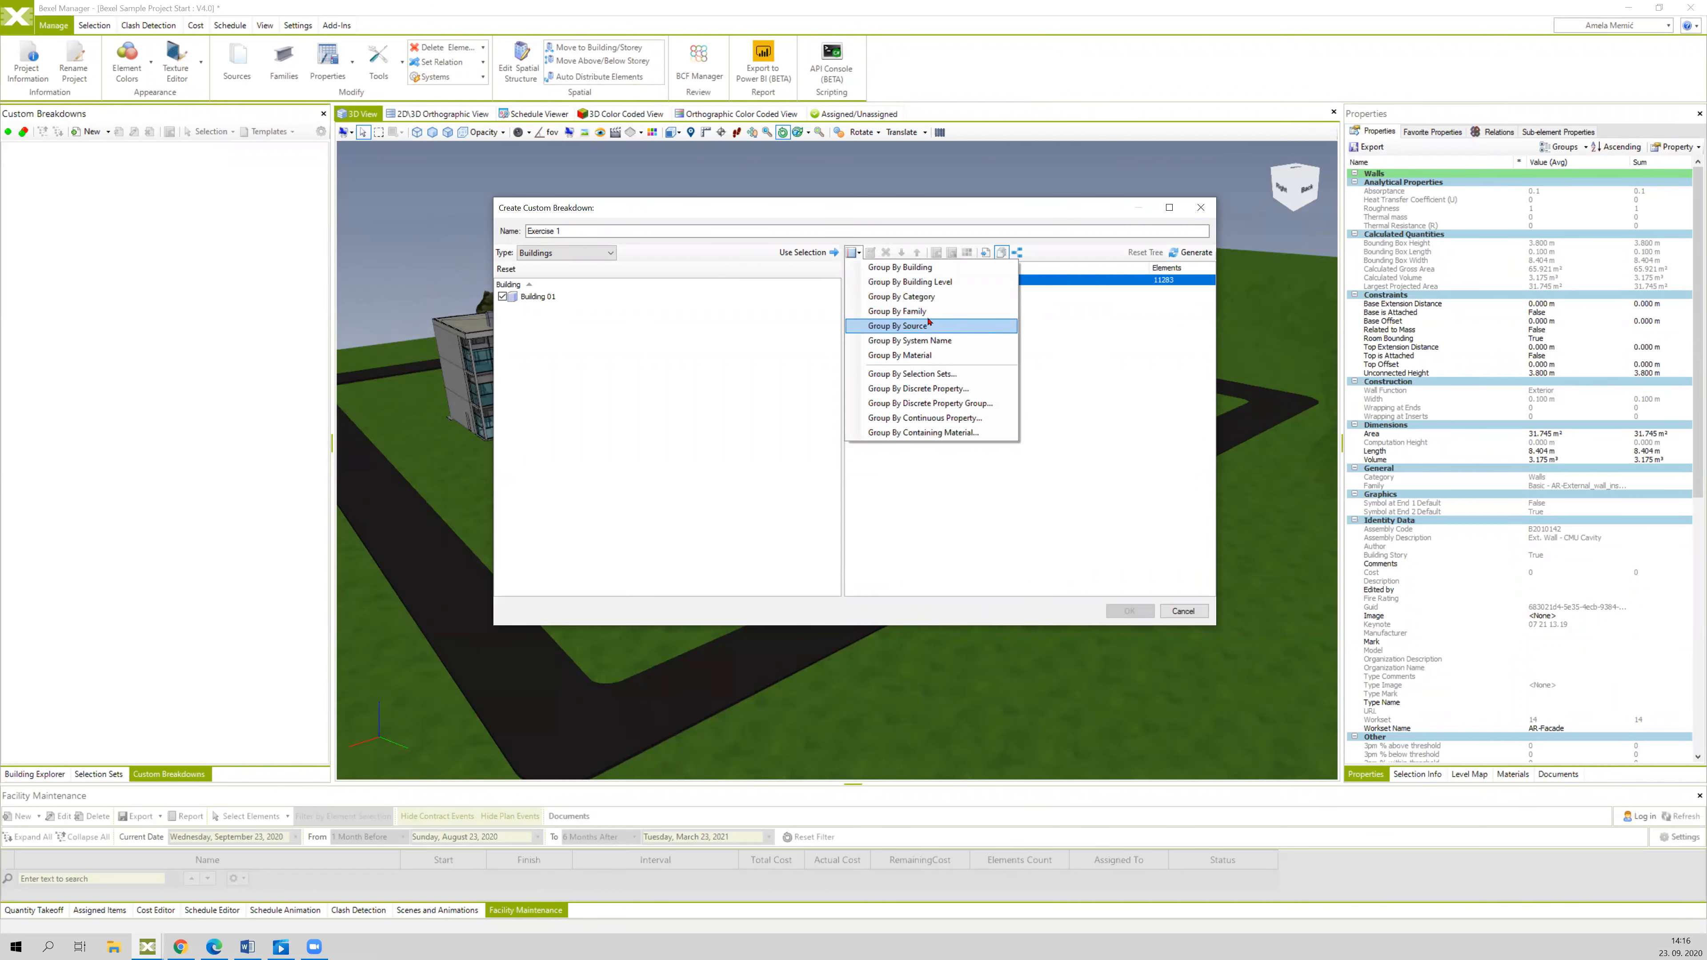
left_click(979, 327)
left_click(924, 291)
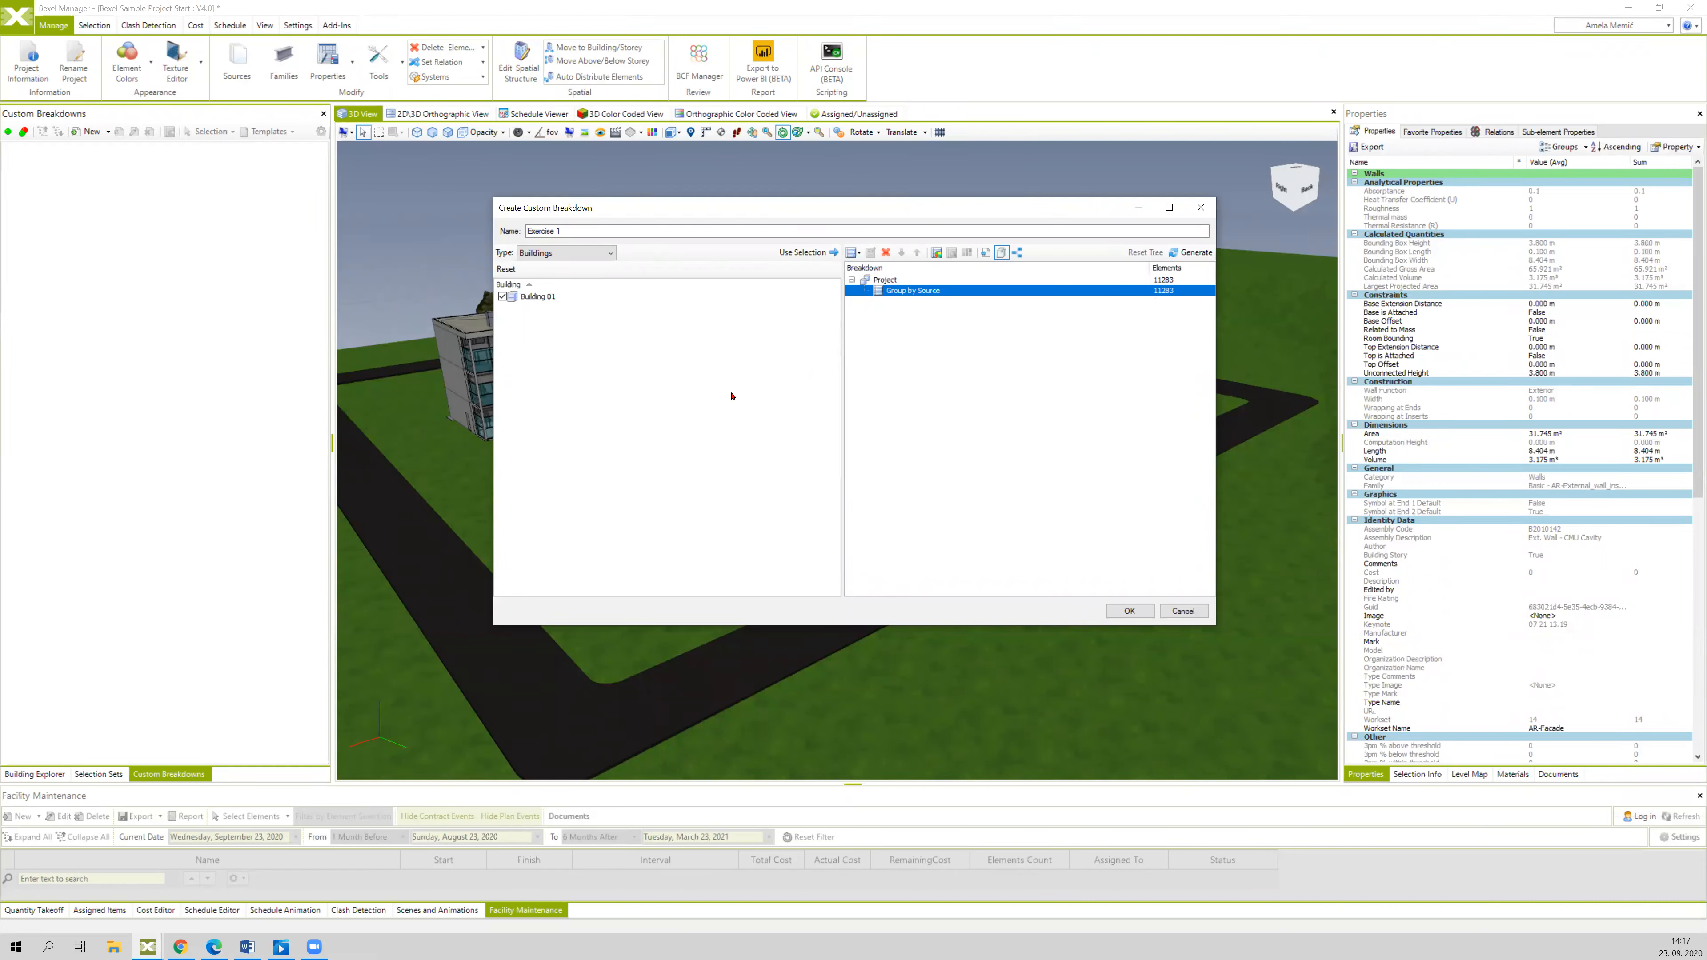
left_click(1131, 611)
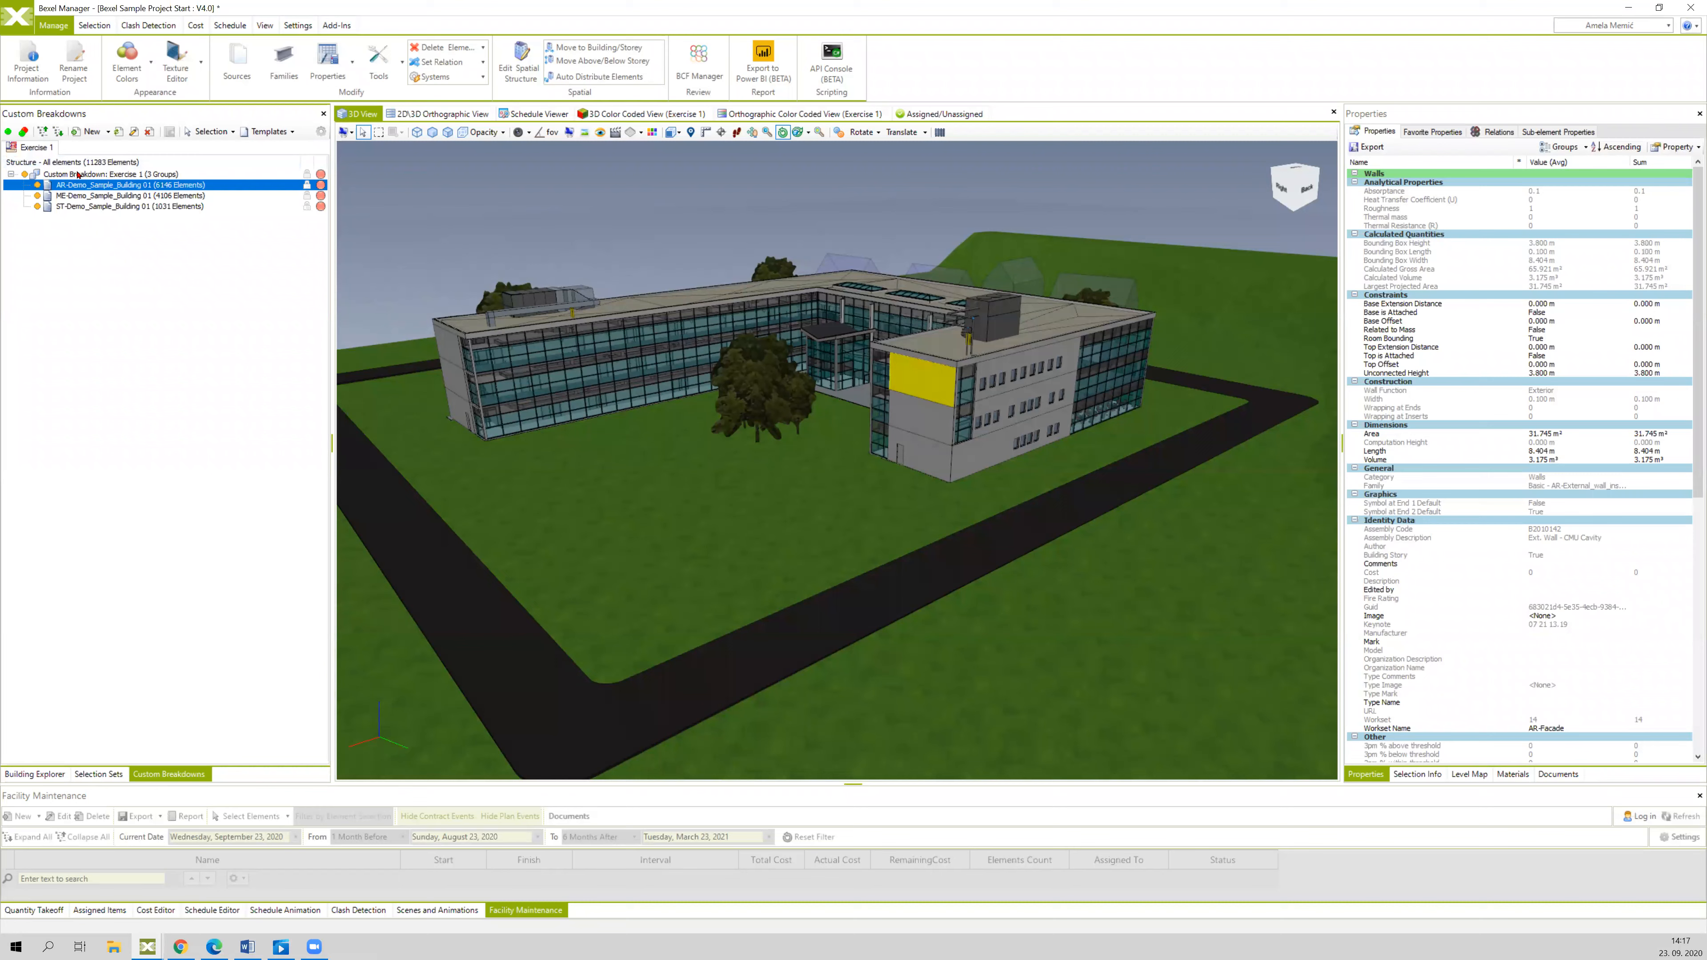
- Select the ME, ST and AR source groups of Exercise 1 in turn to see their elements in the model
left_click(92, 196)
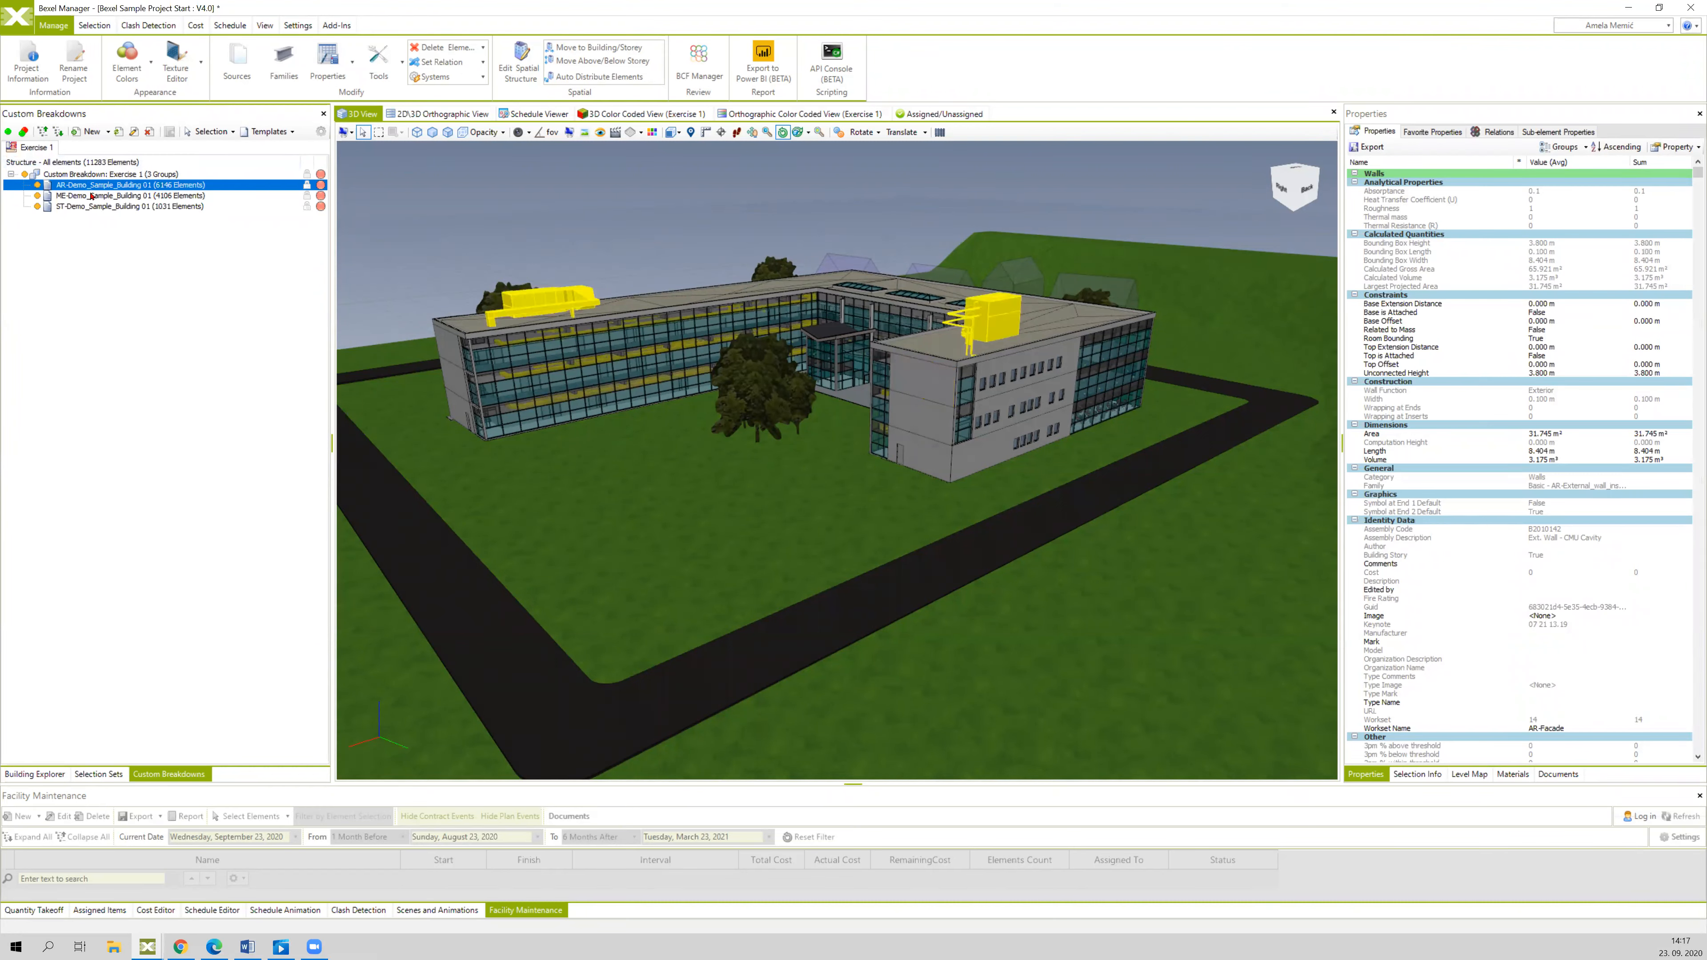
left_click(92, 206)
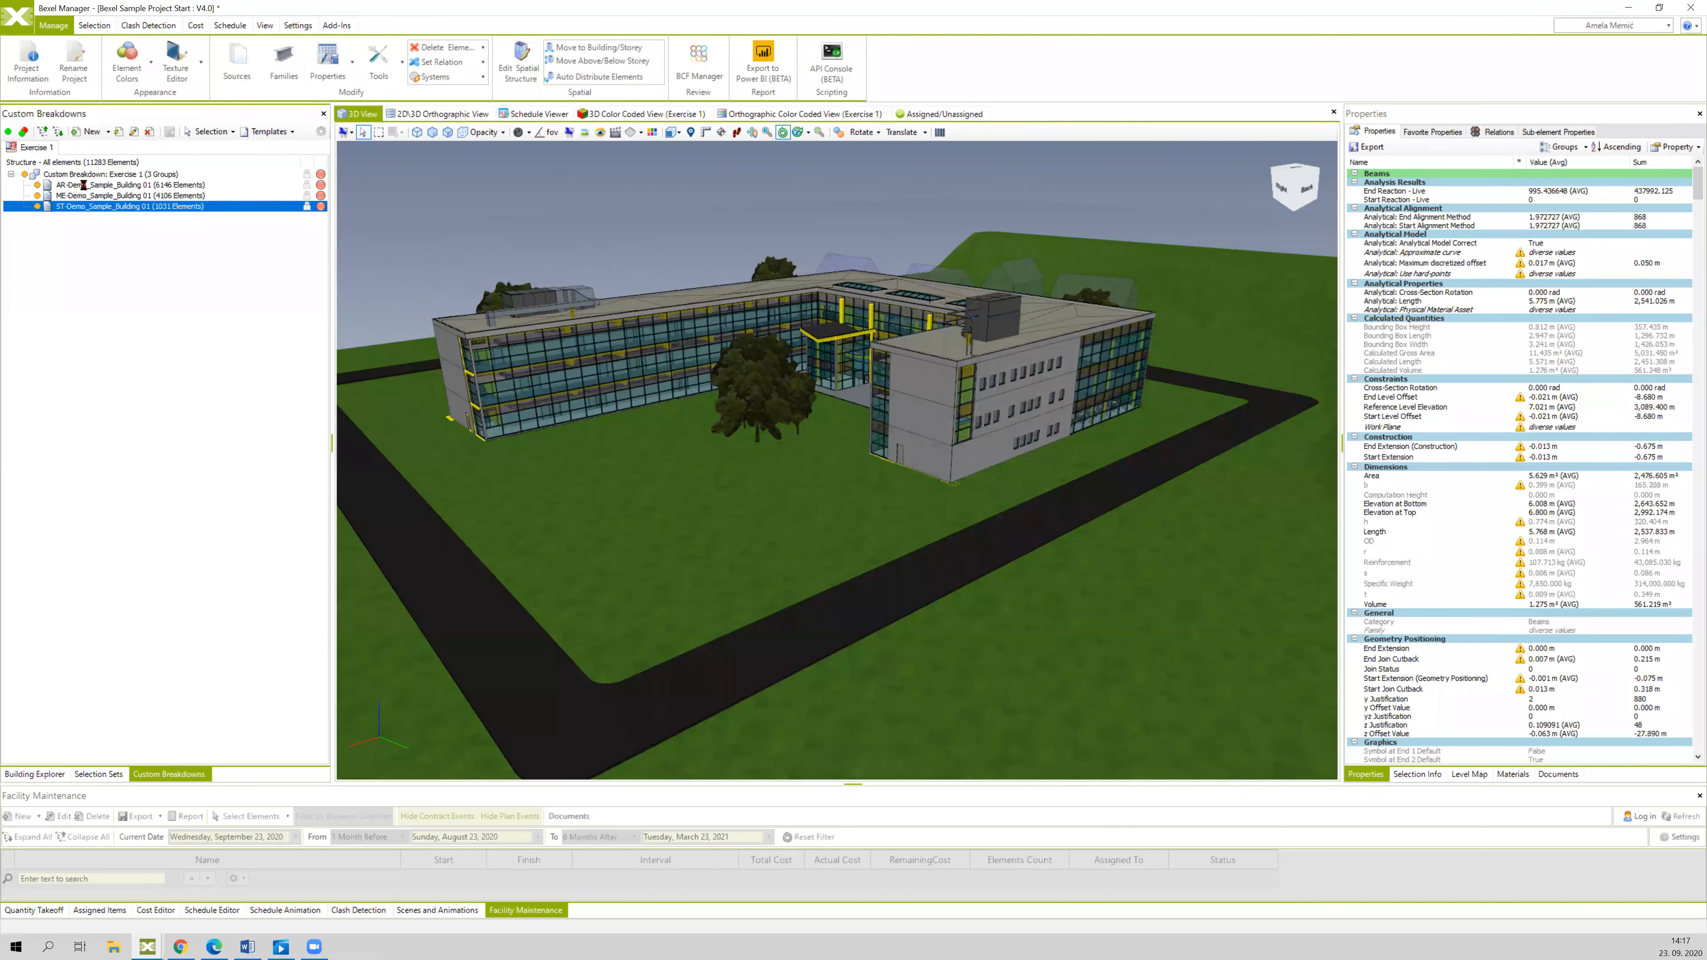
left_click(86, 189)
left_click(97, 188)
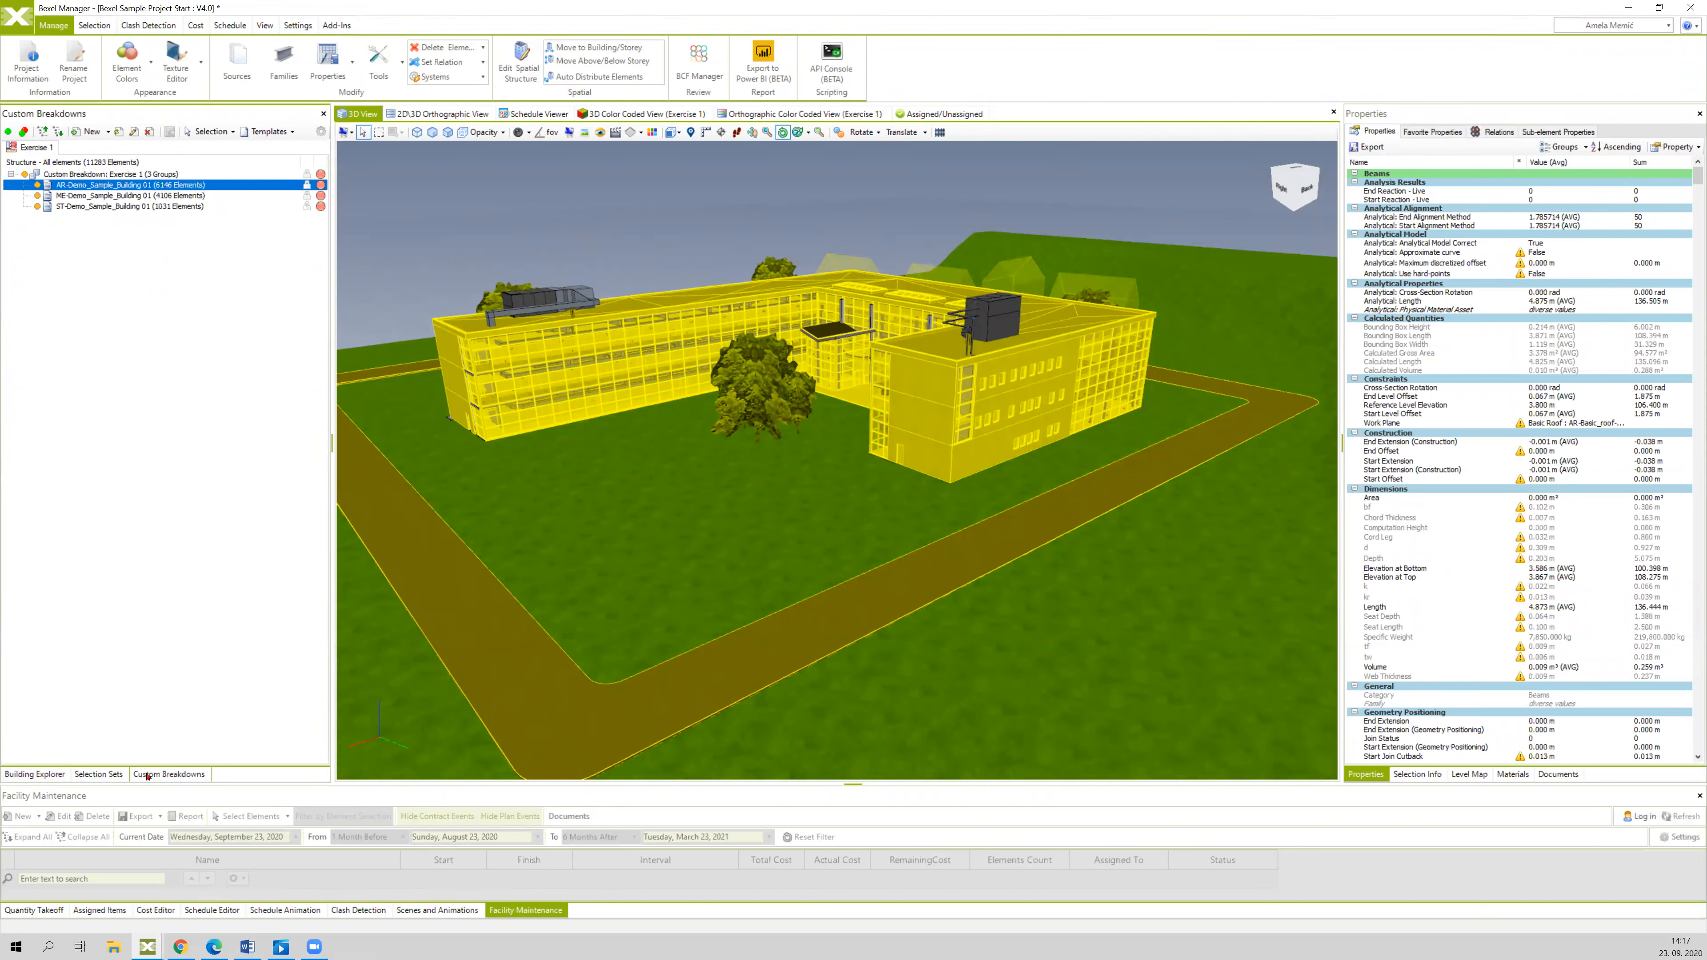
- Examine which Building Explorer families belong to the selected AR source, look at the Selection Sets, and return to the custom breakdown
left_click(35, 774)
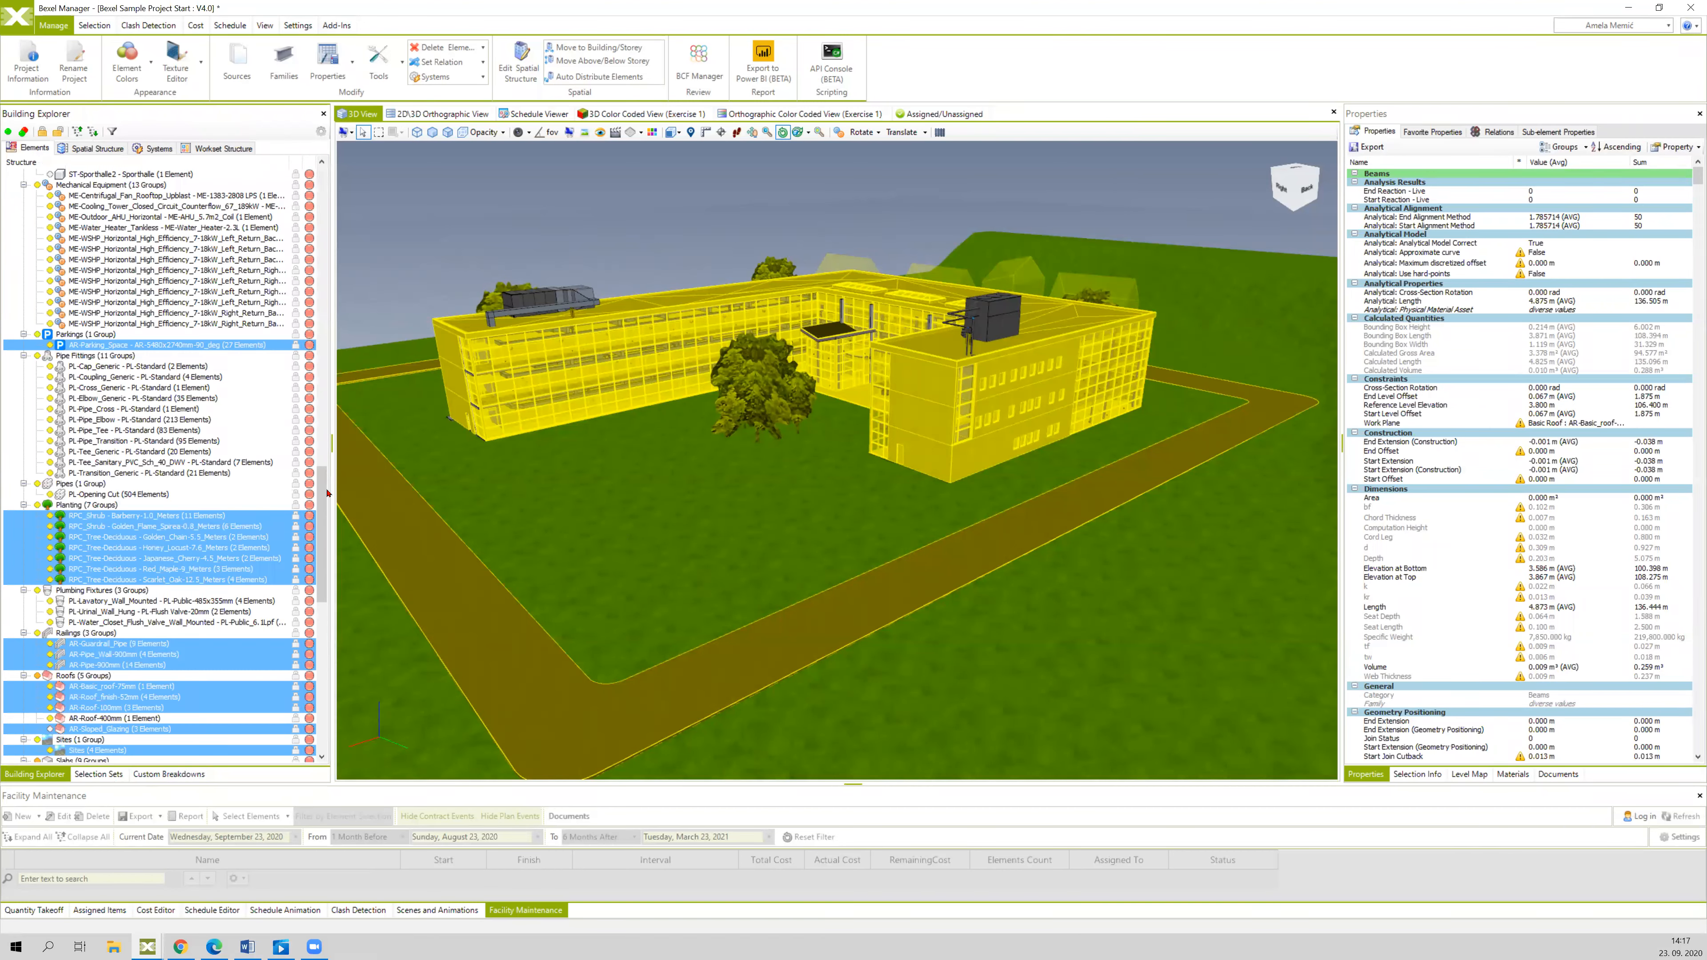
left_click_drag(318, 442, 309, 381)
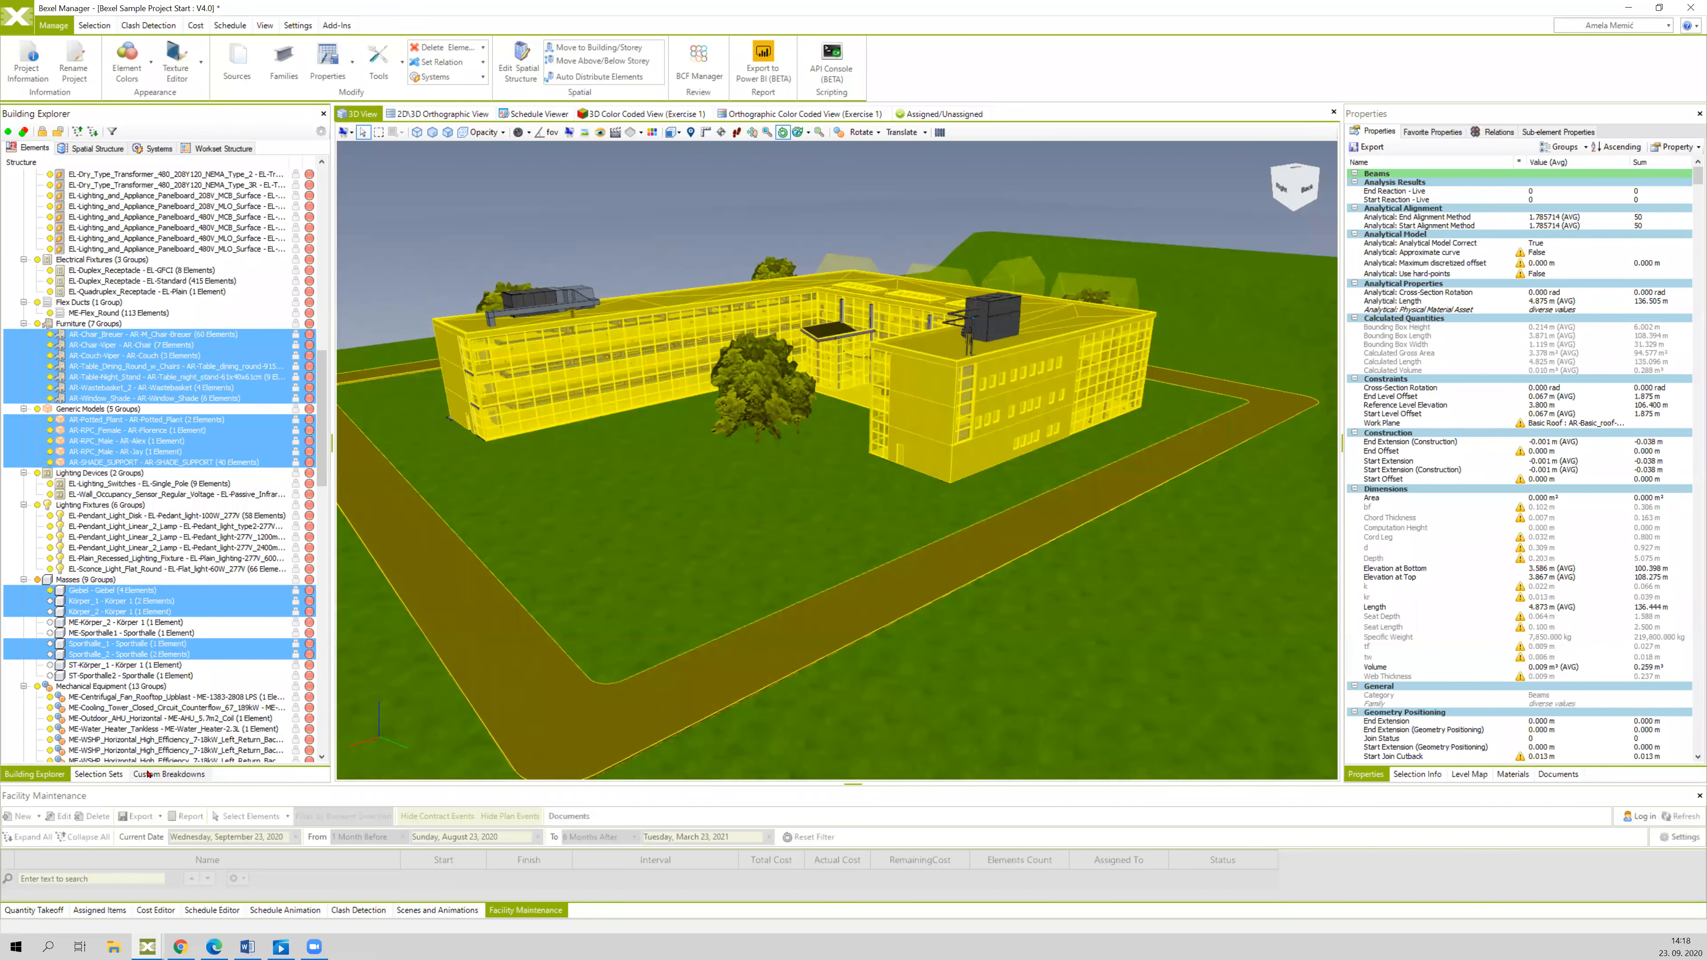
left_click(168, 774)
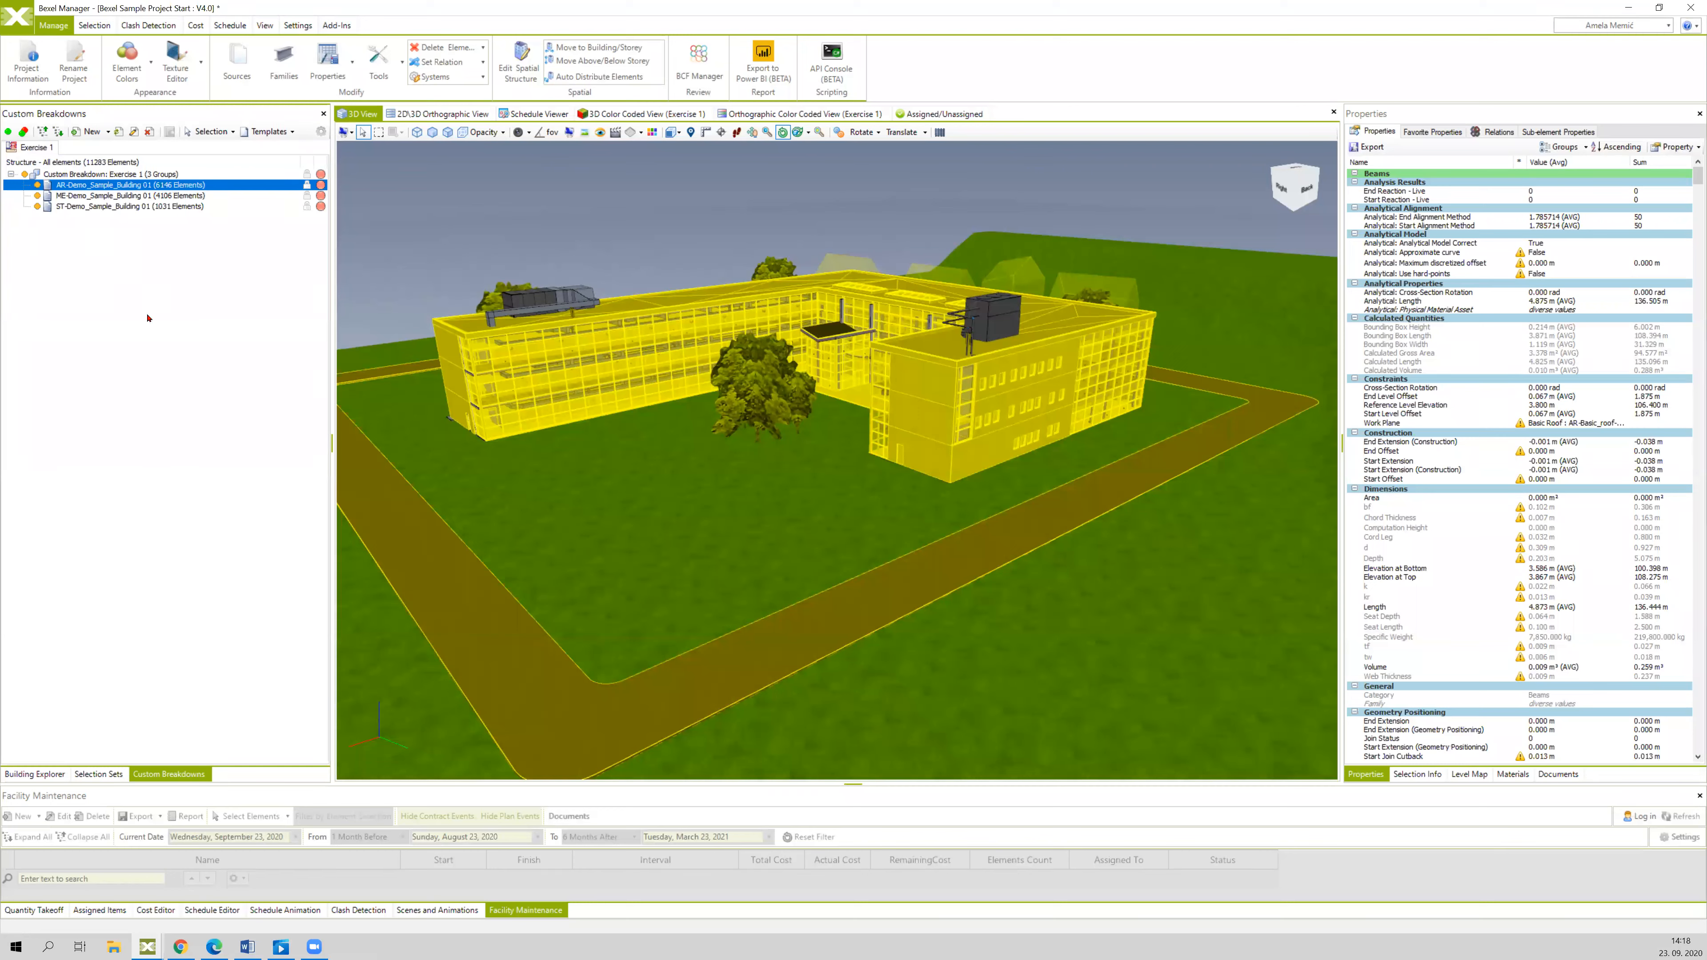
left_click(59, 773)
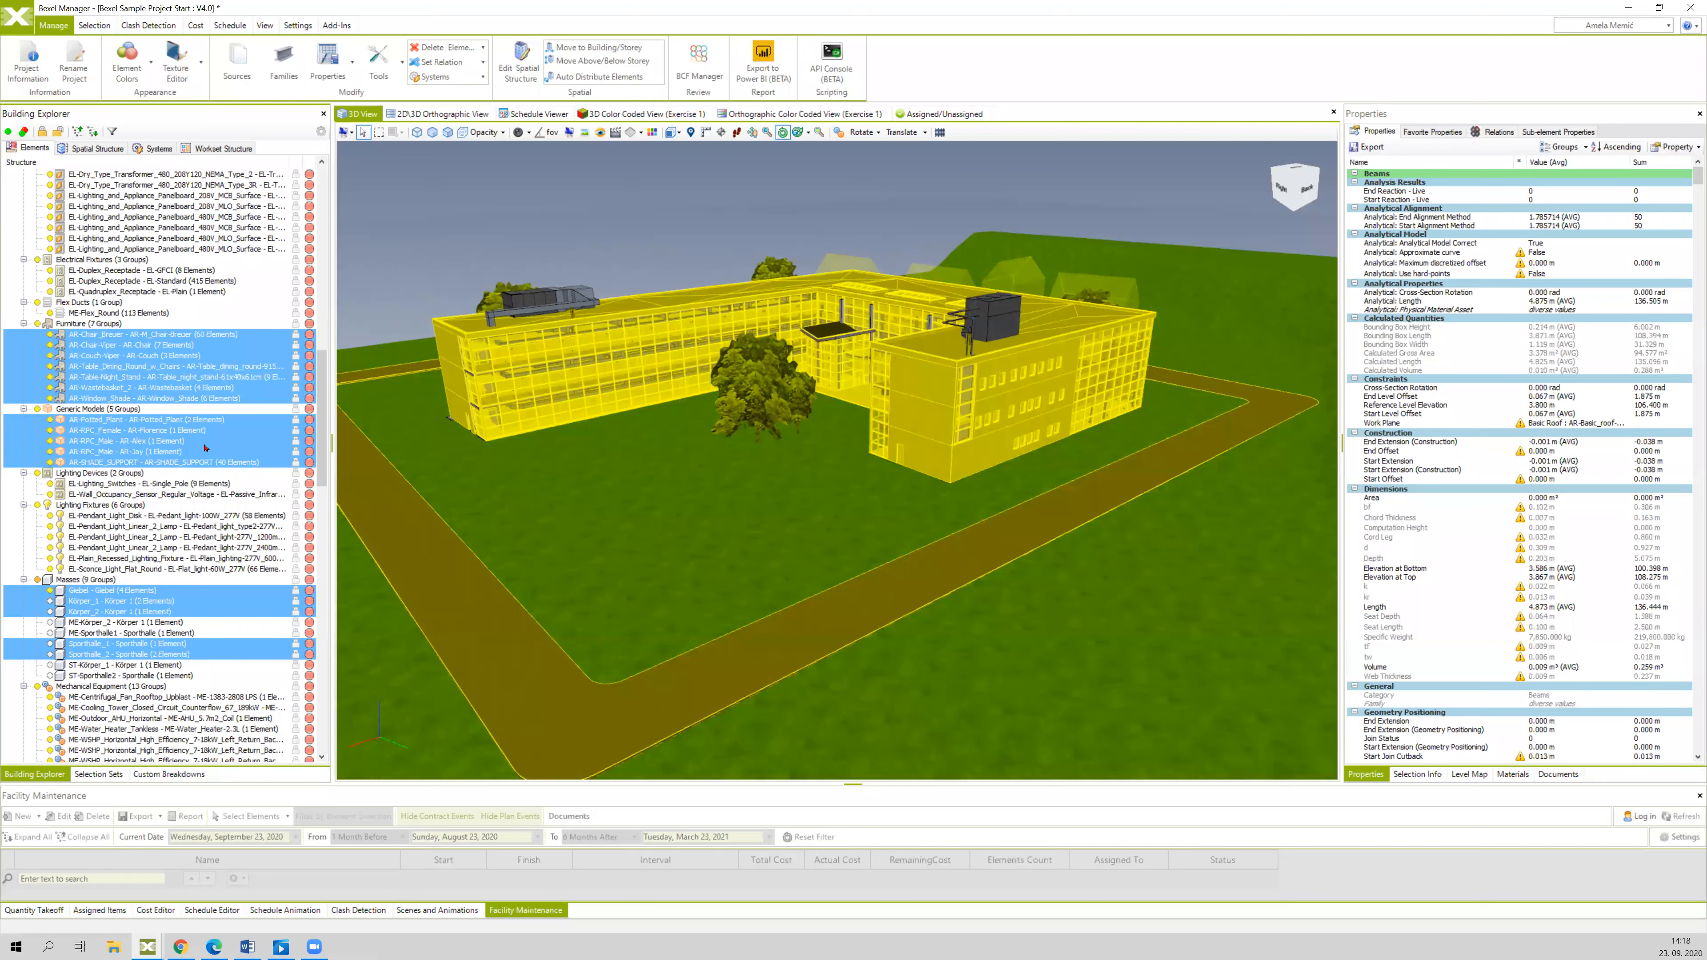
scroll(205, 447, "down", 14)
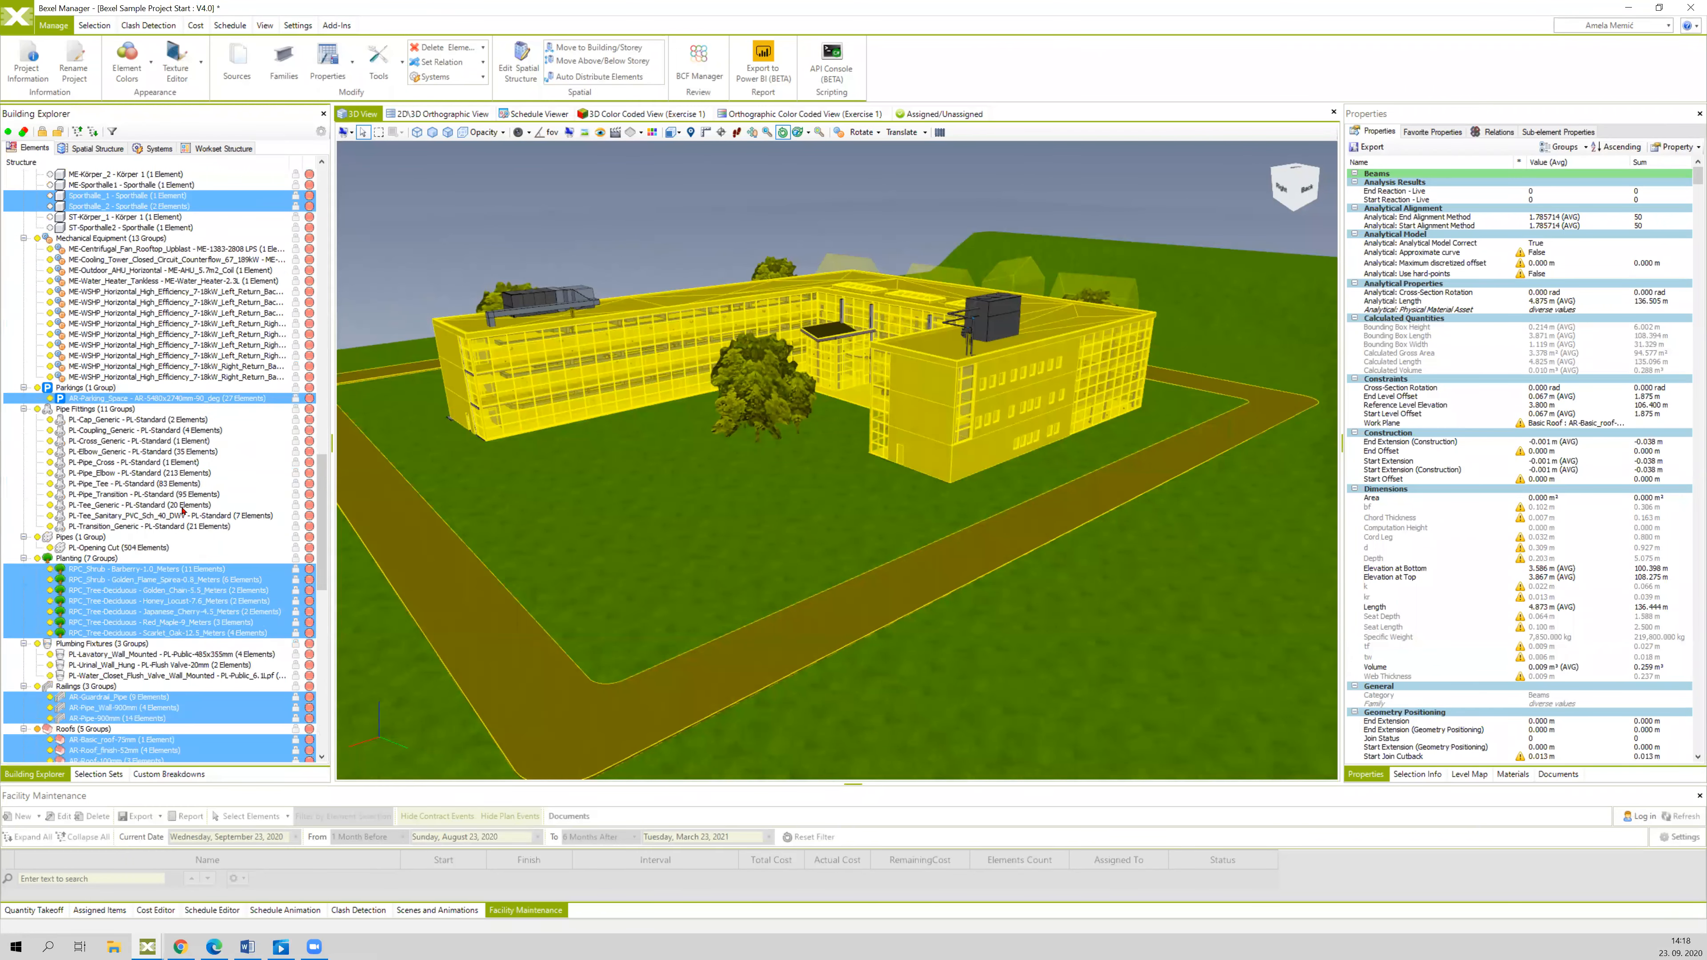
left_click_drag(322, 578, 321, 656)
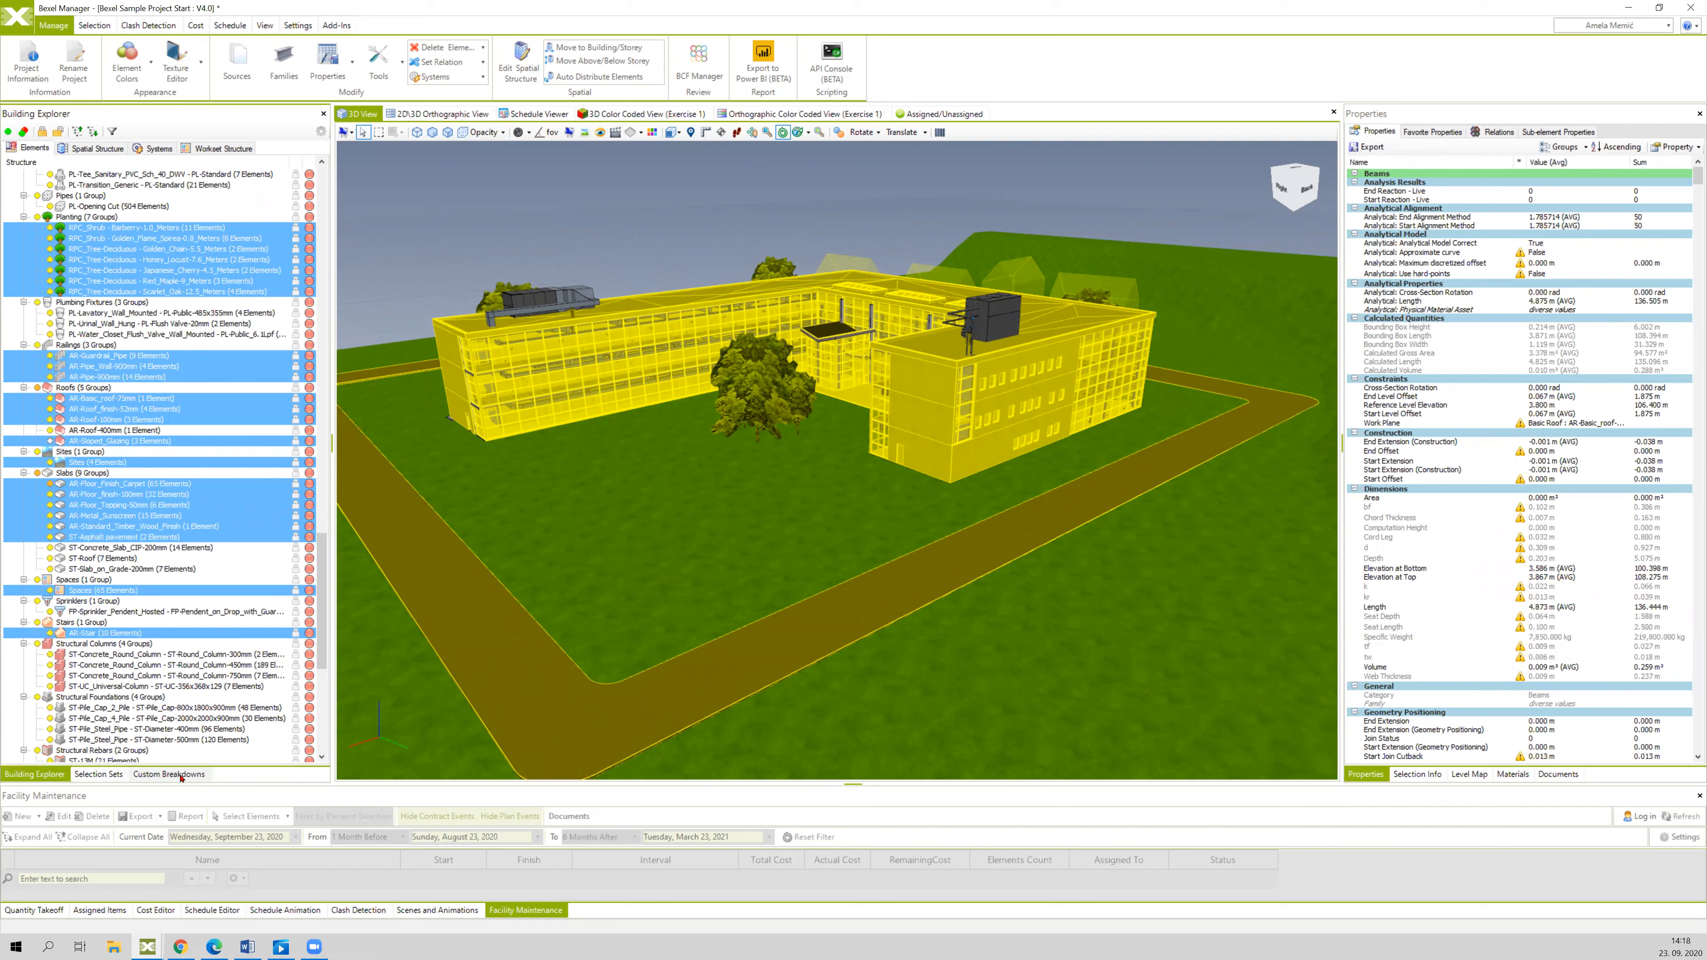
left_click(98, 773)
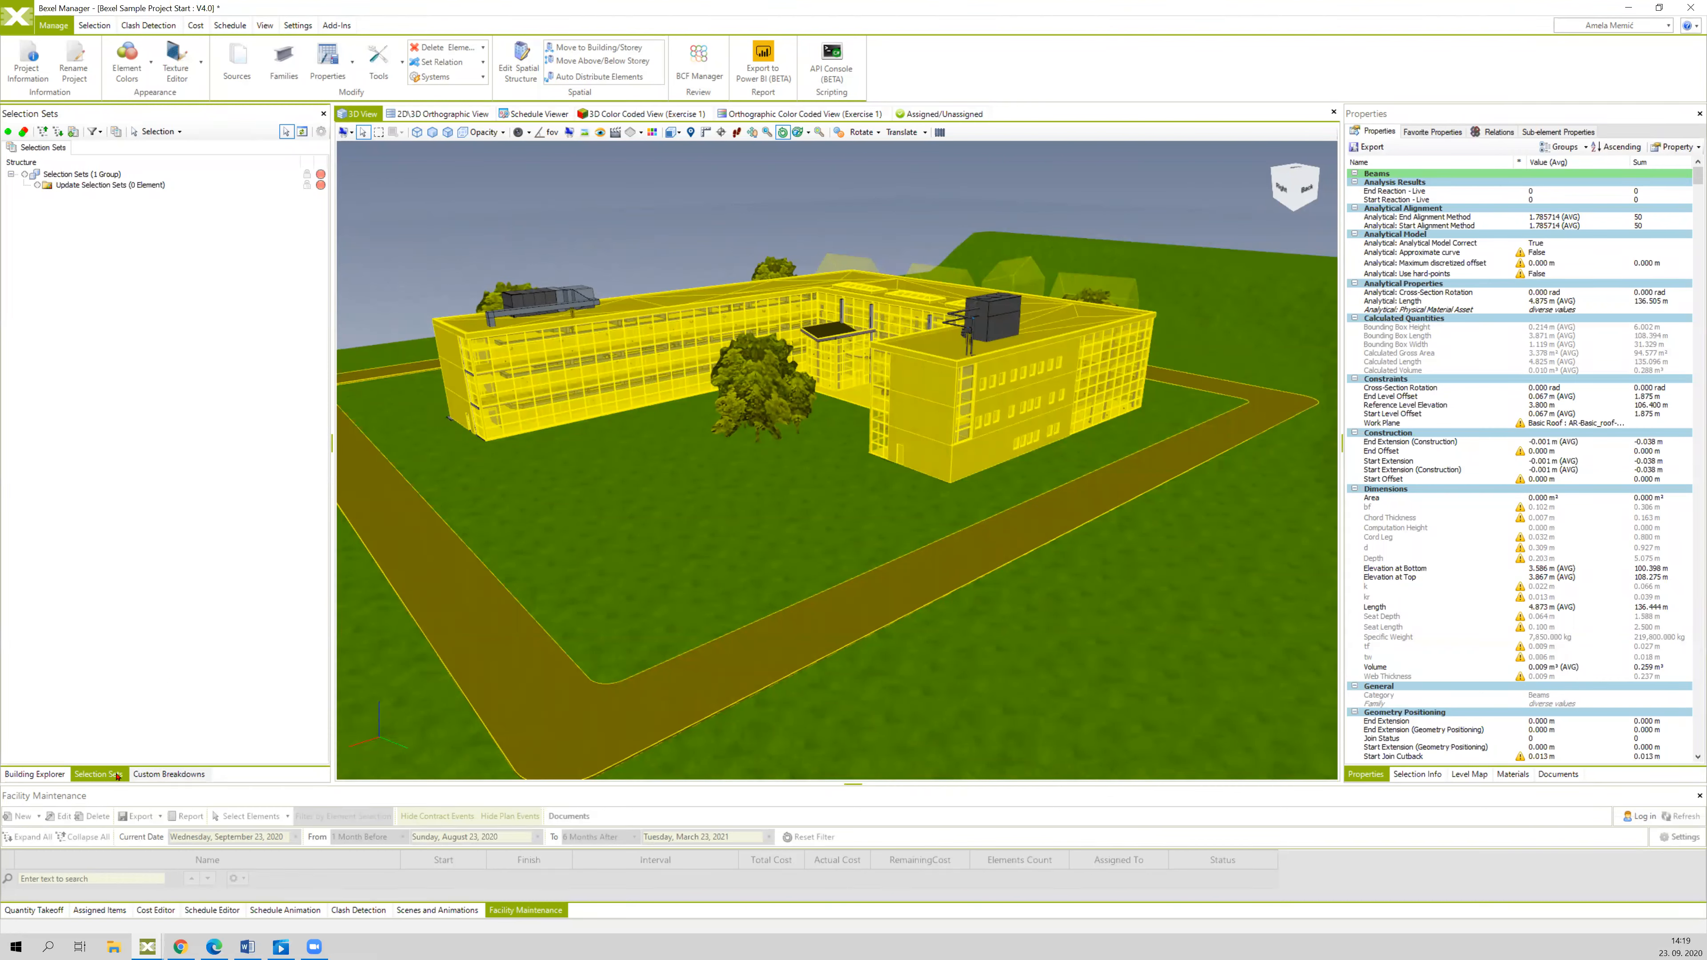
left_click(150, 774)
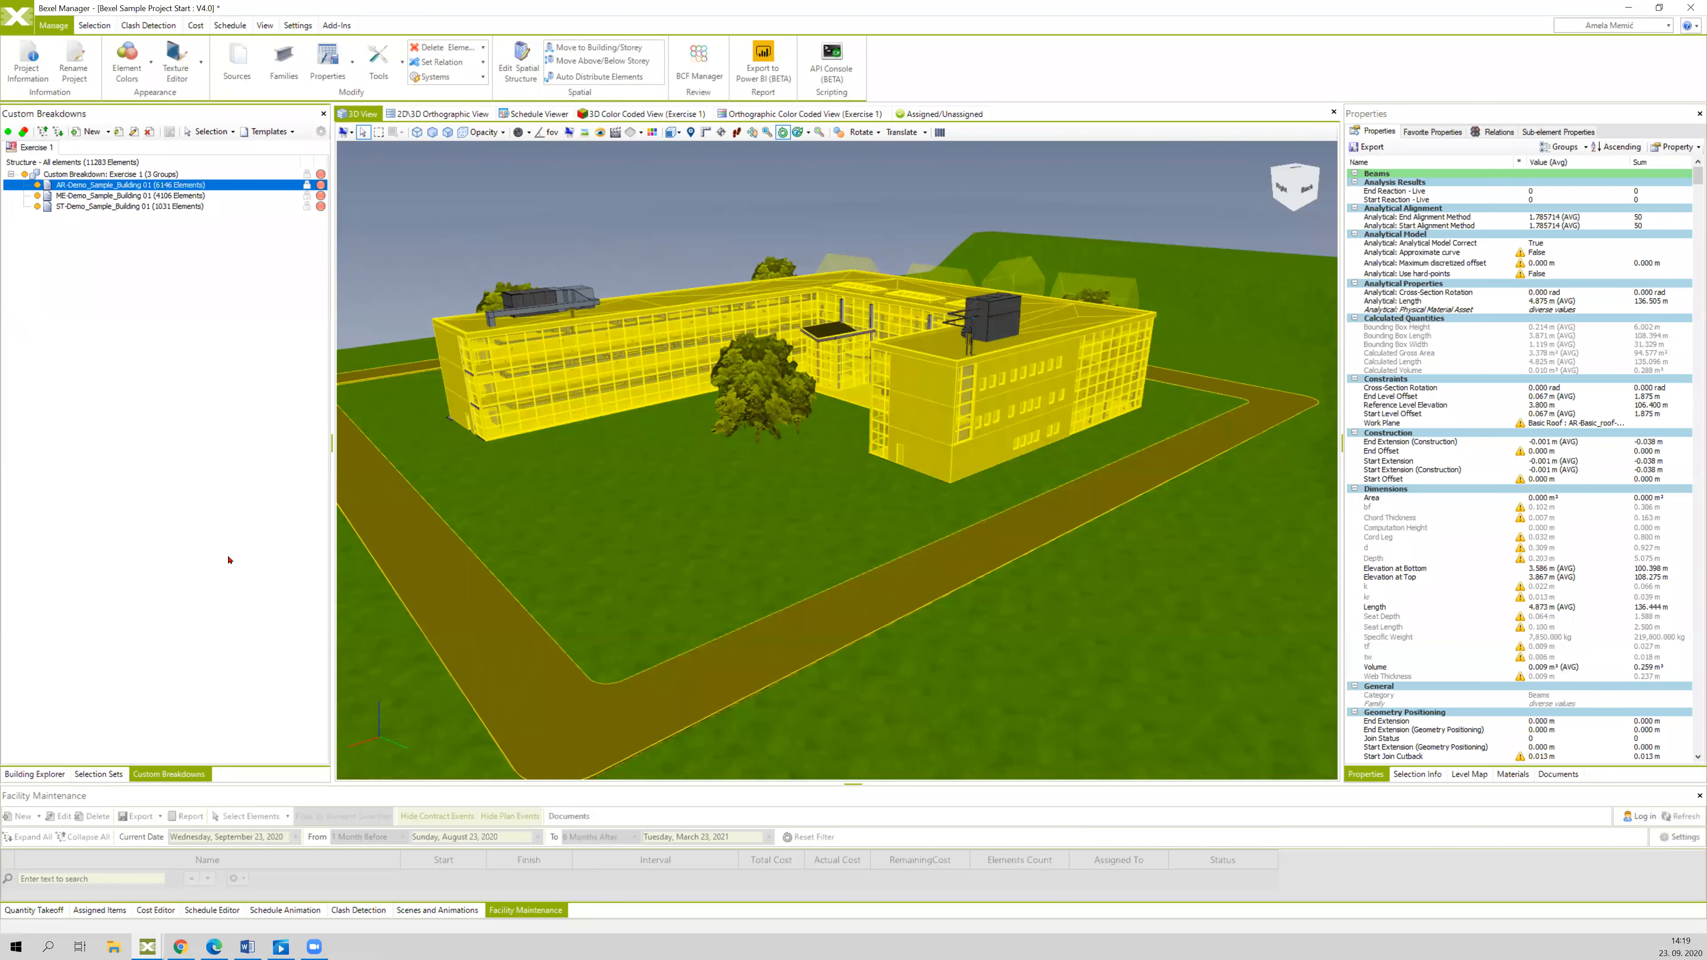
- View the building from higher up and compare the elements of the ME, ST and AR groups again
middle_click_drag(708, 193, 477, 230)
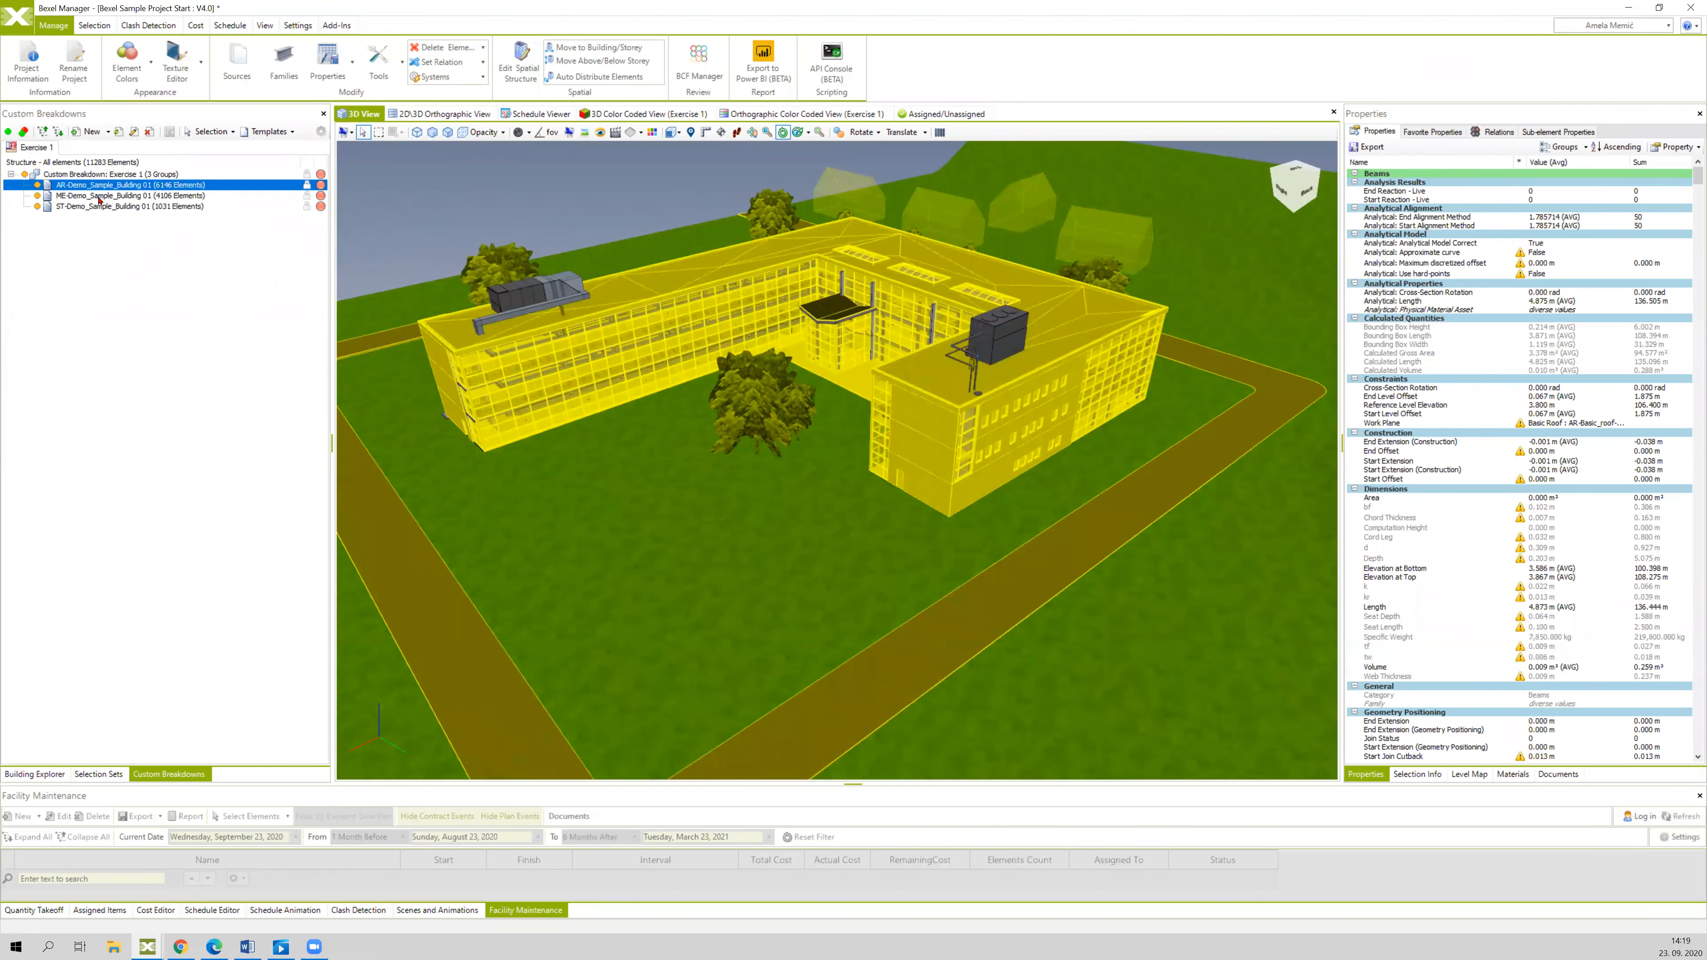
left_click(120, 195)
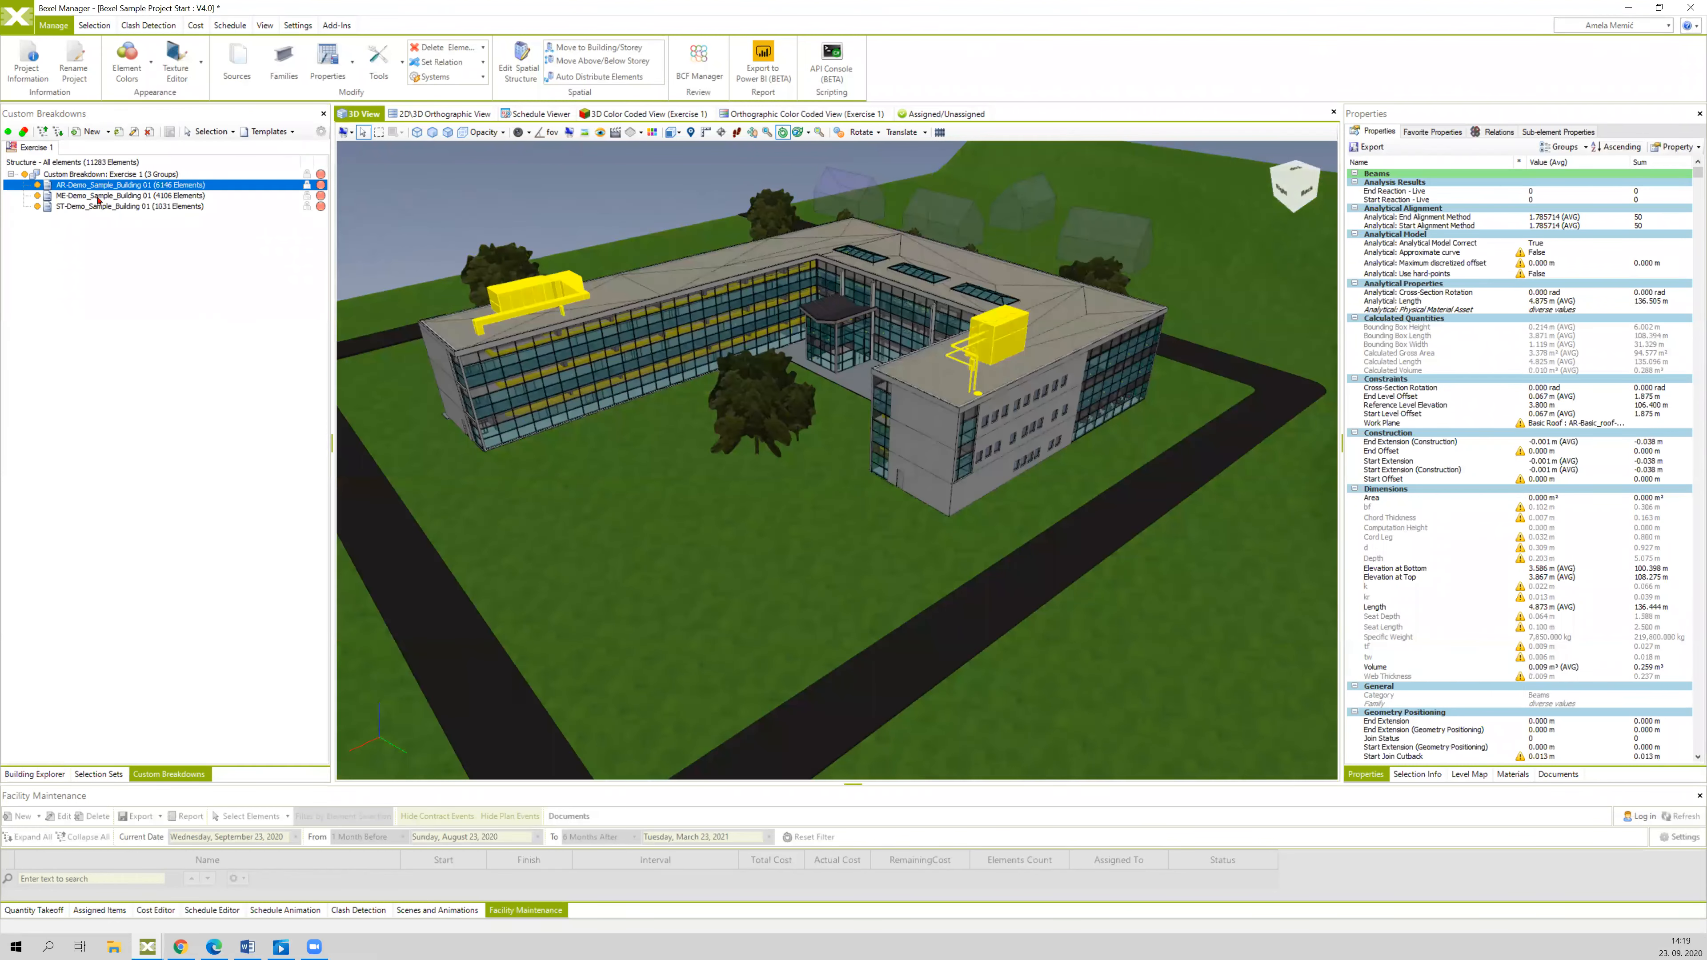
left_click(121, 207)
left_click(123, 196)
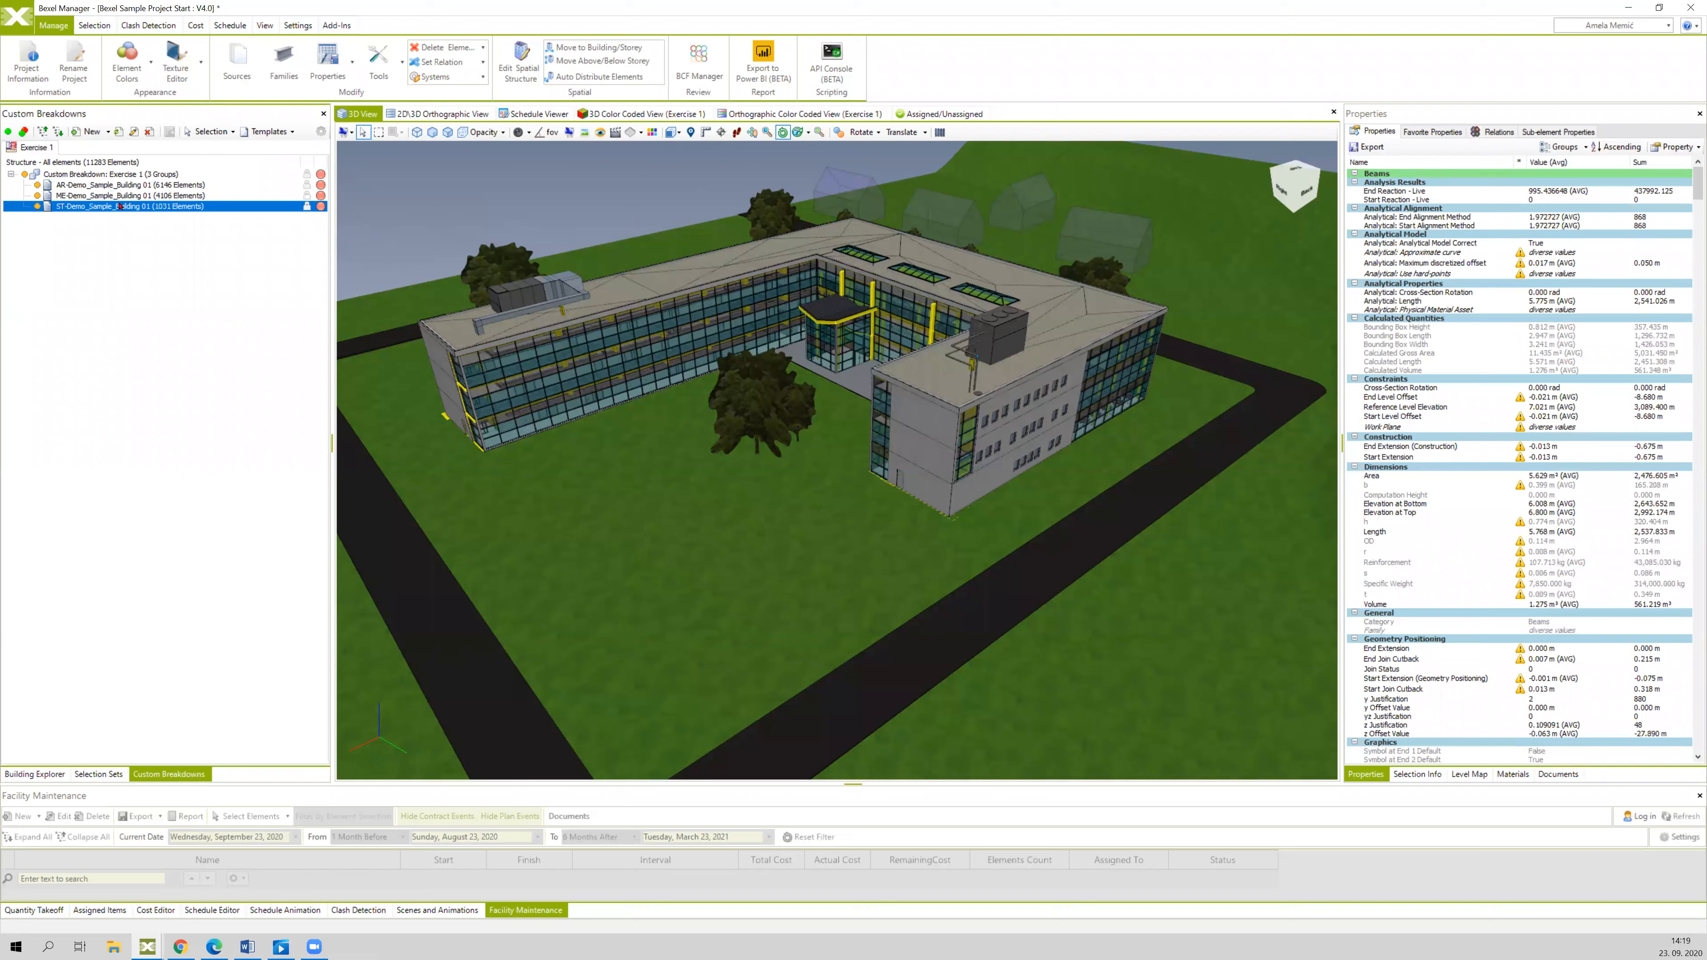
left_click(128, 185)
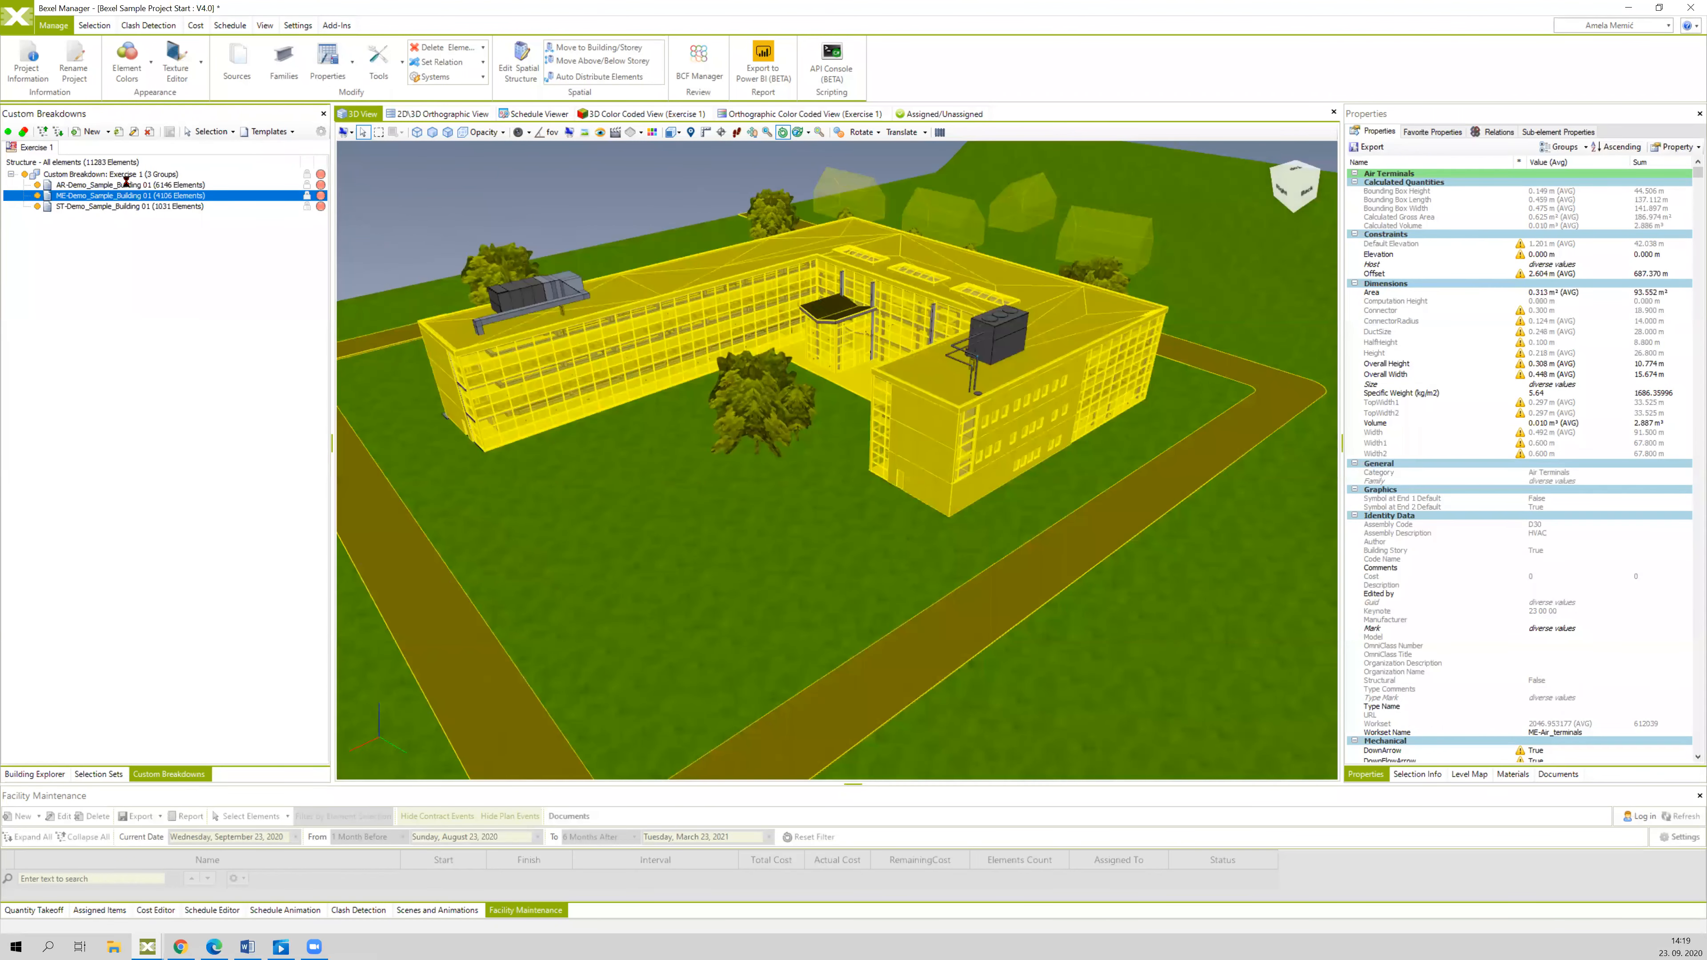
- Isolate the elements of the ST-Demo_Sample_Building 01 group, view the structure from several sides, and clear the selection
left_click(116, 208)
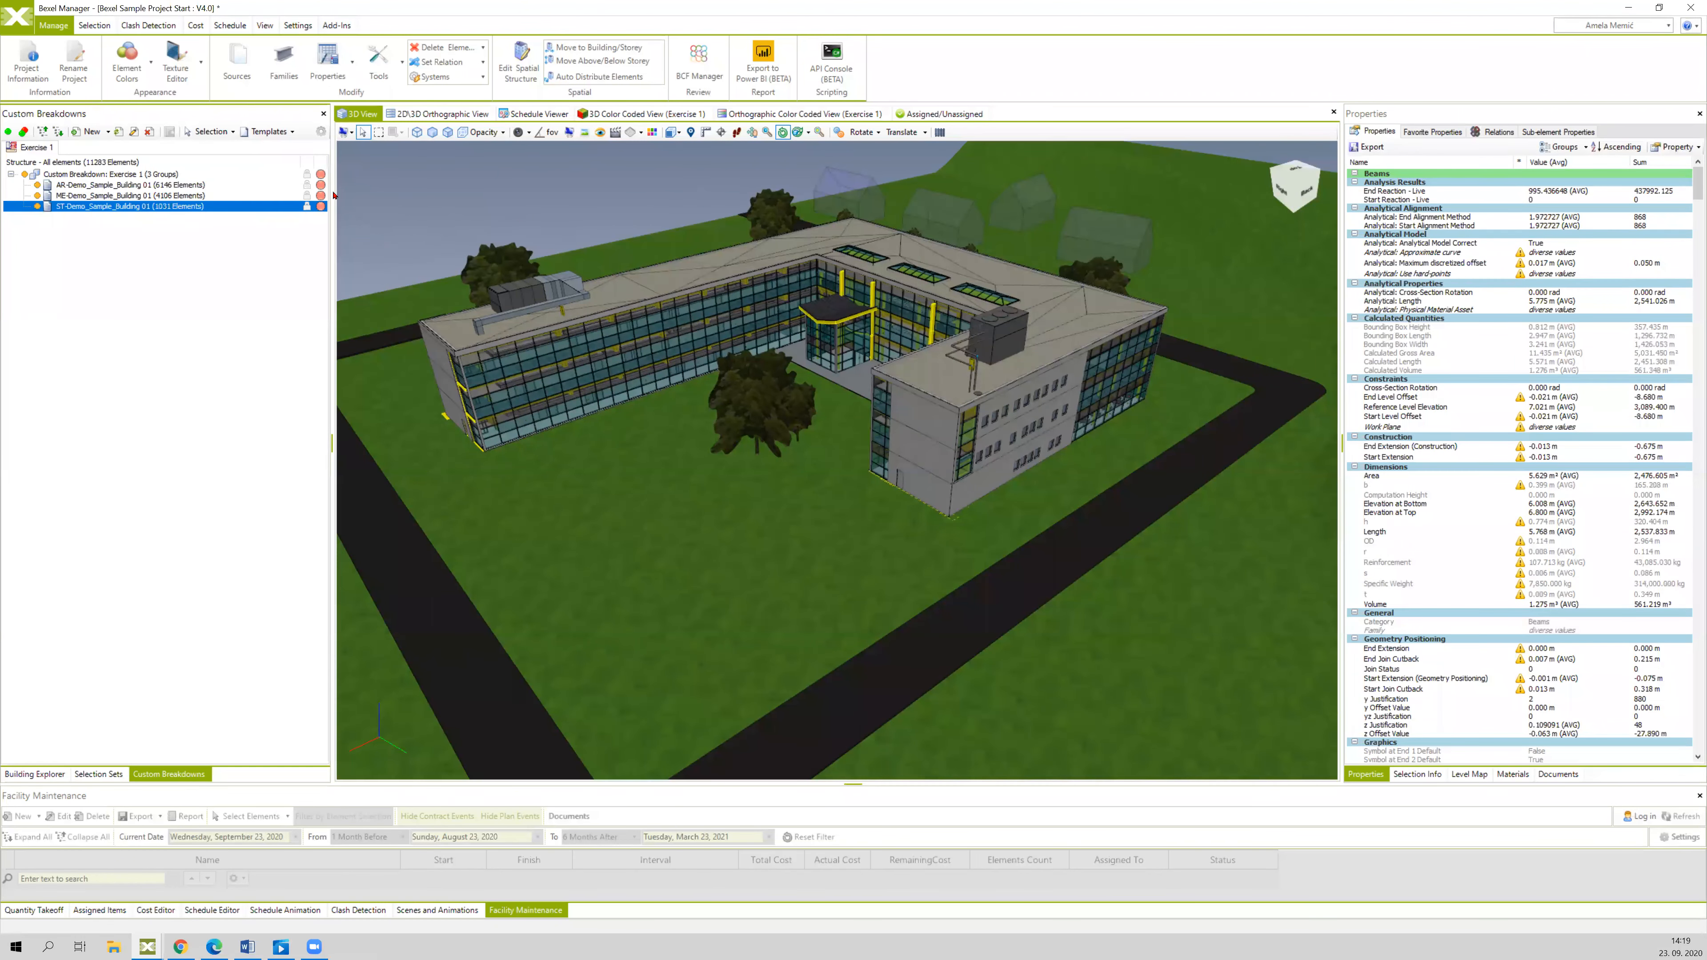
right_click(438, 188)
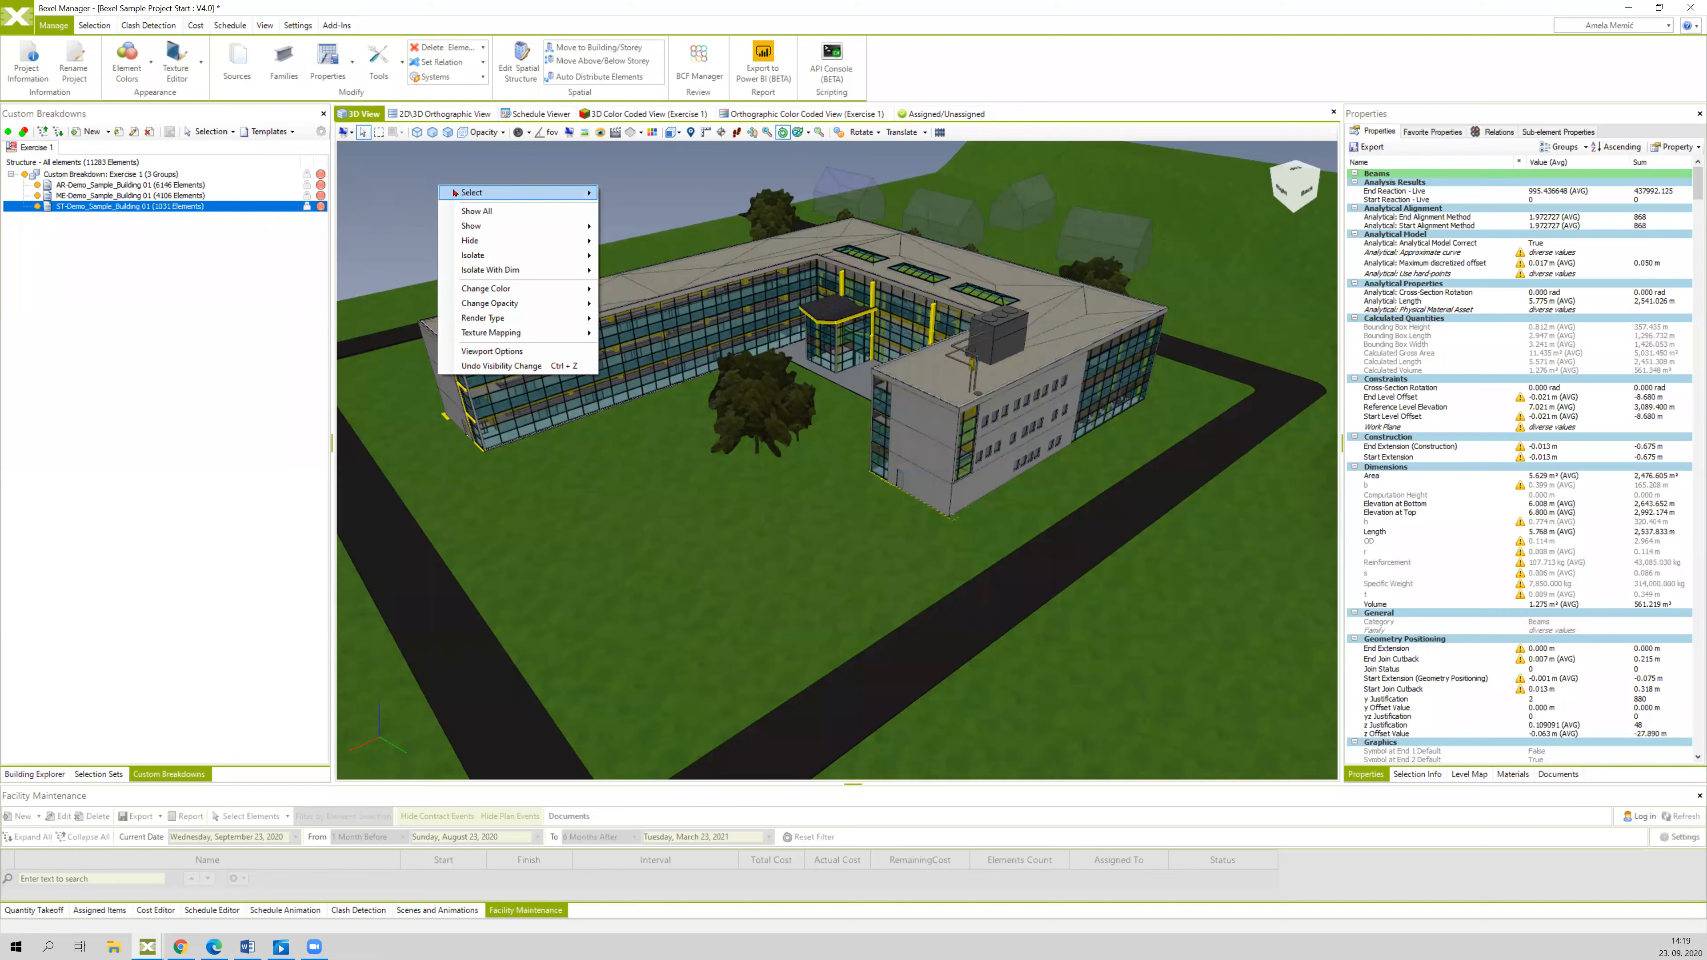
mouse_move(467, 195)
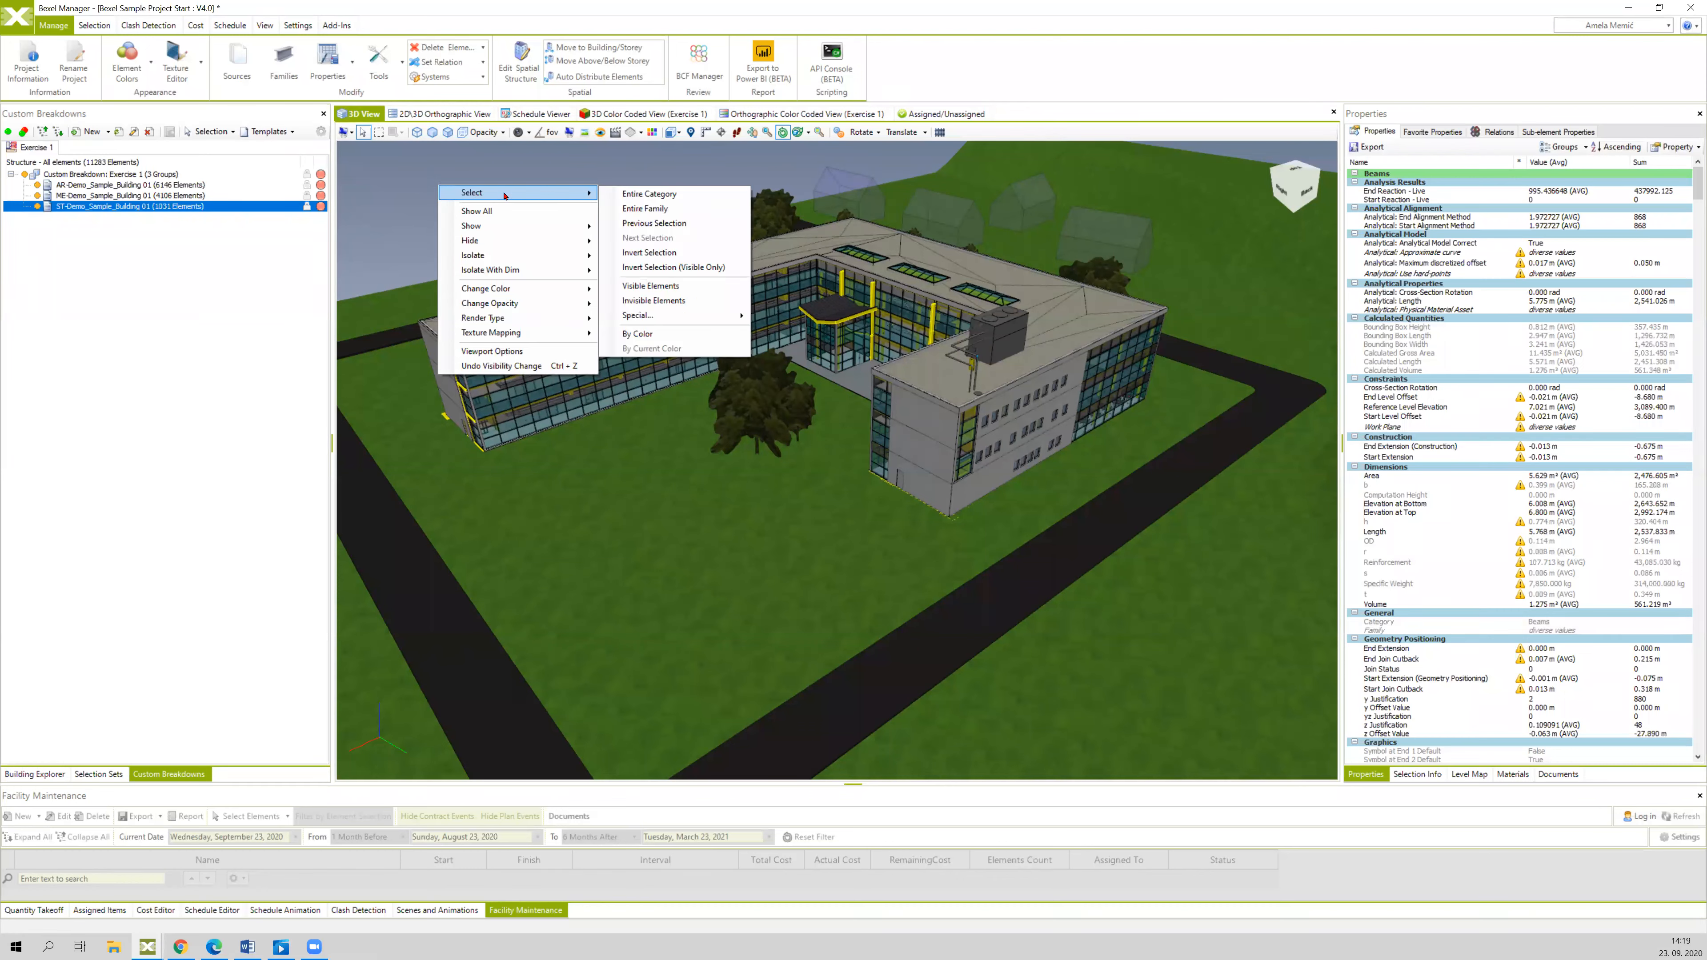
mouse_move(485, 259)
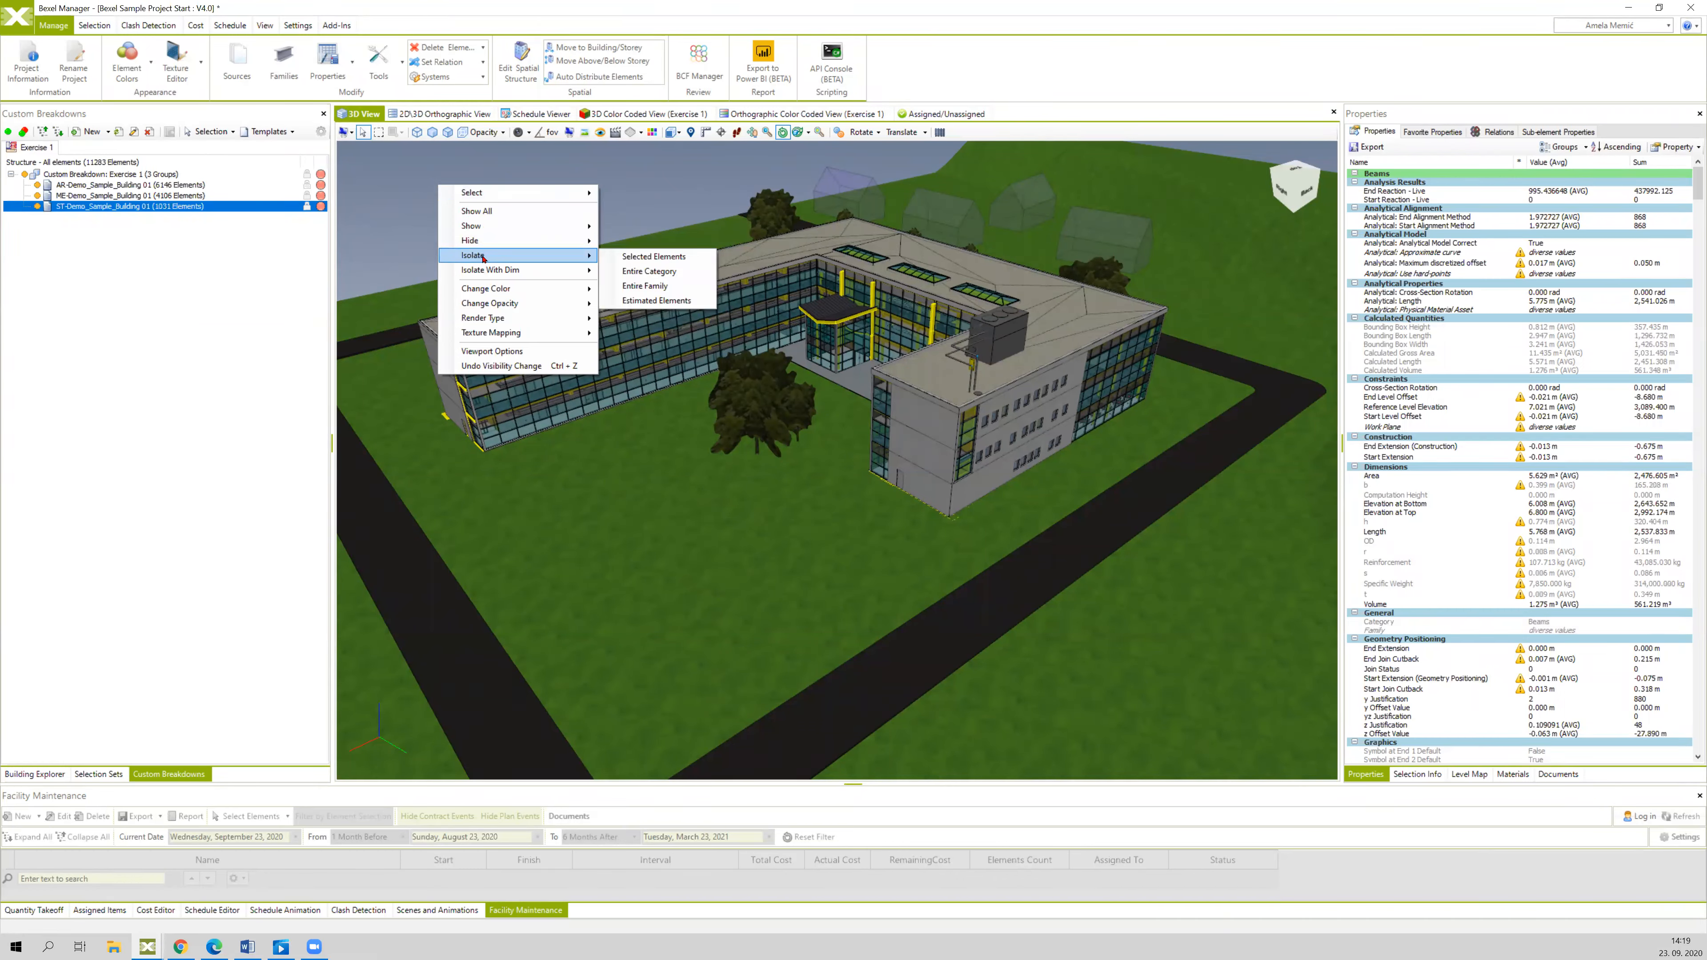
left_click(629, 256)
left_click_drag(557, 231, 423, 252)
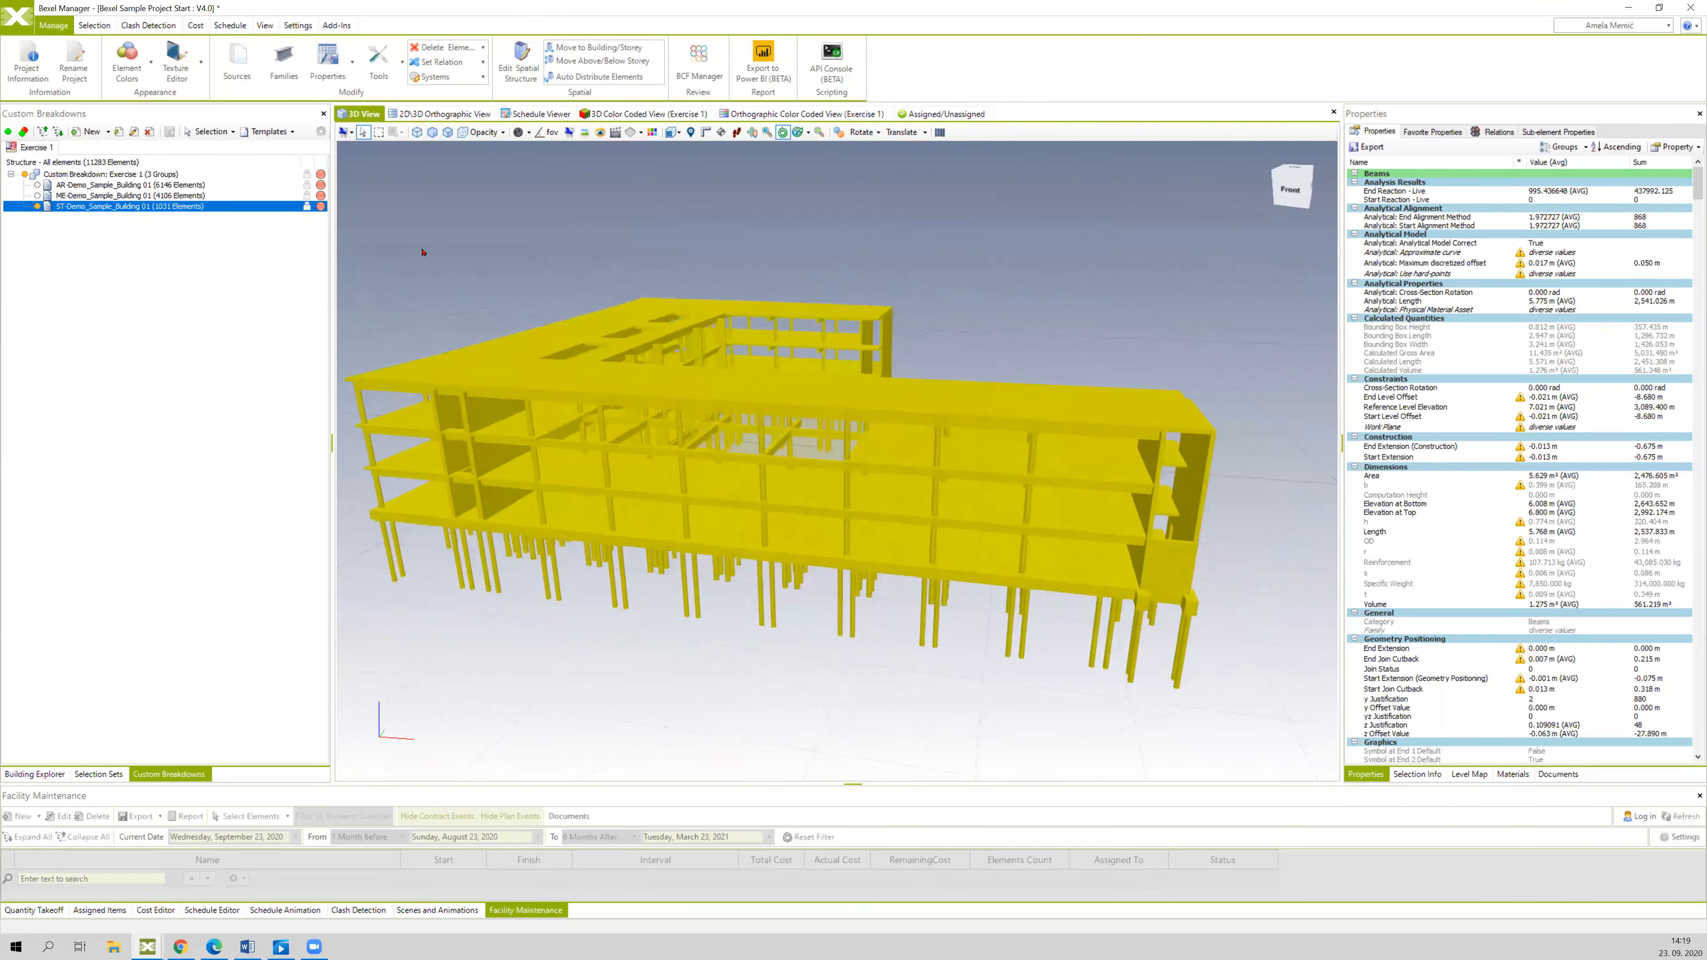
left_click_drag(571, 257, 541, 255)
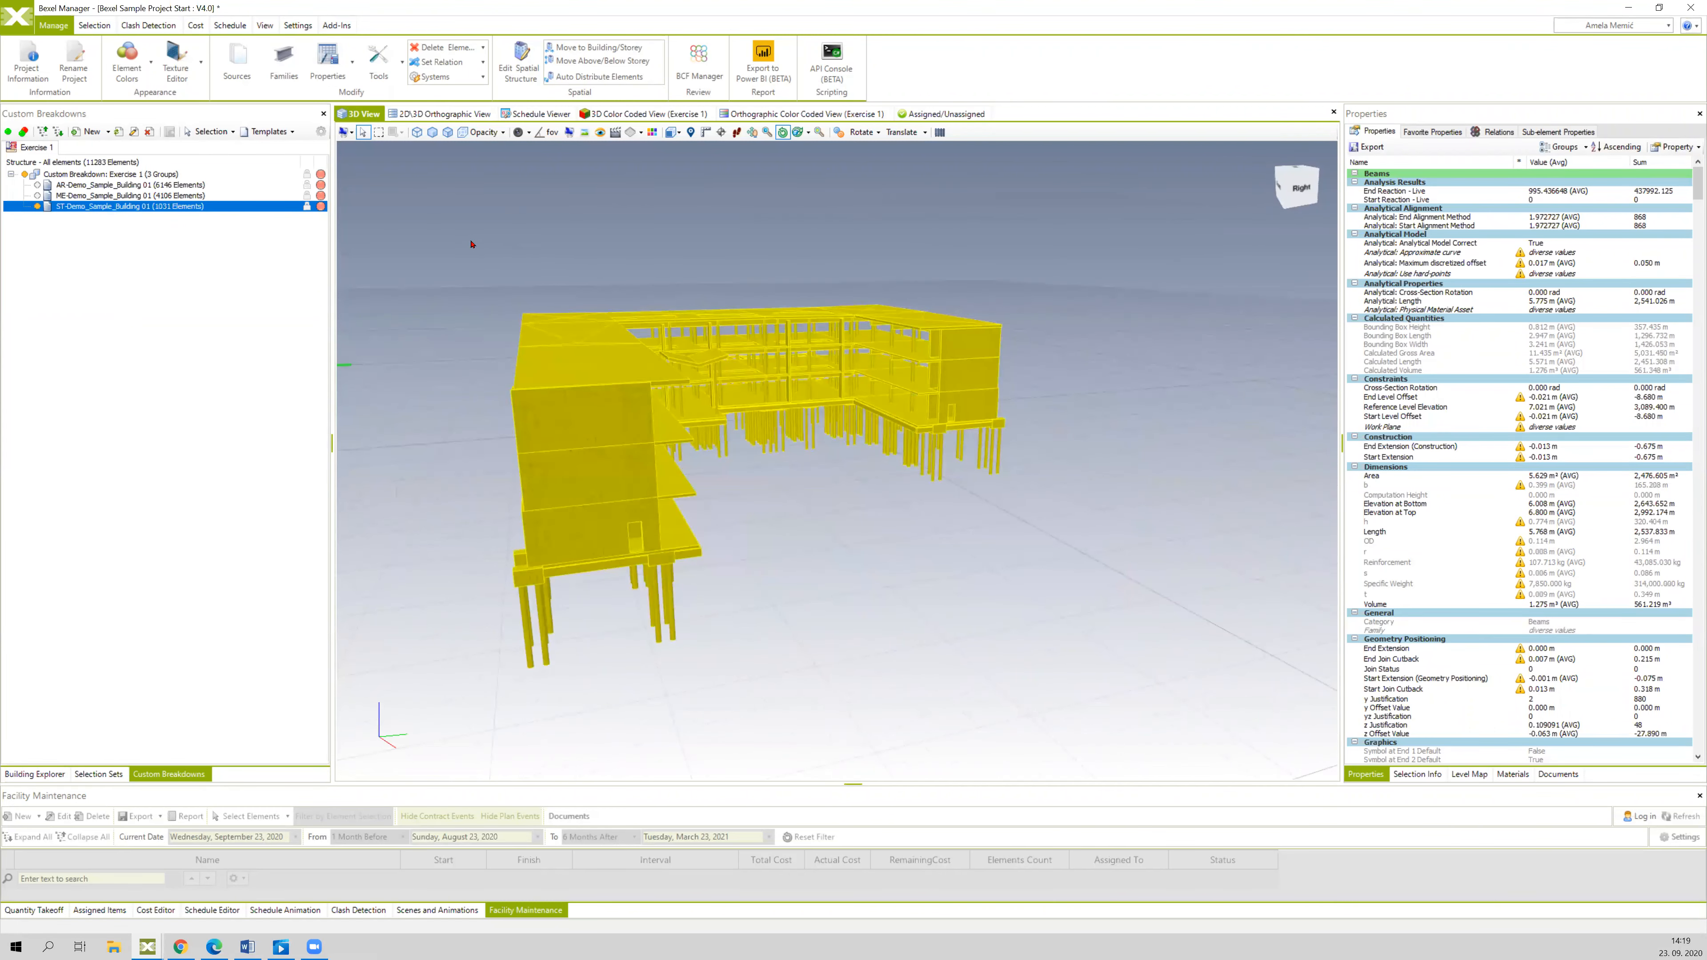
left_click_drag(519, 256, 483, 254)
left_click(486, 255)
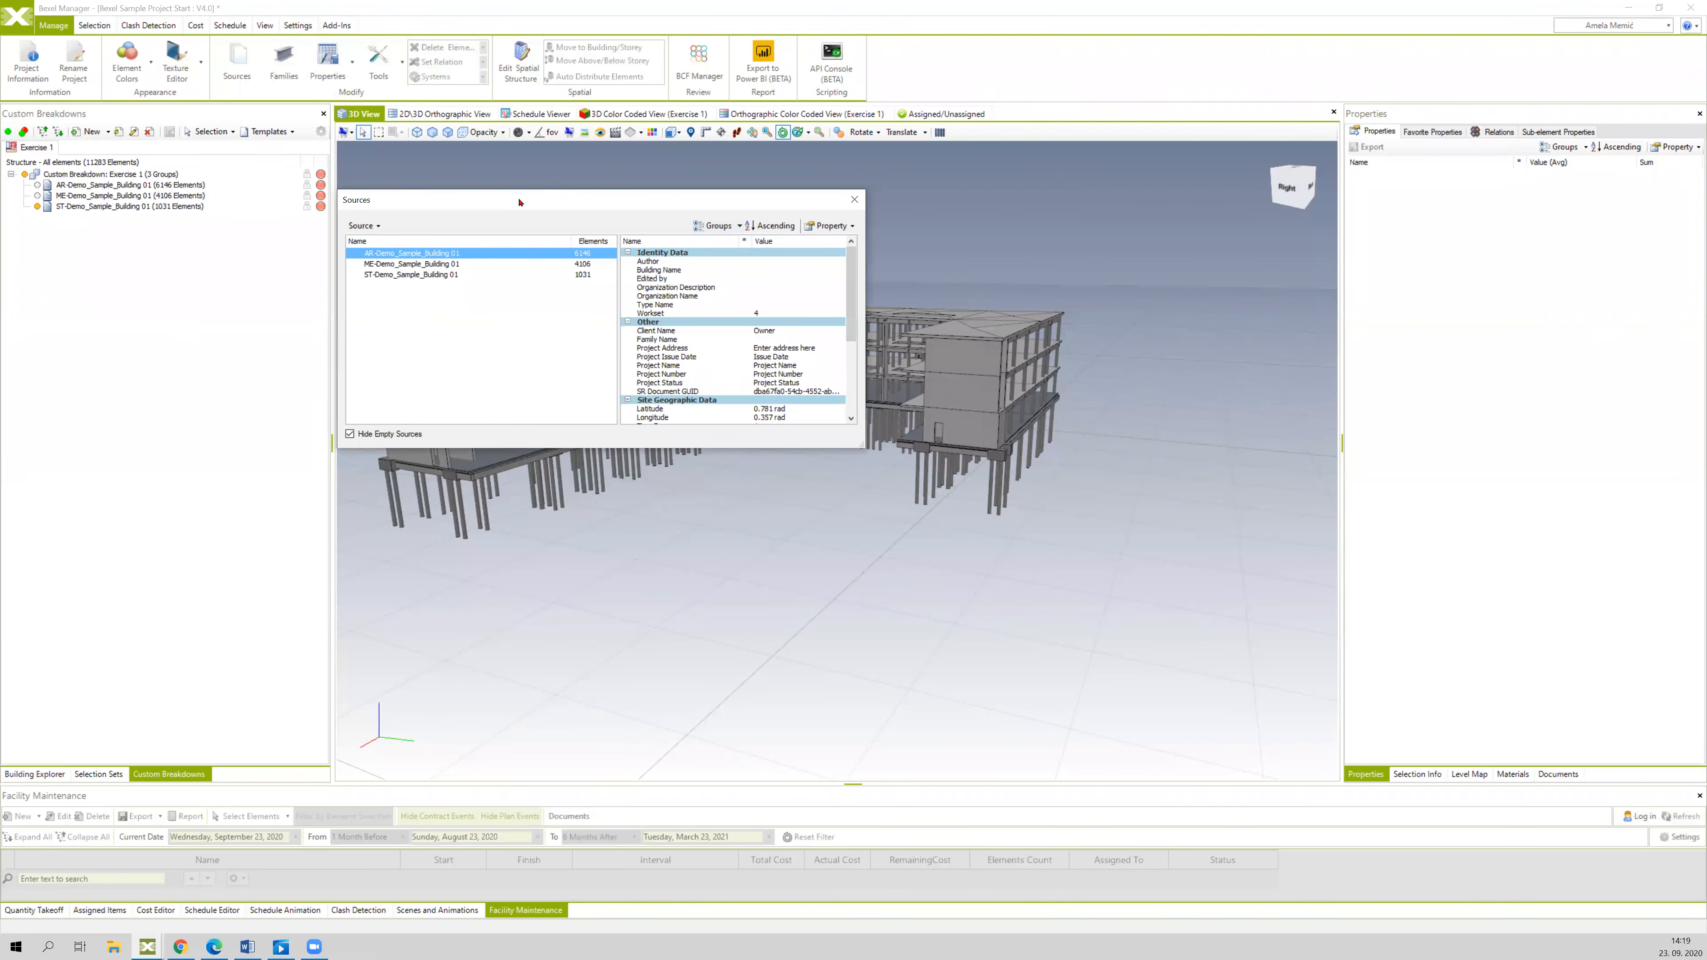
- Review the project's AR, ME and ST source files in the Sources window and close it
left_click_drag(564, 200, 615, 194)
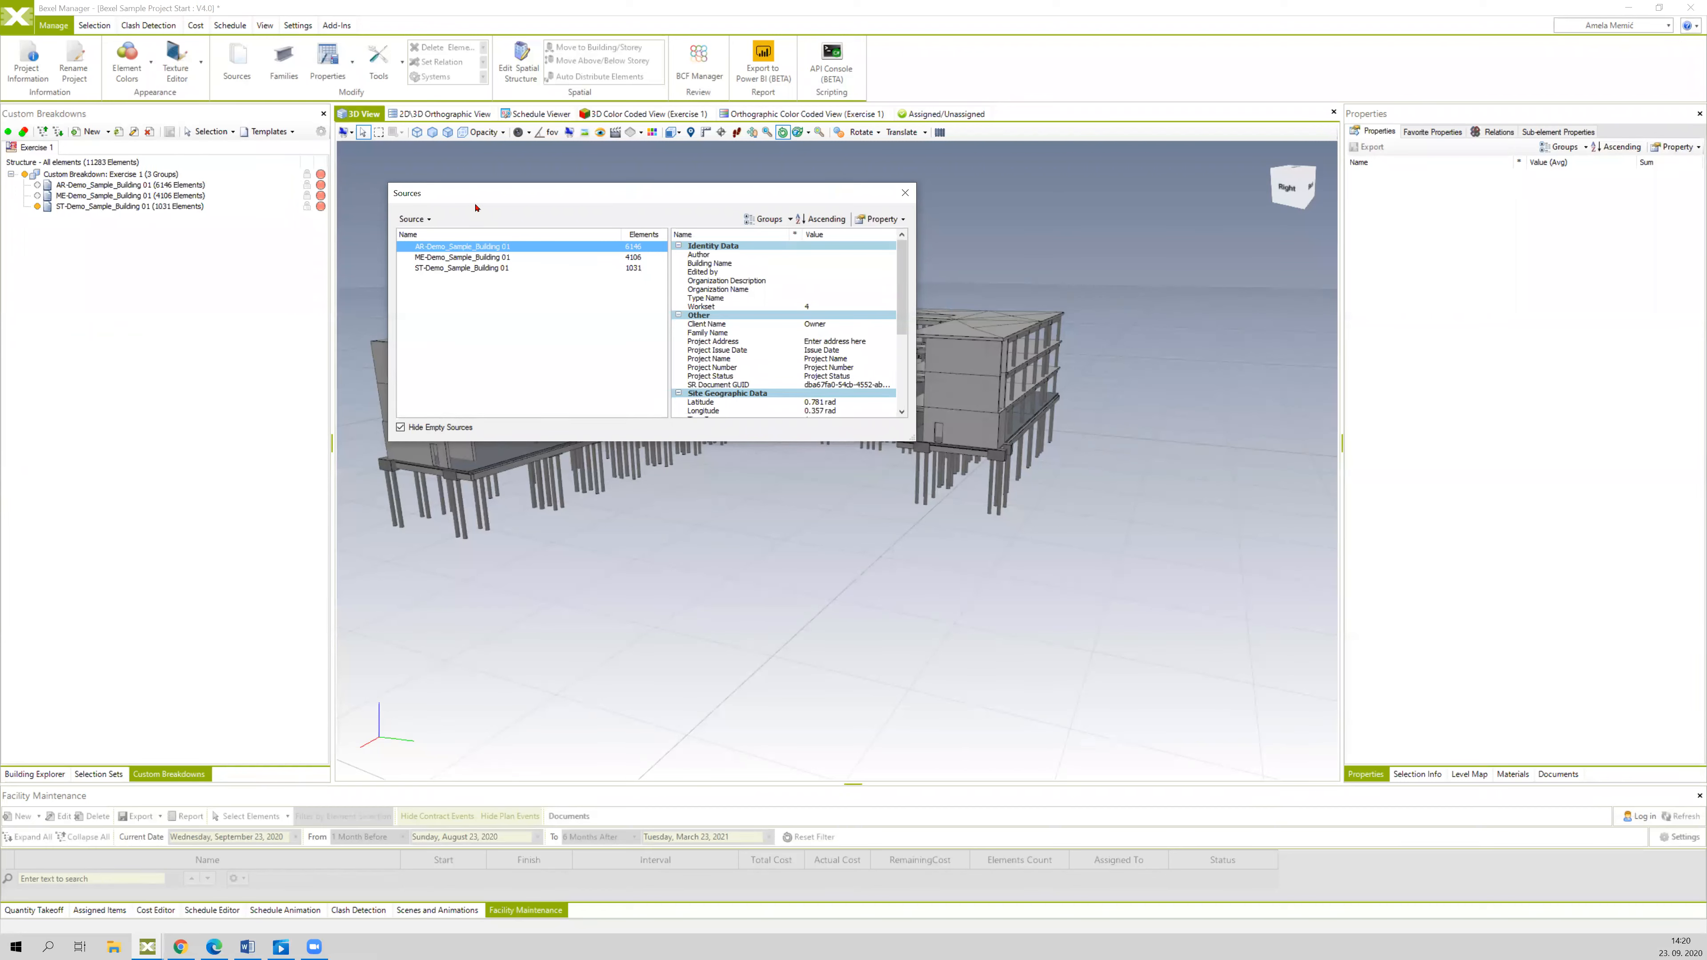
left_click_drag(480, 194, 405, 167)
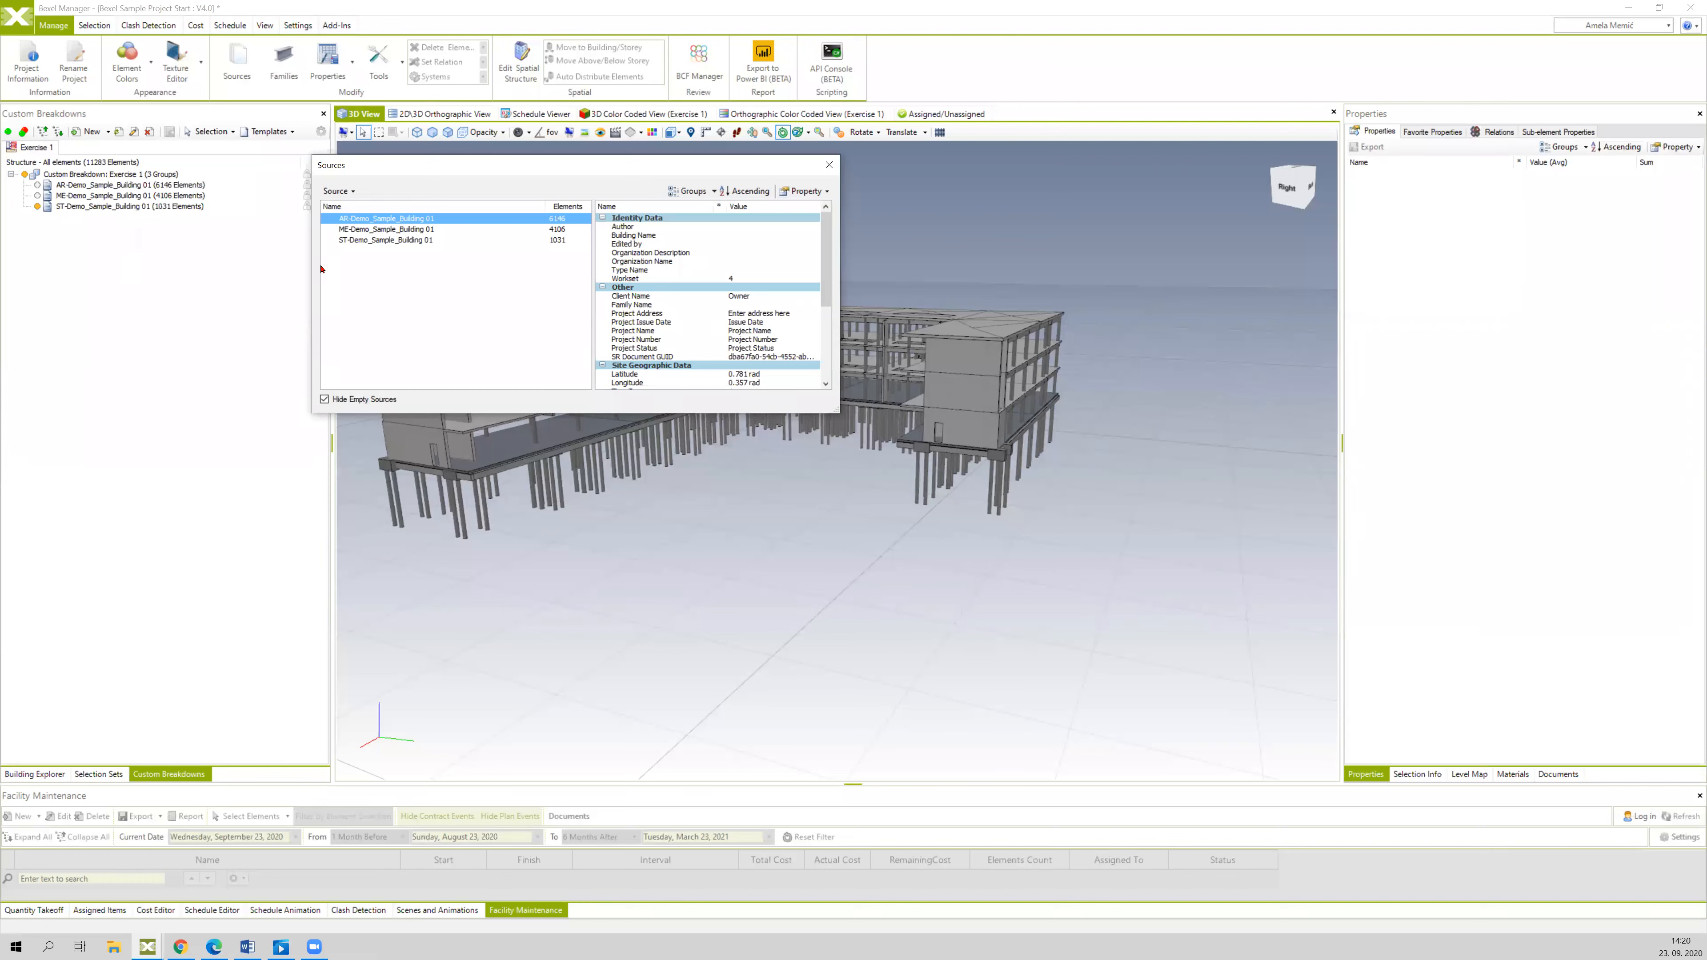
left_click(828, 165)
- Show the elements of the ME and AR groups again and view the complete building
left_click(37, 195)
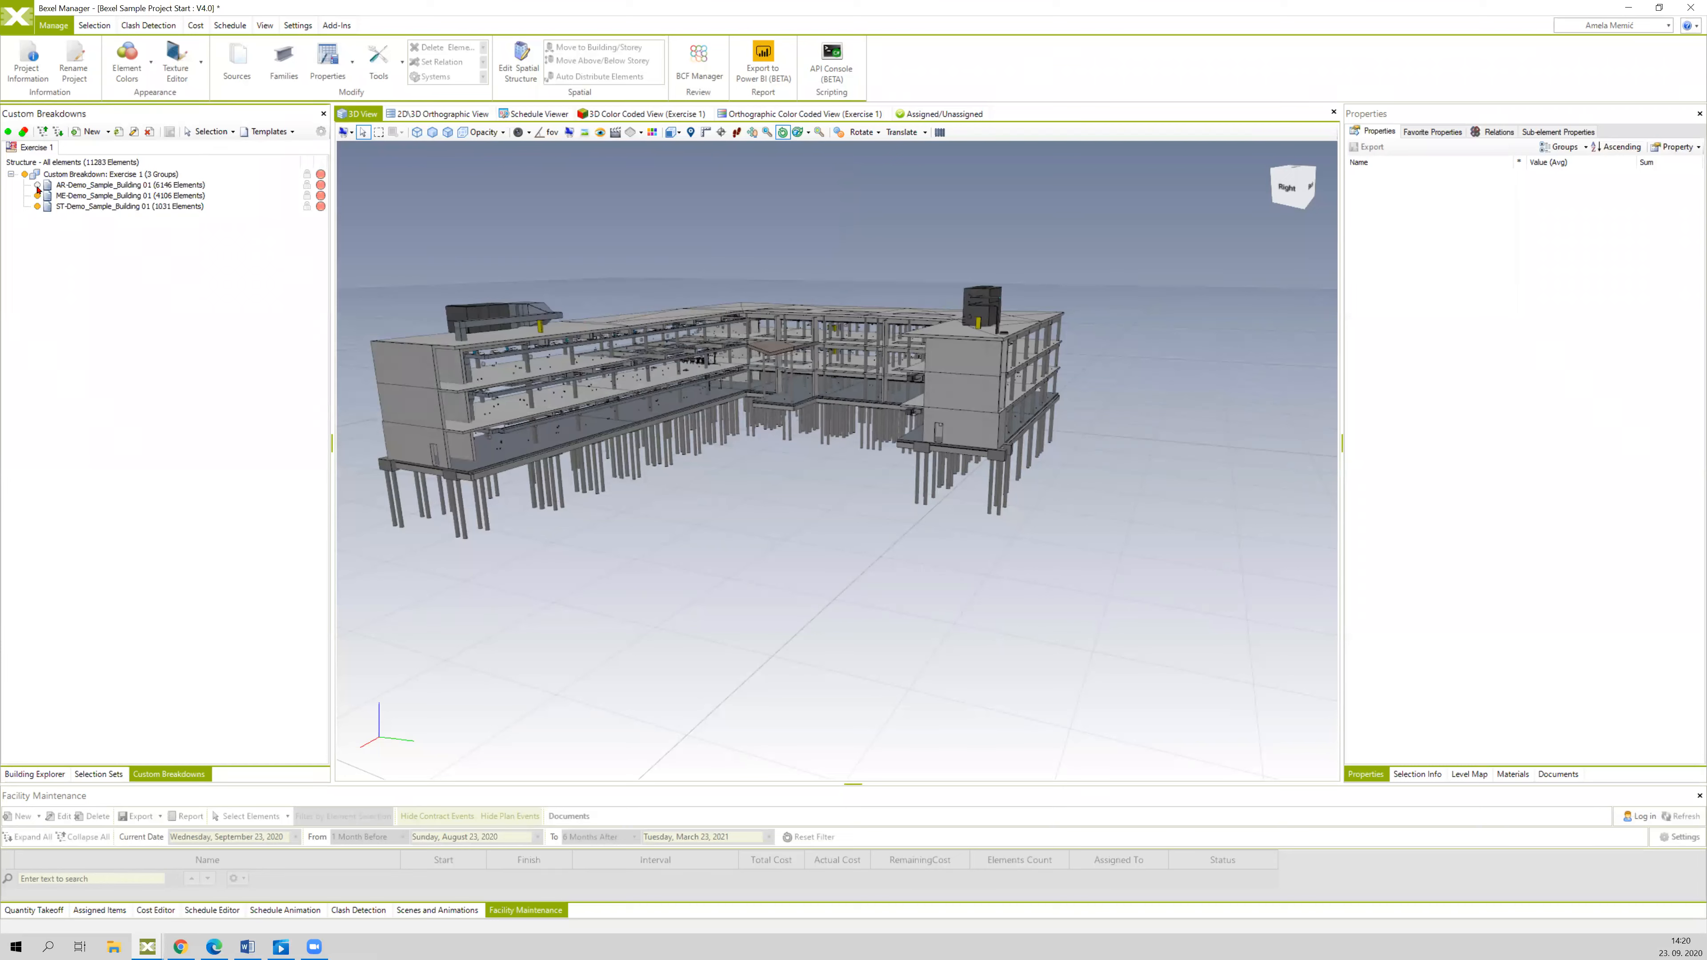
left_click(38, 186)
mouse_move(611, 254)
left_mouse_down()
mouse_move(587, 256)
mouse_move(605, 247)
left_mouse_up()
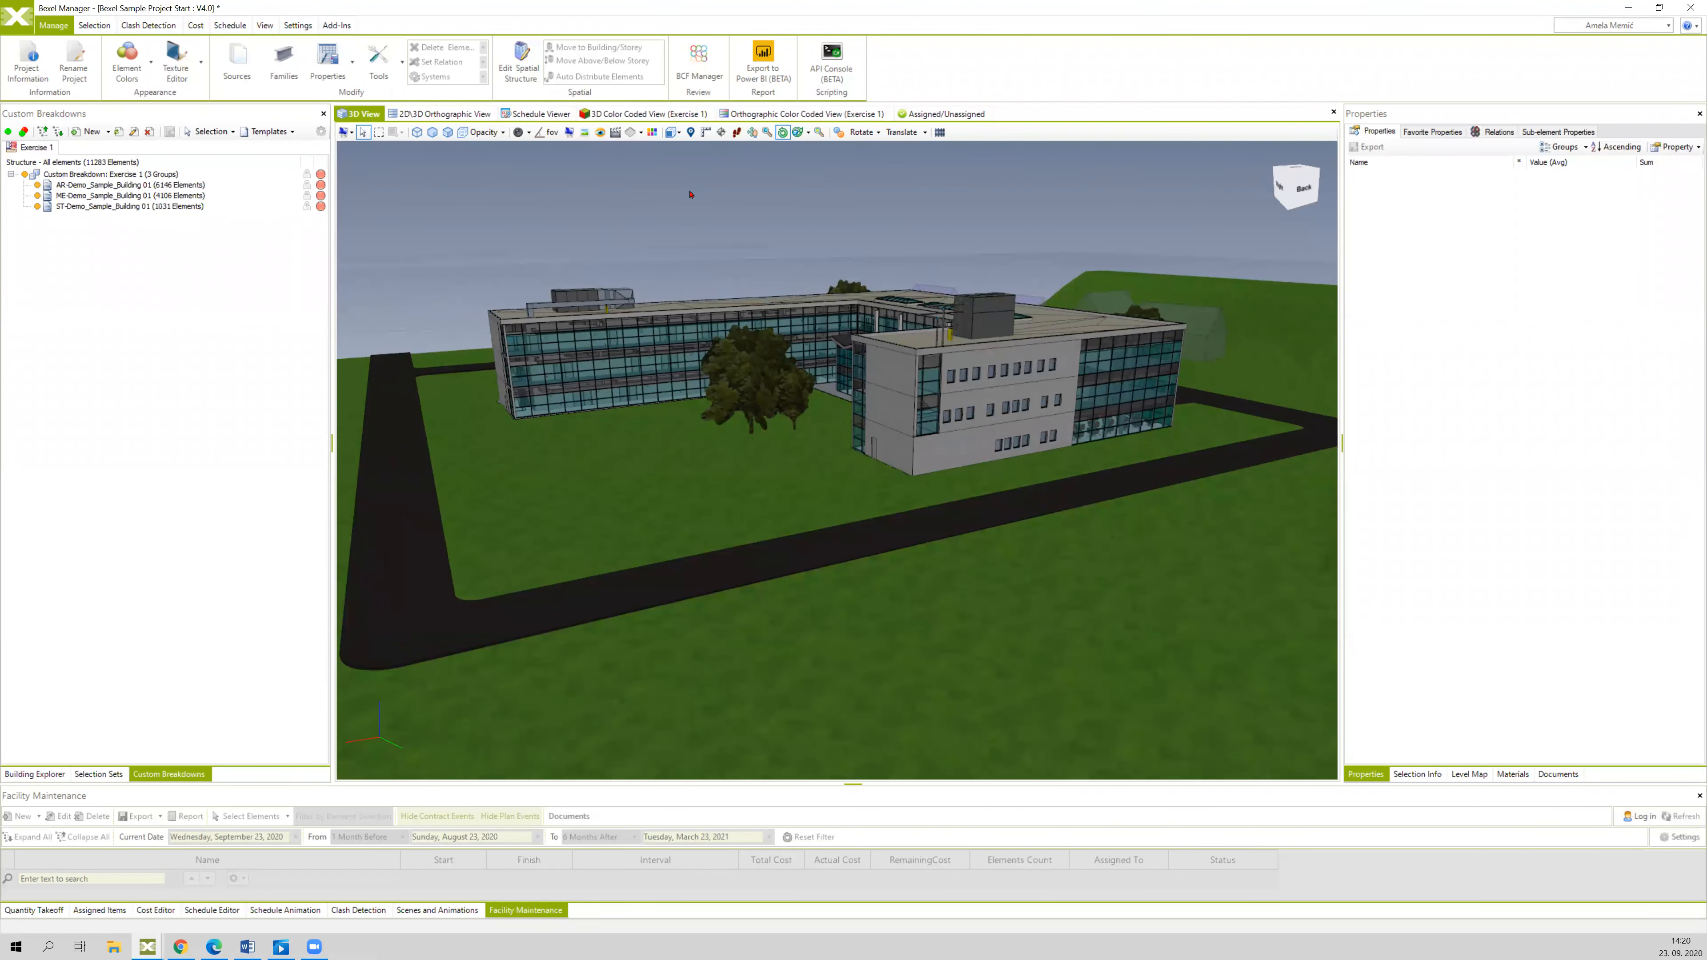
- Select the ST-Demo_Sample_Building 01 group and examine its highlighted elements within the complete building from several sides
left_click(80, 207)
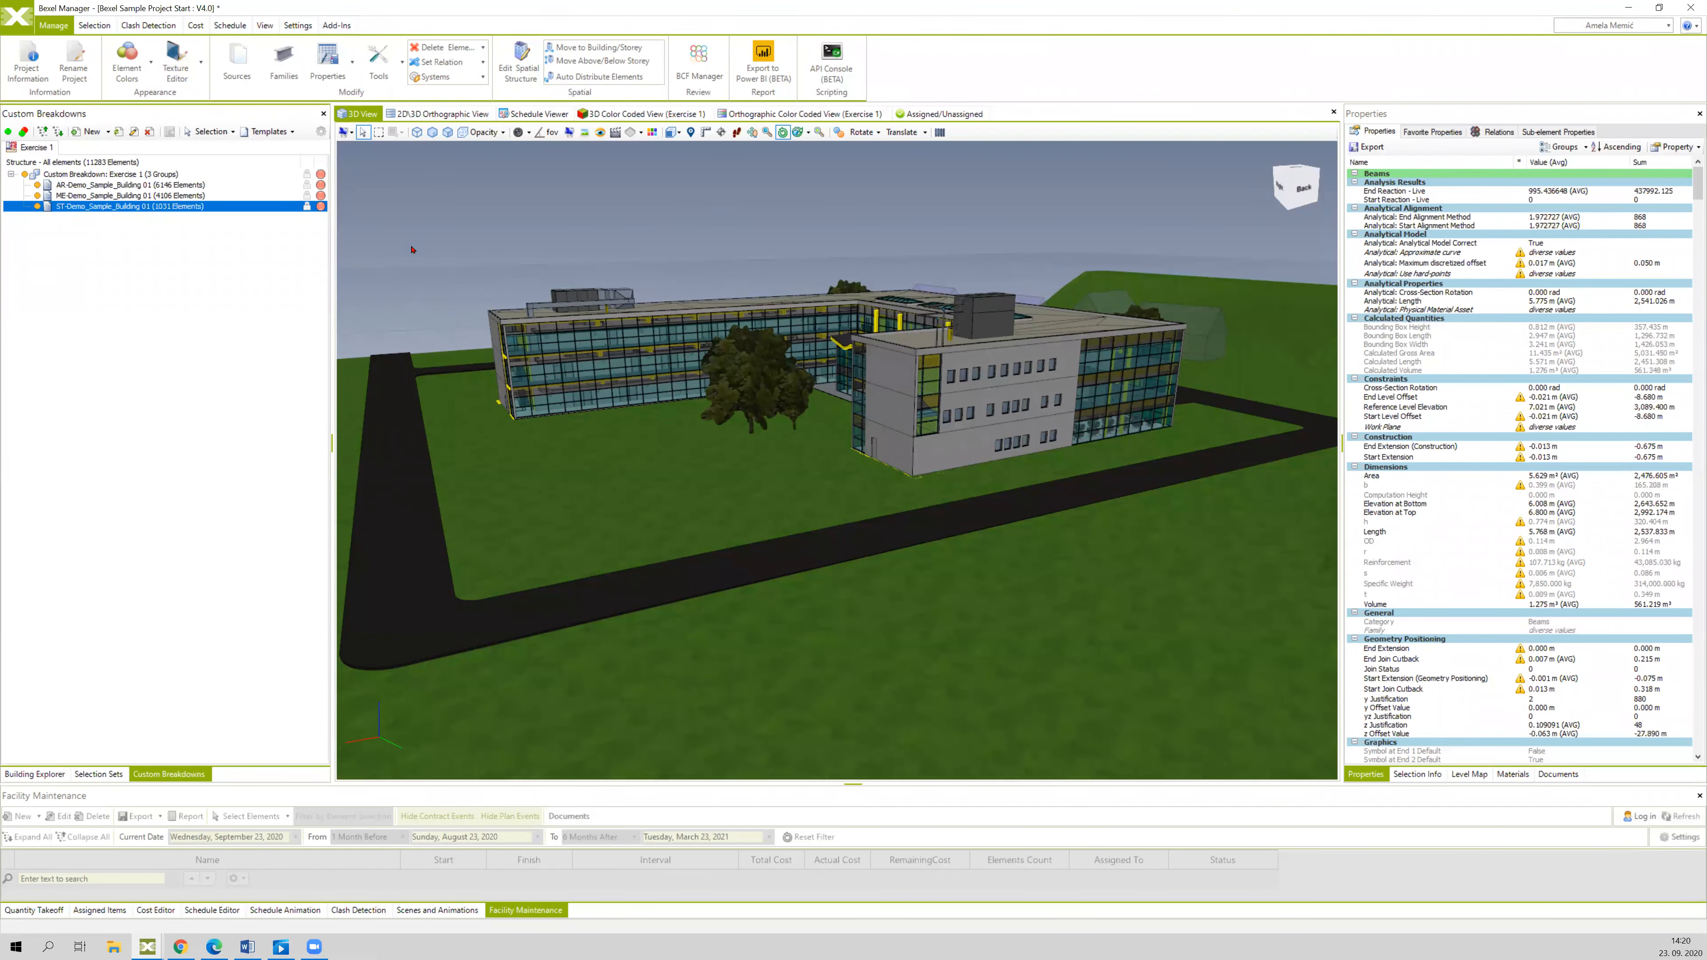
middle_click_drag(413, 249, 417, 248)
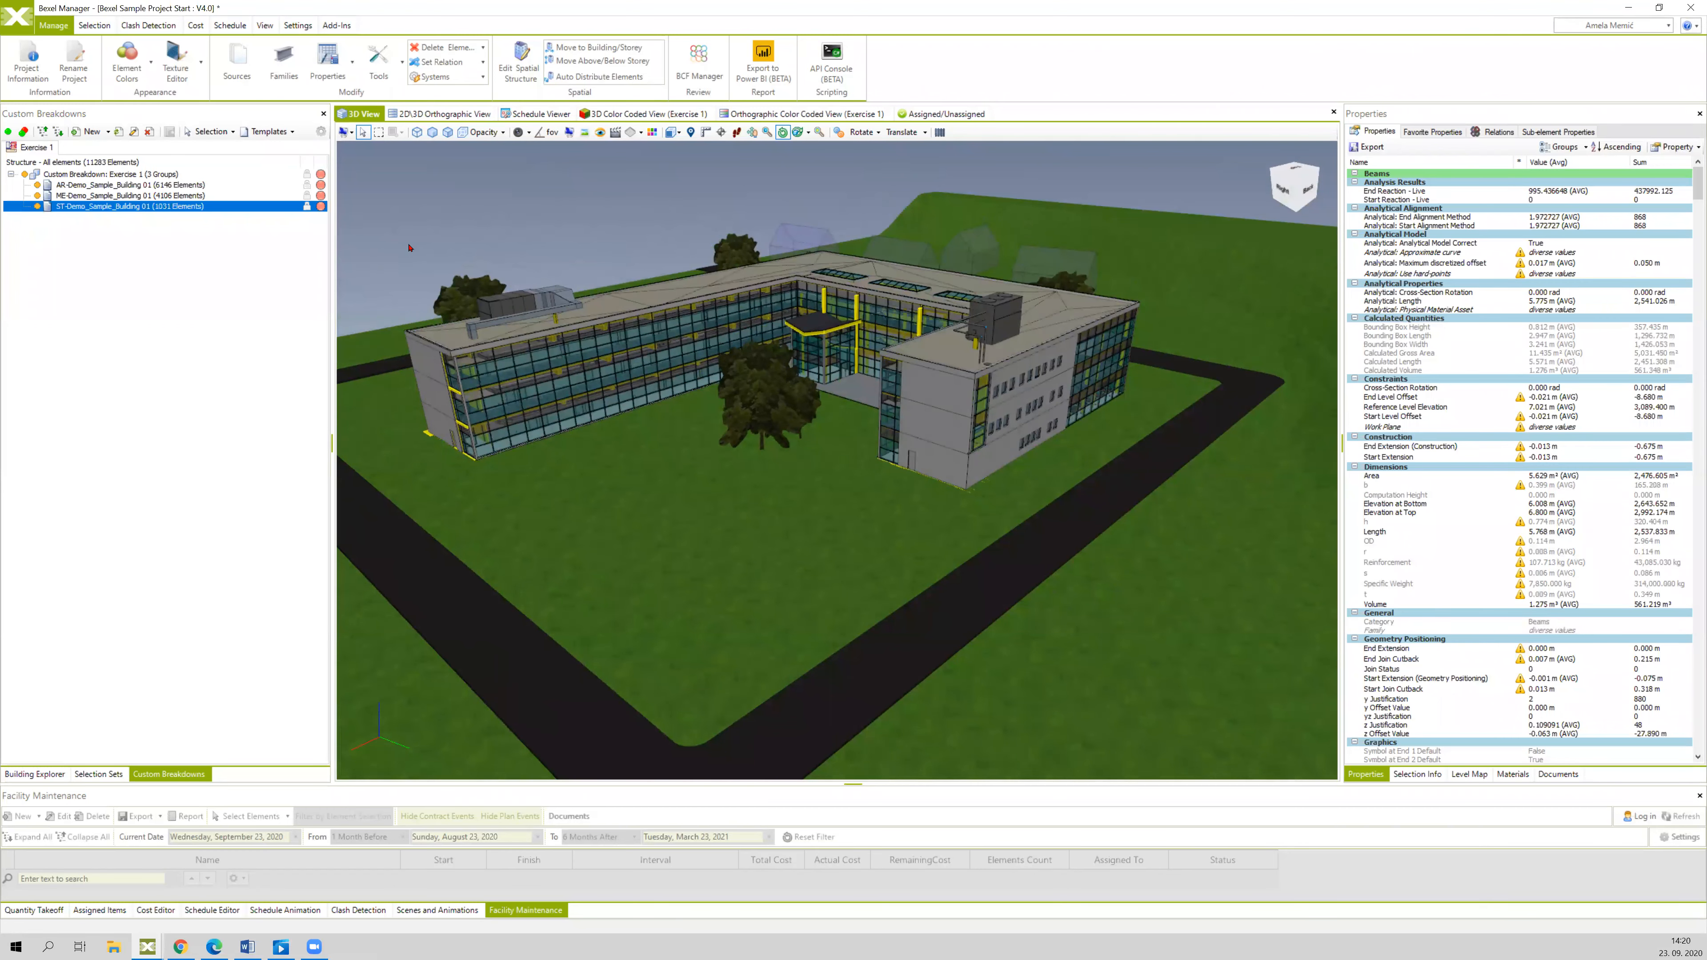
middle_click_drag(405, 242, 401, 236)
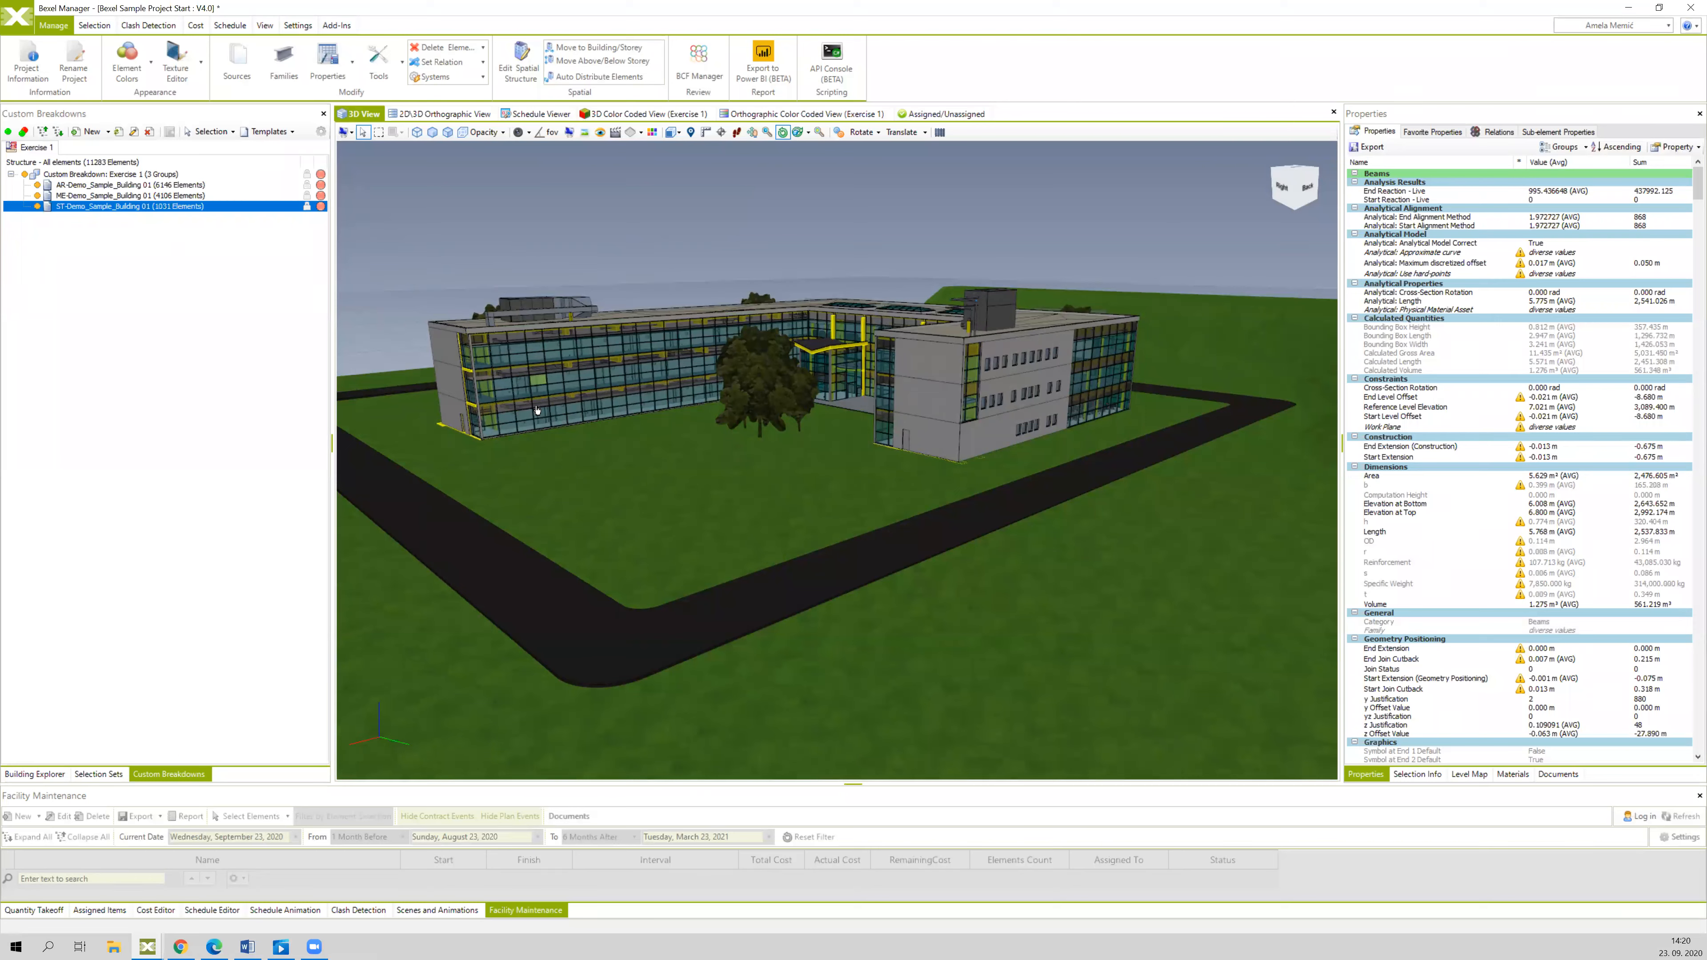
middle_click_drag(533, 258, 557, 232)
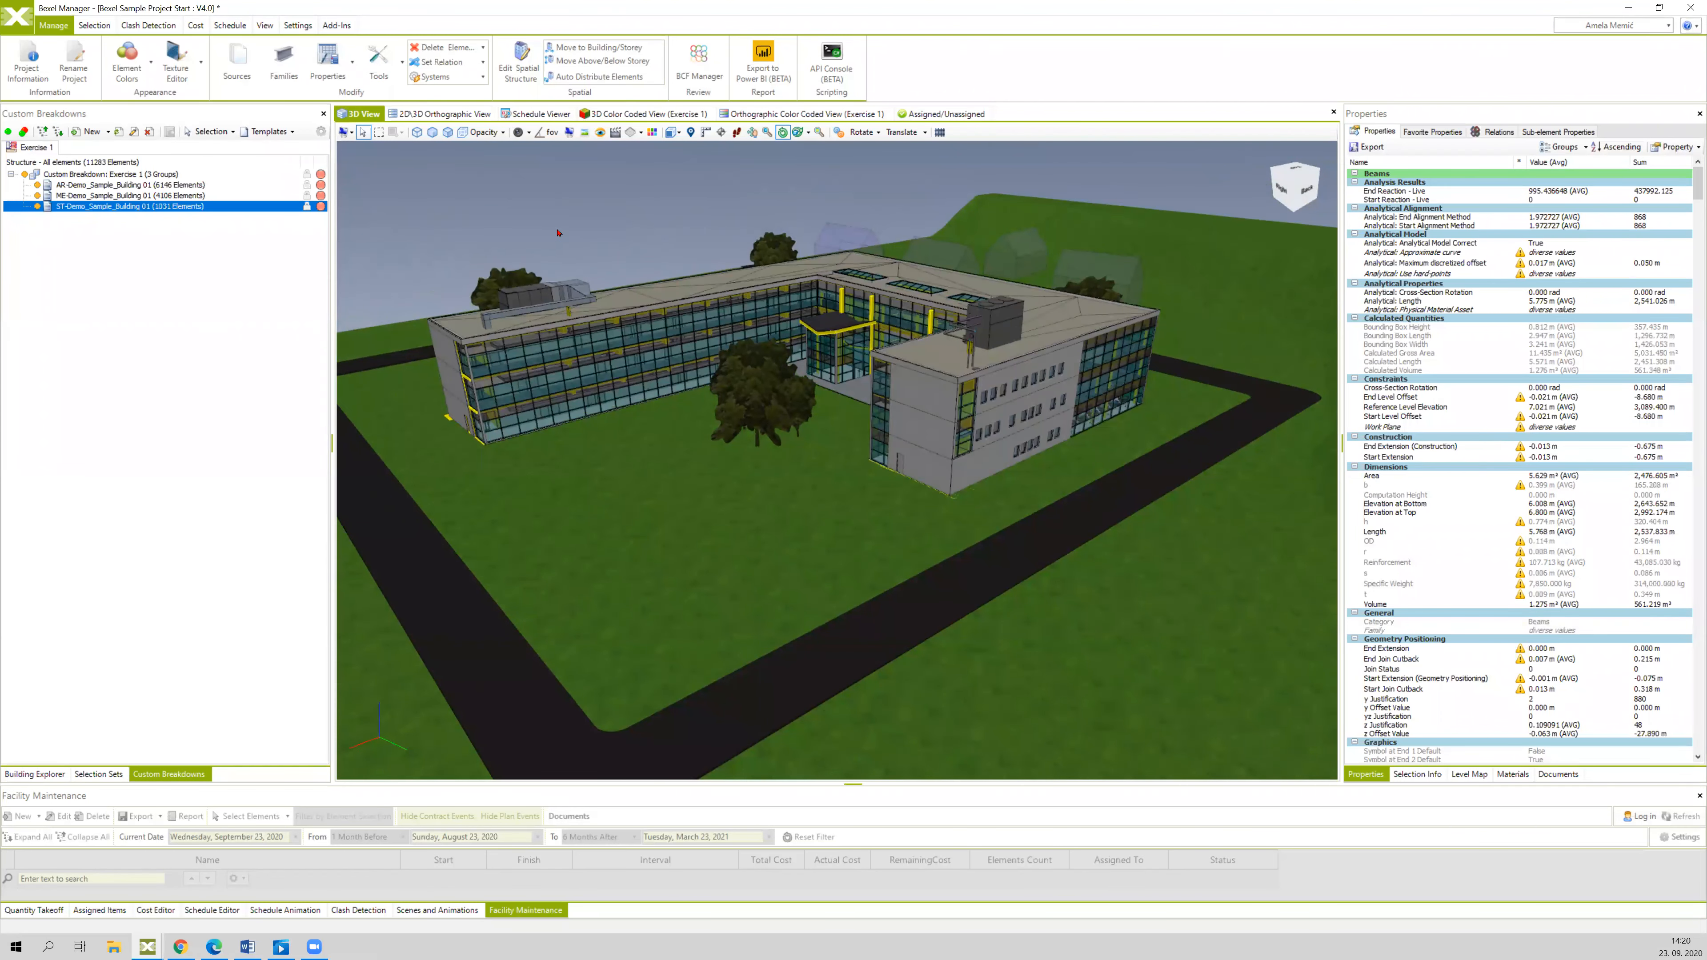
middle_click_drag(592, 239, 588, 233)
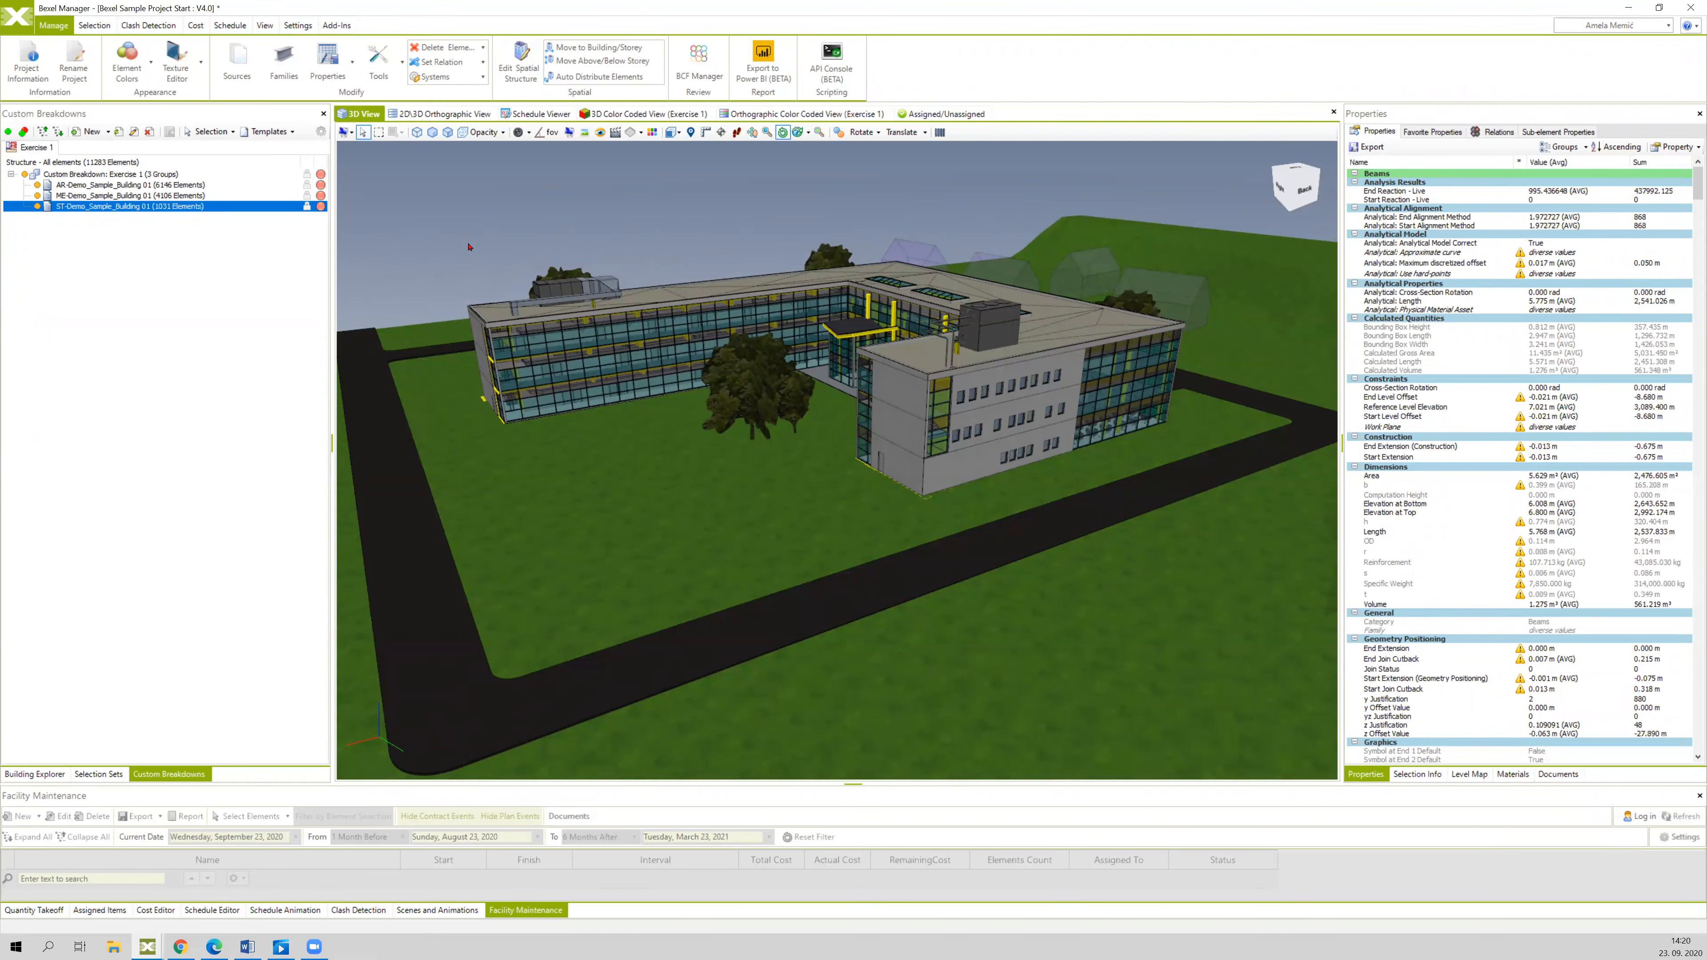
middle_click_drag(508, 247, 515, 244)
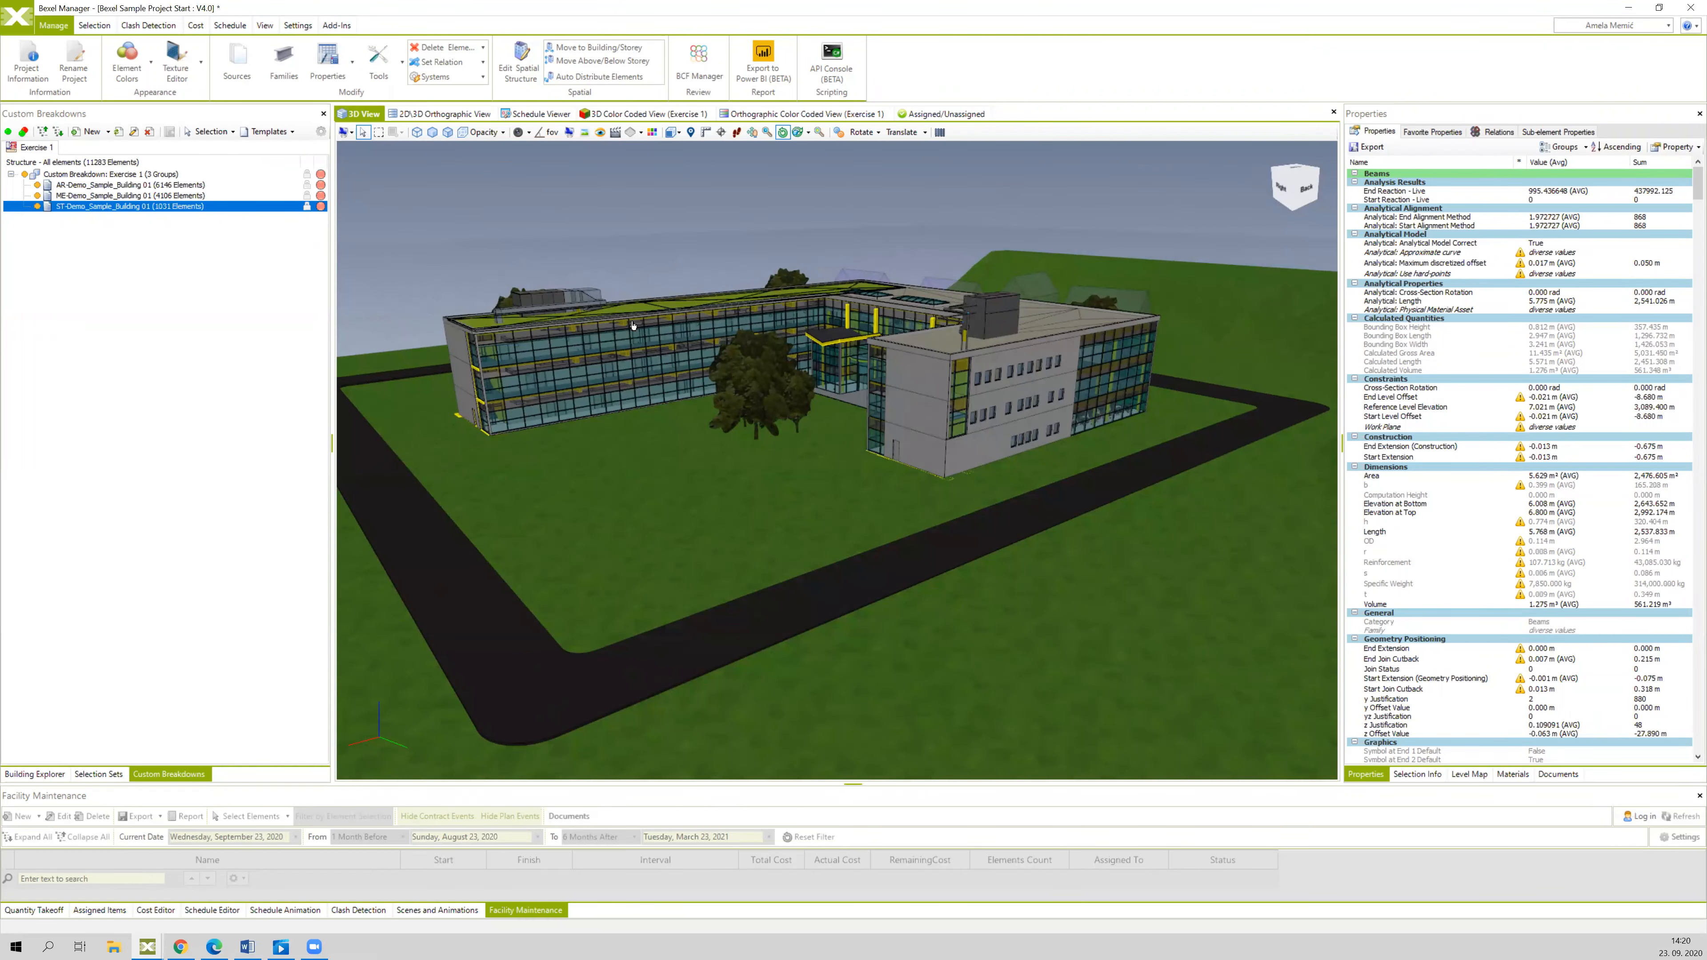
middle_click_drag(634, 279, 640, 285)
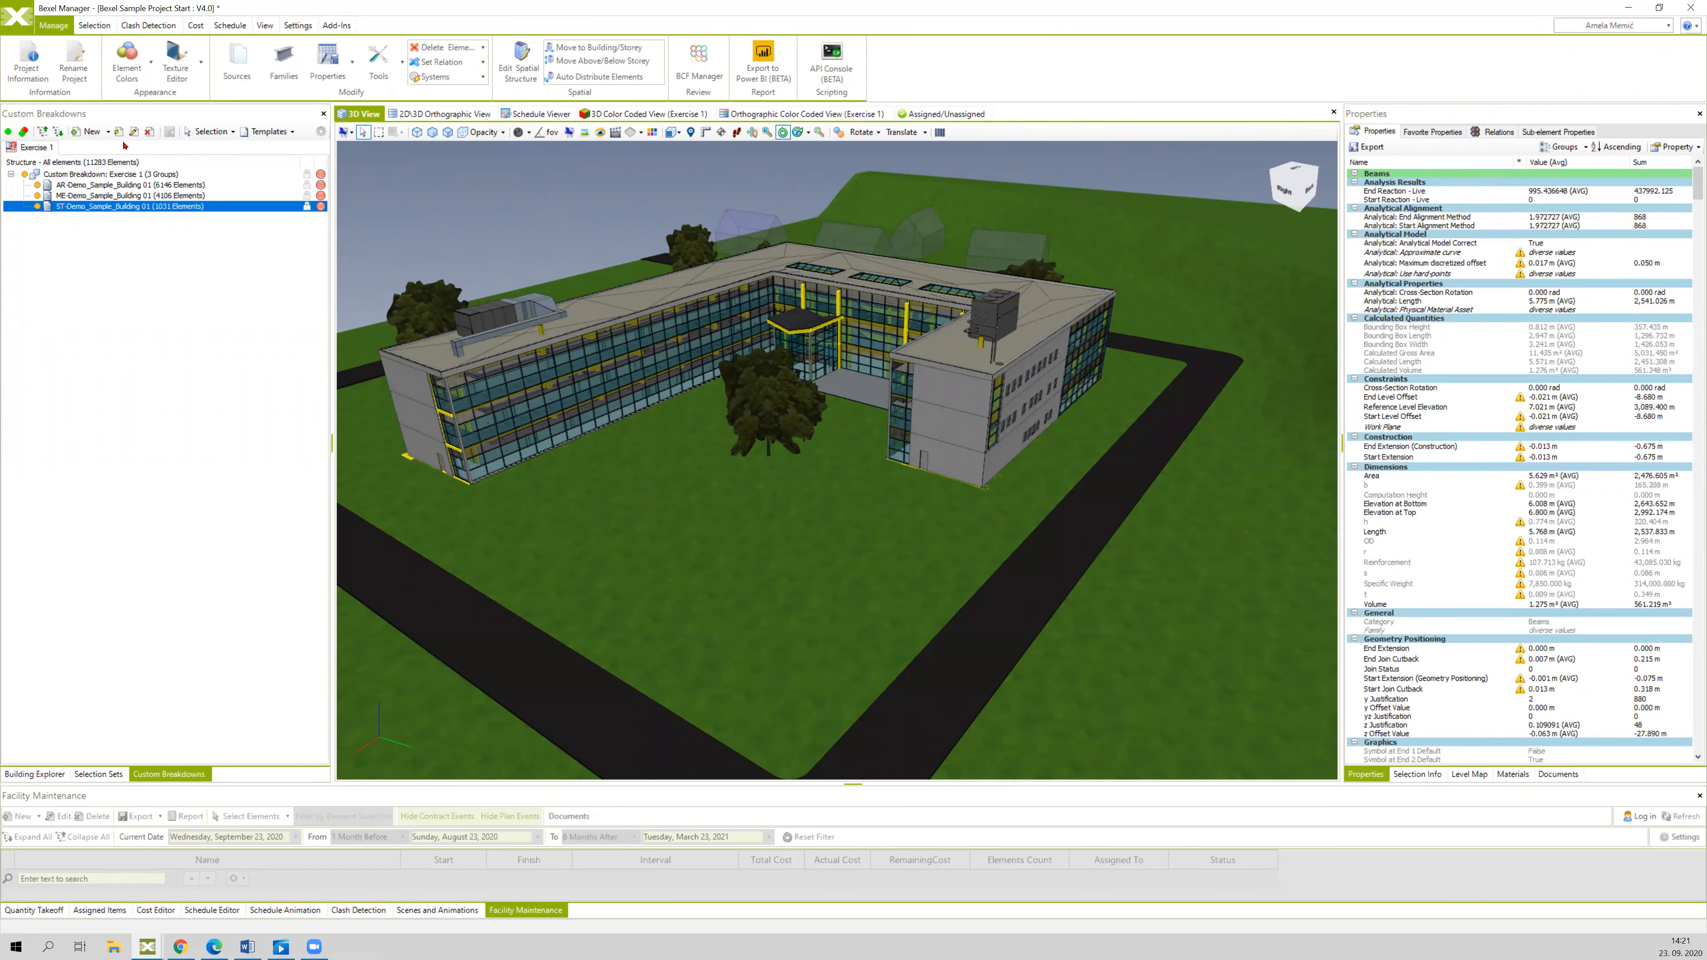
middle_click_drag(430, 195, 189, 224)
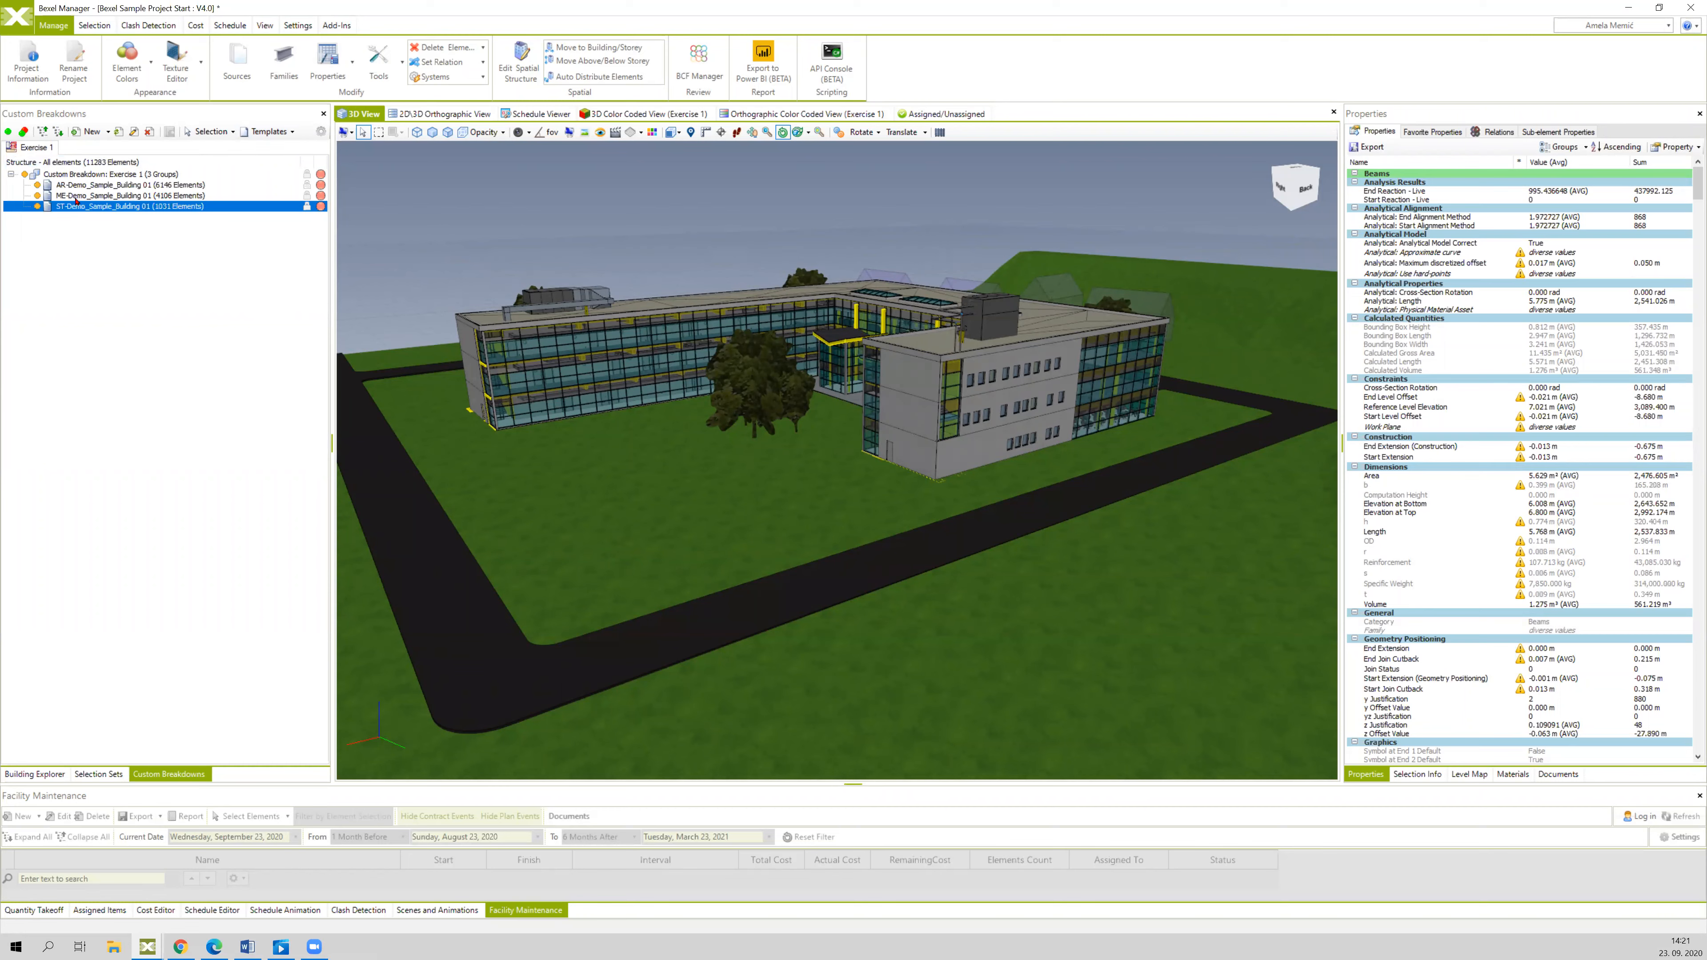
- Look over the Custom Breakdowns commands, including the choices for creating a new breakdown, and clear the ST group selection
left_click(22, 133)
left_click(22, 132)
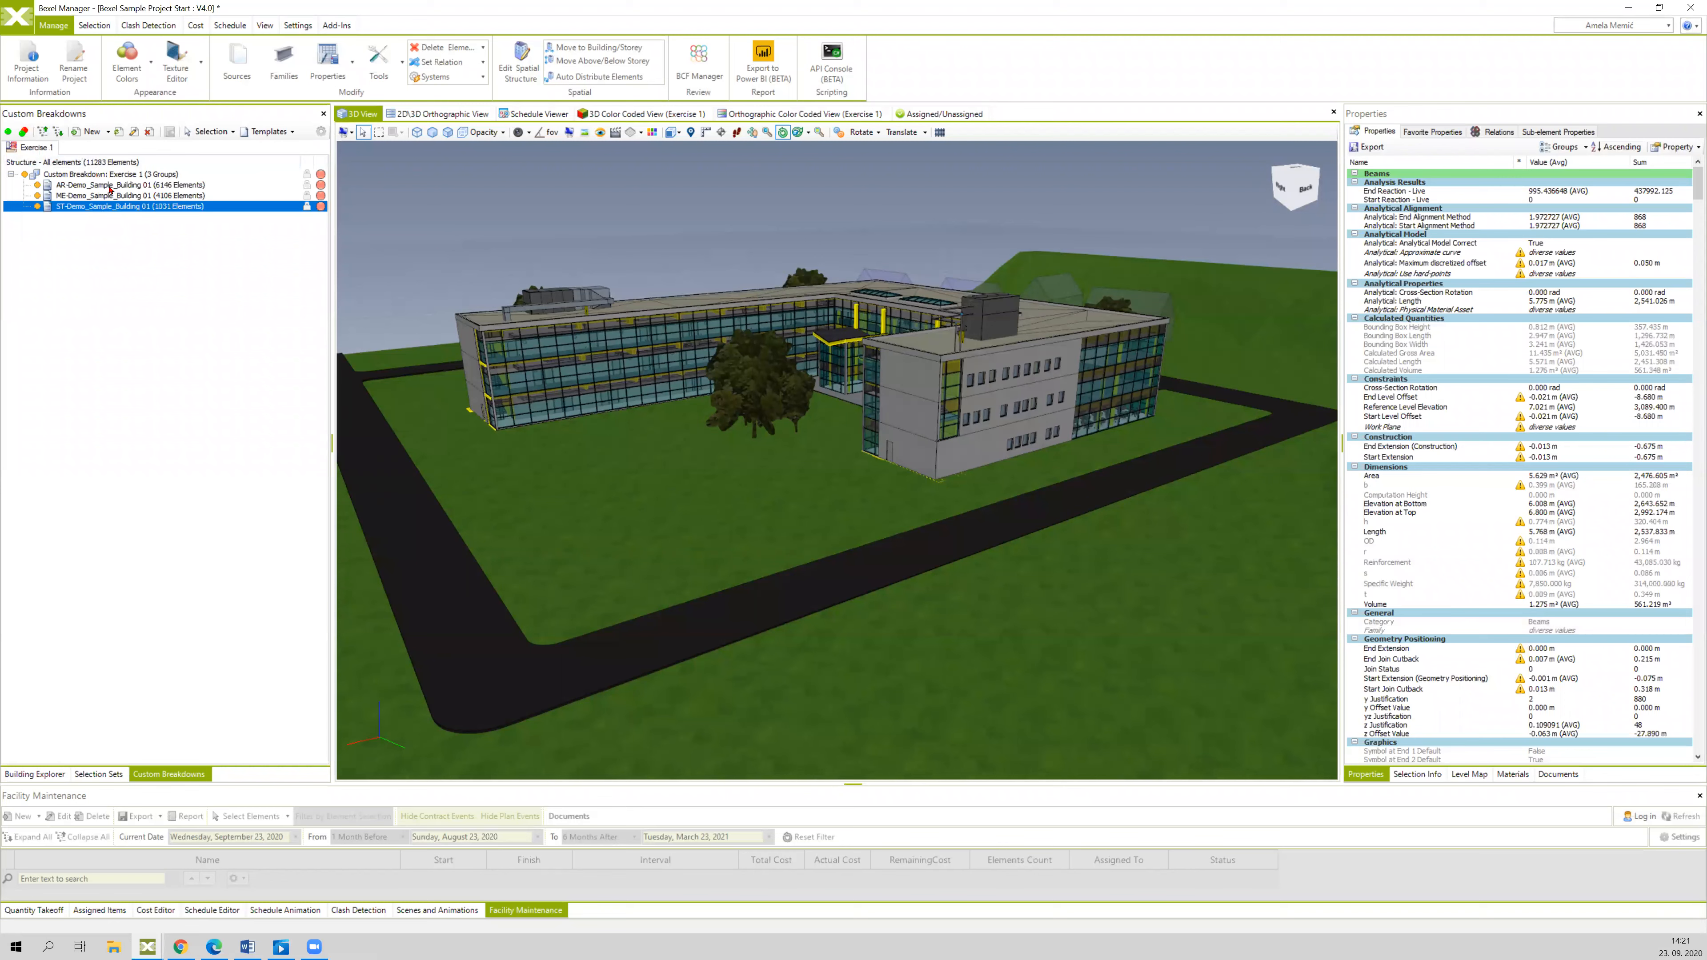
left_click(55, 135)
left_click(107, 135)
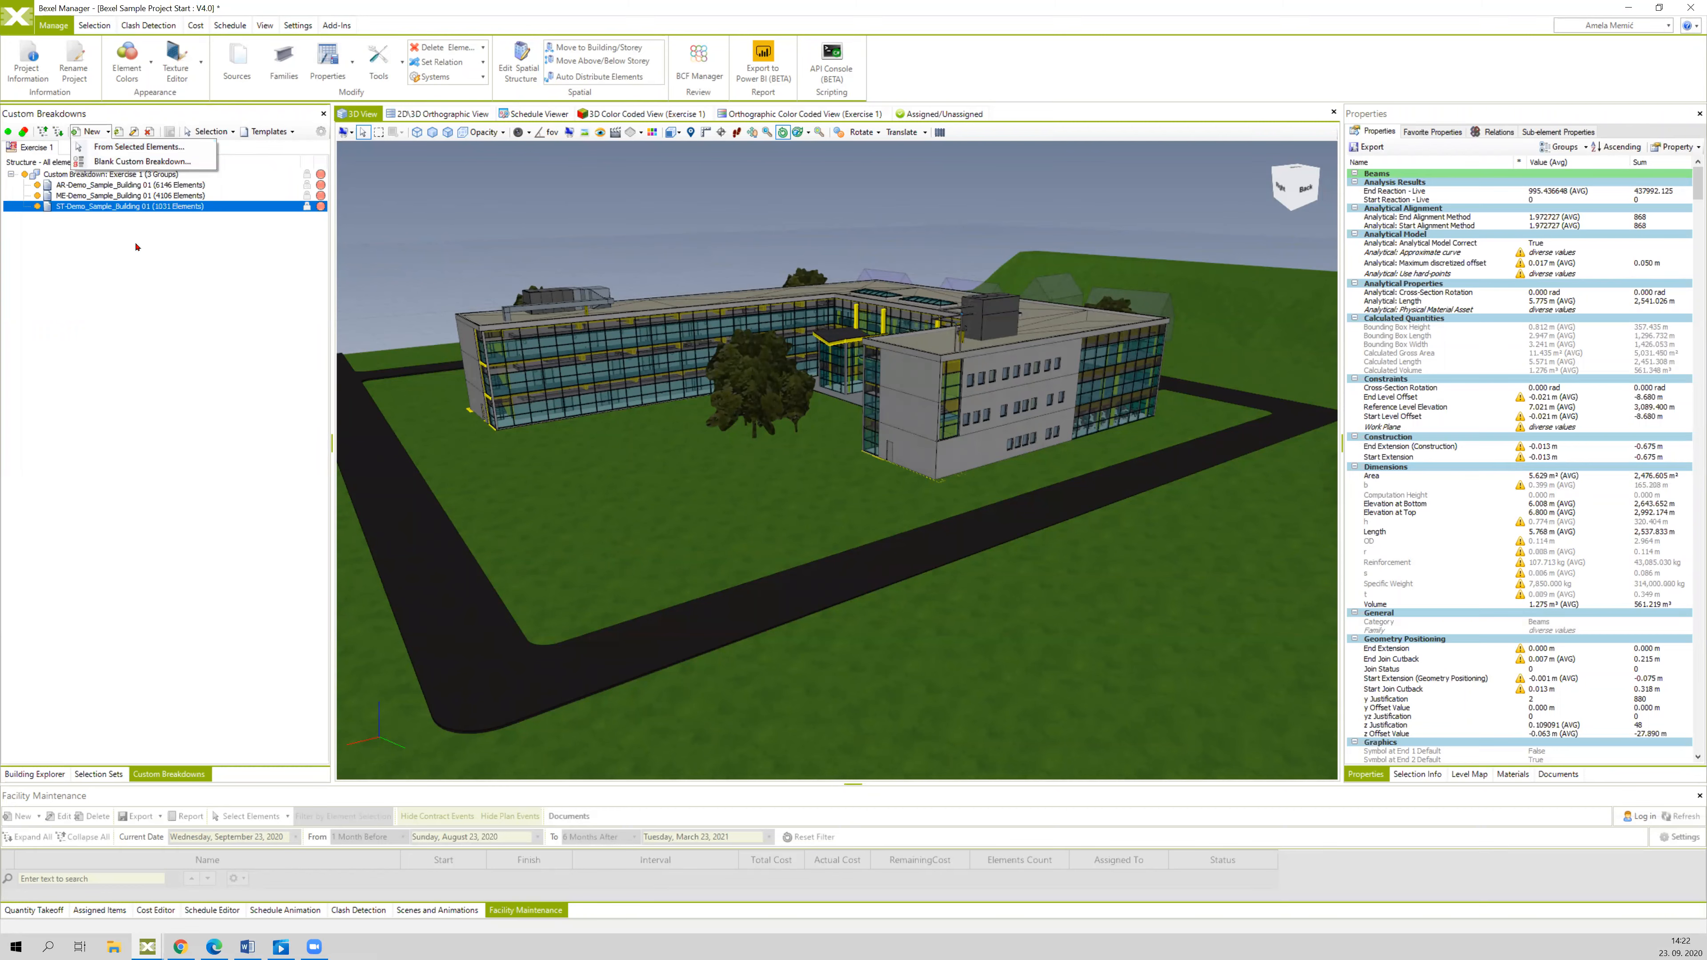
left_click(131, 127)
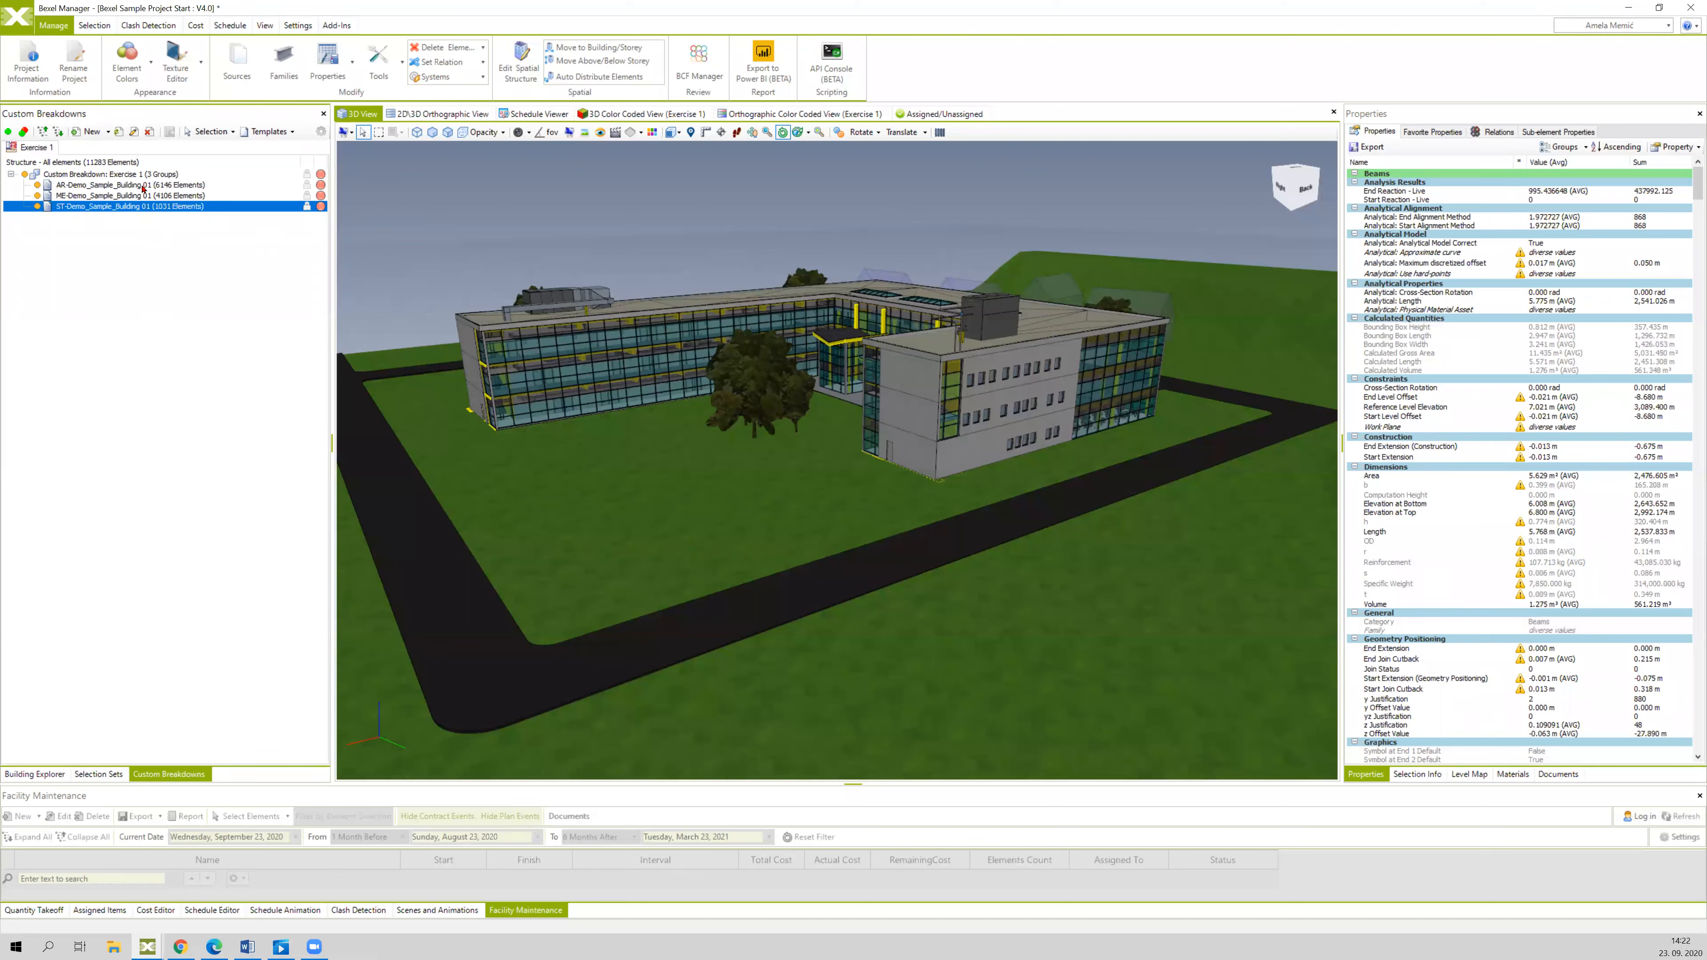
left_click(433, 208)
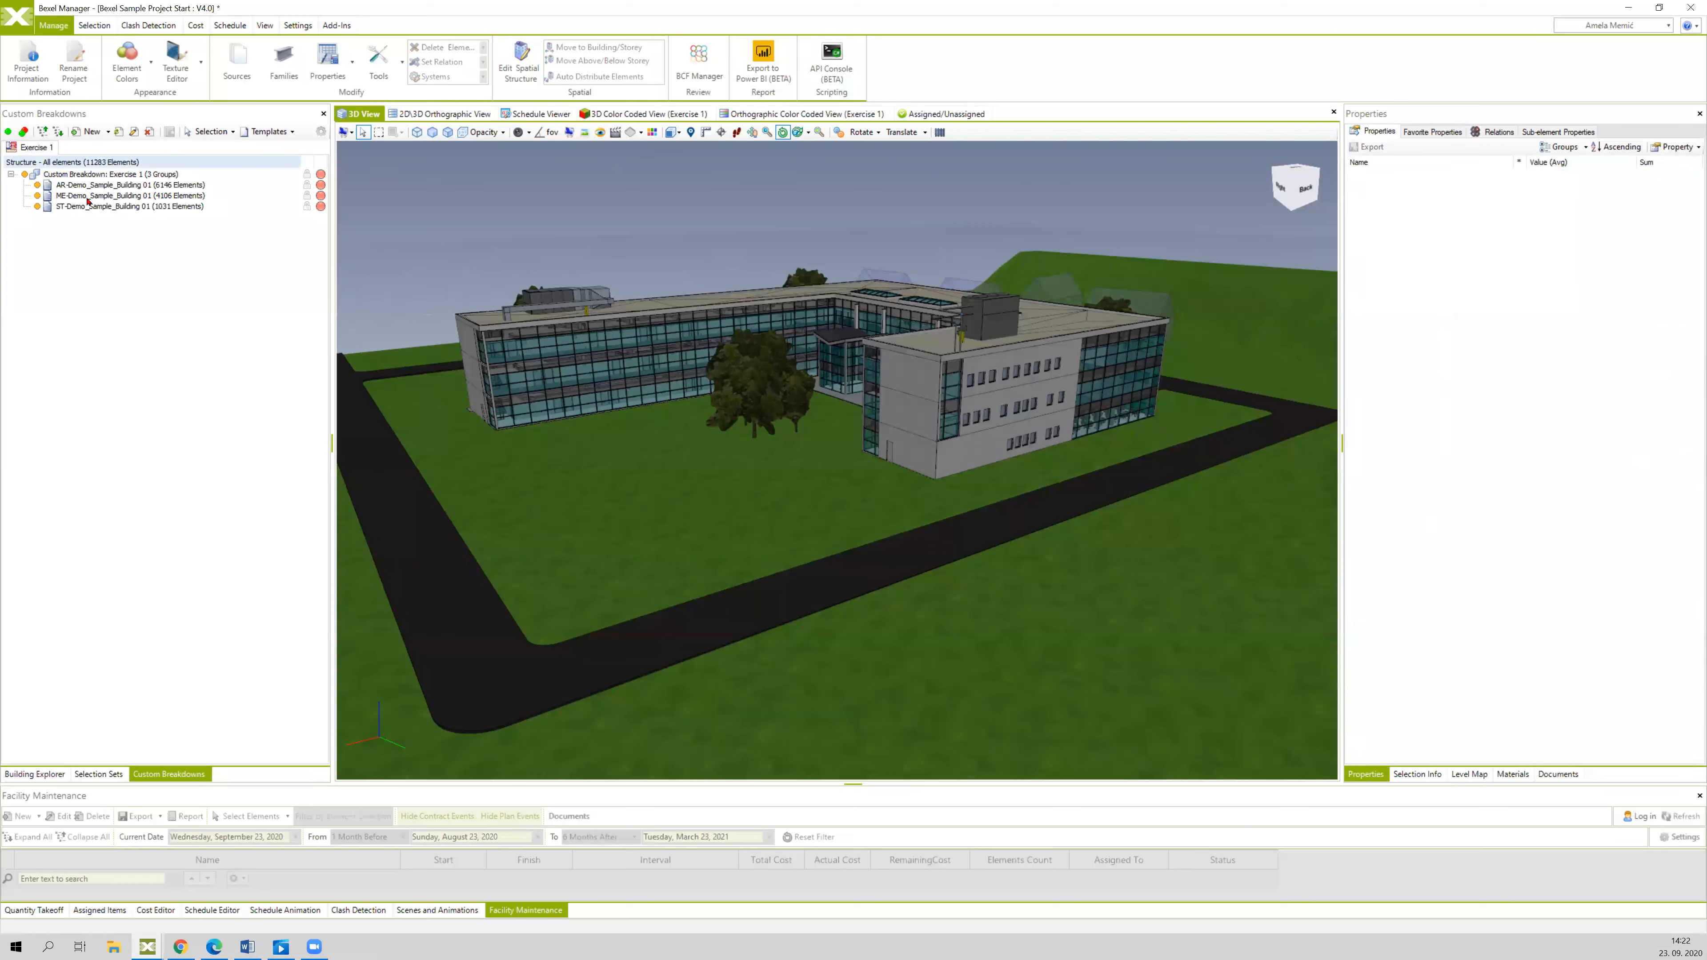
- Open the Exercise 1 breakdown for editing and review the grouping criteria available under Group by Source
left_click(135, 133)
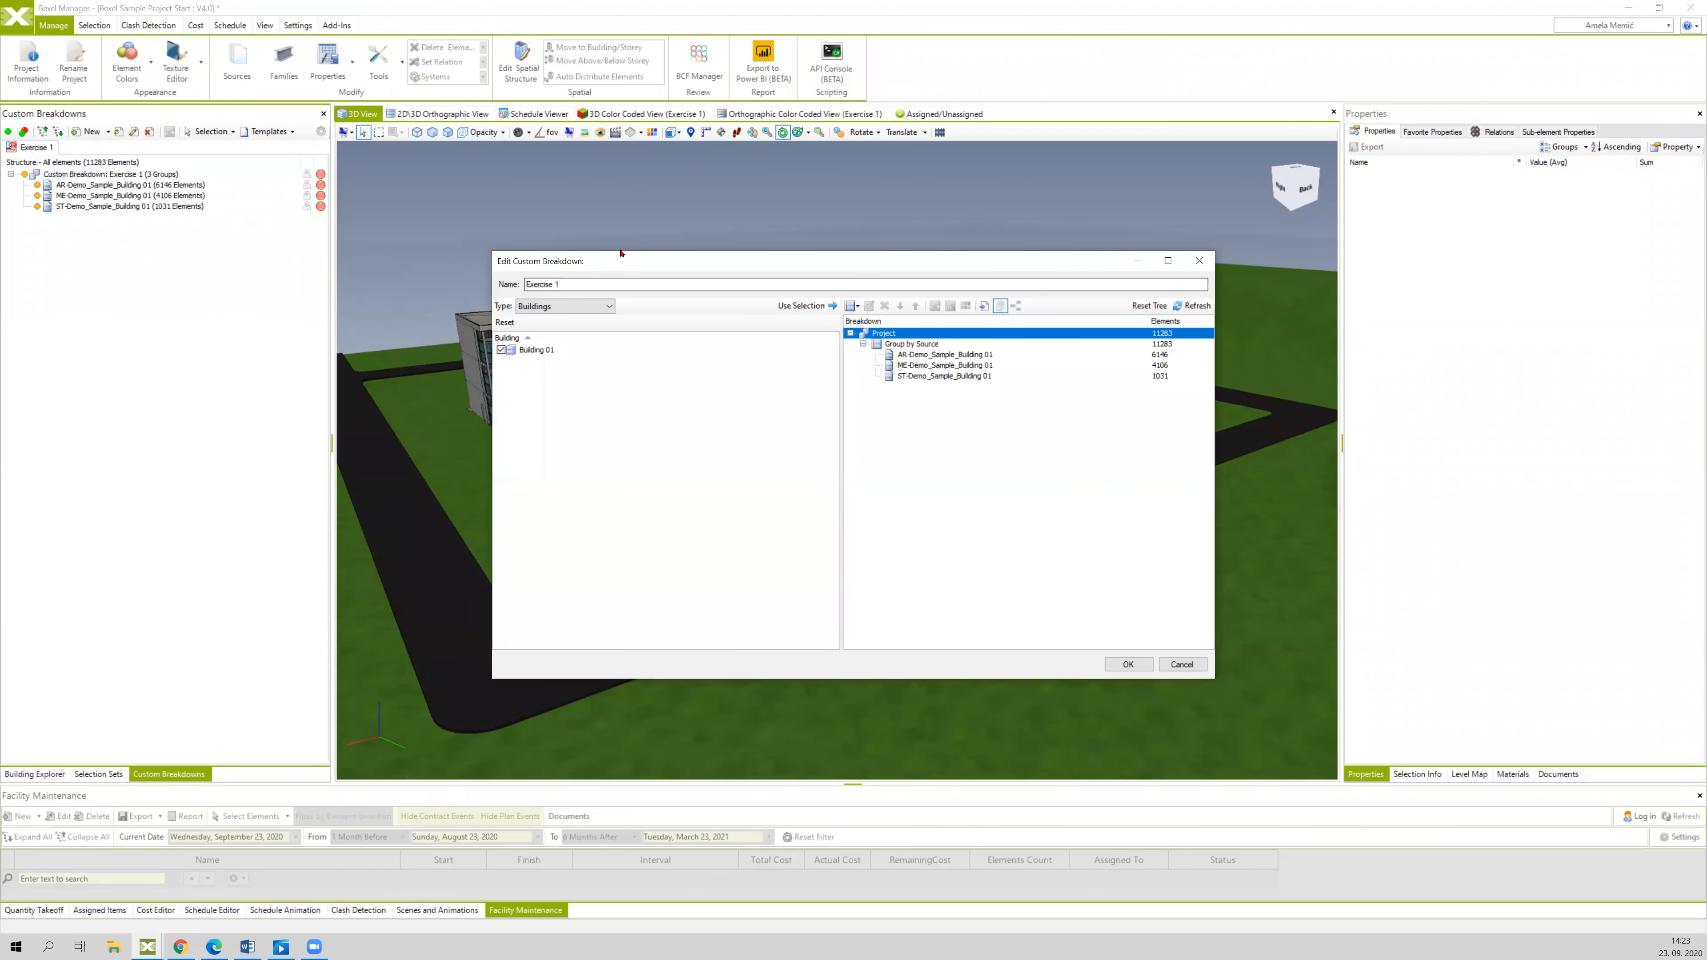
left_click(897, 302)
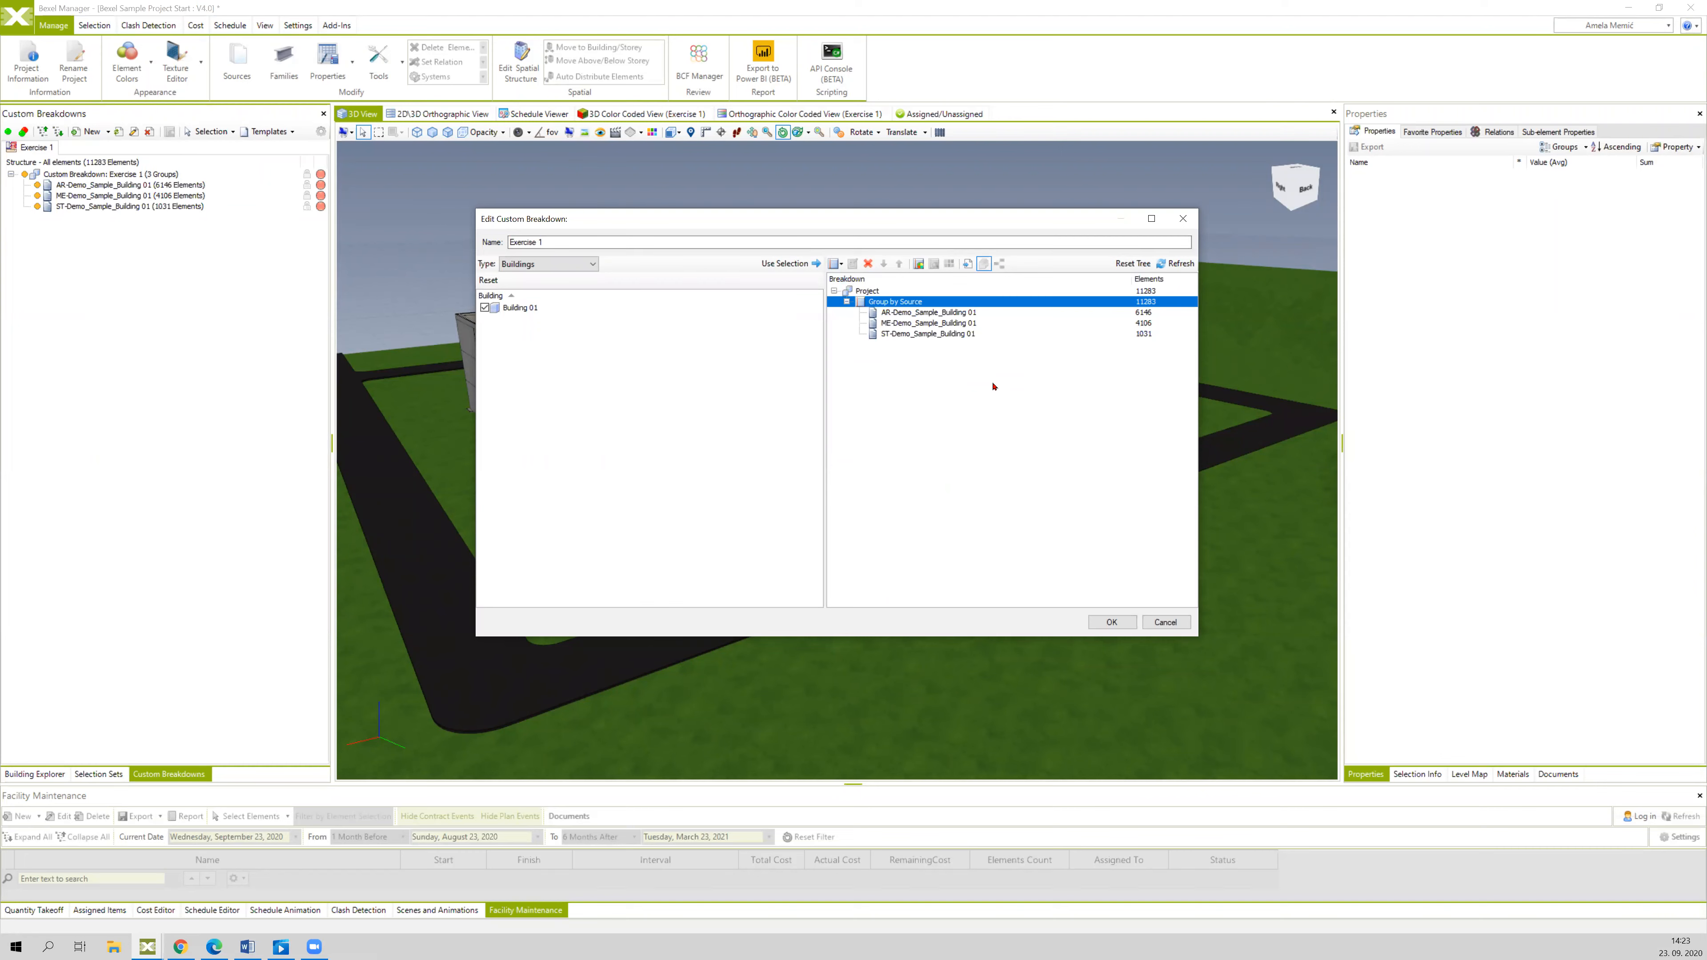
left_click(840, 263)
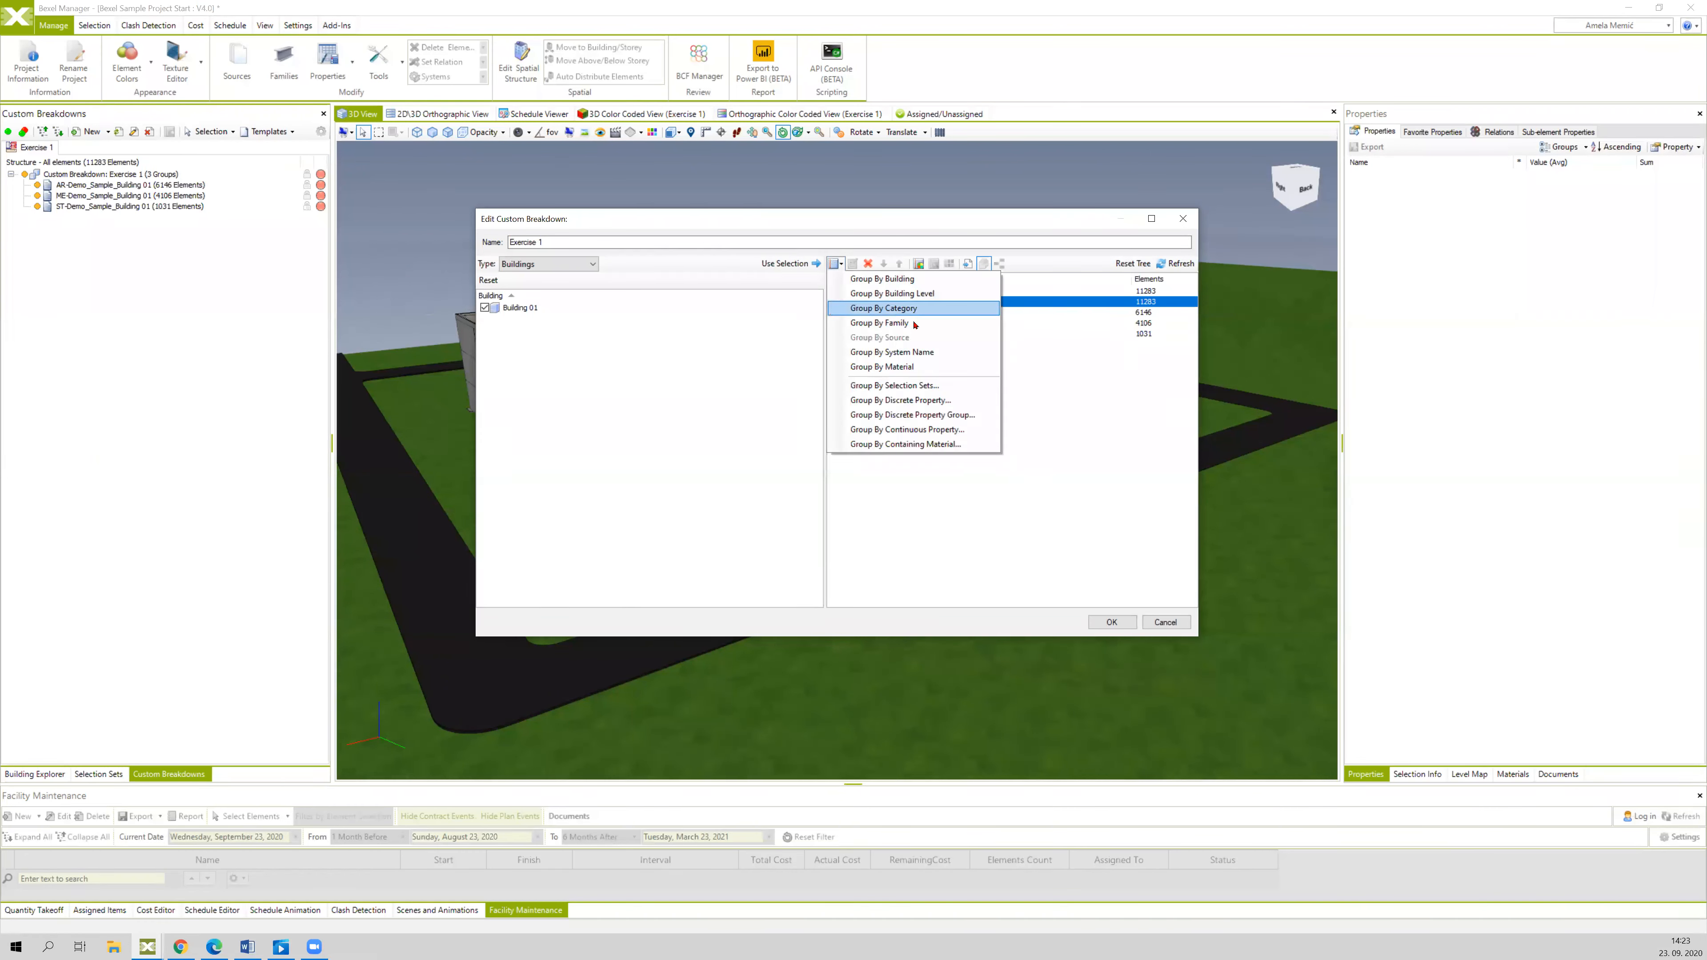
left_click(1038, 402)
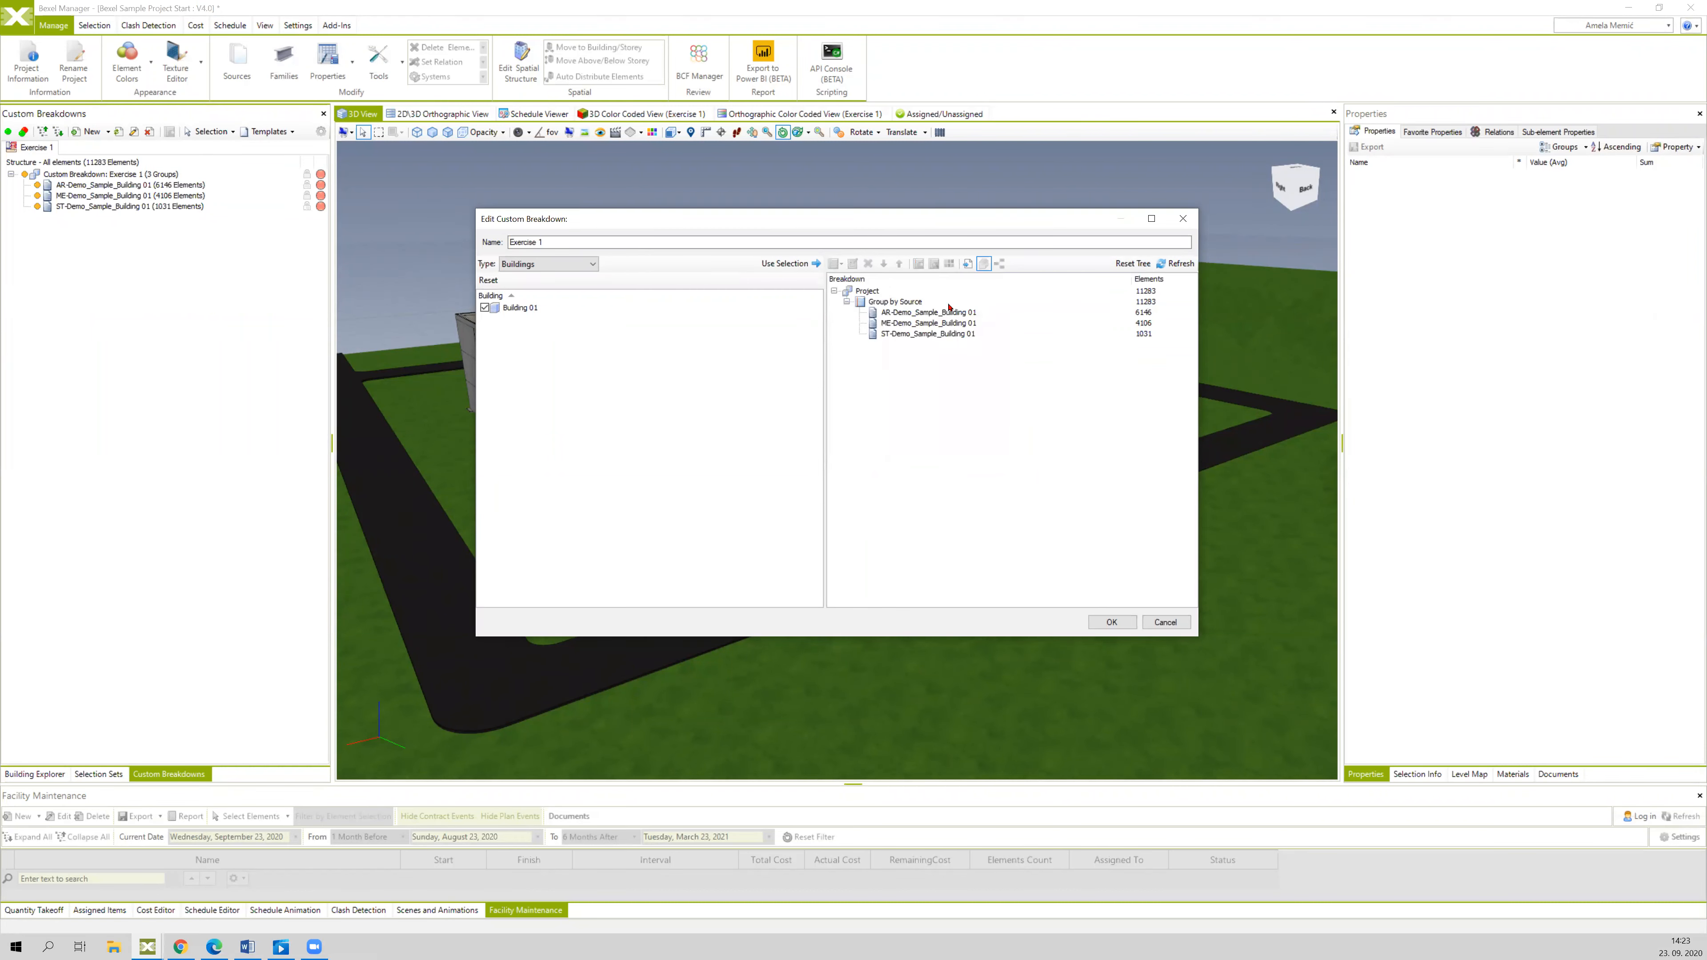
- Reset the breakdown tree, turn on colour coding for the Group by Source level, and save the Exercise 1 breakdown
left_click(901, 302)
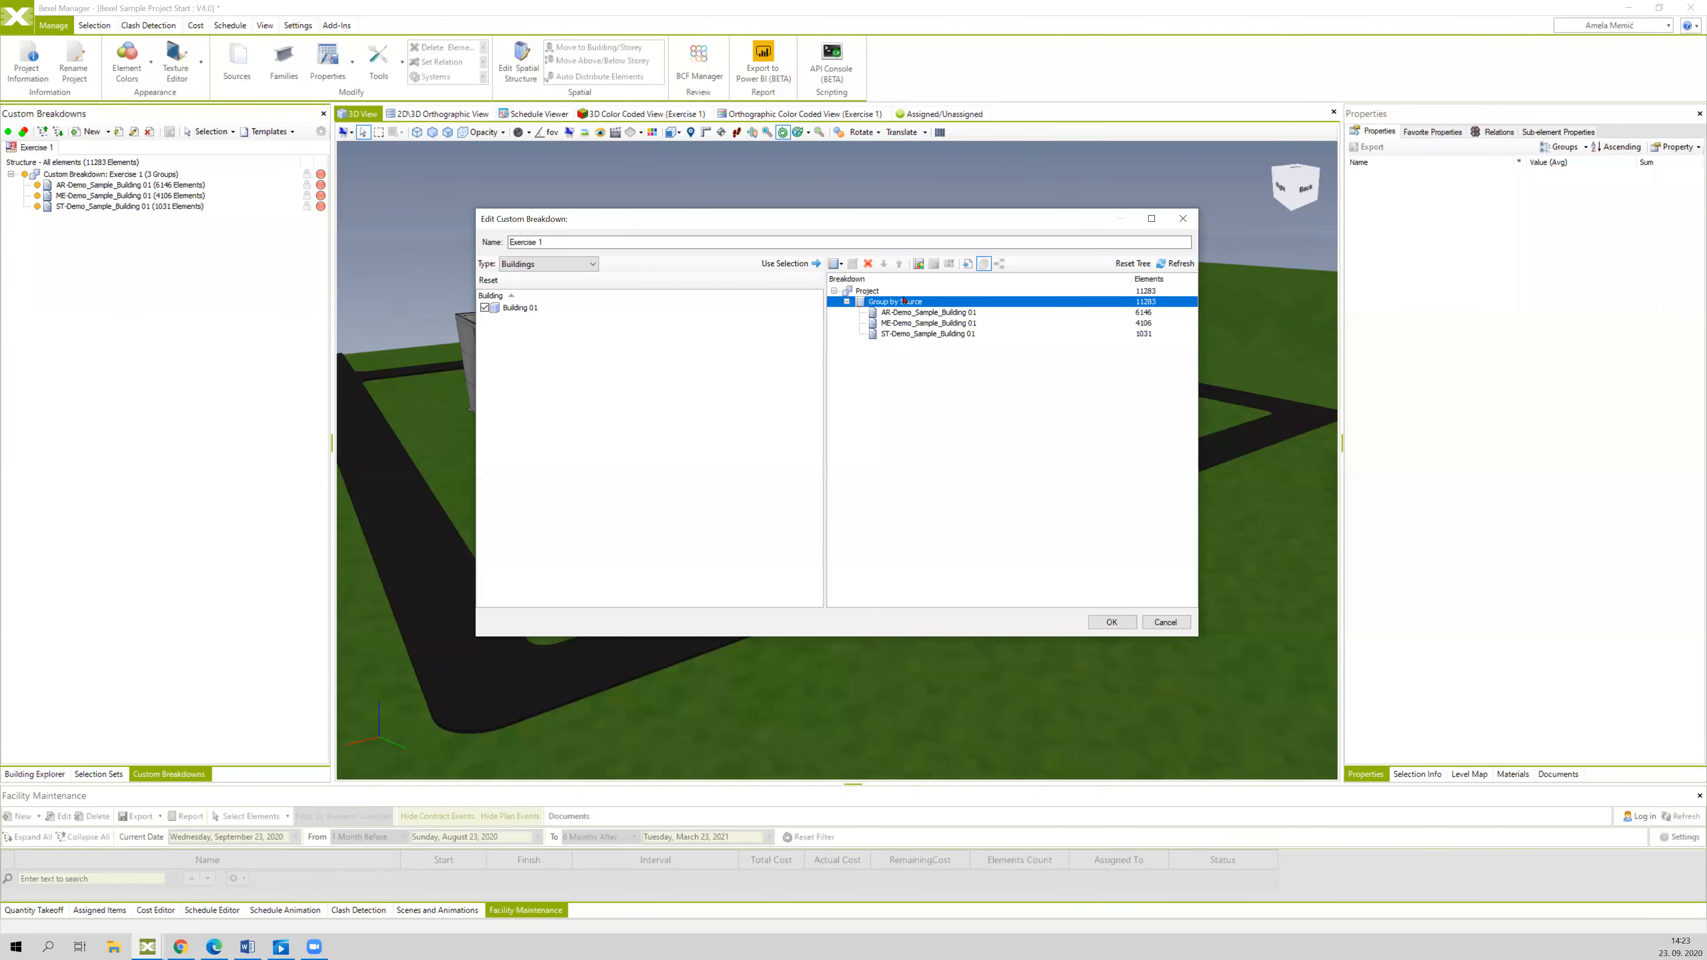
left_click(920, 266)
left_click(1128, 264)
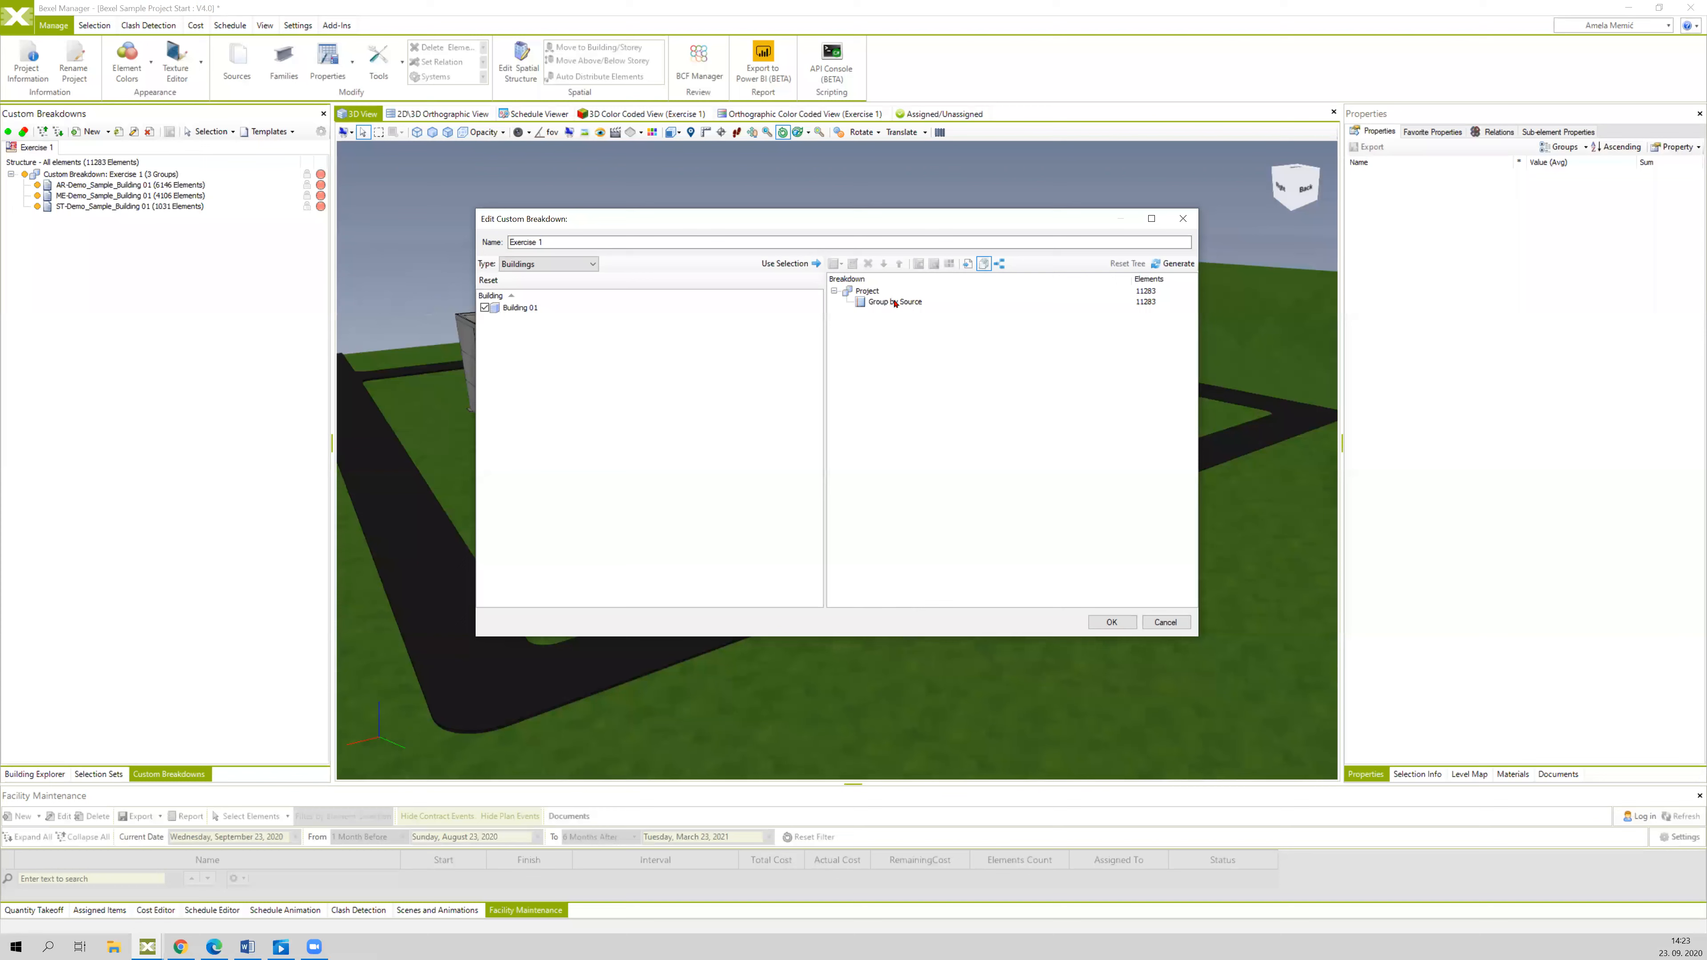
left_click(873, 303)
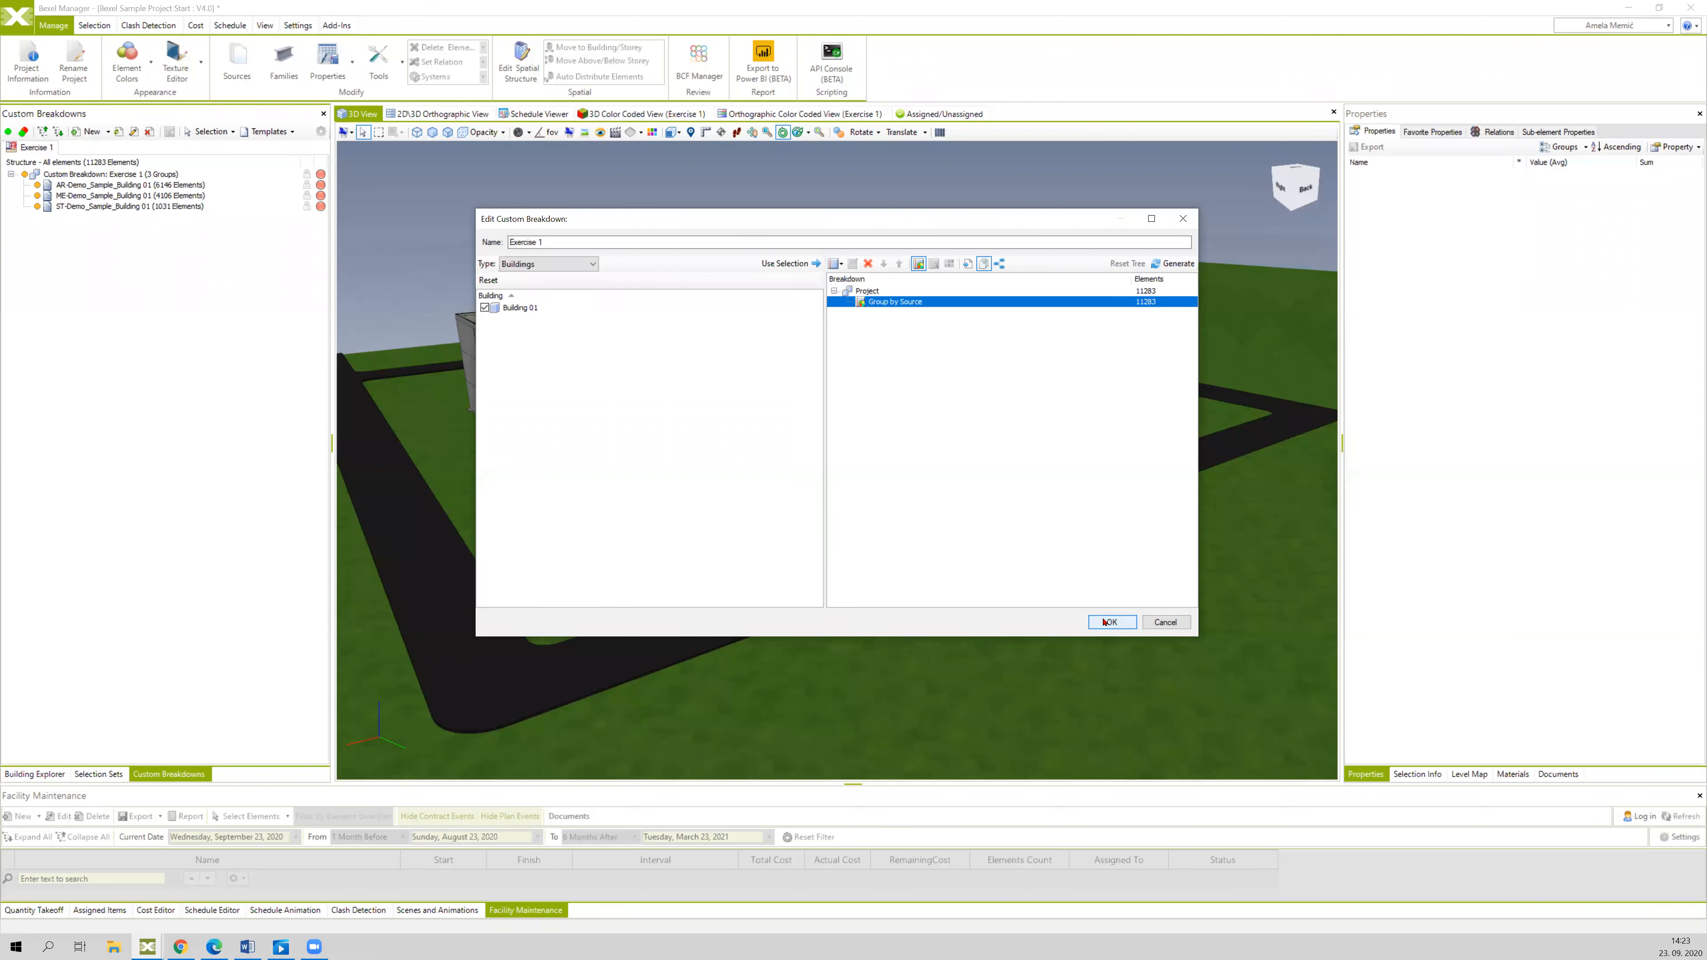
left_click(1121, 622)
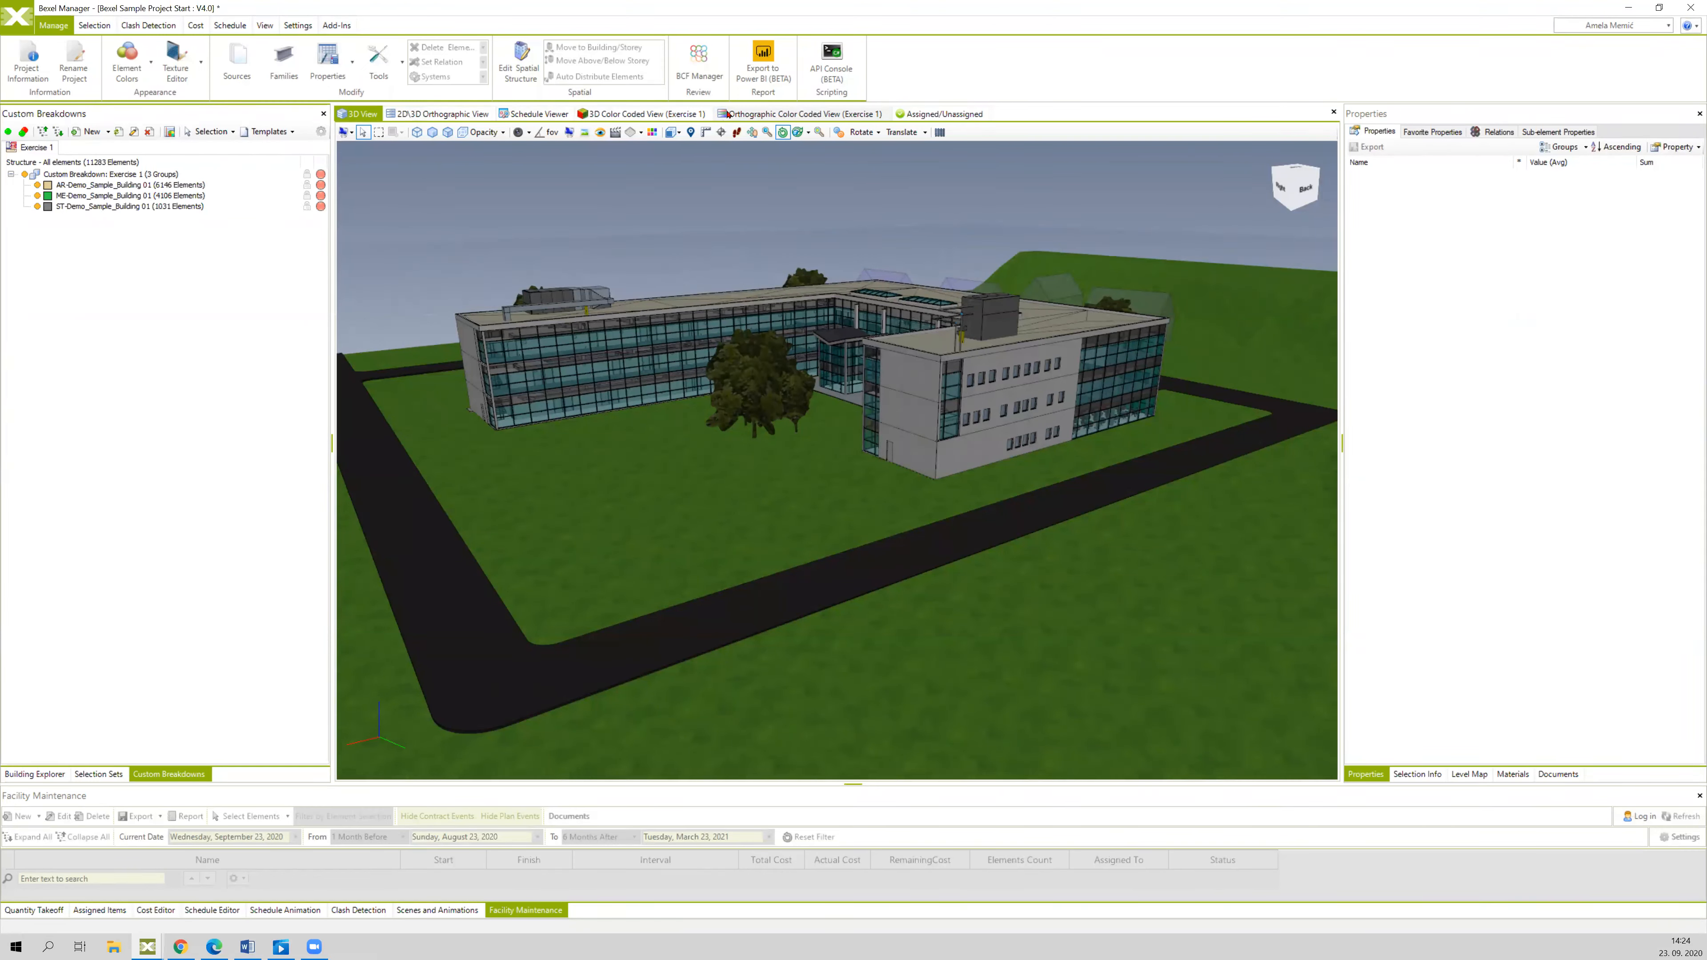
- Show the 3D Color Coded View of Exercise 1 with the Custom Breakdowns viewer mode and view the building from different angles
left_click(625, 115)
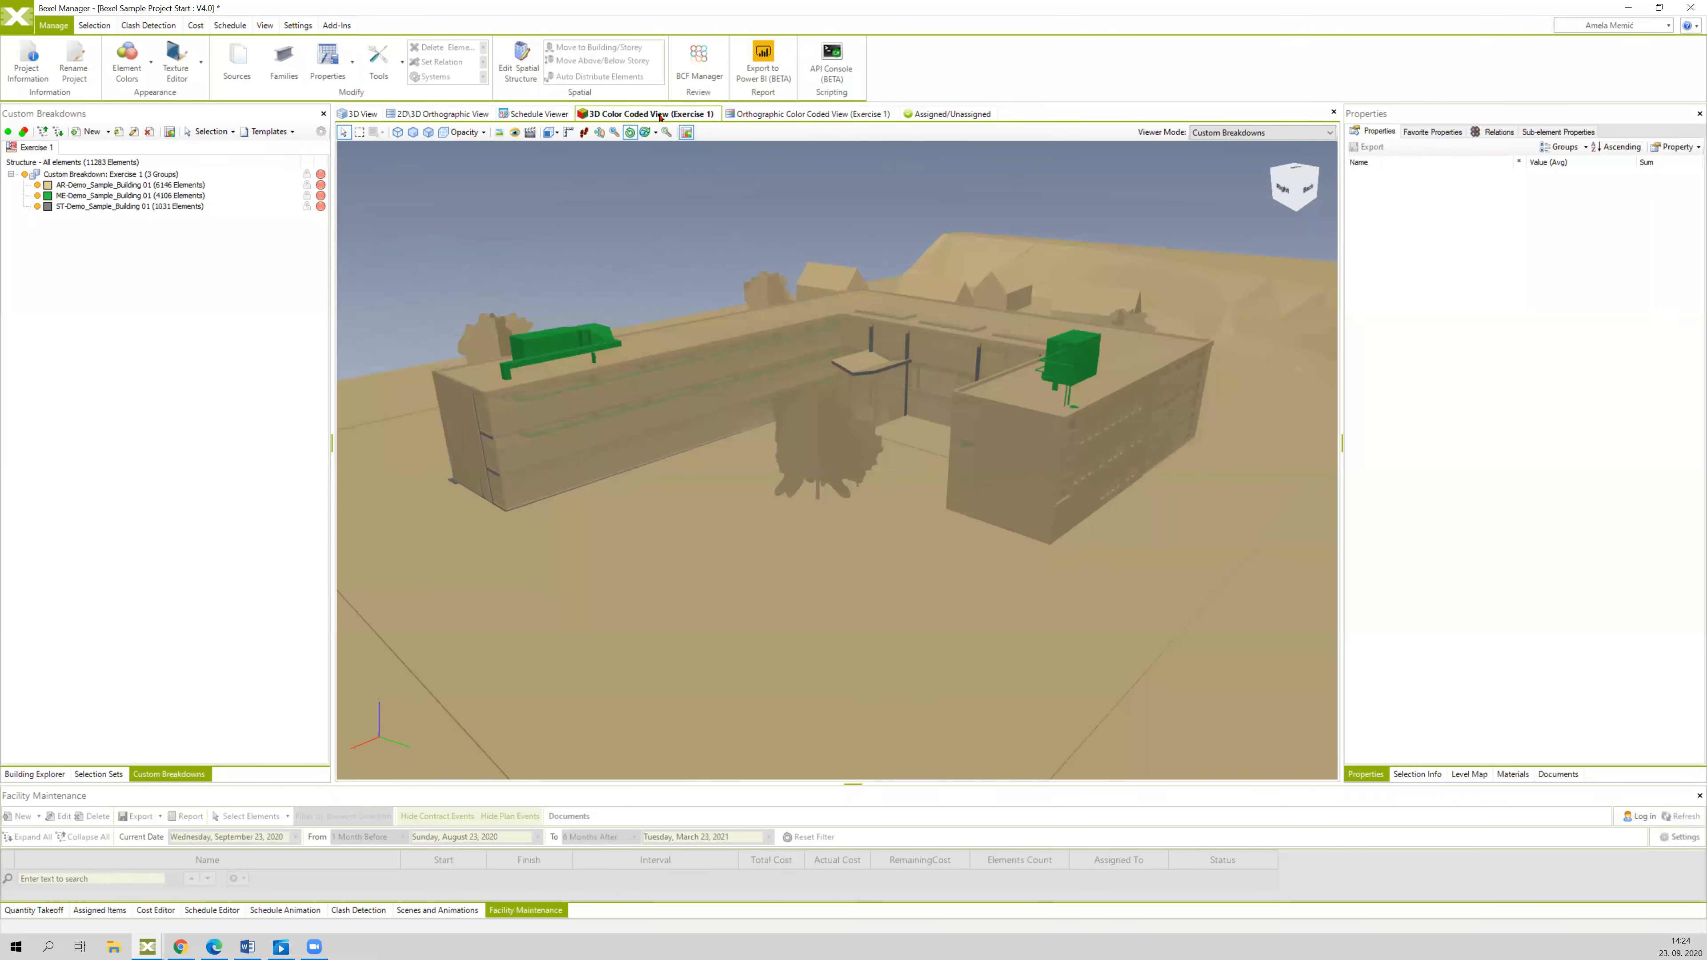
left_click_drag(714, 204, 724, 203)
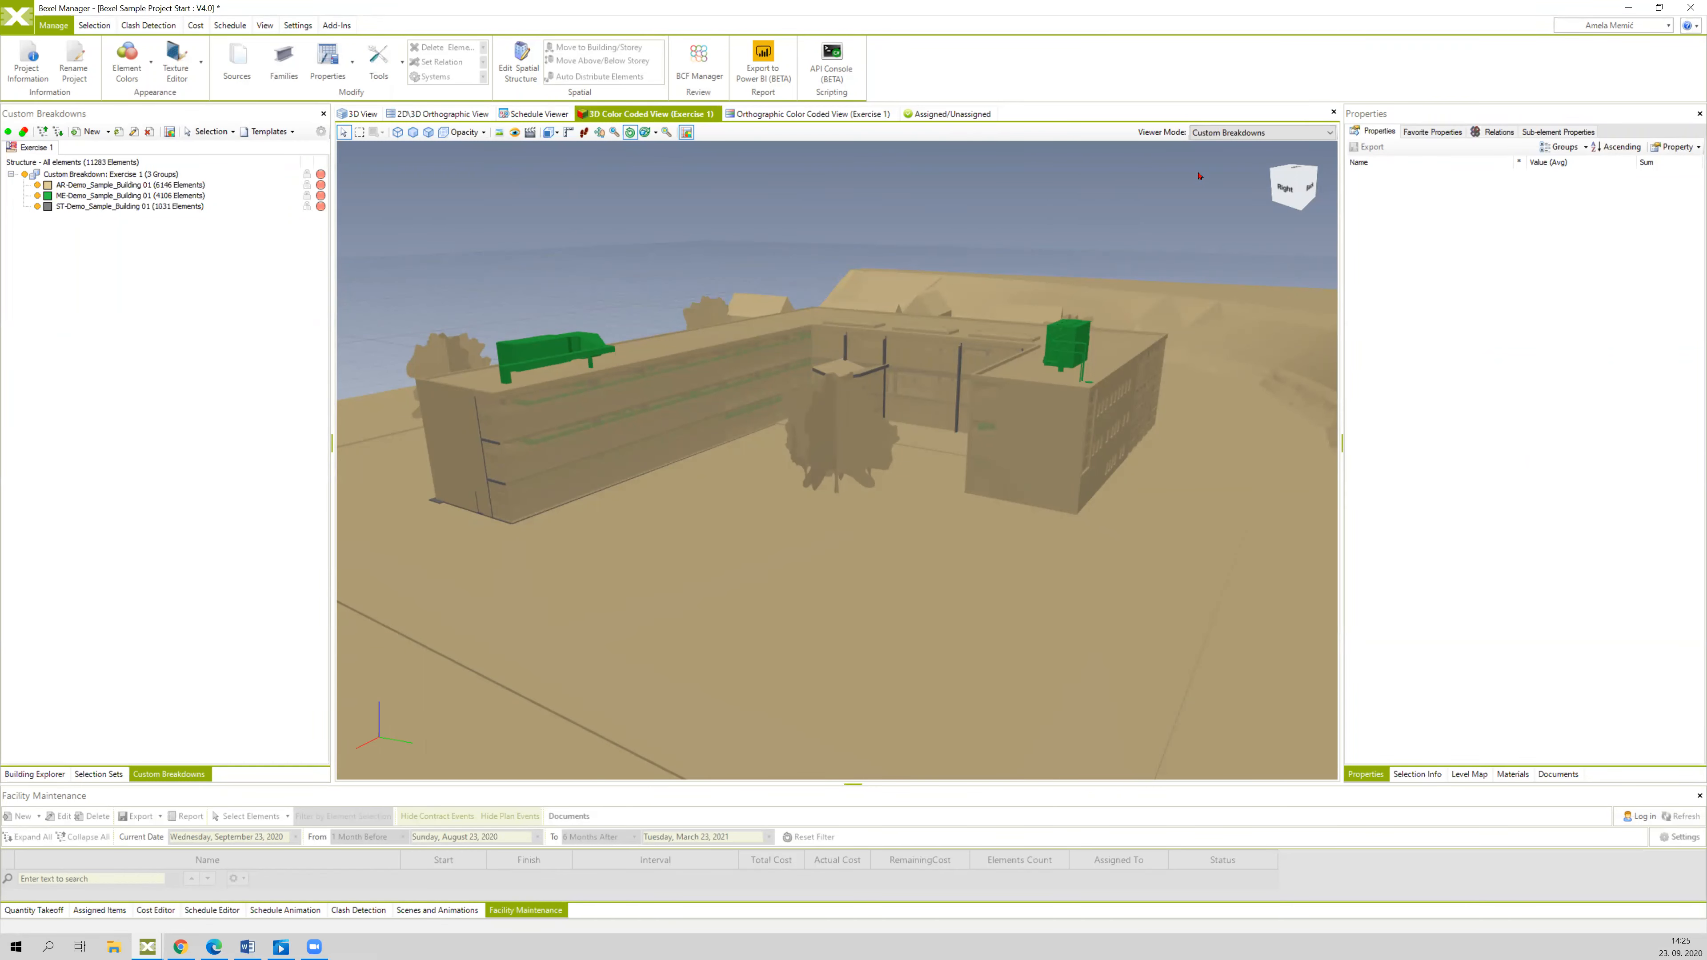
left_click(1217, 140)
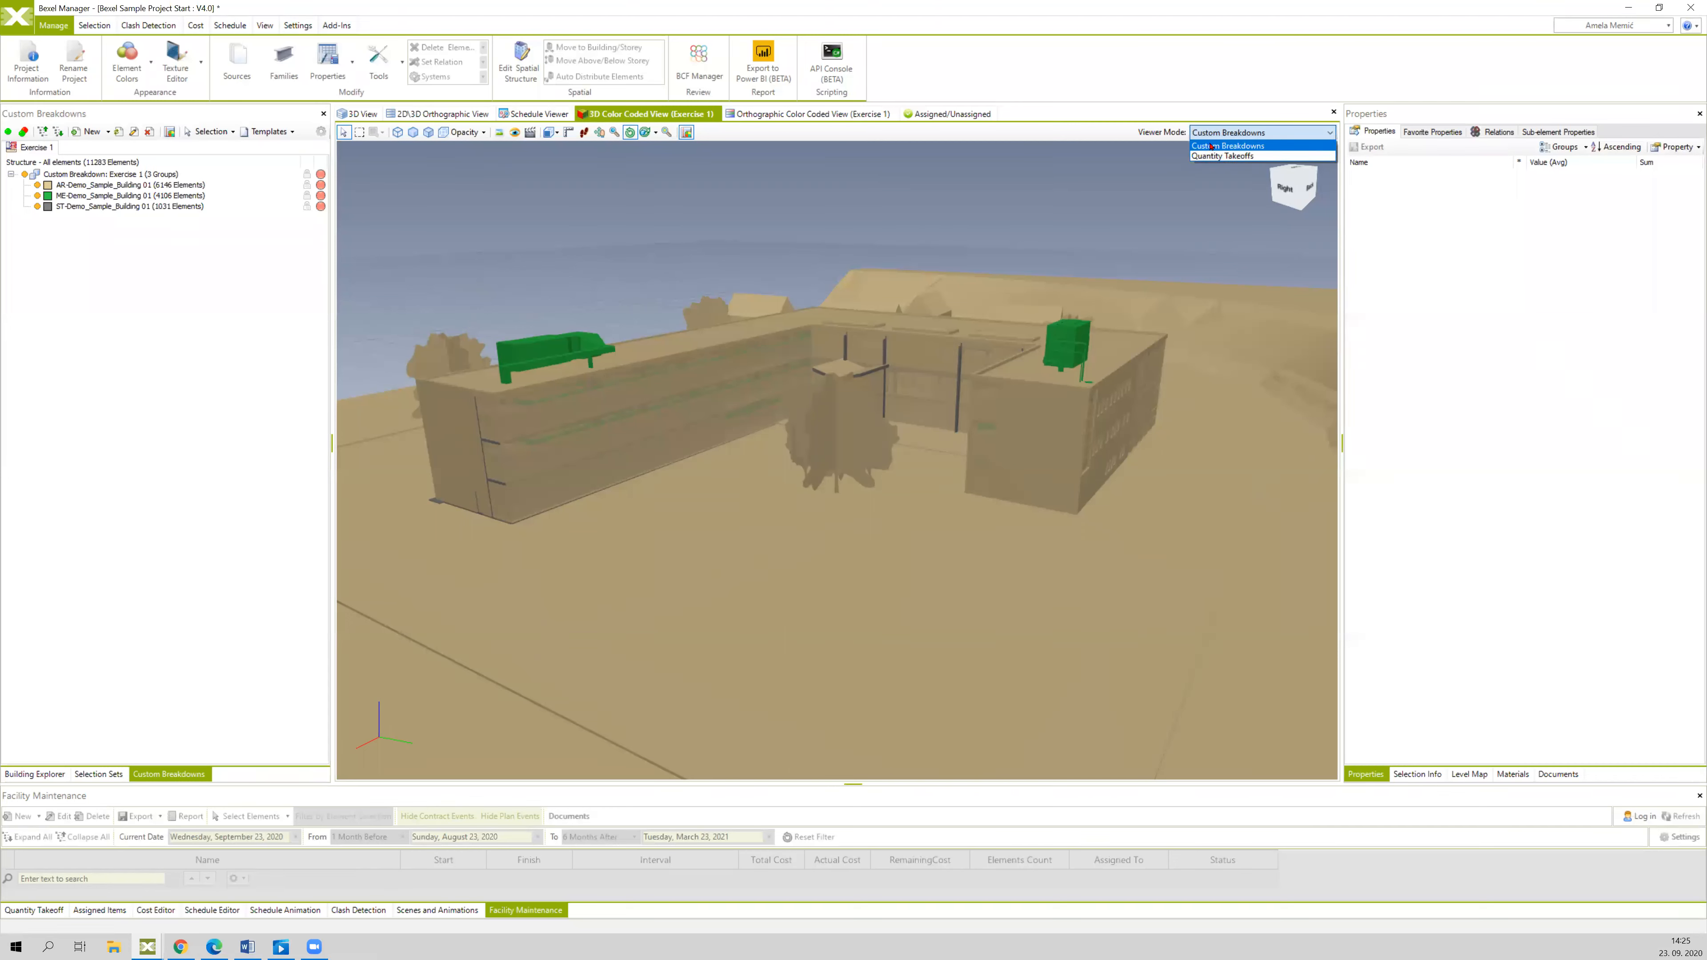
left_click(1208, 146)
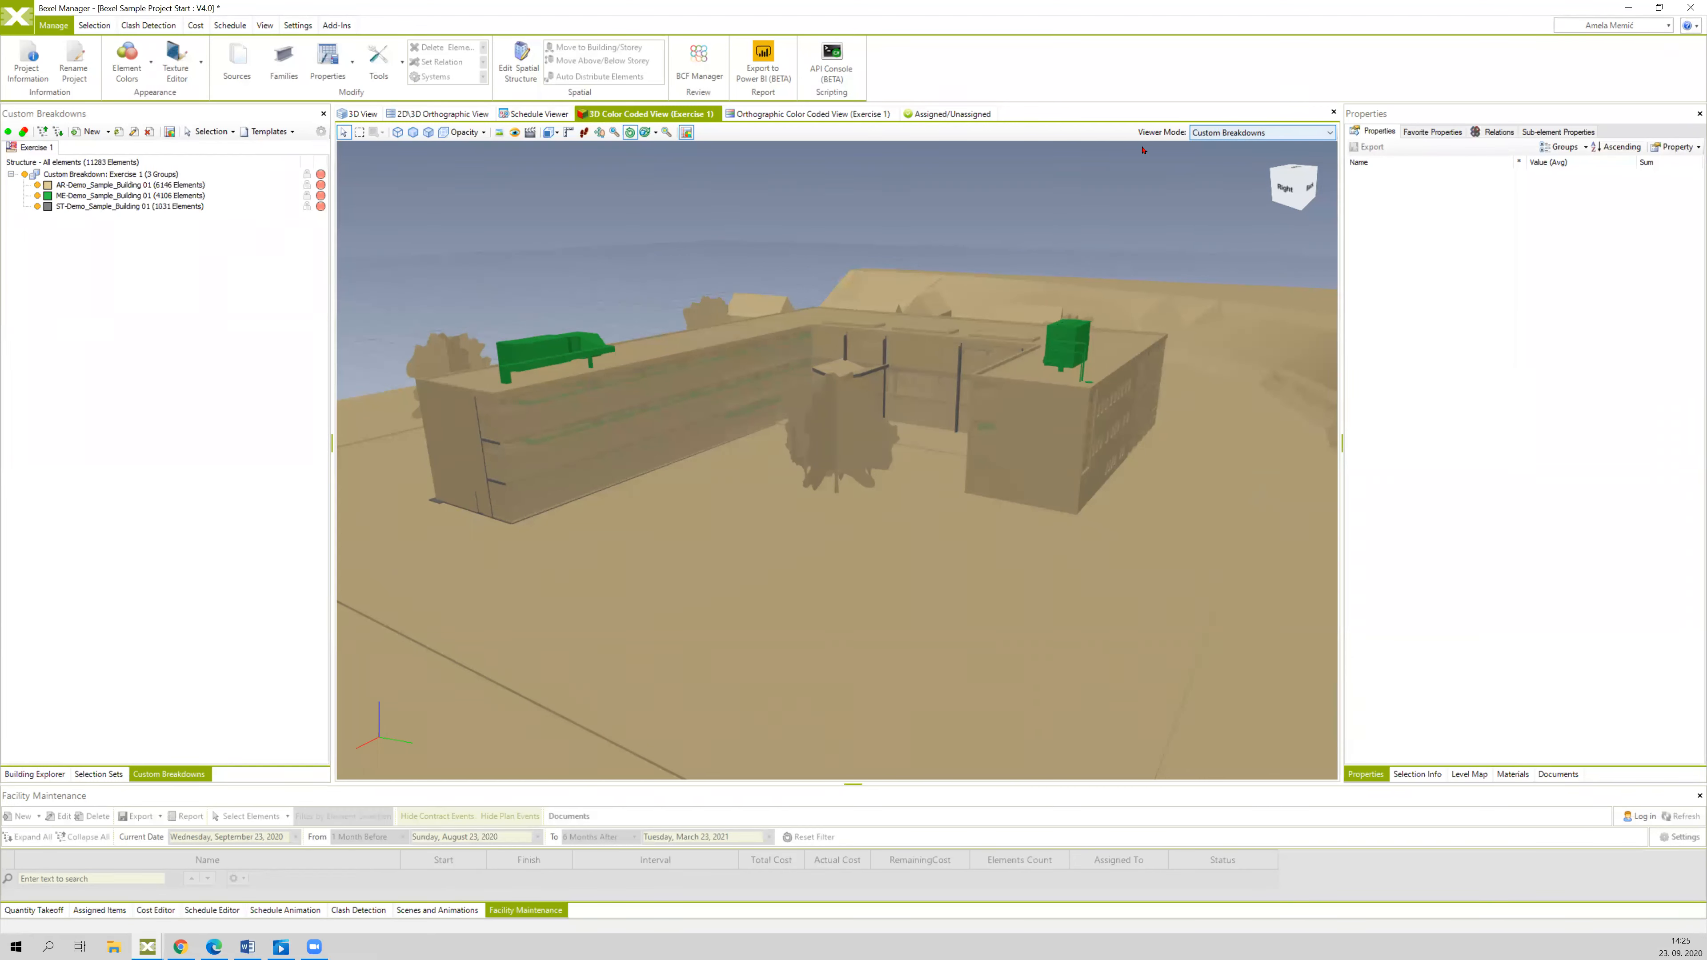
left_click_drag(891, 205, 882, 207)
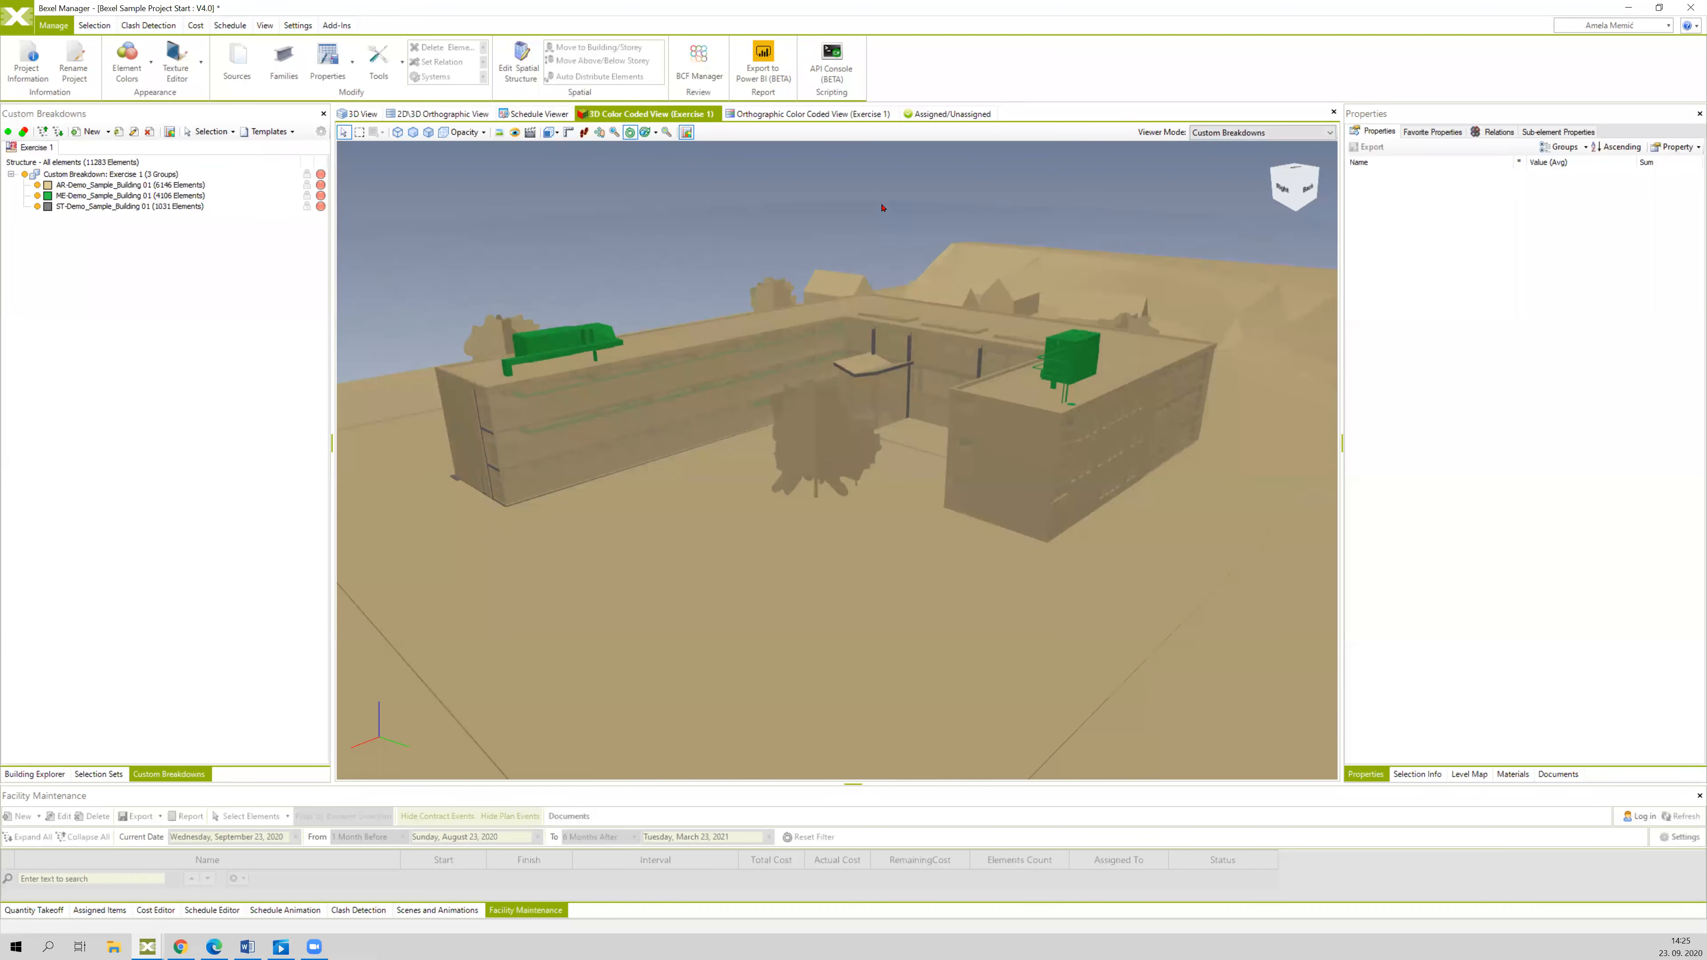
- Hide the Roof level of Building 01 in the 3D Color Coded View and compare the result with the regular 3D View
left_click(53, 774)
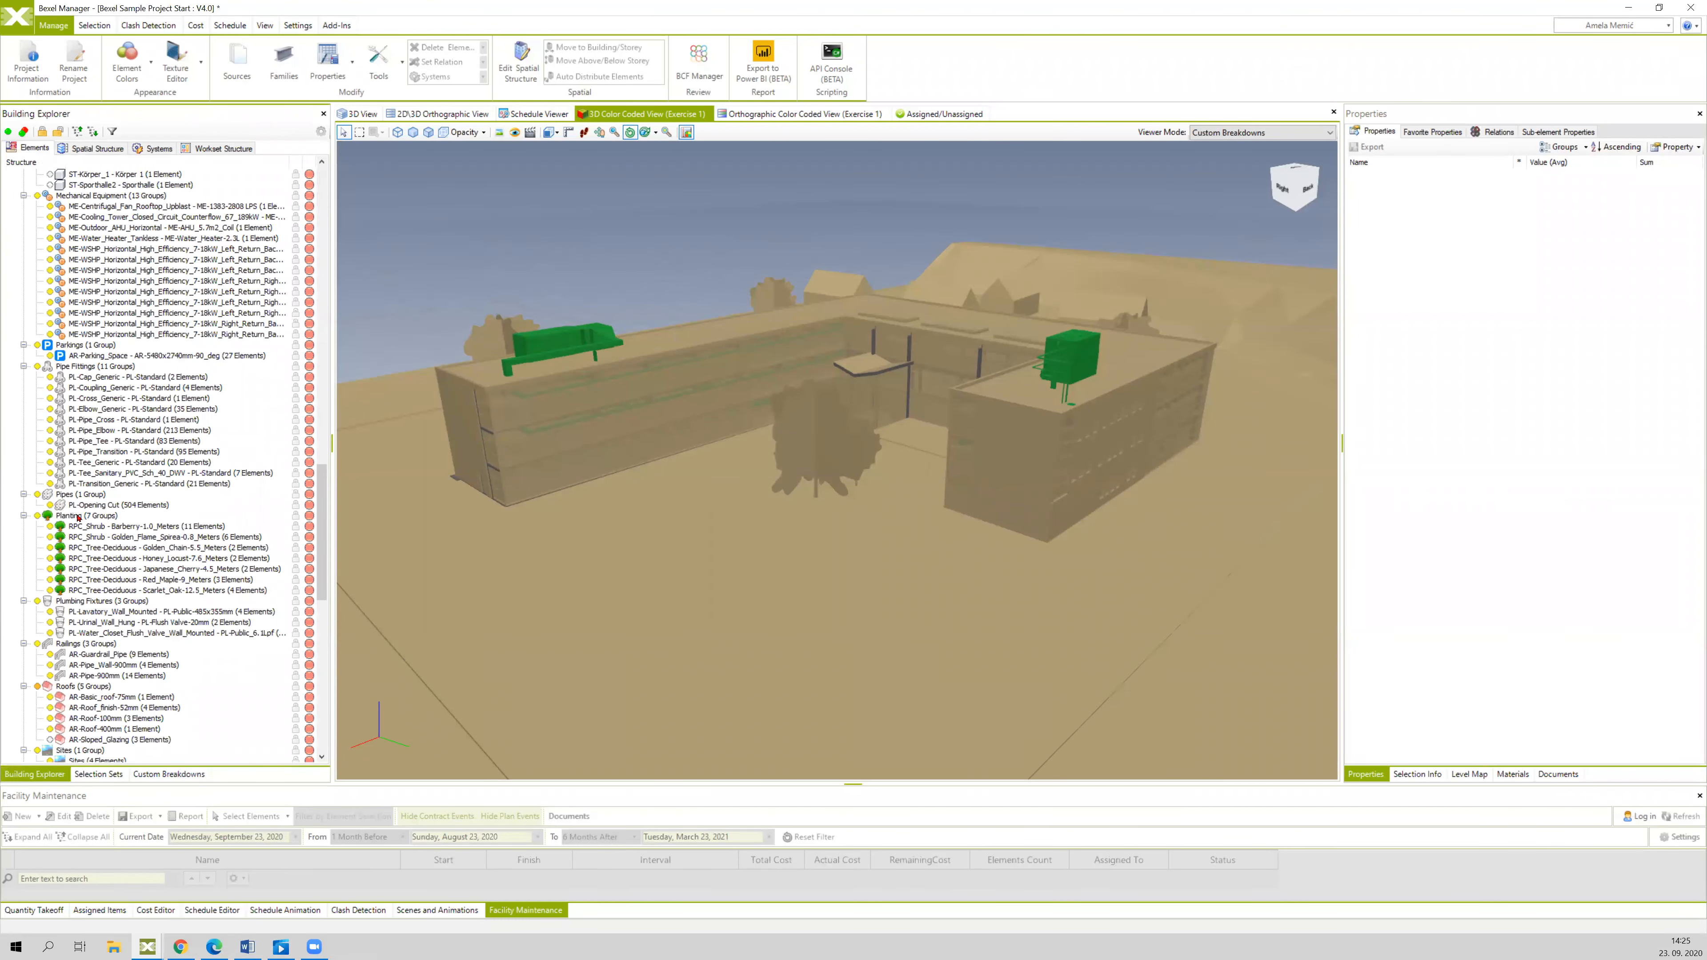
left_click(113, 150)
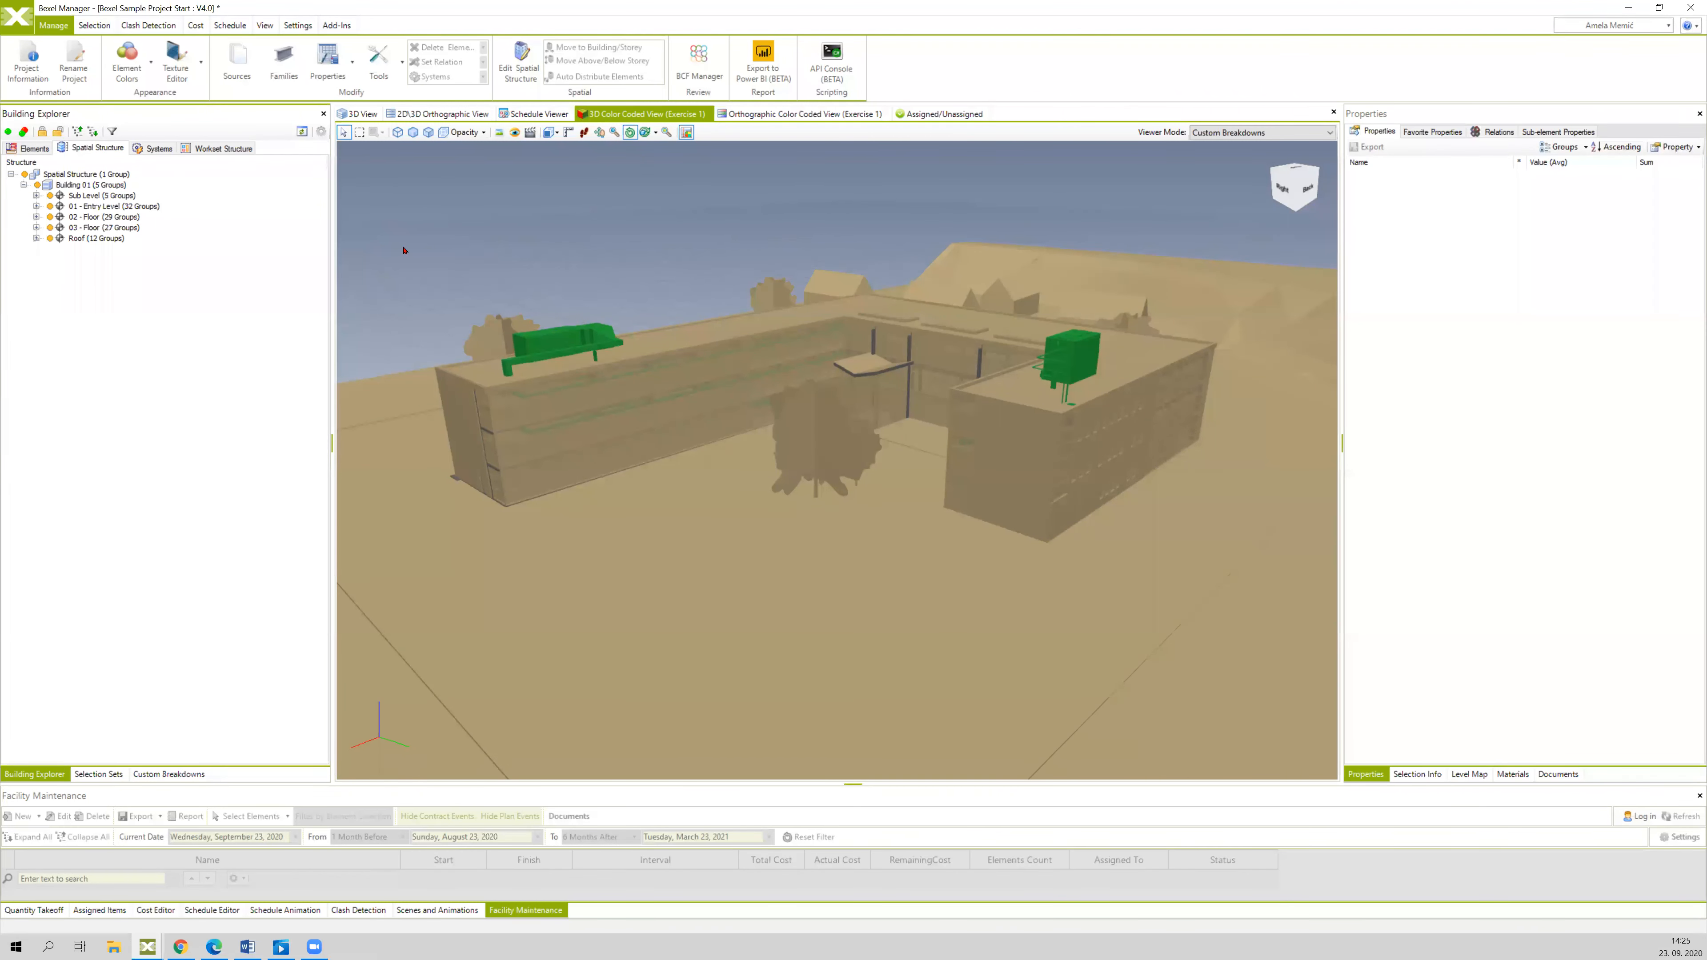
left_click(50, 238)
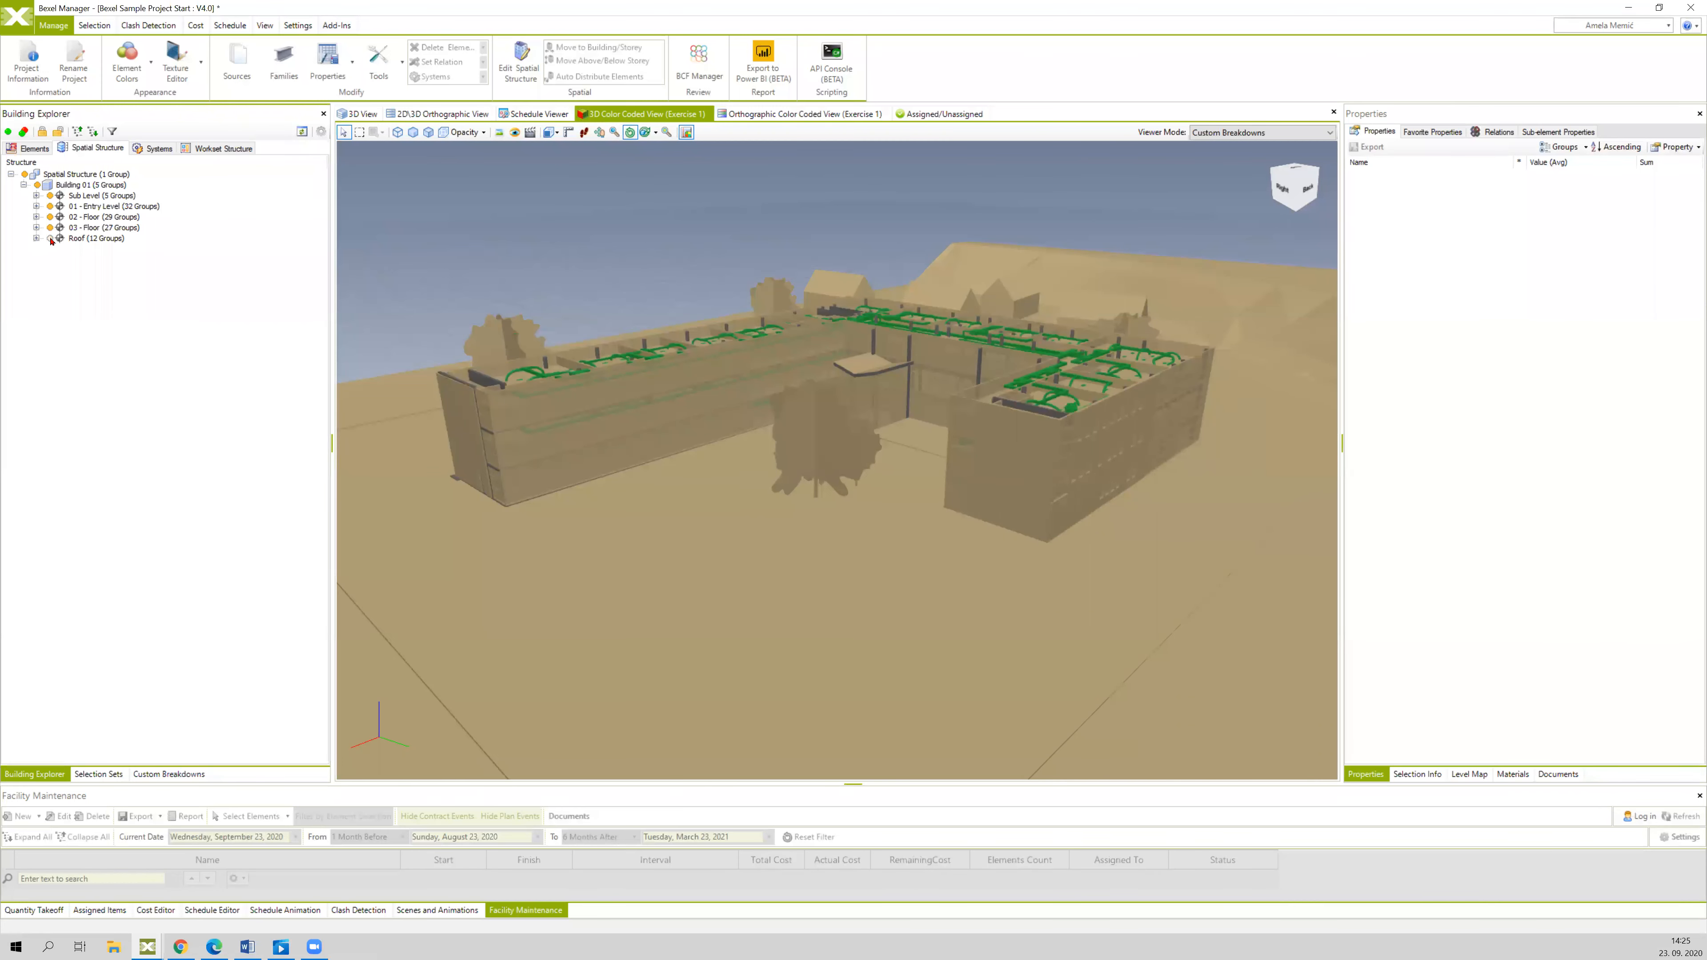
left_click_drag(542, 253, 604, 262)
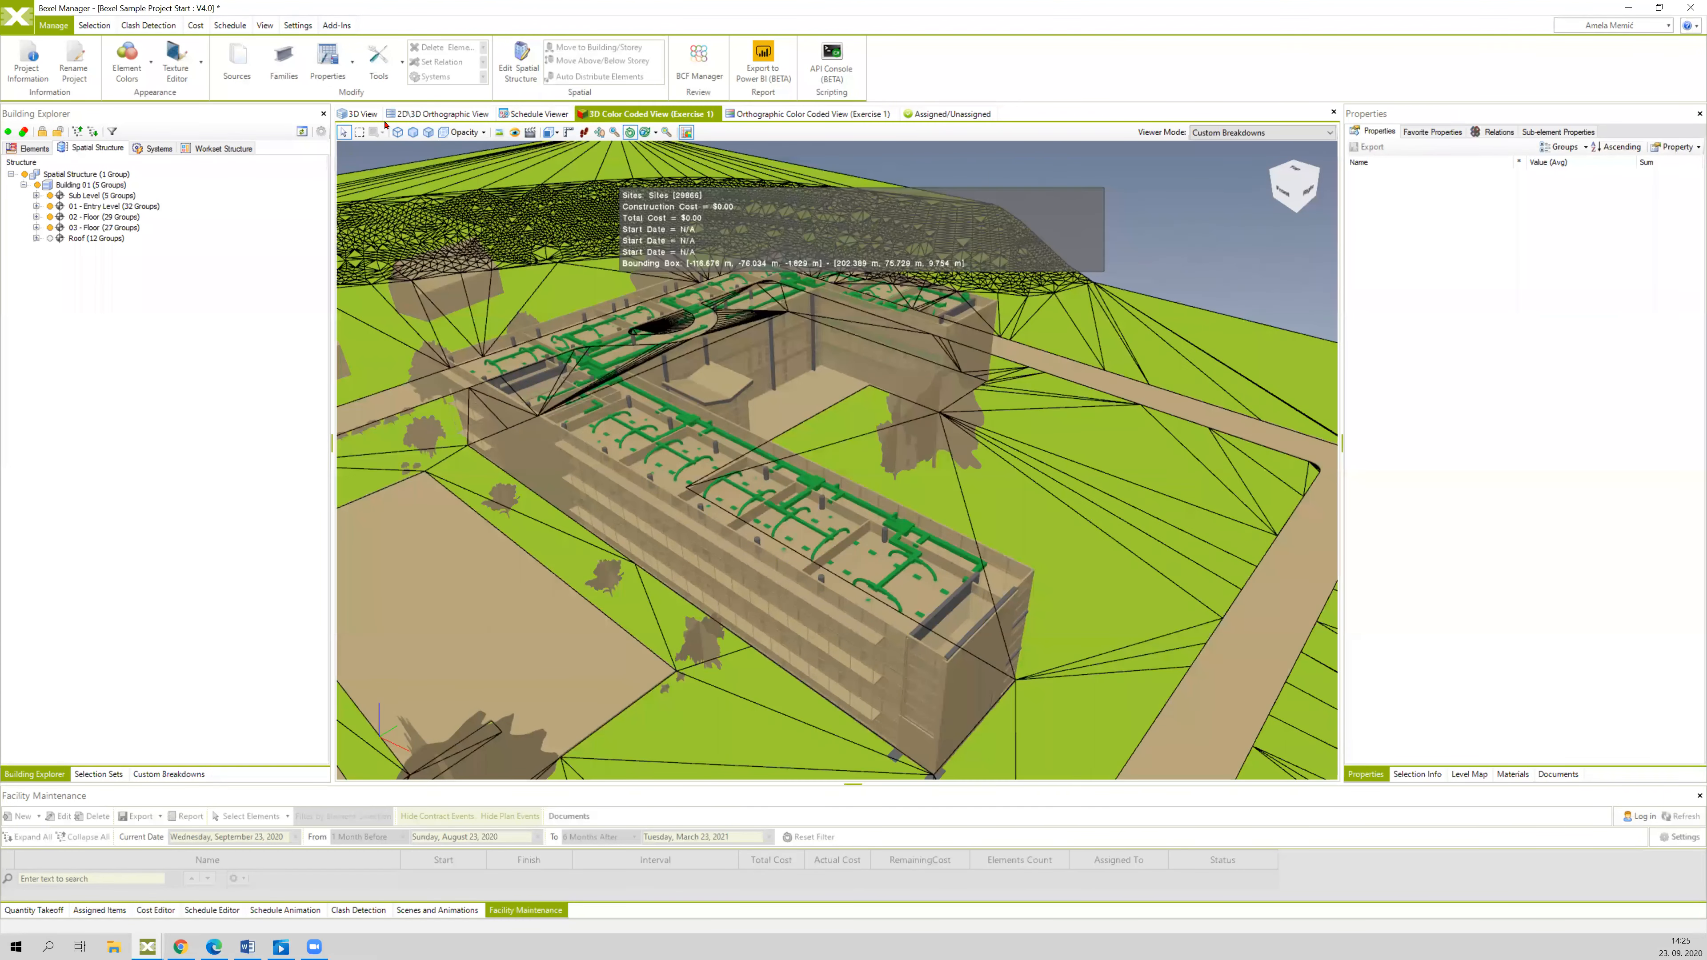
left_click(363, 114)
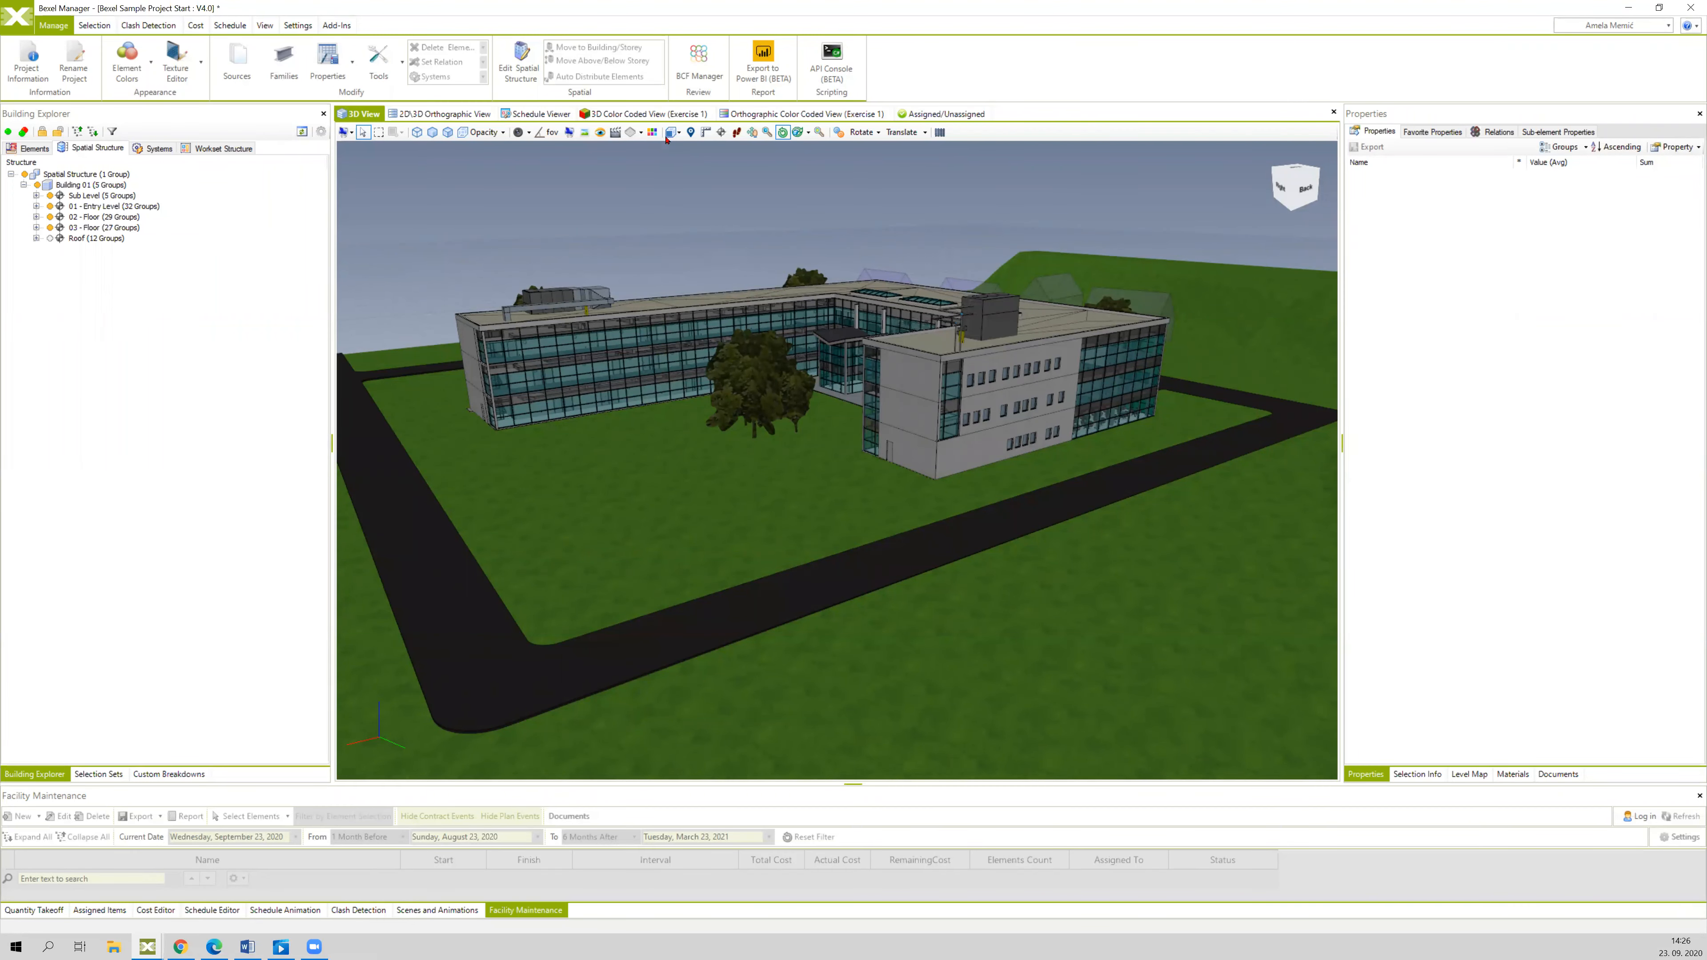
left_click(619, 115)
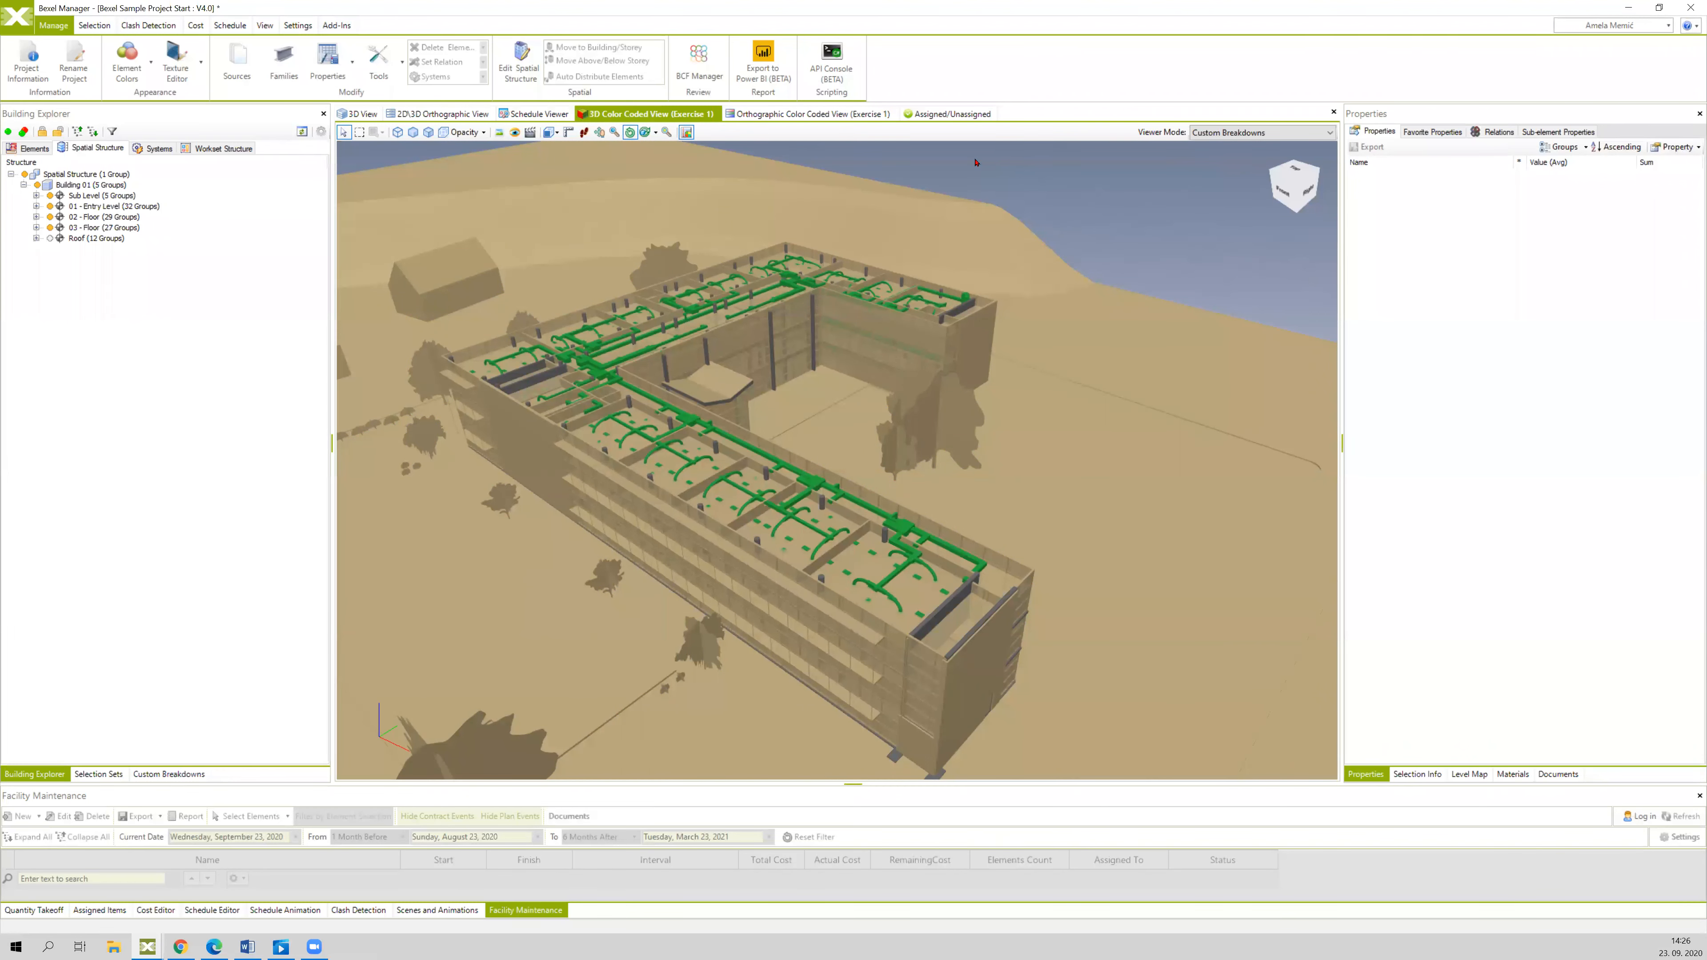
- Turn off tooltips for the 3D Color Coded viewport in the viewport options and apply the change
right_click(1006, 171)
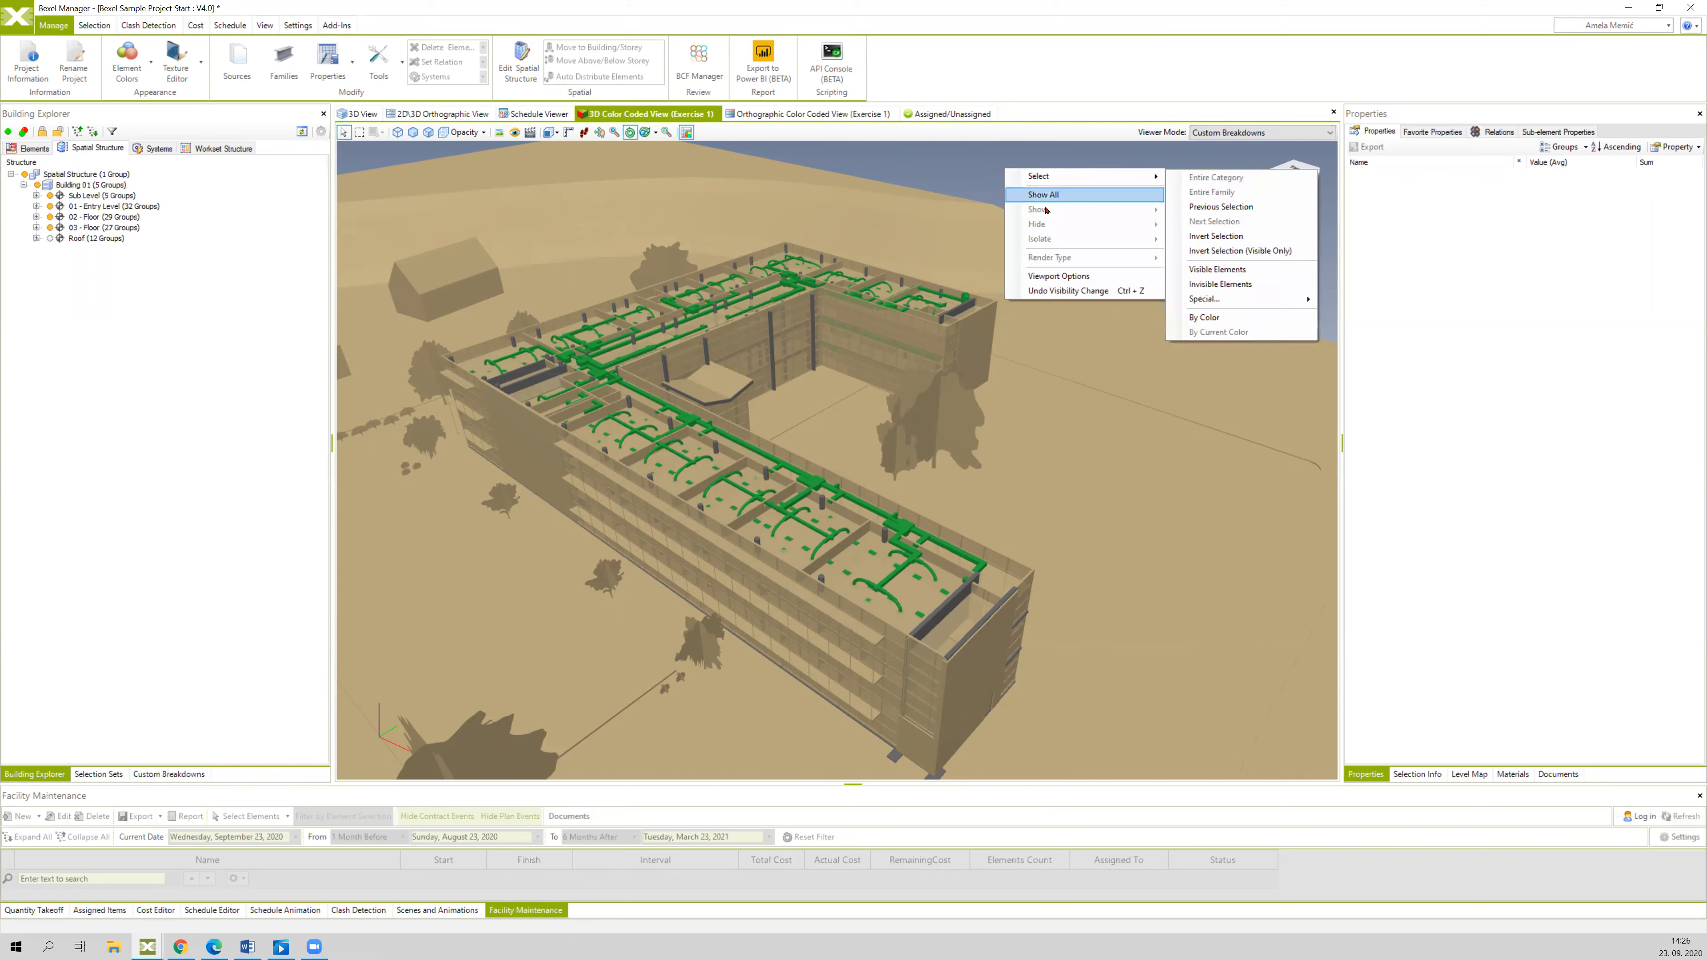
left_click(1076, 277)
left_click_drag(1089, 301, 1046, 279)
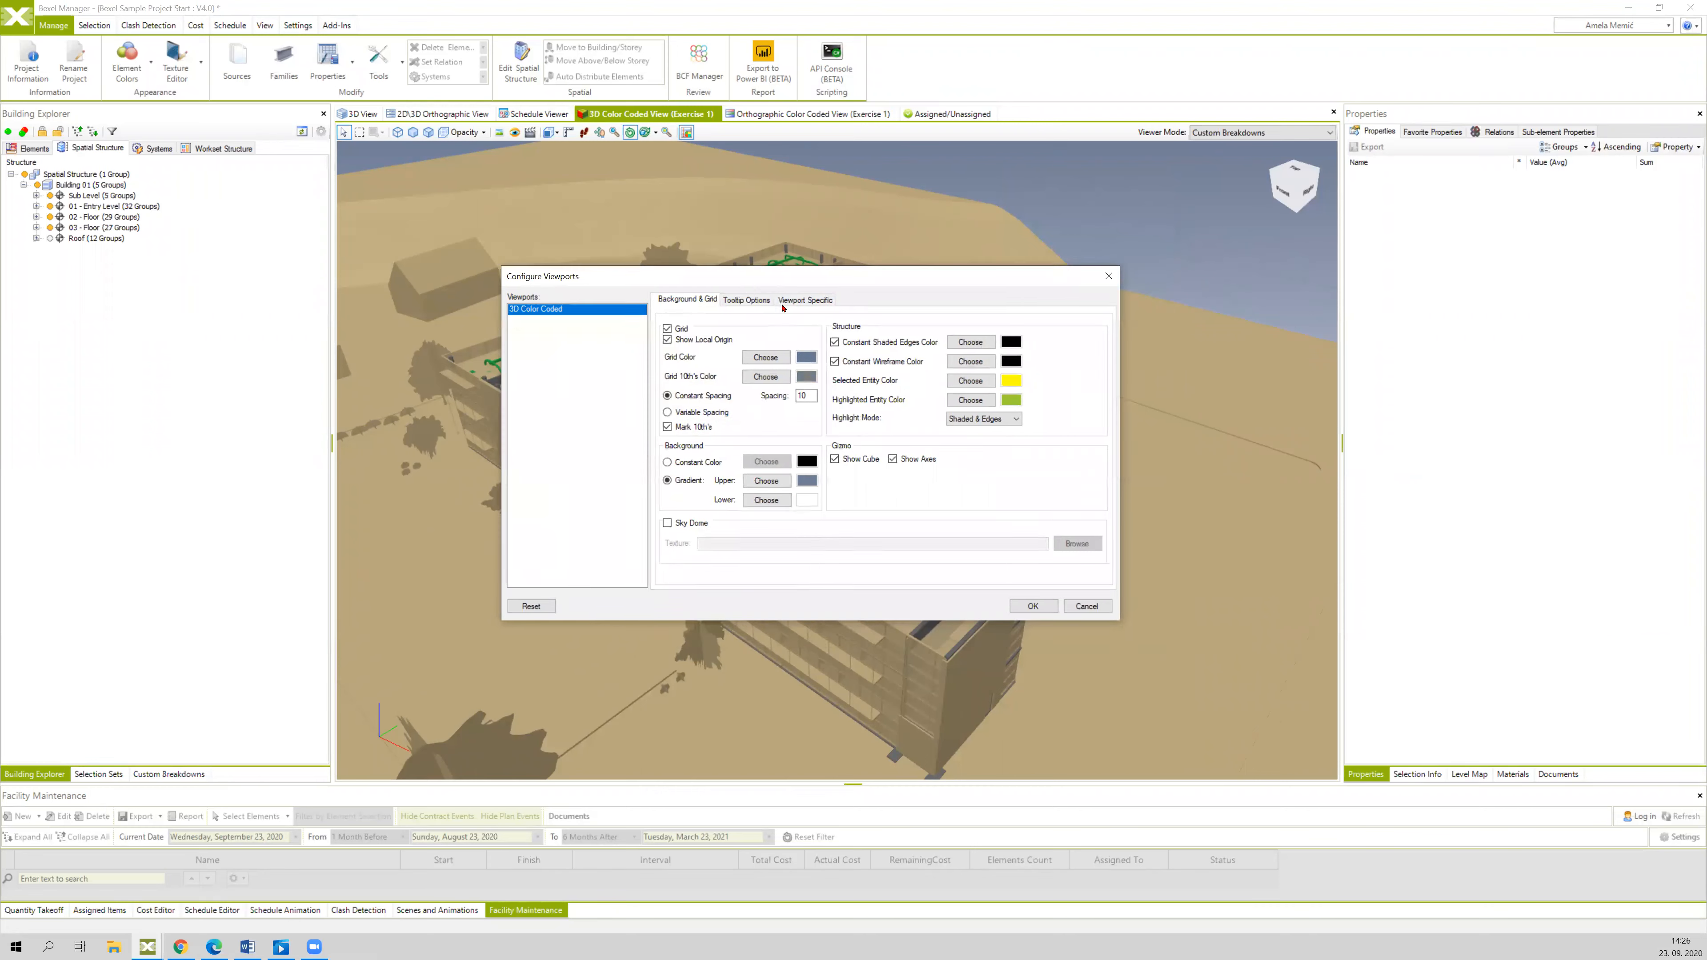
left_click(747, 303)
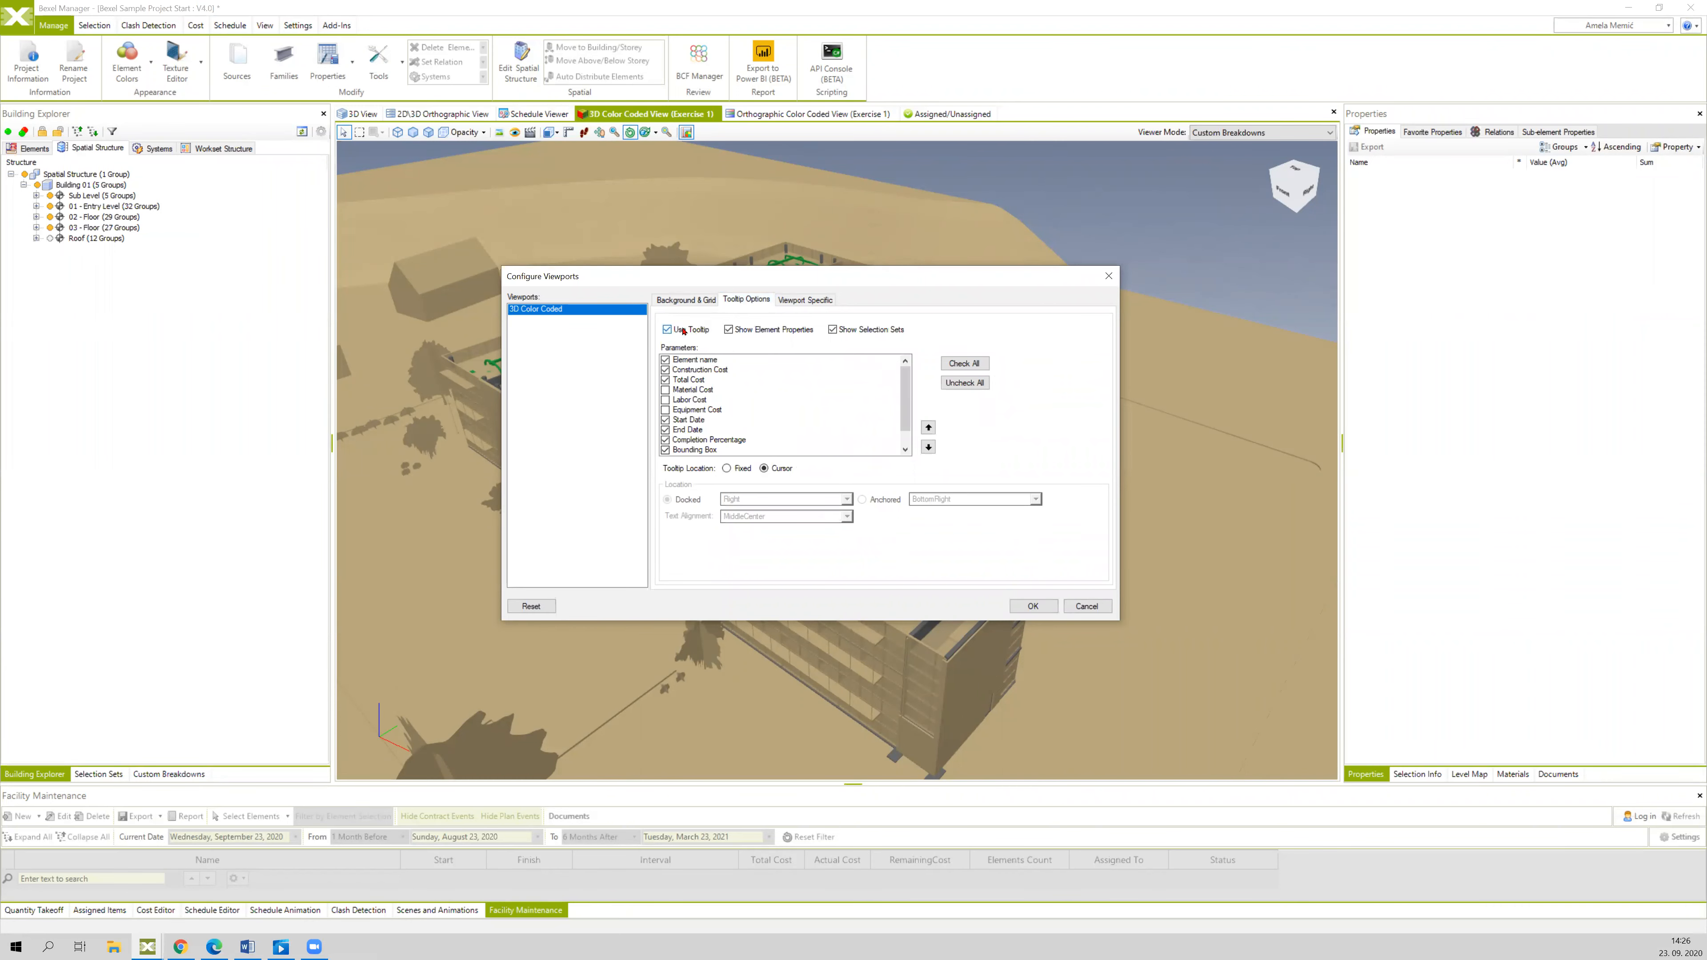
left_click(667, 330)
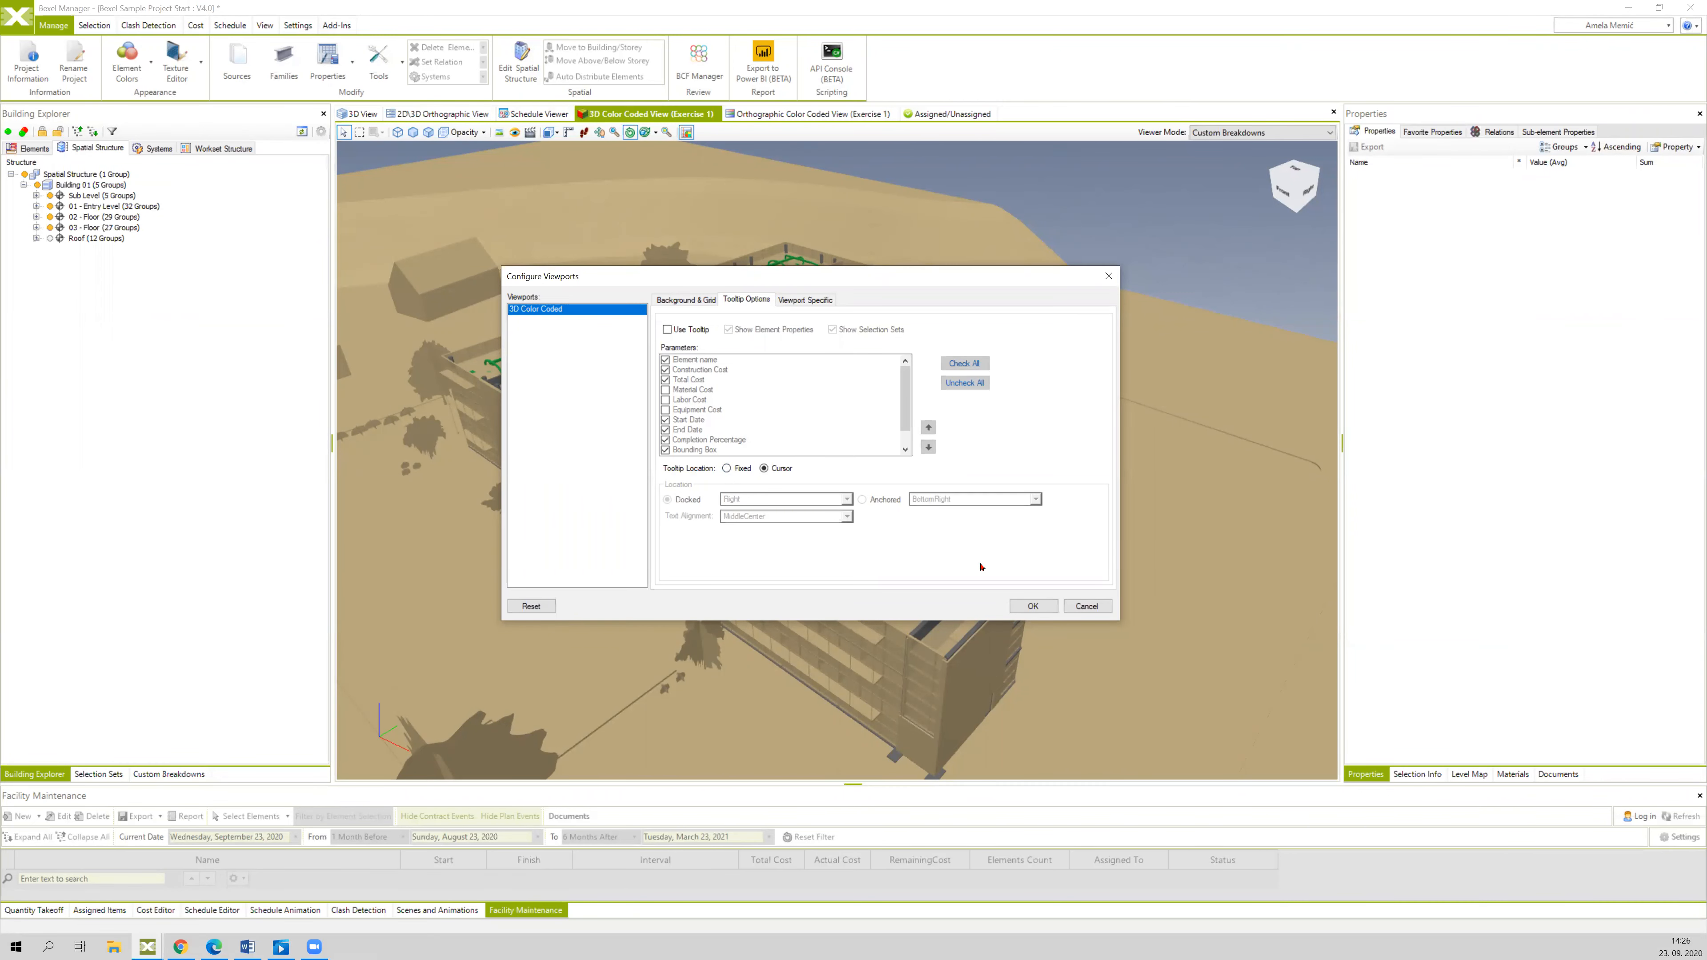
left_click(1032, 605)
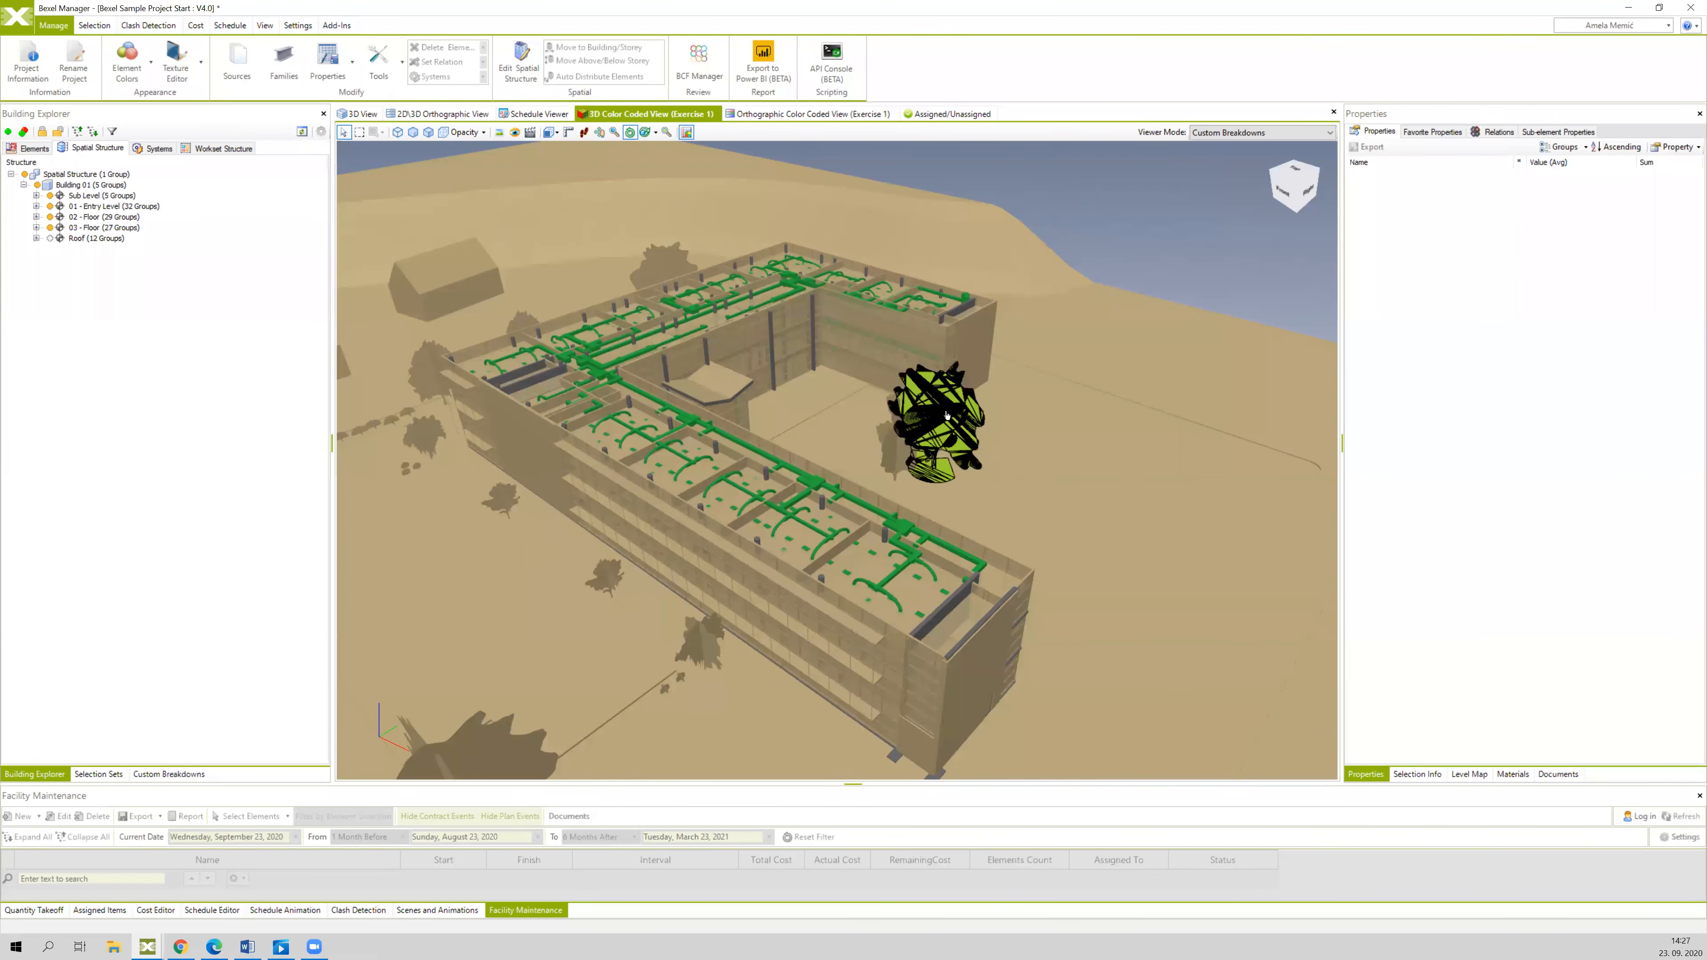
- Hide the 03 - Floor, 02 - Floor and 01 - Entry Level levels of Building 01 one after another
middle_click_drag(1123, 243, 1050, 239)
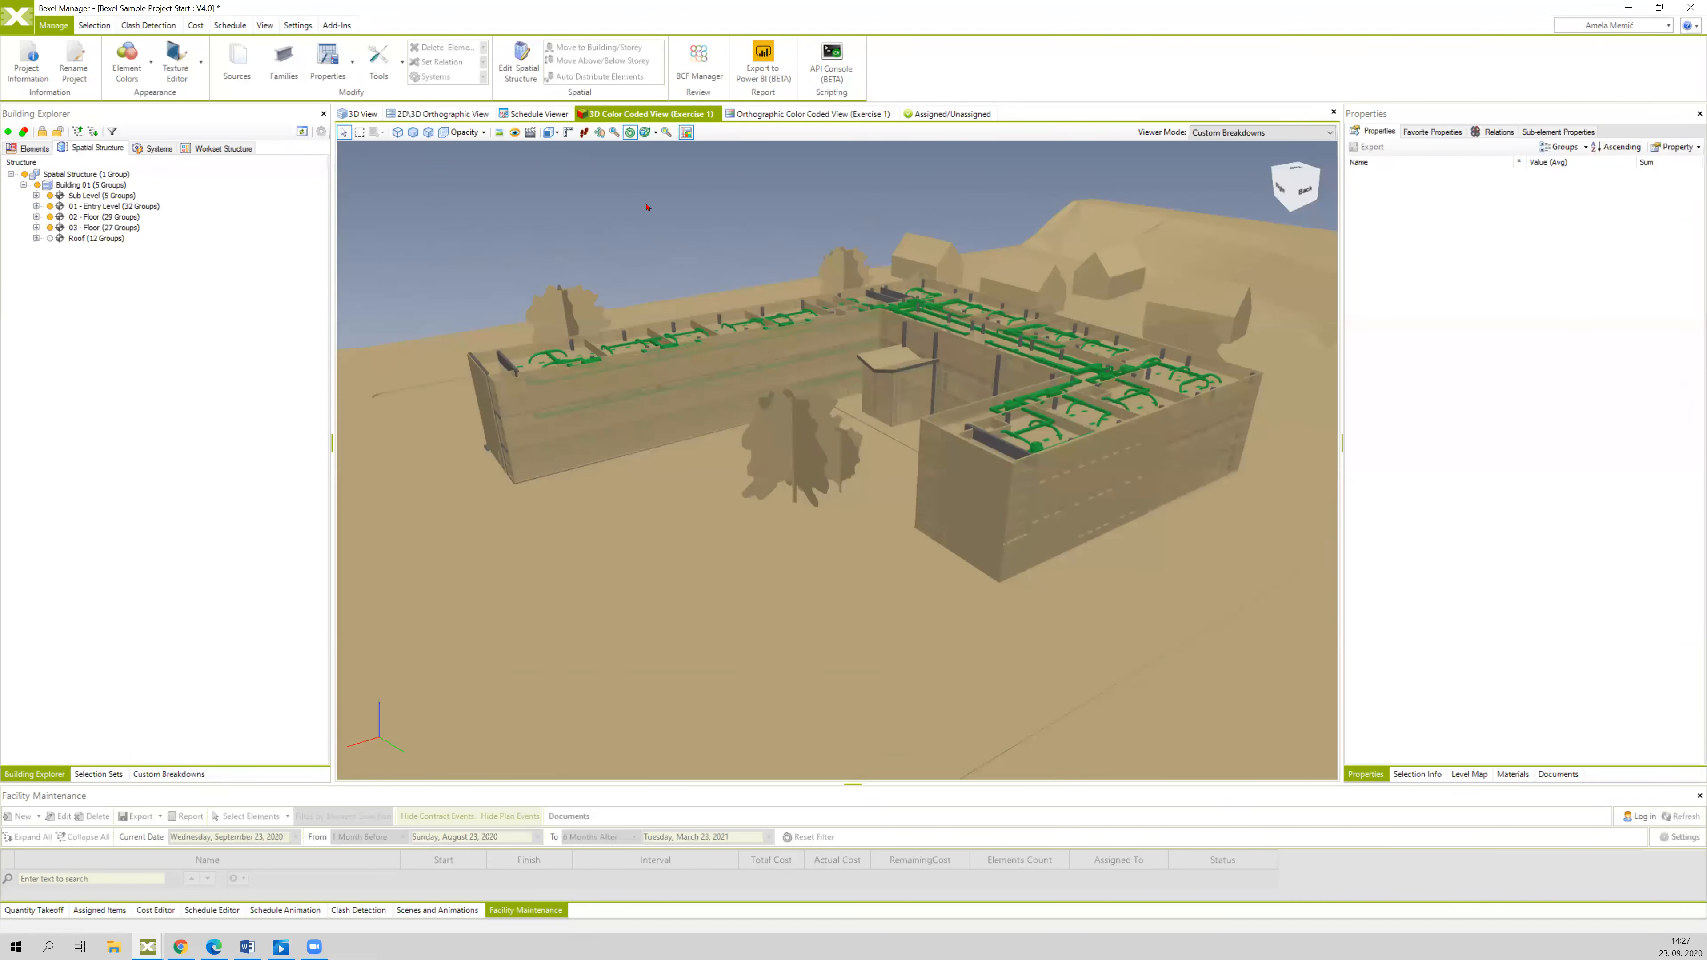
left_click(50, 228)
middle_click_drag(676, 265, 676, 276)
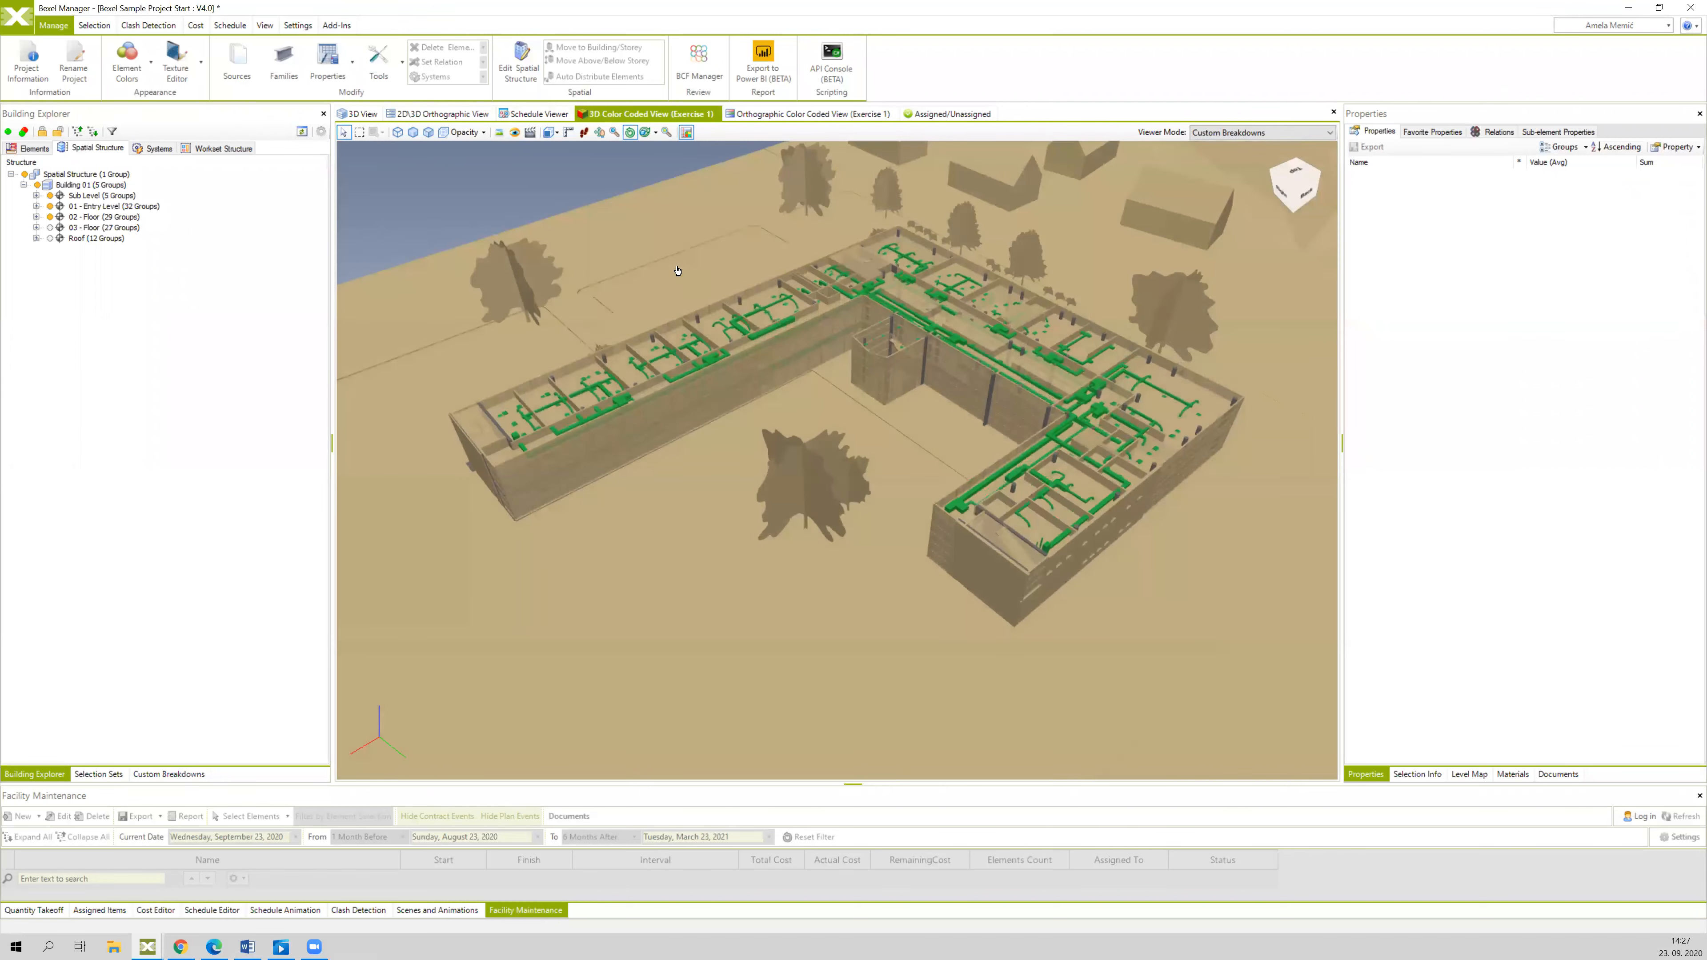
left_click(50, 217)
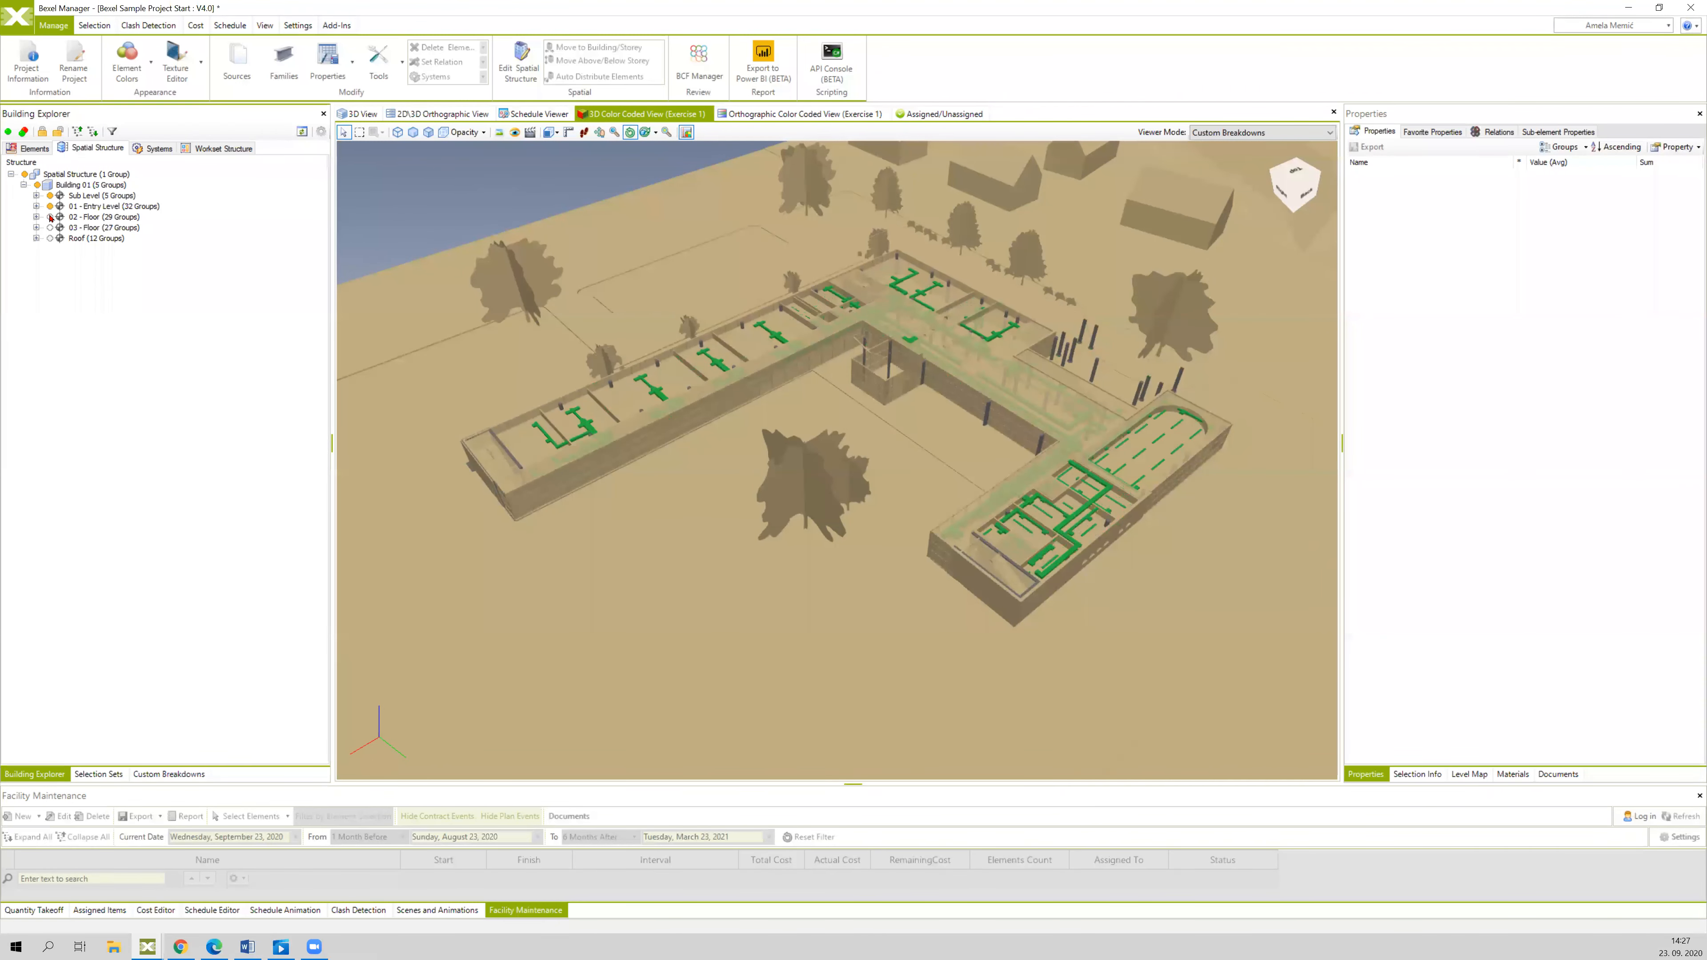
left_click(50, 206)
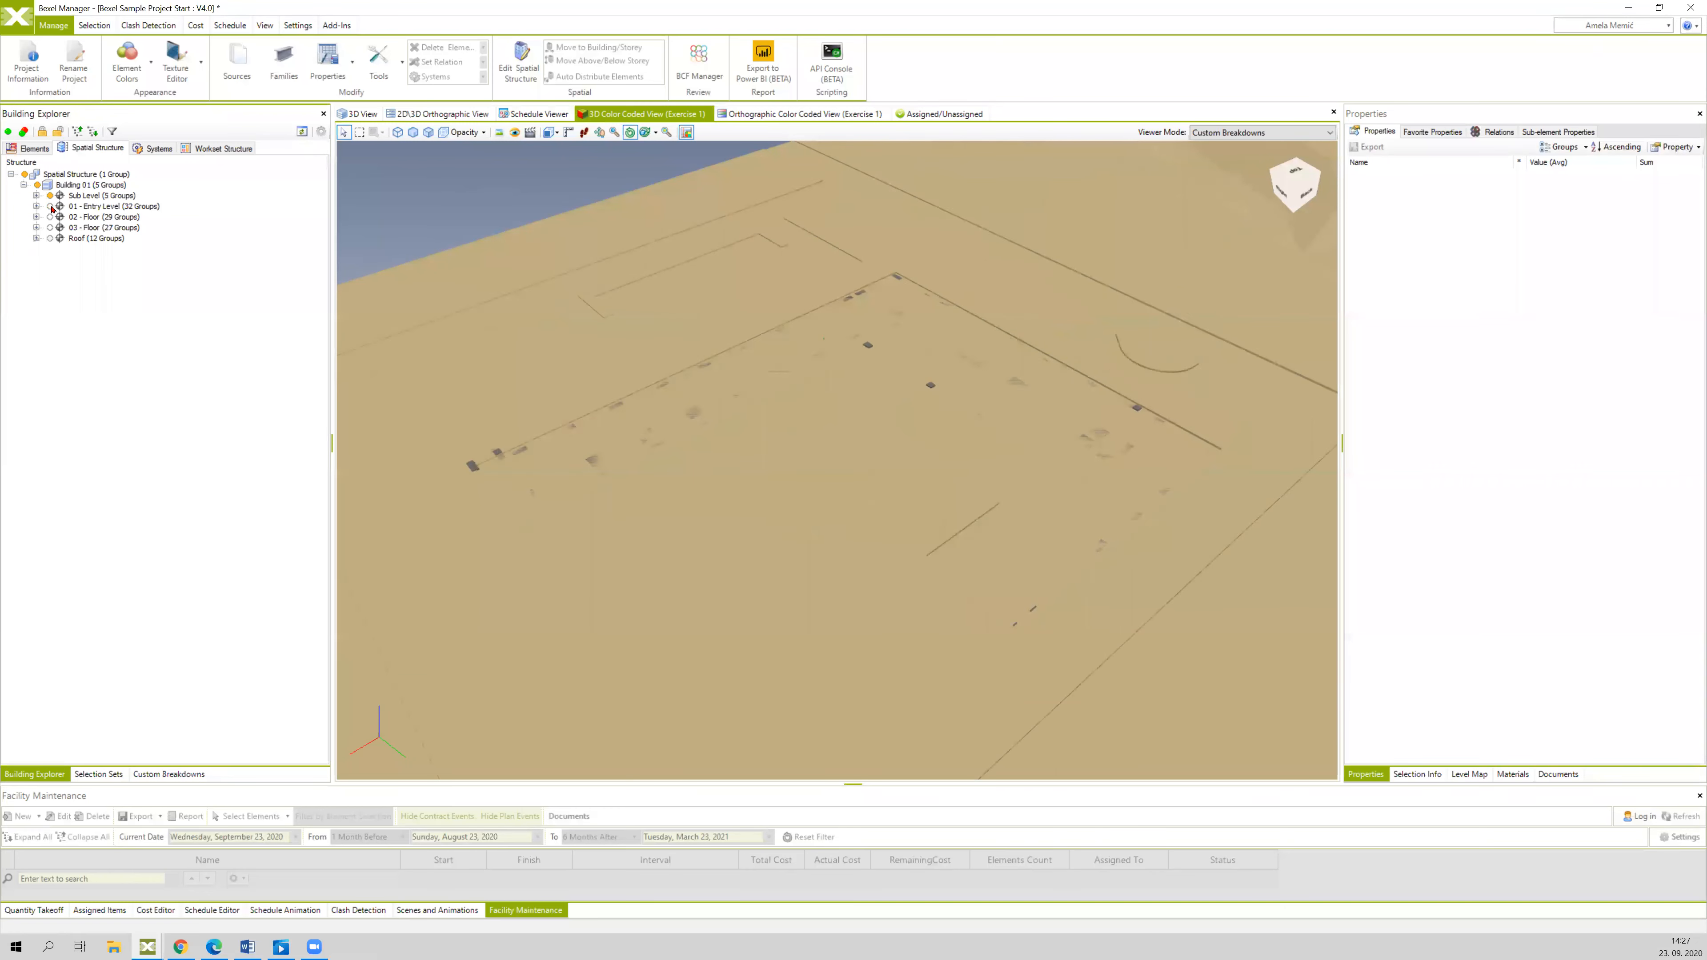
- Examine the Sub Level foundations from beneath the terrain at different angles
left_click_drag(524, 319, 572, 416)
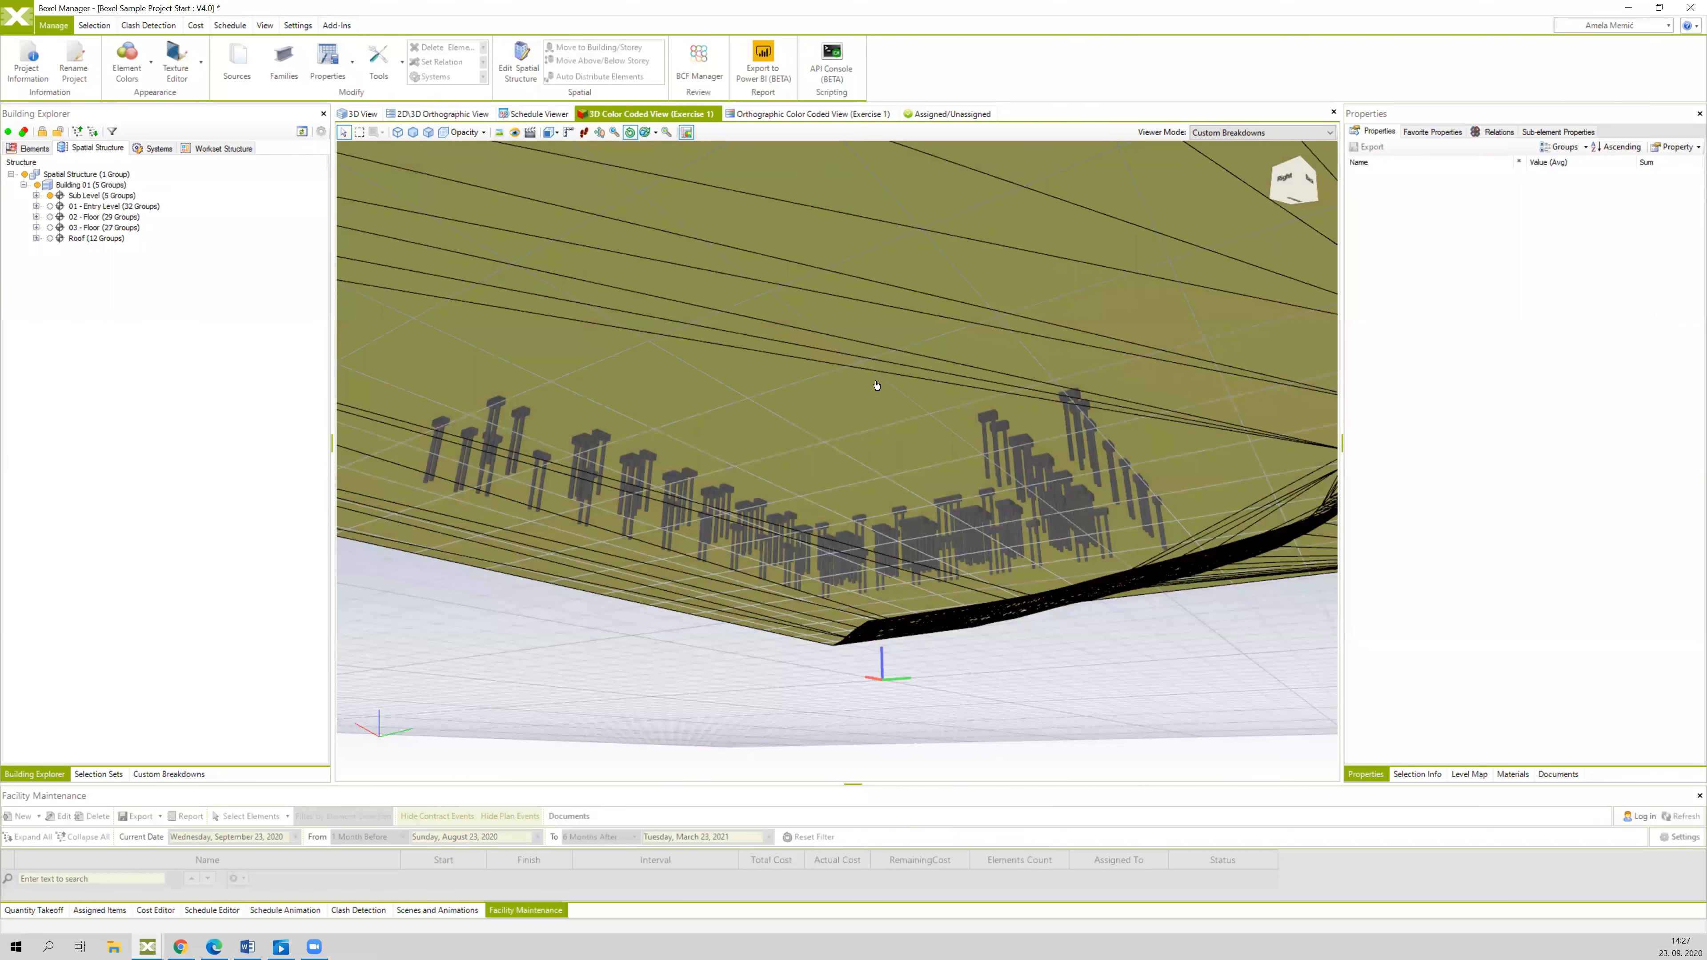
left_click_drag(838, 358, 1076, 483)
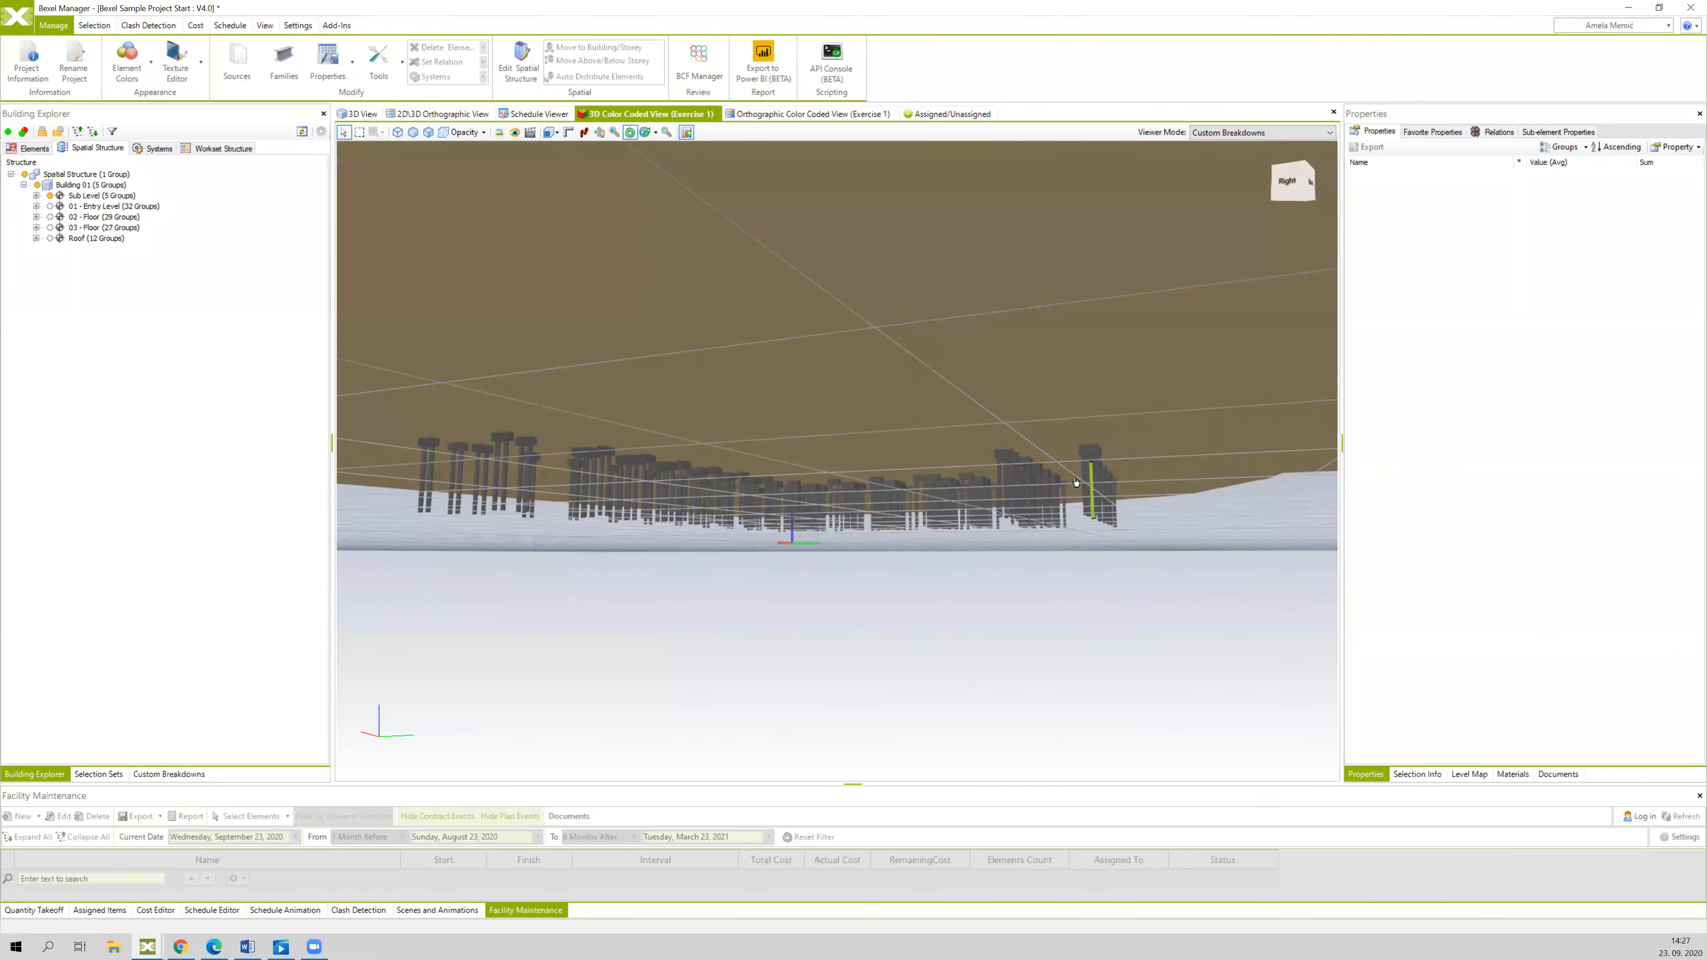
left_click_drag(866, 494, 784, 472)
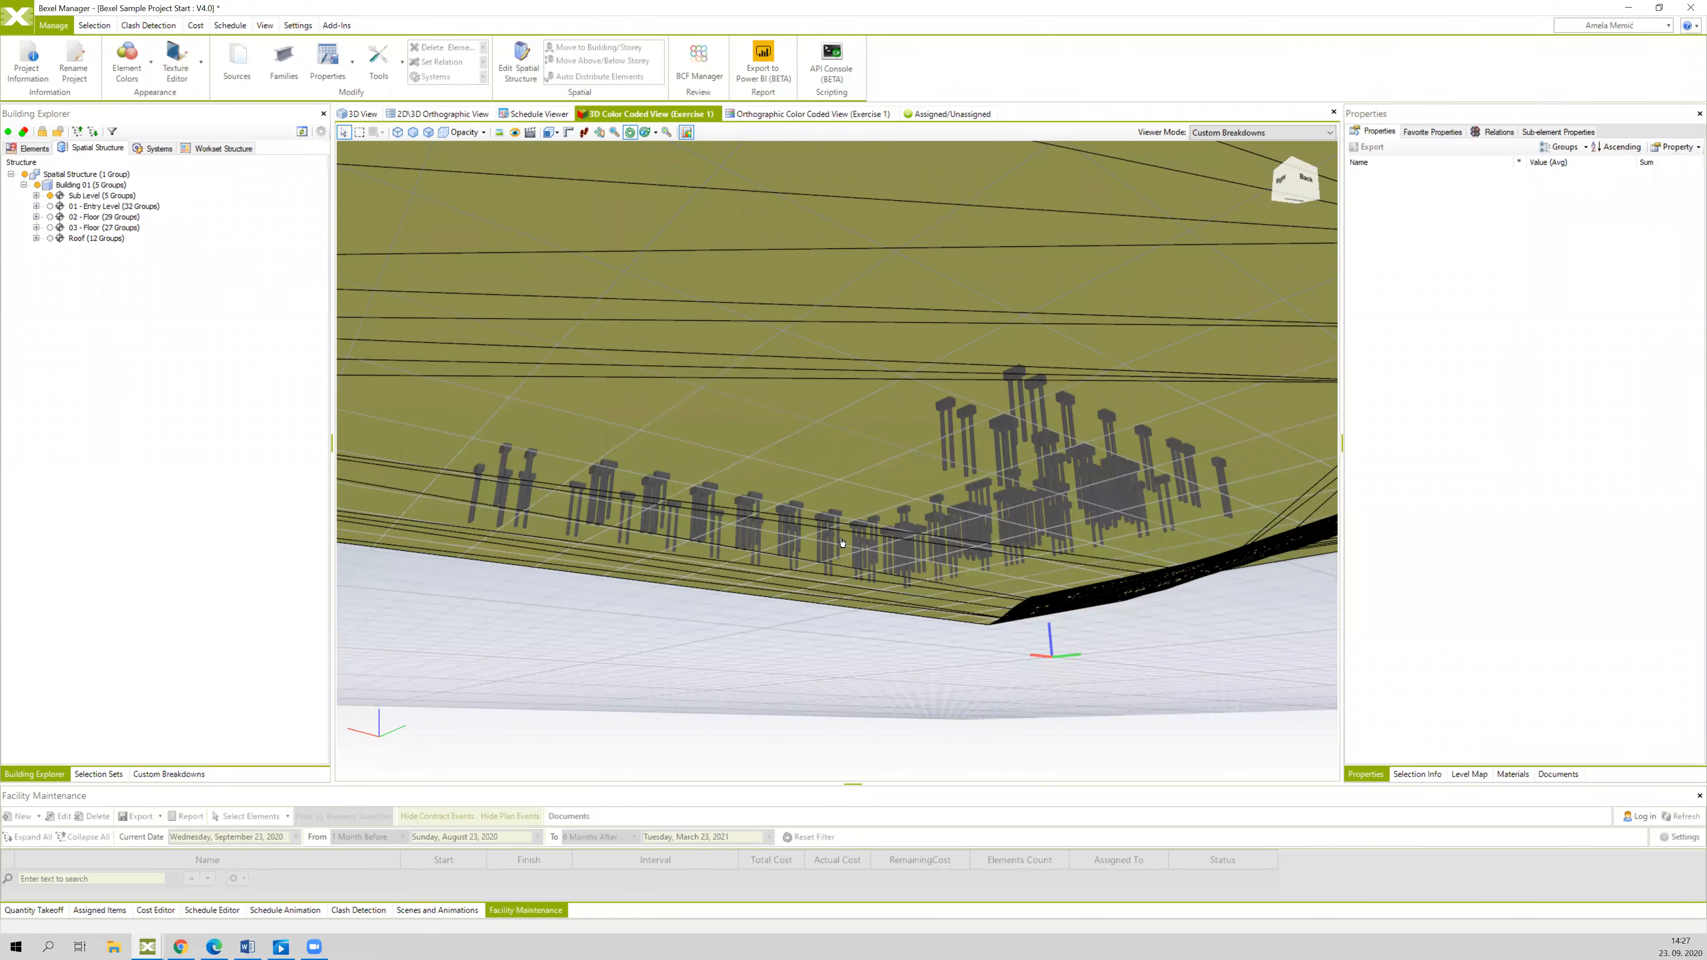
- Return to the custom breakdown list for Exercise 1 and show all elements of the model
left_click(169, 774)
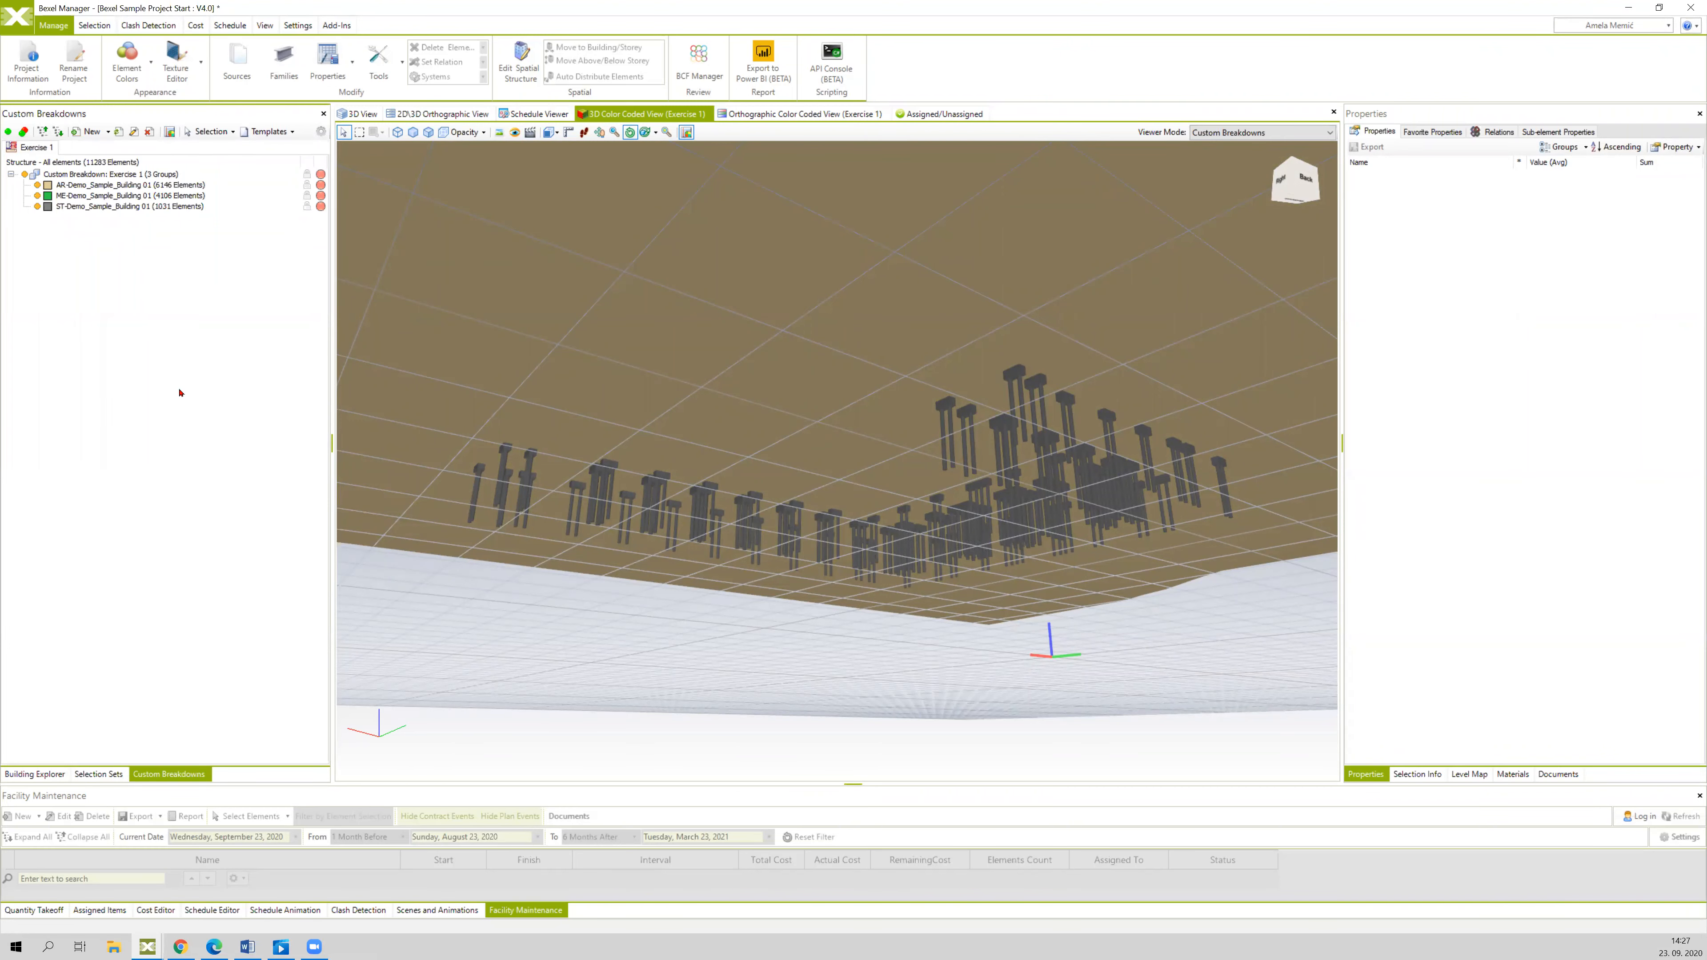
left_click_drag(662, 388, 729, 443)
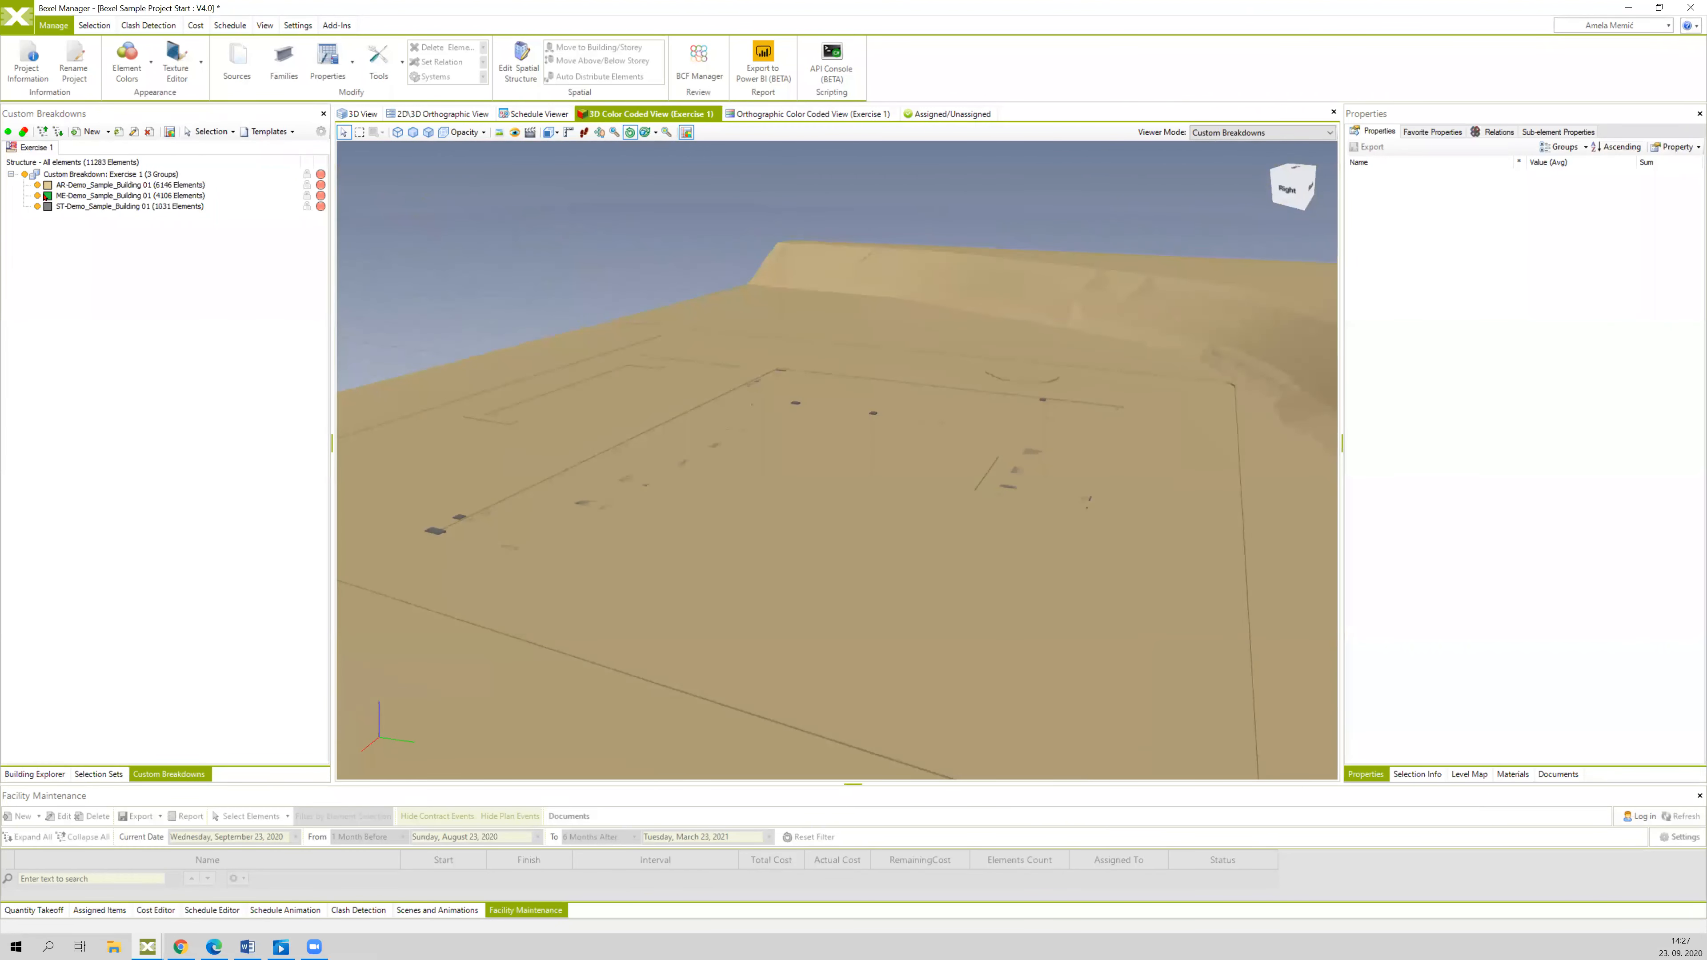
left_click(8, 131)
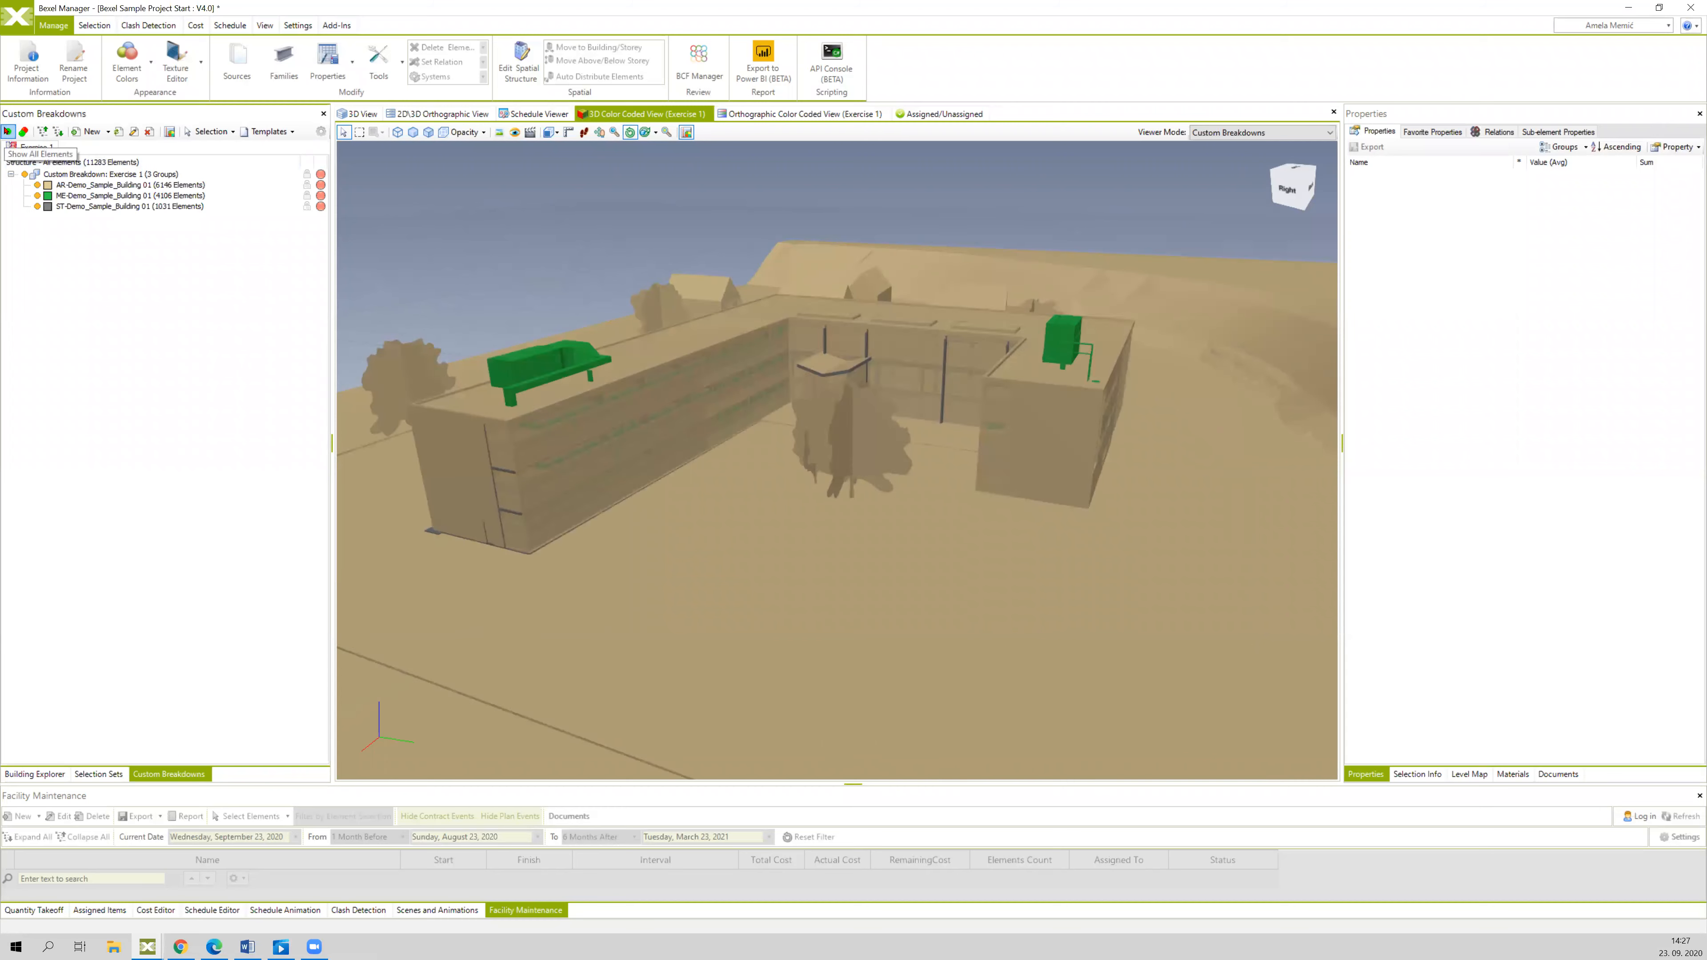
left_click_drag(497, 285, 485, 279)
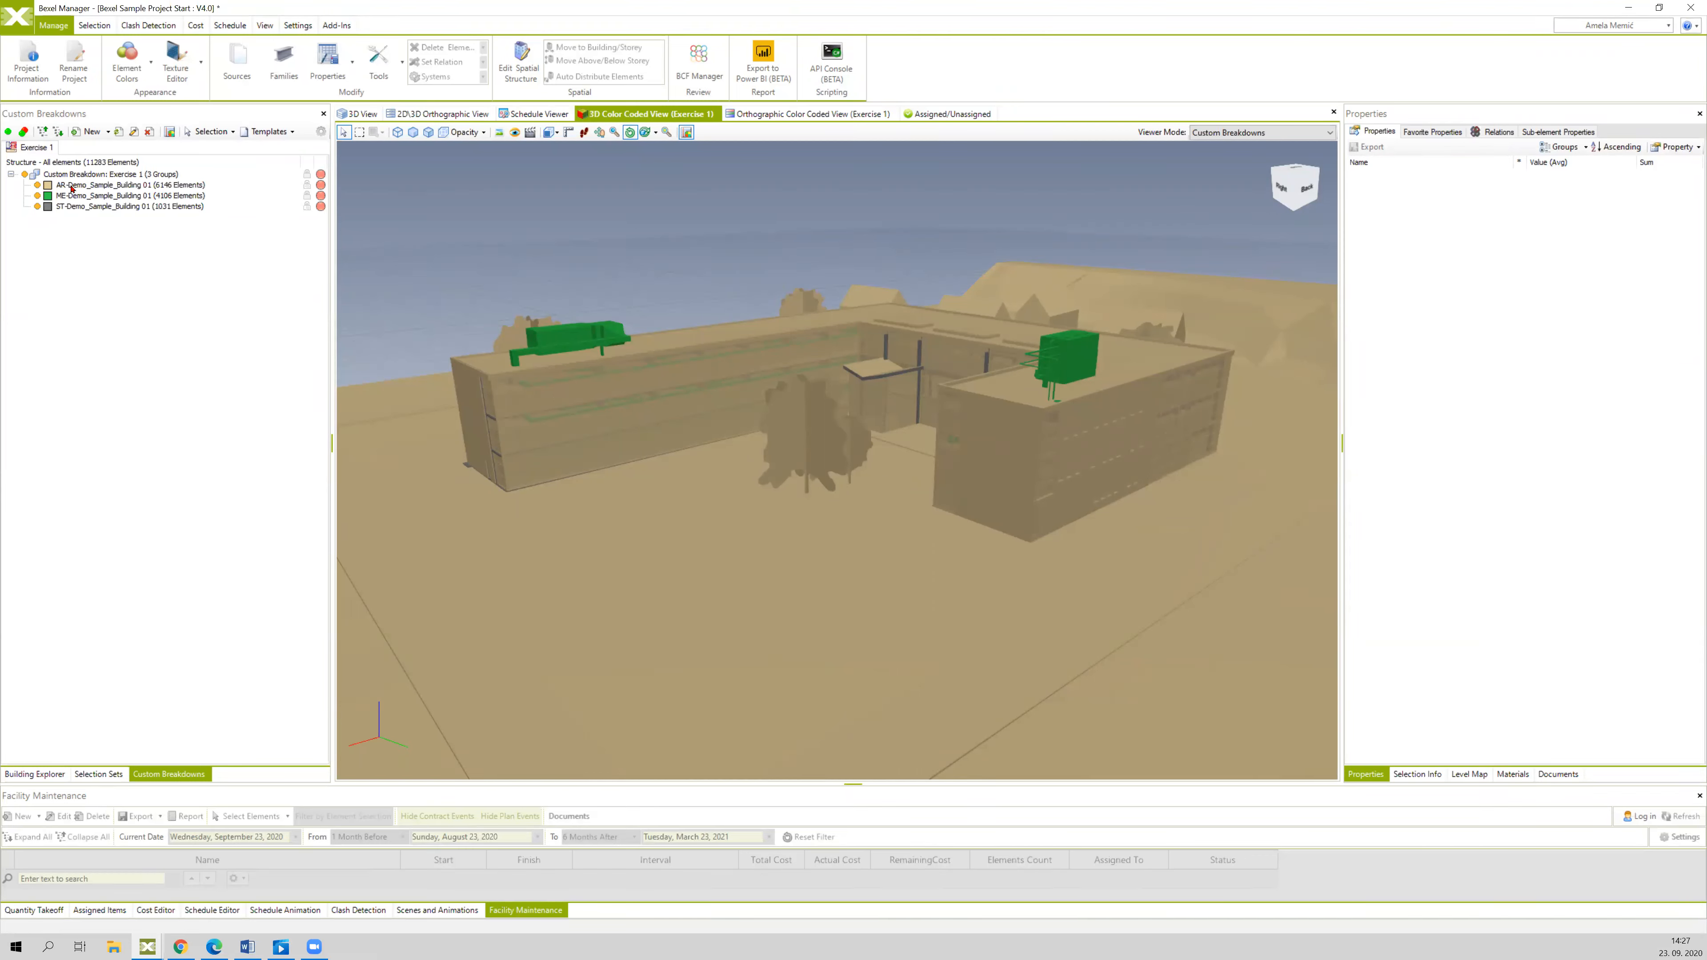
- In the Exercise 1 colour legend, set the AR-Demo_Sample_Building 01 group to dark orange (RGB 201, 124, 10) and check the recoloured building
left_click(168, 131)
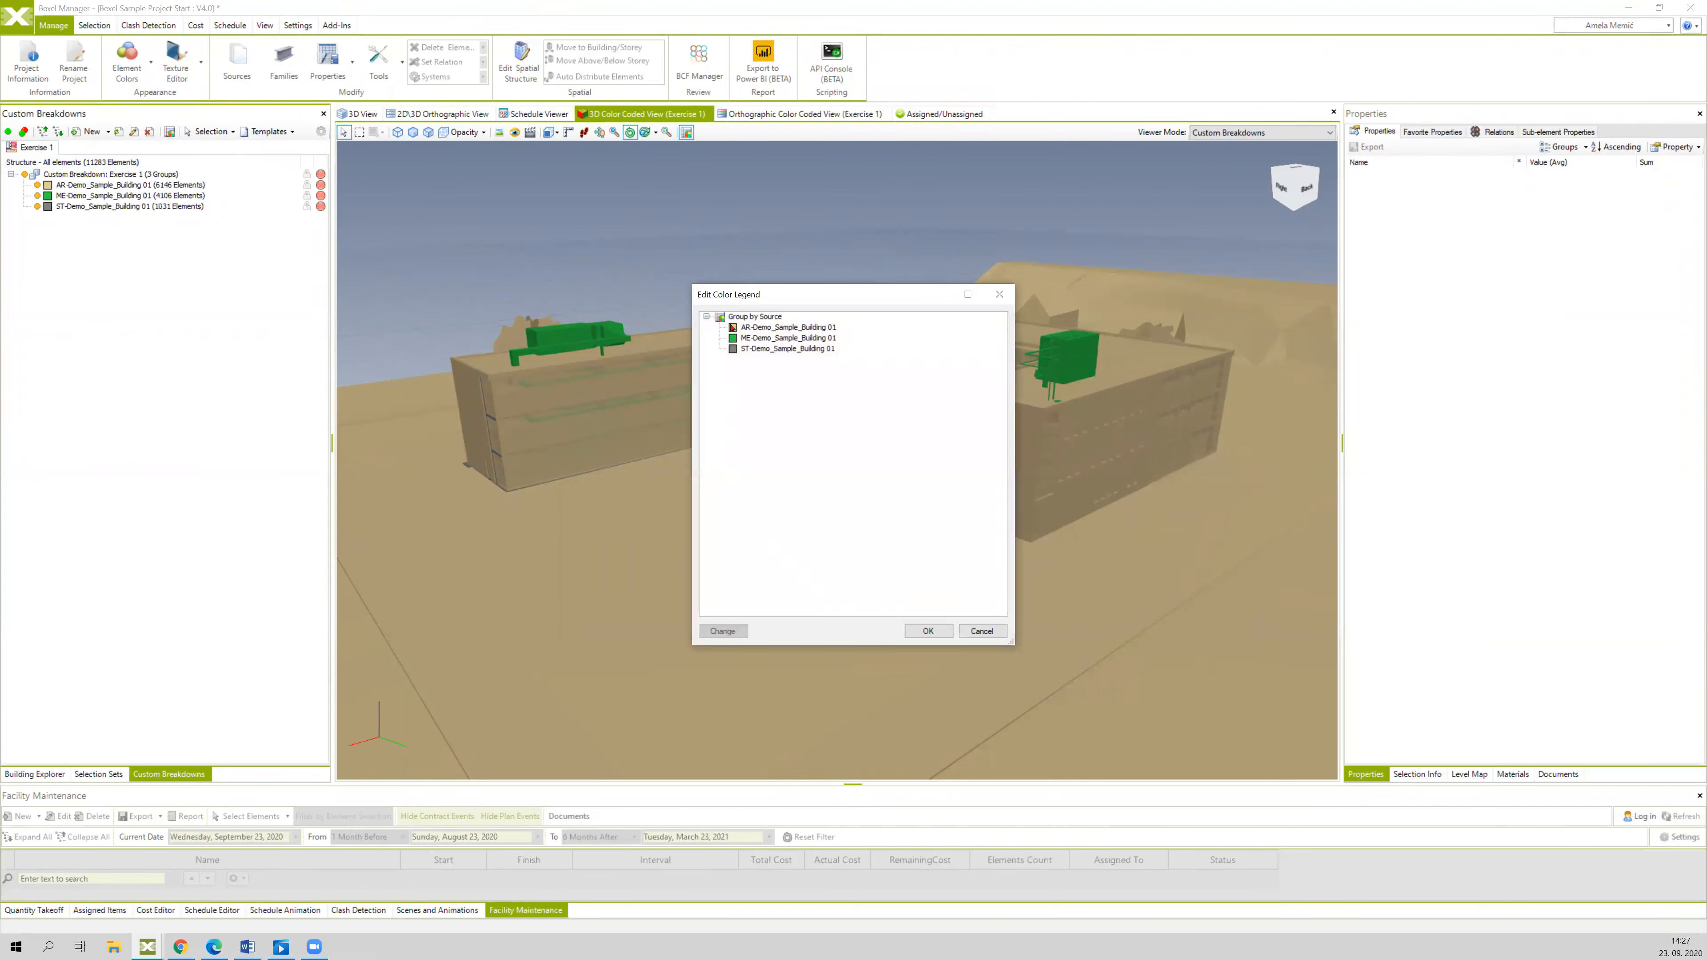
left_click(733, 327)
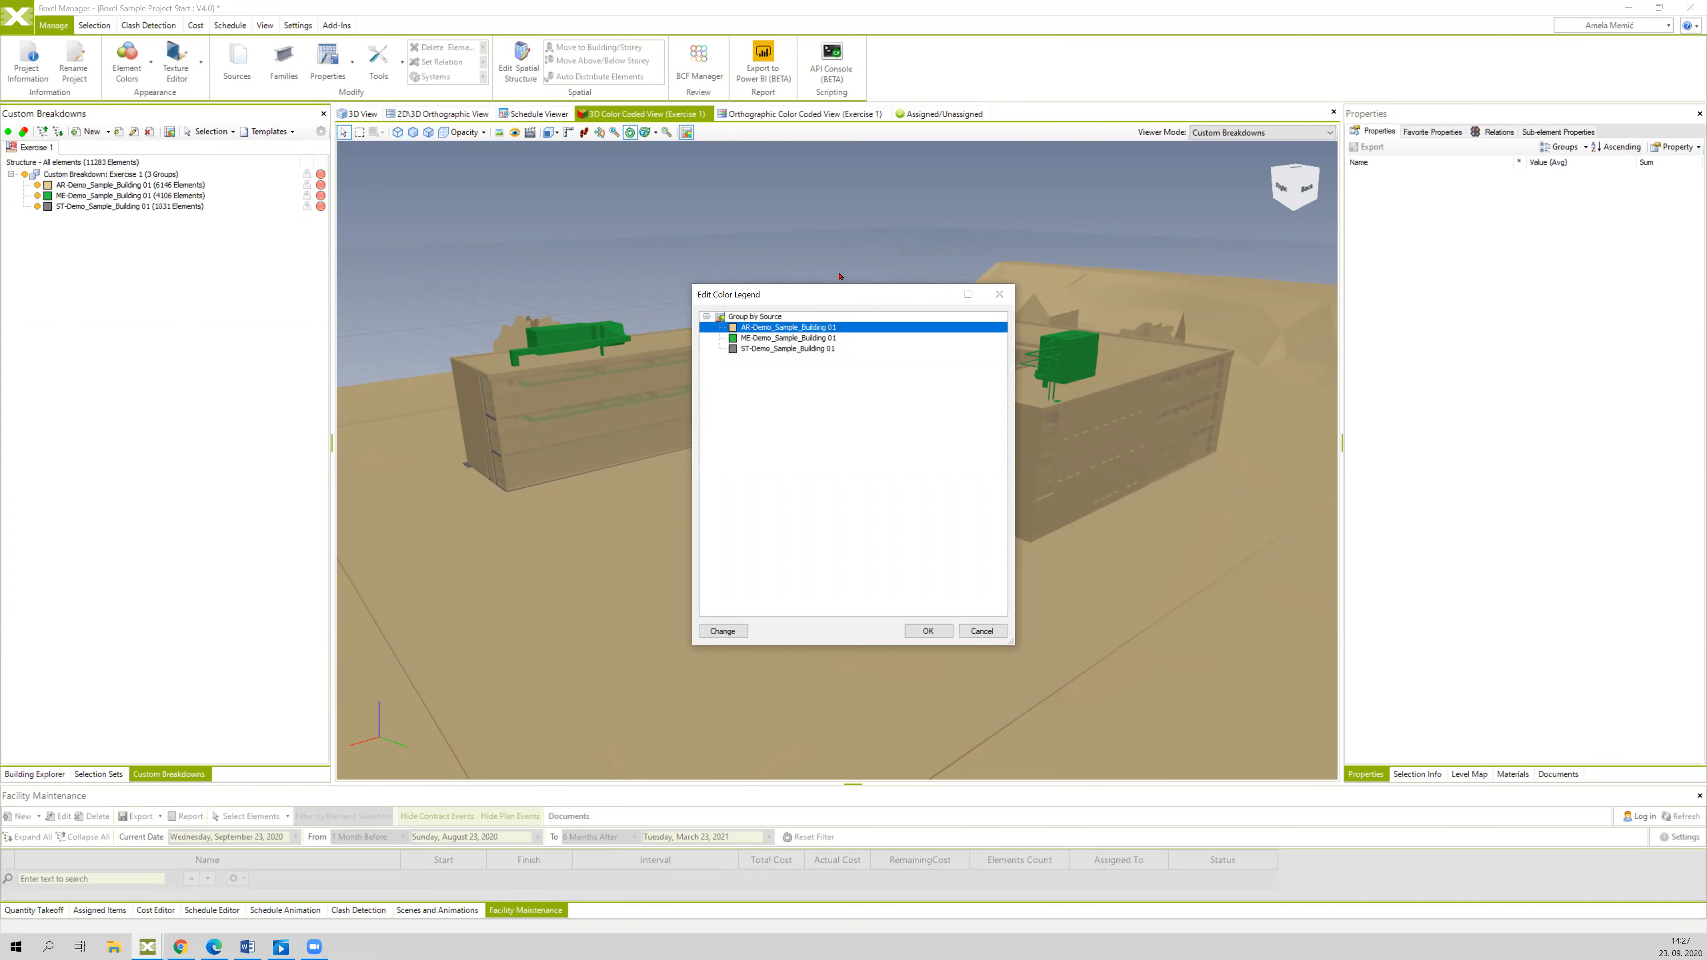
left_click_drag(817, 295, 852, 260)
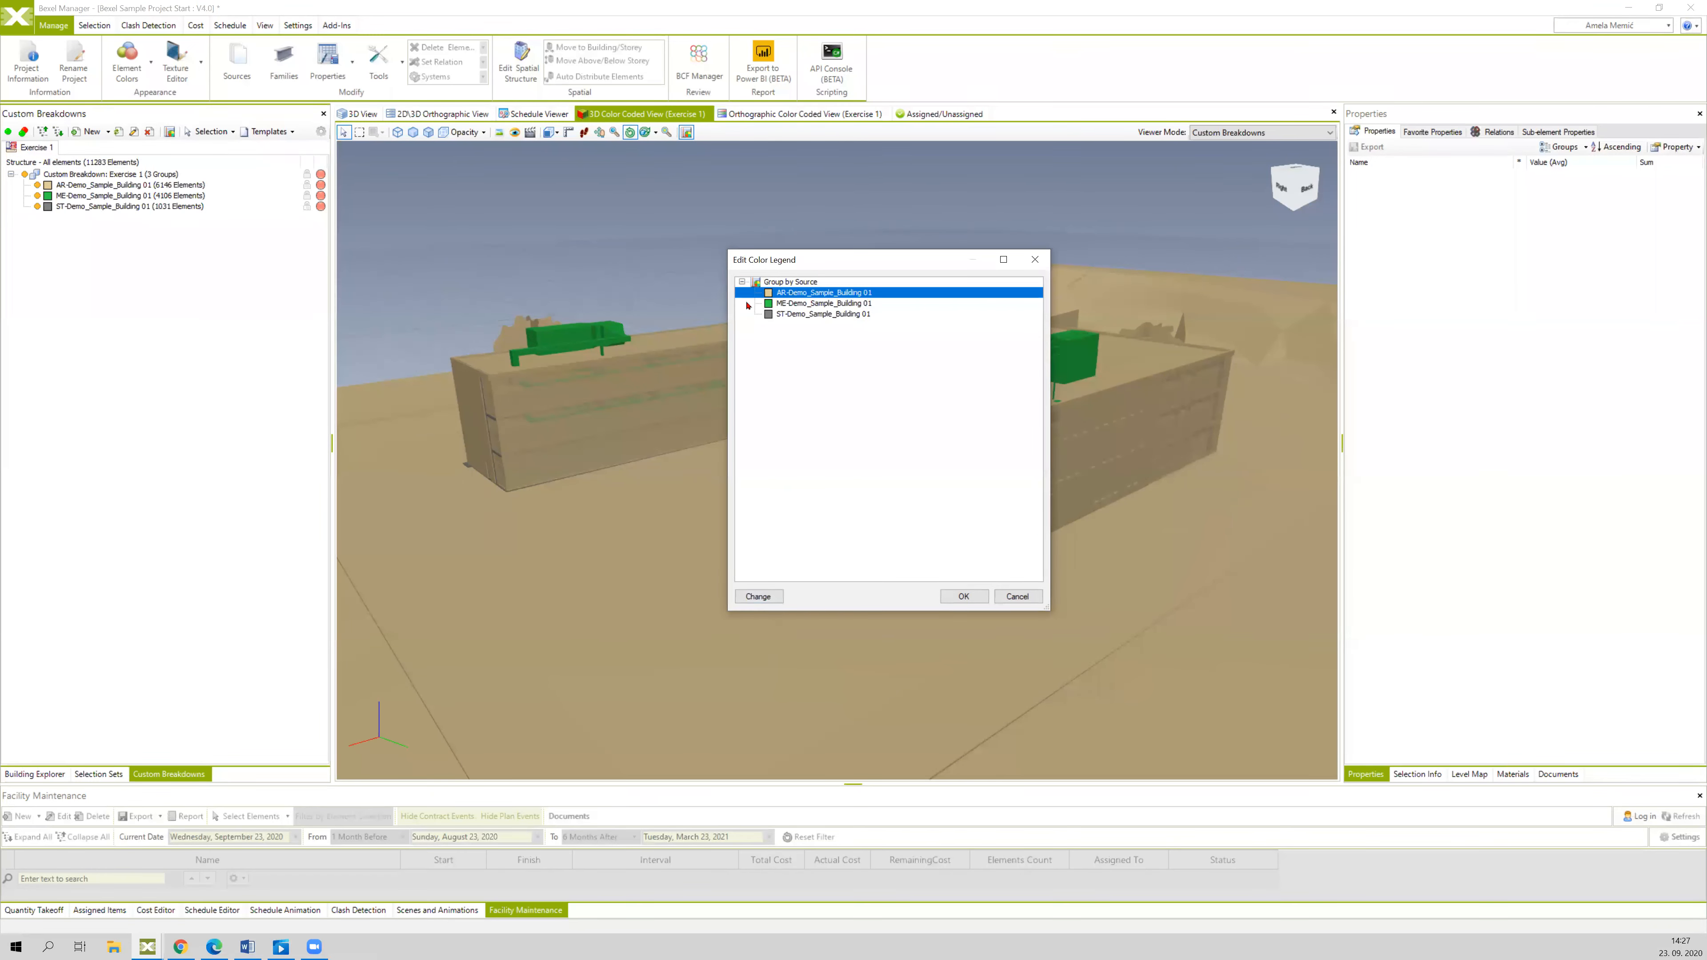
left_click(759, 596)
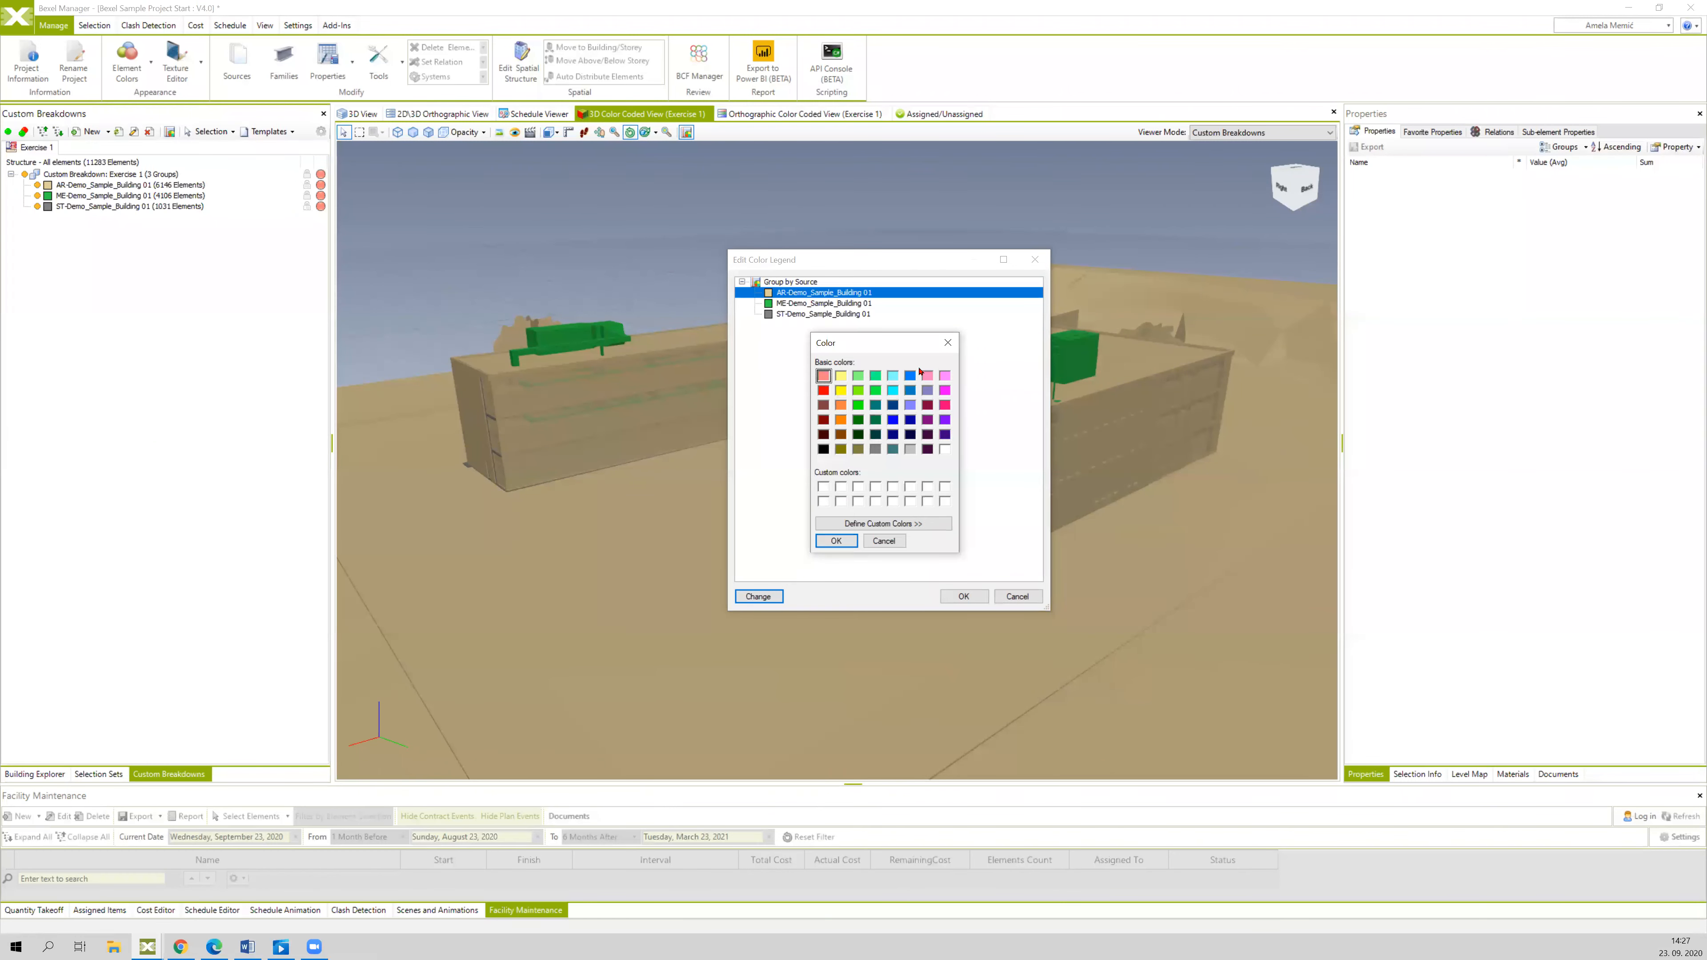
left_click(942, 528)
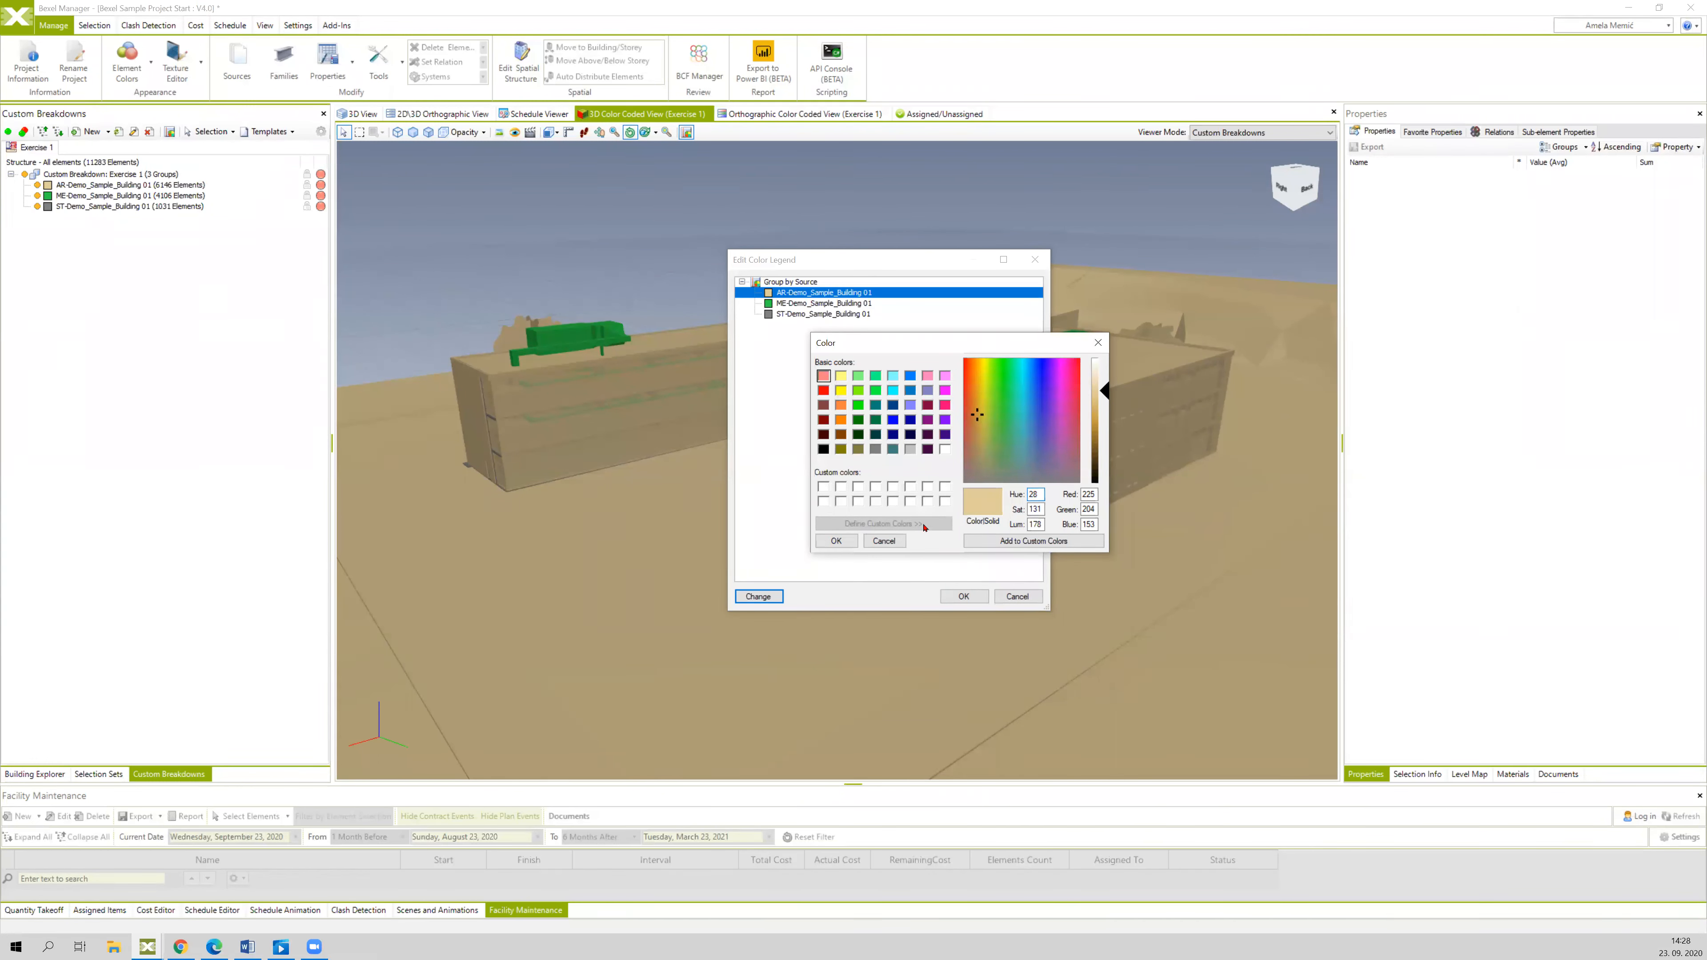
left_click(980, 377)
left_click(976, 370)
left_click_drag(1102, 391, 1101, 434)
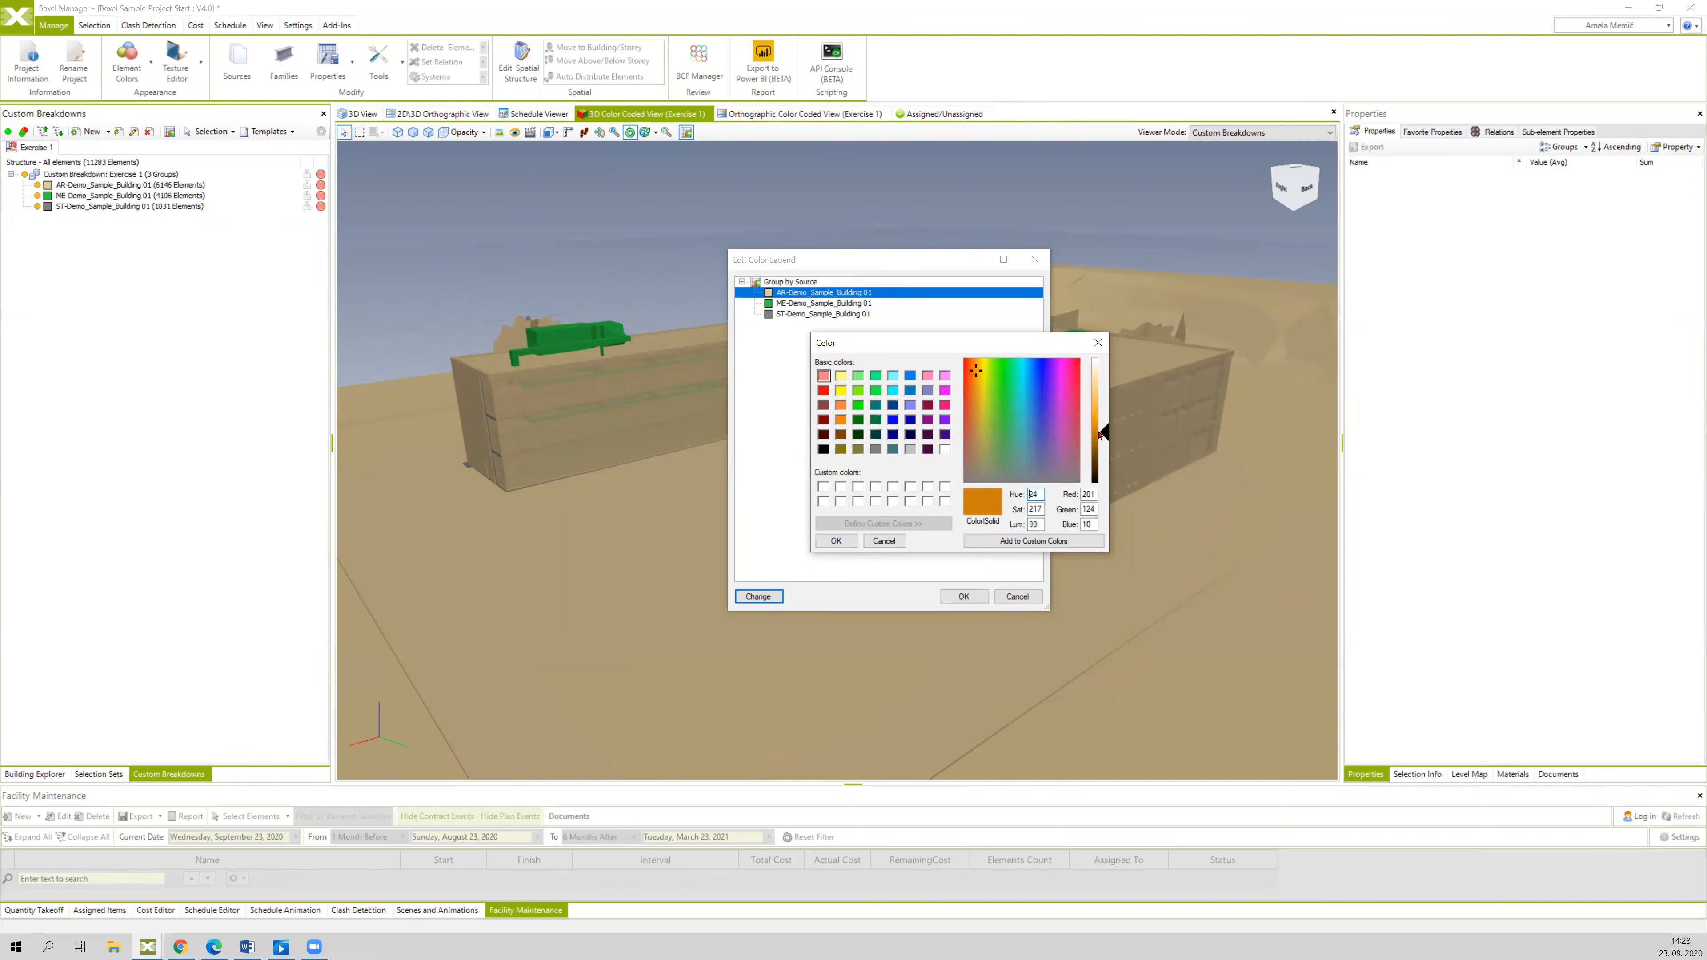
left_click(838, 541)
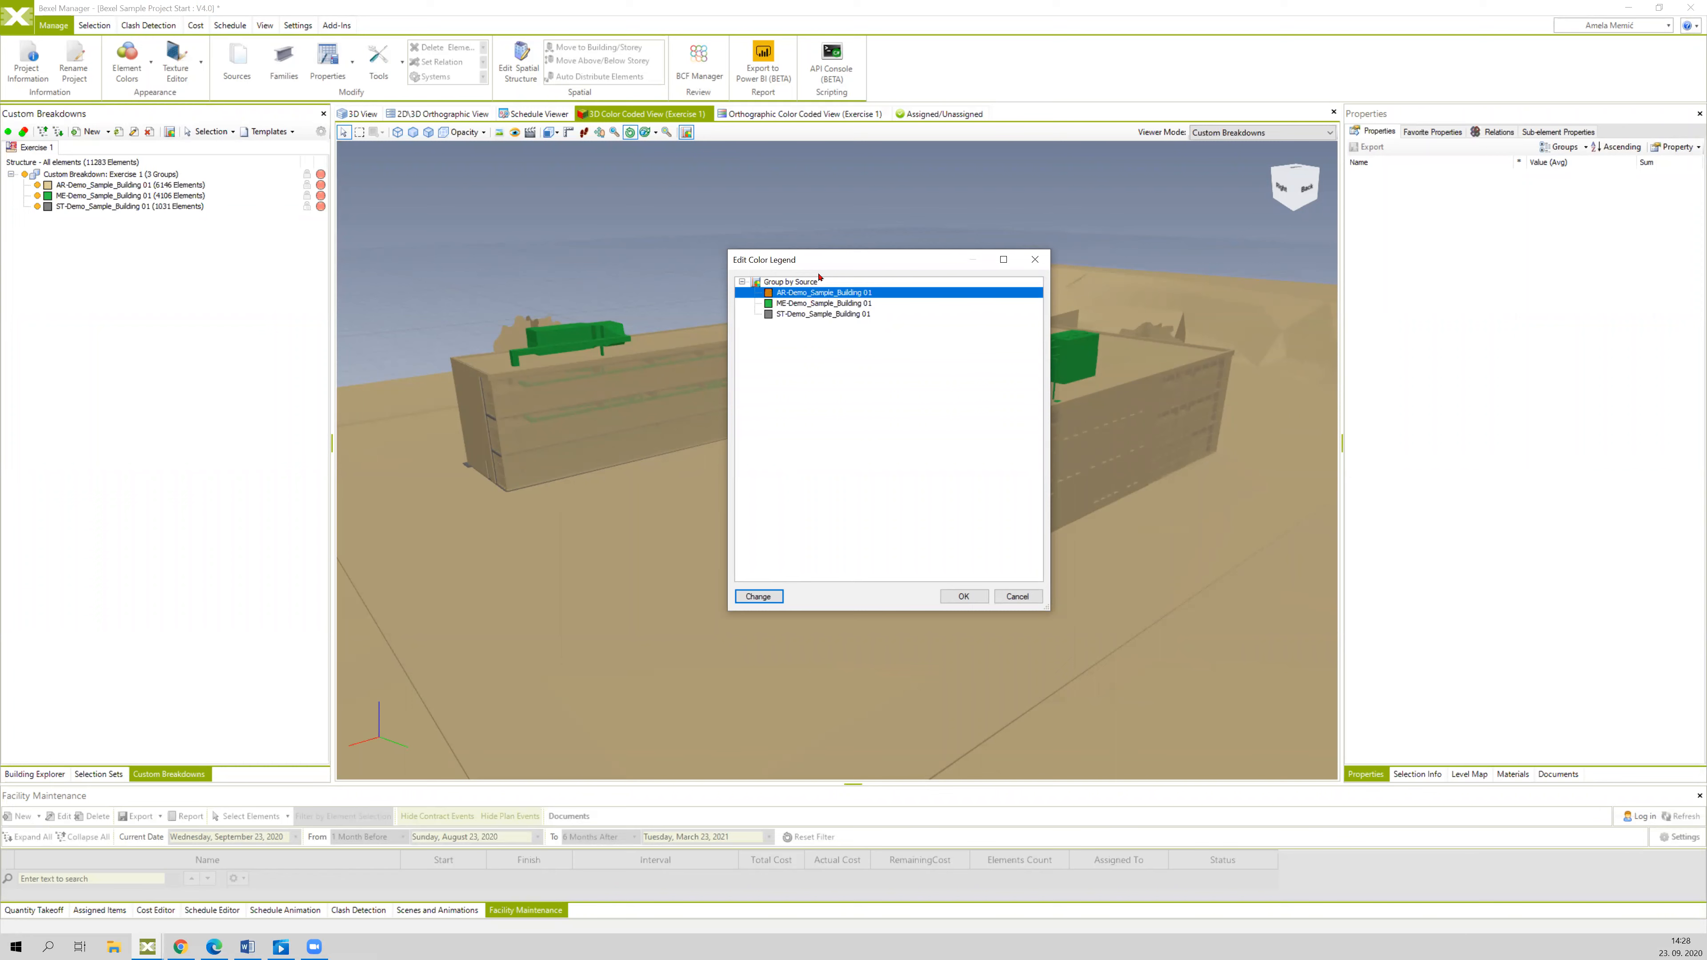
left_click_drag(798, 195, 767, 193)
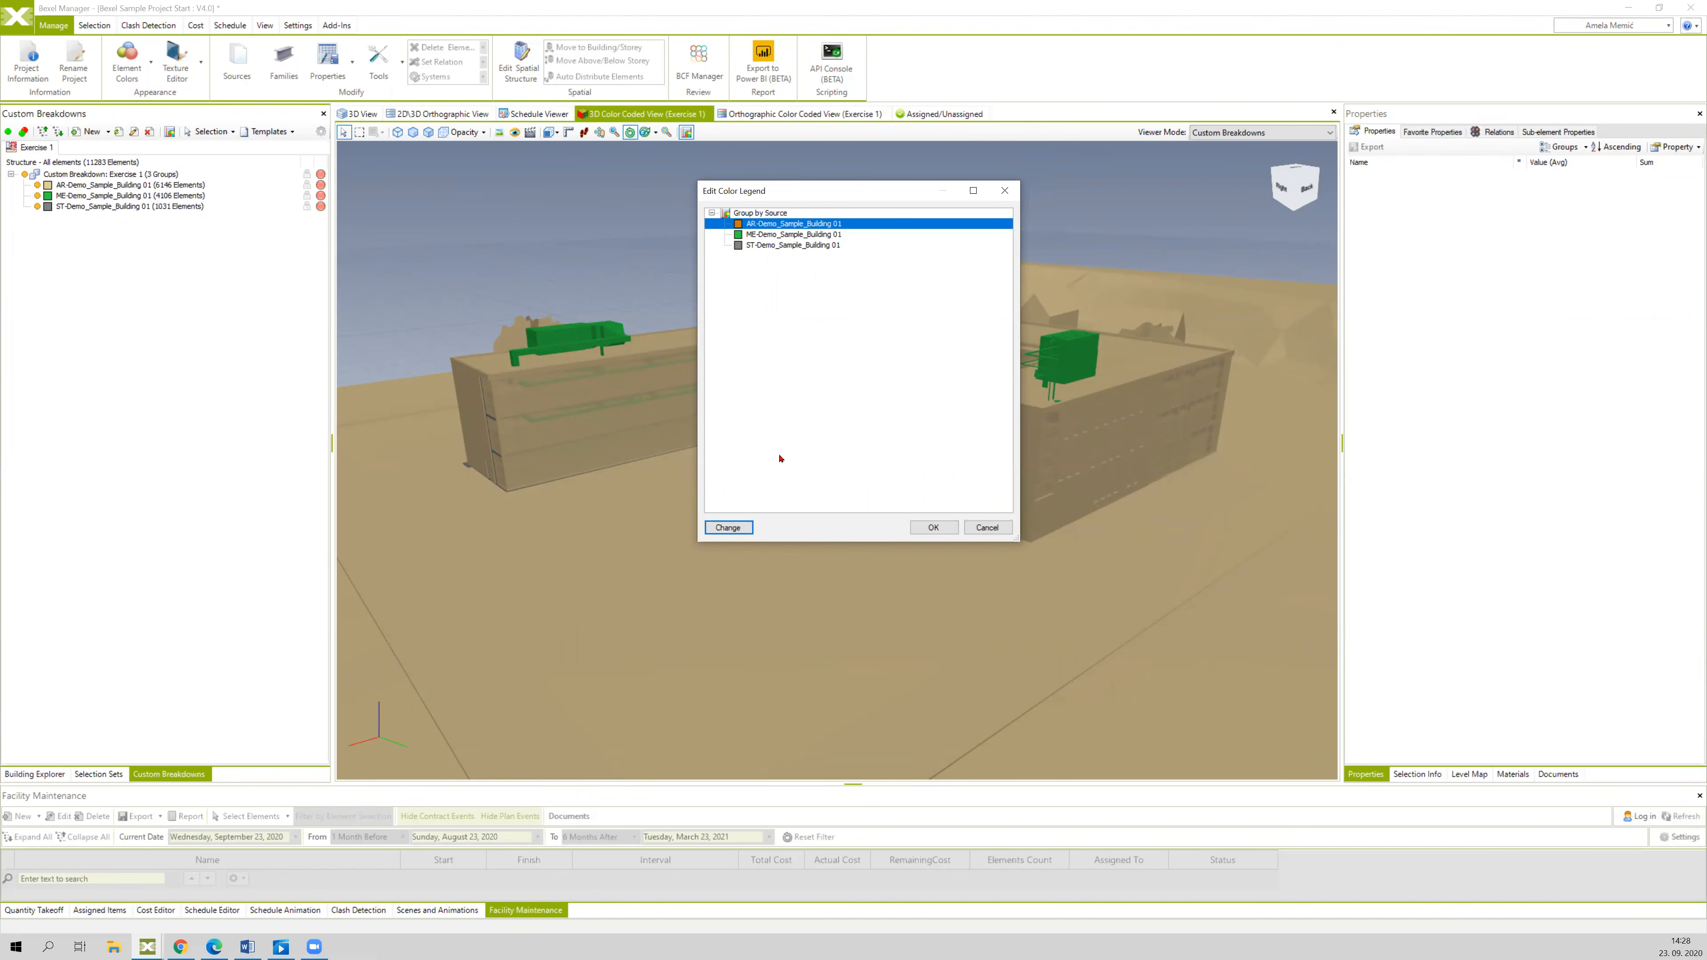
left_click(935, 528)
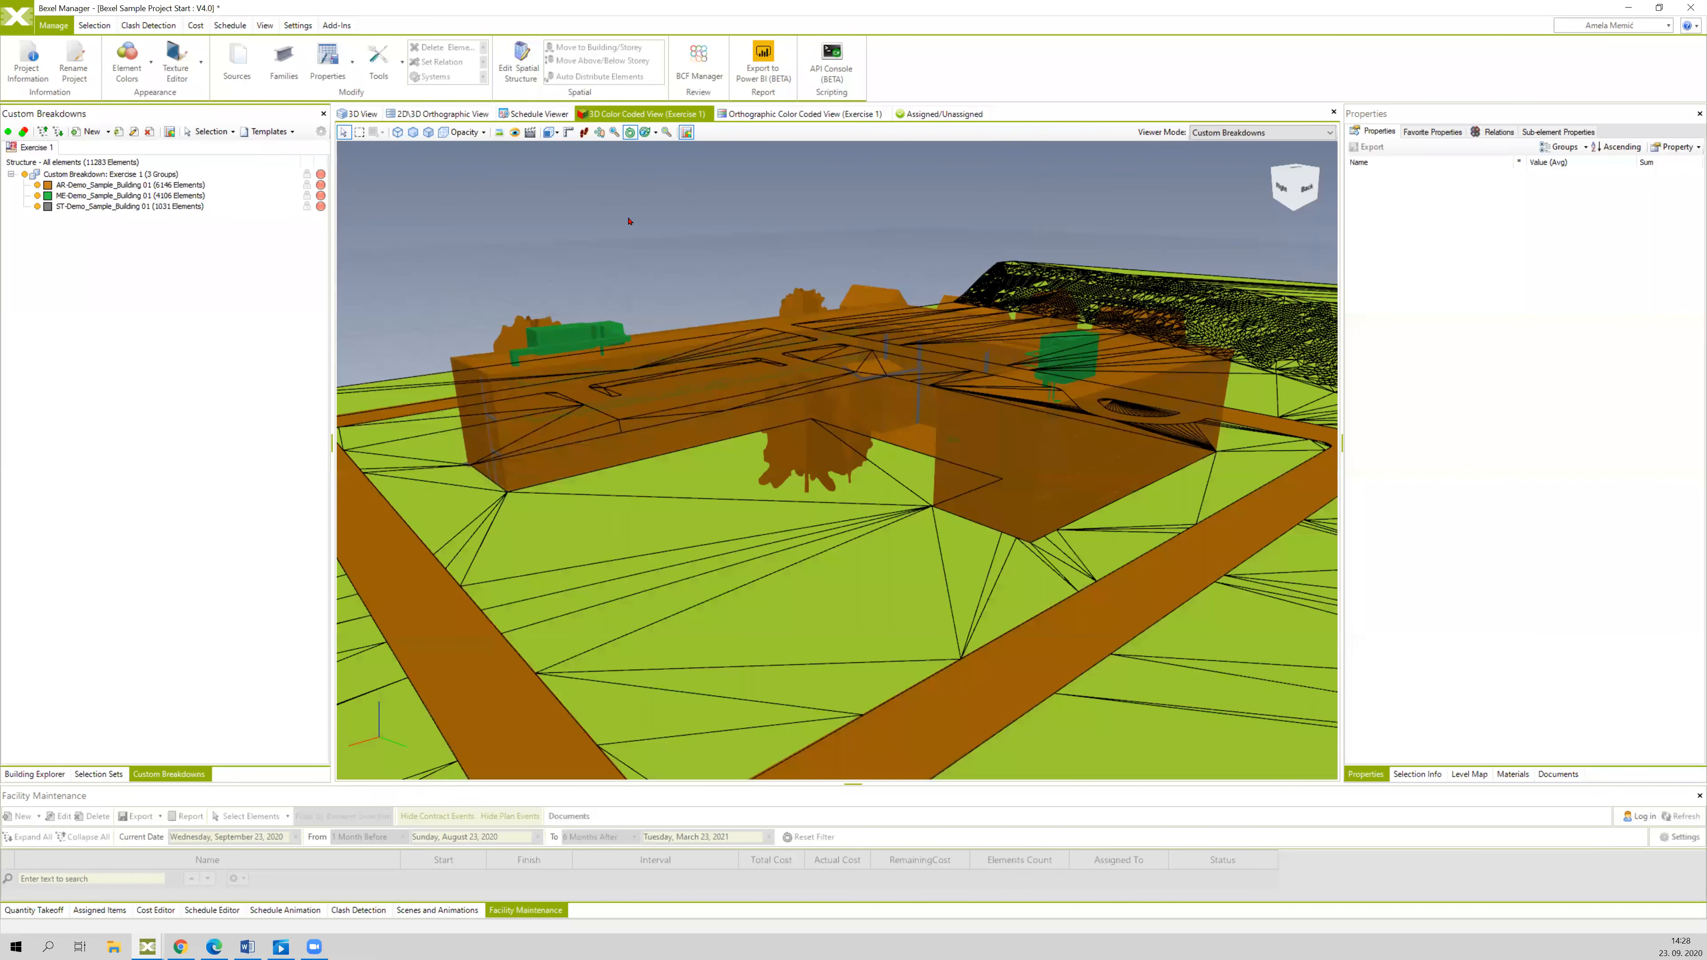
middle_click_drag(638, 227, 711, 255)
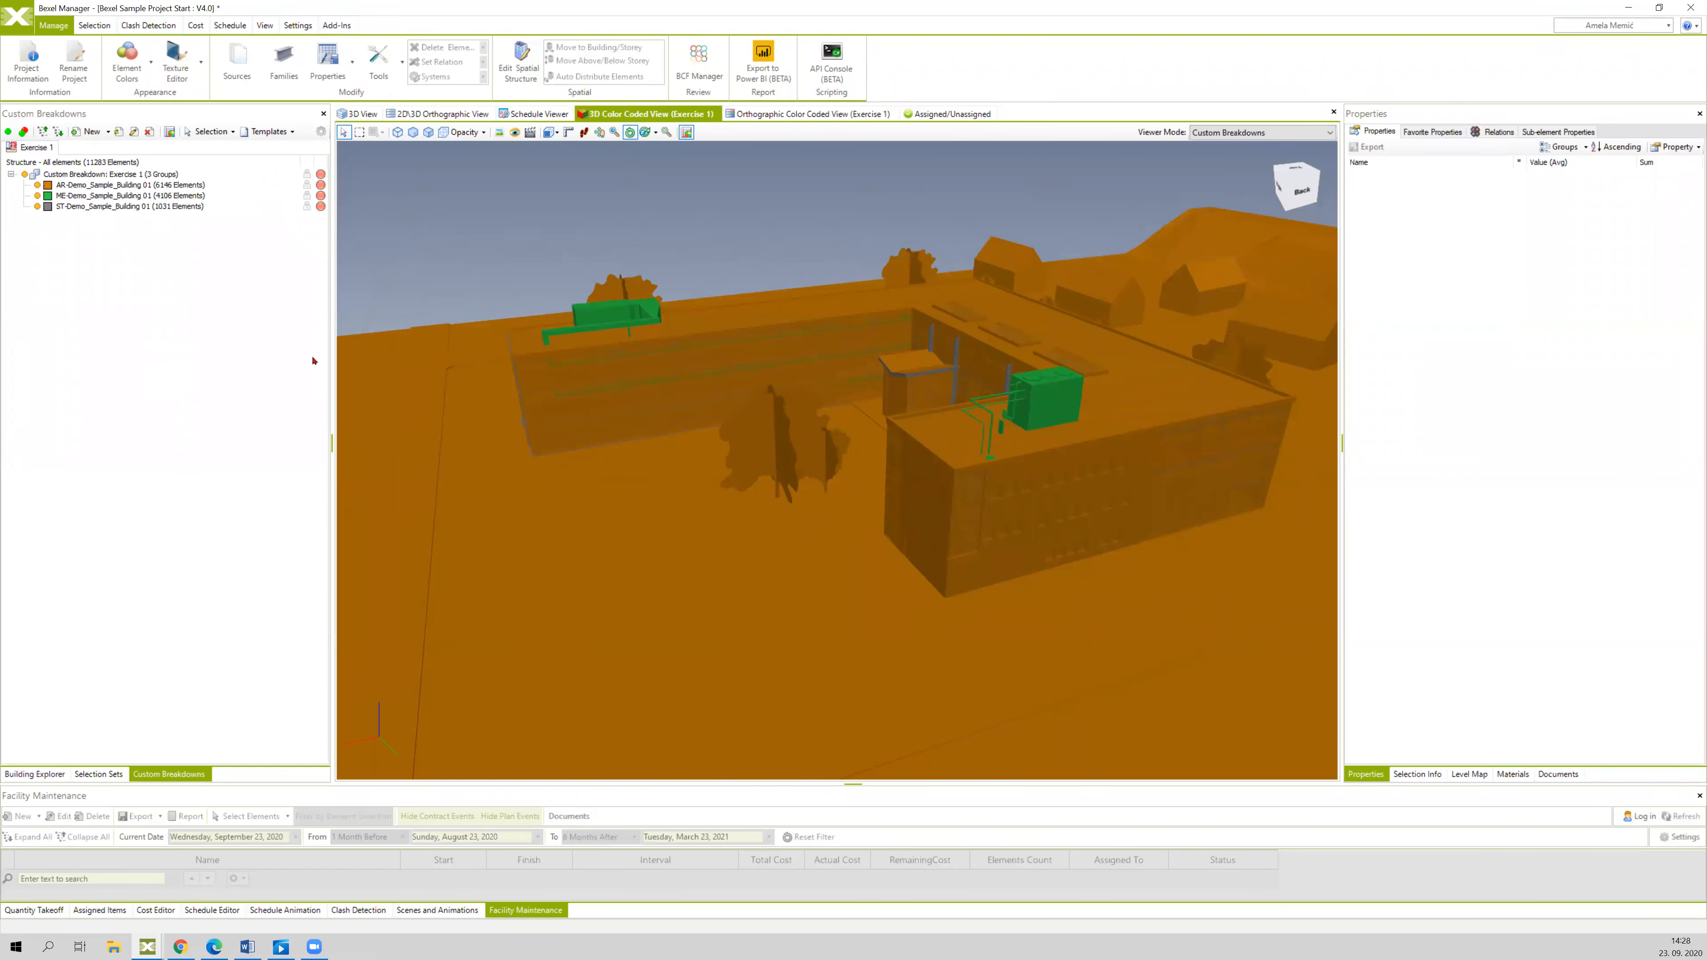
left_click_drag(549, 246, 554, 246)
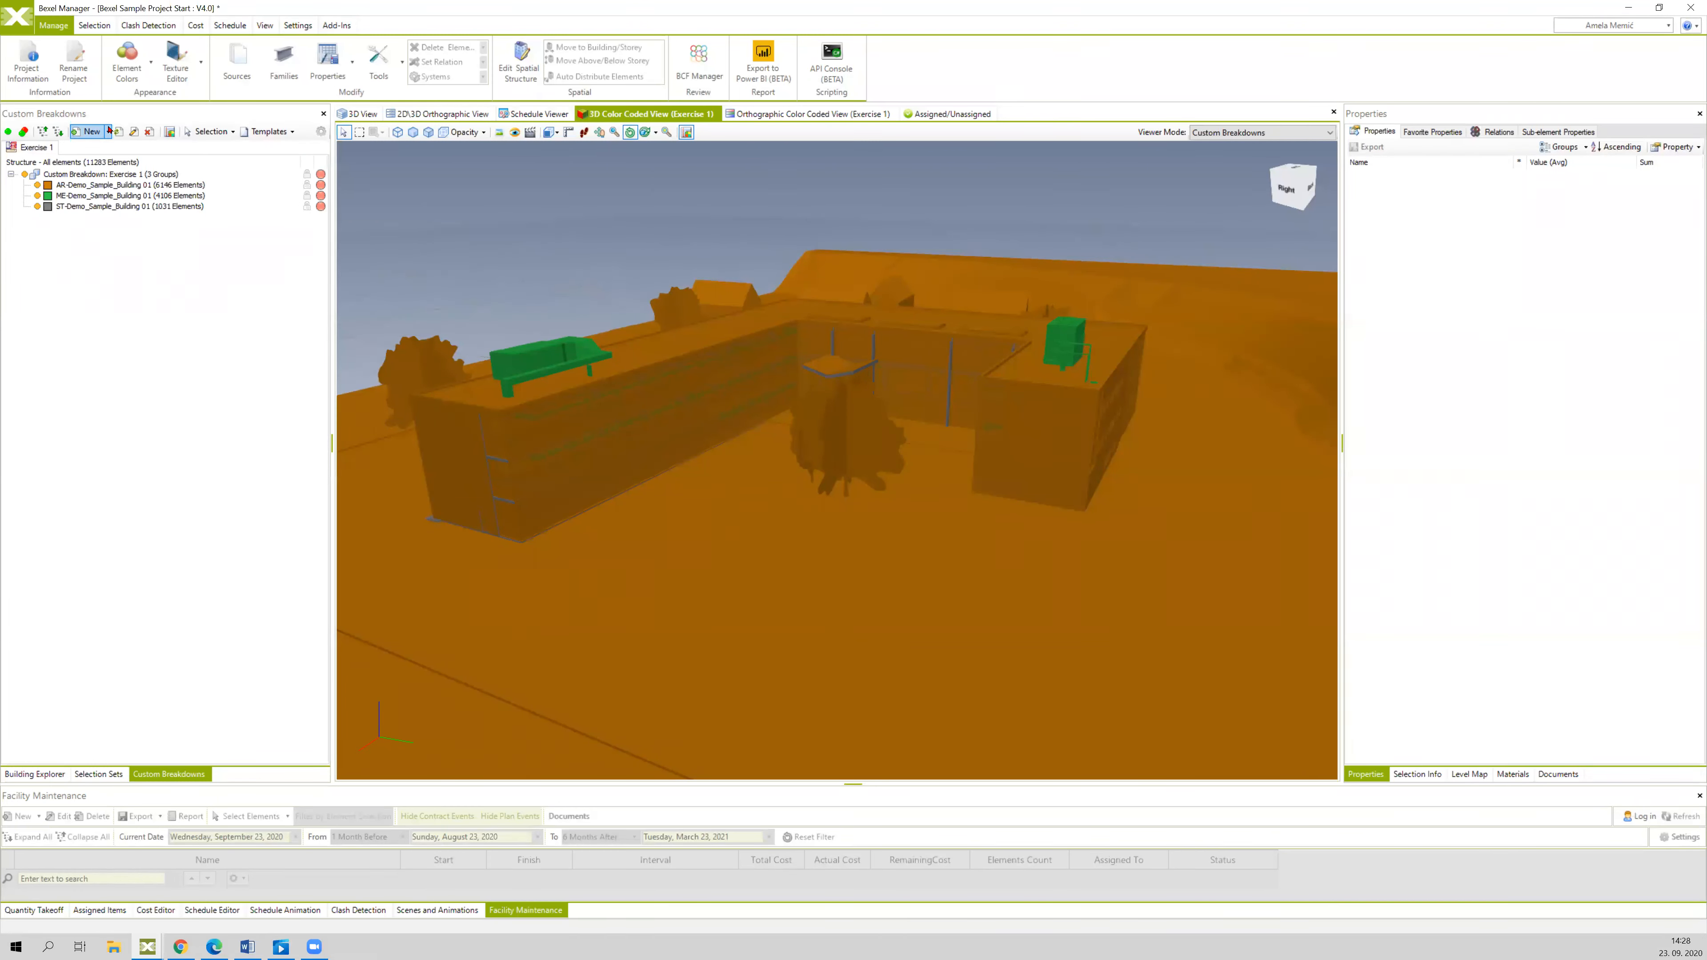
- Start a blank custom breakdown and name it Exercise 2
left_click(109, 131)
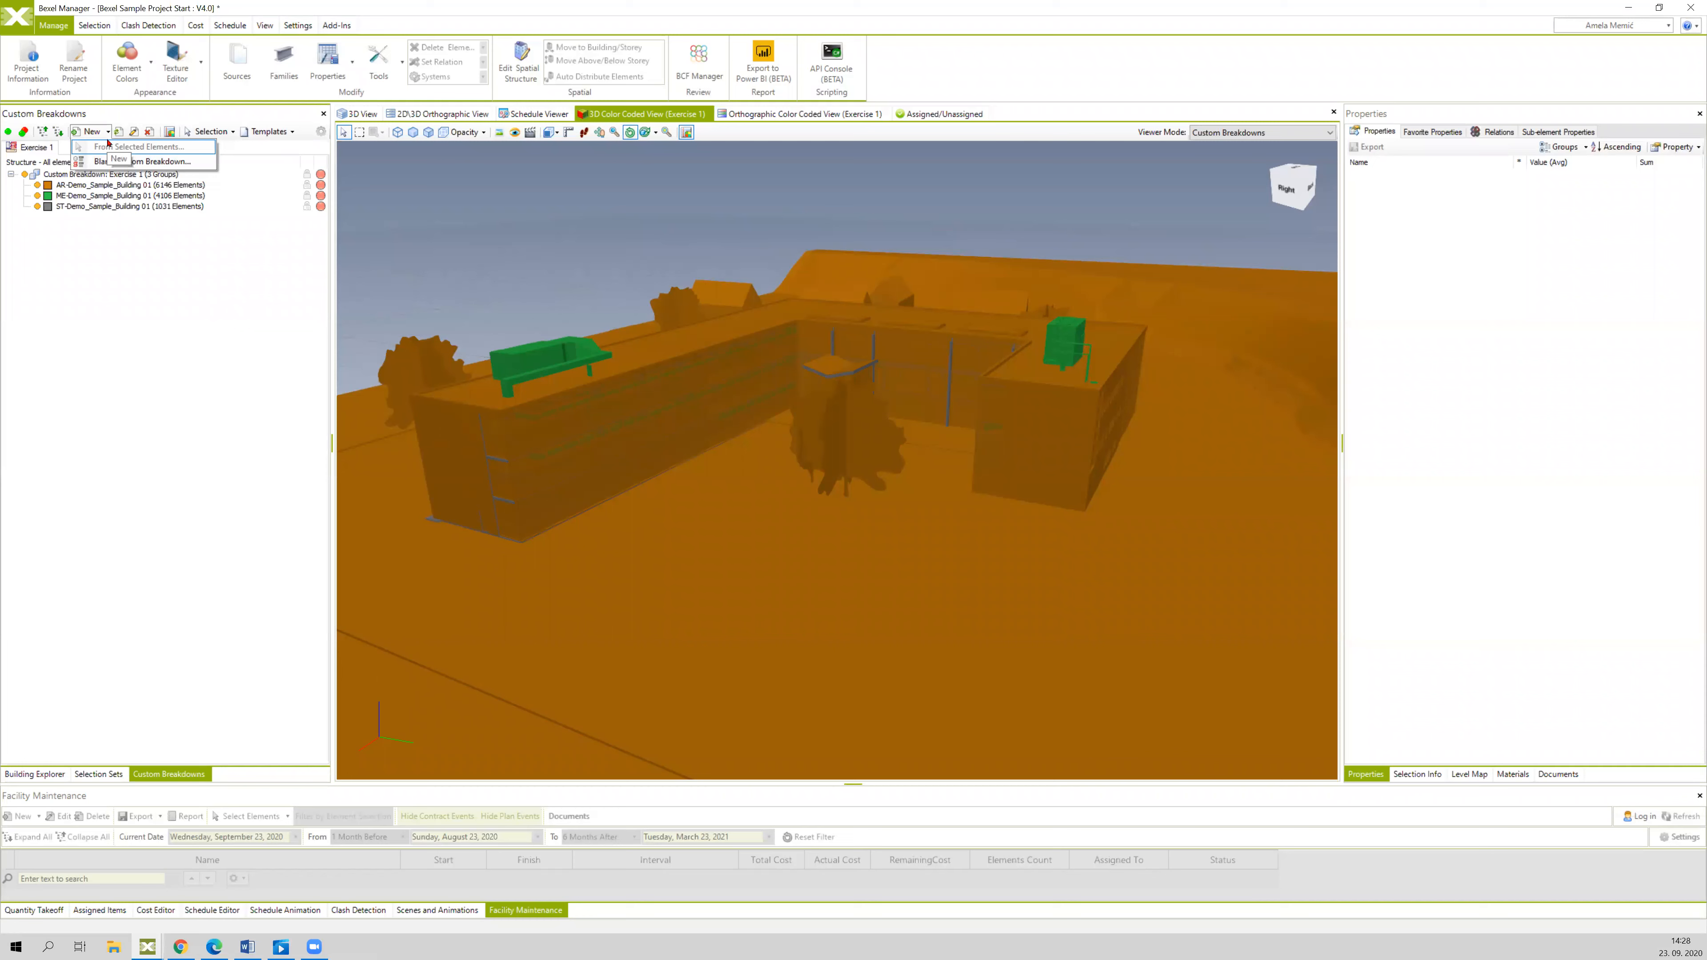
left_click(184, 164)
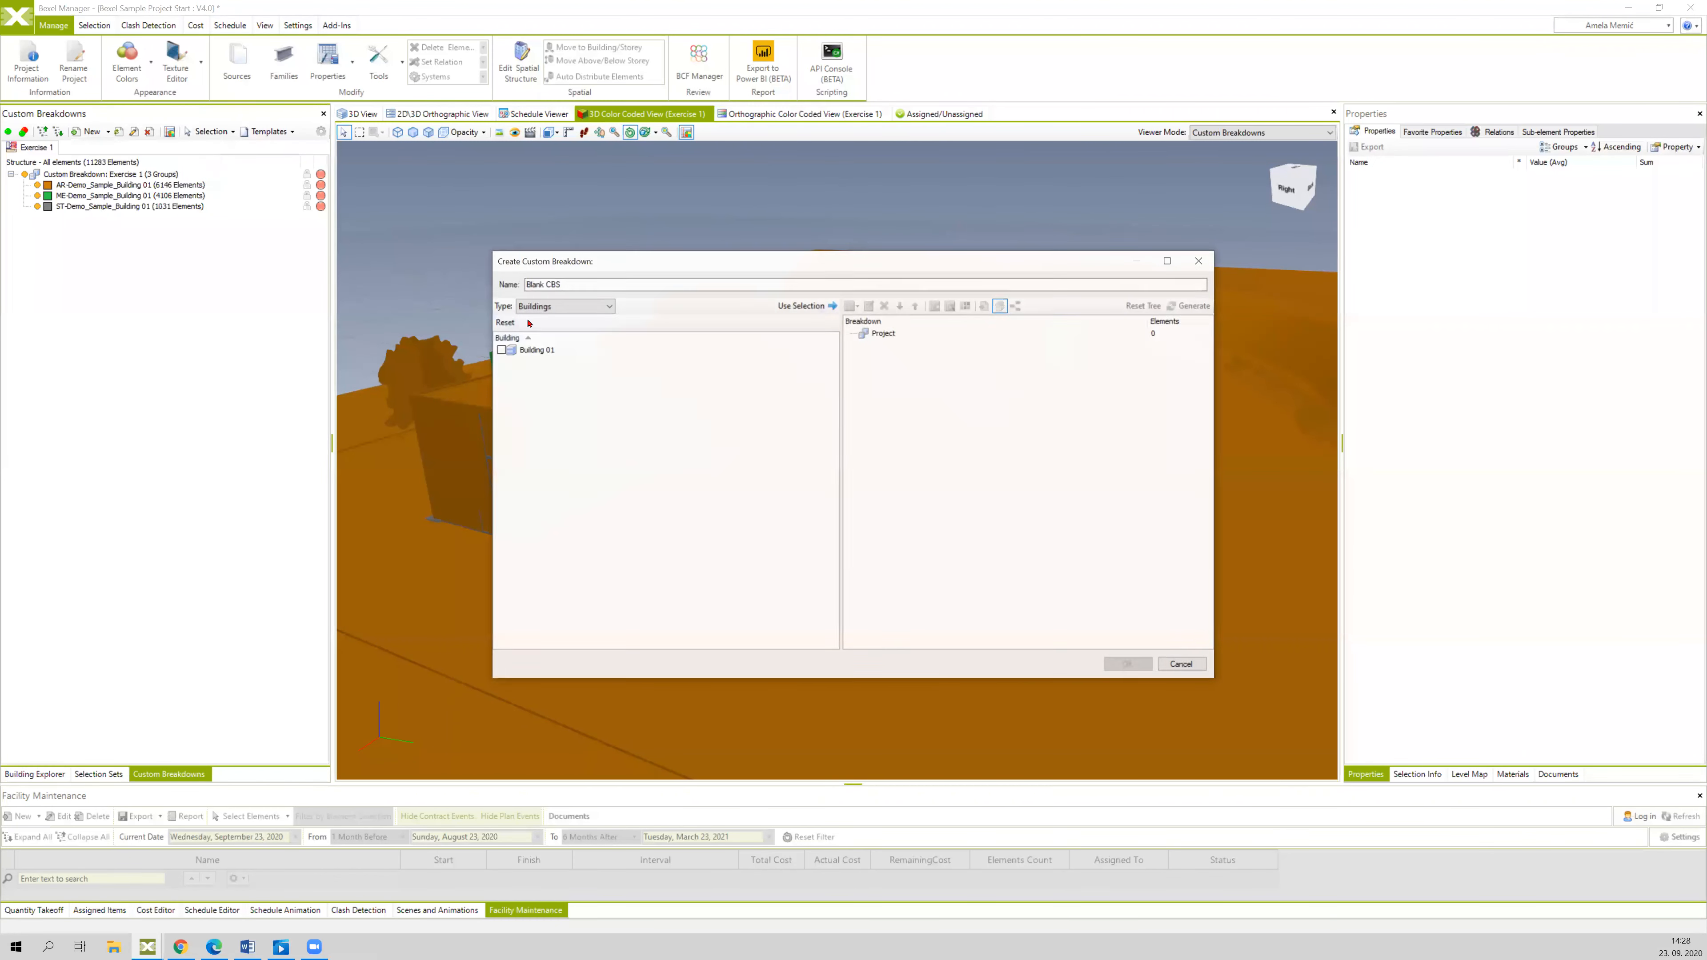
left_click_drag(679, 253, 606, 221)
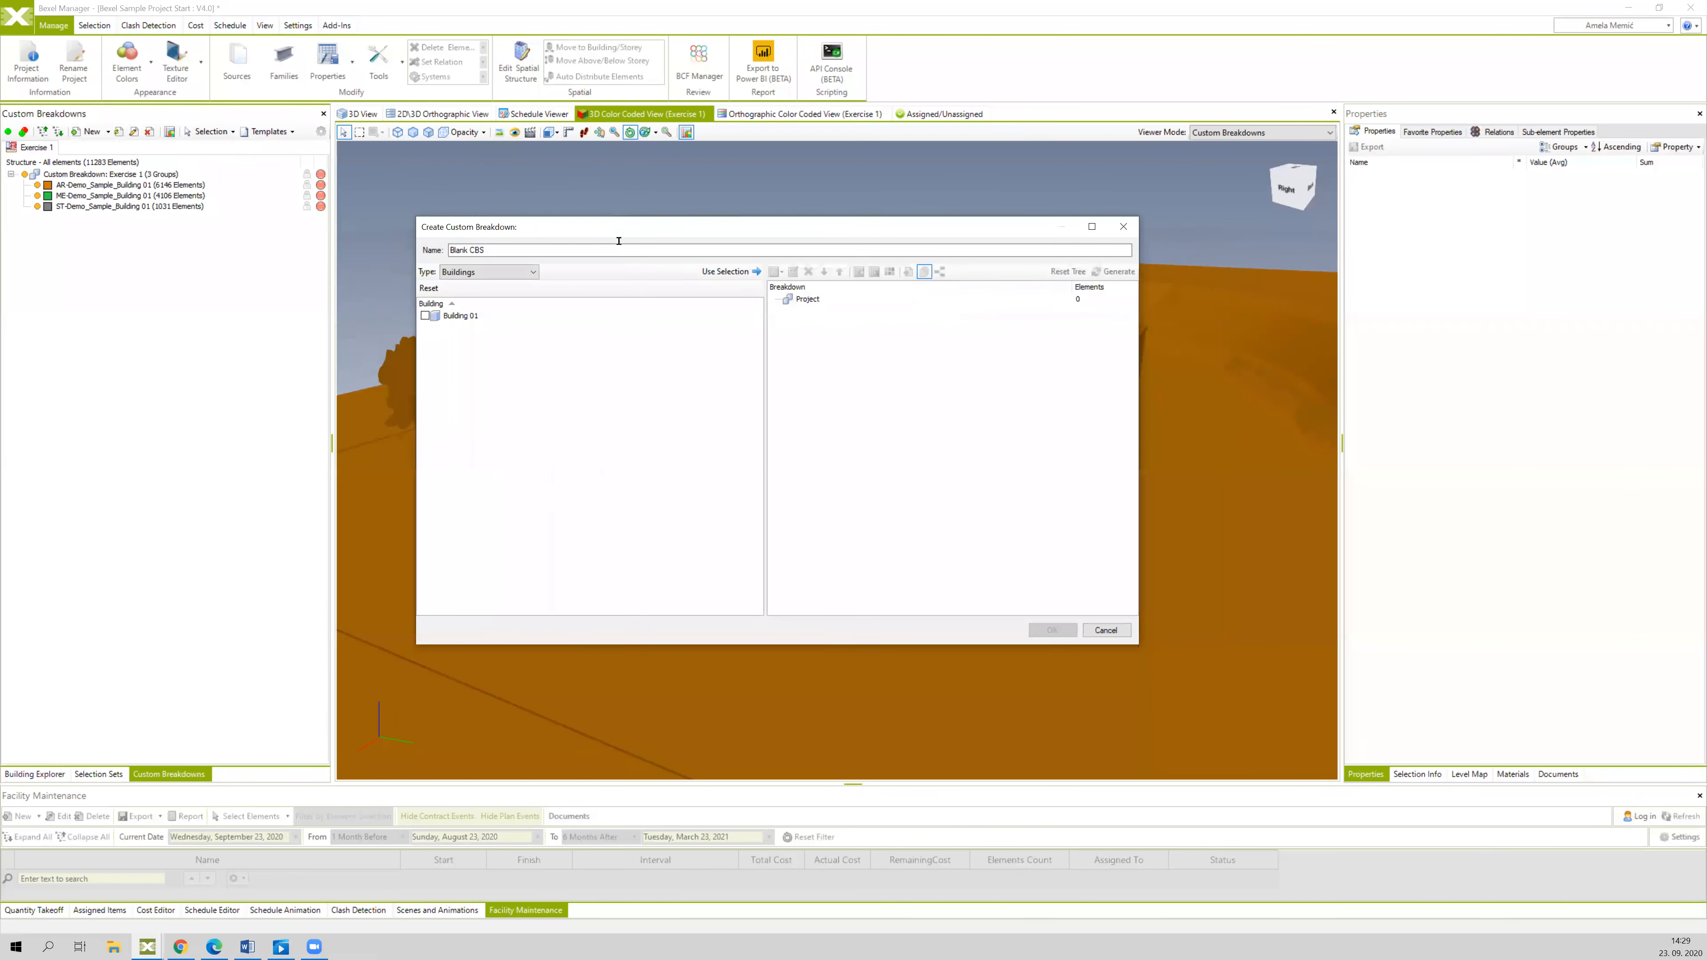
left_click_drag(491, 249, 448, 240)
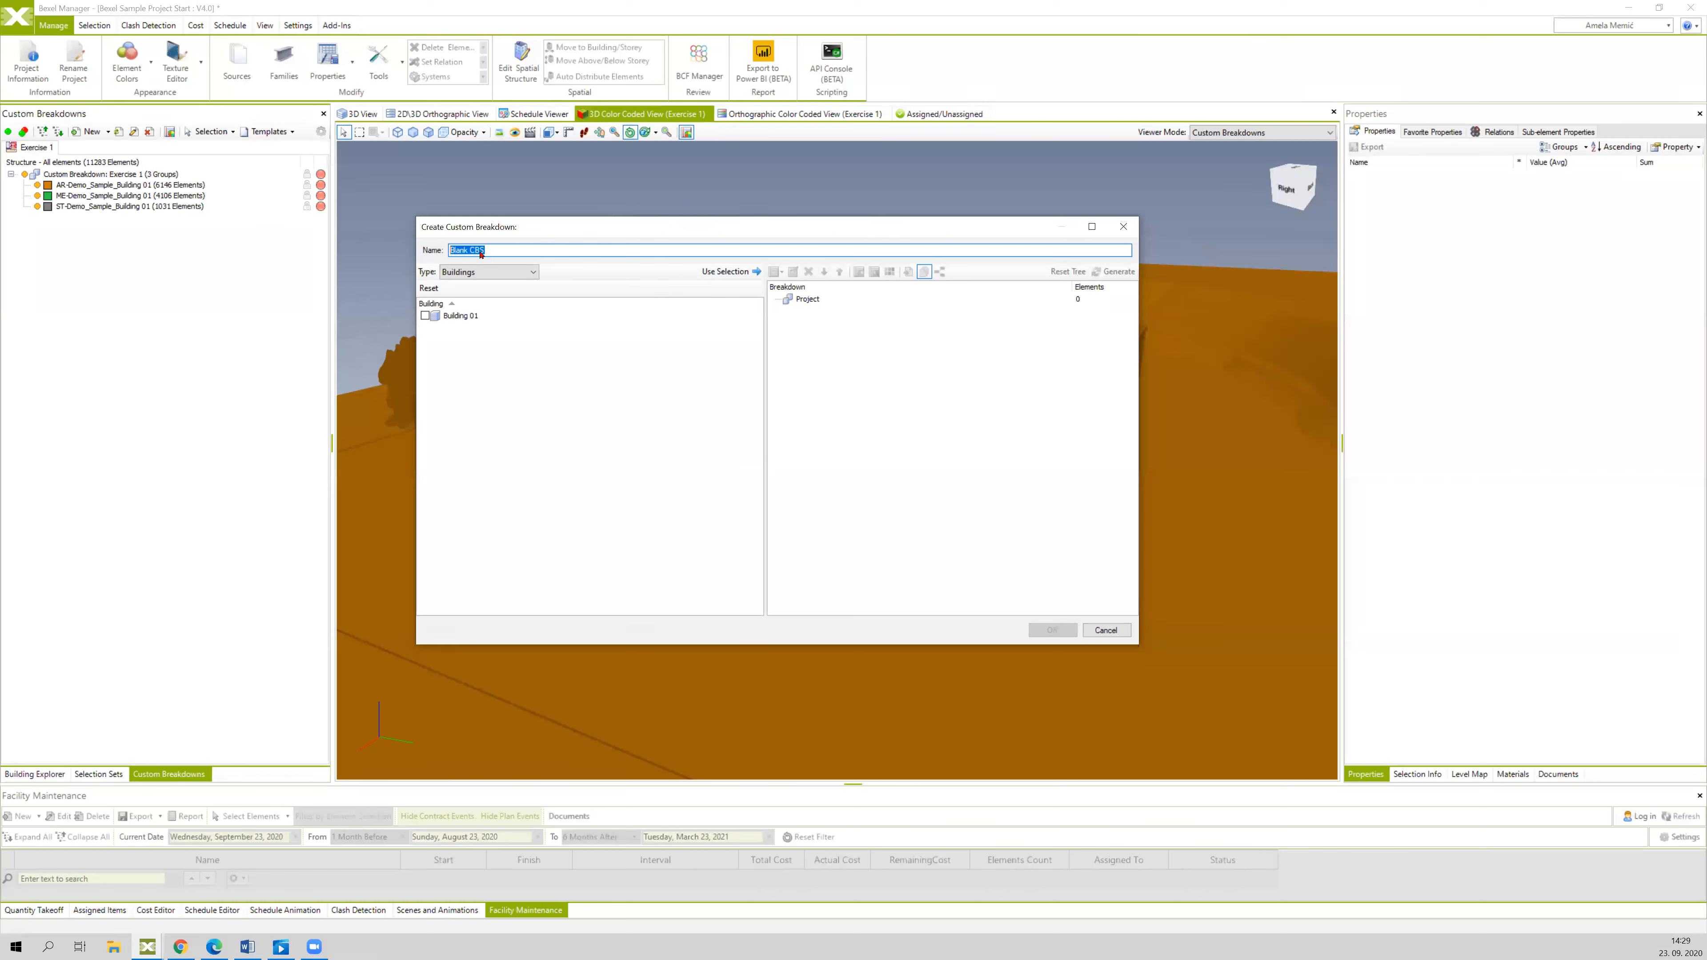
type("Exercise 2")
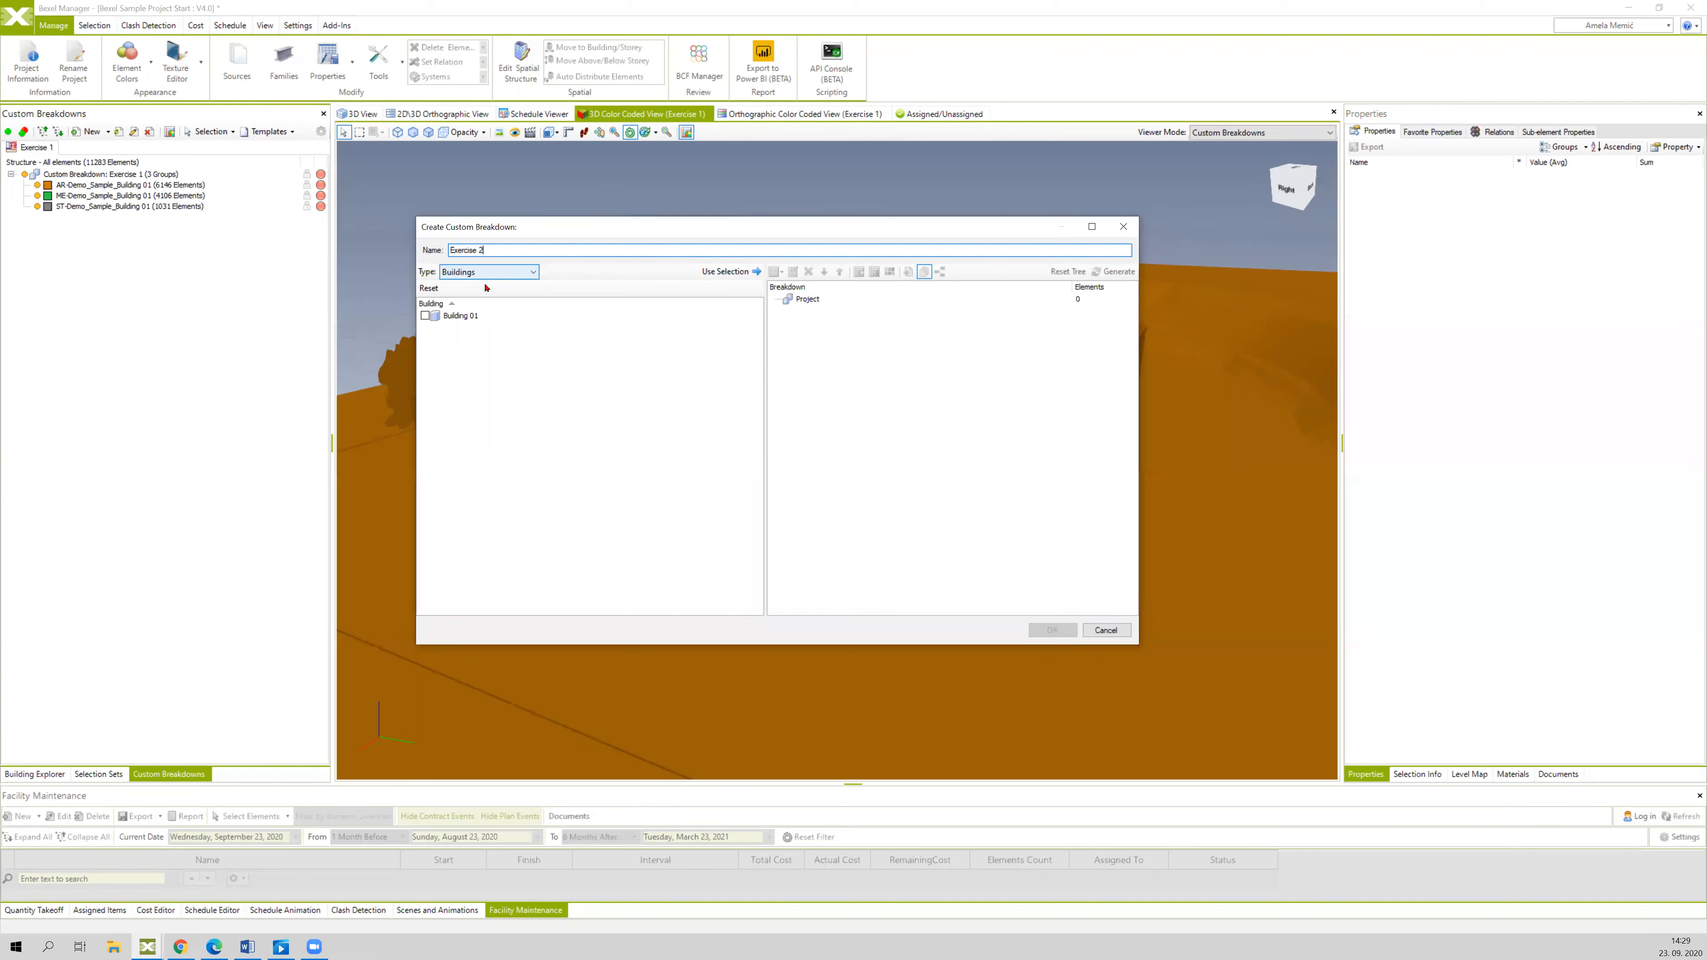
- Add Building 01 to the Exercise 2 breakdown and group its elements by the discrete property MasterFormat, filtering the property list for "mas"
left_click(426, 316)
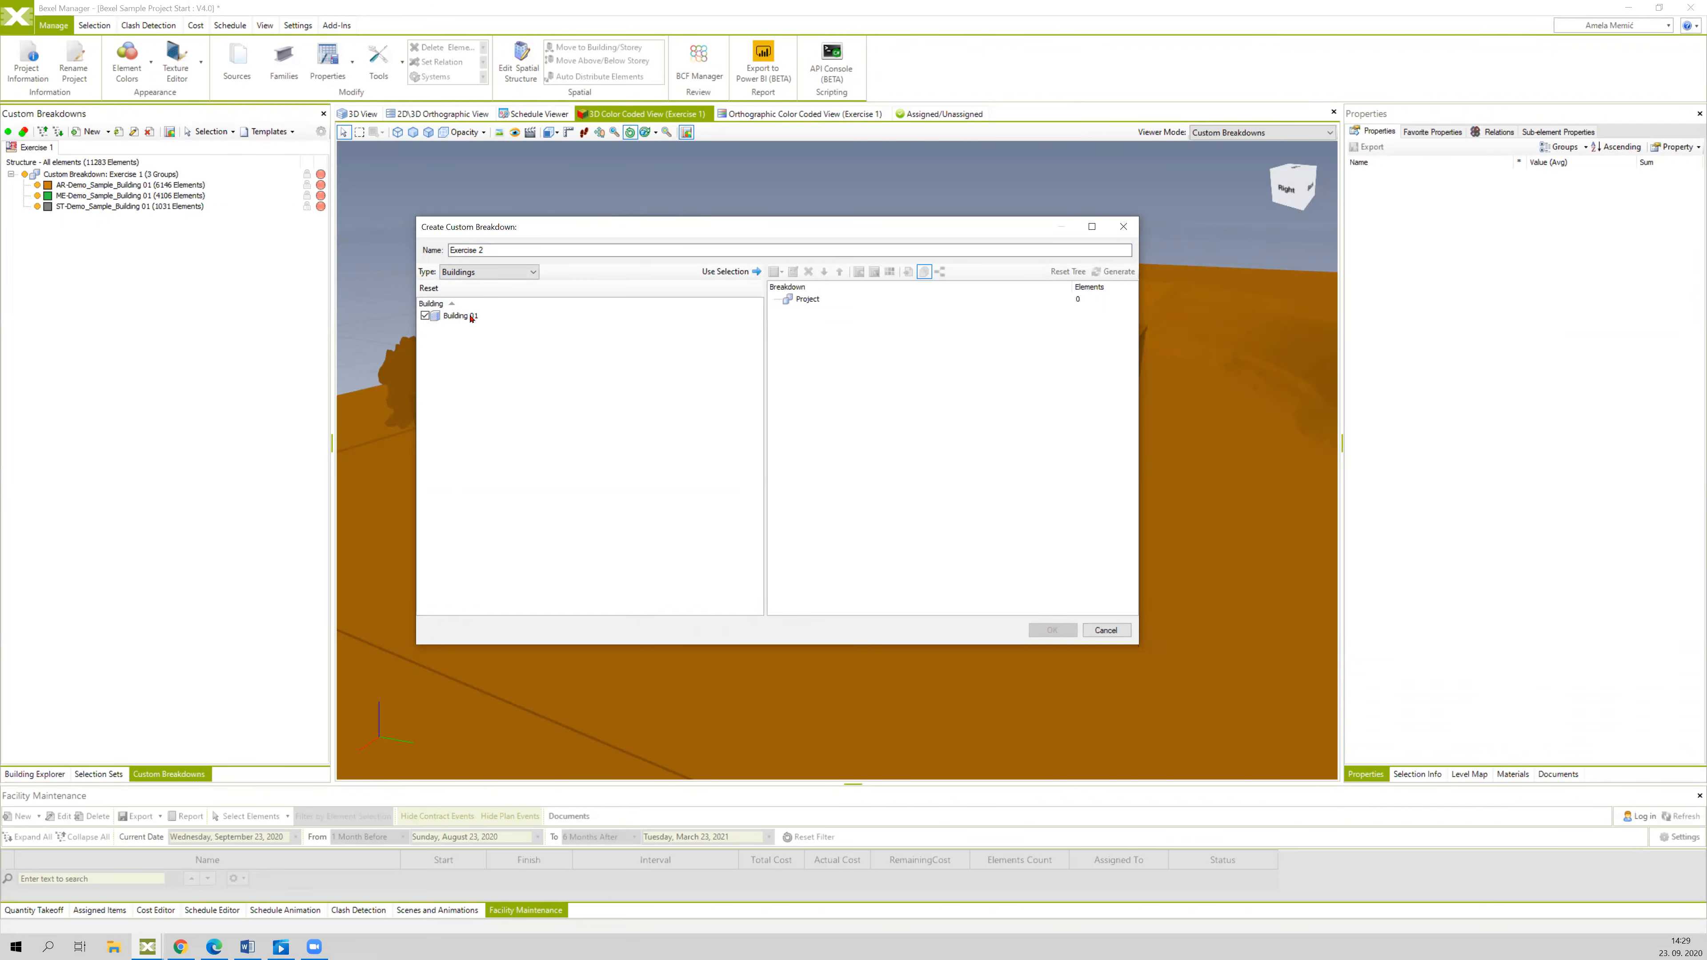
left_click(728, 272)
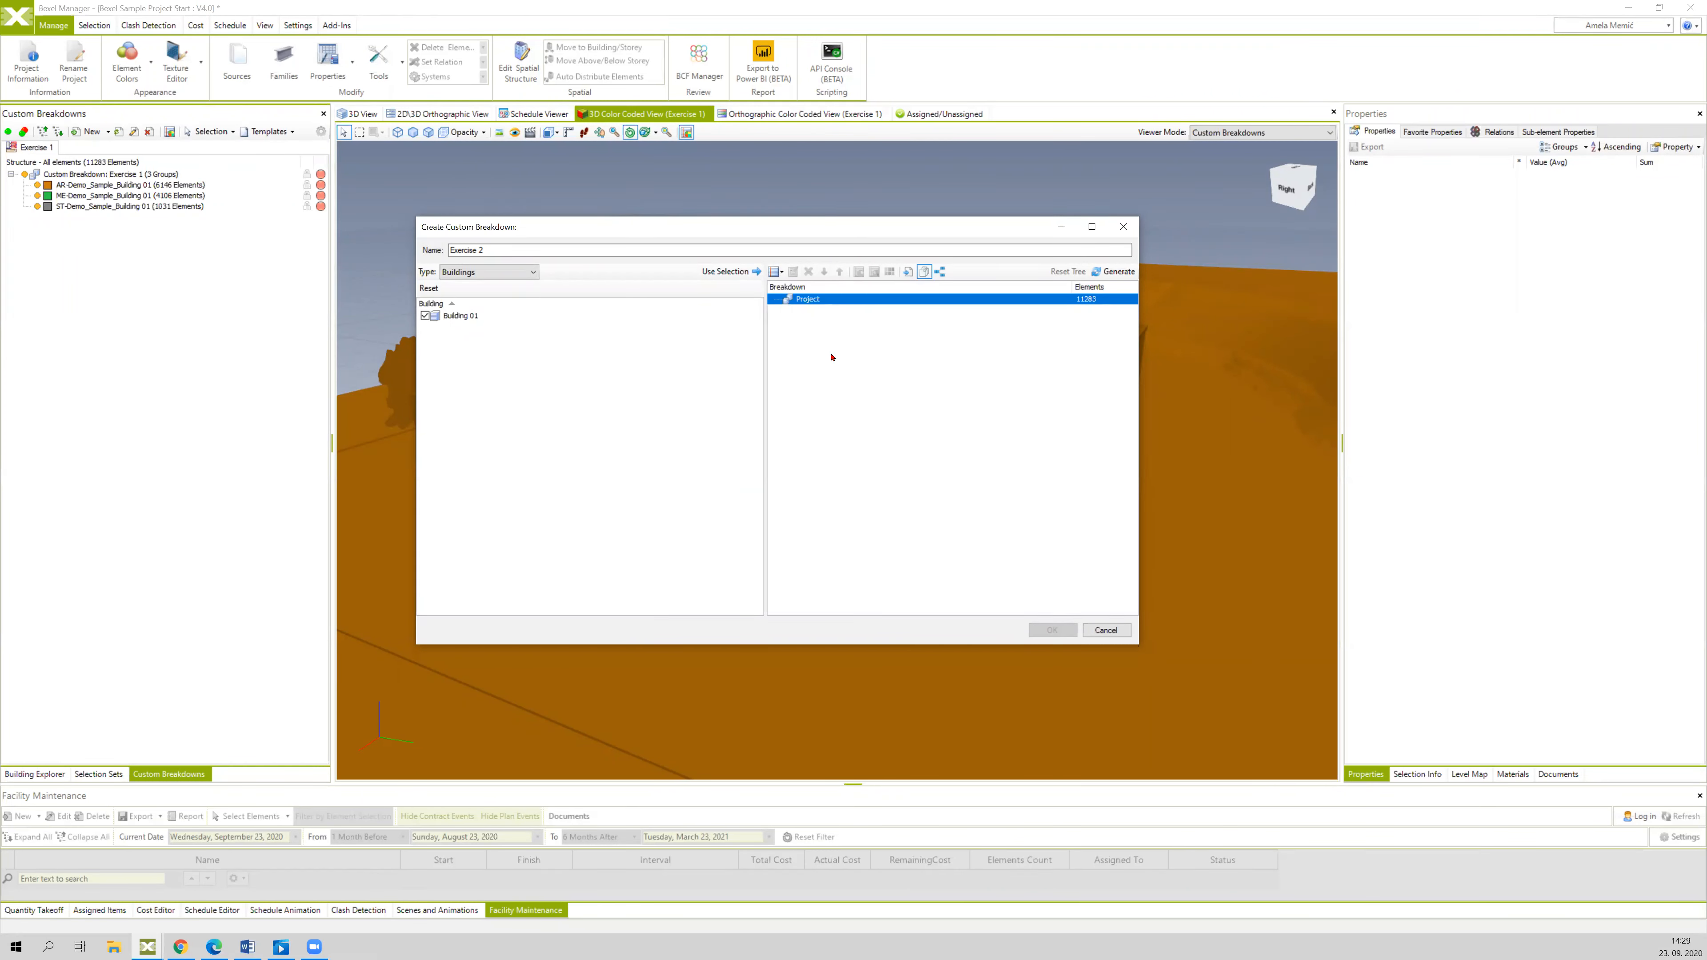
left_click(781, 272)
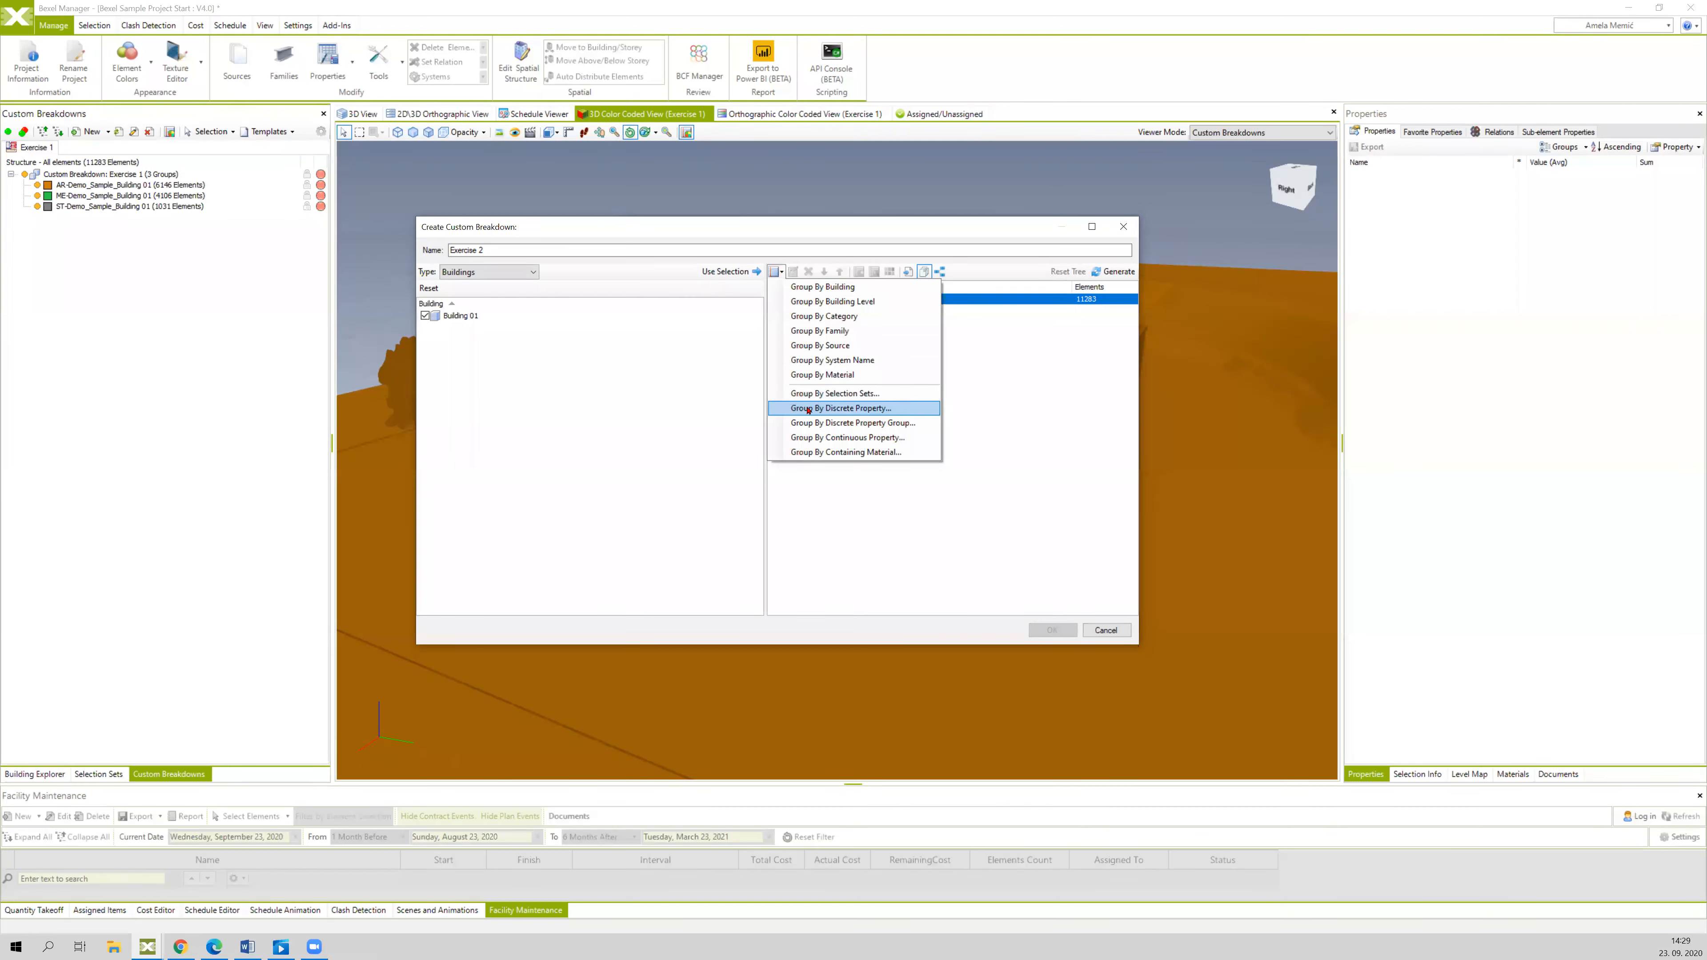
left_click(908, 414)
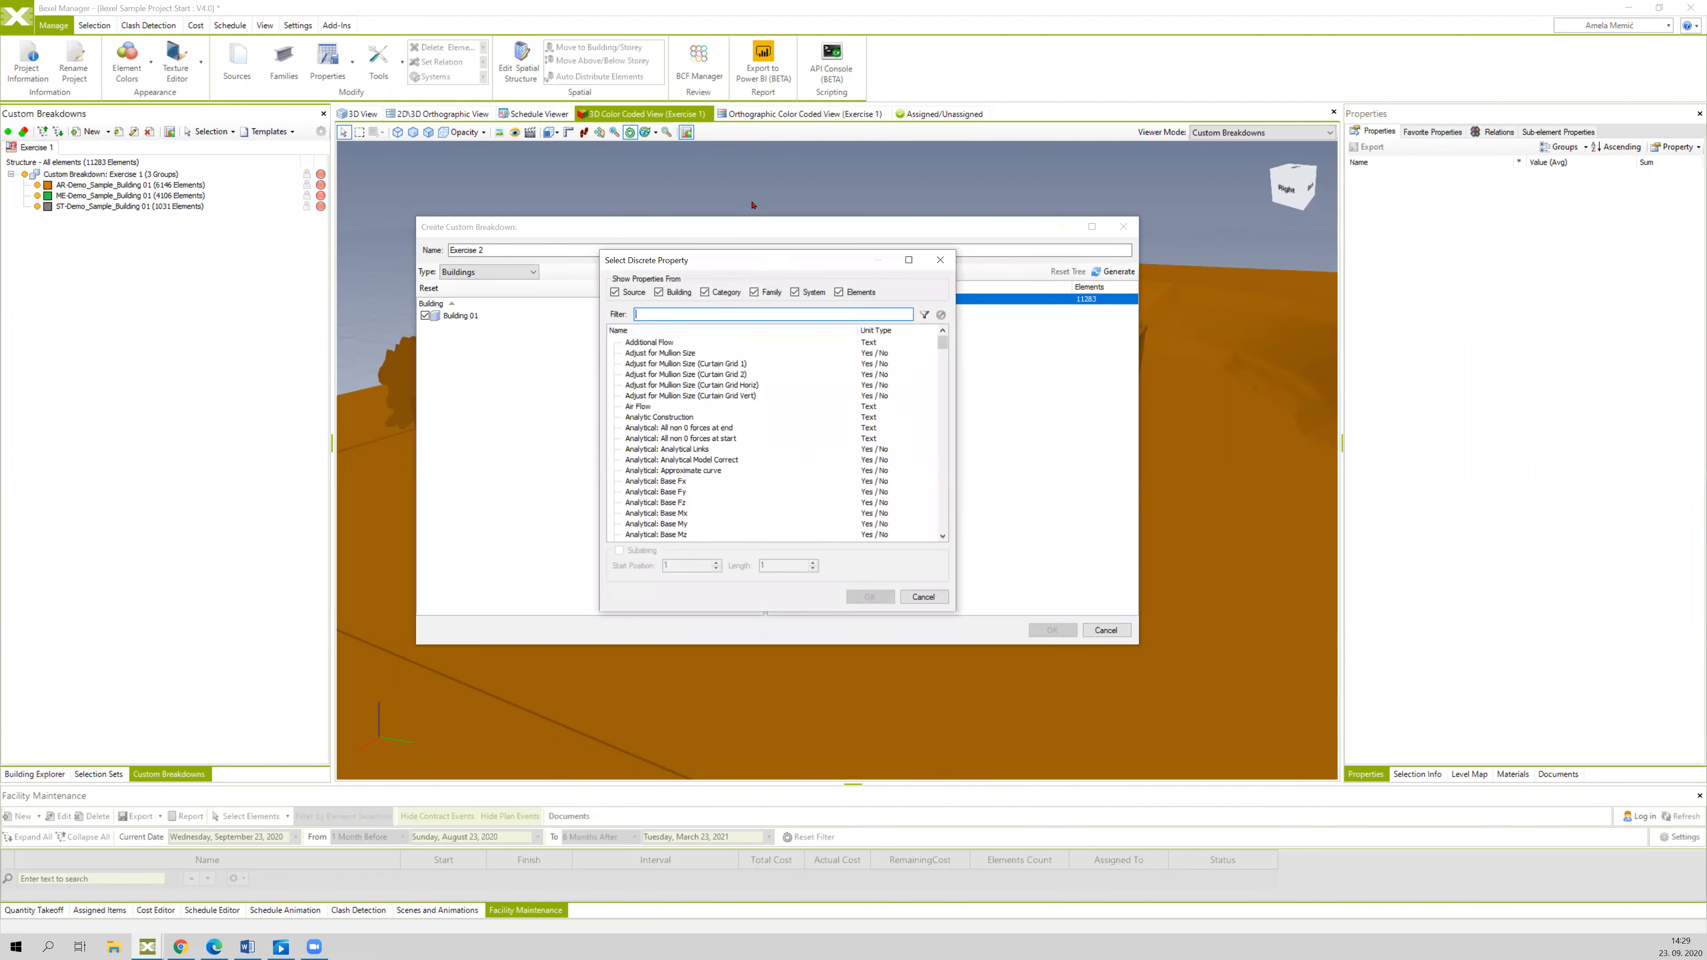
left_click_drag(757, 263, 751, 202)
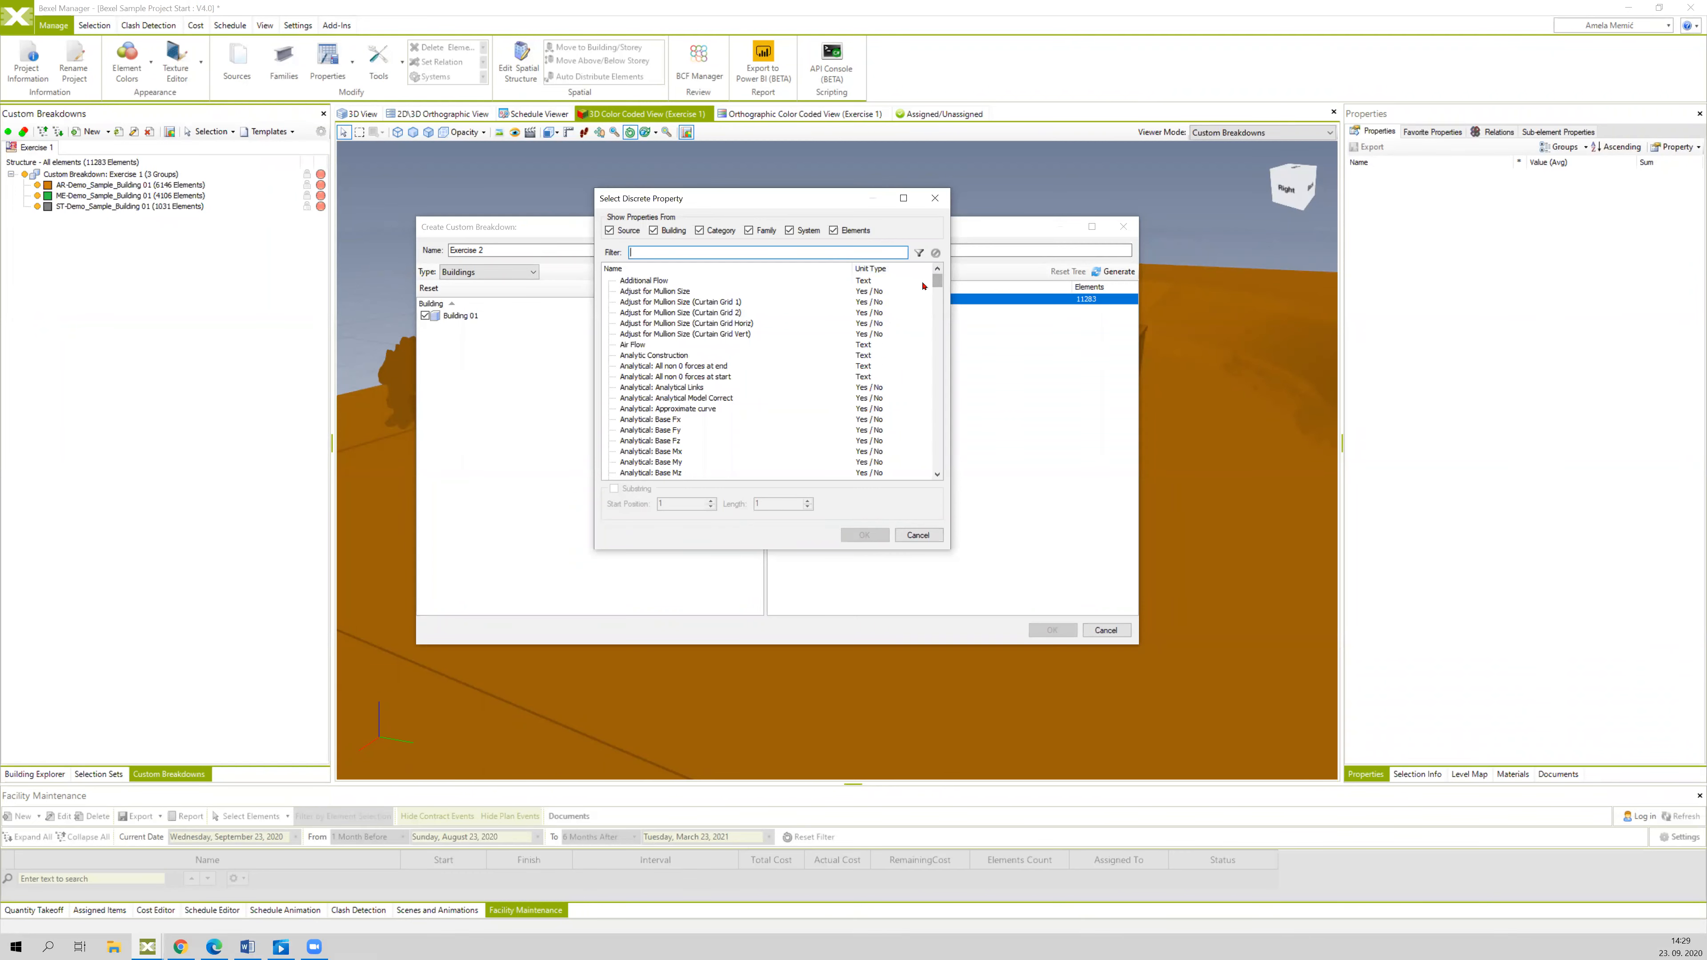
left_click_drag(939, 282, 936, 343)
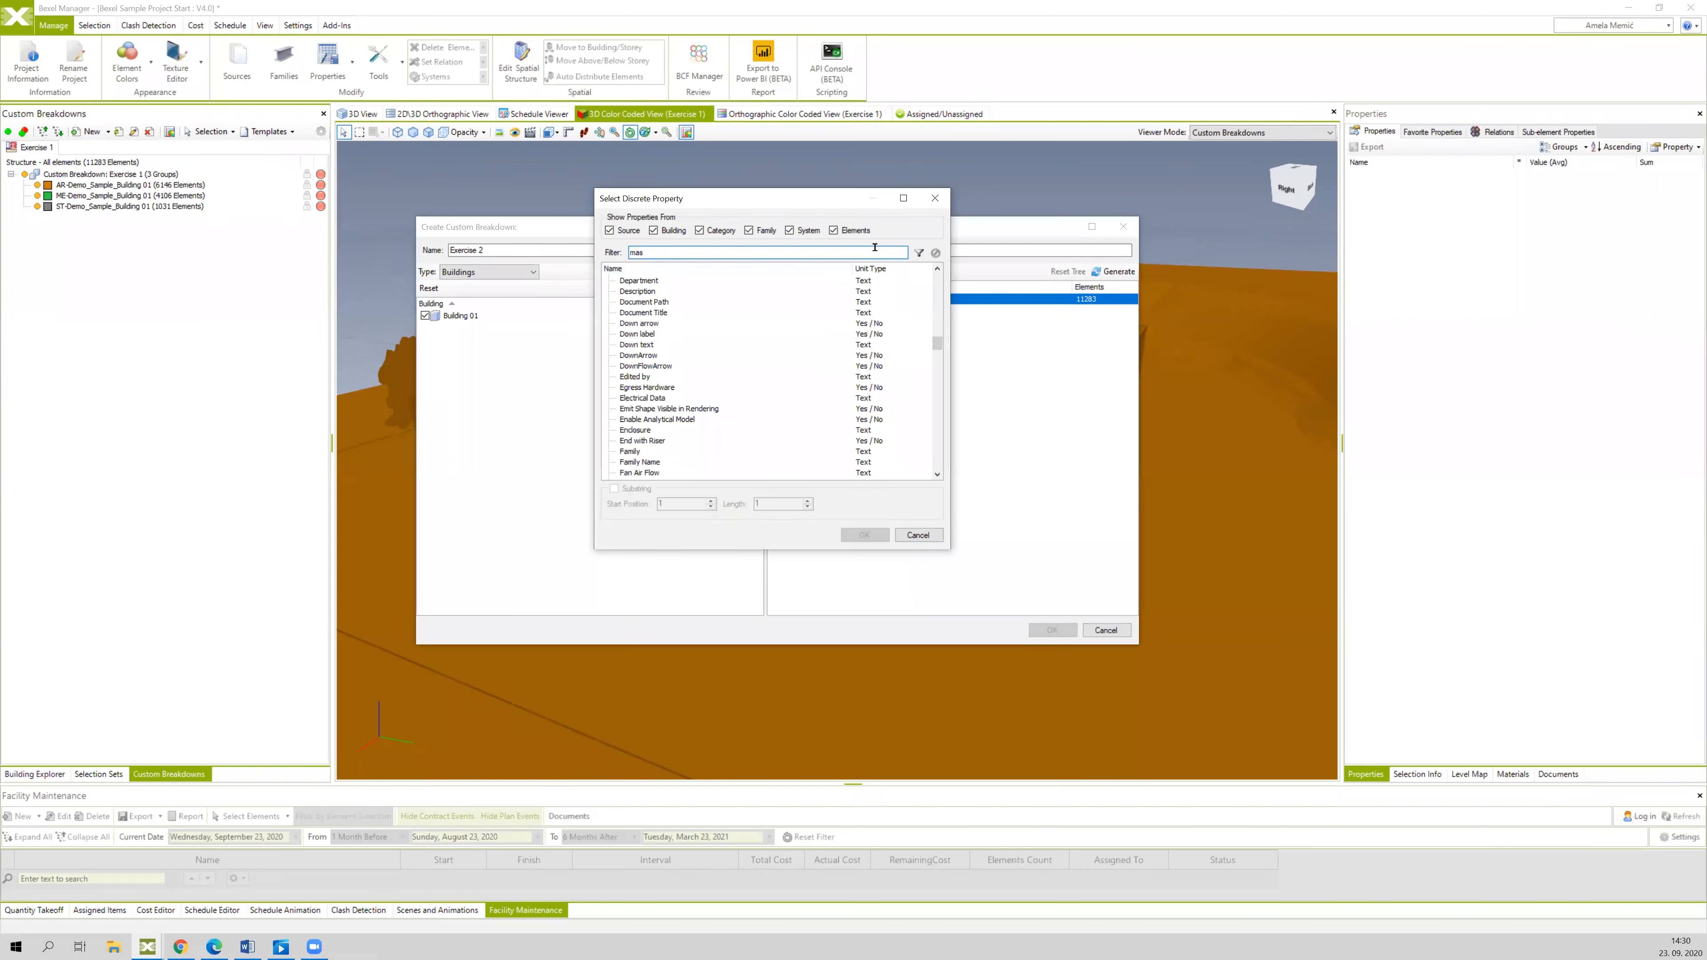
left_click(921, 253)
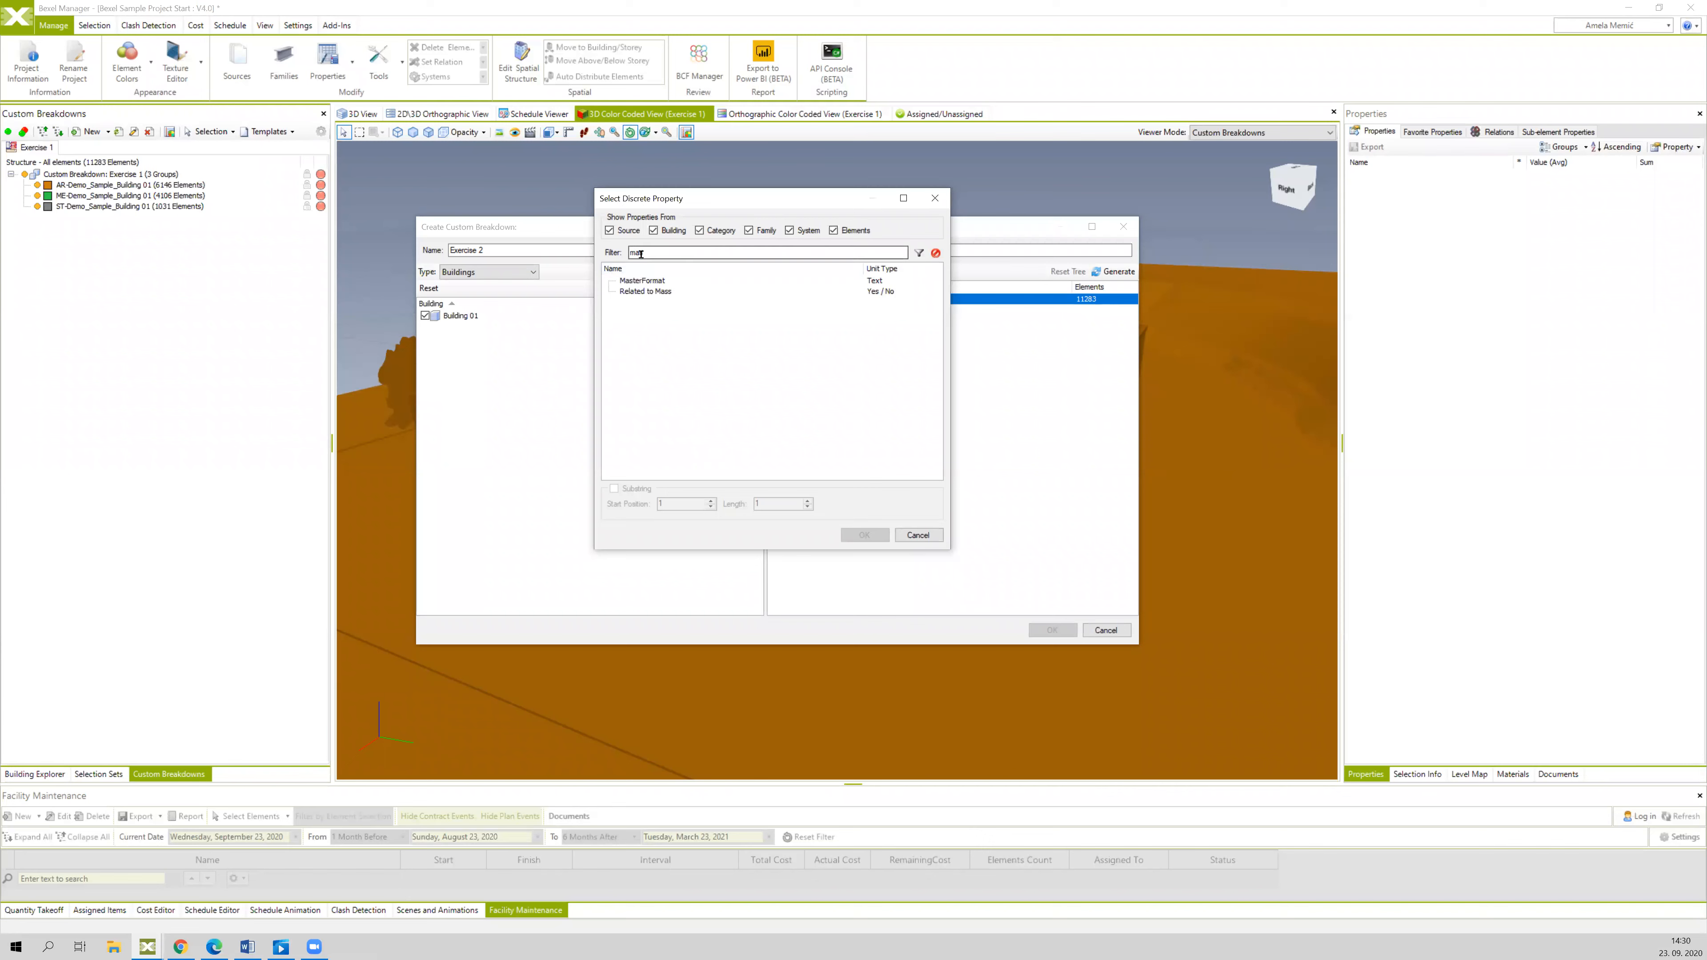
left_click(637, 282)
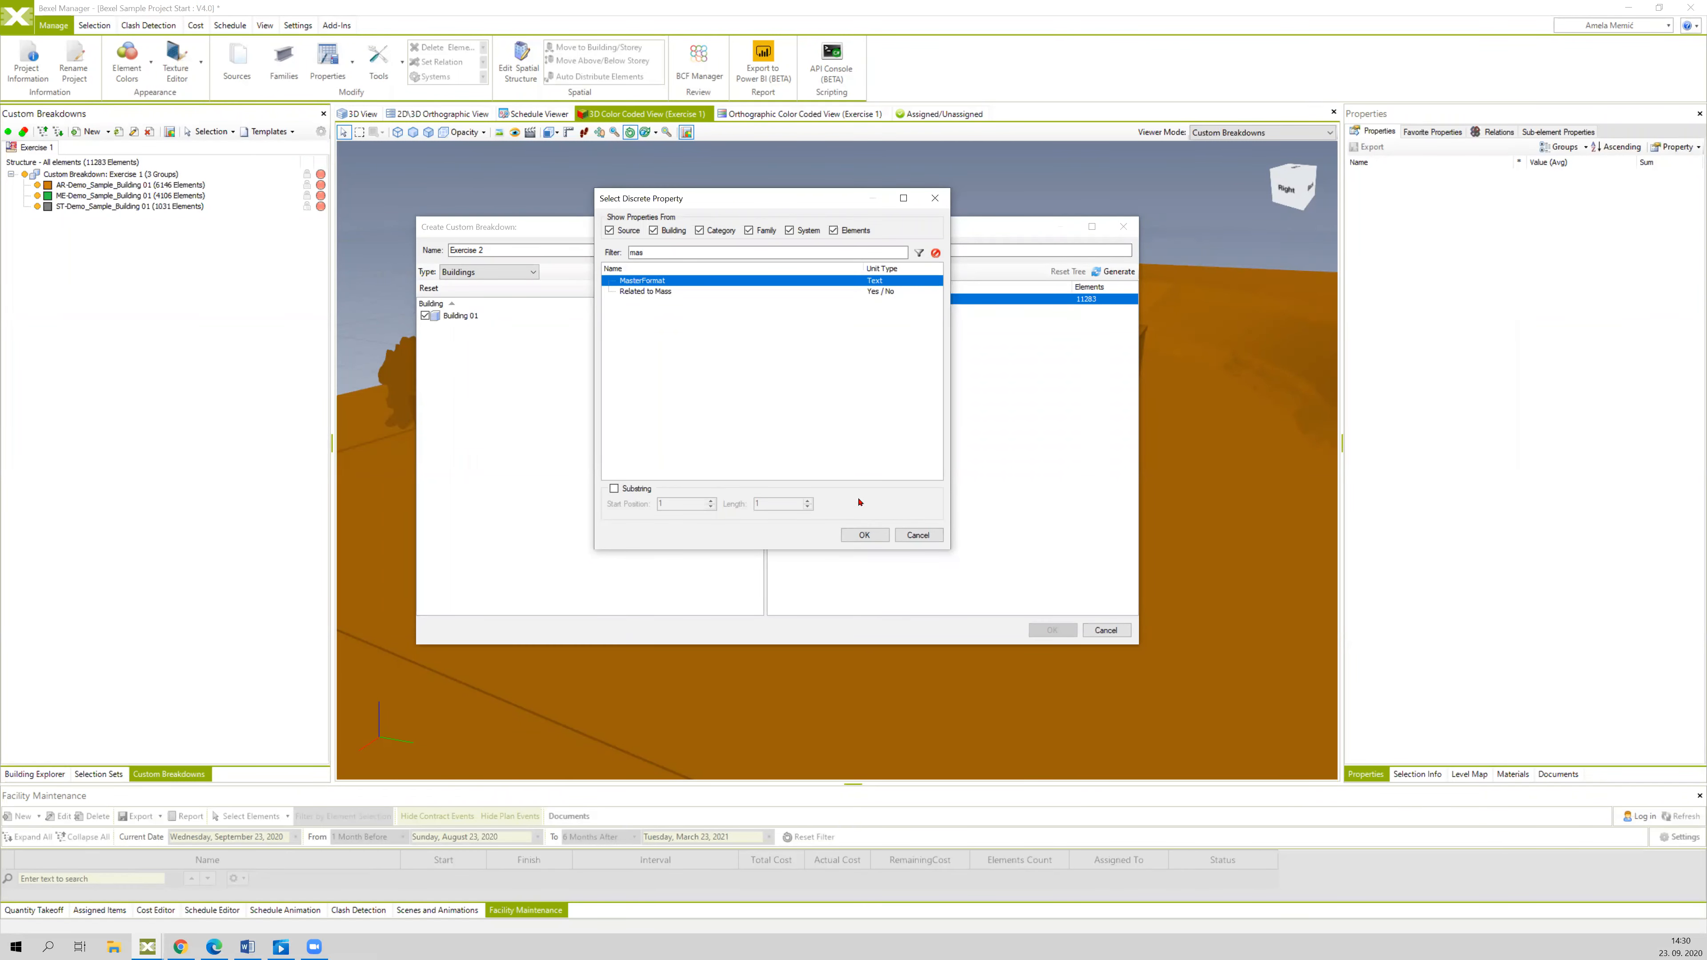
left_click(863, 535)
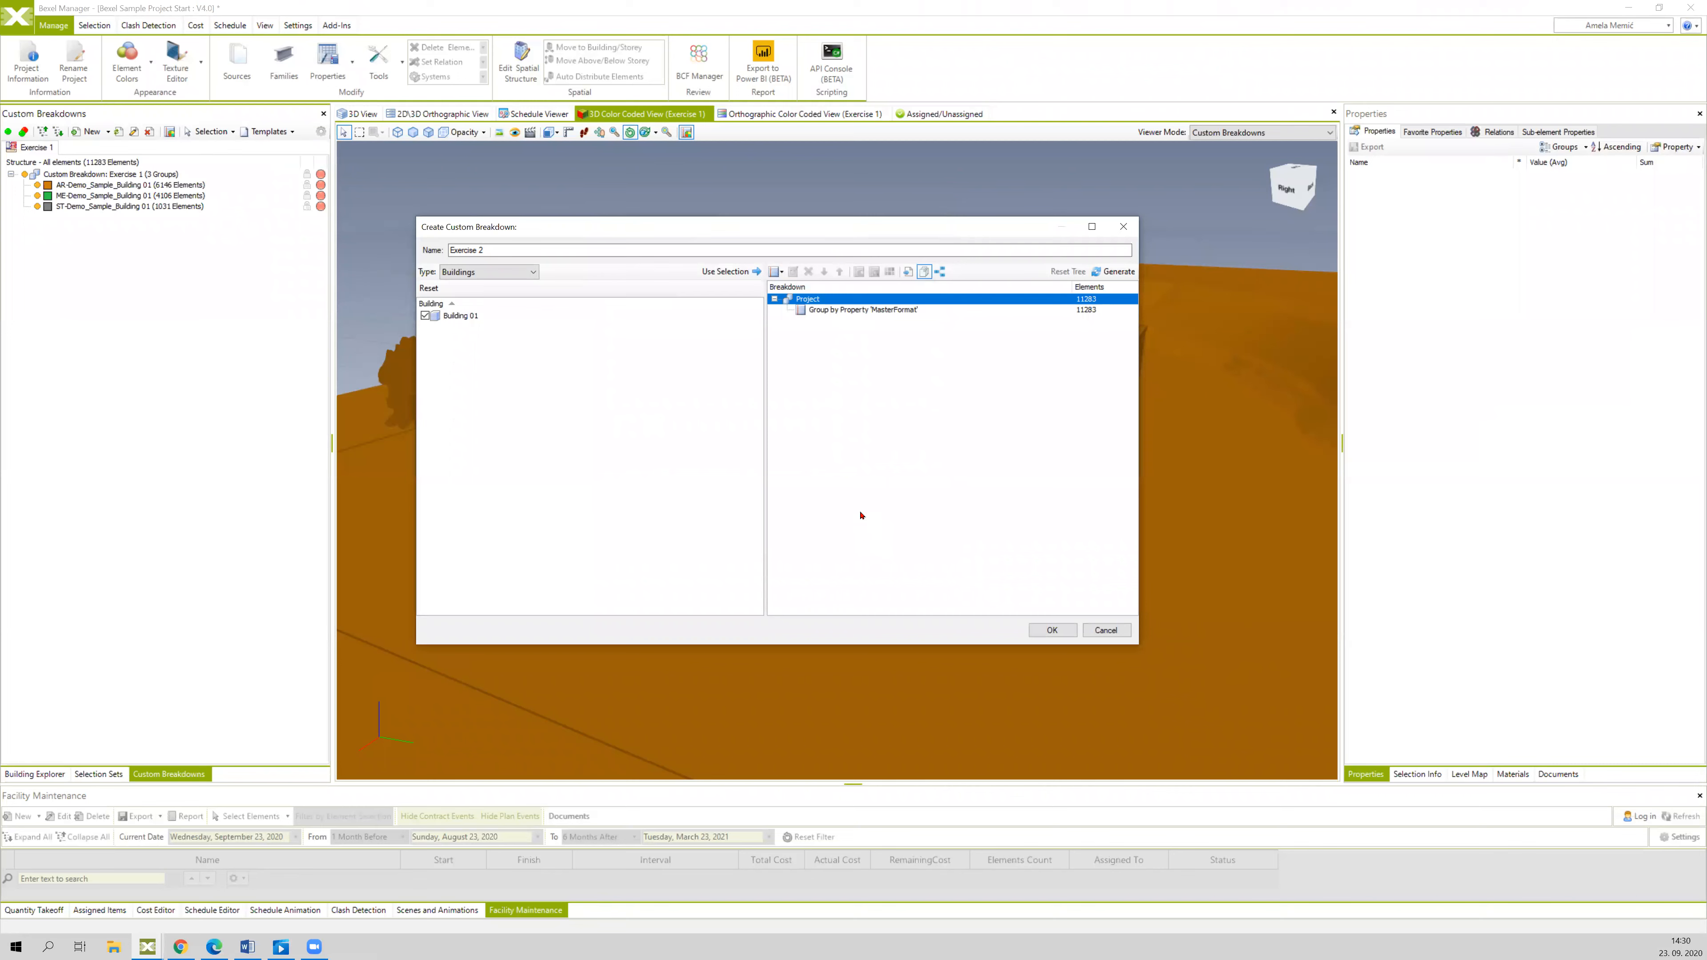
- Set the MasterFormat grouping as the colour coding rule, create the Exercise 2 breakdown, and look through its groups
left_click(832, 309)
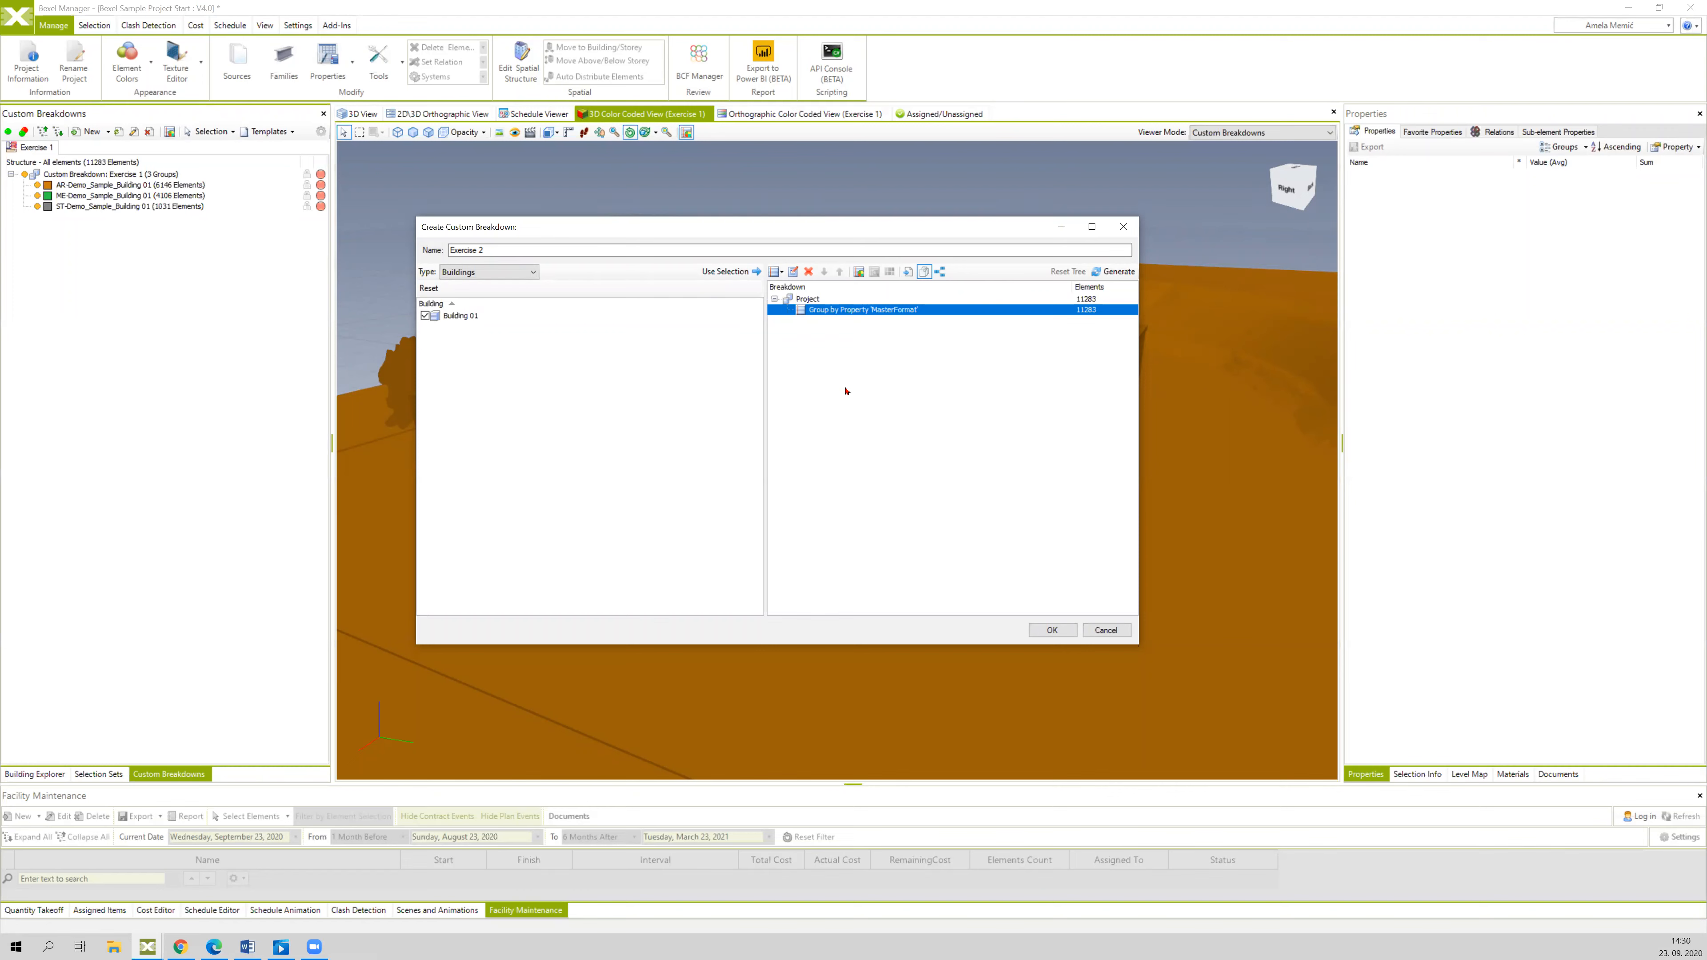
left_click(859, 272)
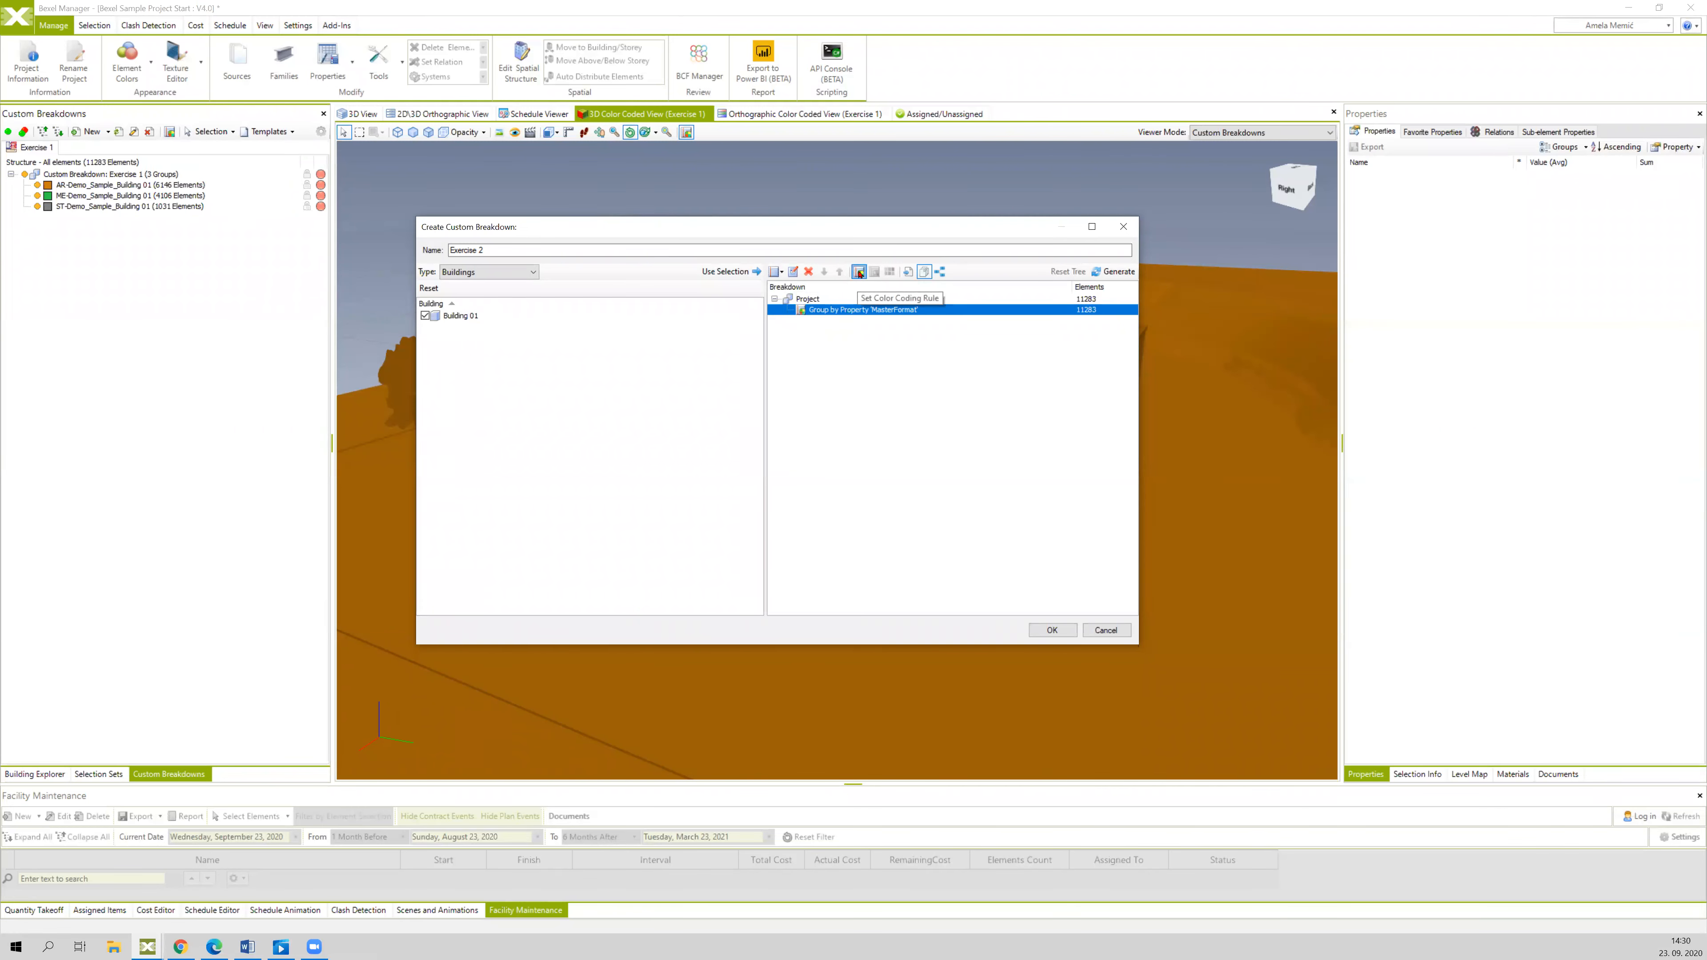
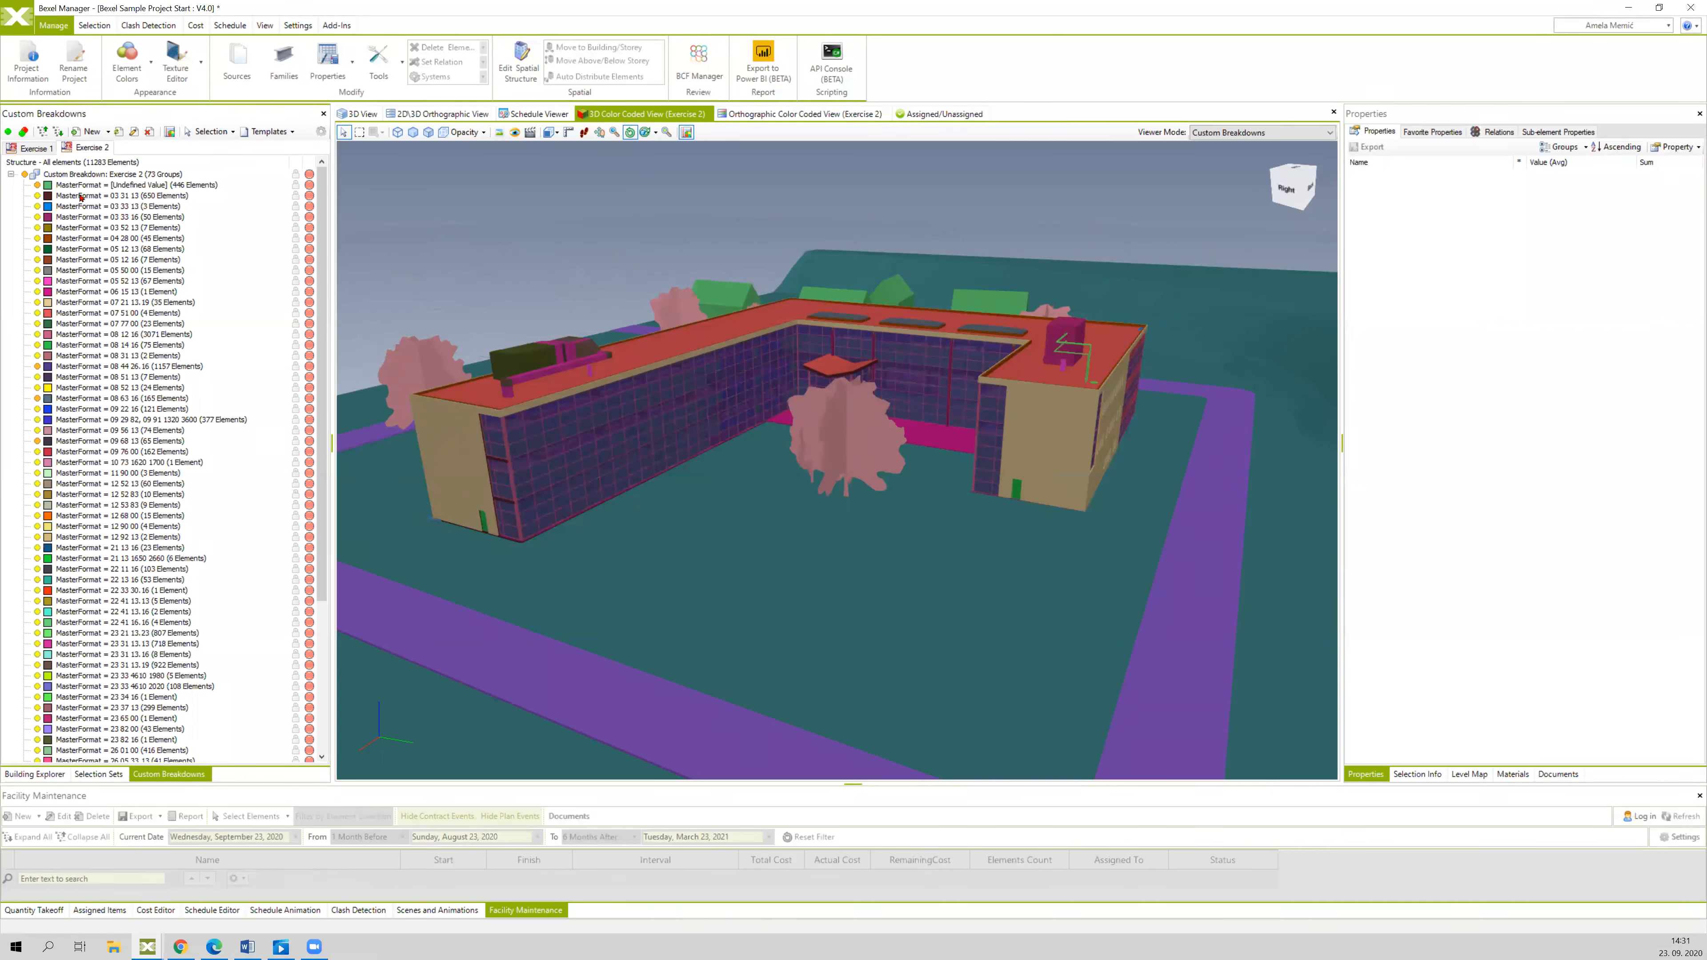
scroll(193, 335, "down", 3)
scroll(197, 348, "up", 3)
- Isolate the elements of the MasterFormat = [Undefined Value] group in the 3D Color Coded View
left_click(83, 188)
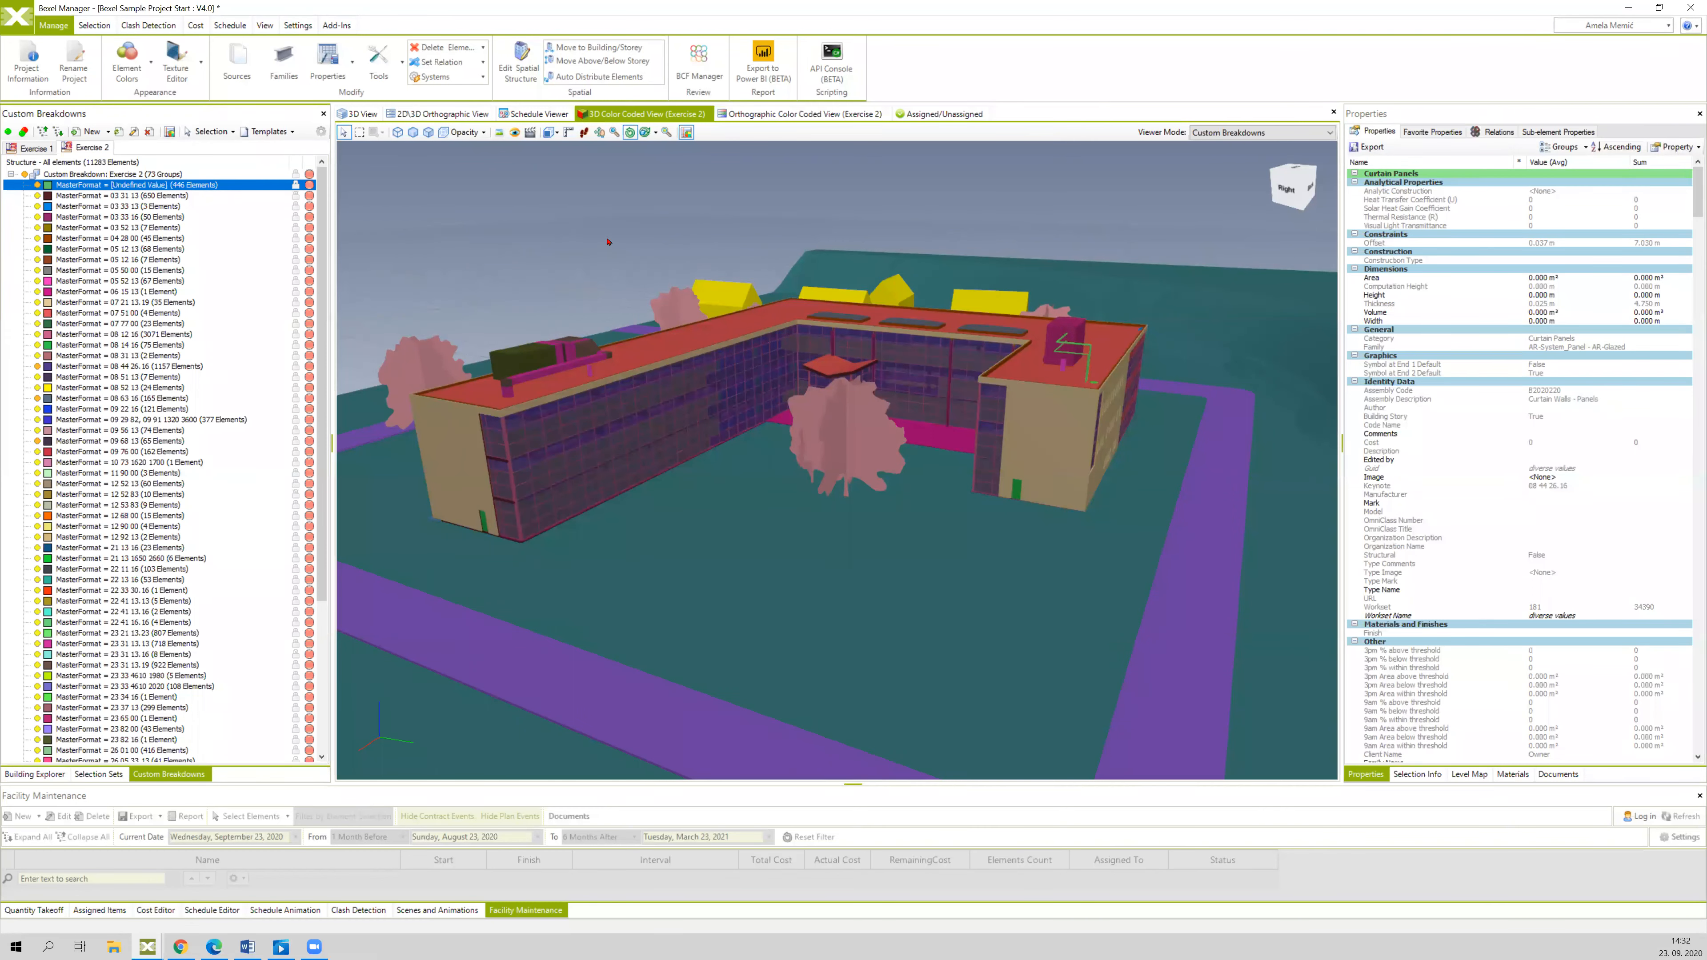
right_click(555, 229)
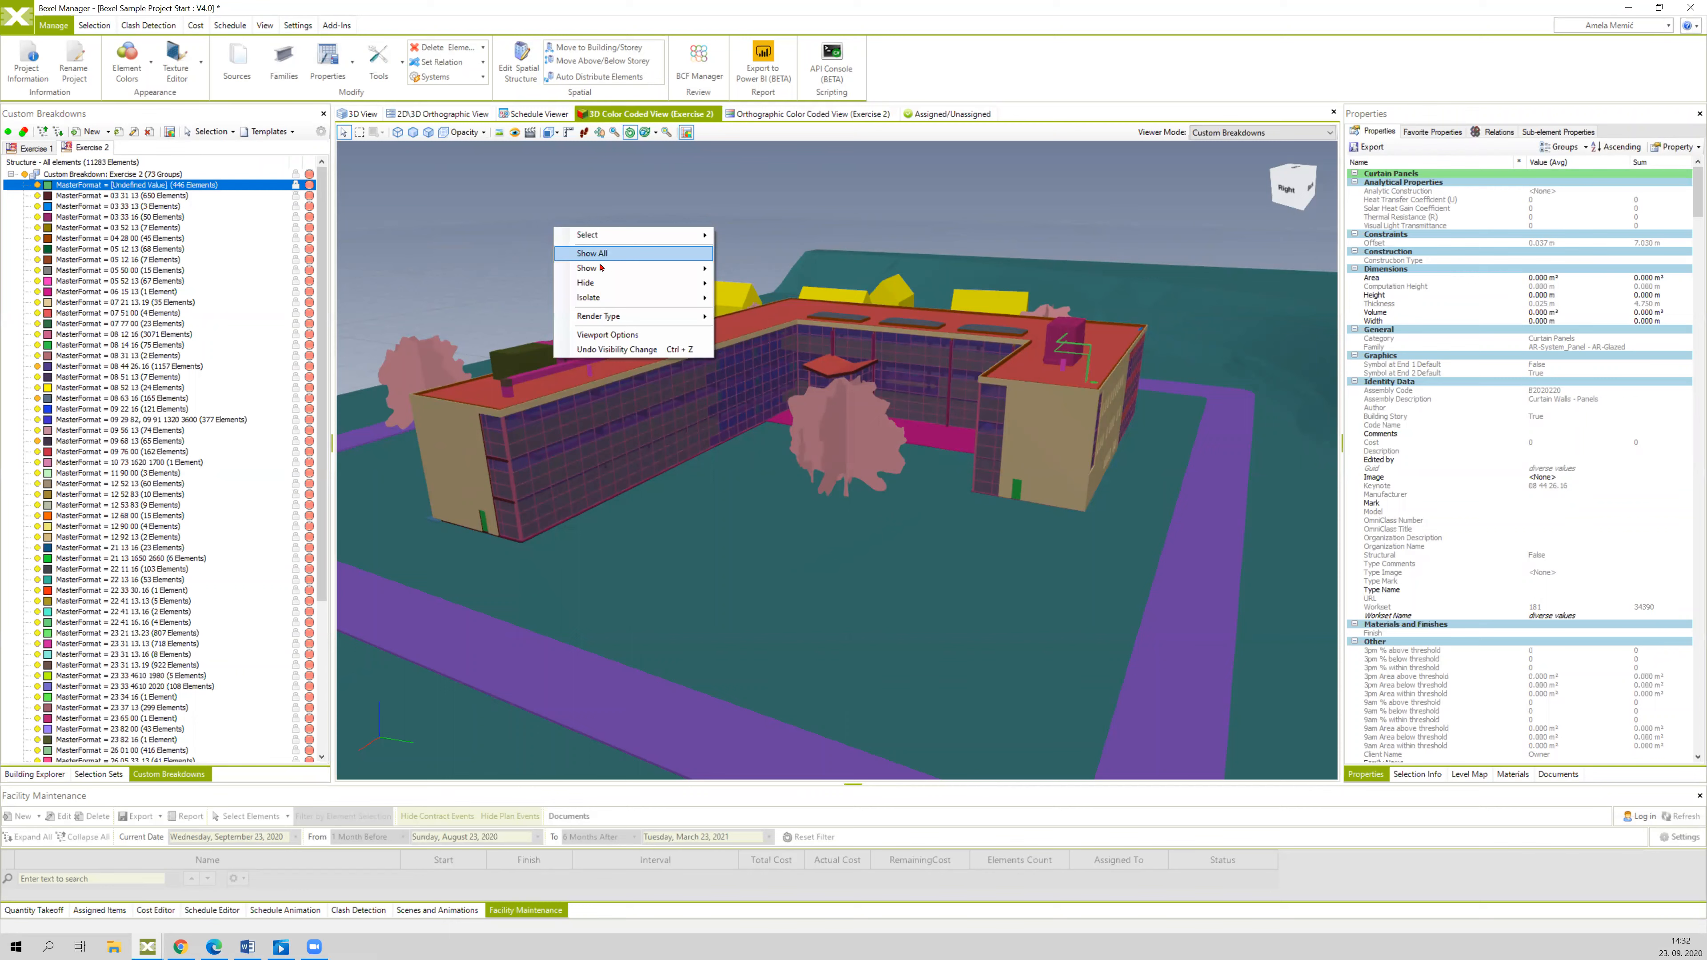
mouse_move(607, 300)
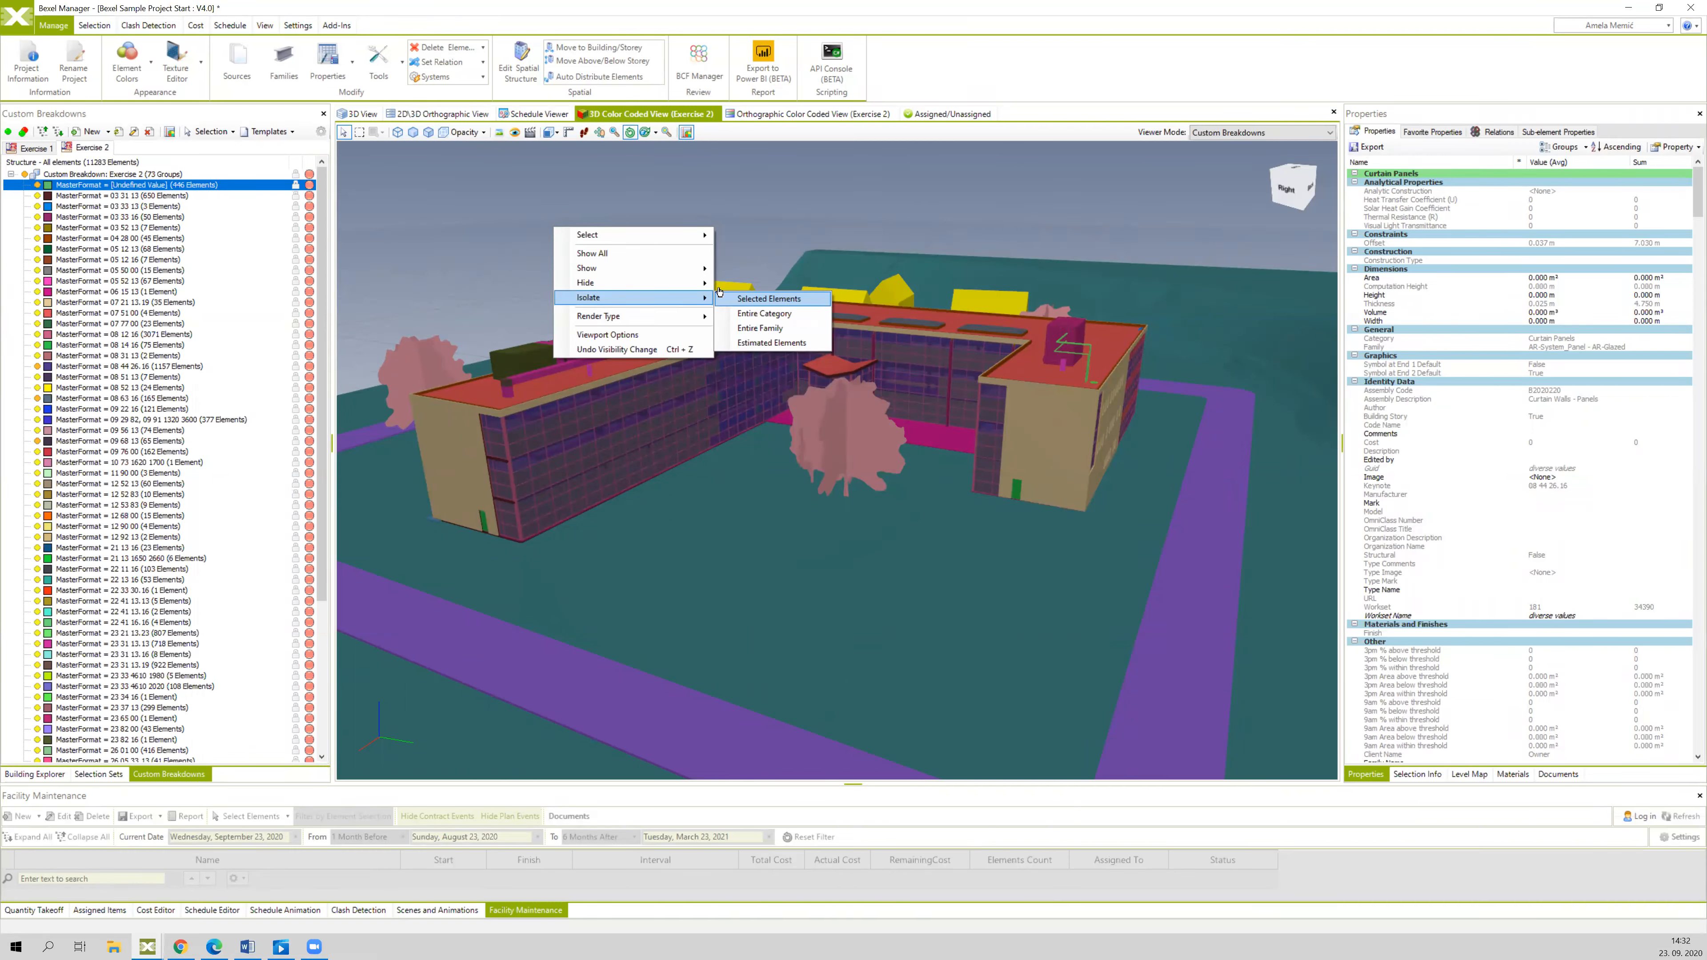
left_click(722, 298)
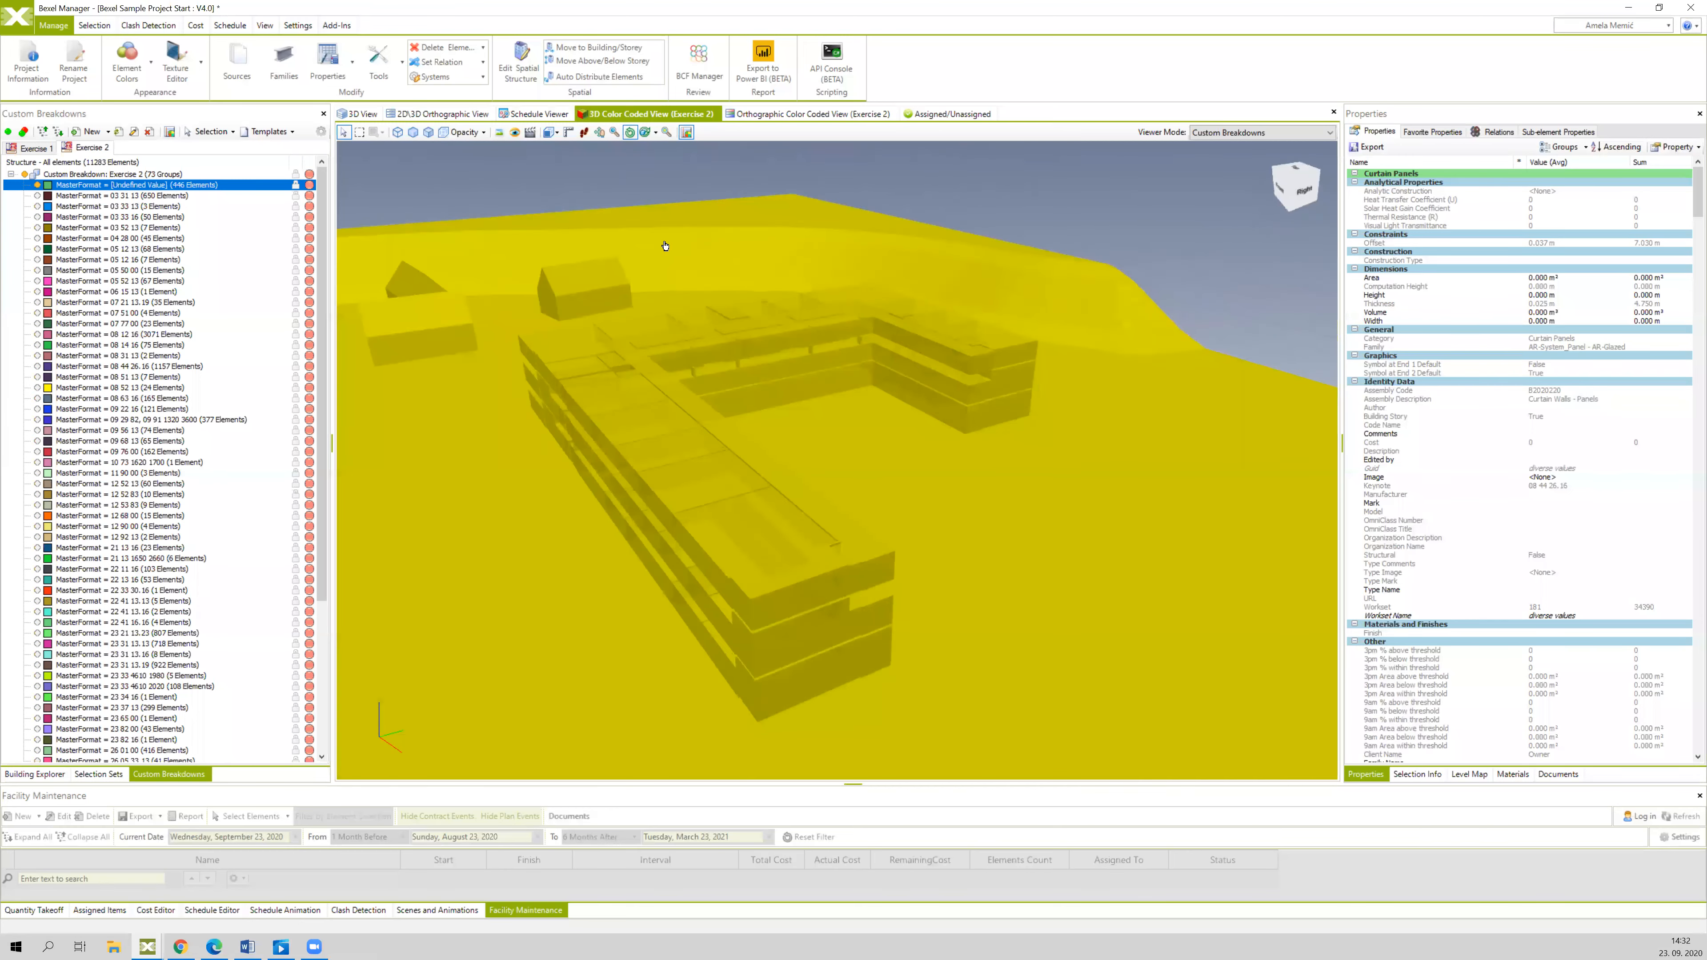
- Reselect the MasterFormat = [Undefined Value] group and check the MasterFormat entry in its element properties
left_click(1091, 239)
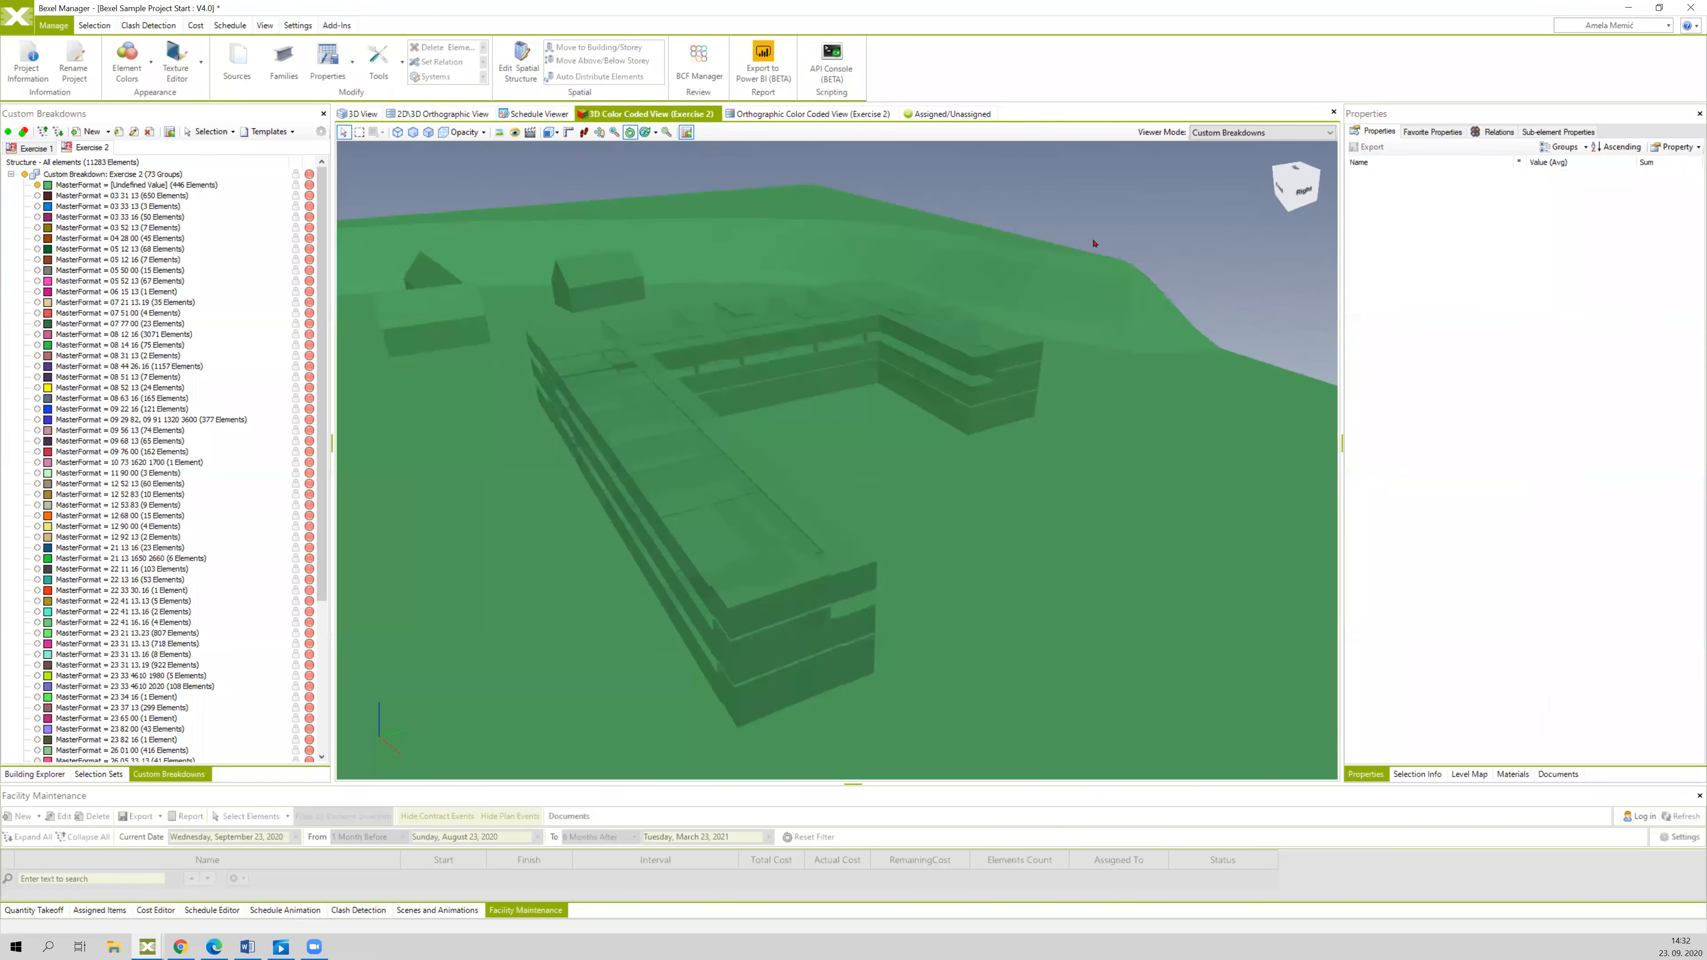
left_click(143, 185)
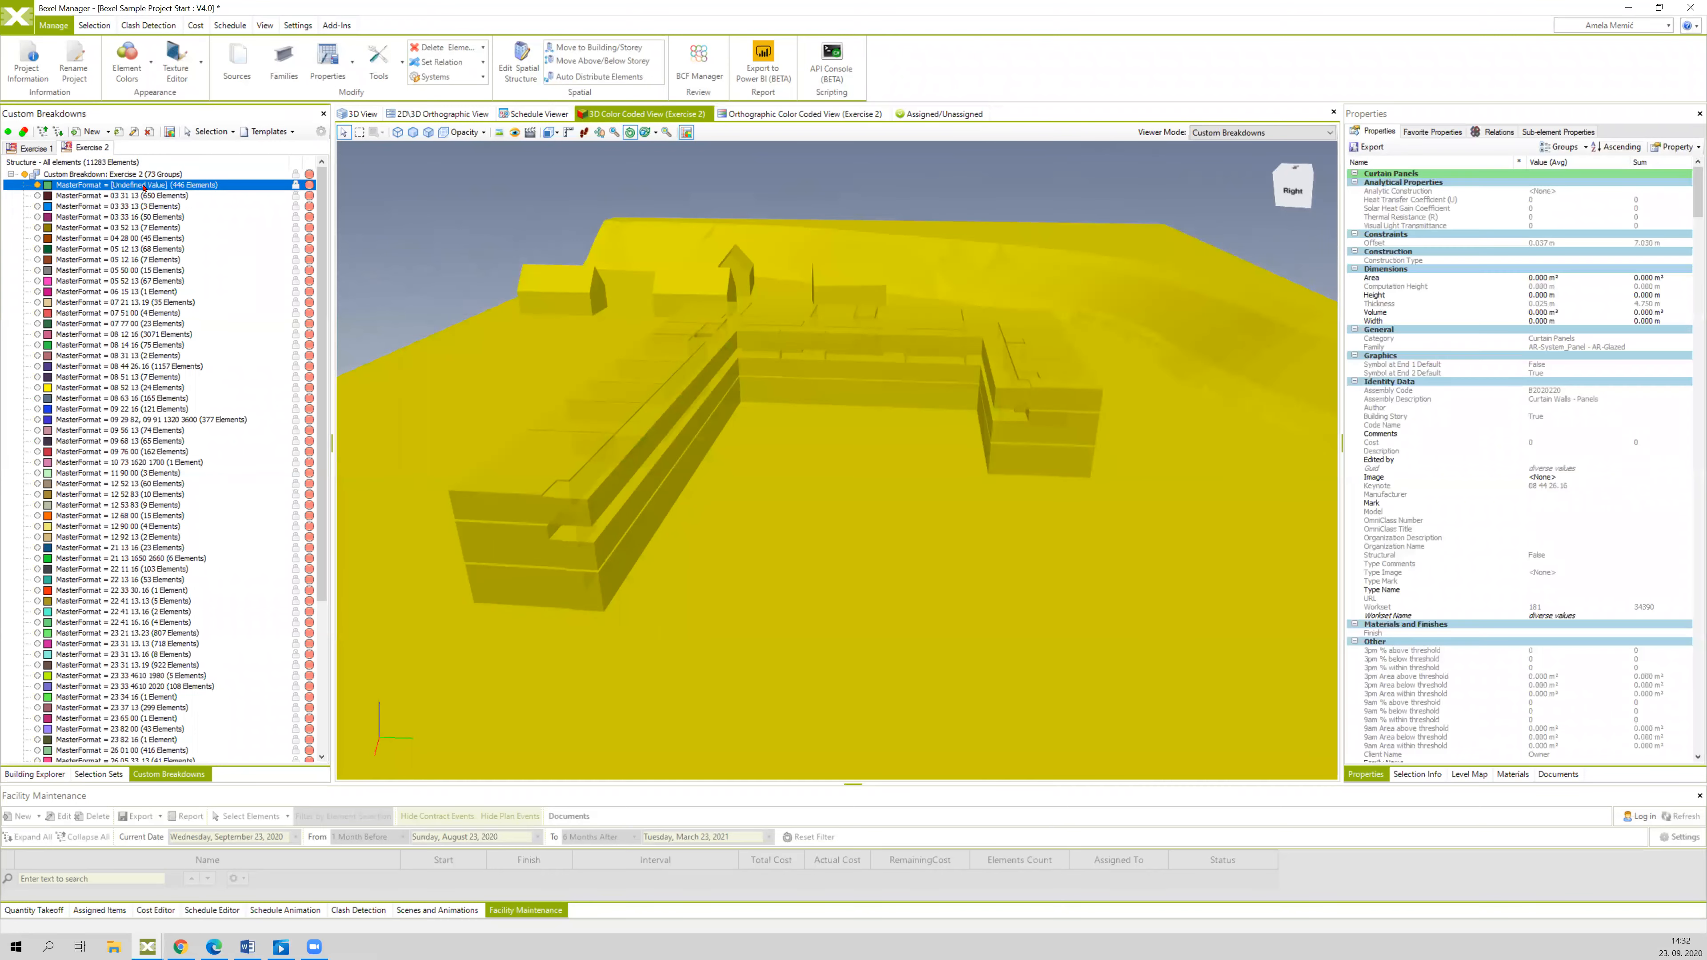
left_click_drag(715, 194, 638, 174)
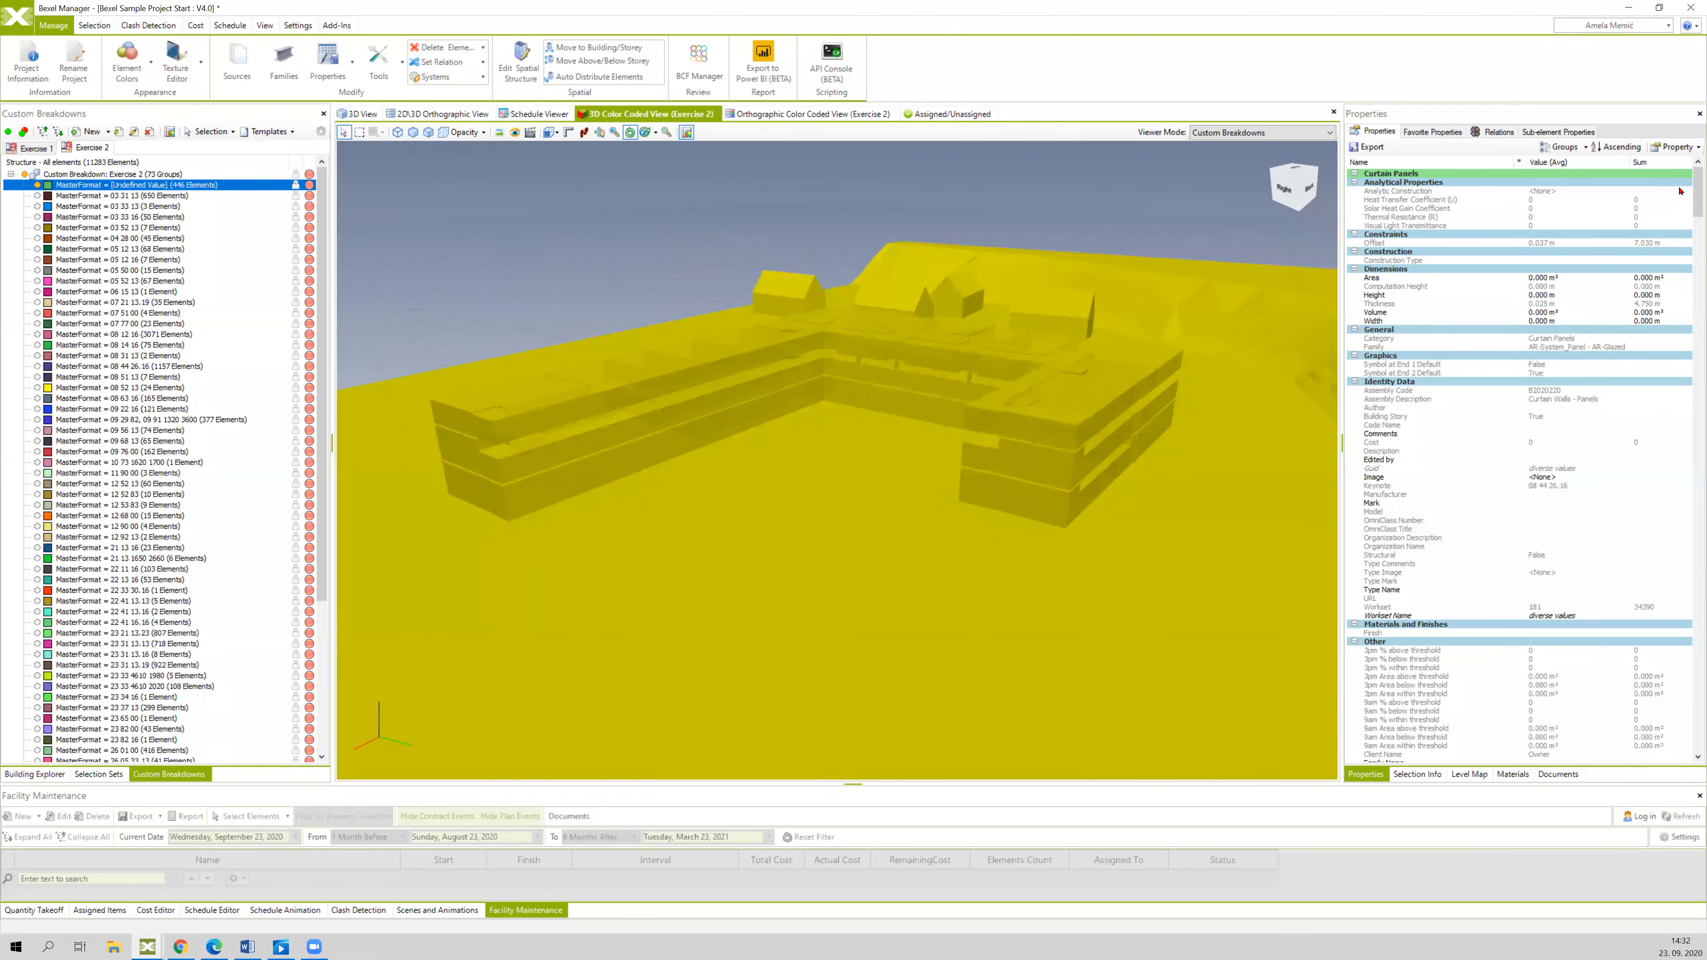
left_click_drag(1694, 186, 1694, 746)
left_click(1388, 742)
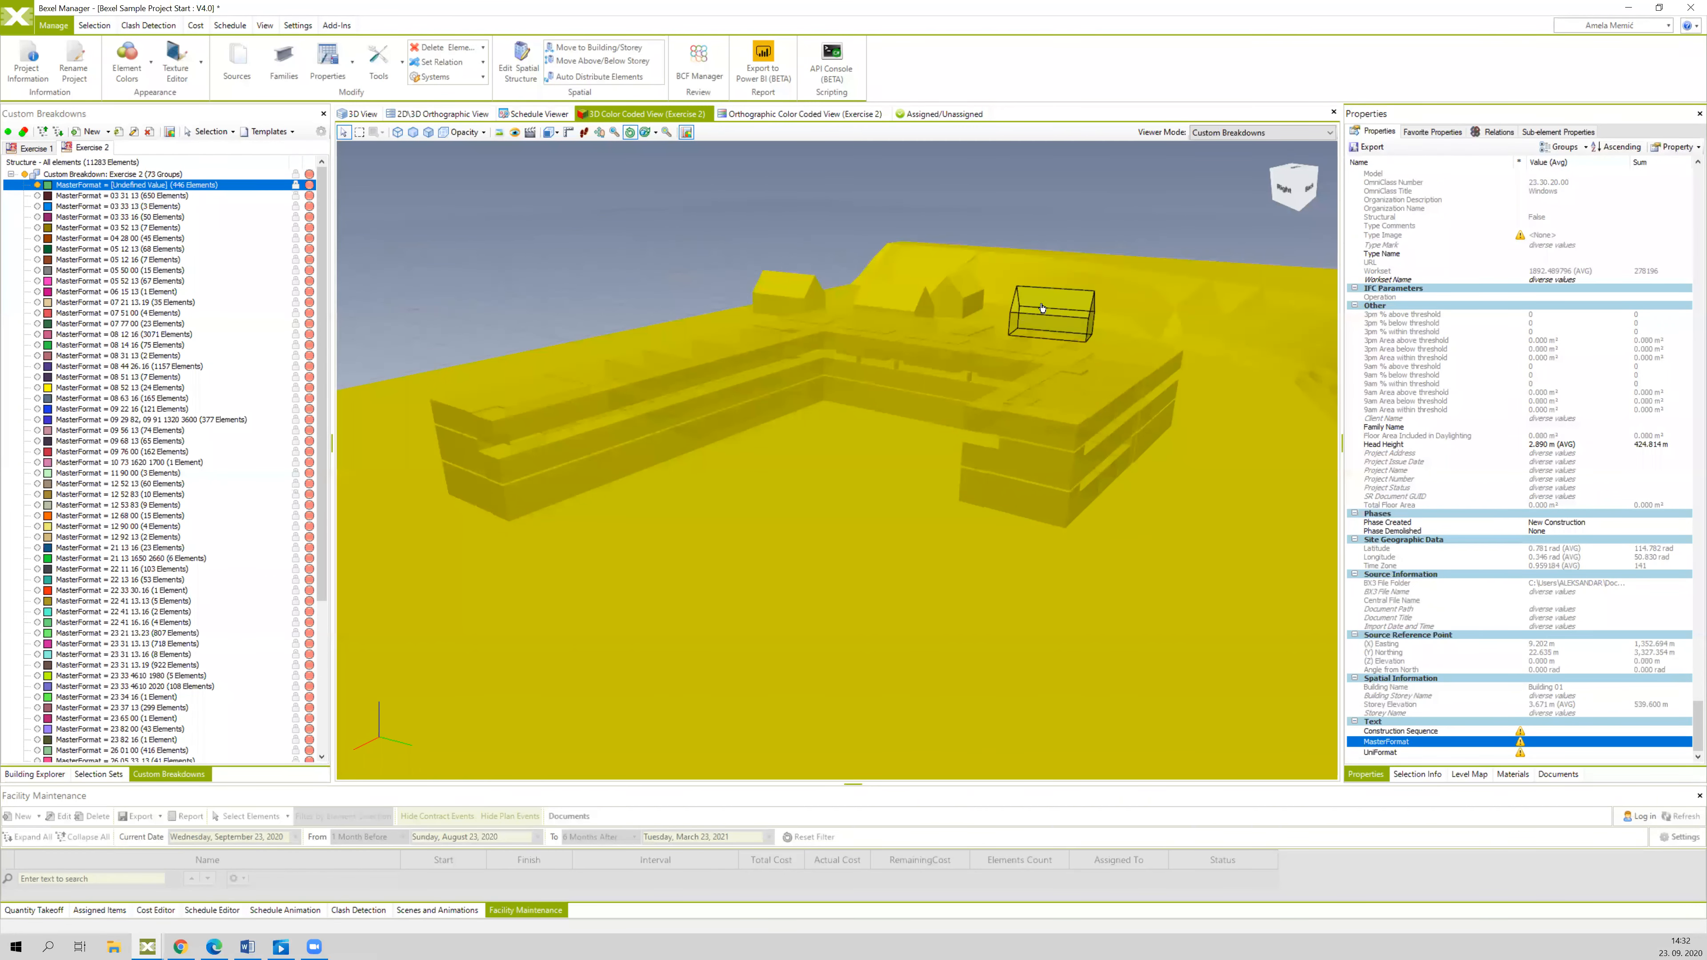
- Select the single house-shaped mass behind the building and check its text properties for a MasterFormat value
scroll(1044, 301, "up", 1)
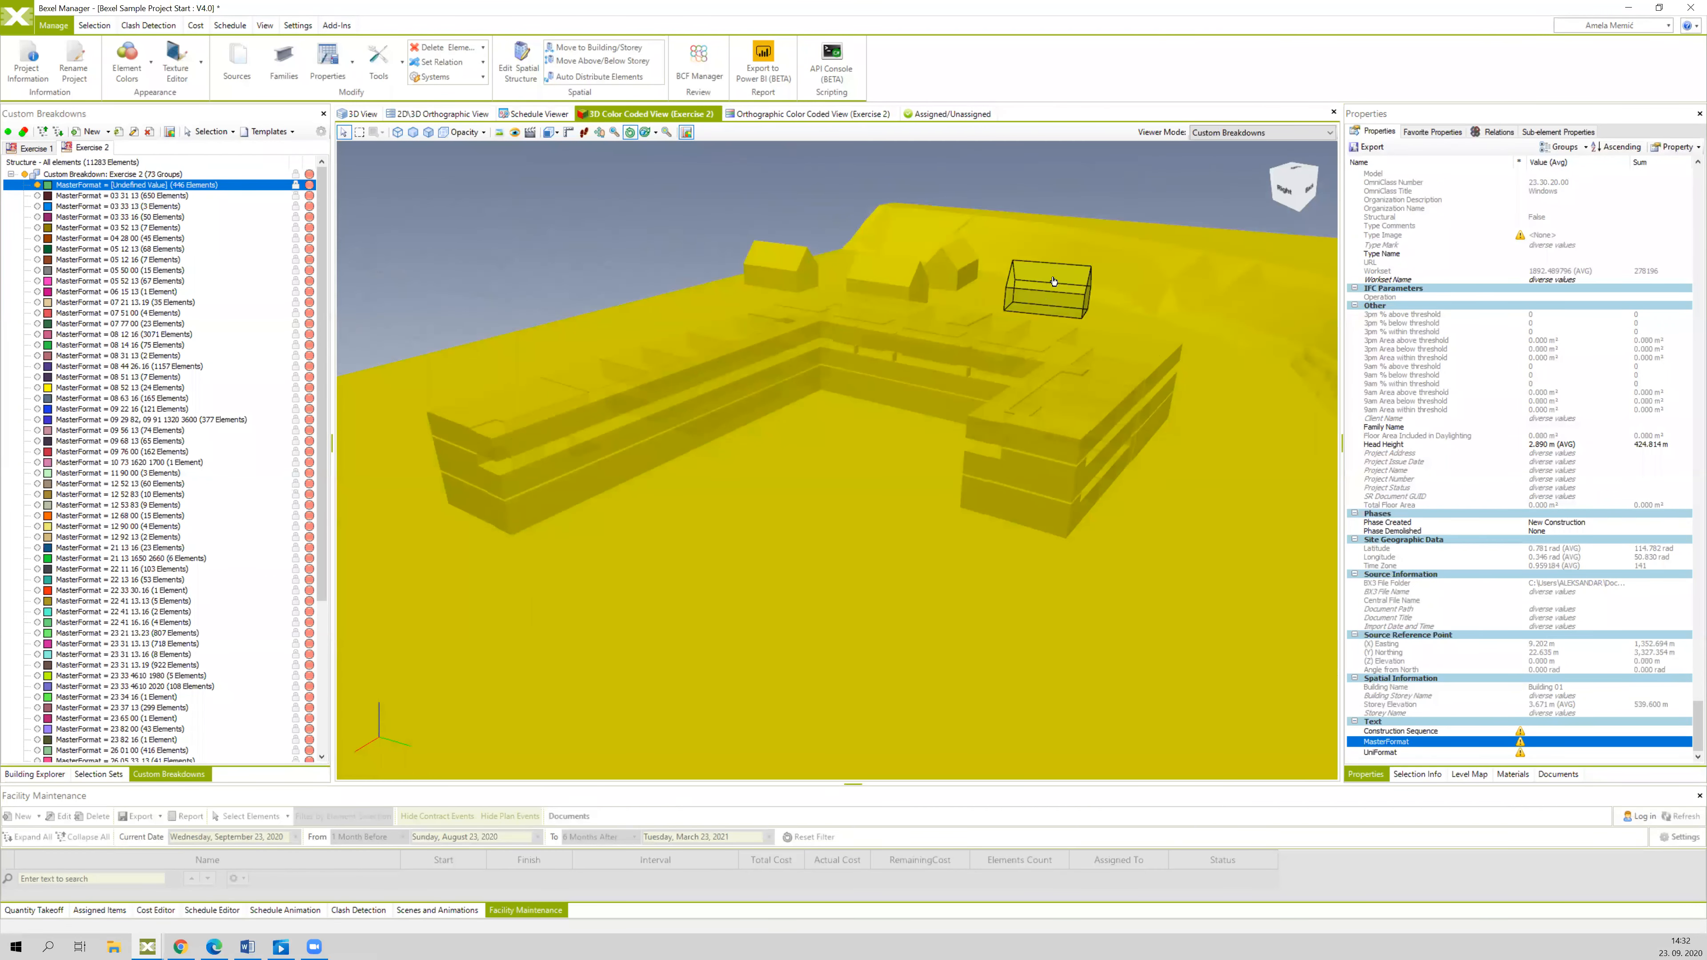
left_click(1050, 281)
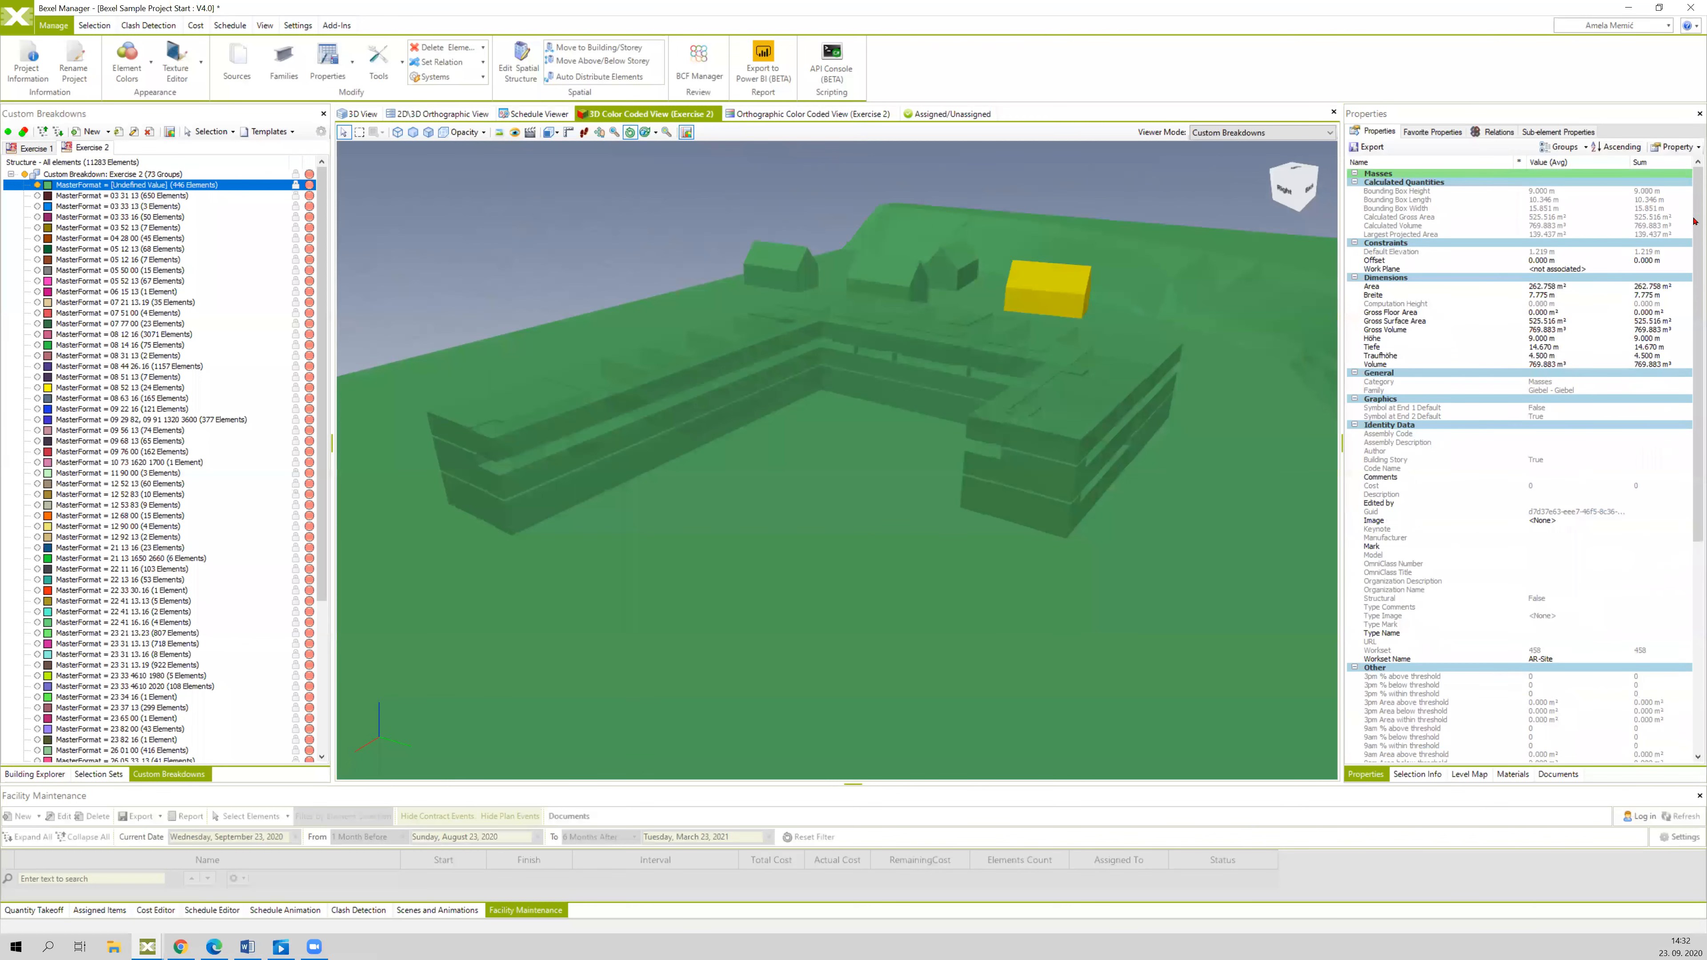
left_click_drag(1694, 223, 1694, 501)
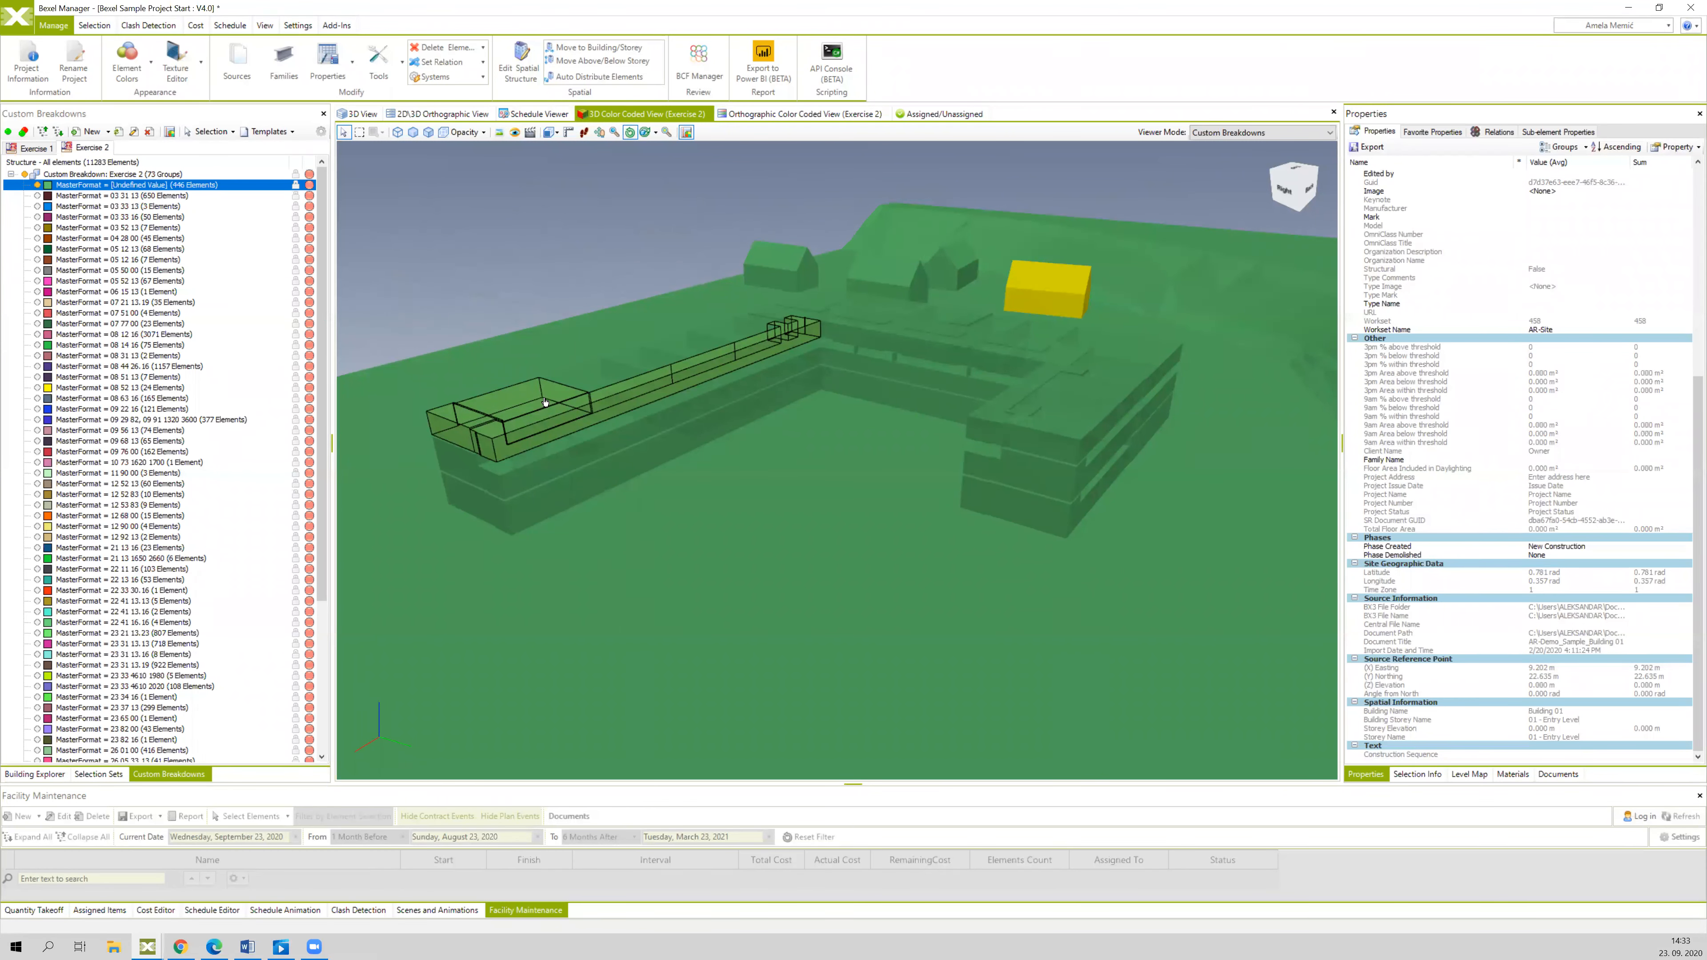
- Select the stair space on the building's upper floor, check its MasterFormat property, and view it from several angles
left_click(545, 402)
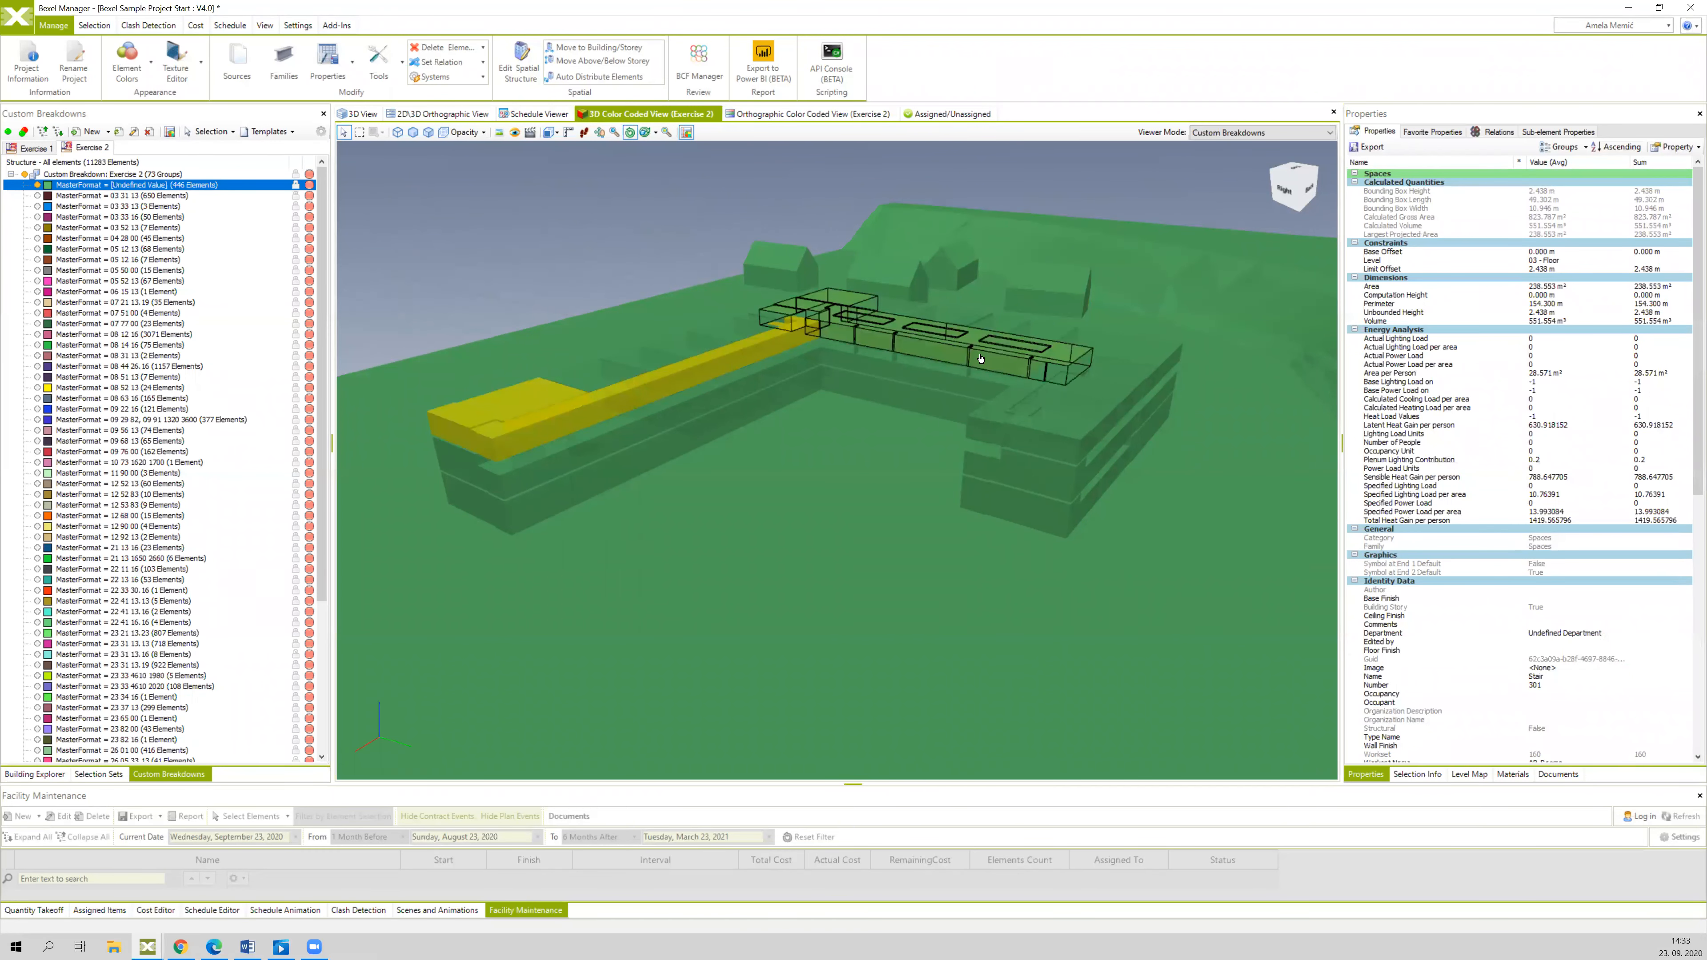
left_click_drag(1695, 268, 1694, 587)
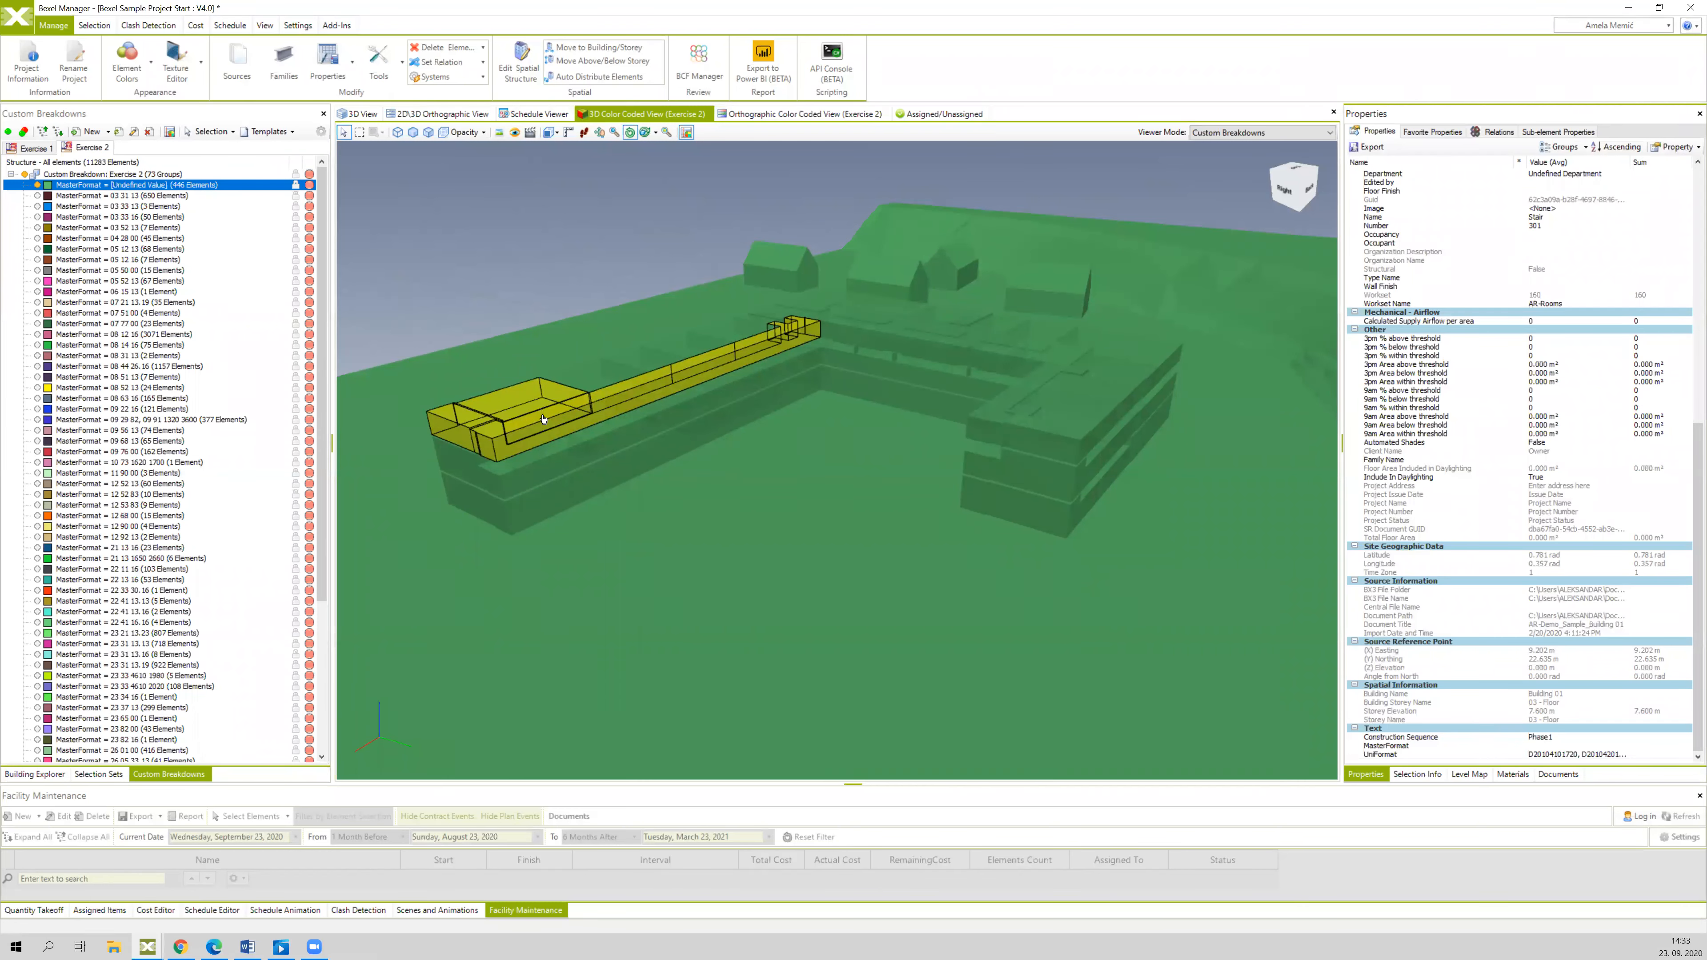
left_click(1391, 747)
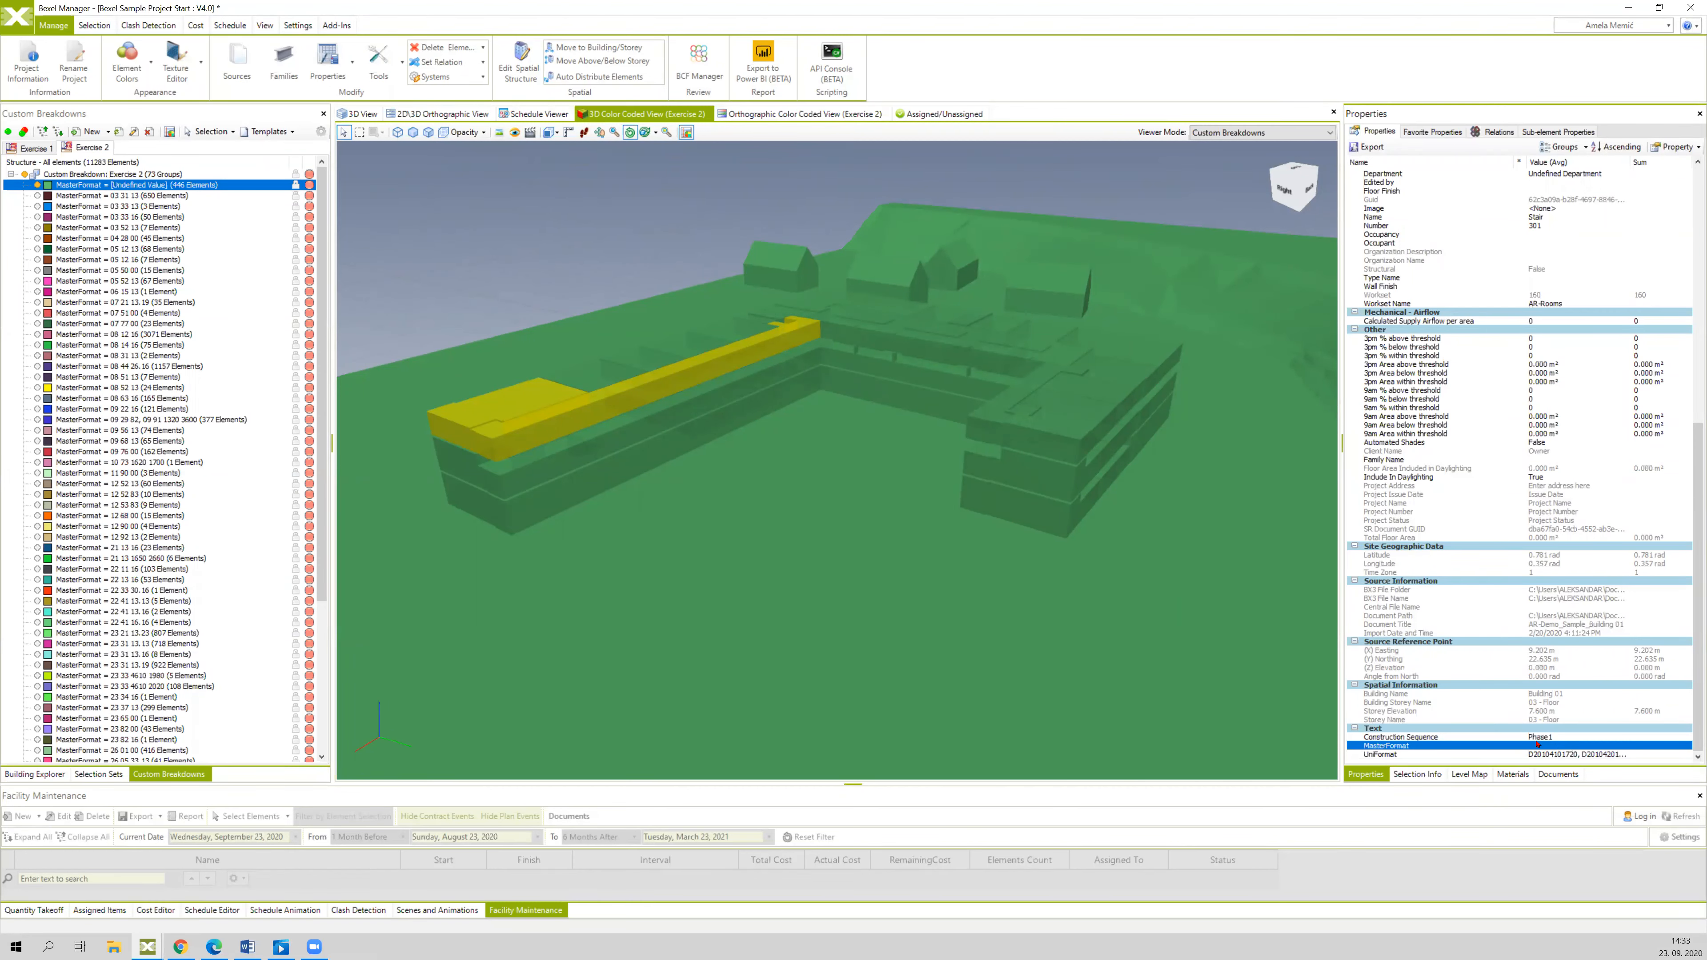
middle_click_drag(473, 221, 525, 285)
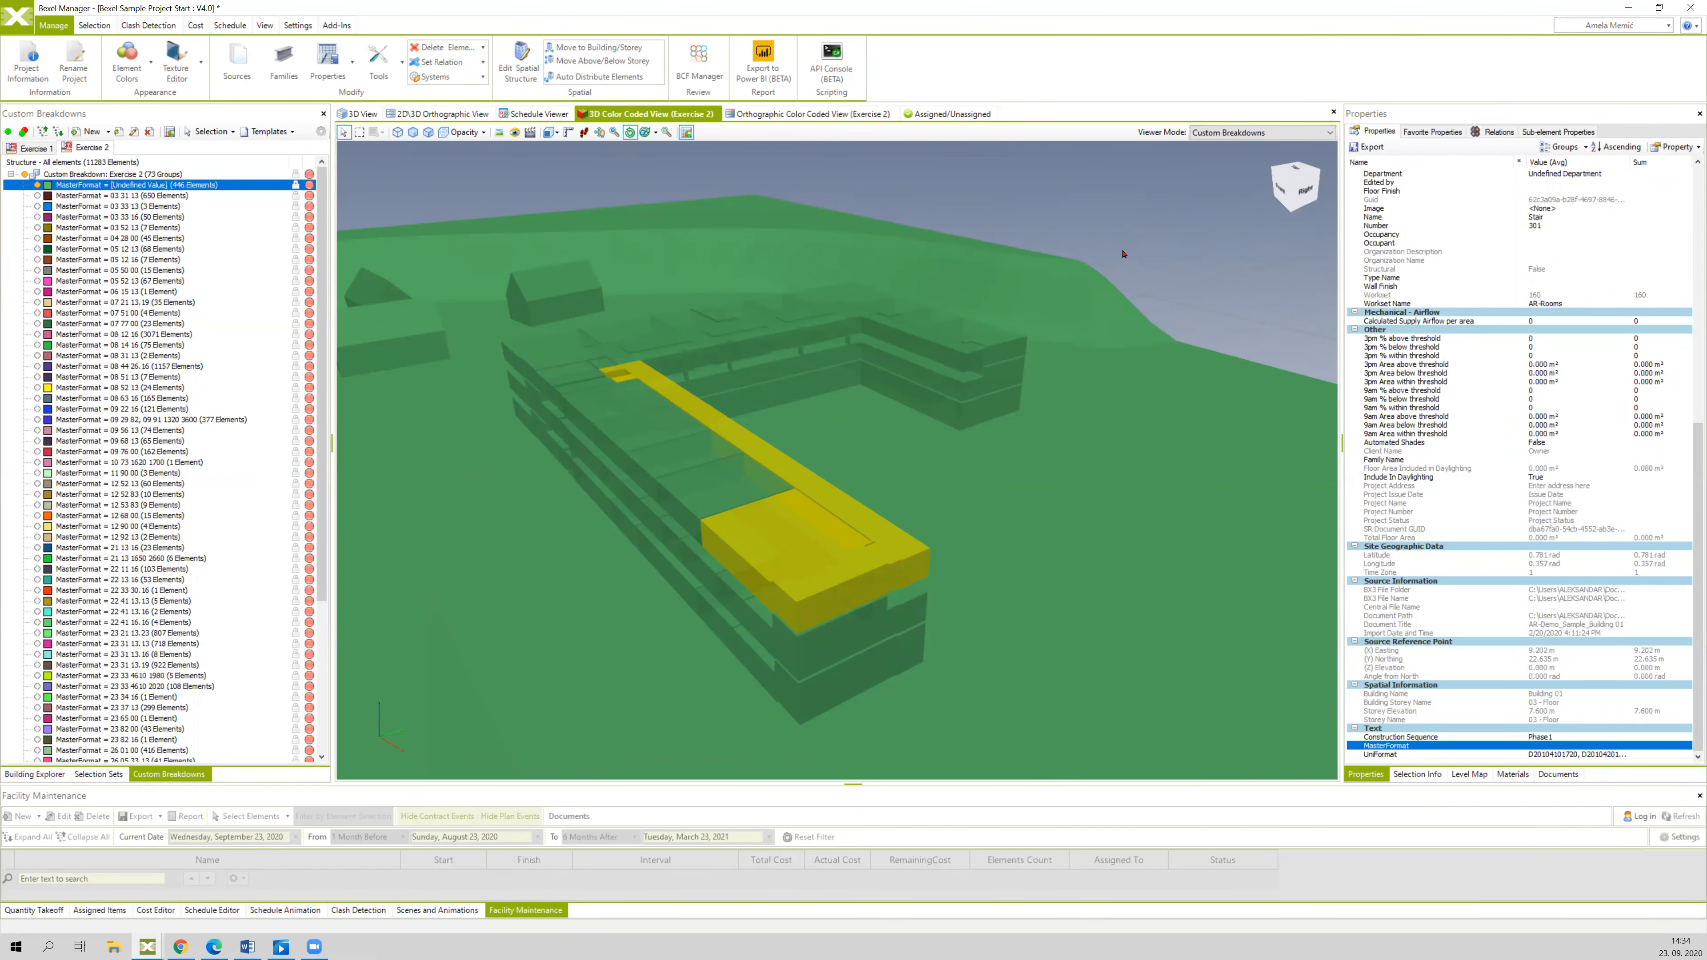
left_click_drag(1124, 254, 1065, 263)
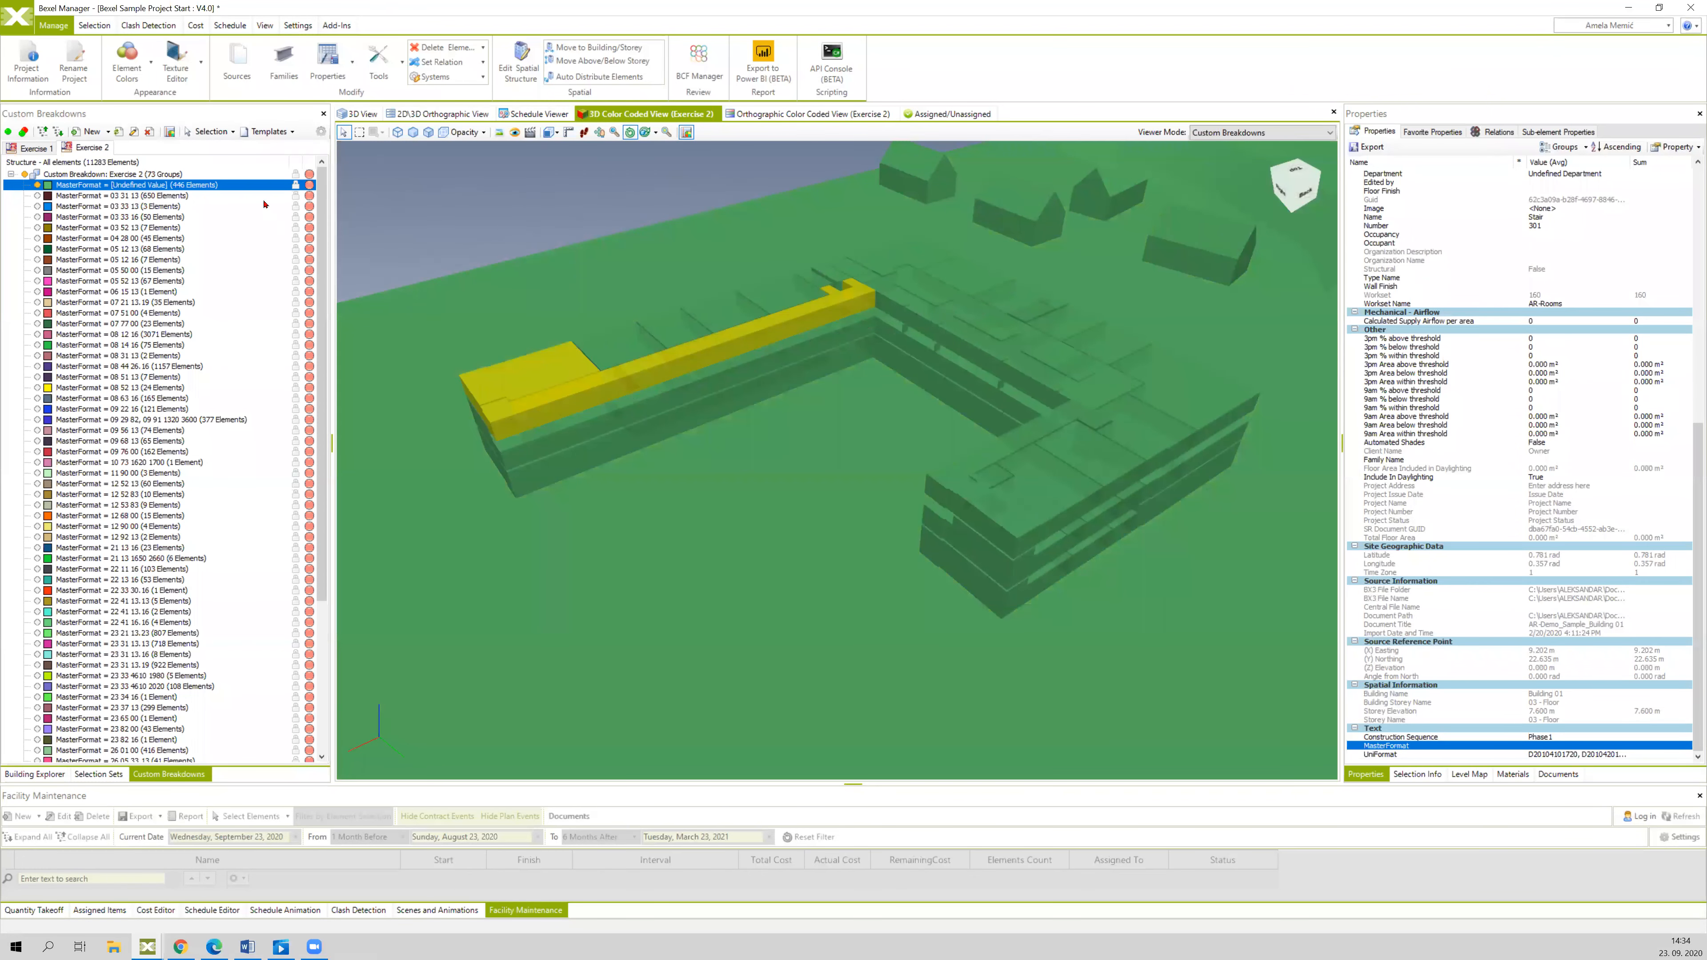
- Look through the Exercise 2 groups and make all elements of the breakdown visible again
scroll(289, 404, "down", 4)
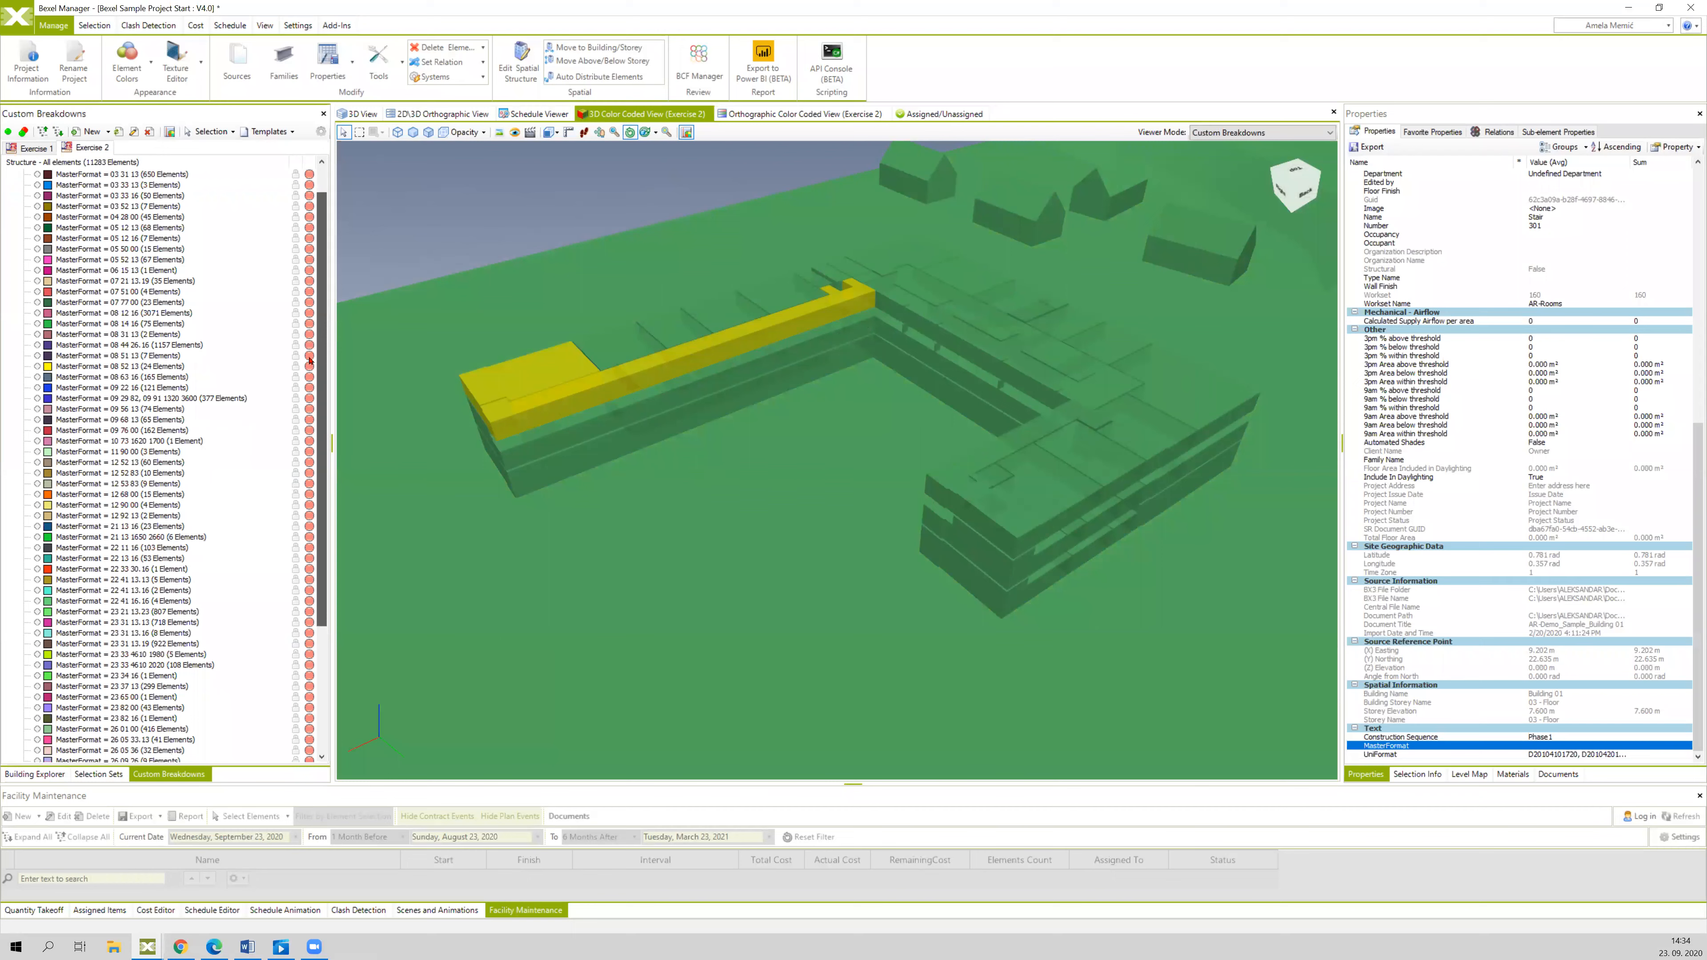
scroll(298, 434, "down", 3)
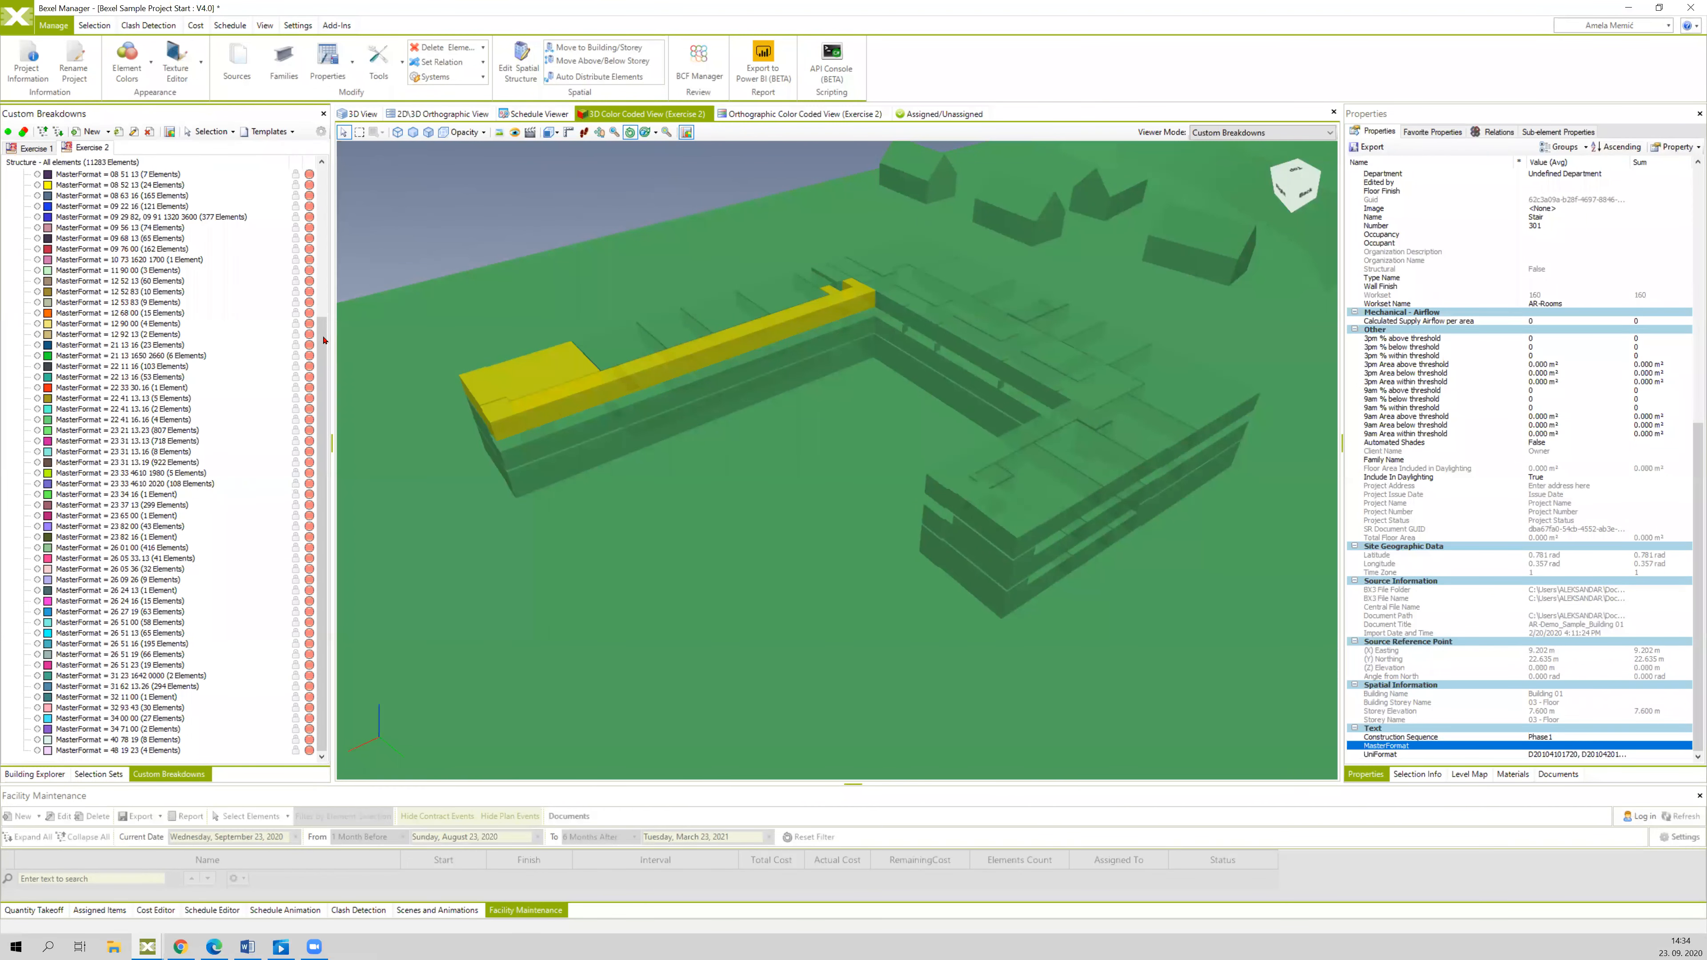
left_click_drag(323, 340, 323, 189)
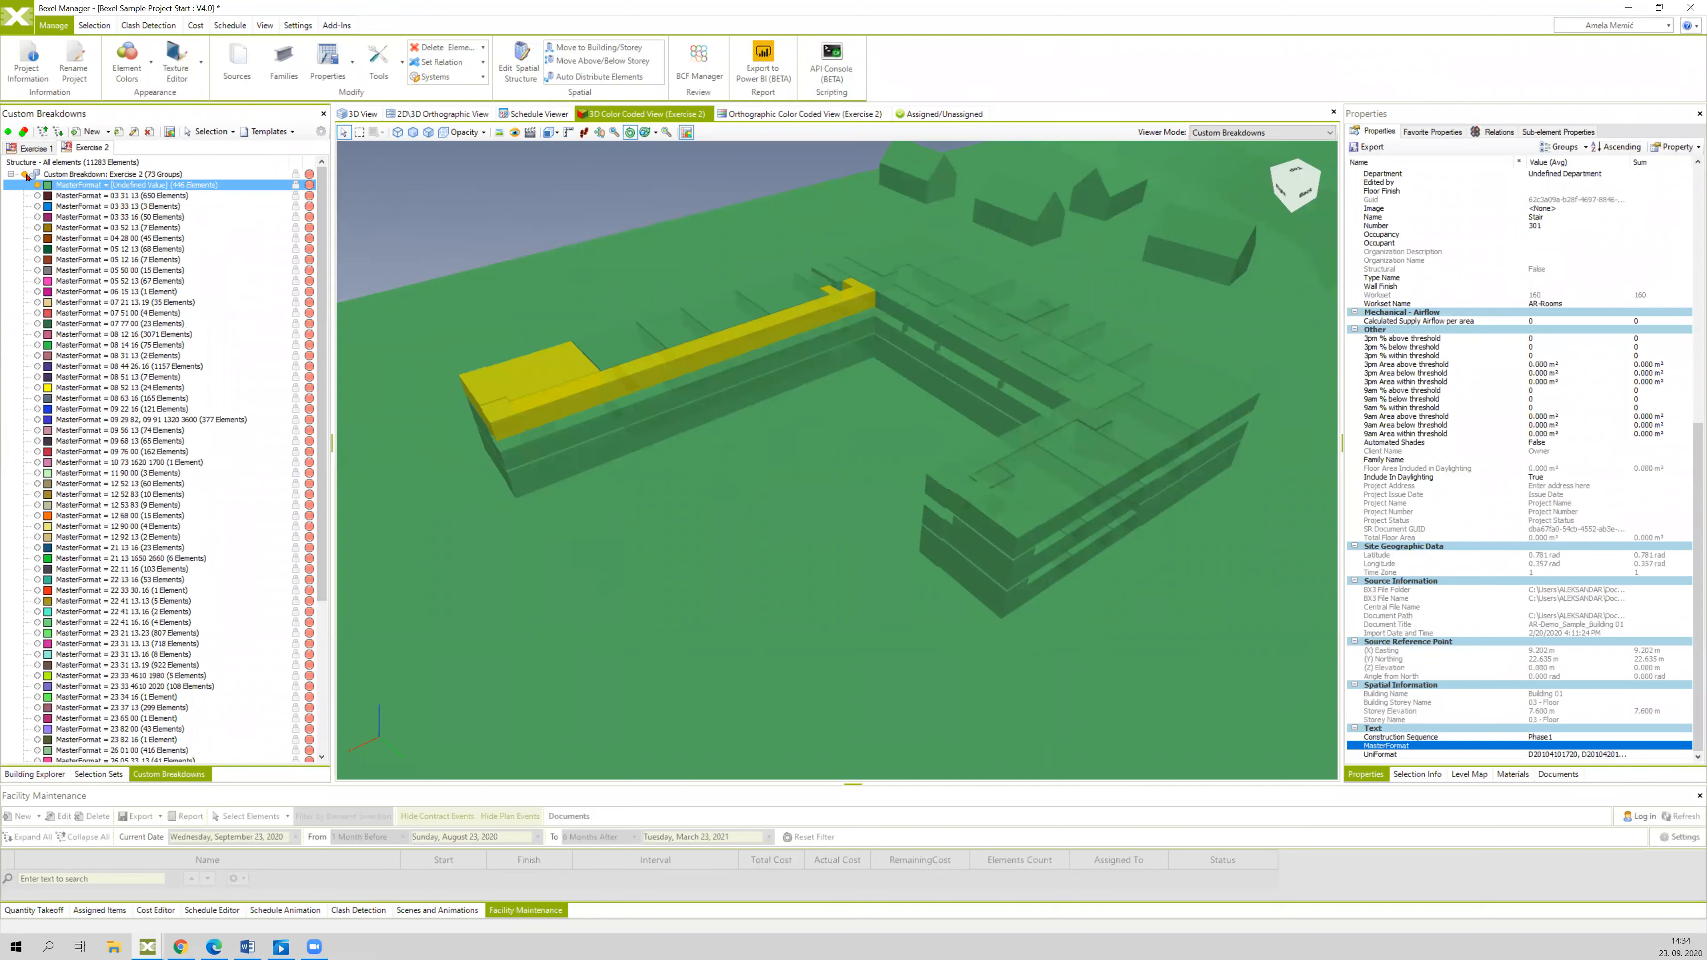
left_click(24, 175)
left_click(24, 176)
middle_click_drag(483, 205, 516, 195)
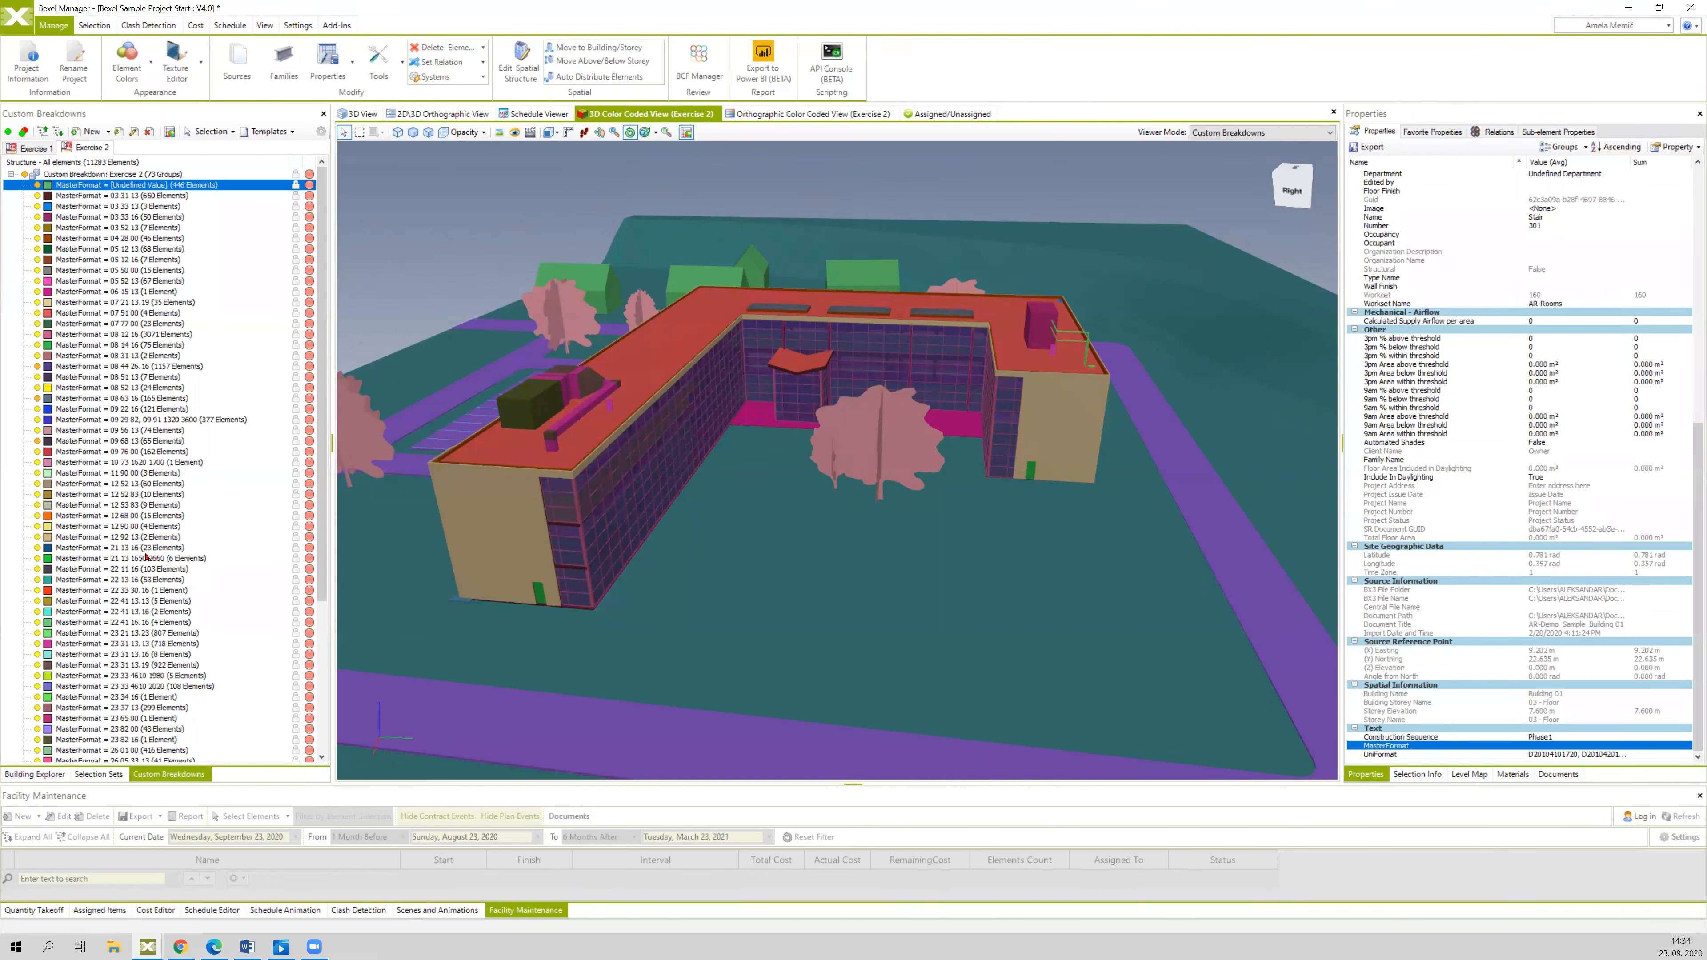
- Switch from the custom breakdown list to the selection sets of the project
left_click(98, 772)
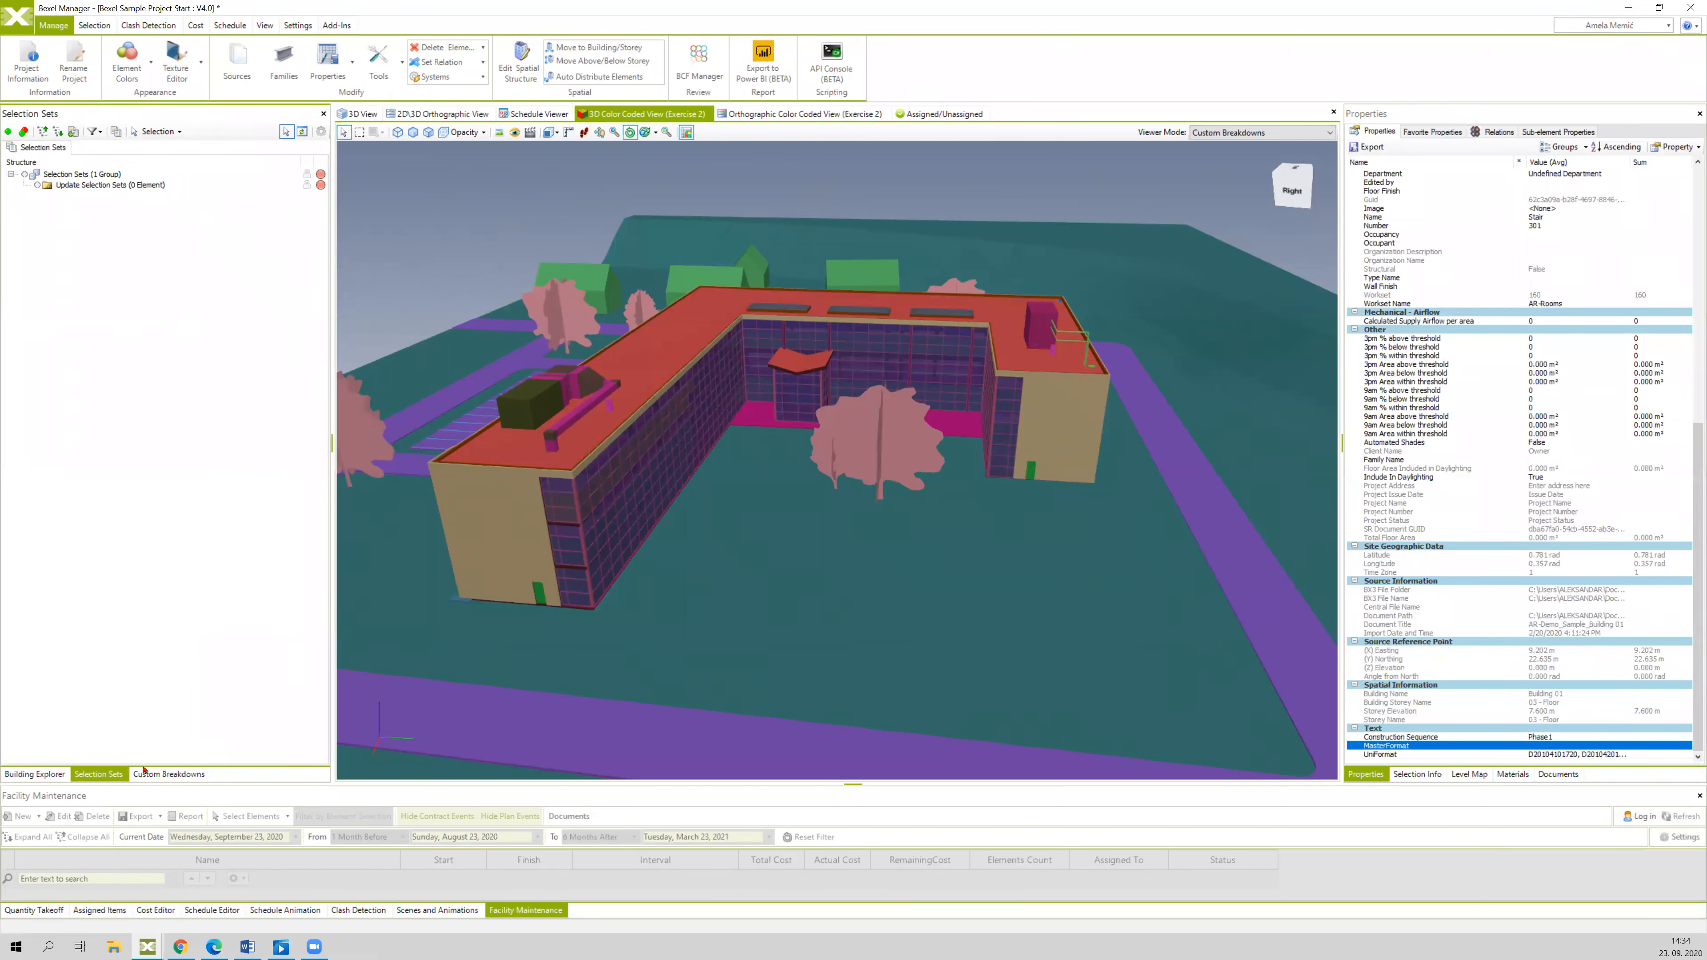
left_click(168, 774)
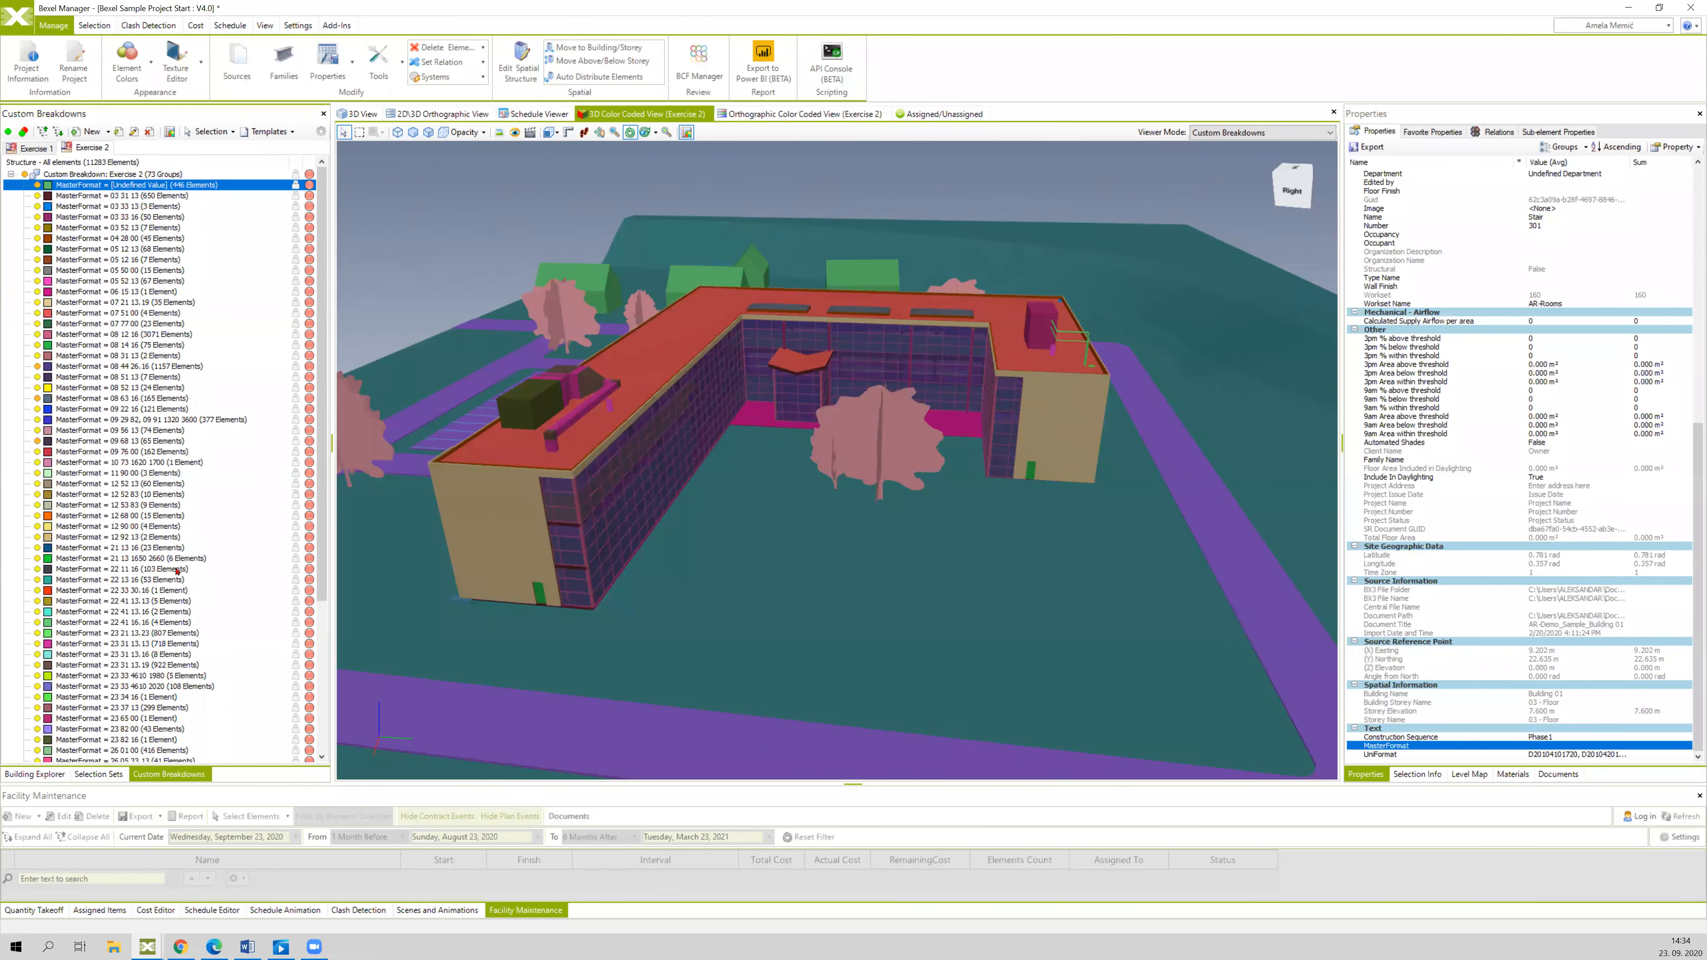
left_click(98, 774)
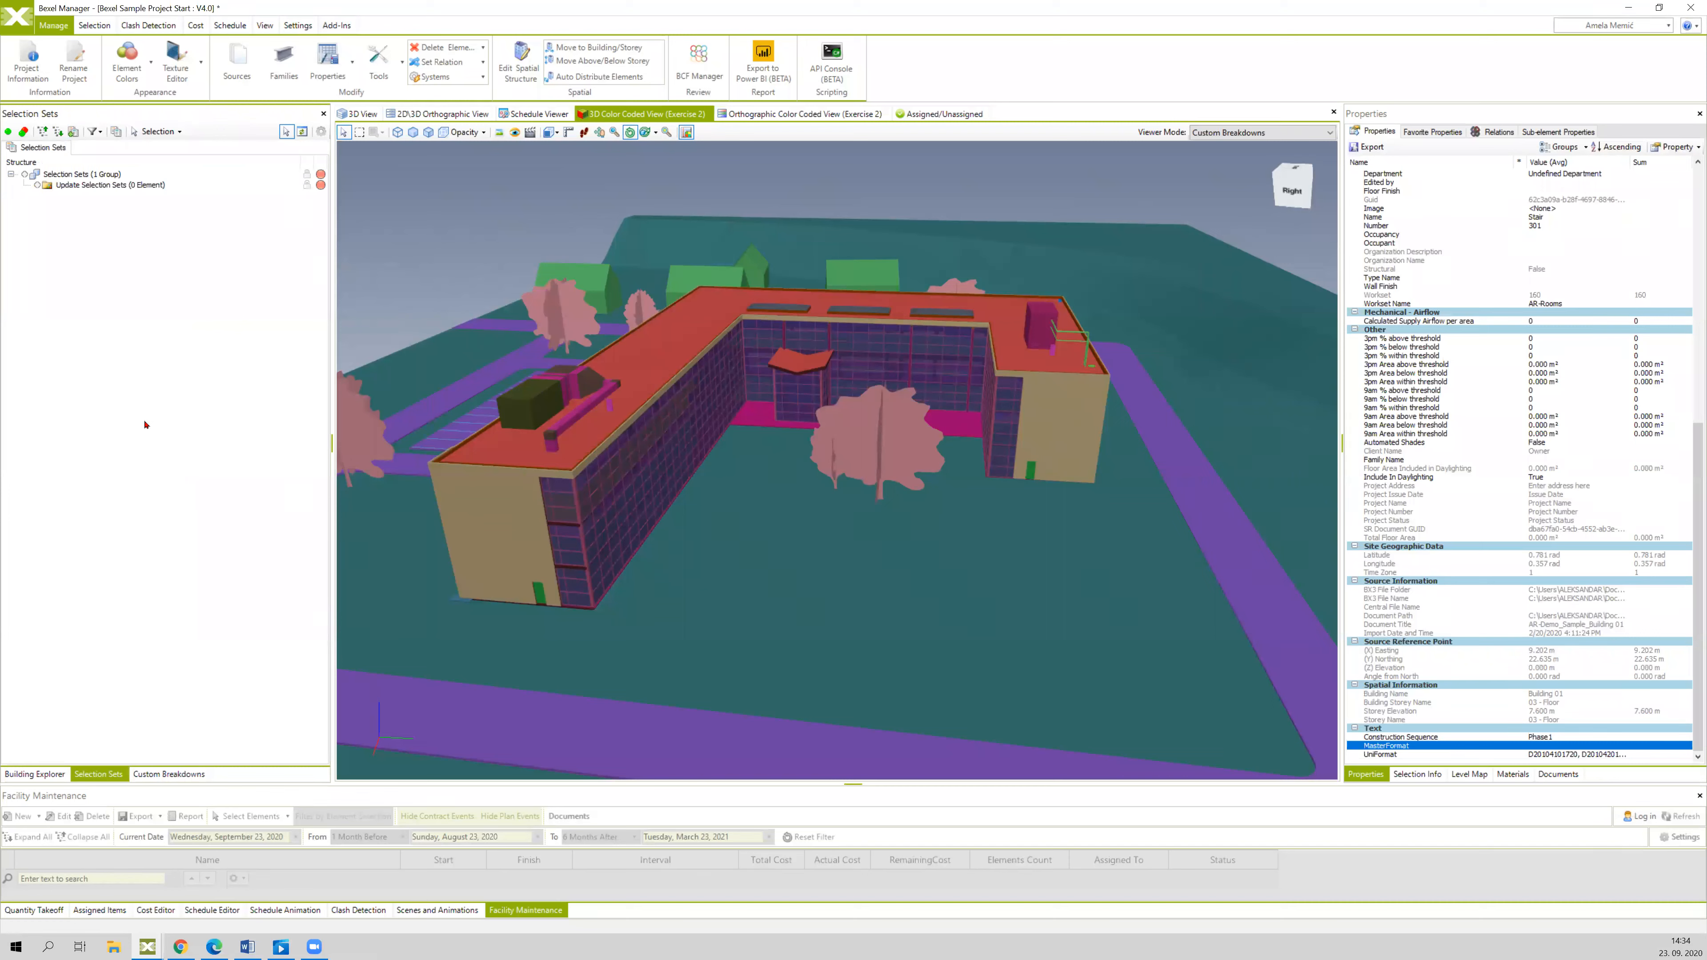
- Return to the custom breakdowns and look through the MasterFormat groups of Exercise 2
left_click(173, 775)
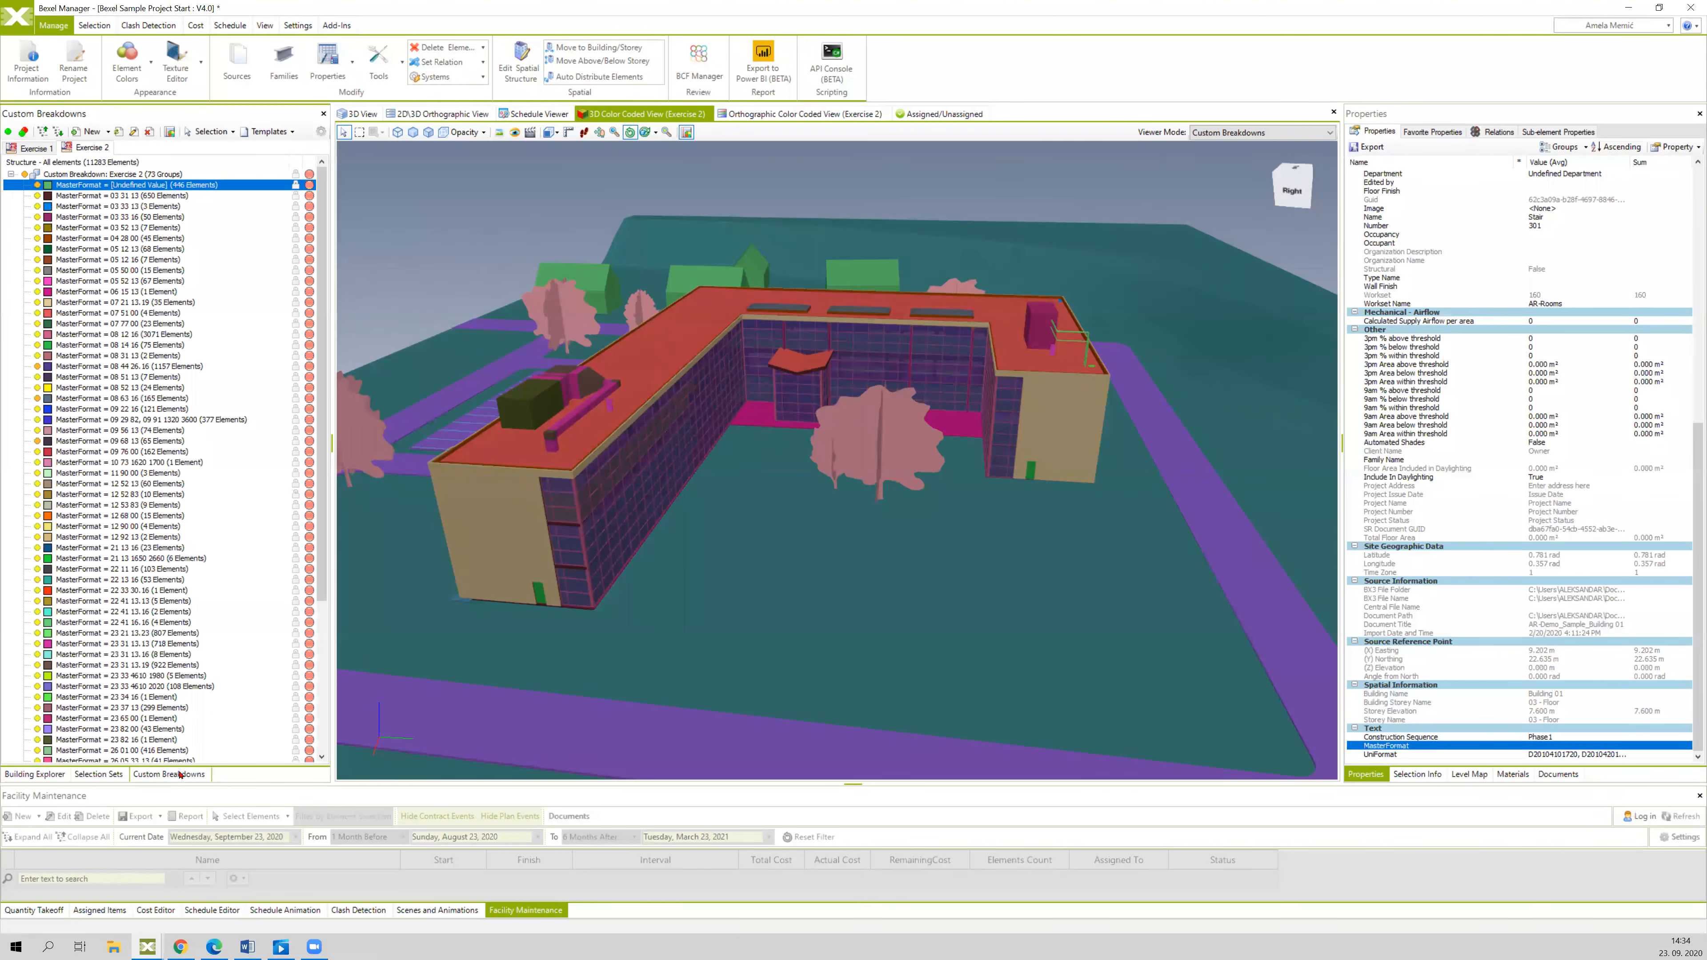
scroll(306, 702, "down", 6)
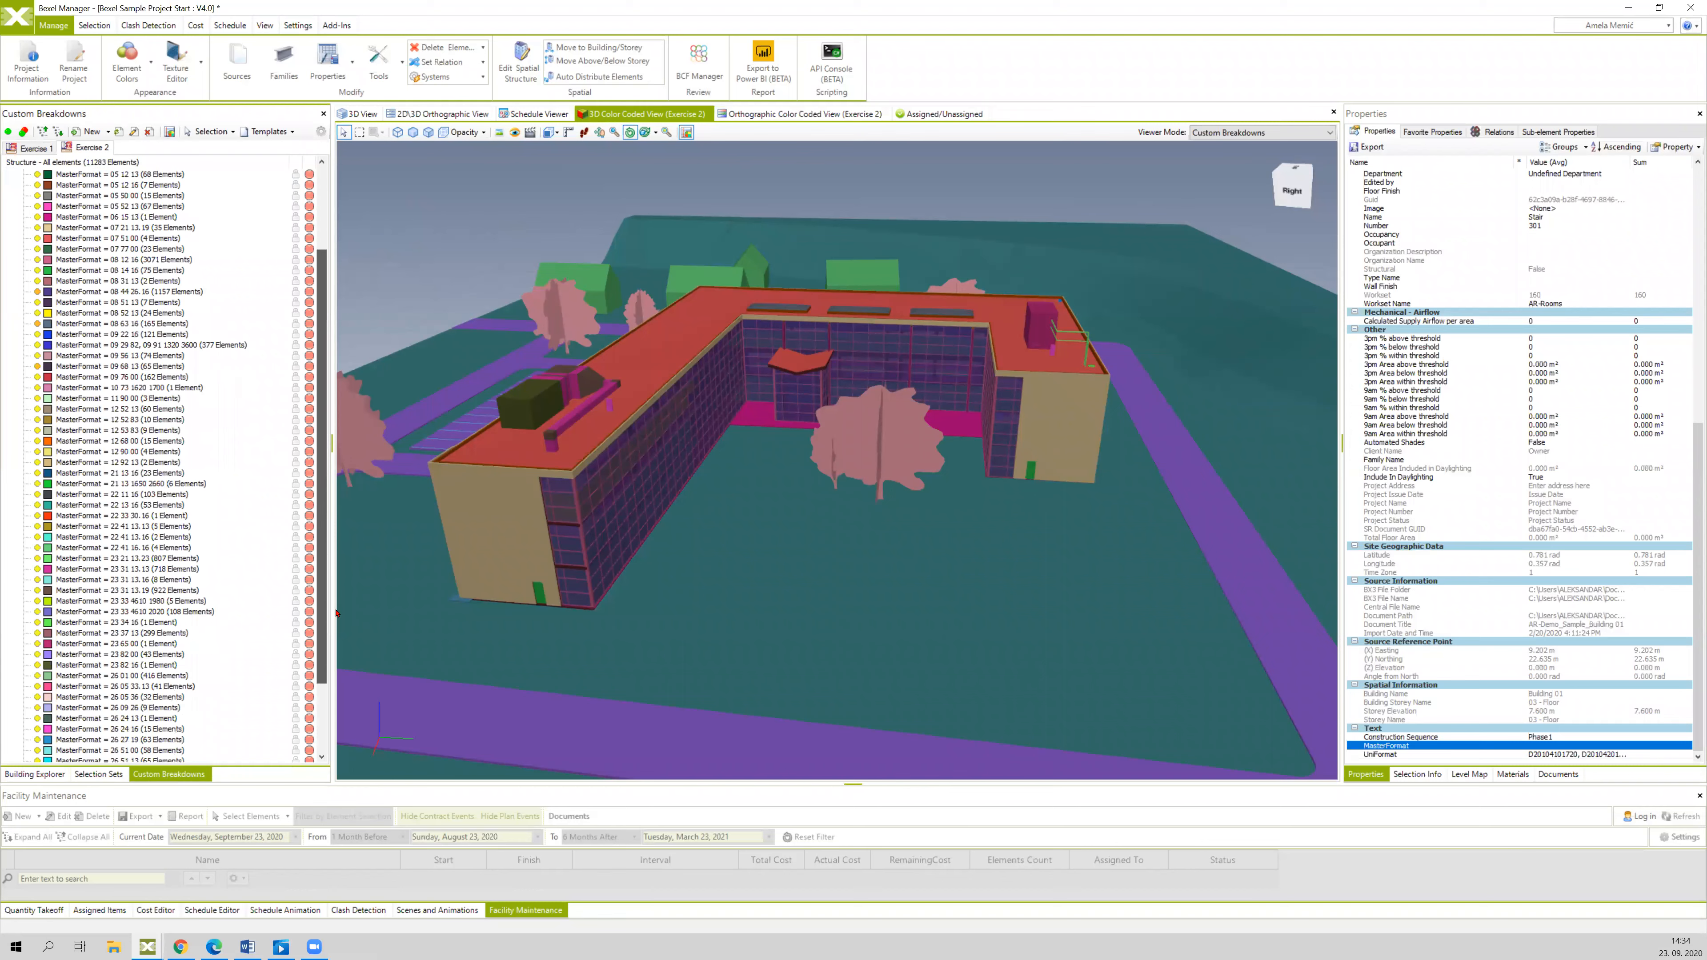
left_click_drag(317, 703, 325, 455)
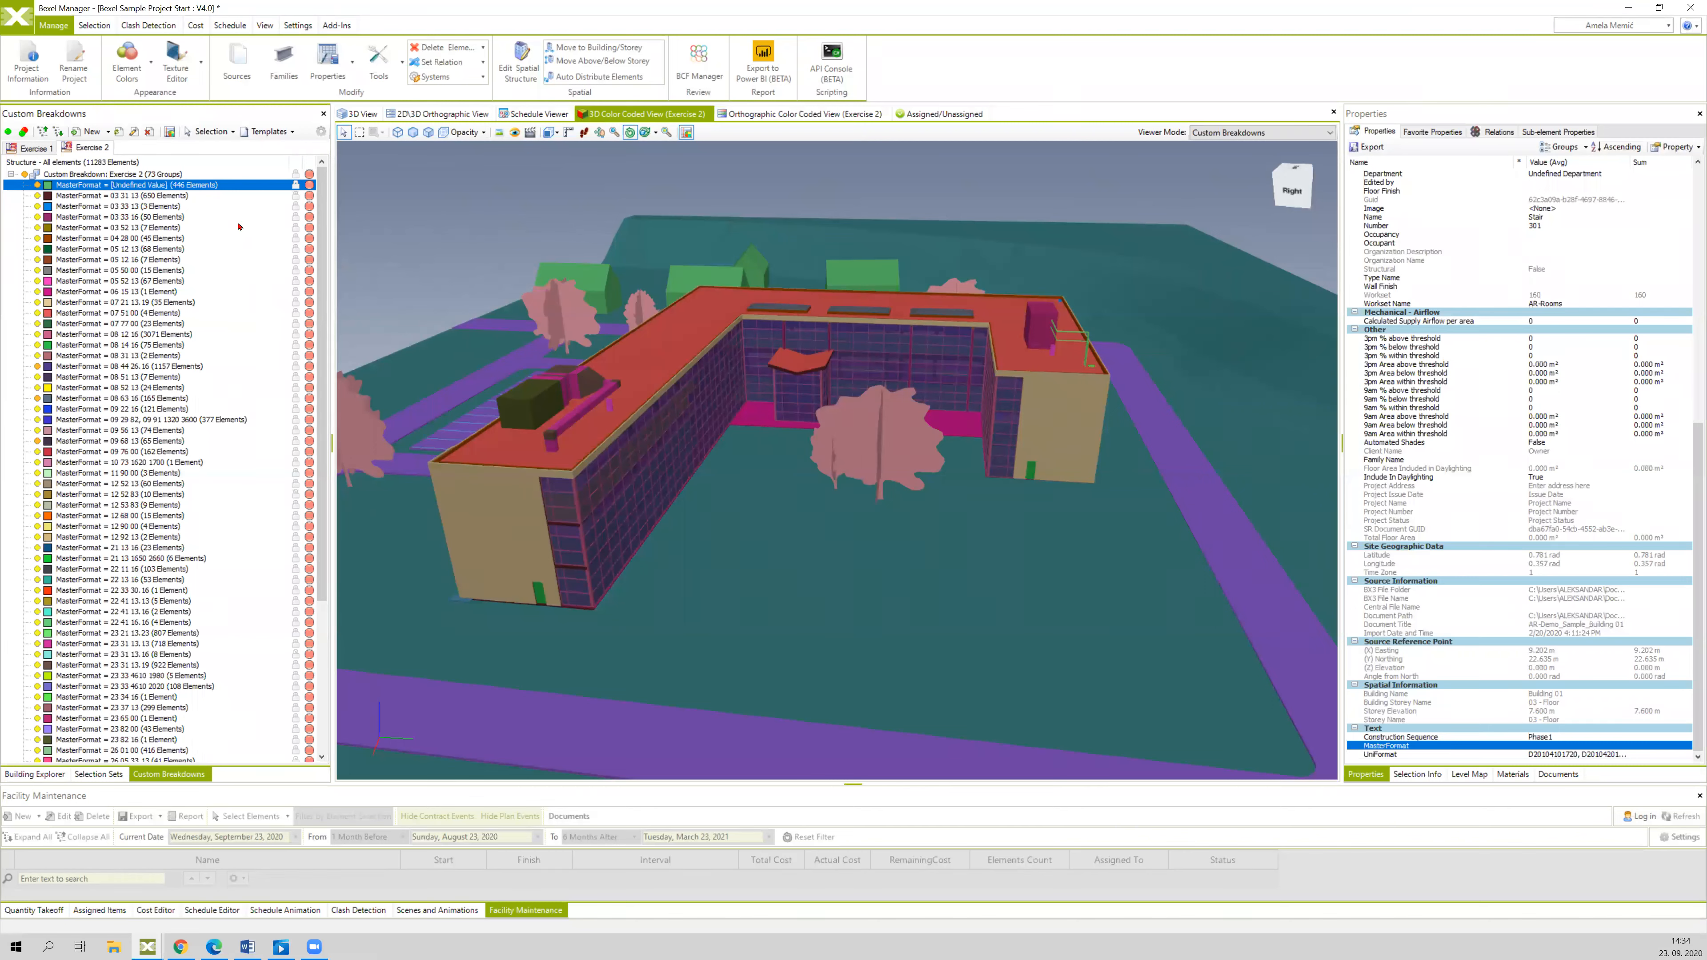
- Clear the element selection and start a blank custom breakdown named "Exercise 3"
left_click(110, 130)
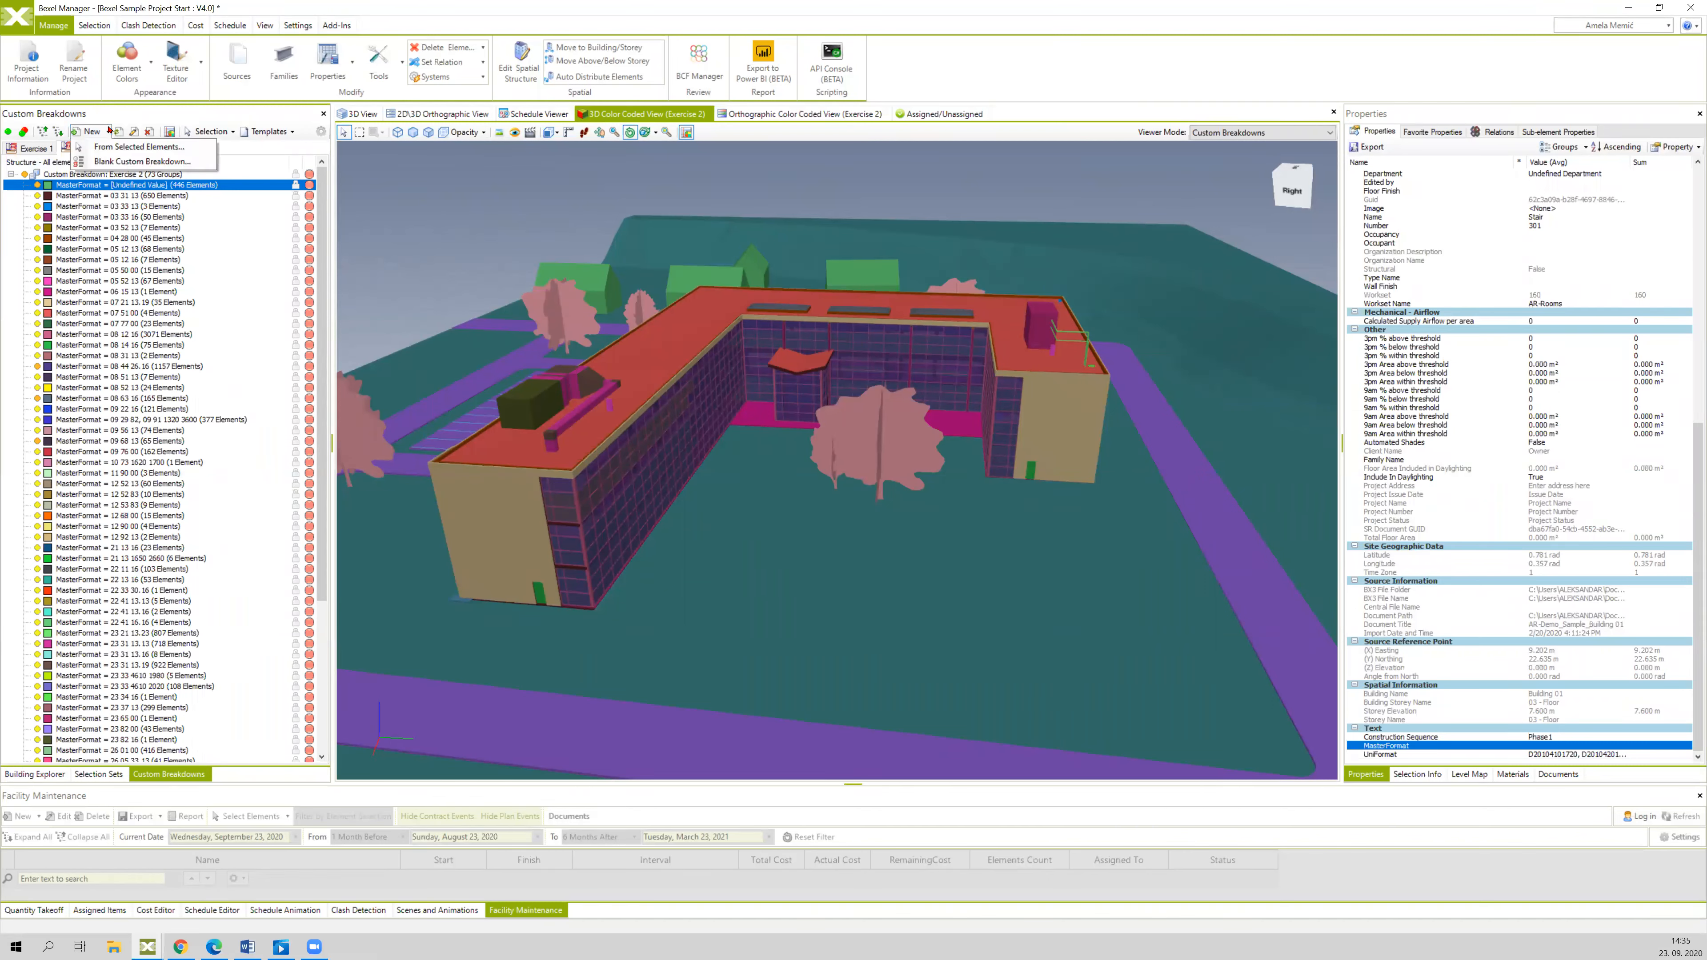
left_click(583, 252)
middle_click_drag(511, 229, 506, 228)
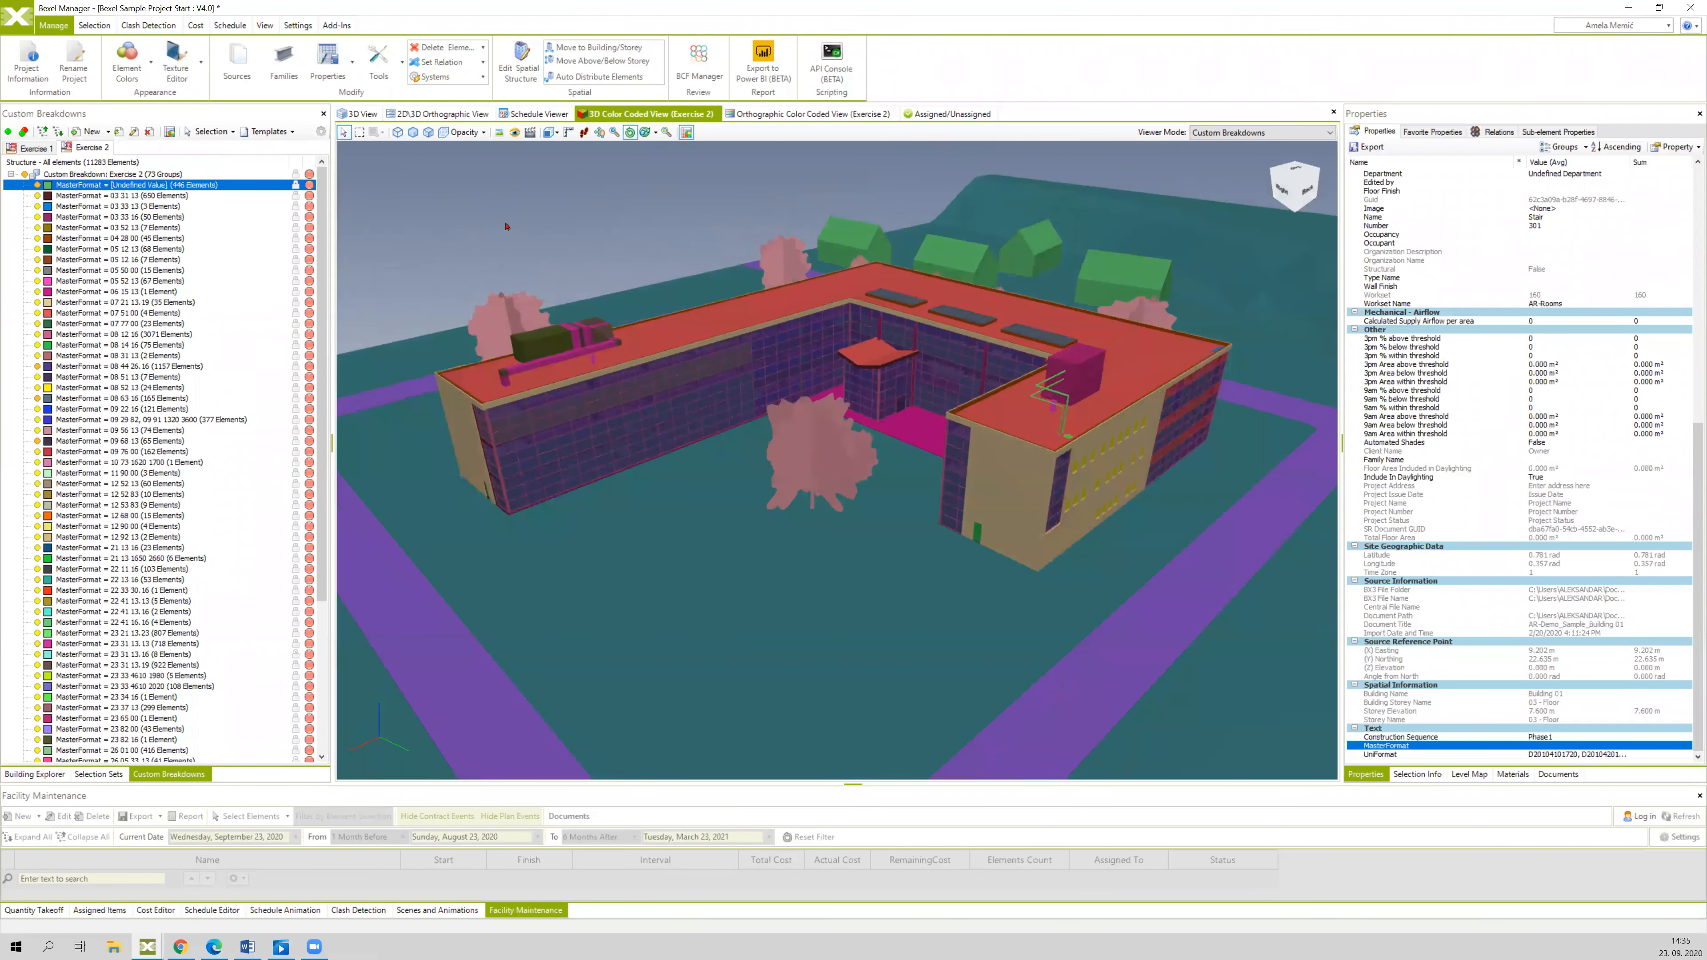
left_click(462, 210)
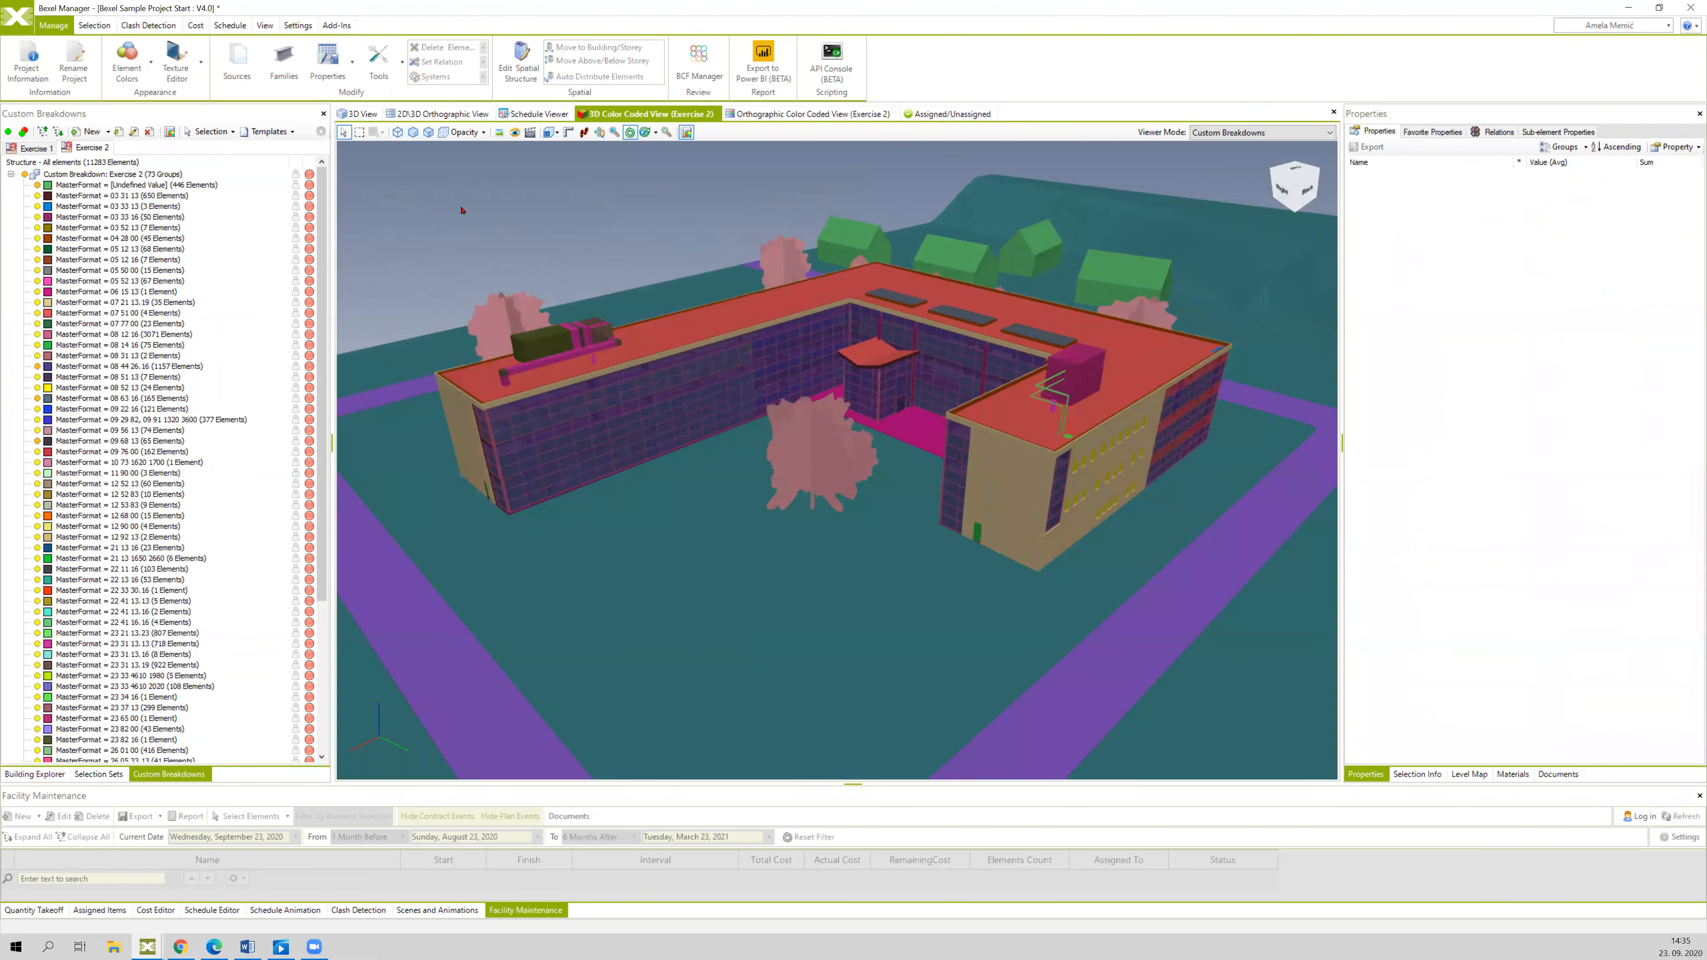
left_click(108, 132)
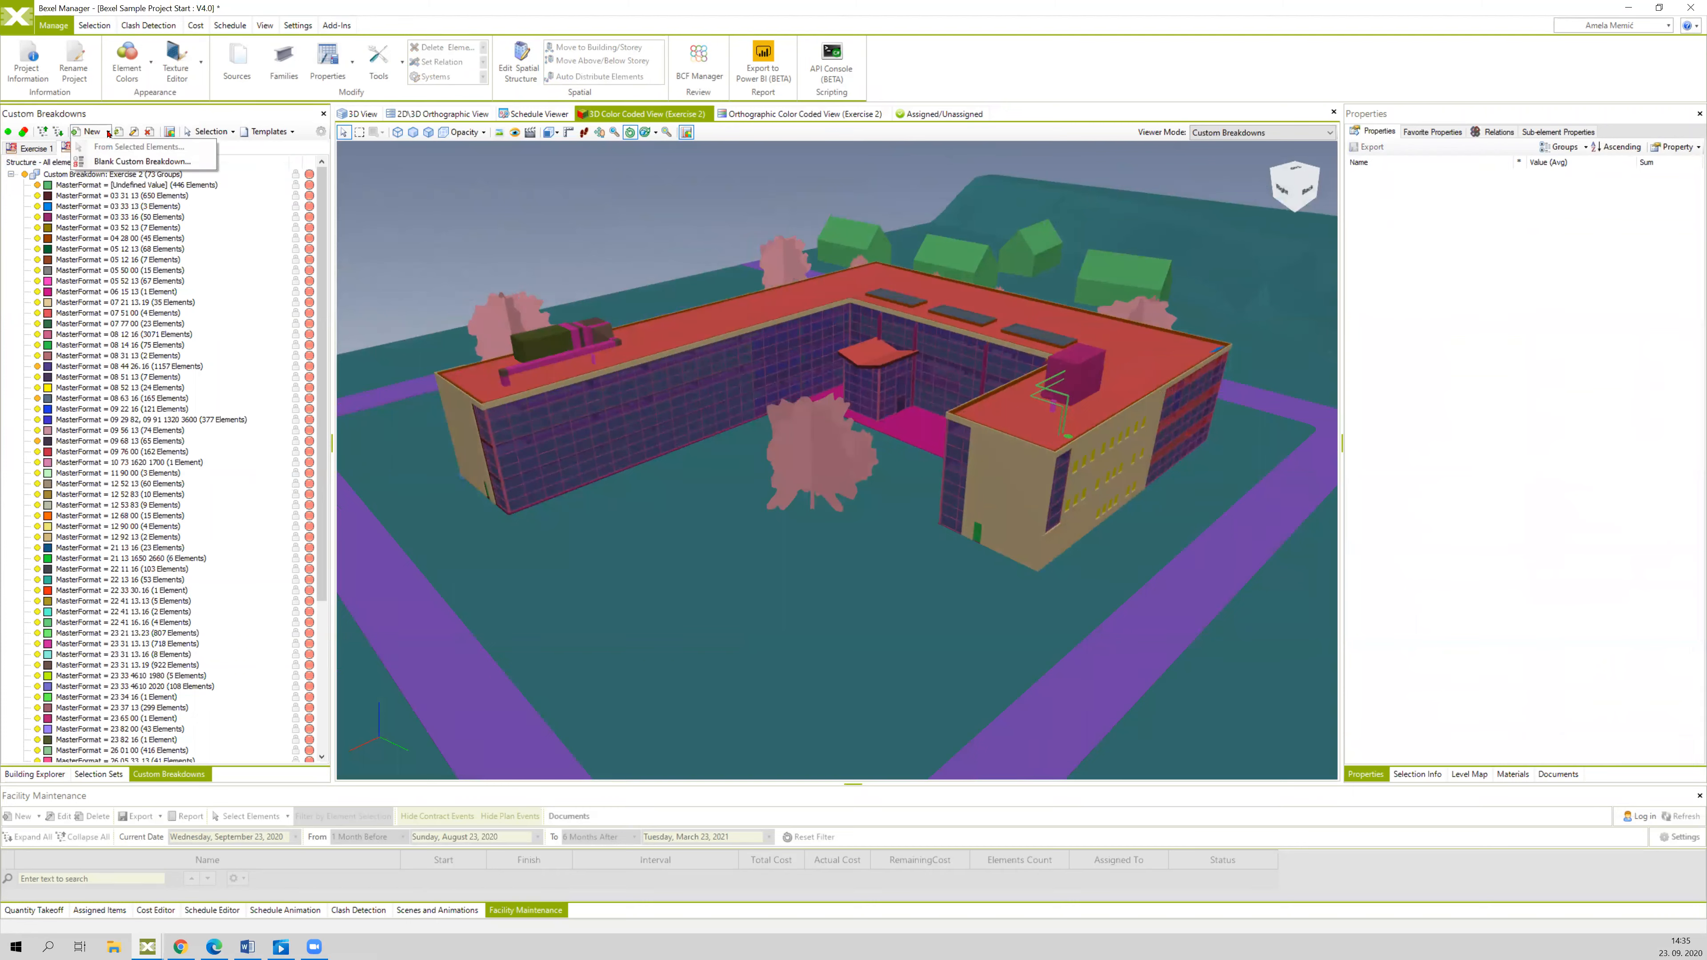
left_click(111, 160)
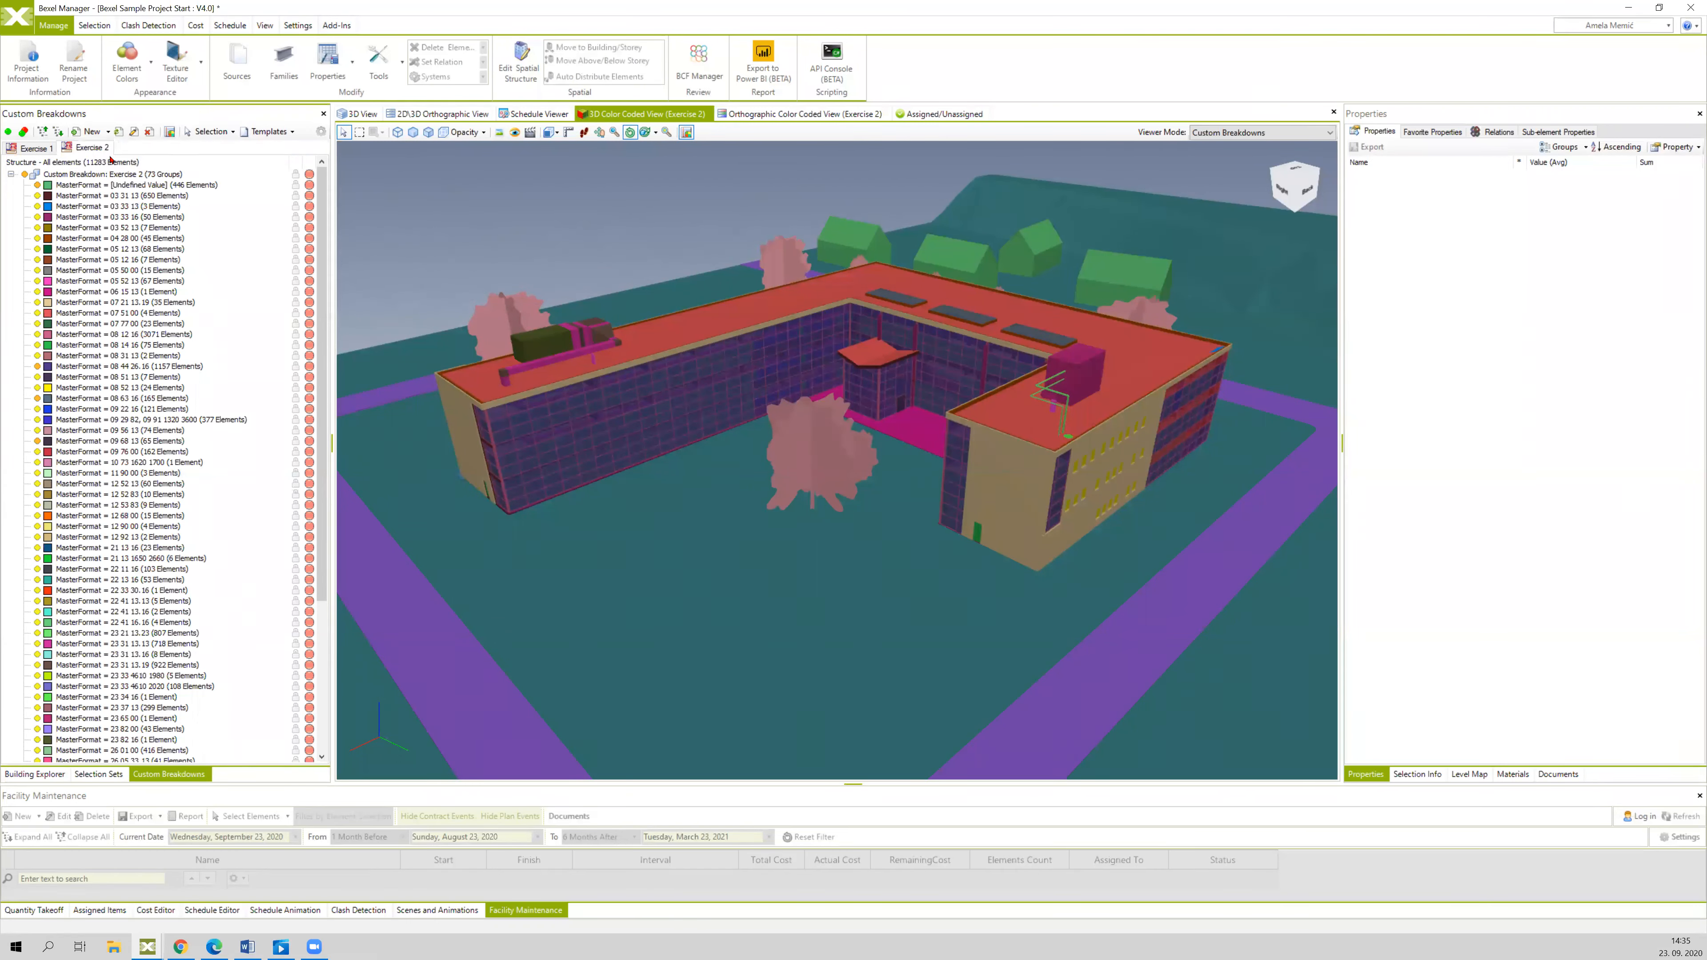
left_click(616, 283)
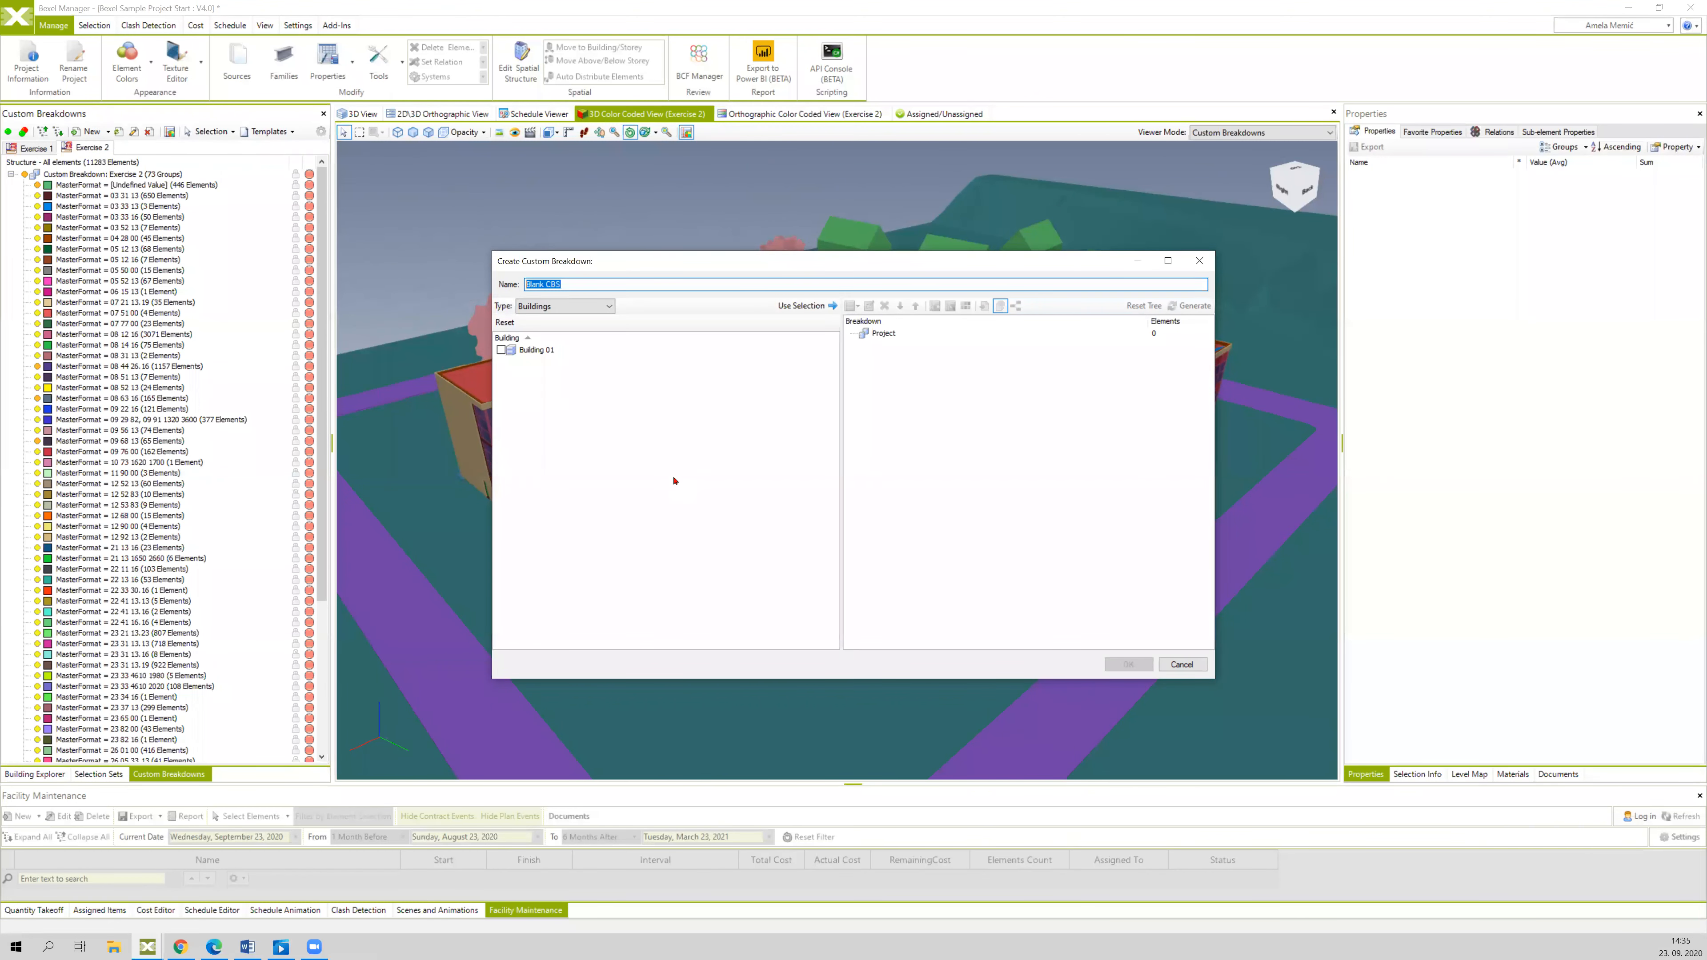
type("Exercise 3")
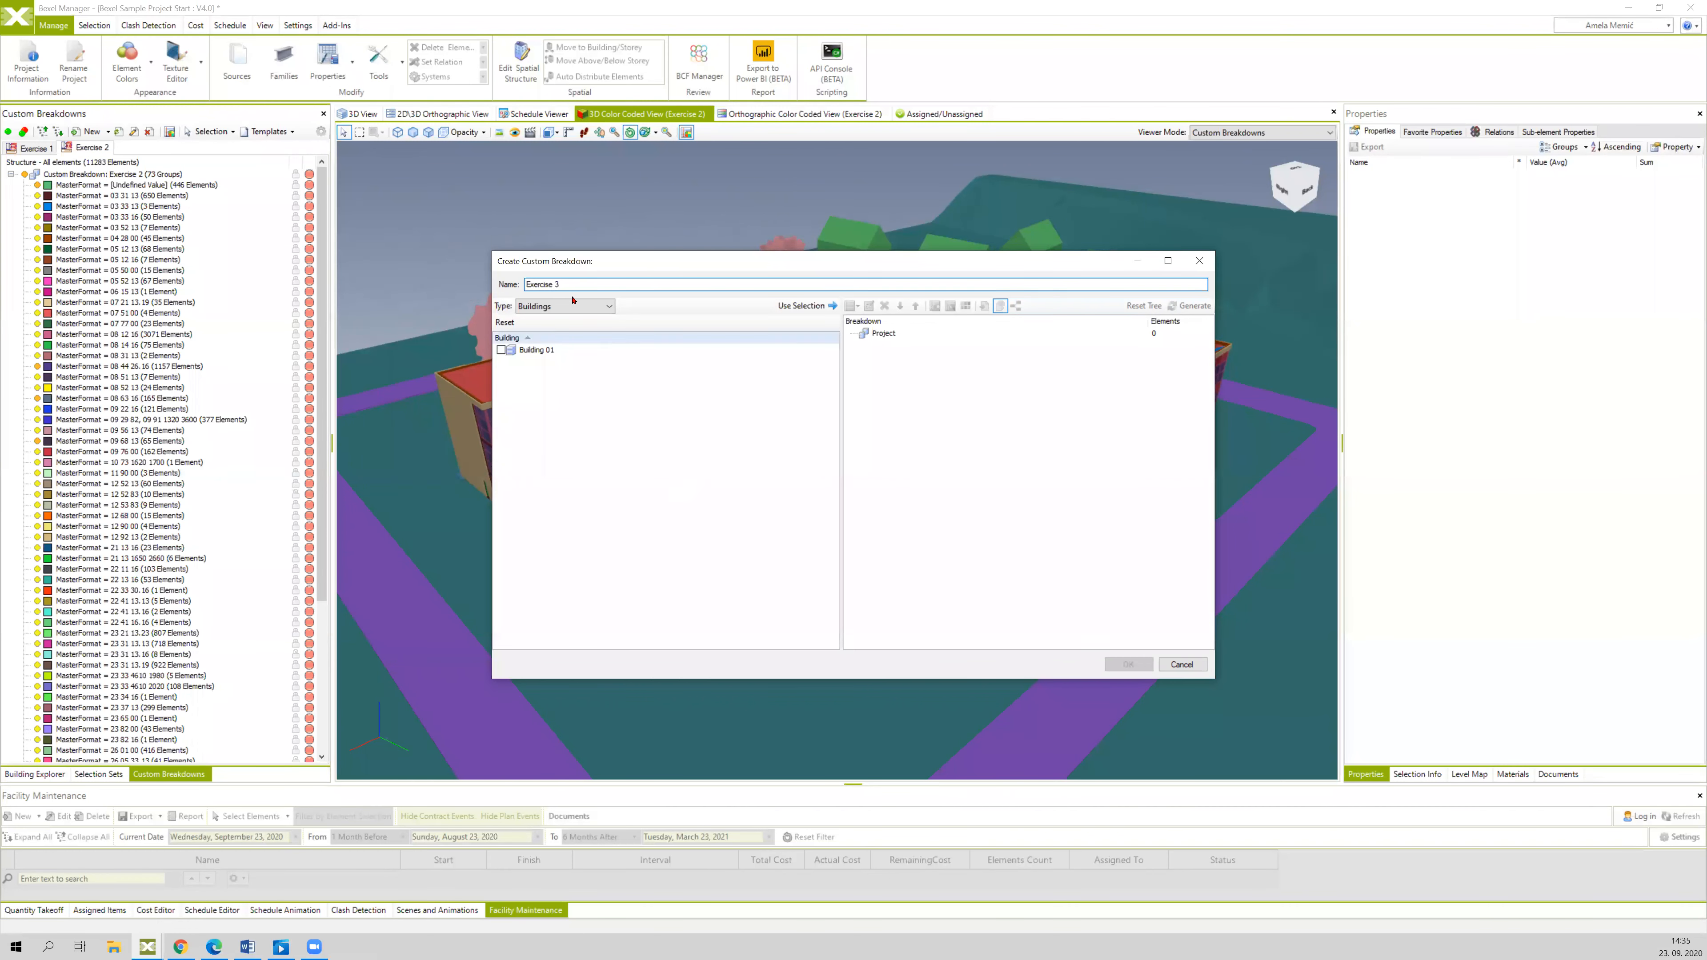
- Use Building 01 from the Buildings type as the element selection for the Exercise 3 breakdown
left_click(552, 308)
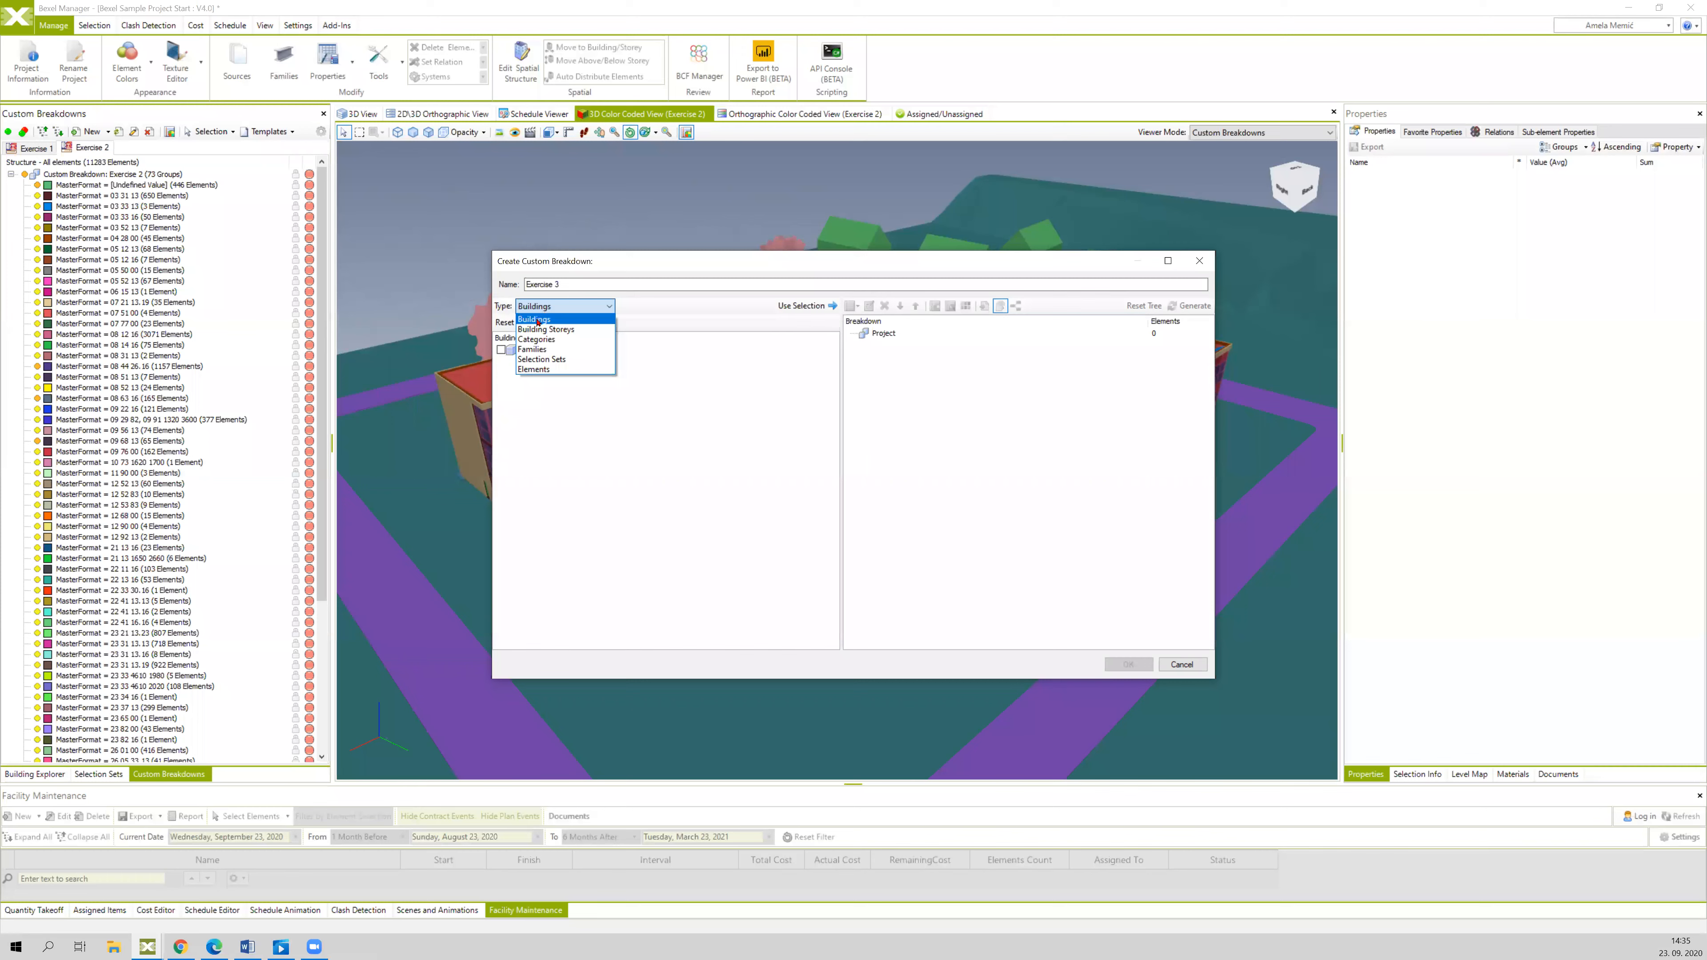
left_click(552, 320)
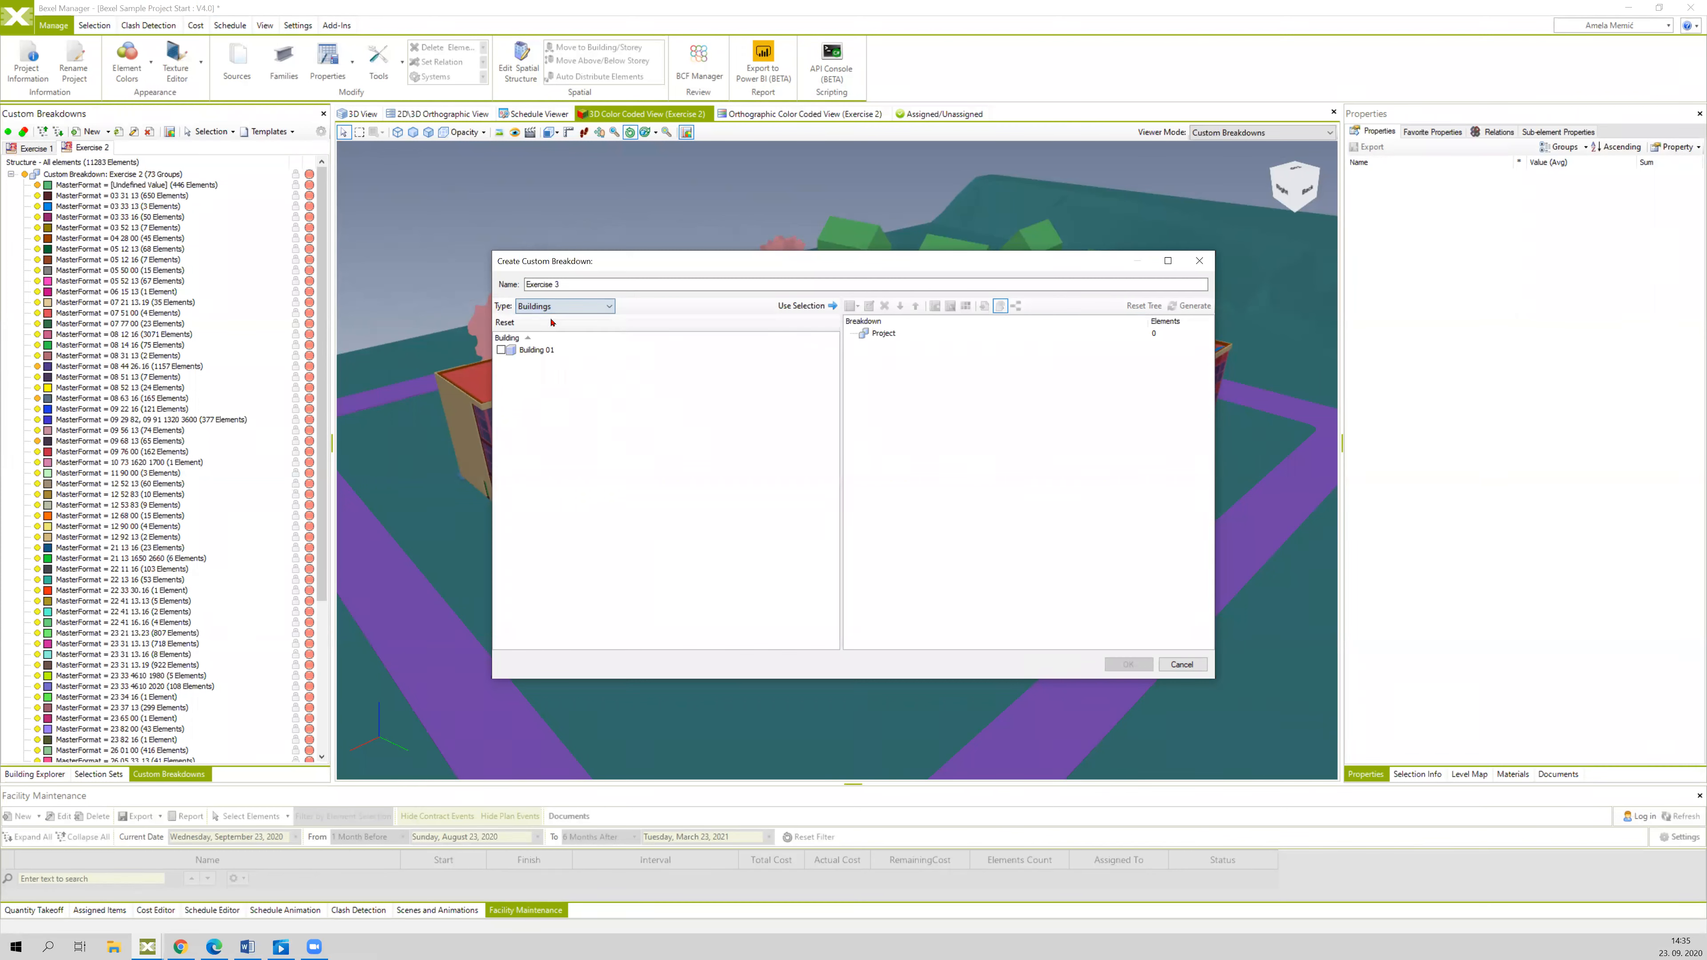
left_click(501, 350)
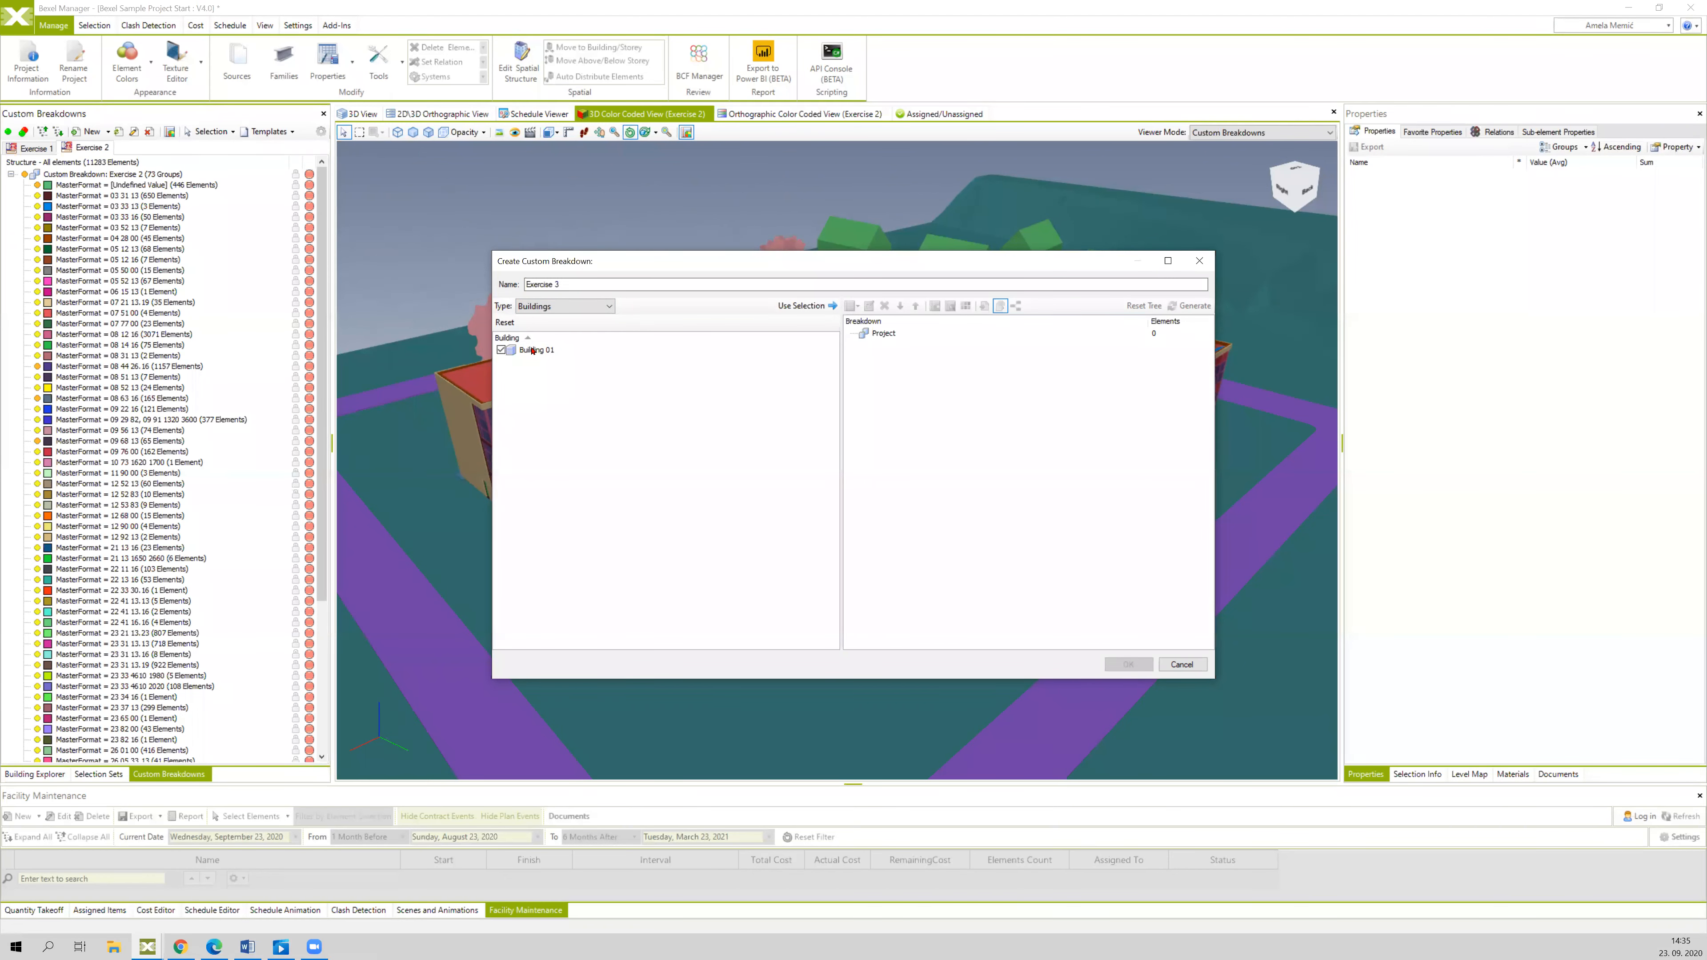
left_click(814, 308)
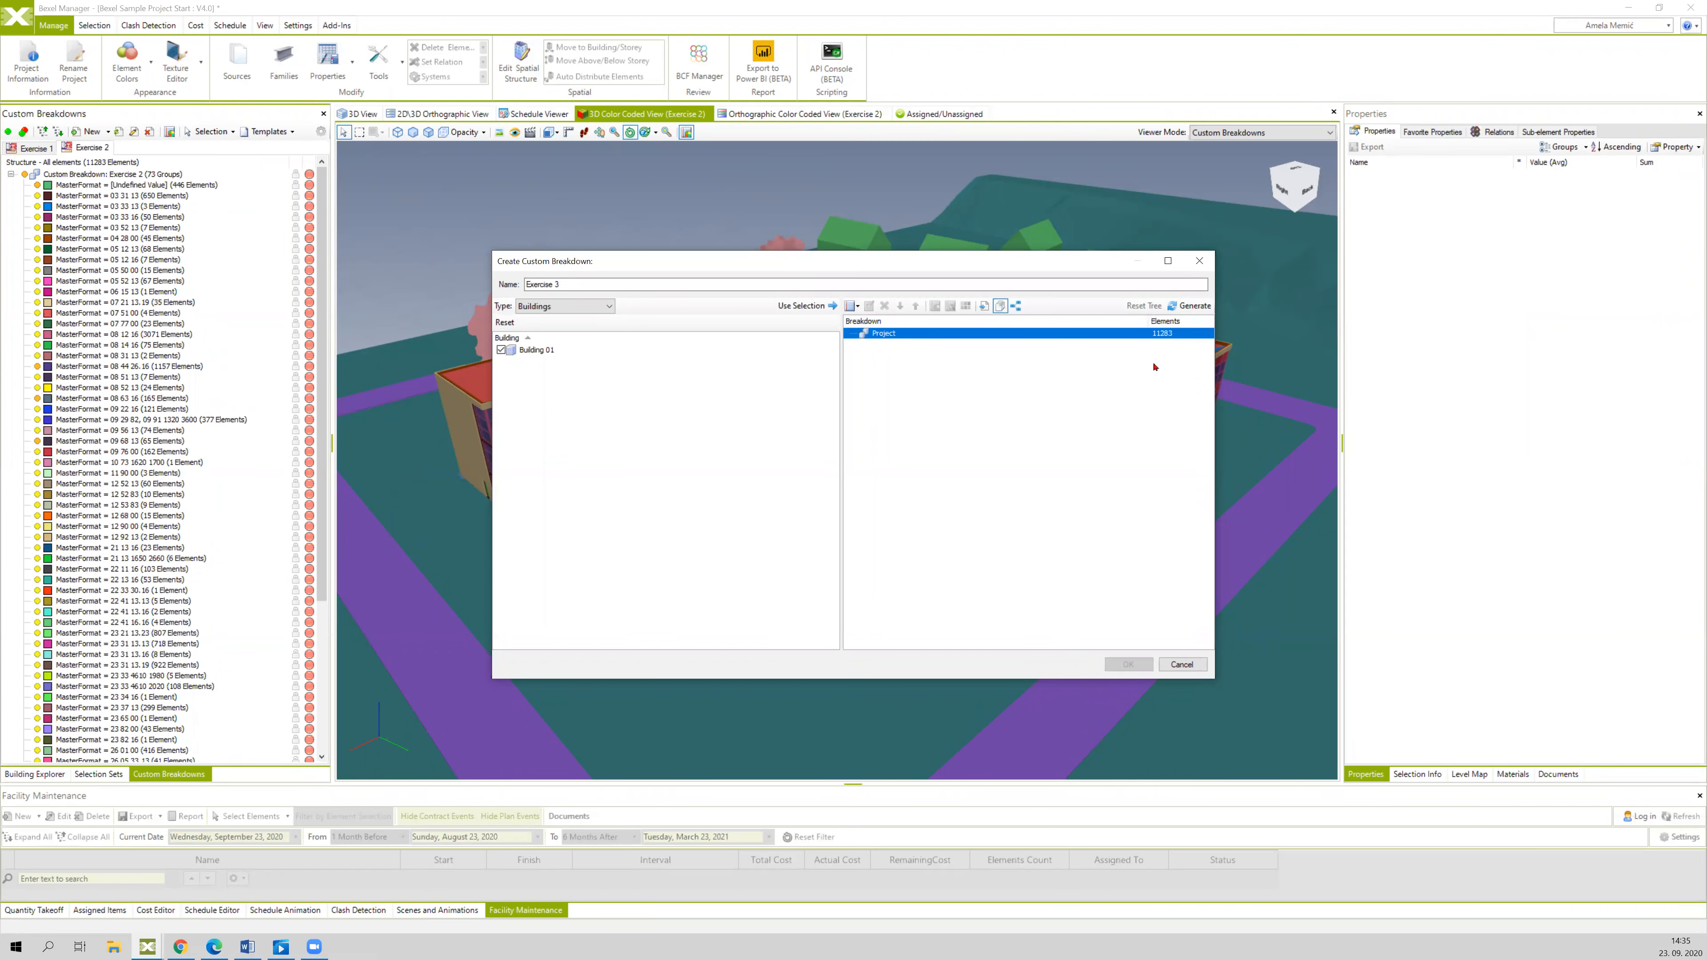
- Start a discrete property grouping under Project, filter the properties by "mas" and choose MasterFormat
left_click(858, 307)
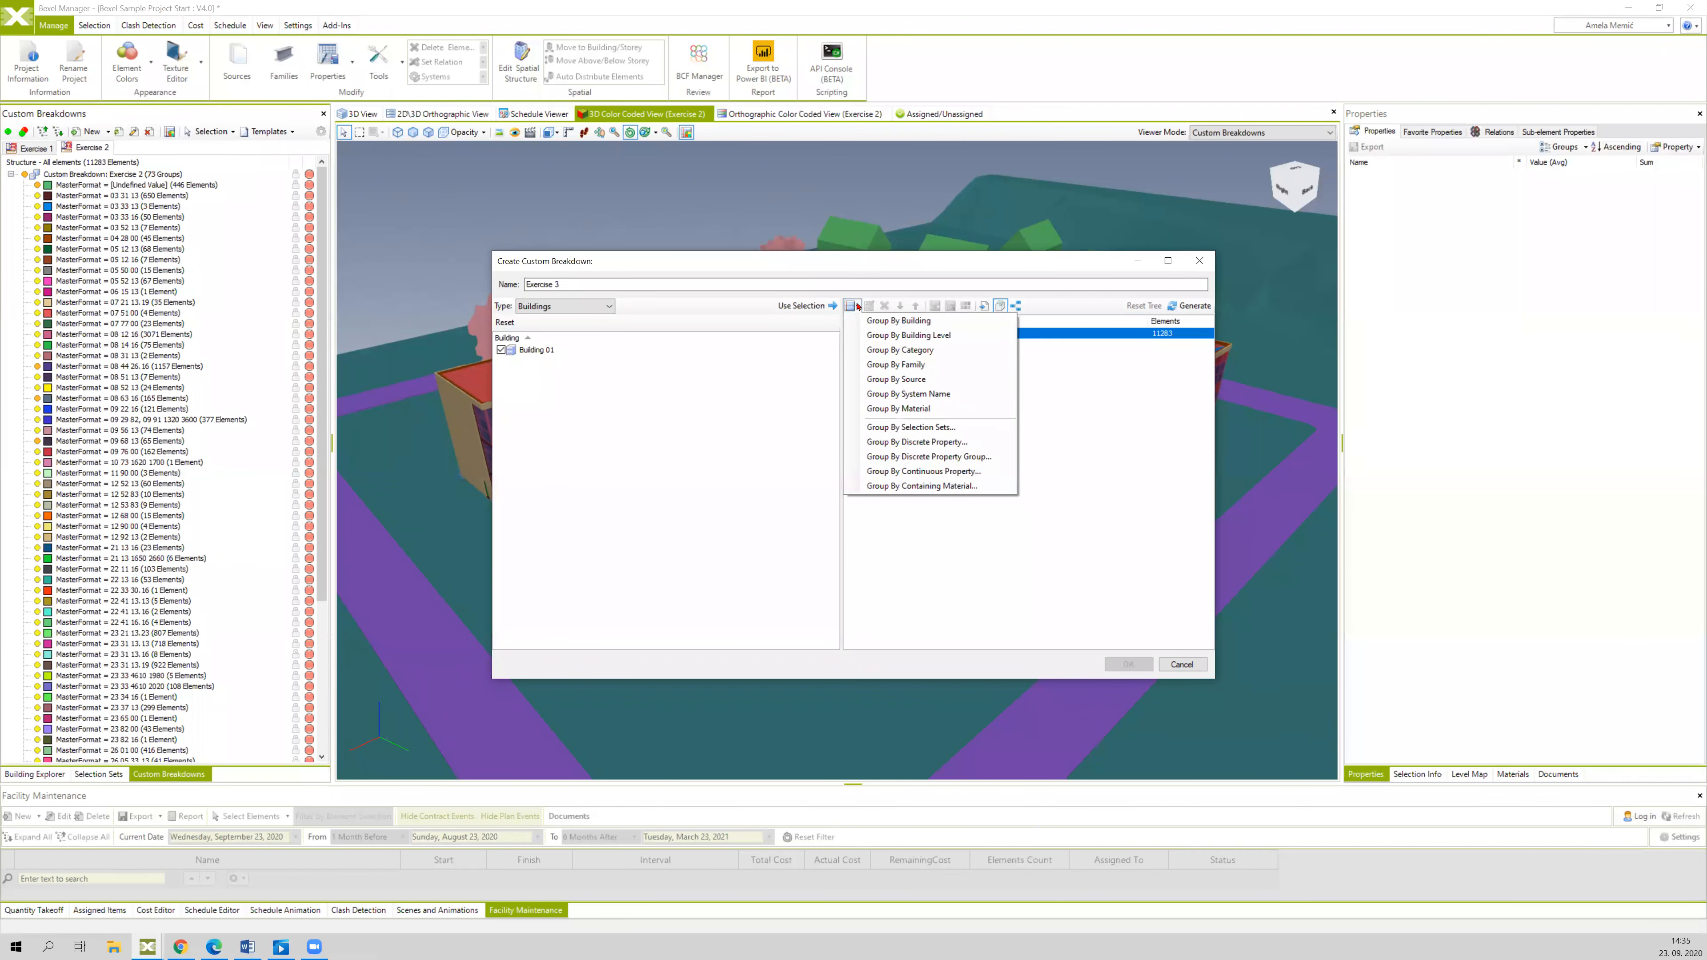
left_click(1146, 465)
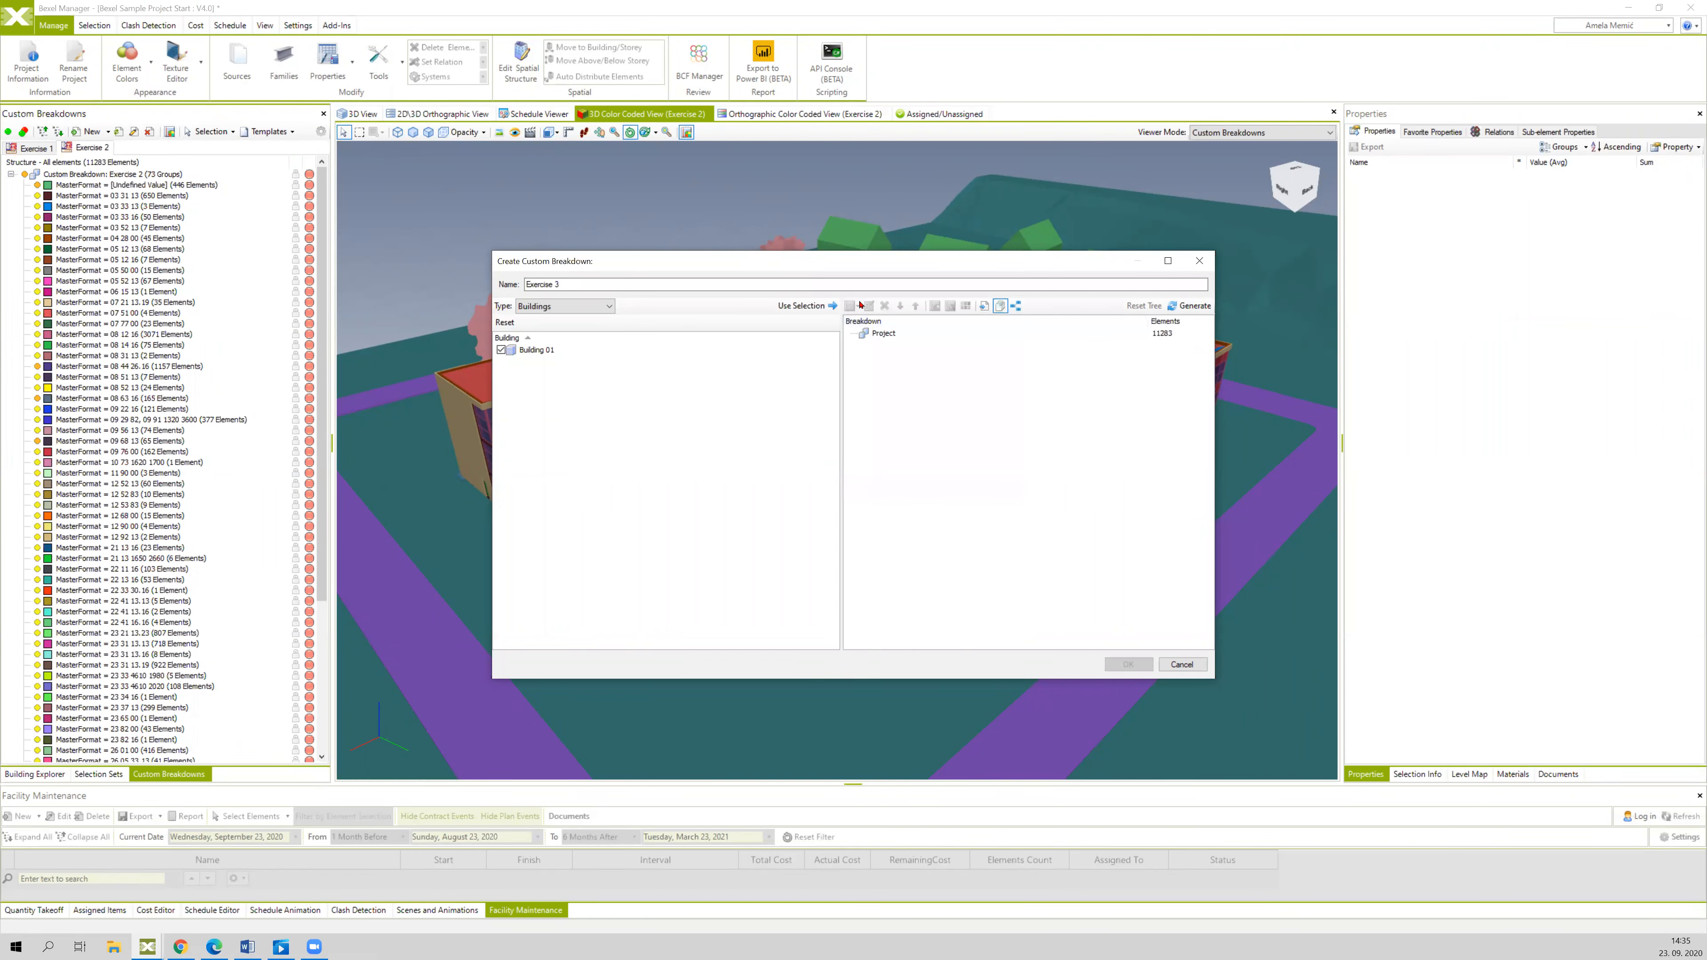
left_click(883, 333)
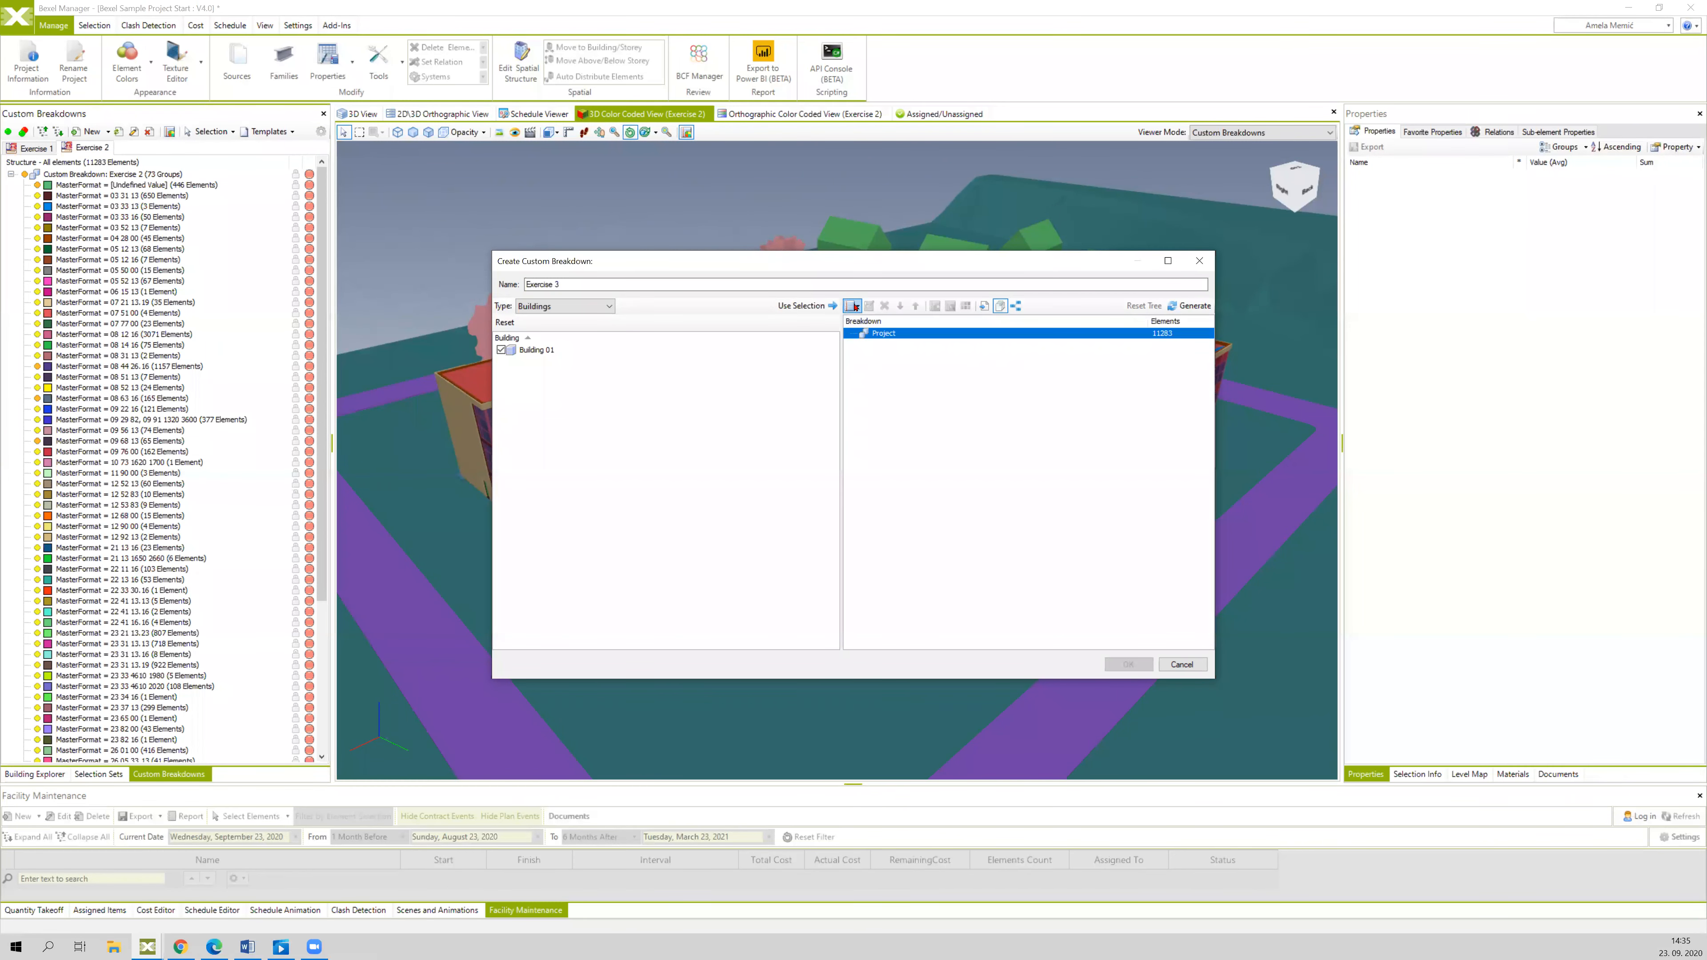
left_click(852, 307)
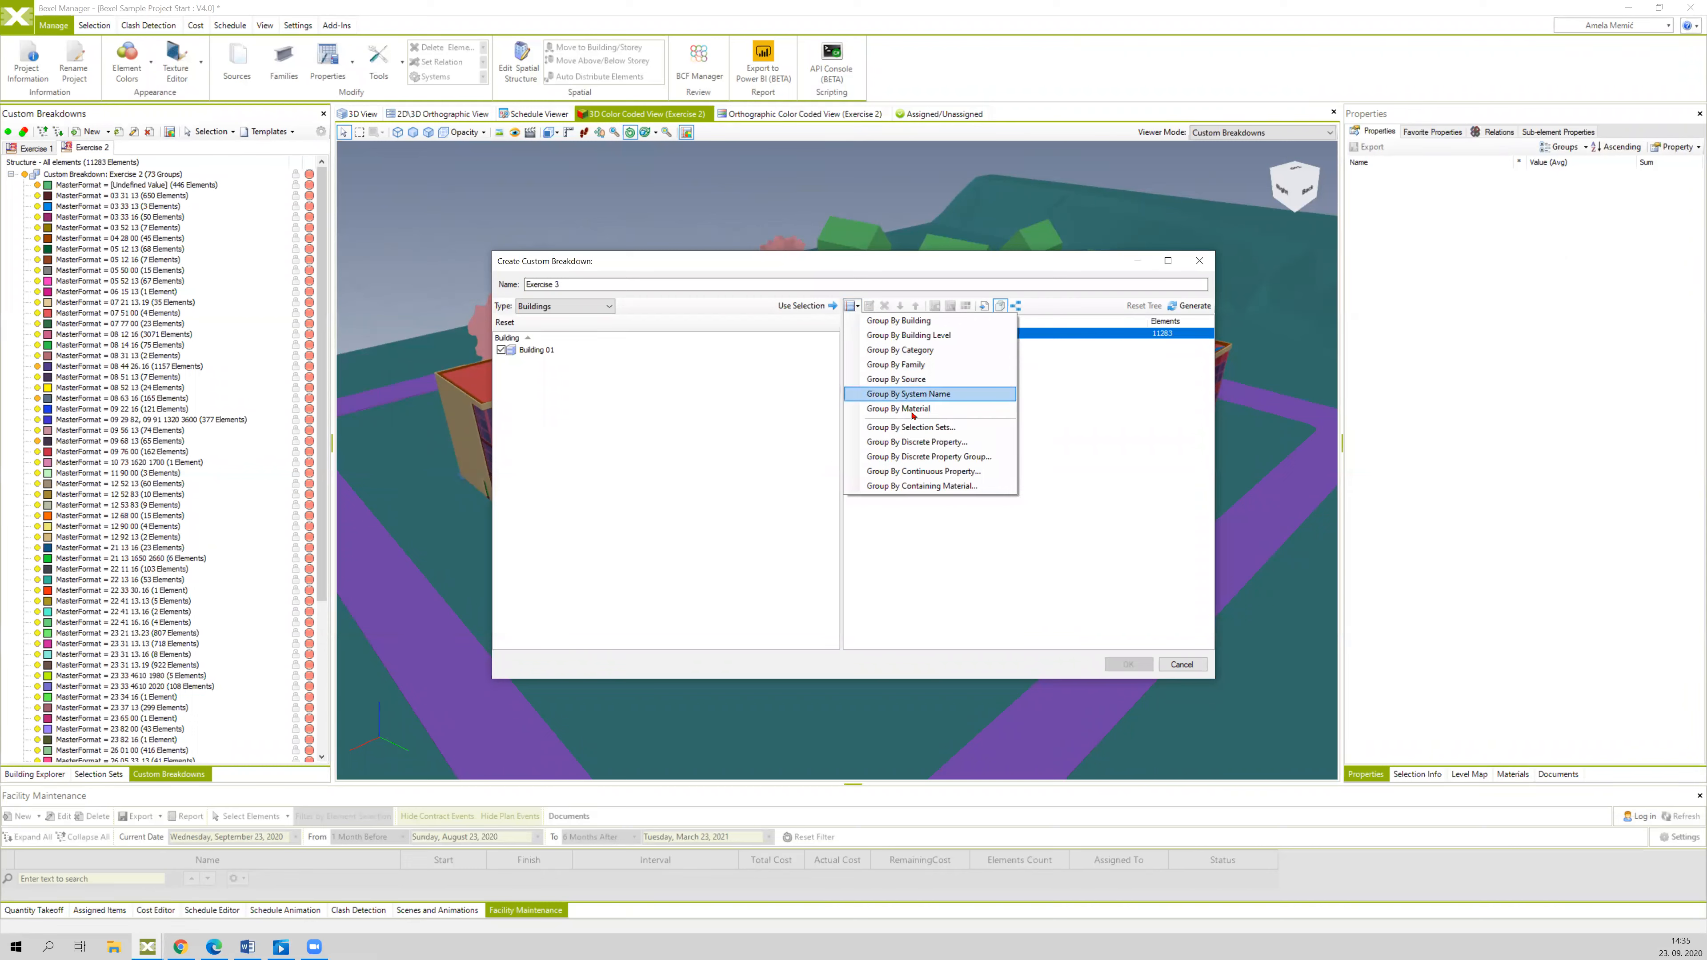
left_click(913, 444)
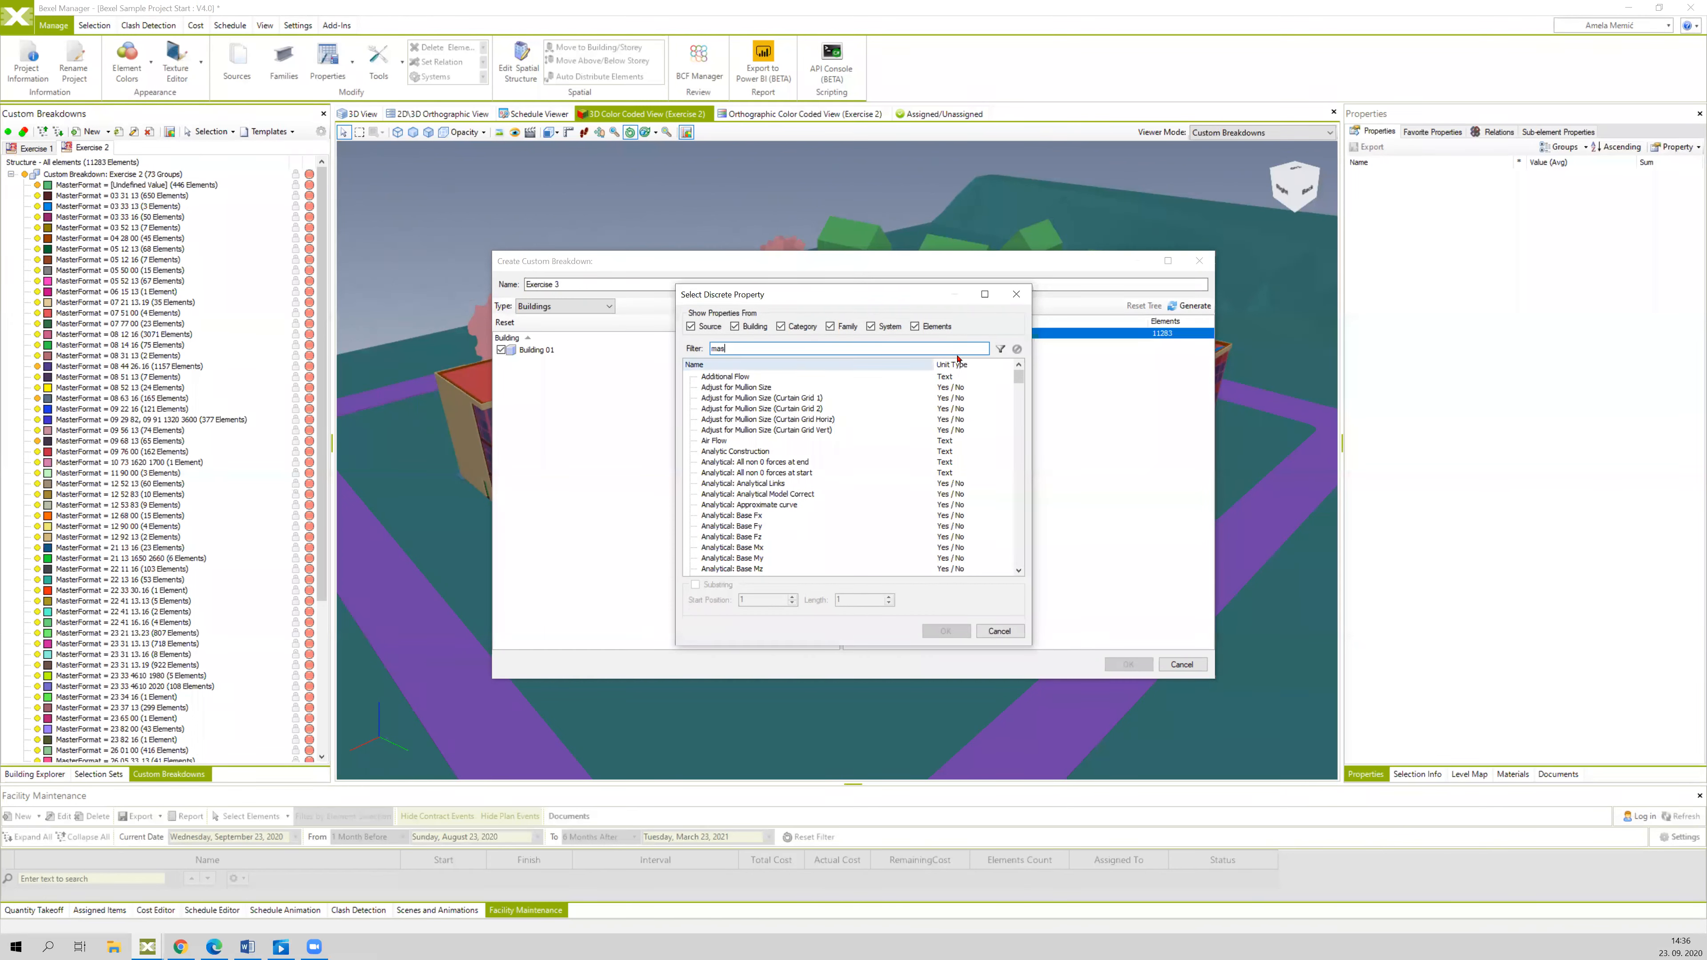
left_click(1000, 349)
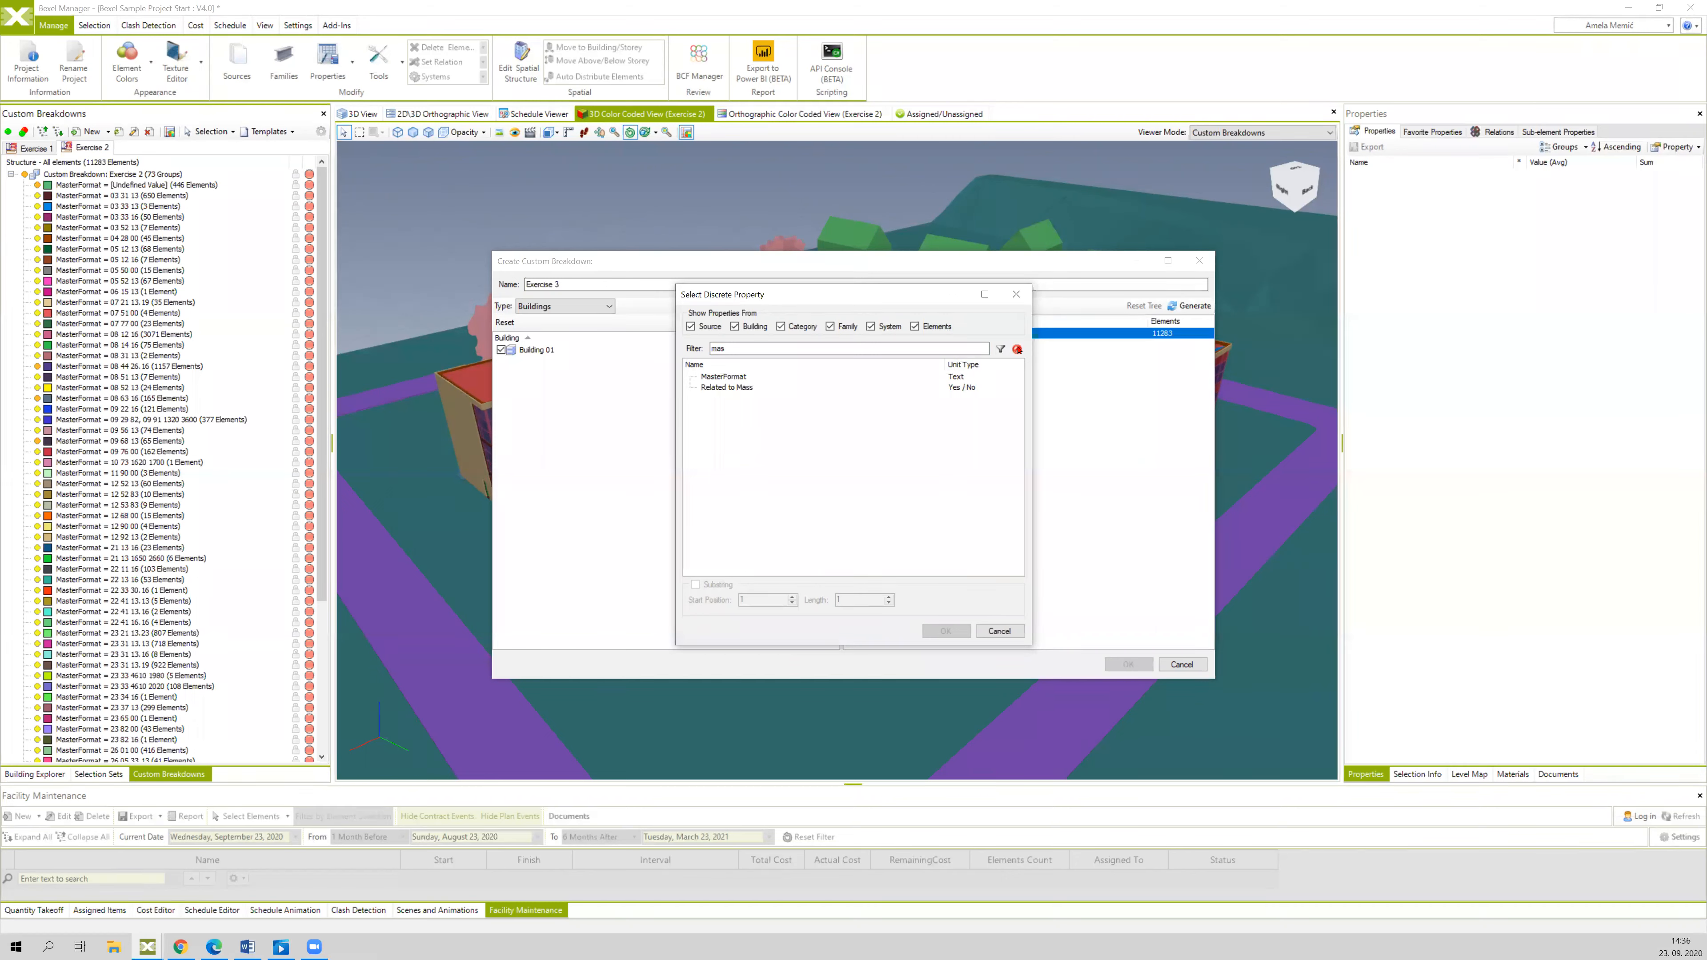
left_click(724, 376)
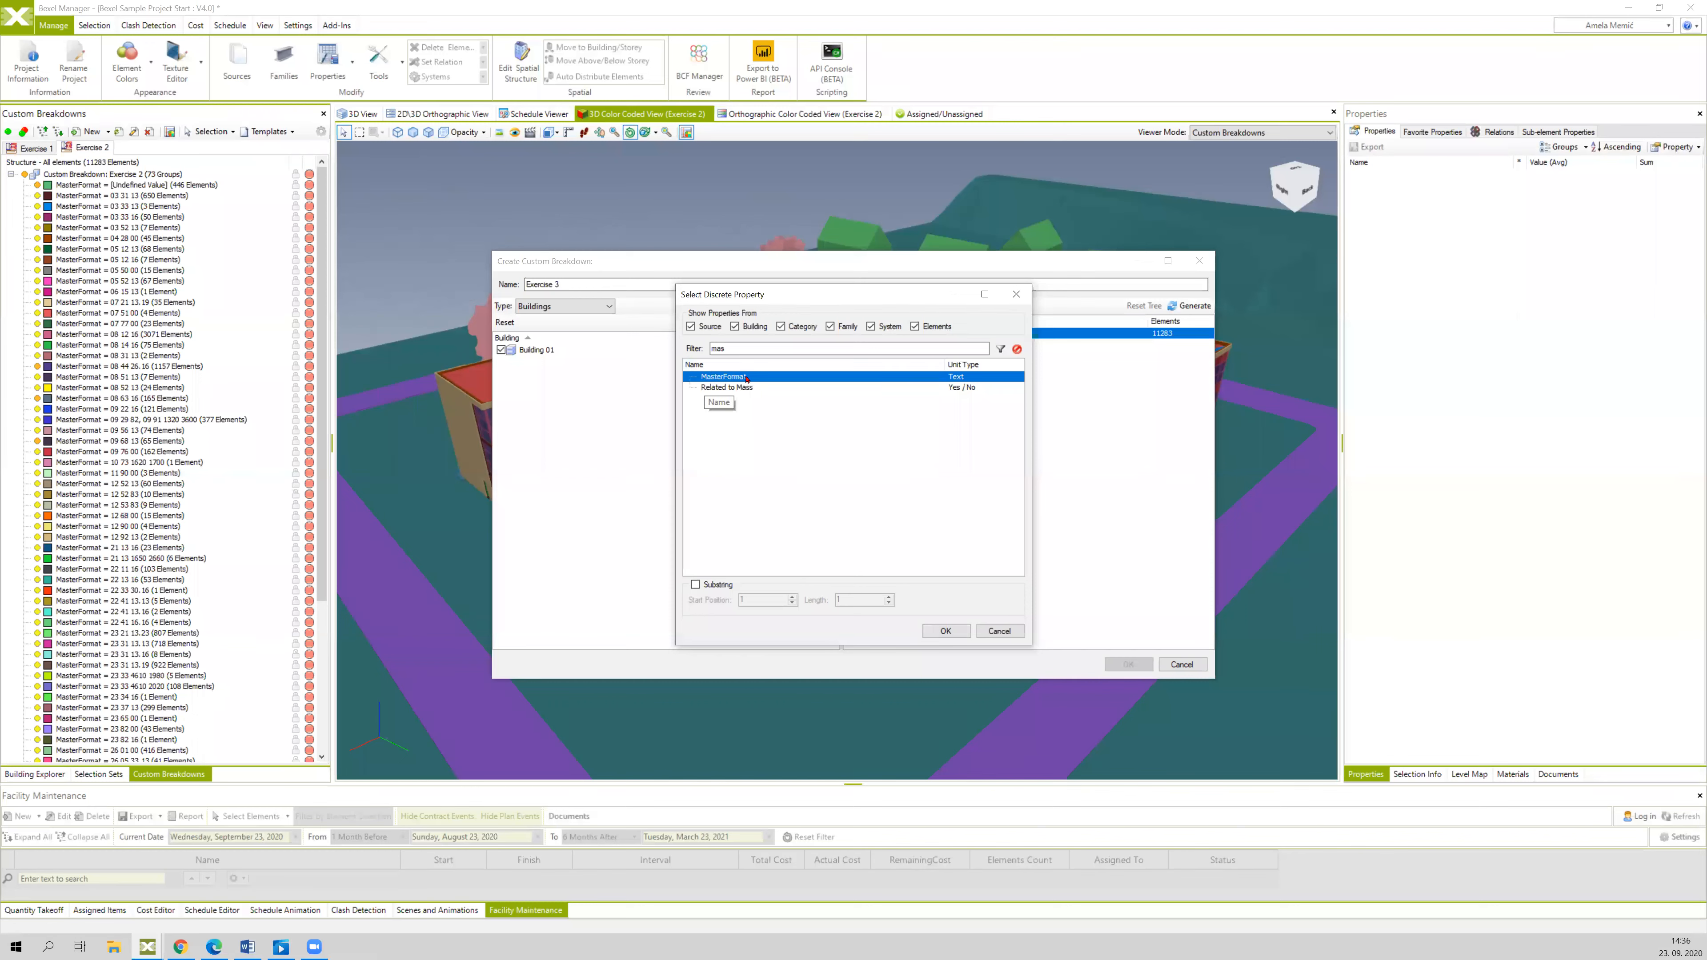
- Limit the MasterFormat grouping to a substring with start position 0 and length 5, and add it to the breakdown
left_click(695, 584)
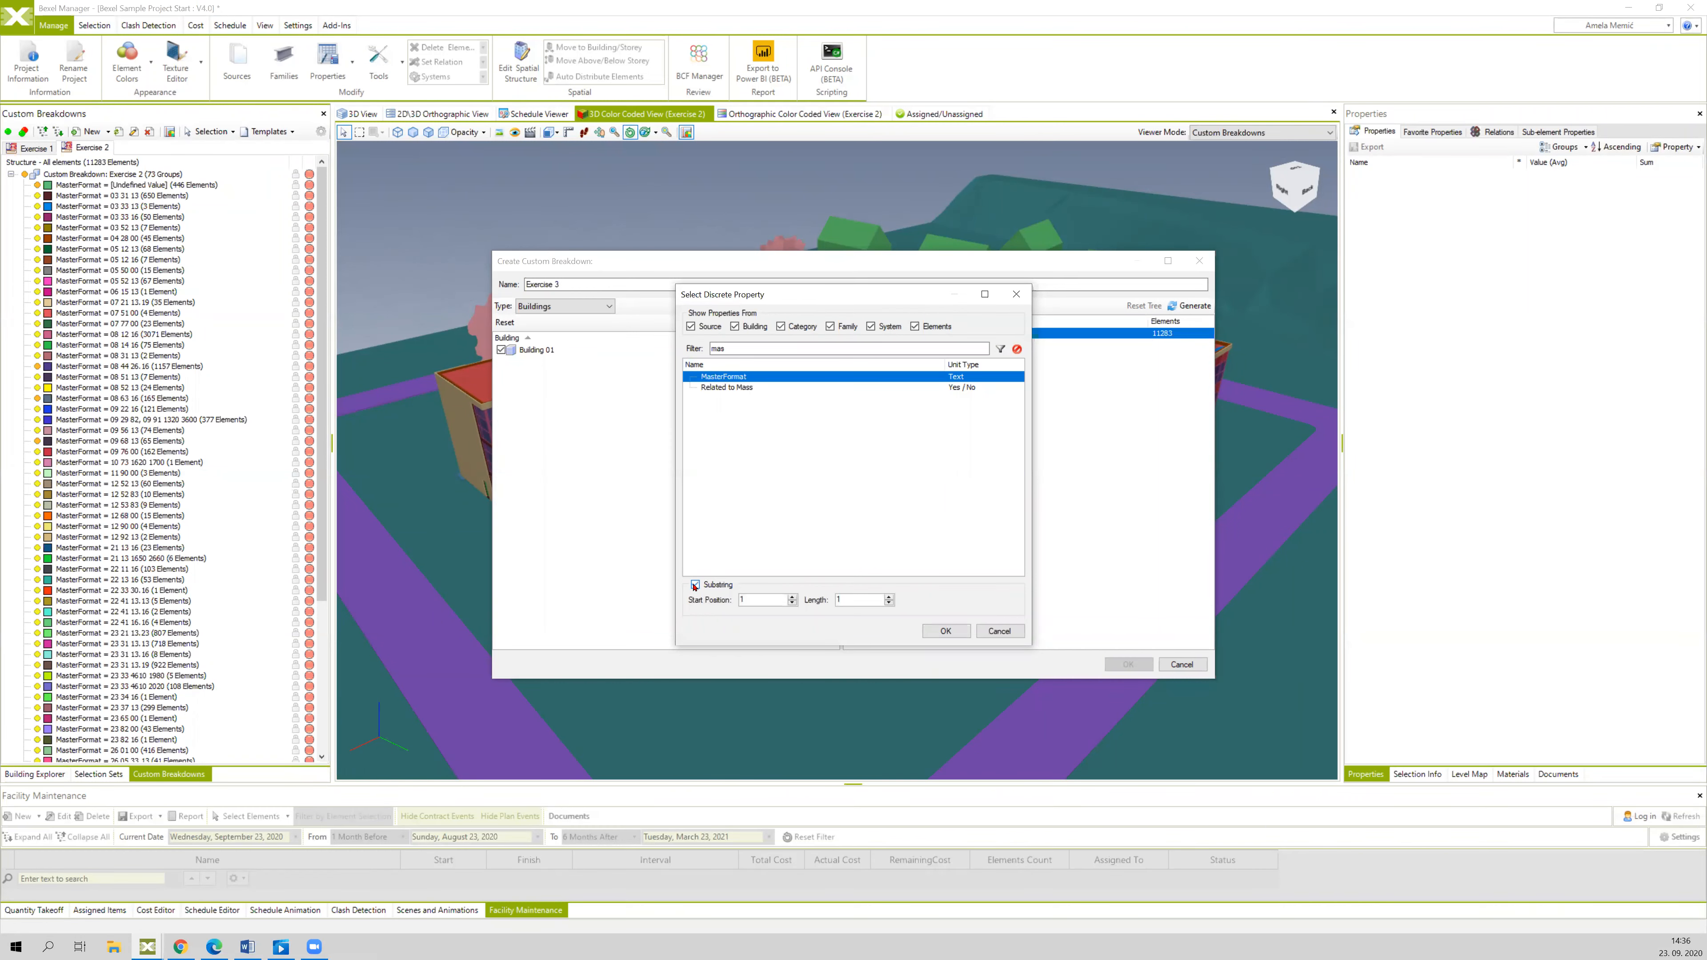
left_click(748, 597)
left_click(751, 600)
double_click(839, 602)
left_click(944, 631)
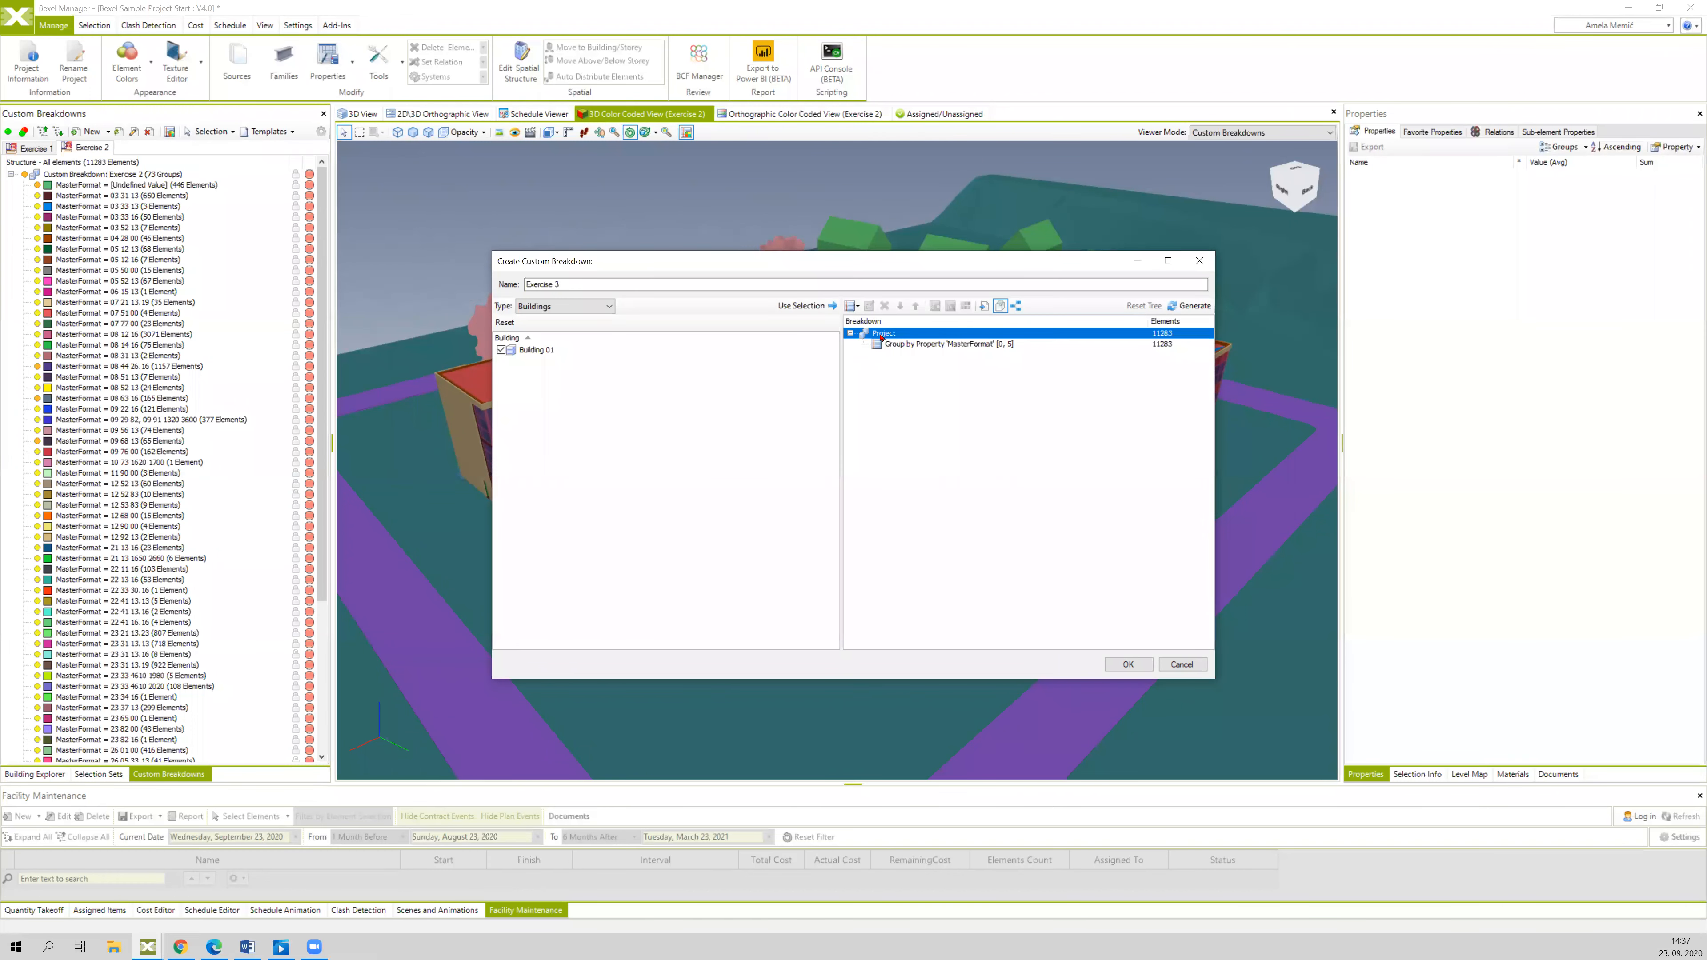
- Add a second discrete property grouping by the full MasterFormat value, without a substring, beneath the five-character grouping
left_click(854, 305)
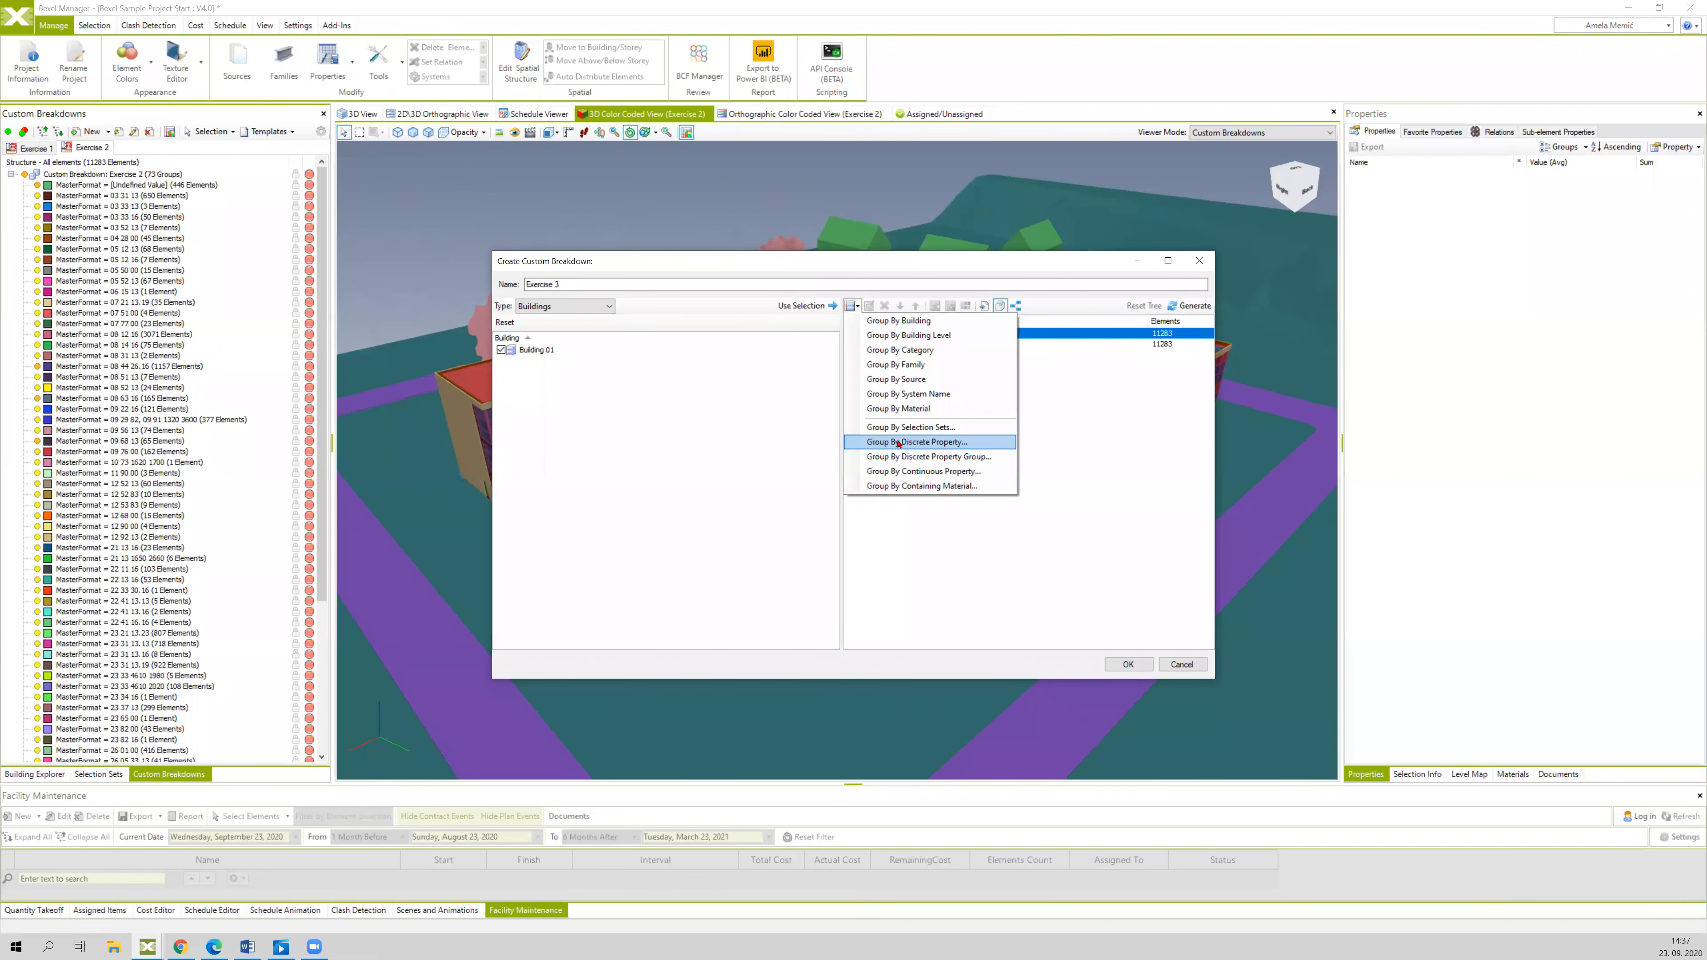
left_click(881, 444)
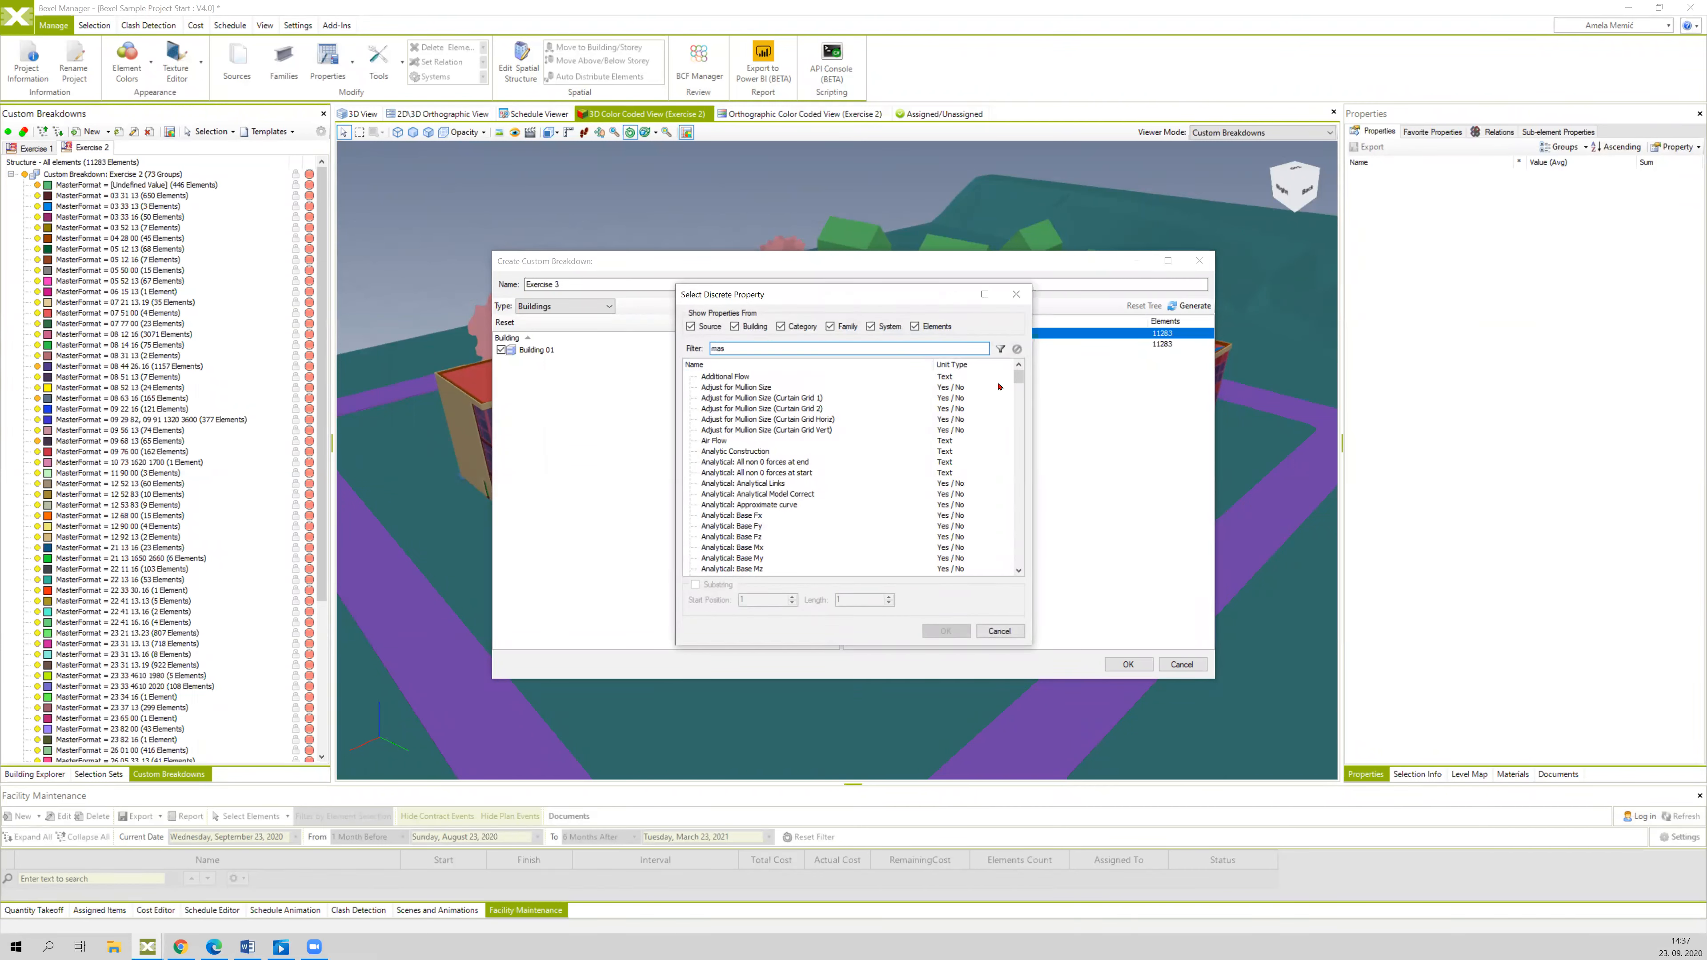
left_click(1001, 348)
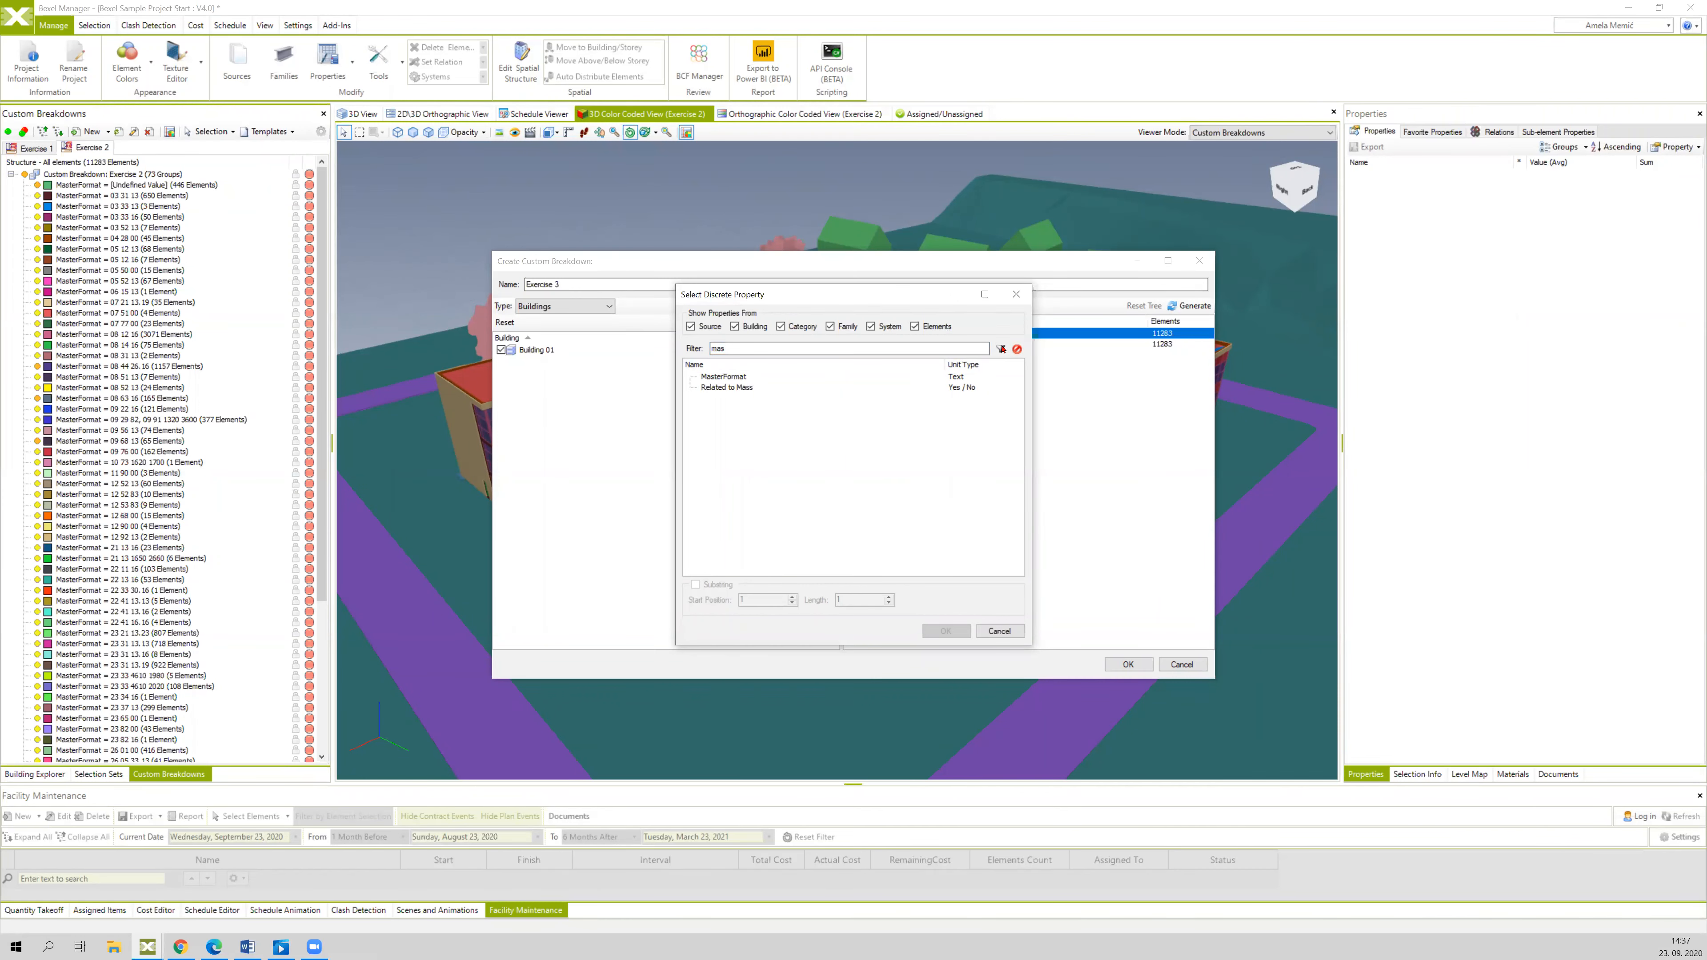
left_click_drag(727, 349, 709, 350)
left_click(731, 377)
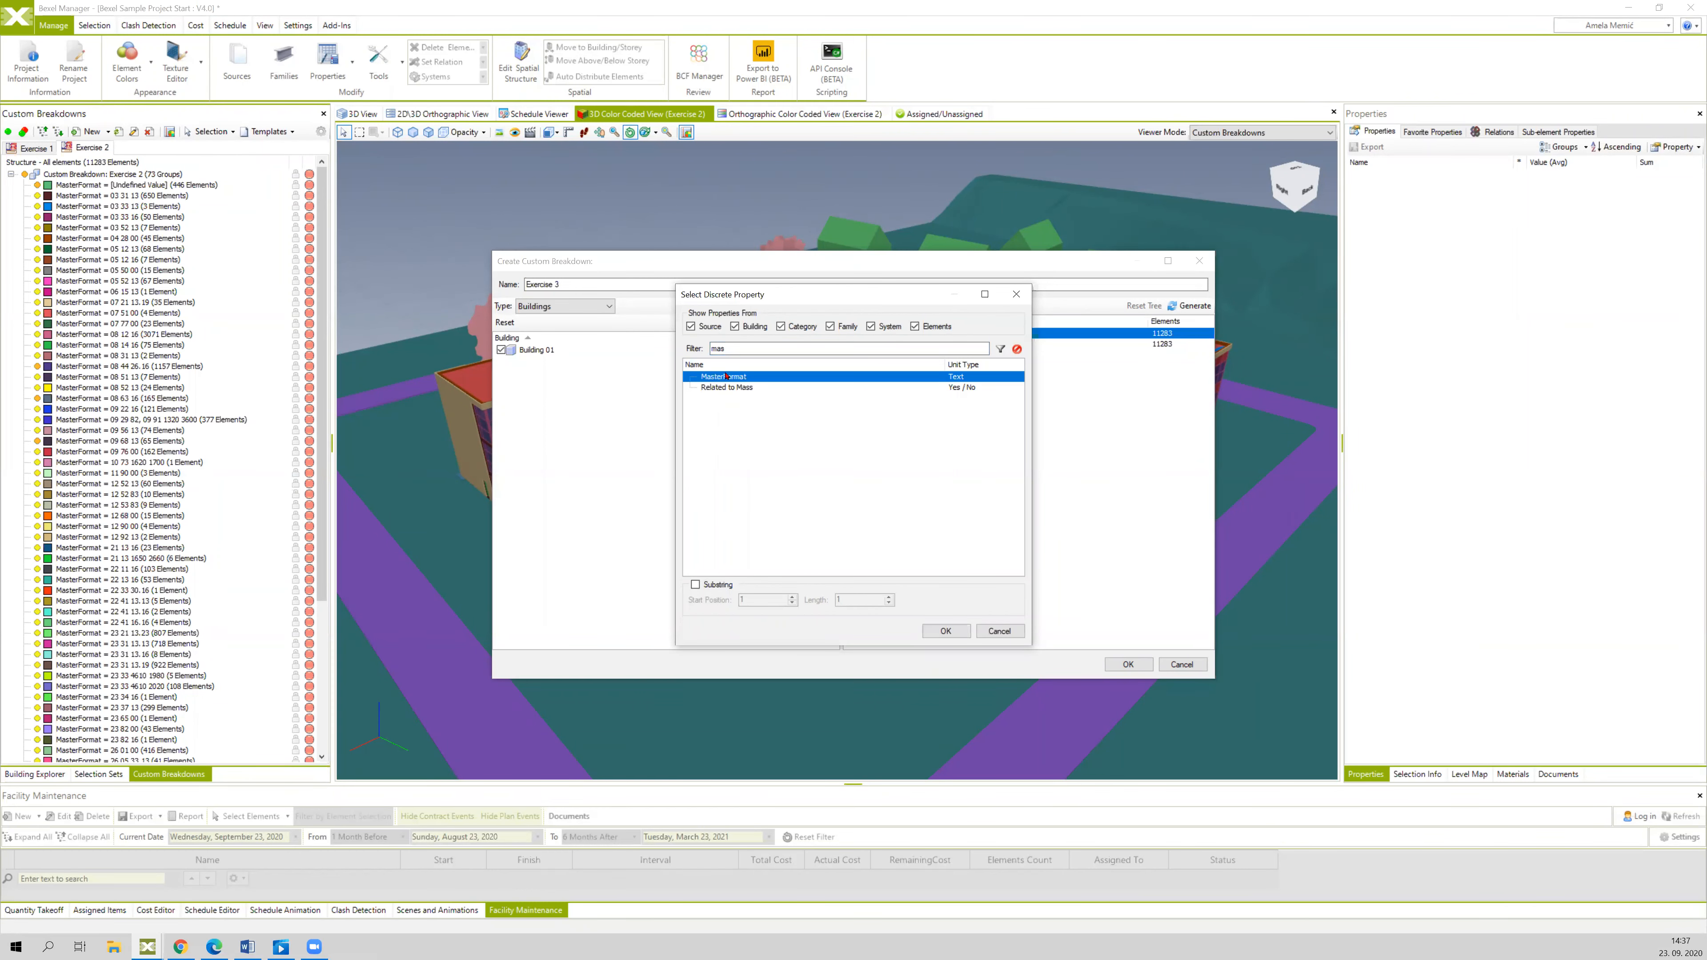
left_click(936, 634)
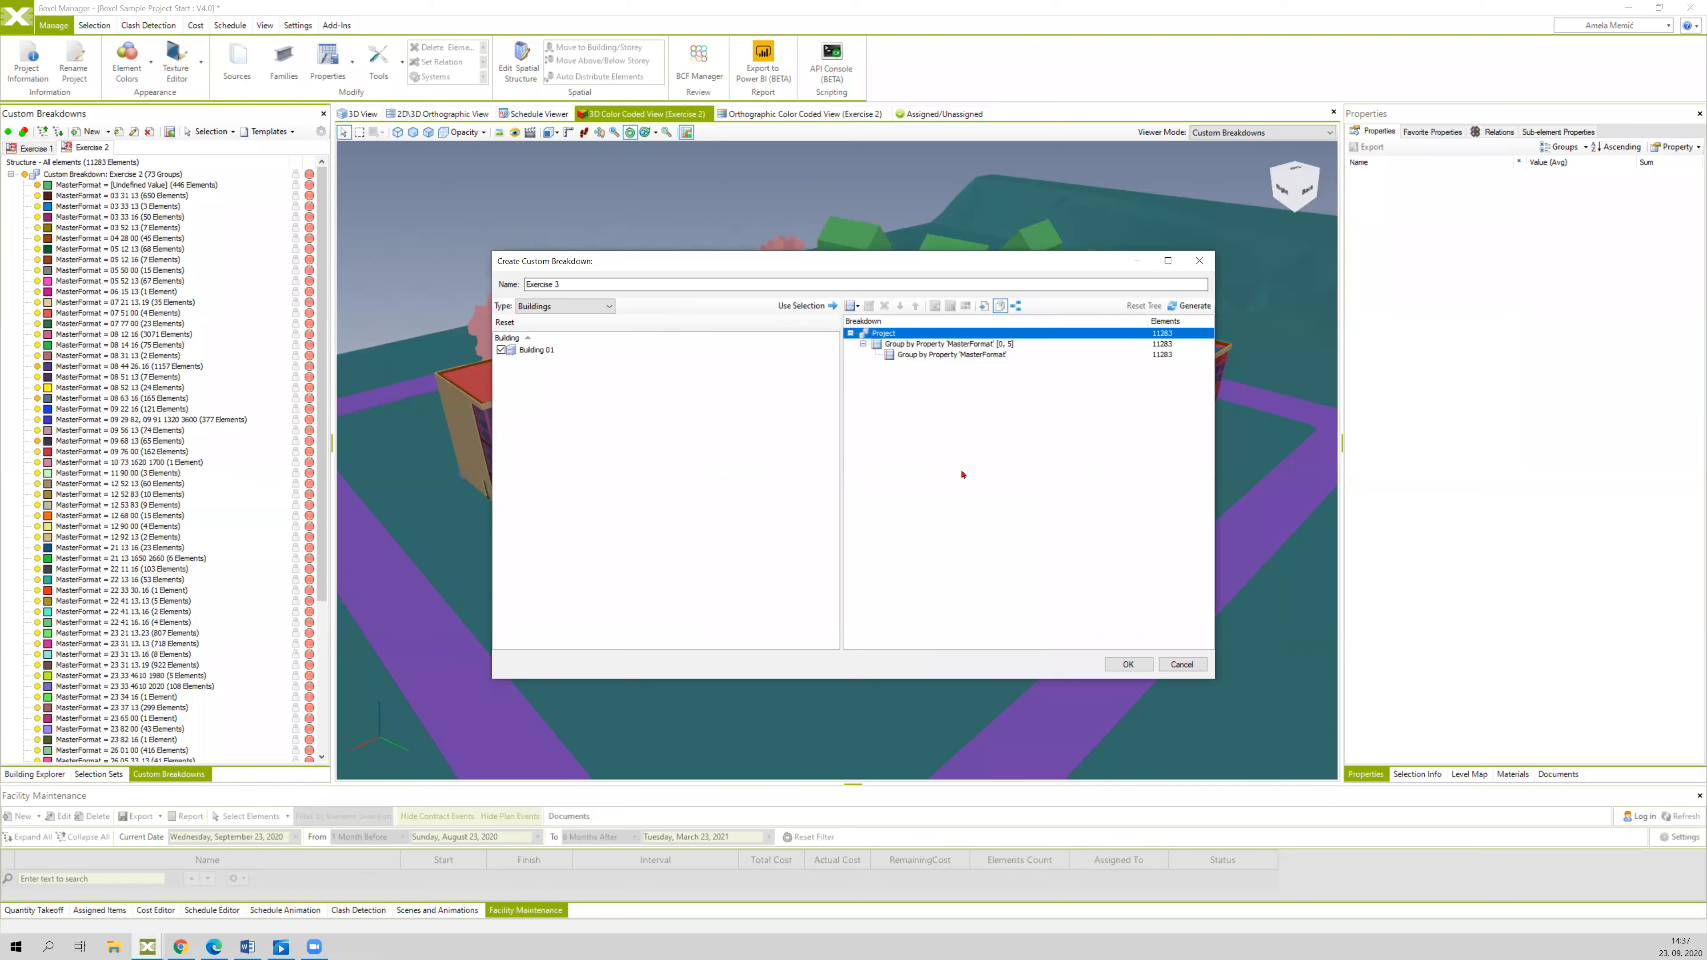
- Set the five-character MasterFormat grouping as the color-coded level and create the Exercise 3 breakdown
left_click(971, 346)
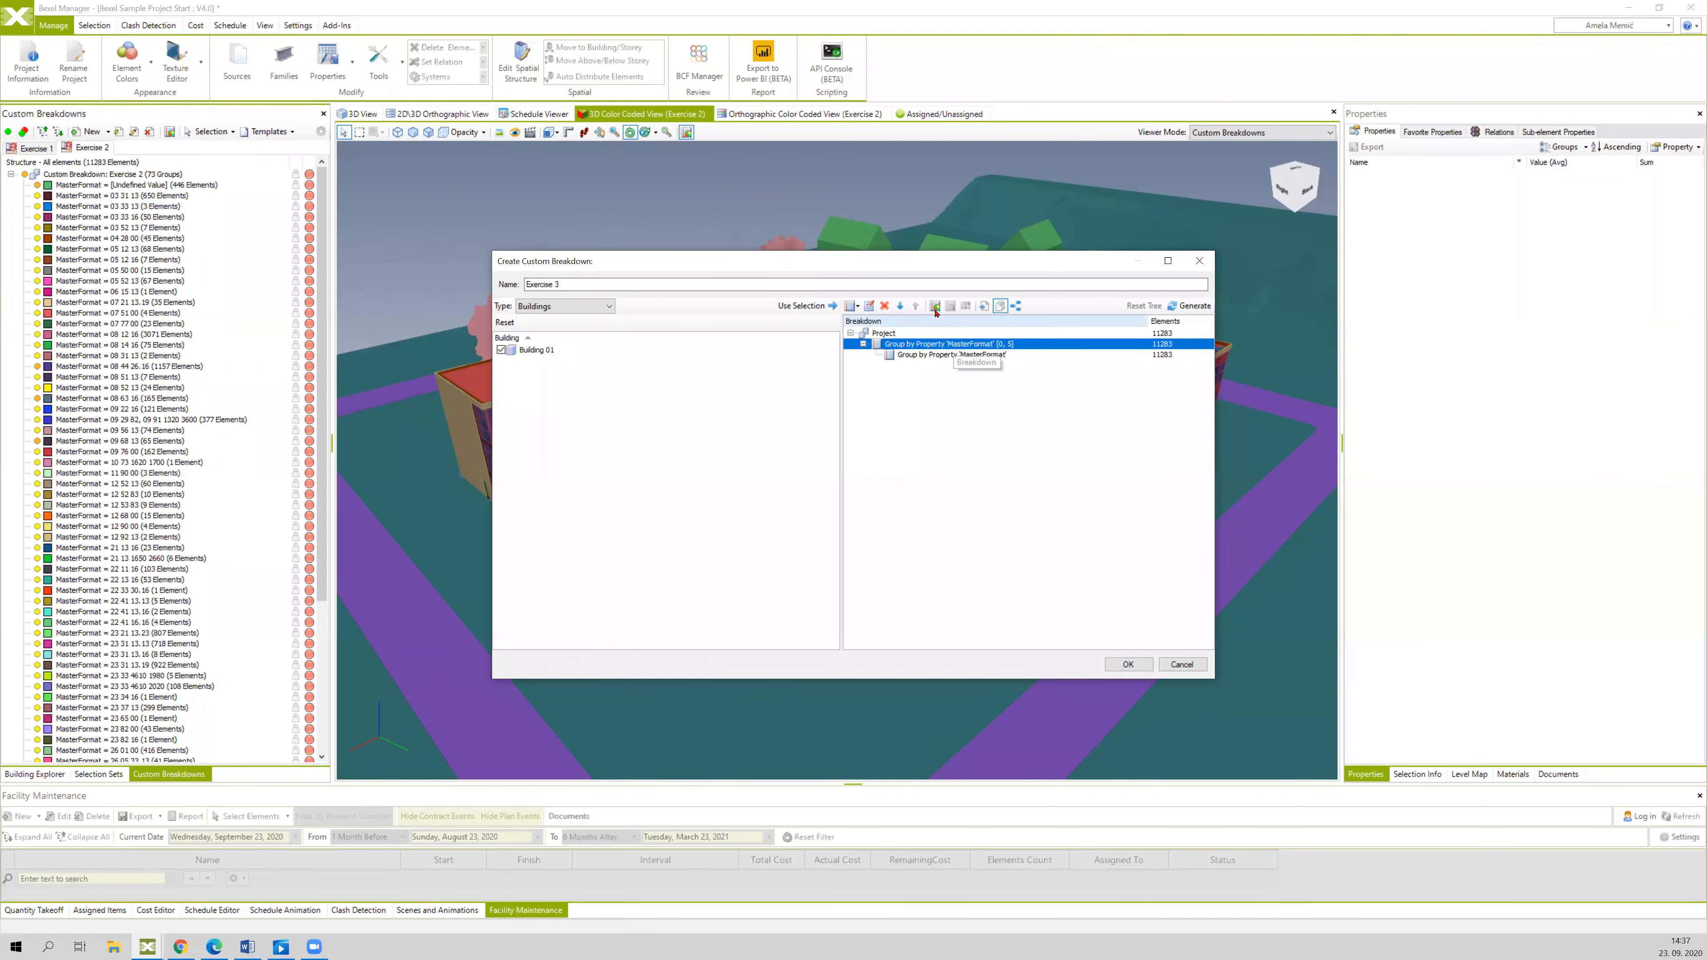
left_click(935, 309)
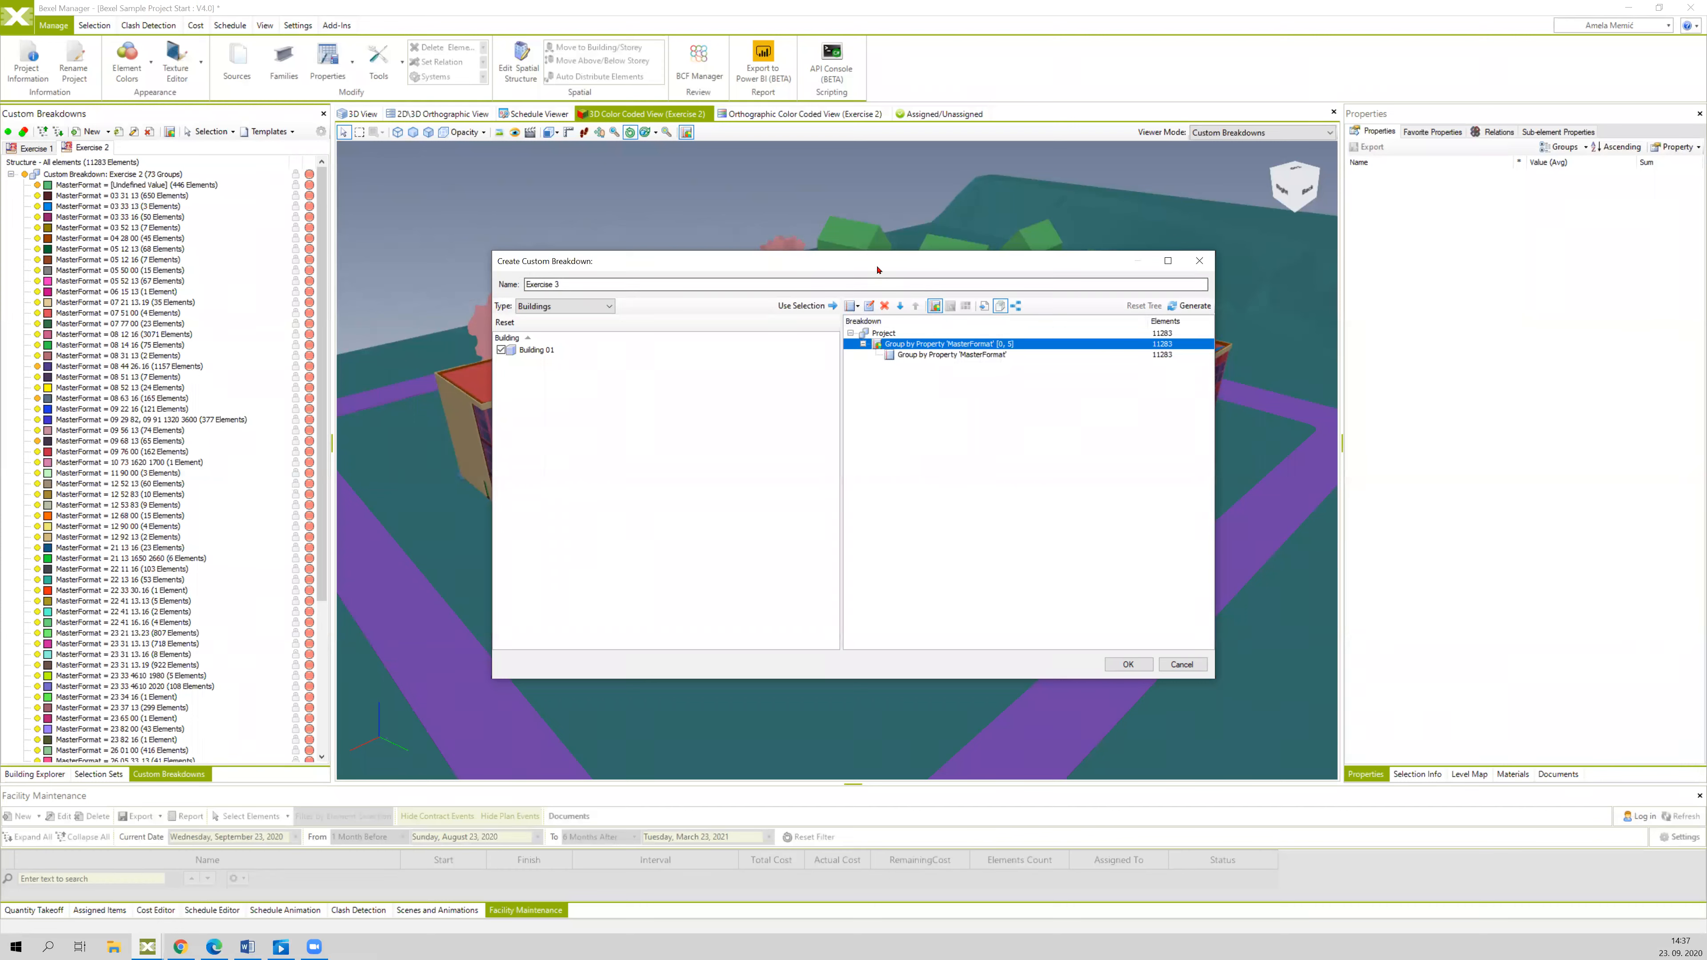
left_click_drag(856, 222, 857, 223)
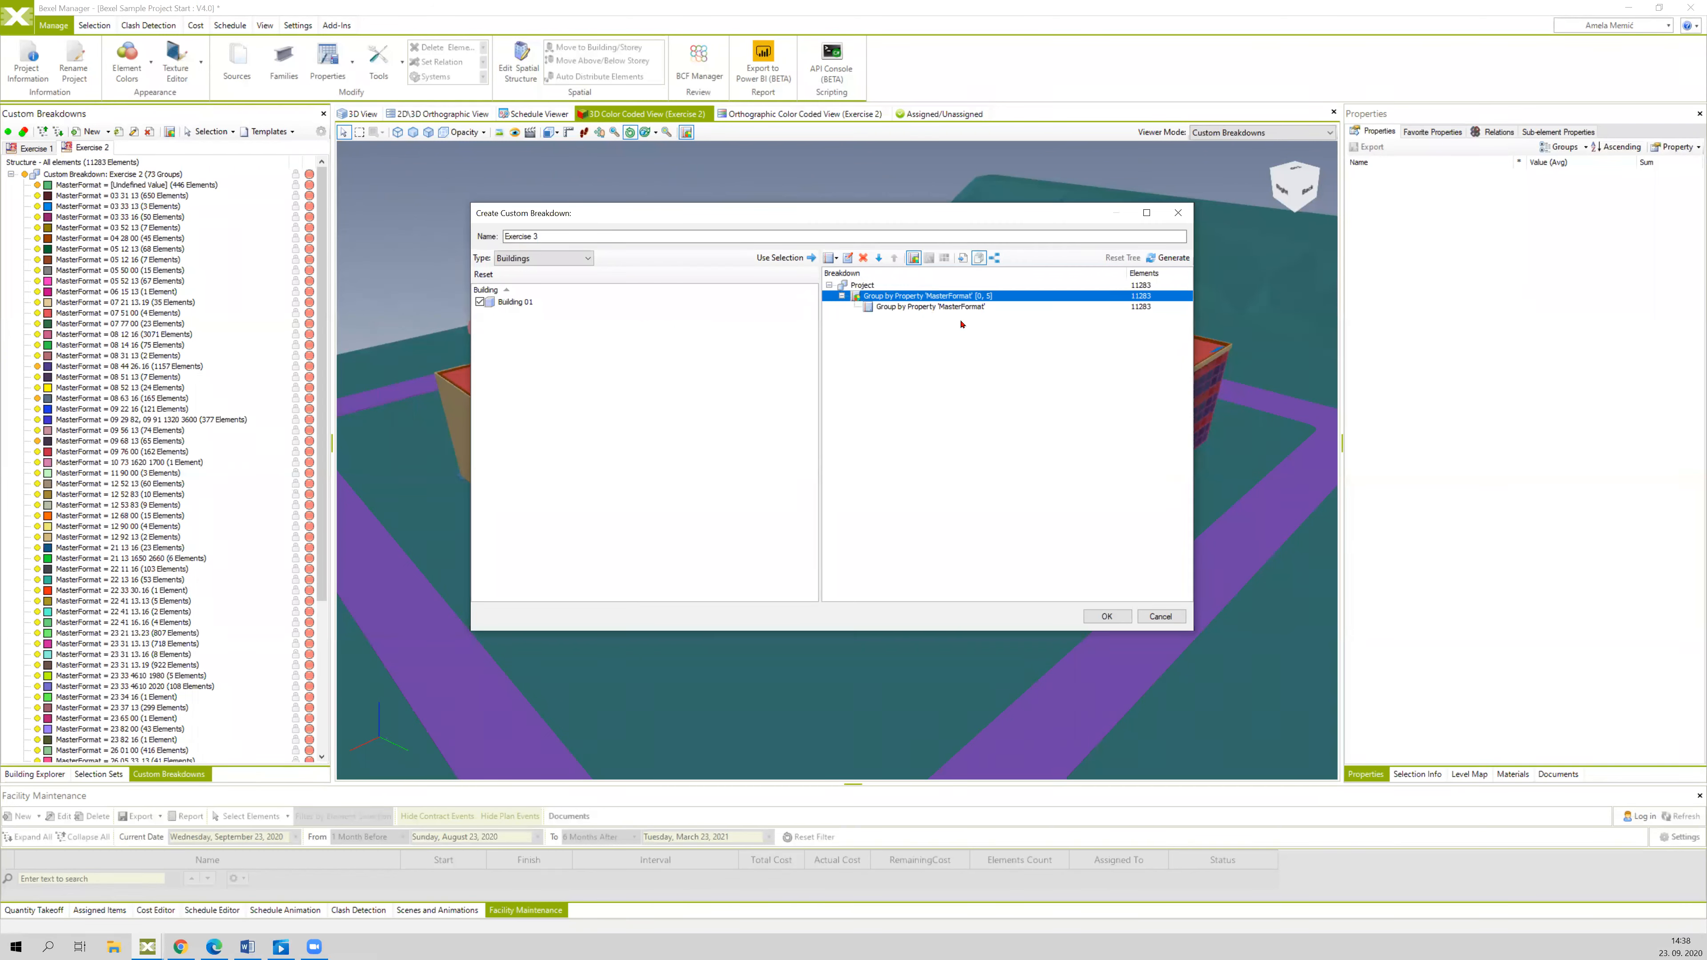
left_click(1105, 616)
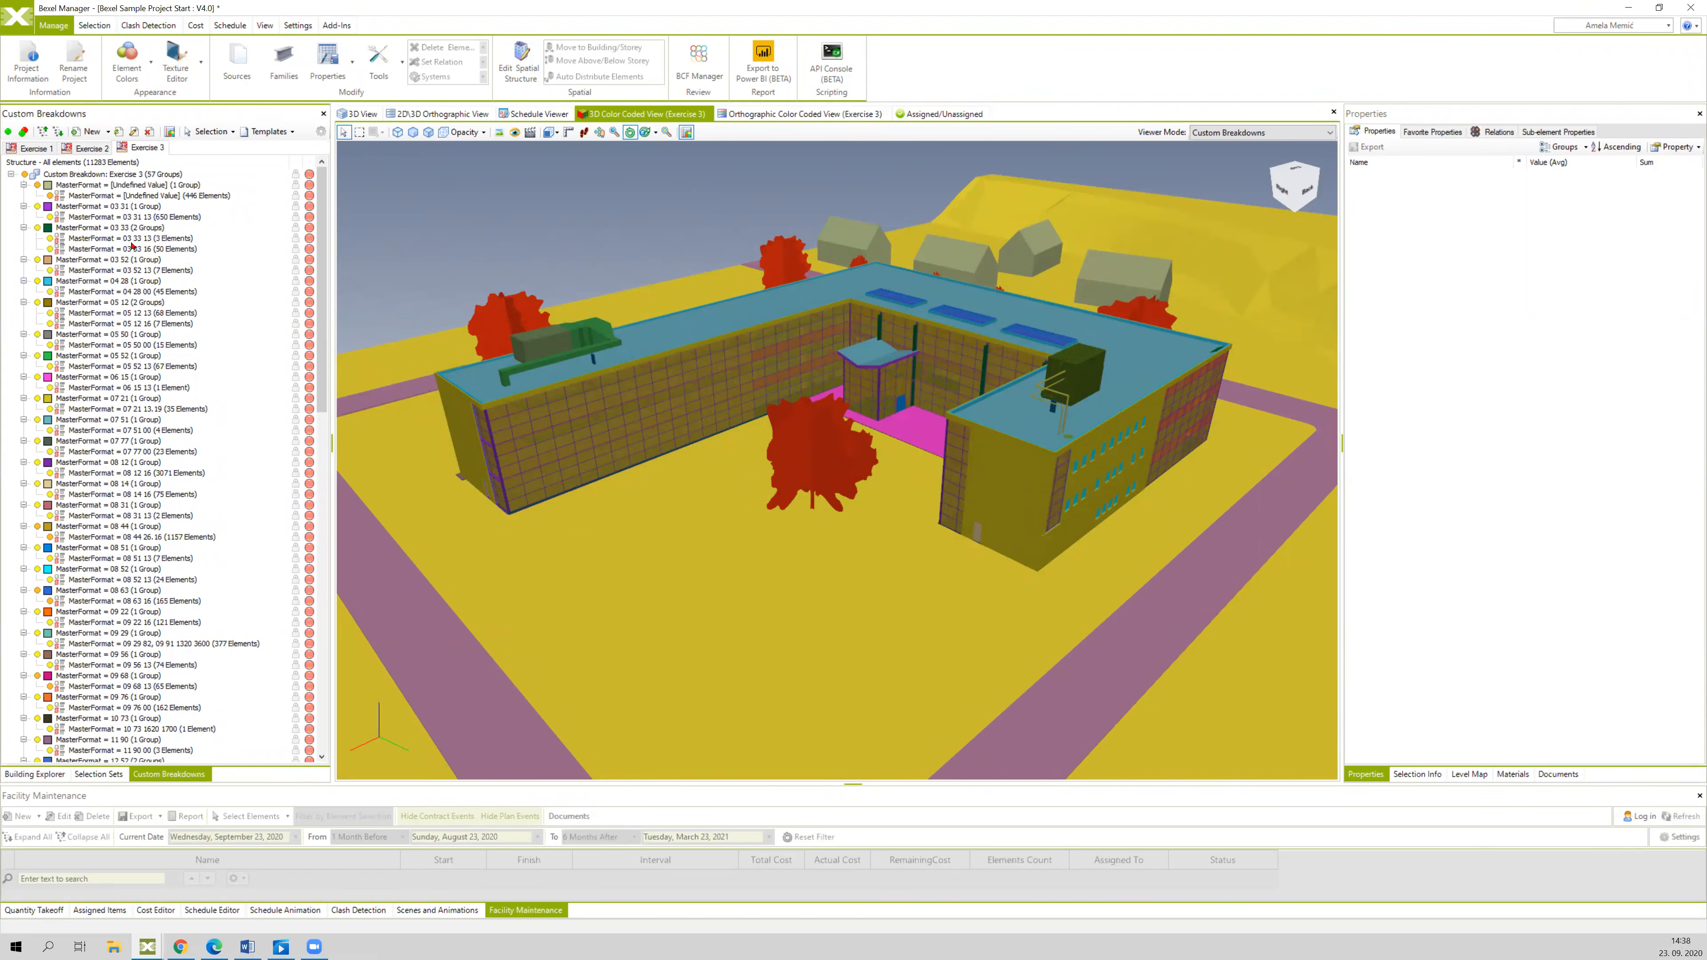
- Inspect the MasterFormat 05 12 group and its subgroups 05 12 13 and 05 12 16 in Exercise 3
left_click(123, 303)
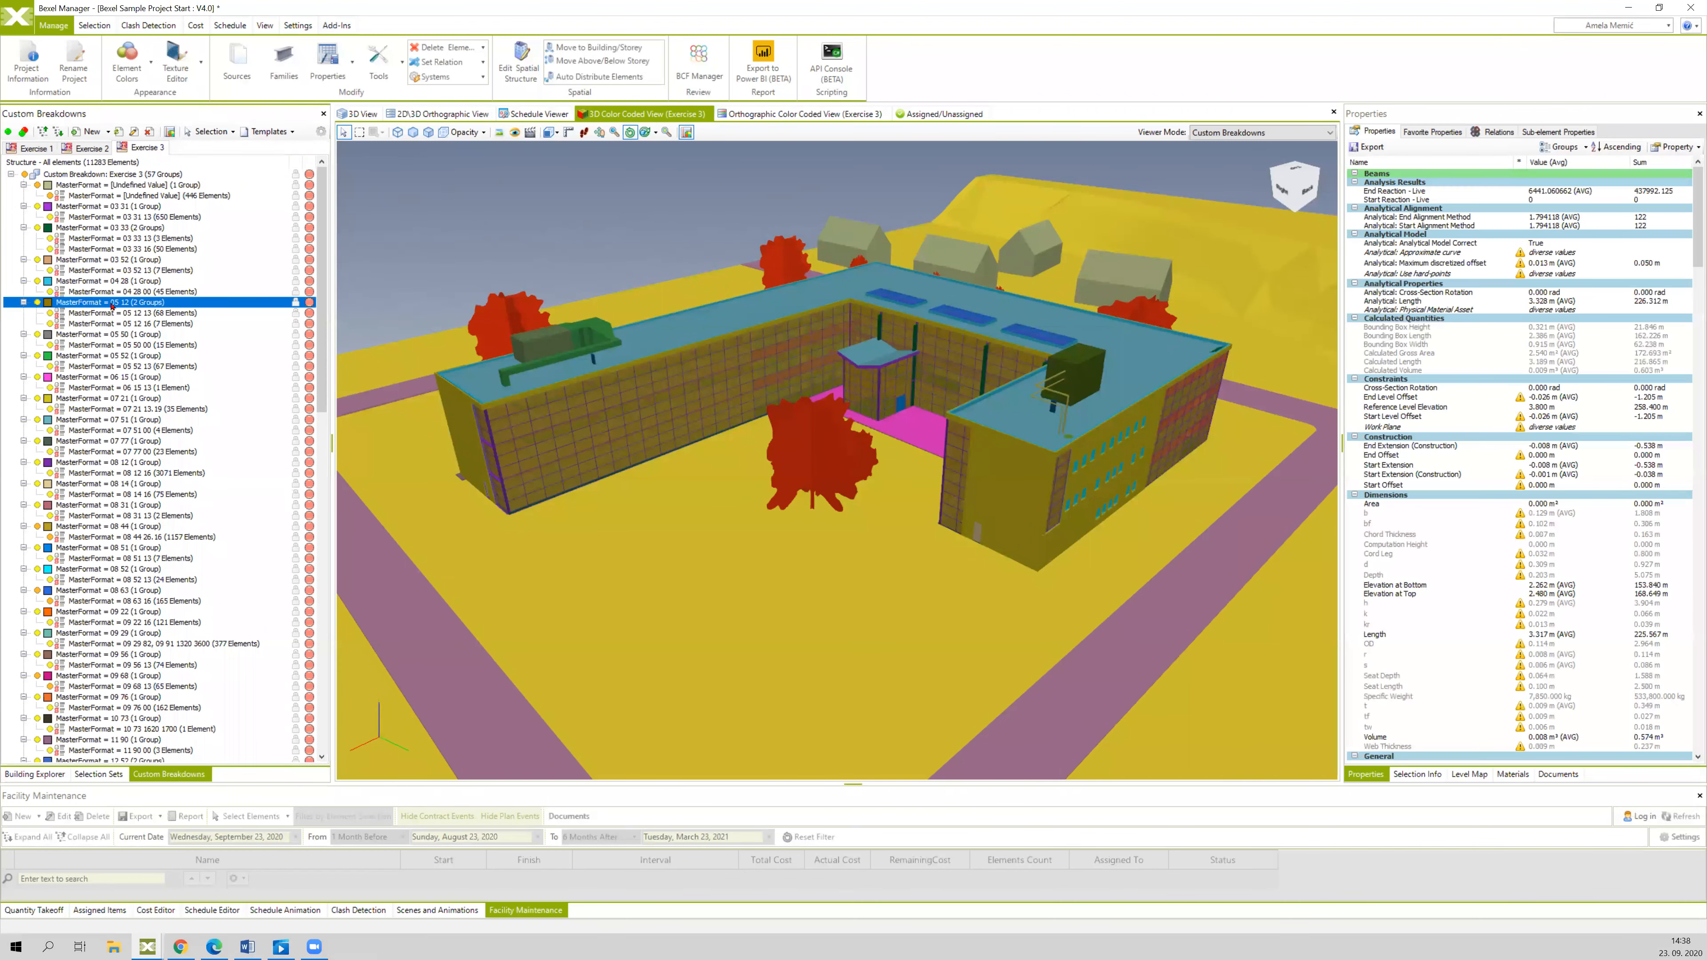
left_click(134, 313)
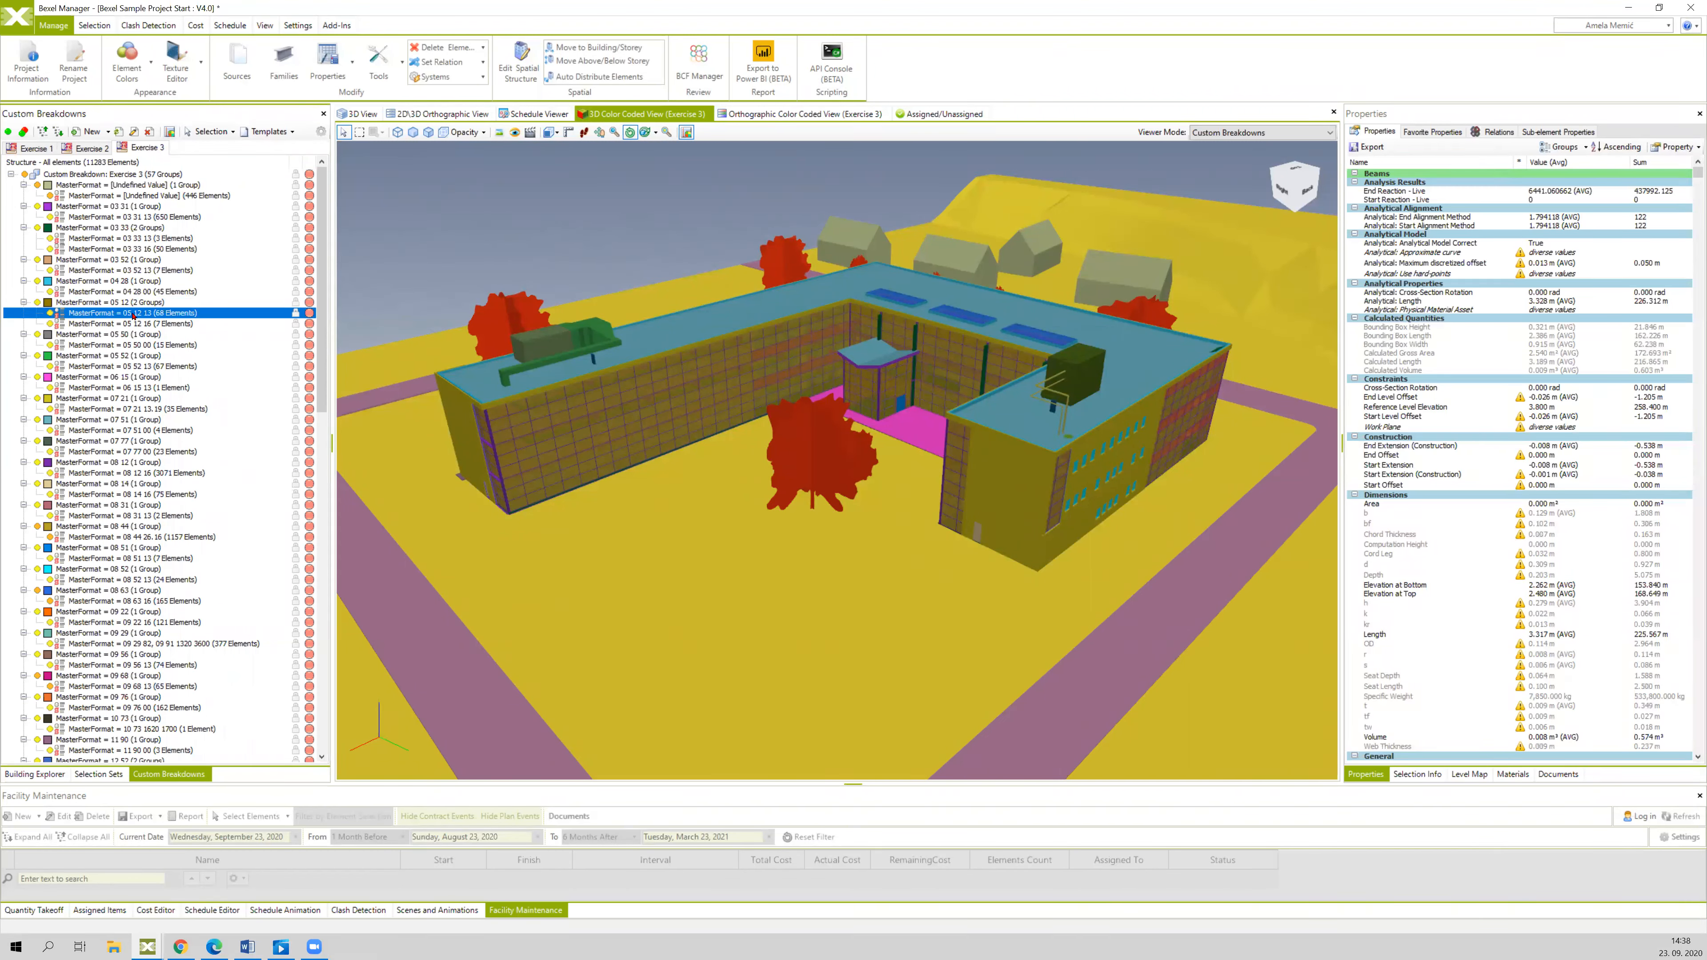
left_click(132, 324)
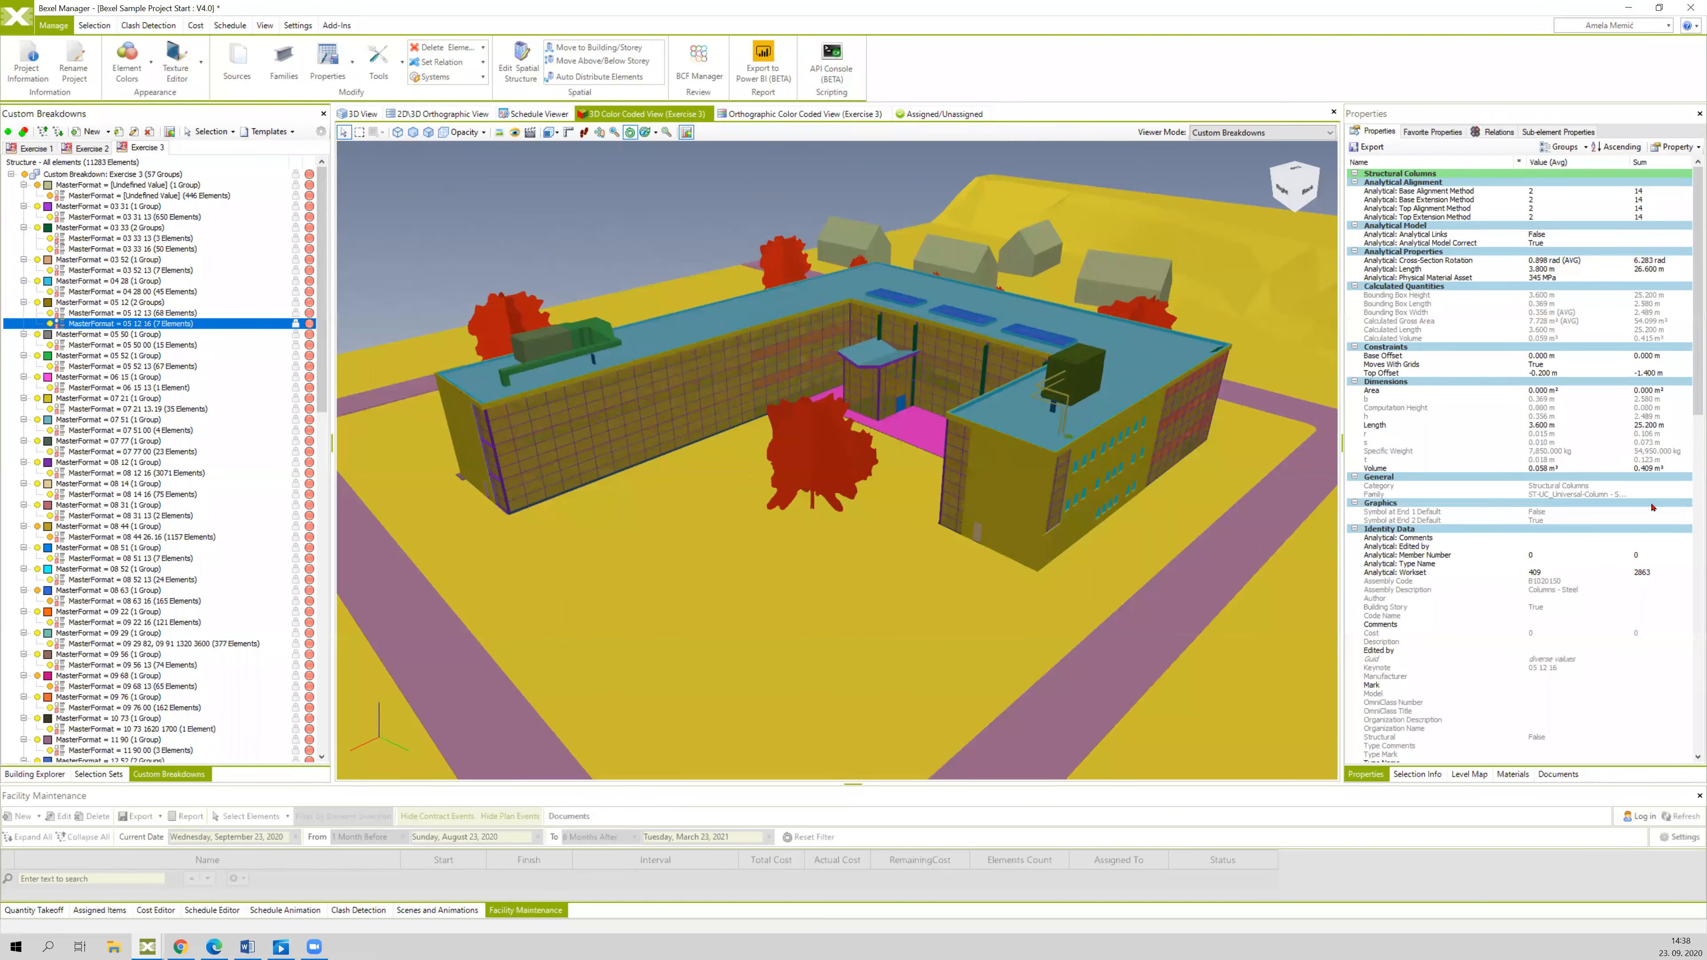
- Check the MasterFormat value in the selected columns' properties and look through the MasterFormat groups of Exercise 3
left_click_drag(1696, 386, 1695, 733)
left_click(1374, 756)
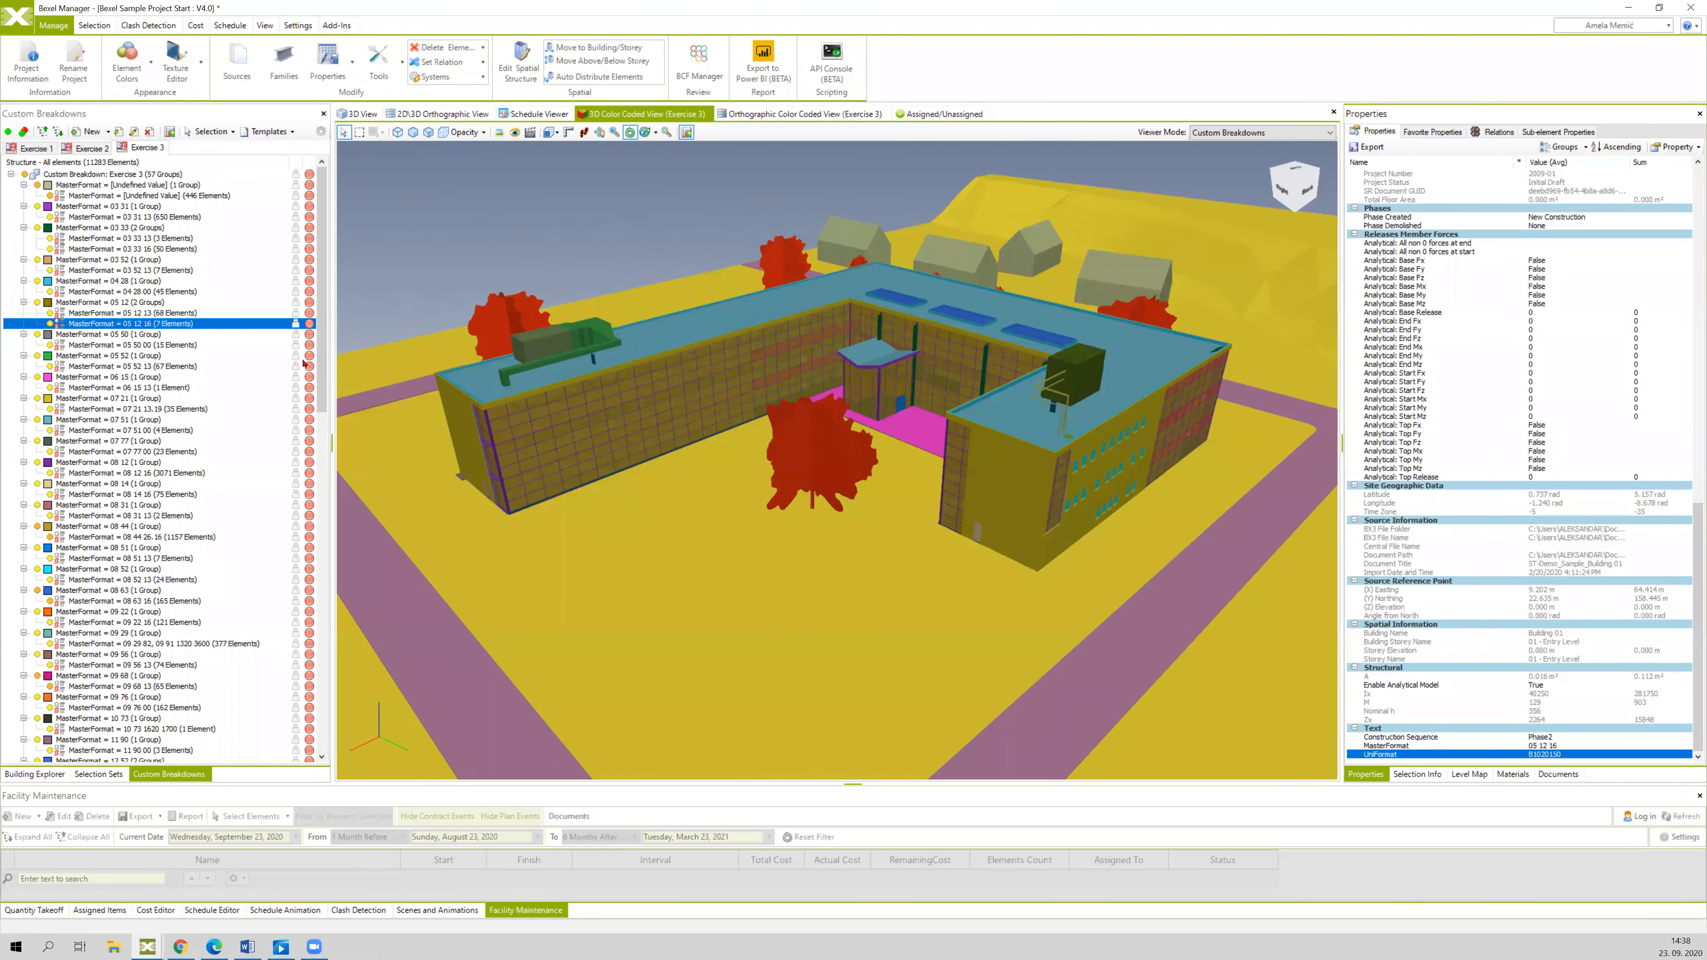
scroll(279, 537, "down", 10)
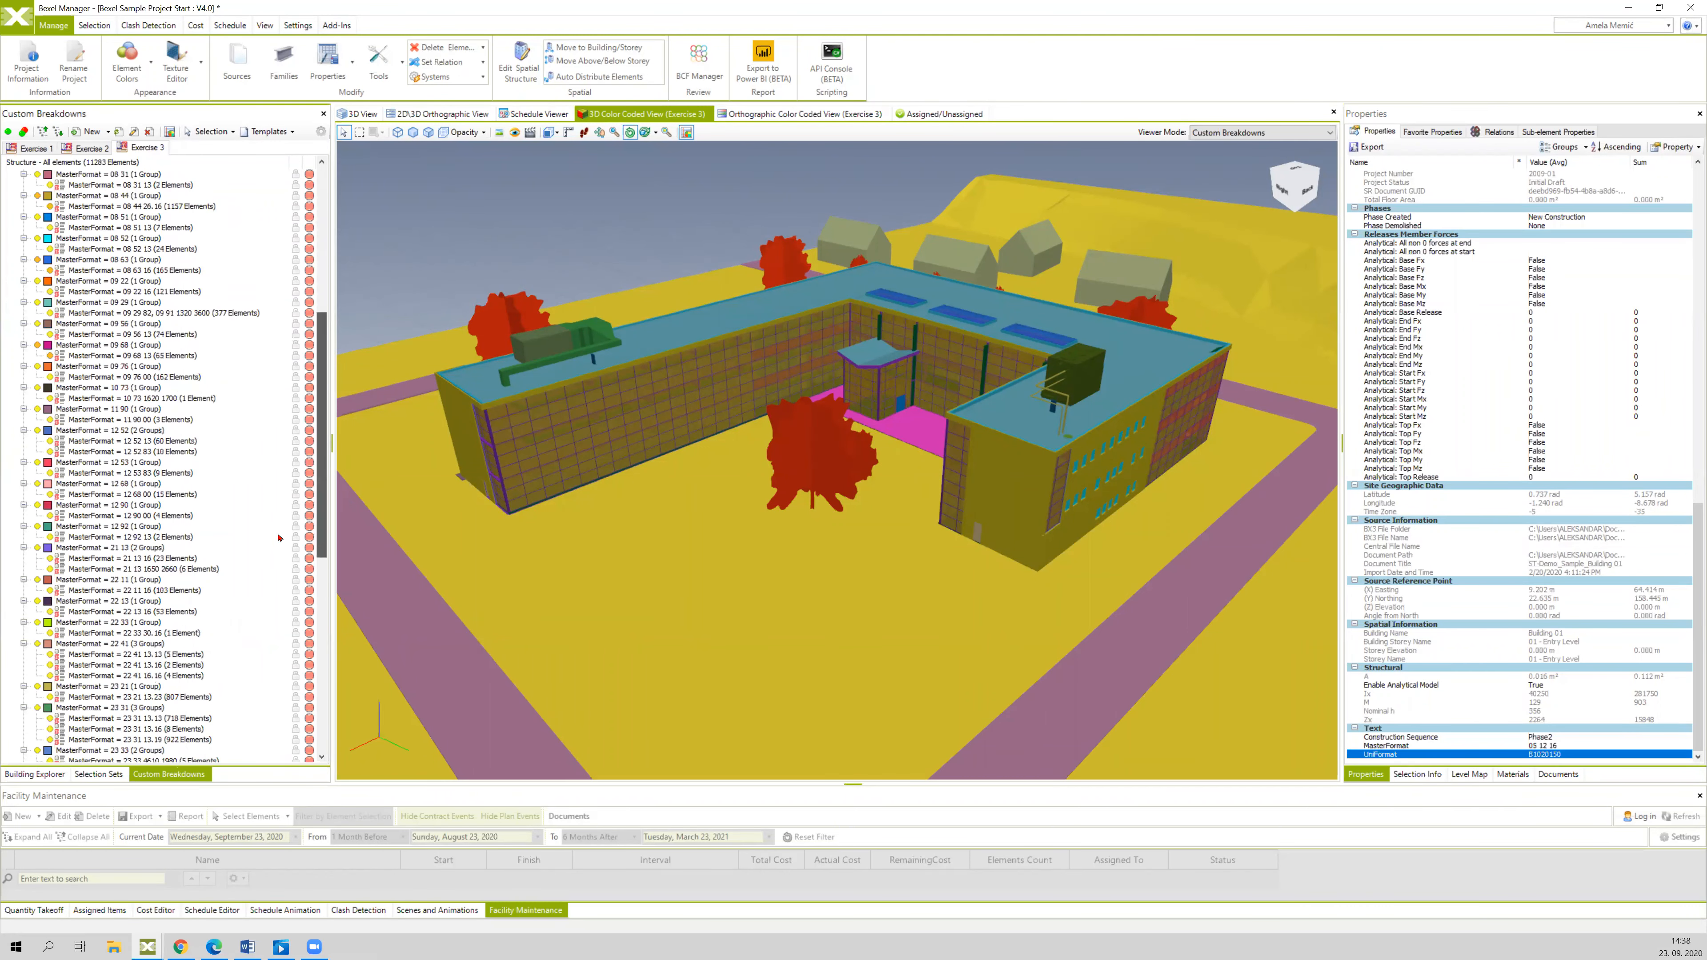
scroll(276, 339, "up", 10)
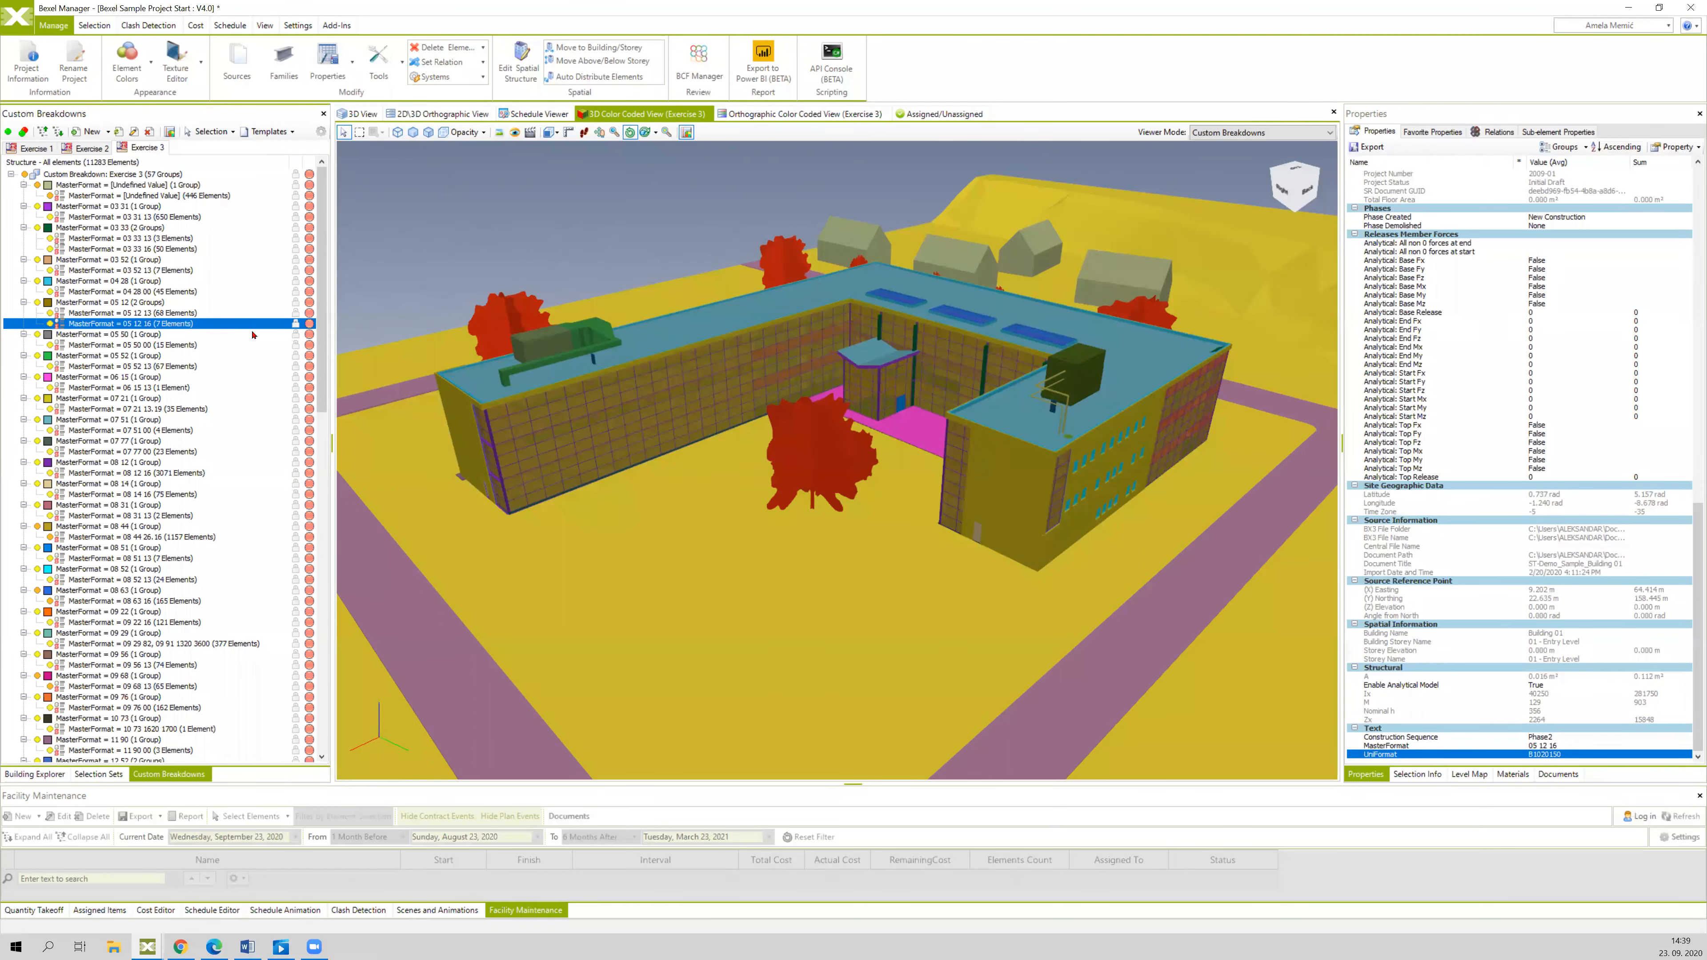
left_click_drag(320, 350, 465, 187)
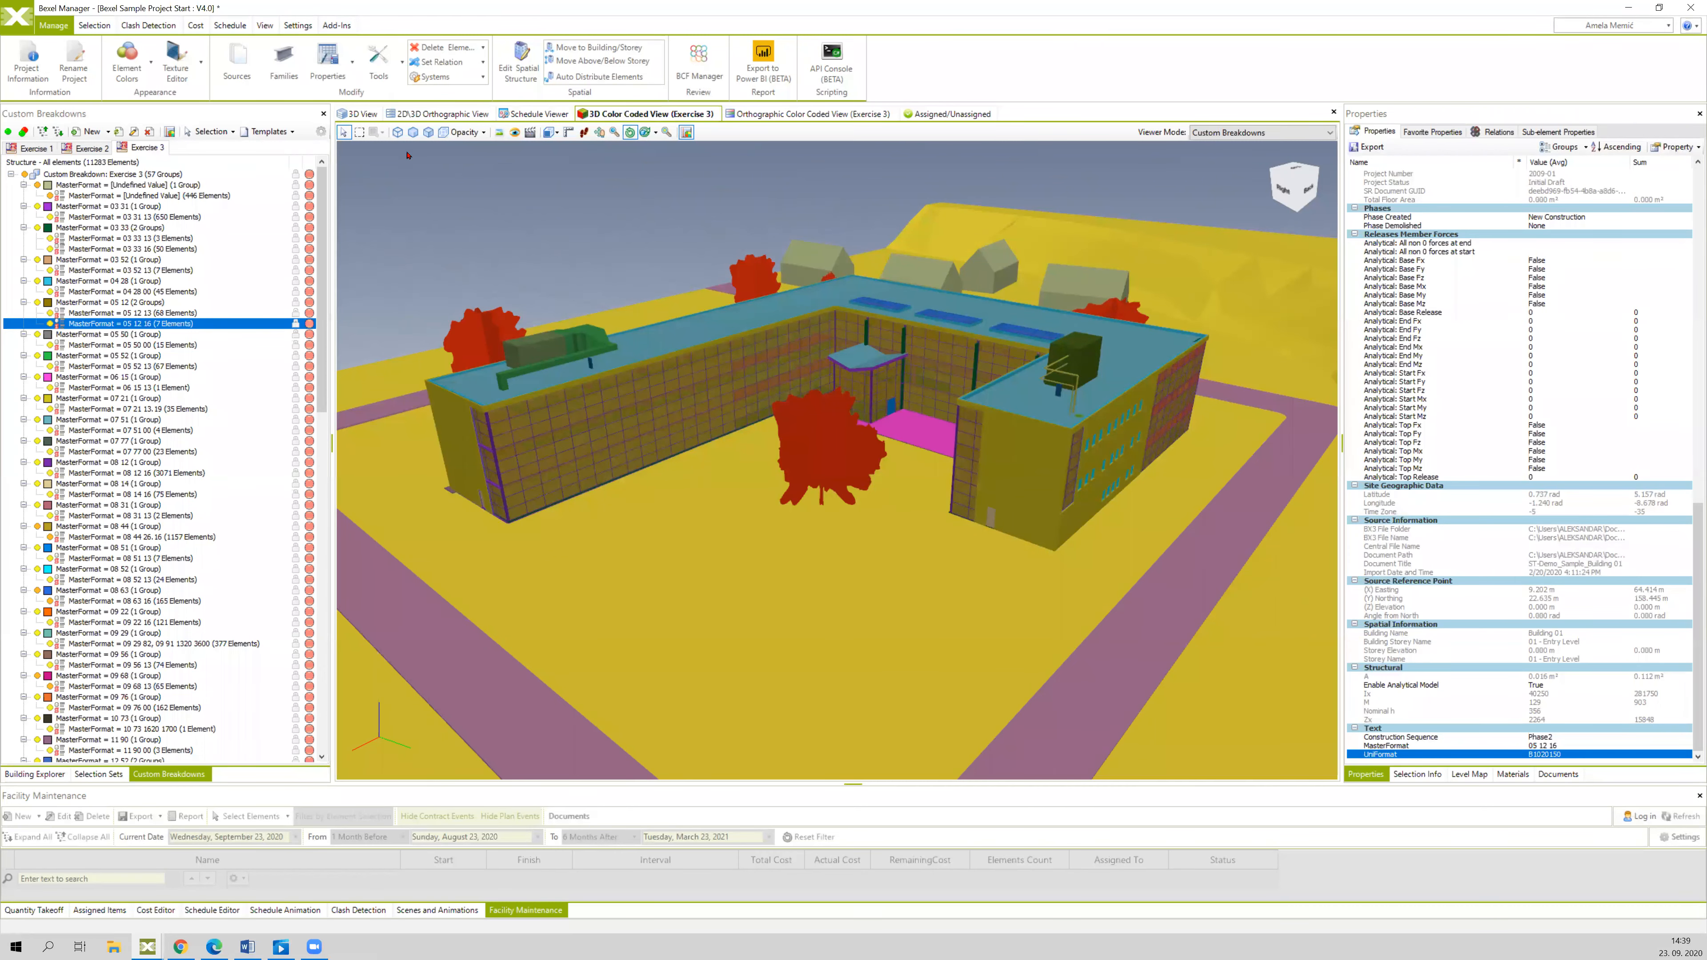
- Clear the selection in the regular 3D view and browse the project's element categories and families in the Building Explorer
left_click(359, 116)
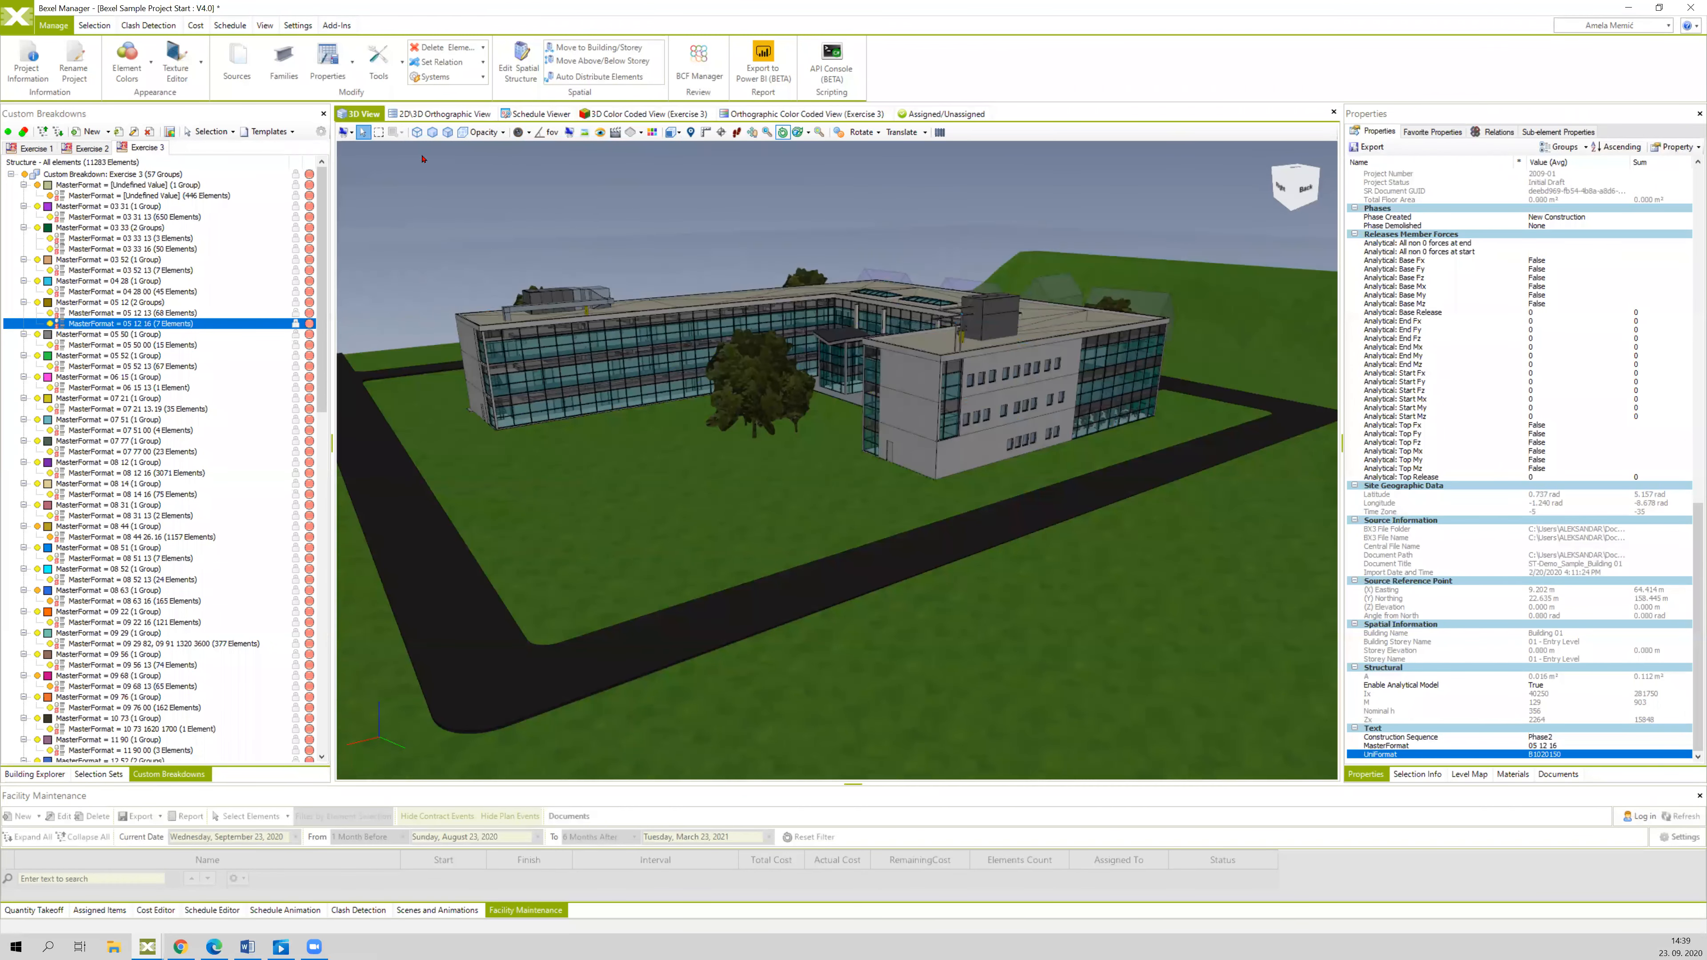
left_click(454, 187)
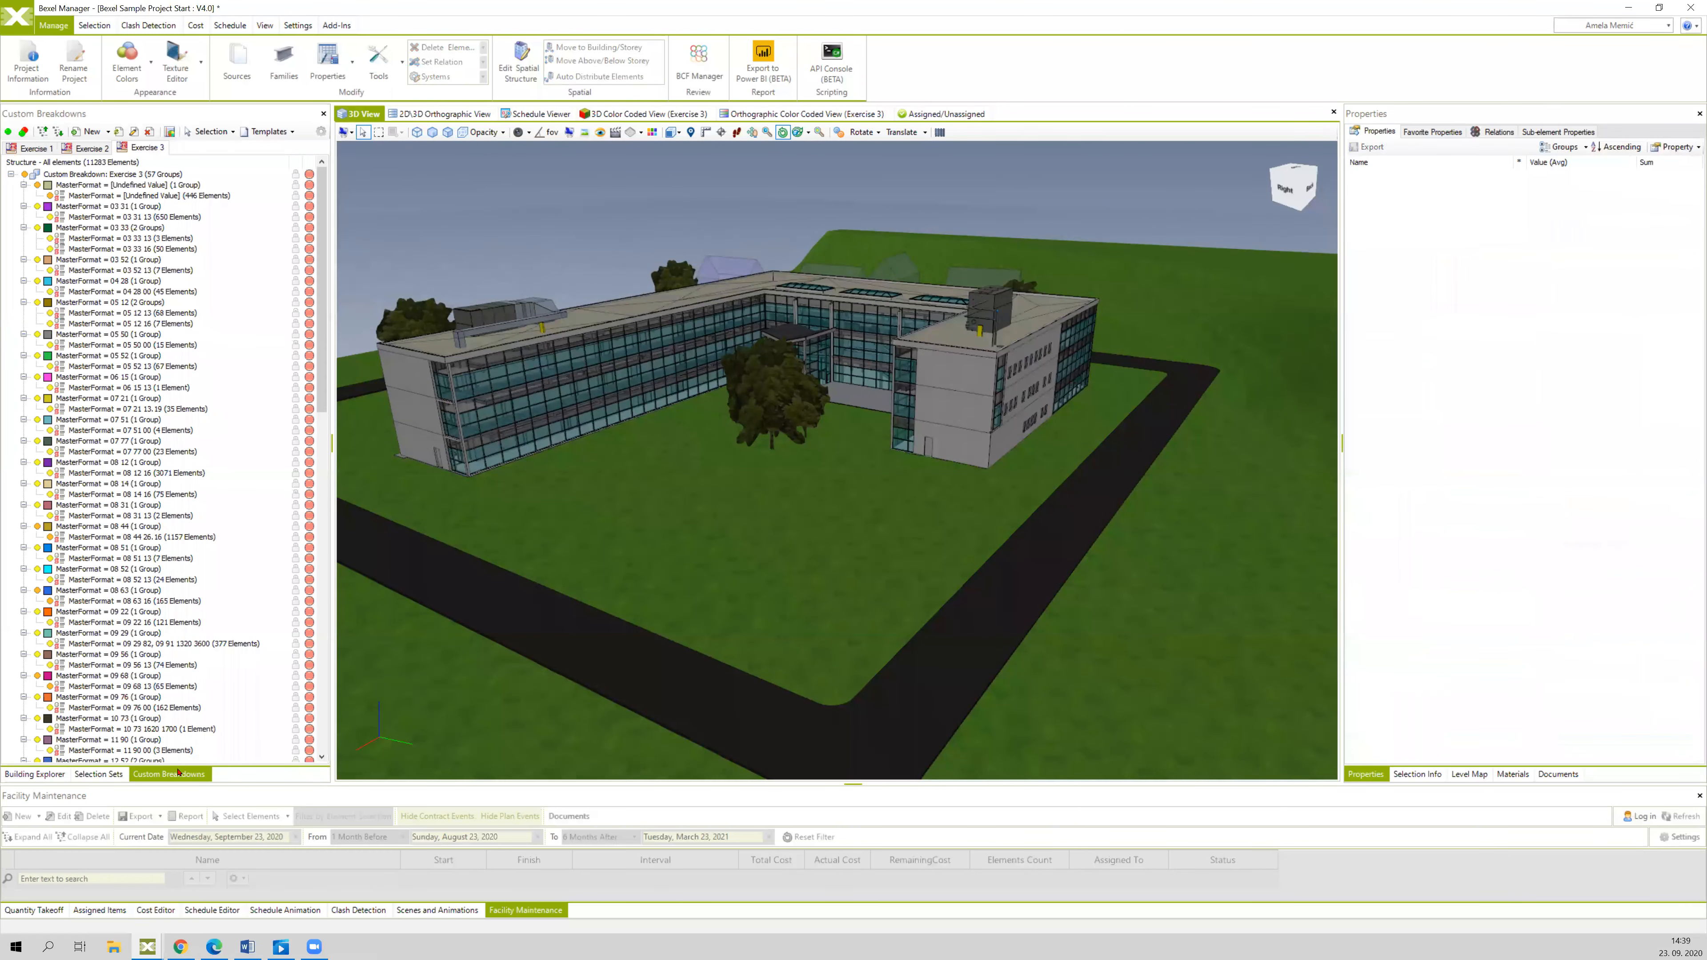
left_click(33, 775)
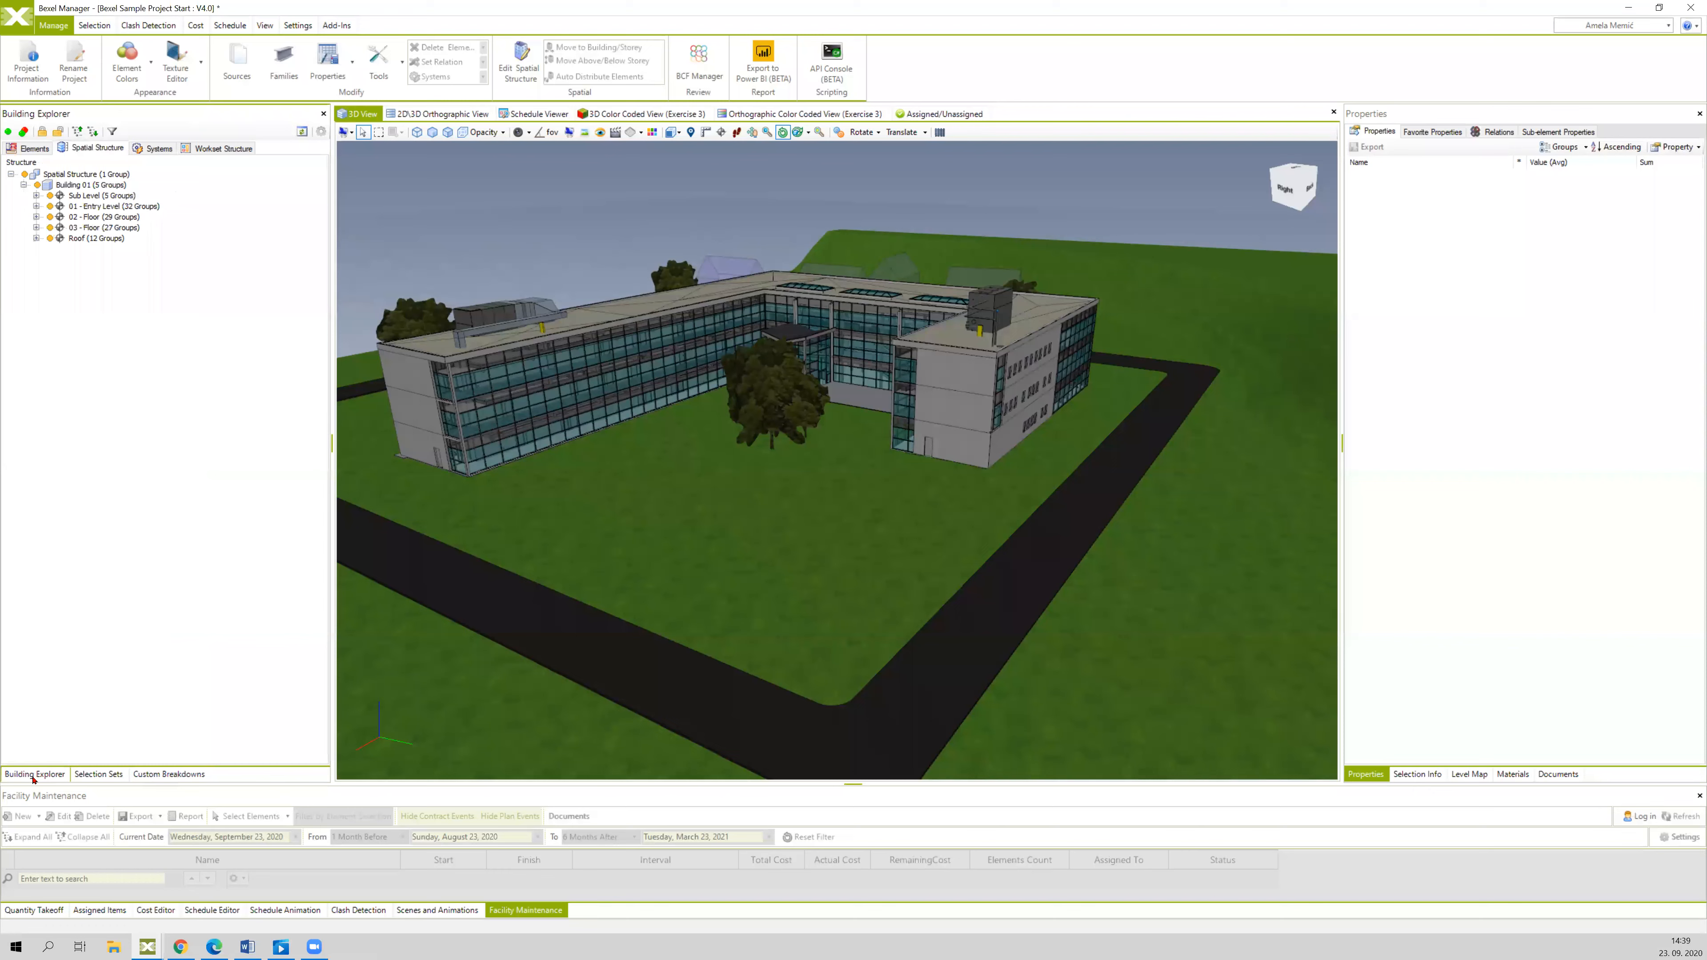
left_click(31, 148)
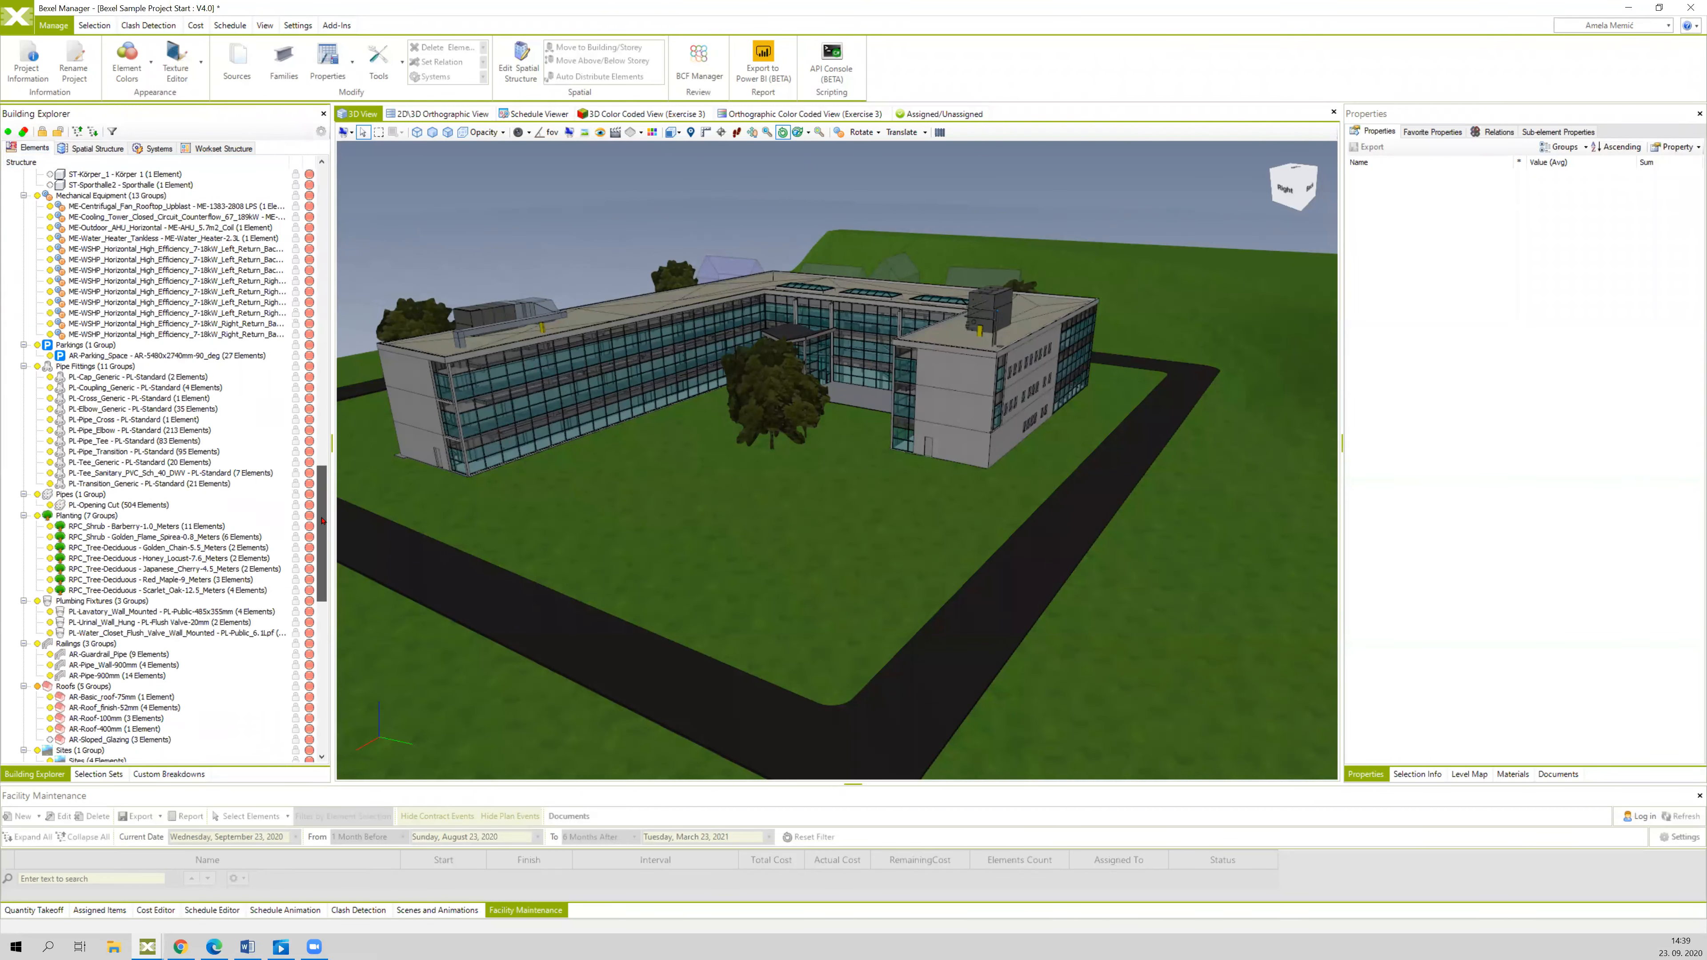
scroll(311, 568, "down", 2)
scroll(311, 568, "down", 15)
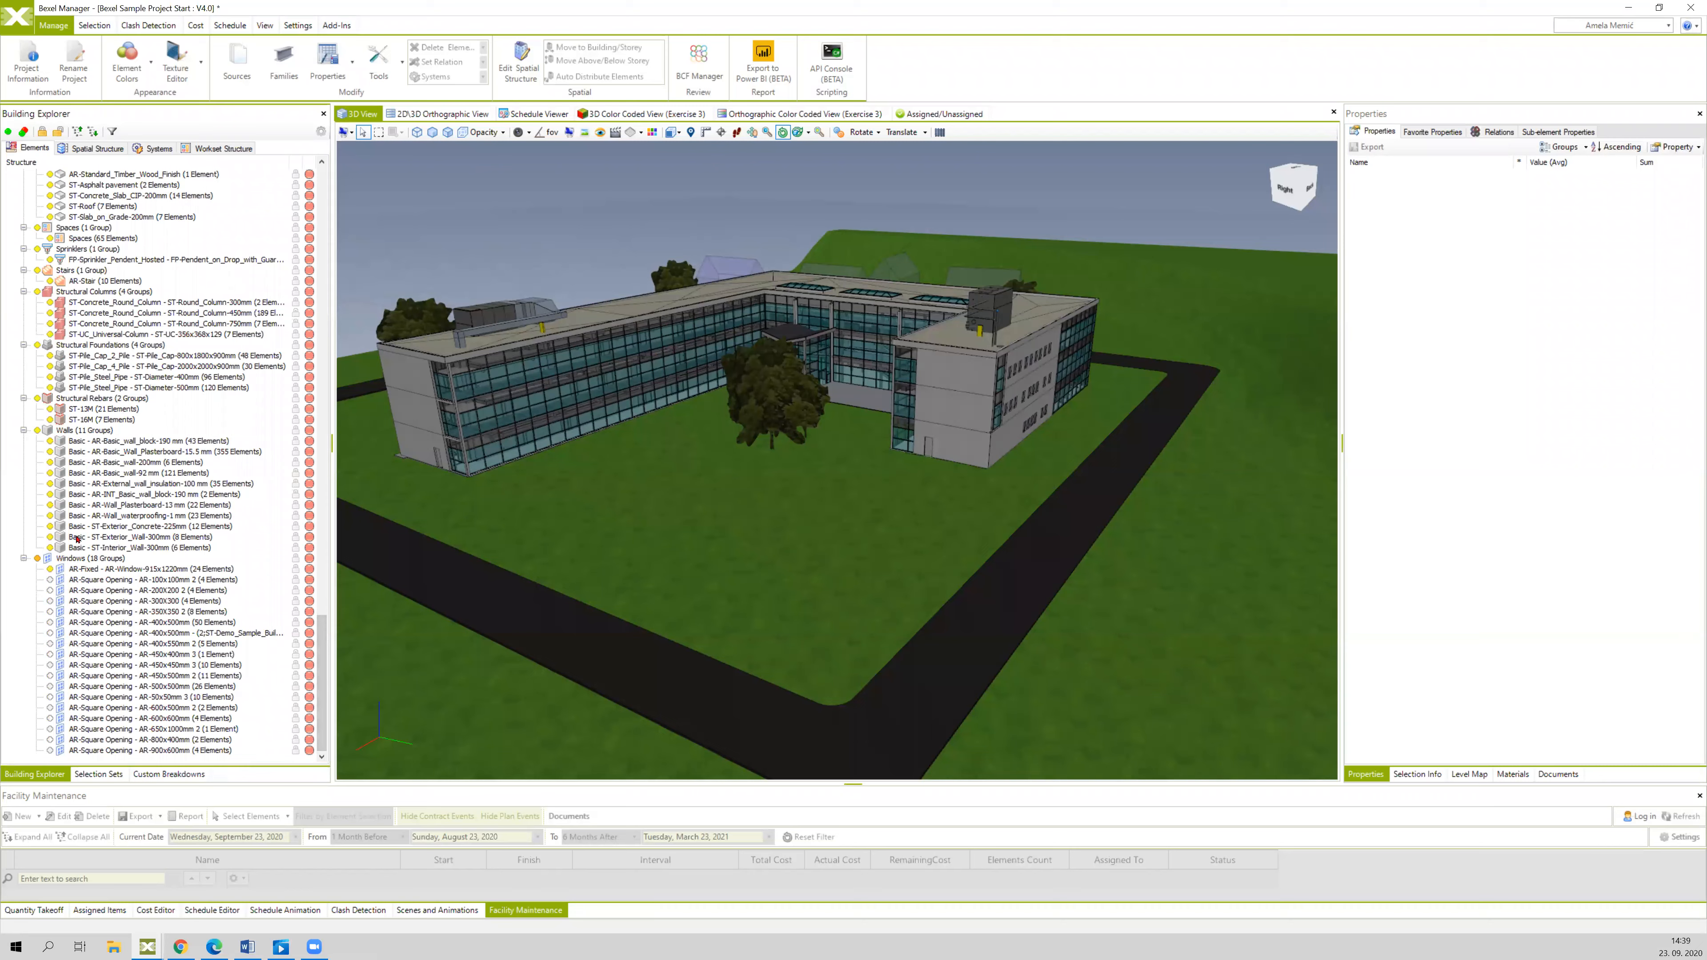
scroll(309, 637, "up", 20)
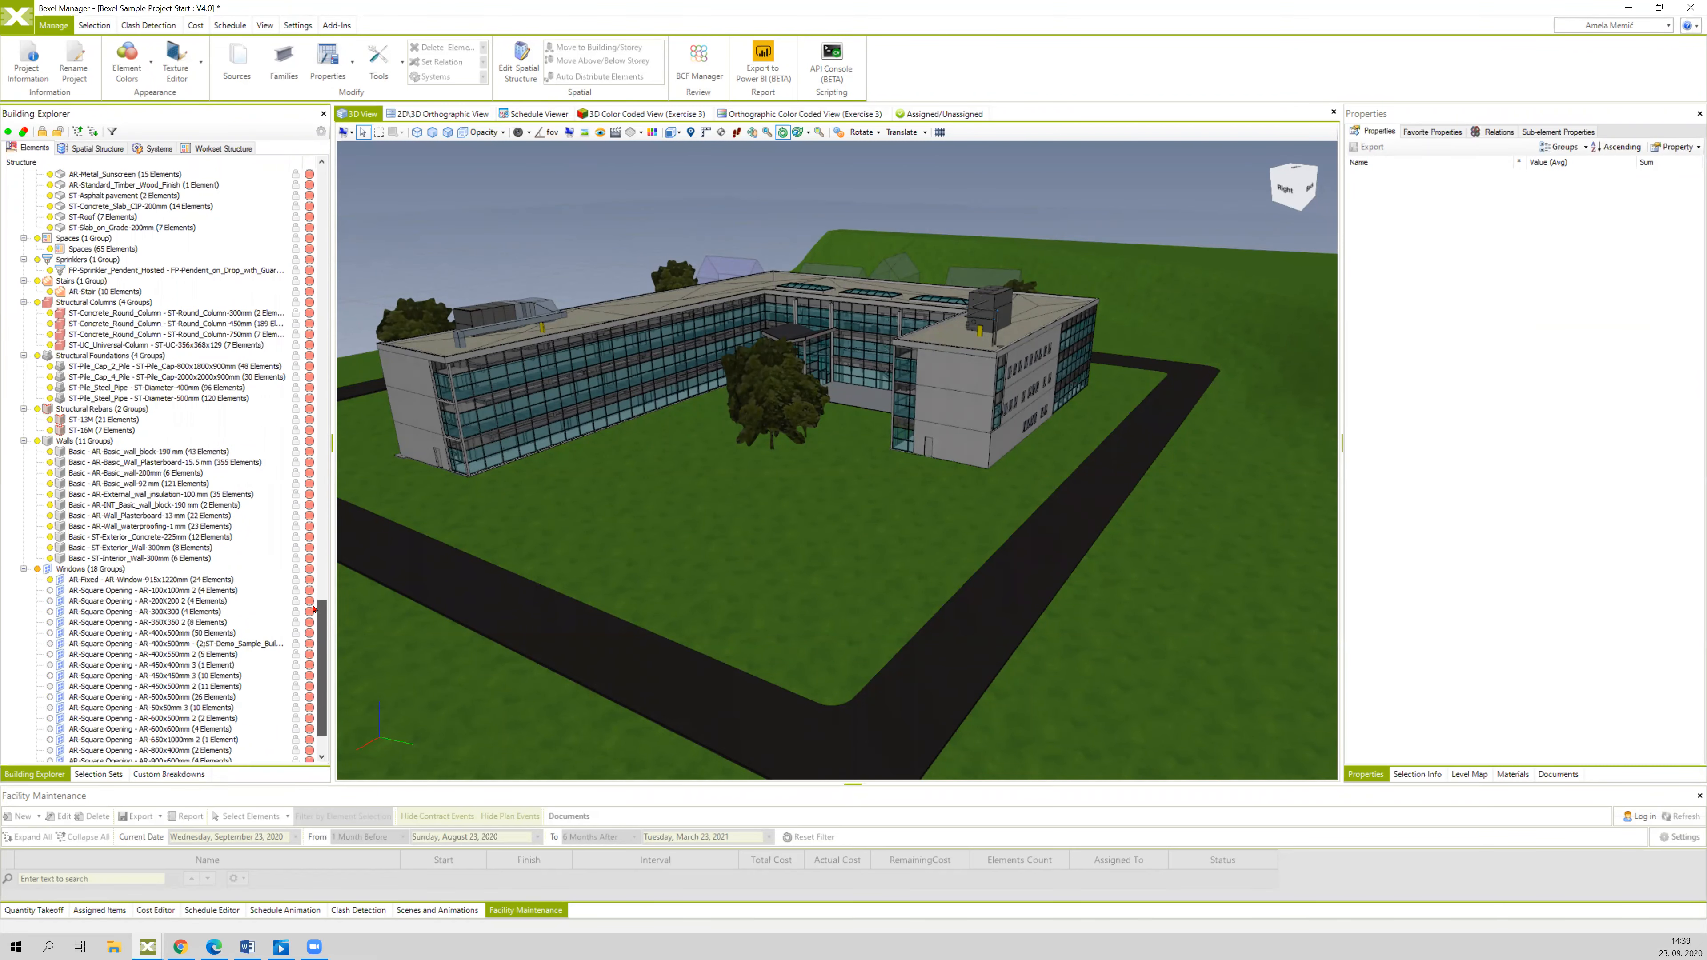
scroll(317, 401, "up", 20)
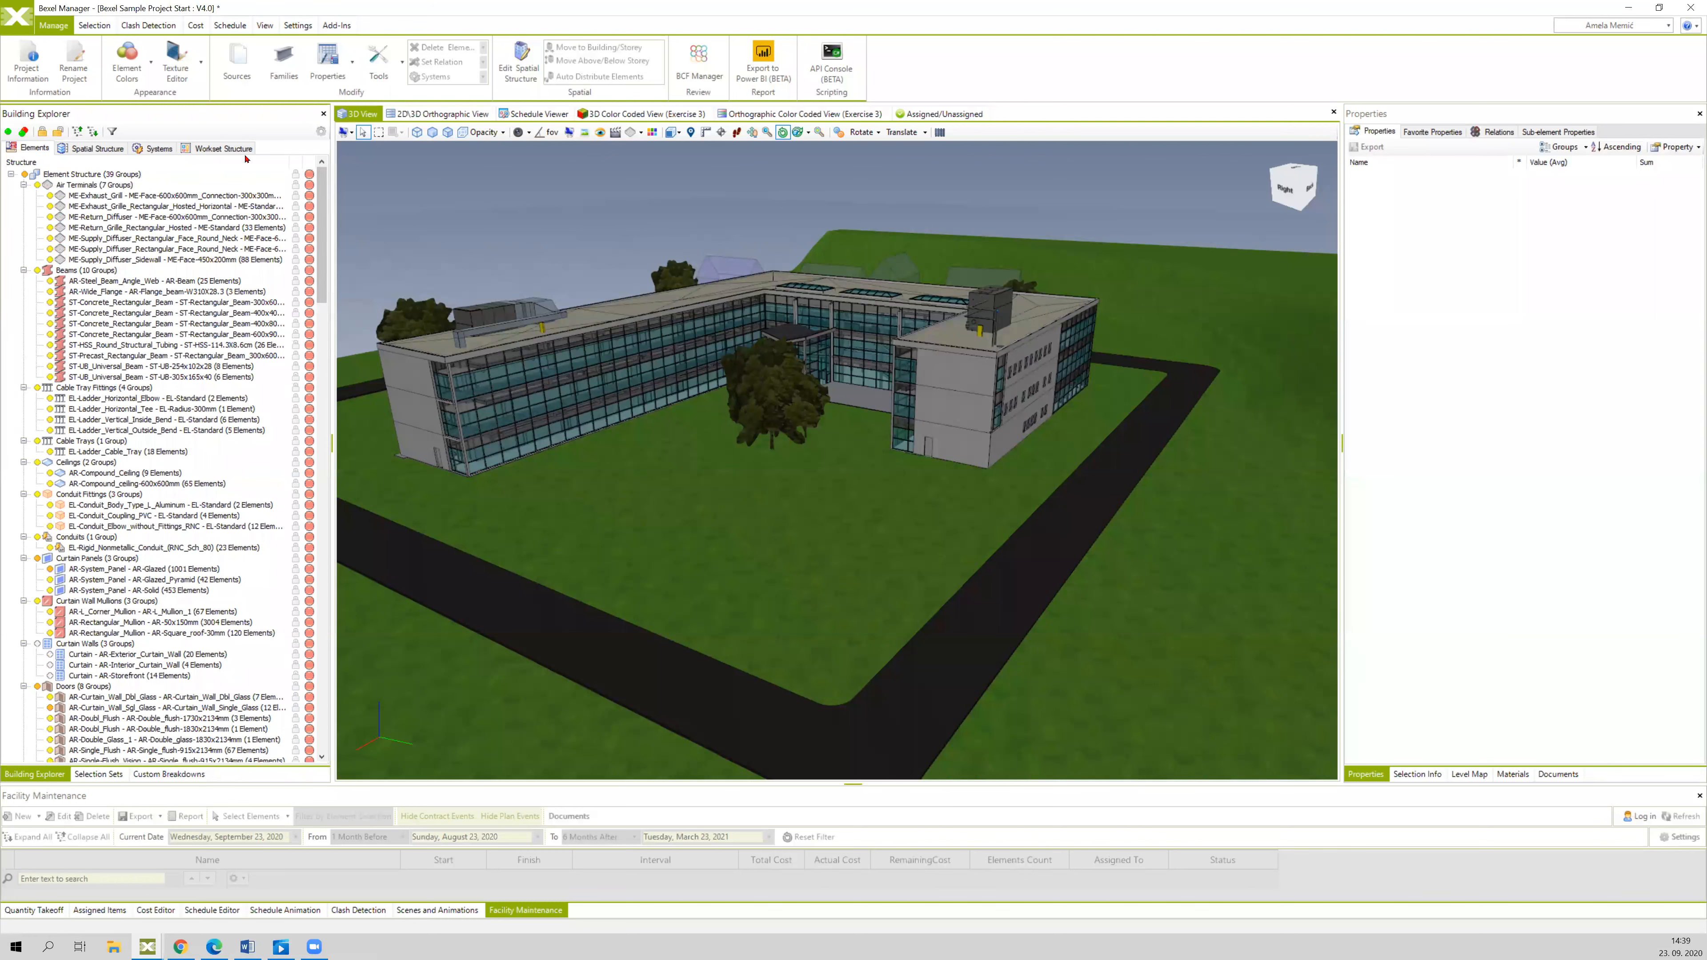
- Collapse the element structure to its categories, select all Walls elements, and isolate them in the 3D view
left_click(78, 132)
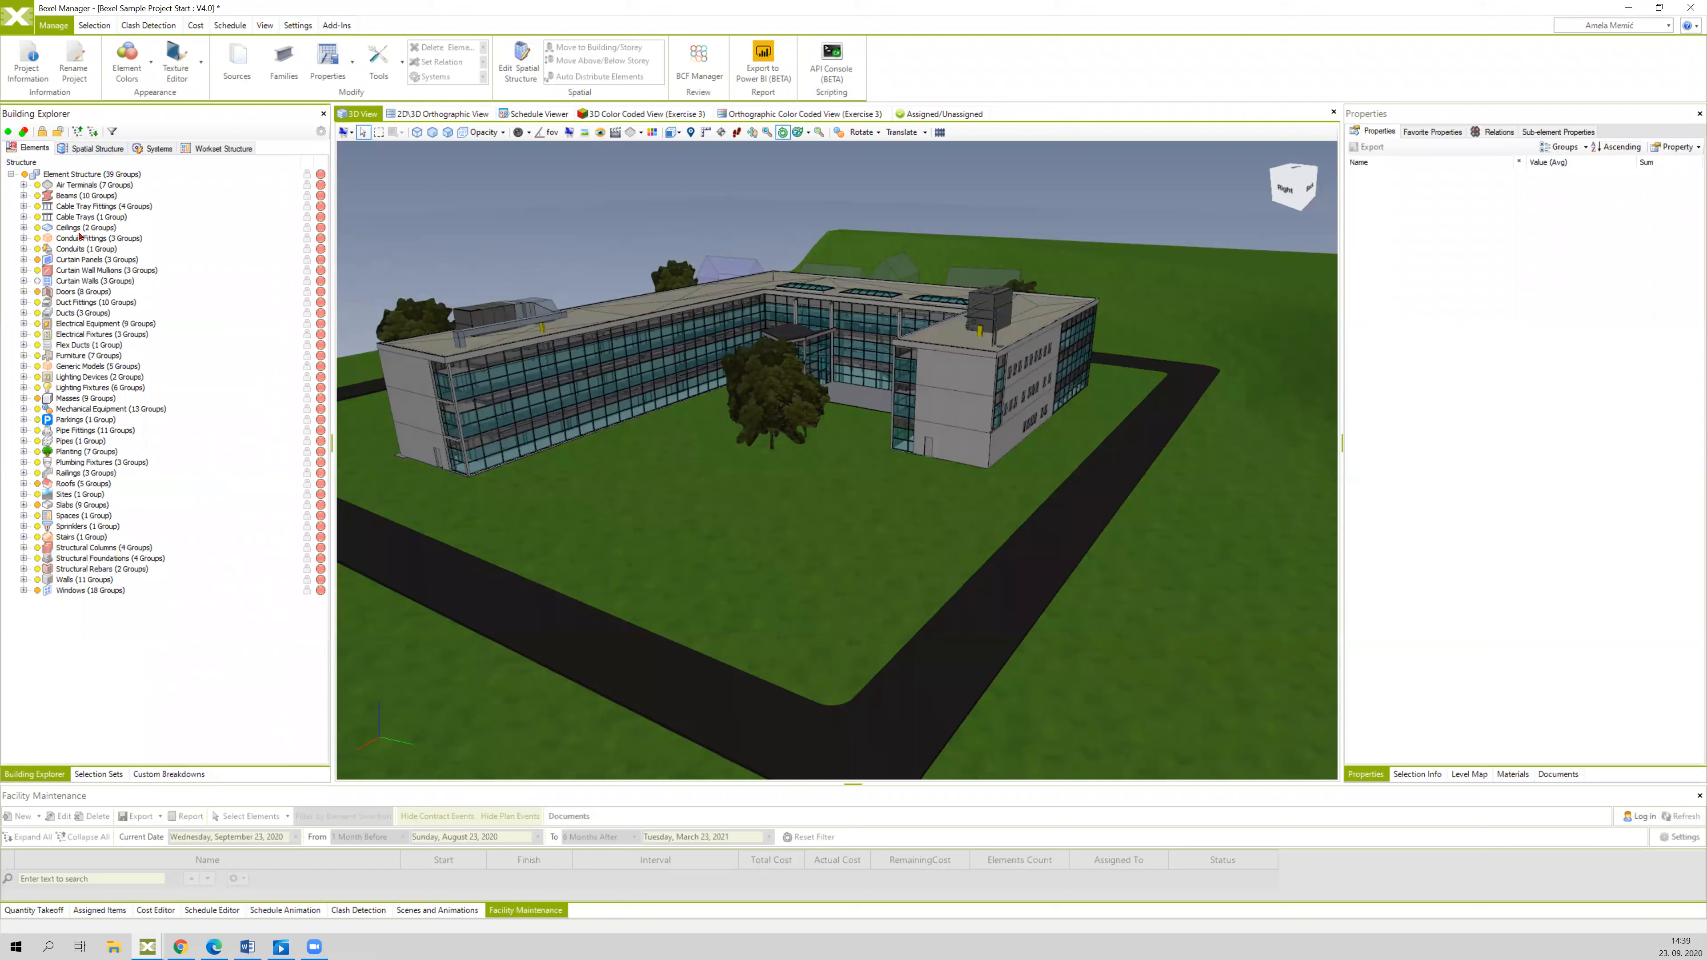
double_click(66, 579)
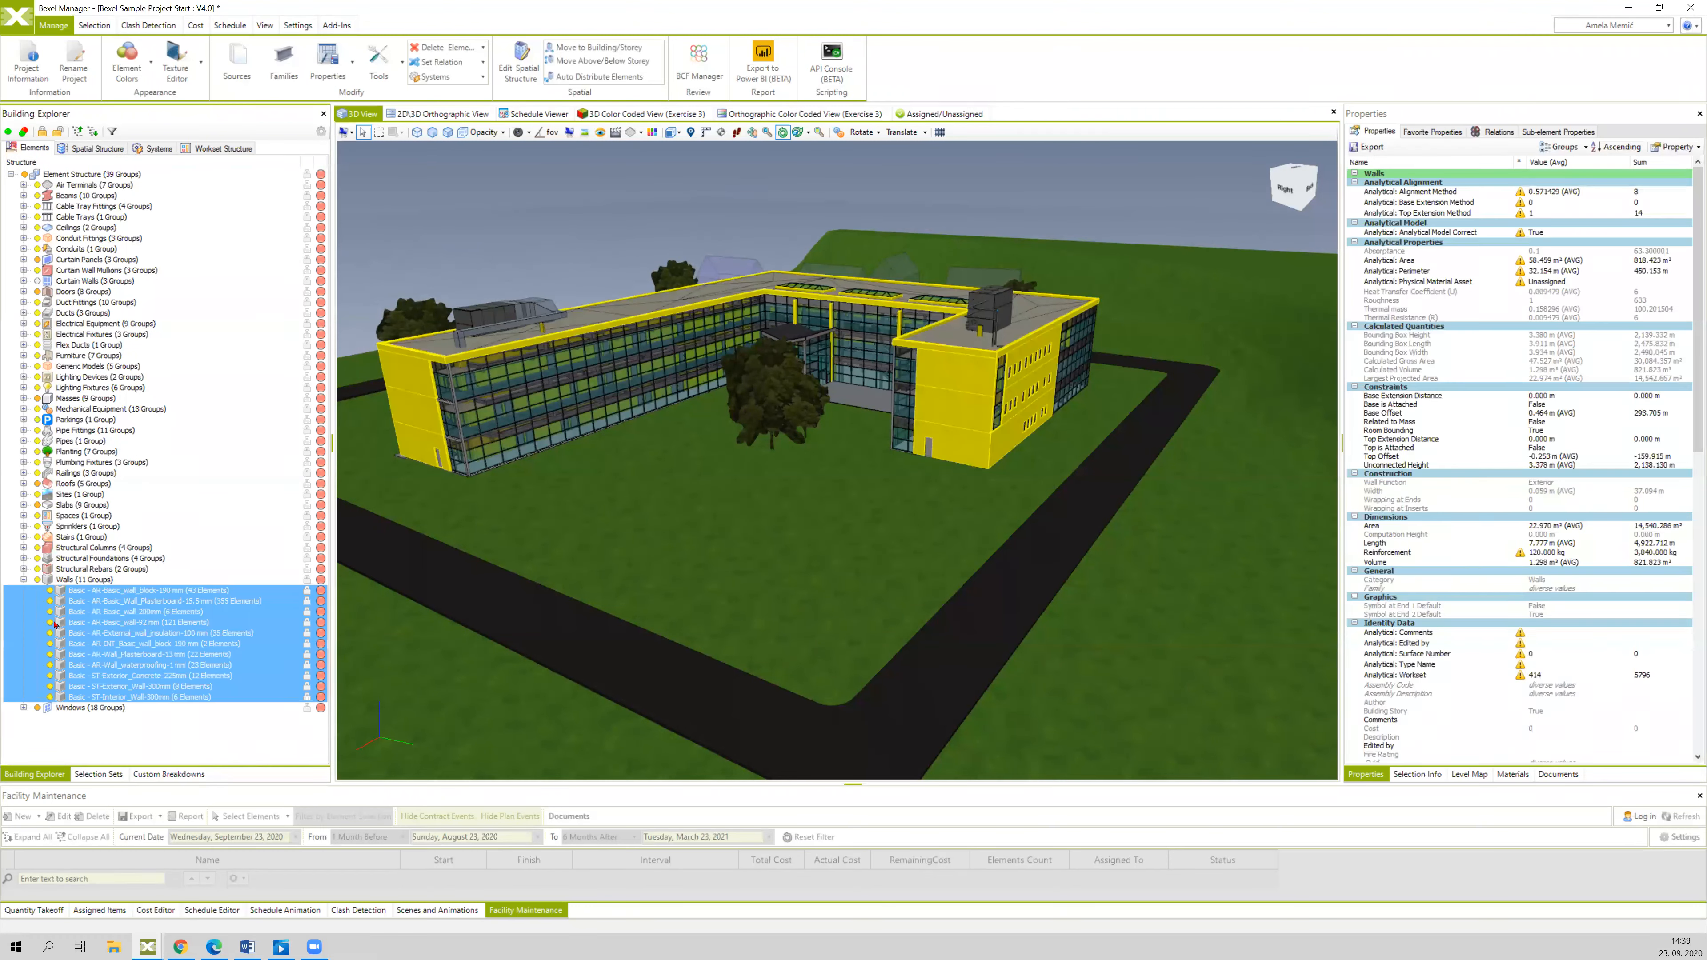
right_click_drag(591, 242, 643, 222)
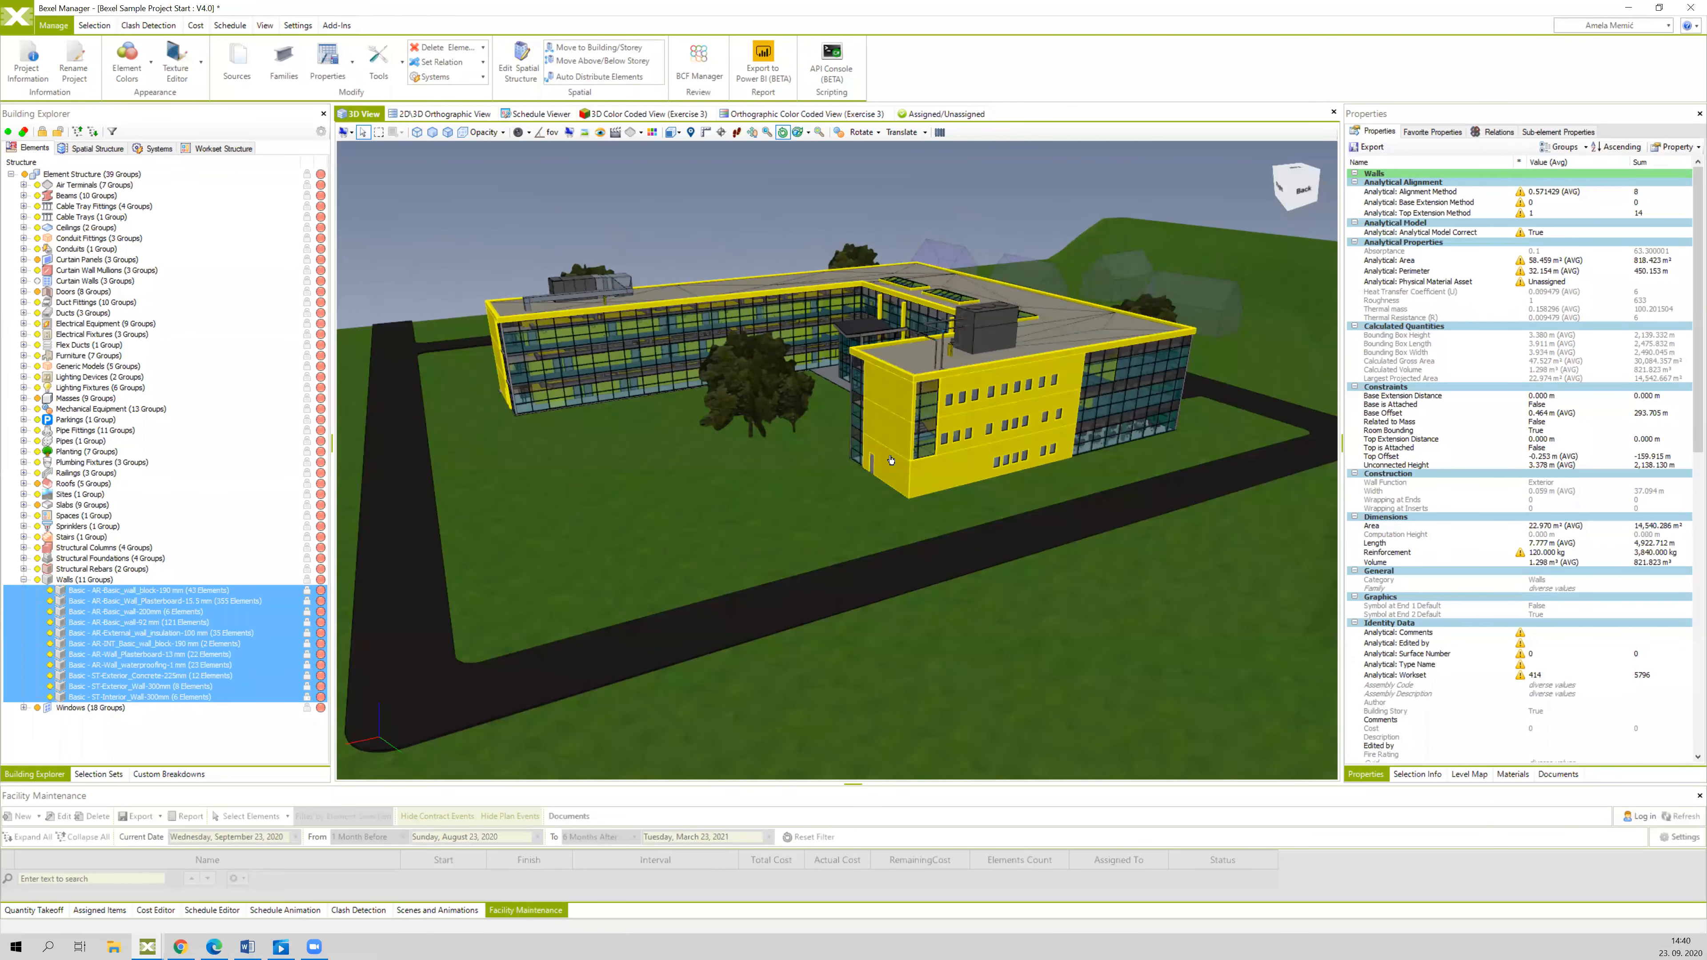
right_click(433, 184)
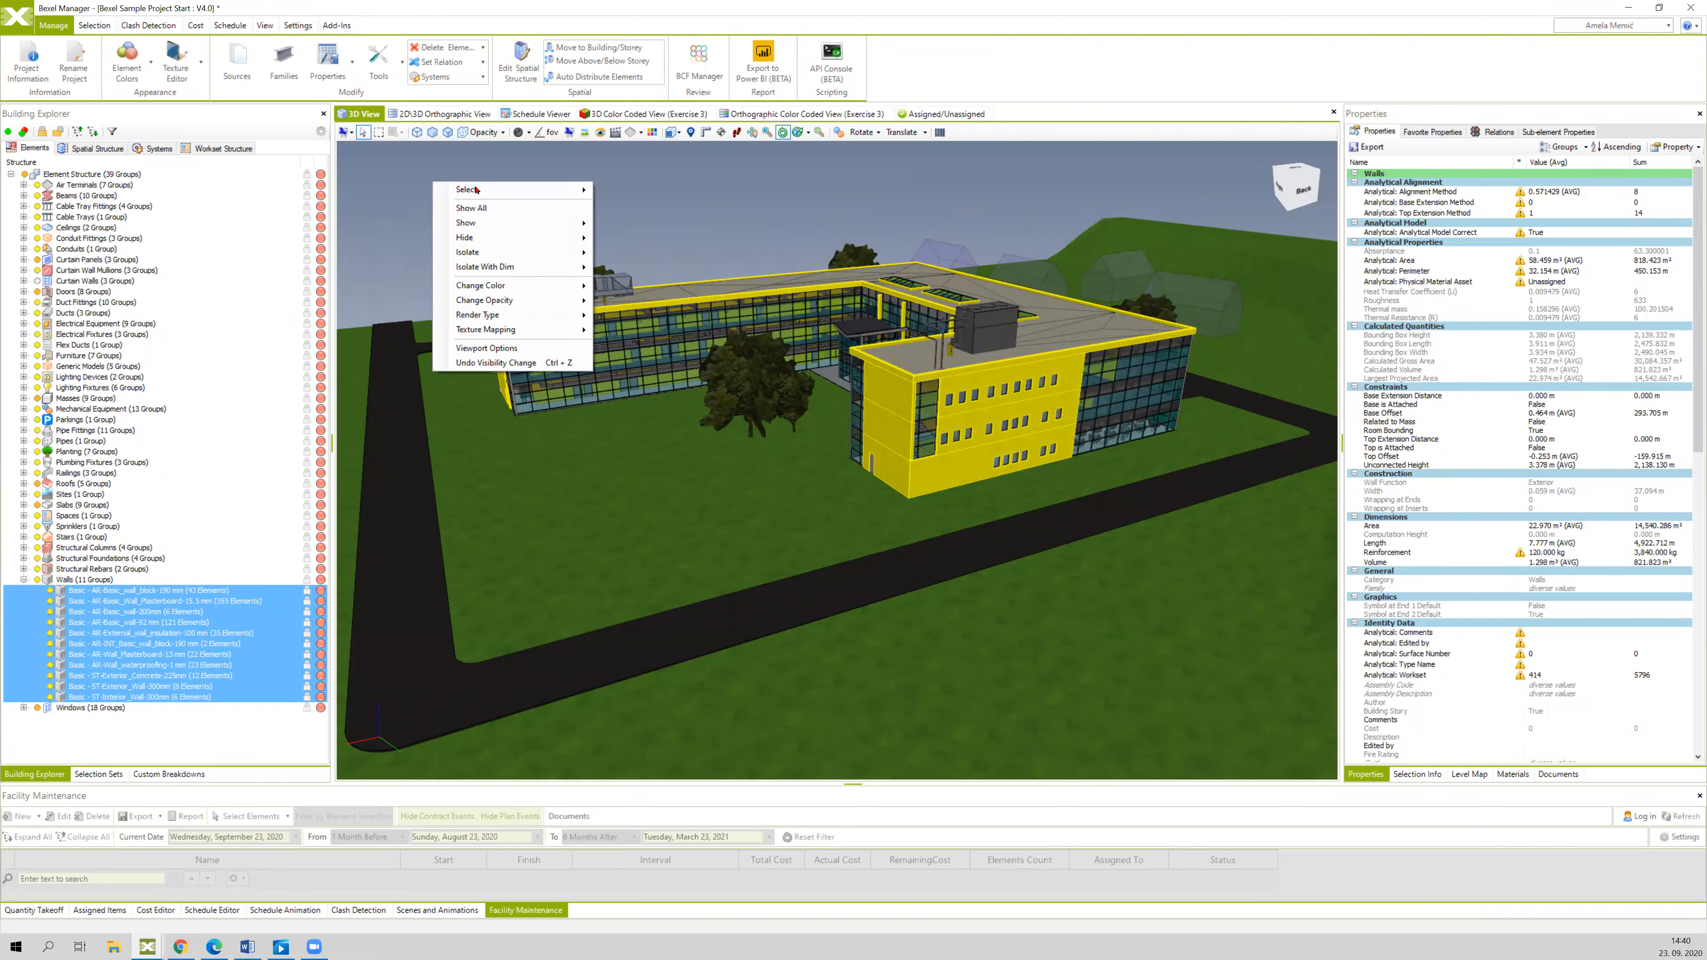
mouse_move(482, 252)
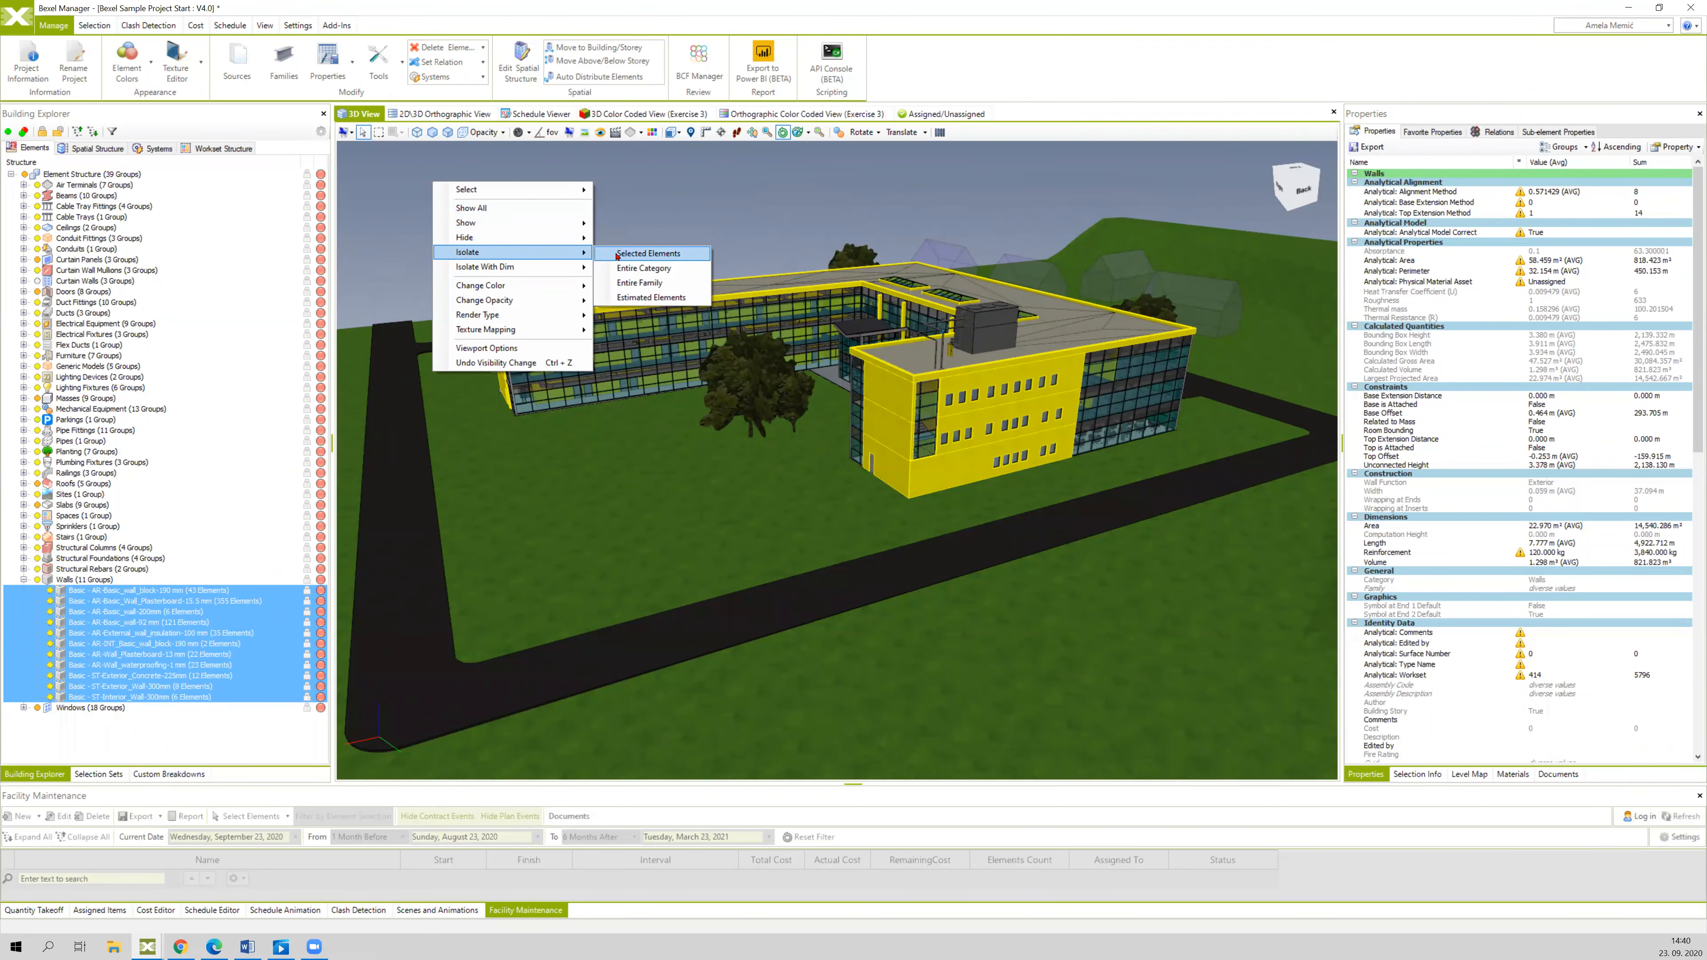
left_click(601, 253)
middle_click_drag(564, 220, 490, 217)
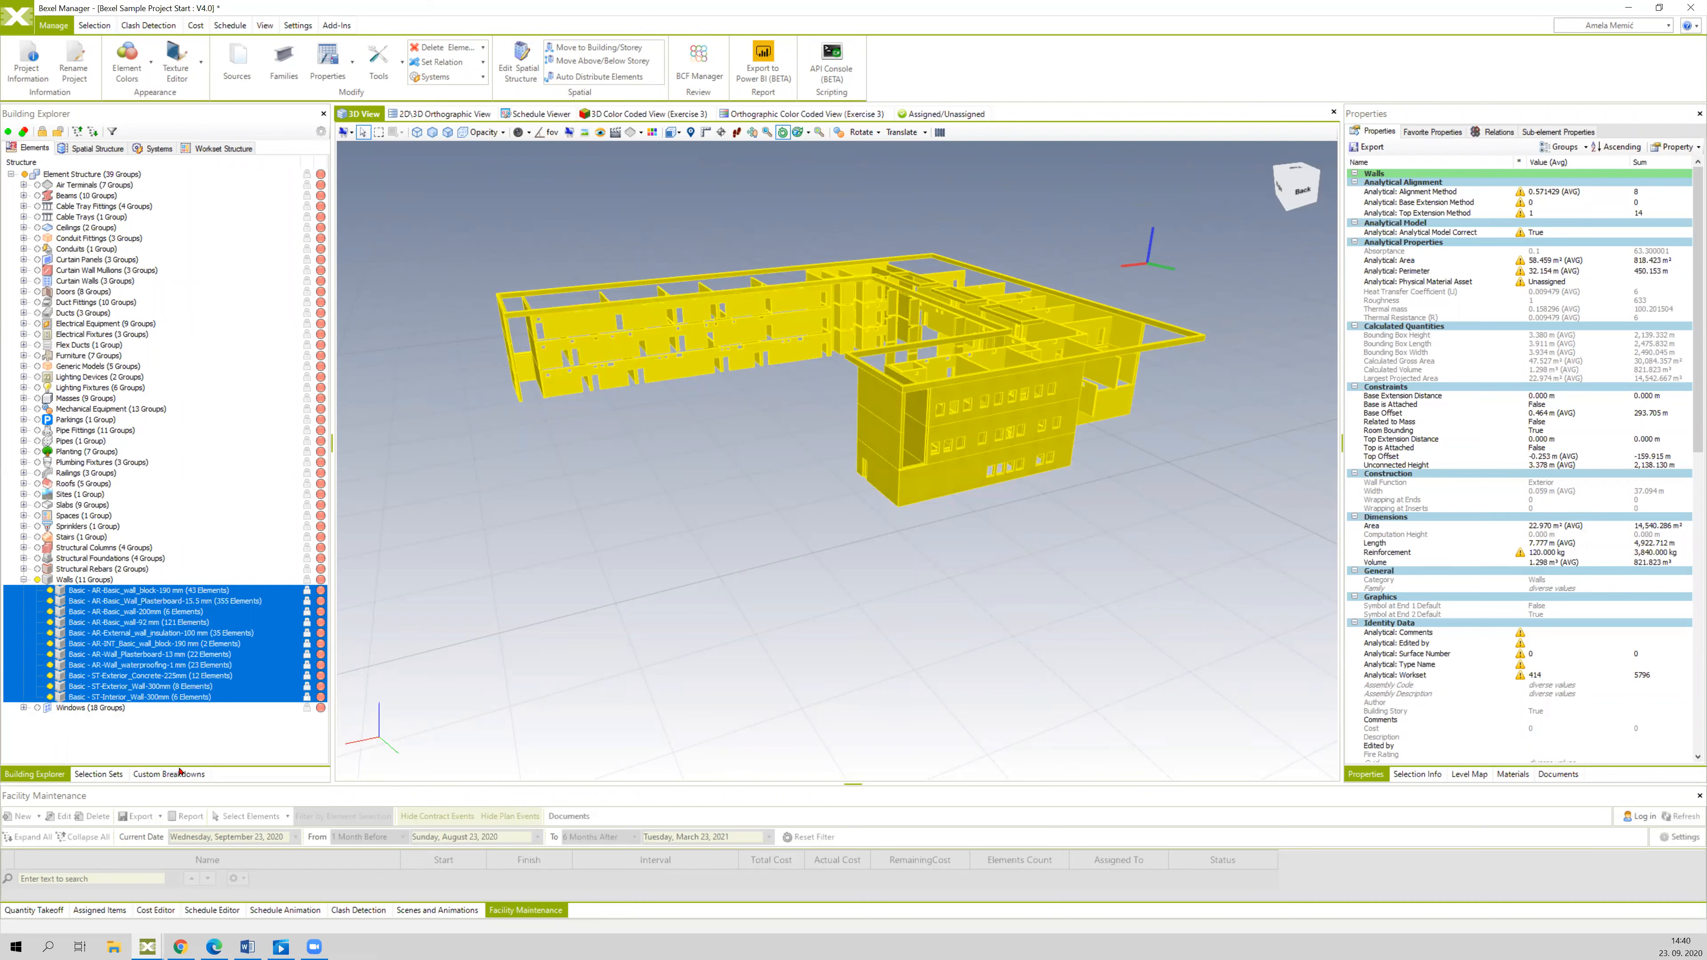
- Start a new custom breakdown from the selected wall elements and name it Exercise 4
left_click(169, 774)
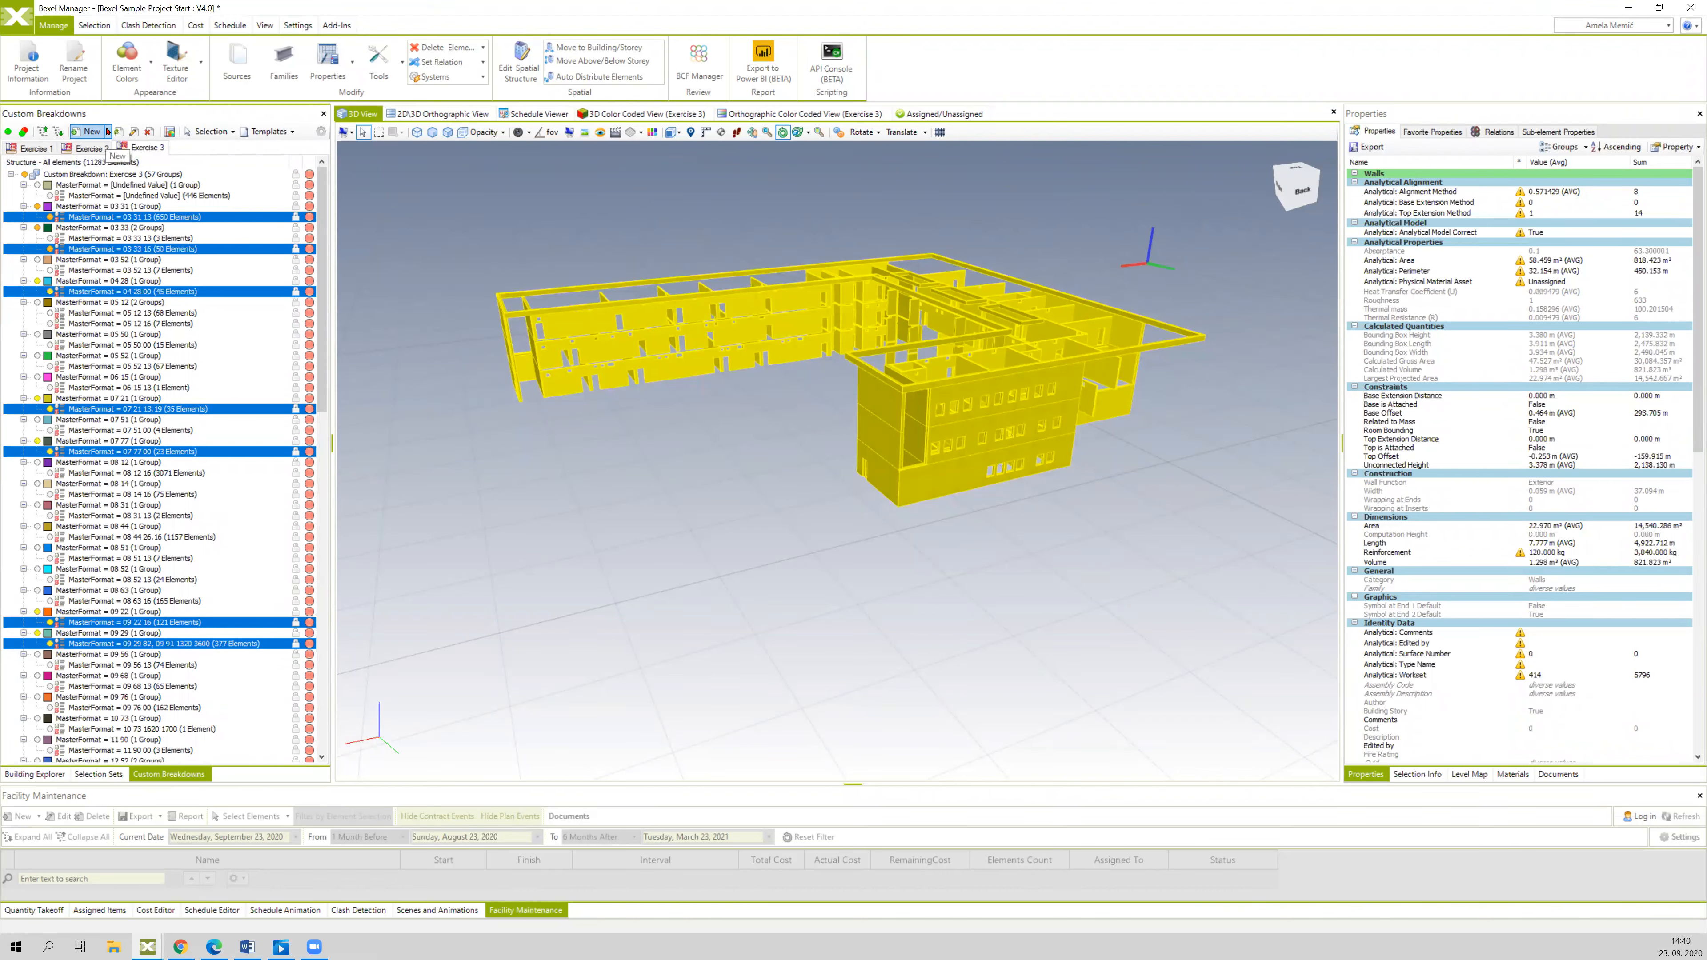
left_click(106, 131)
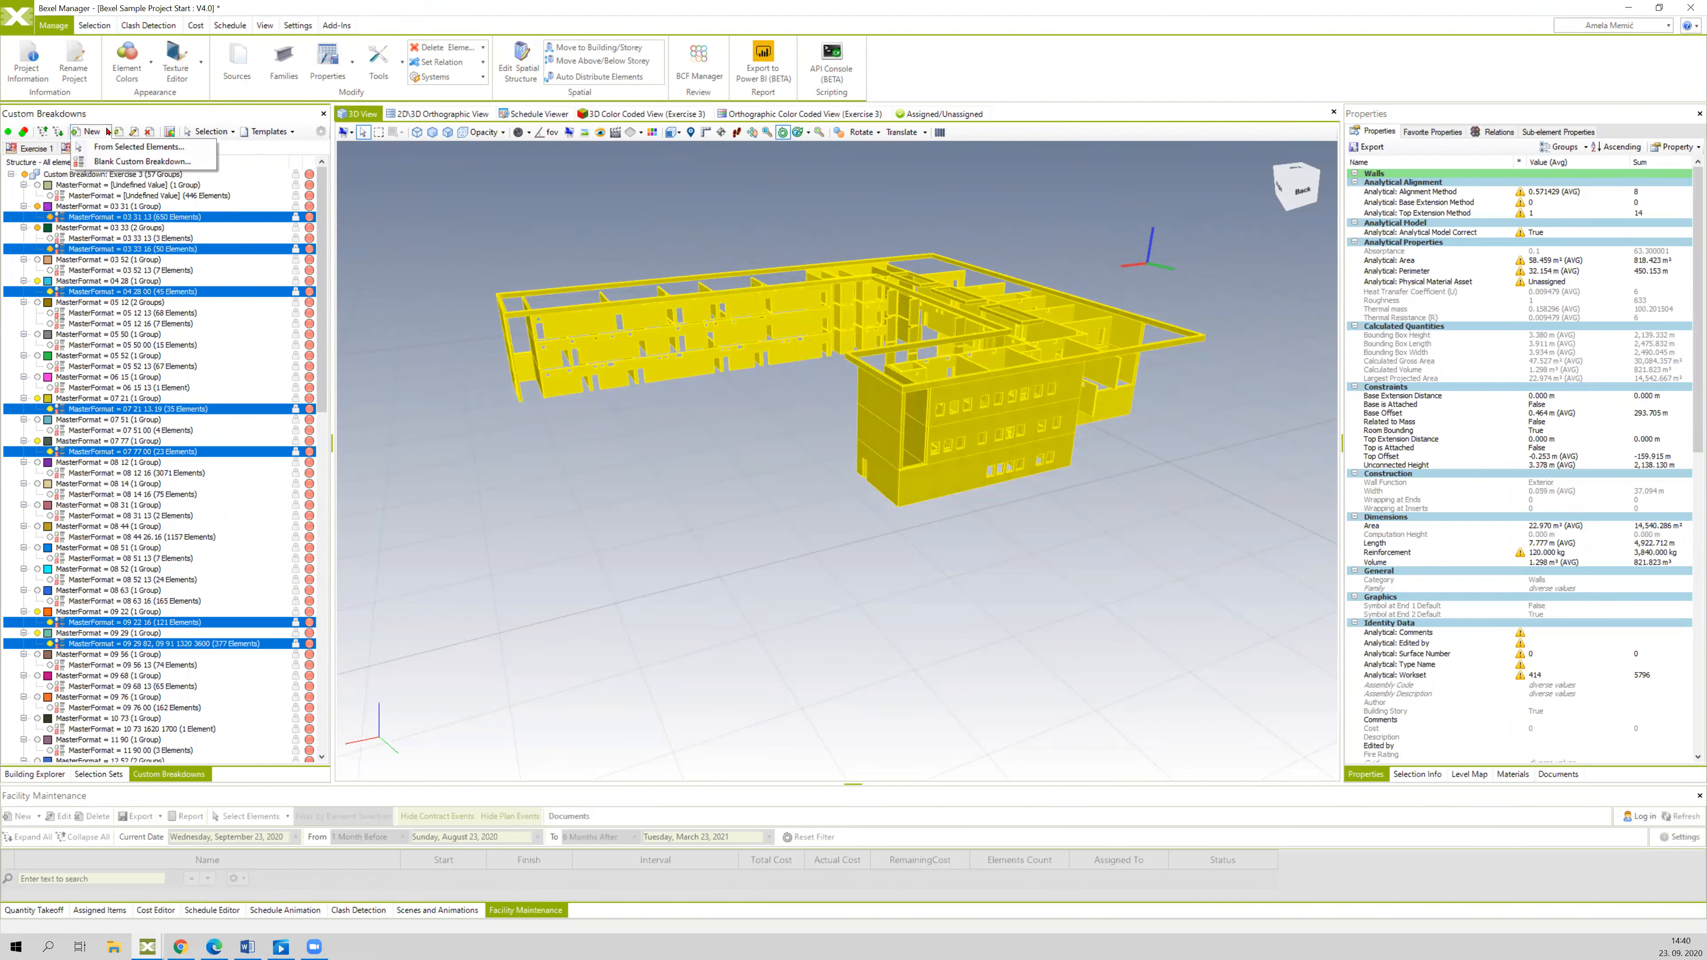
left_click(192, 147)
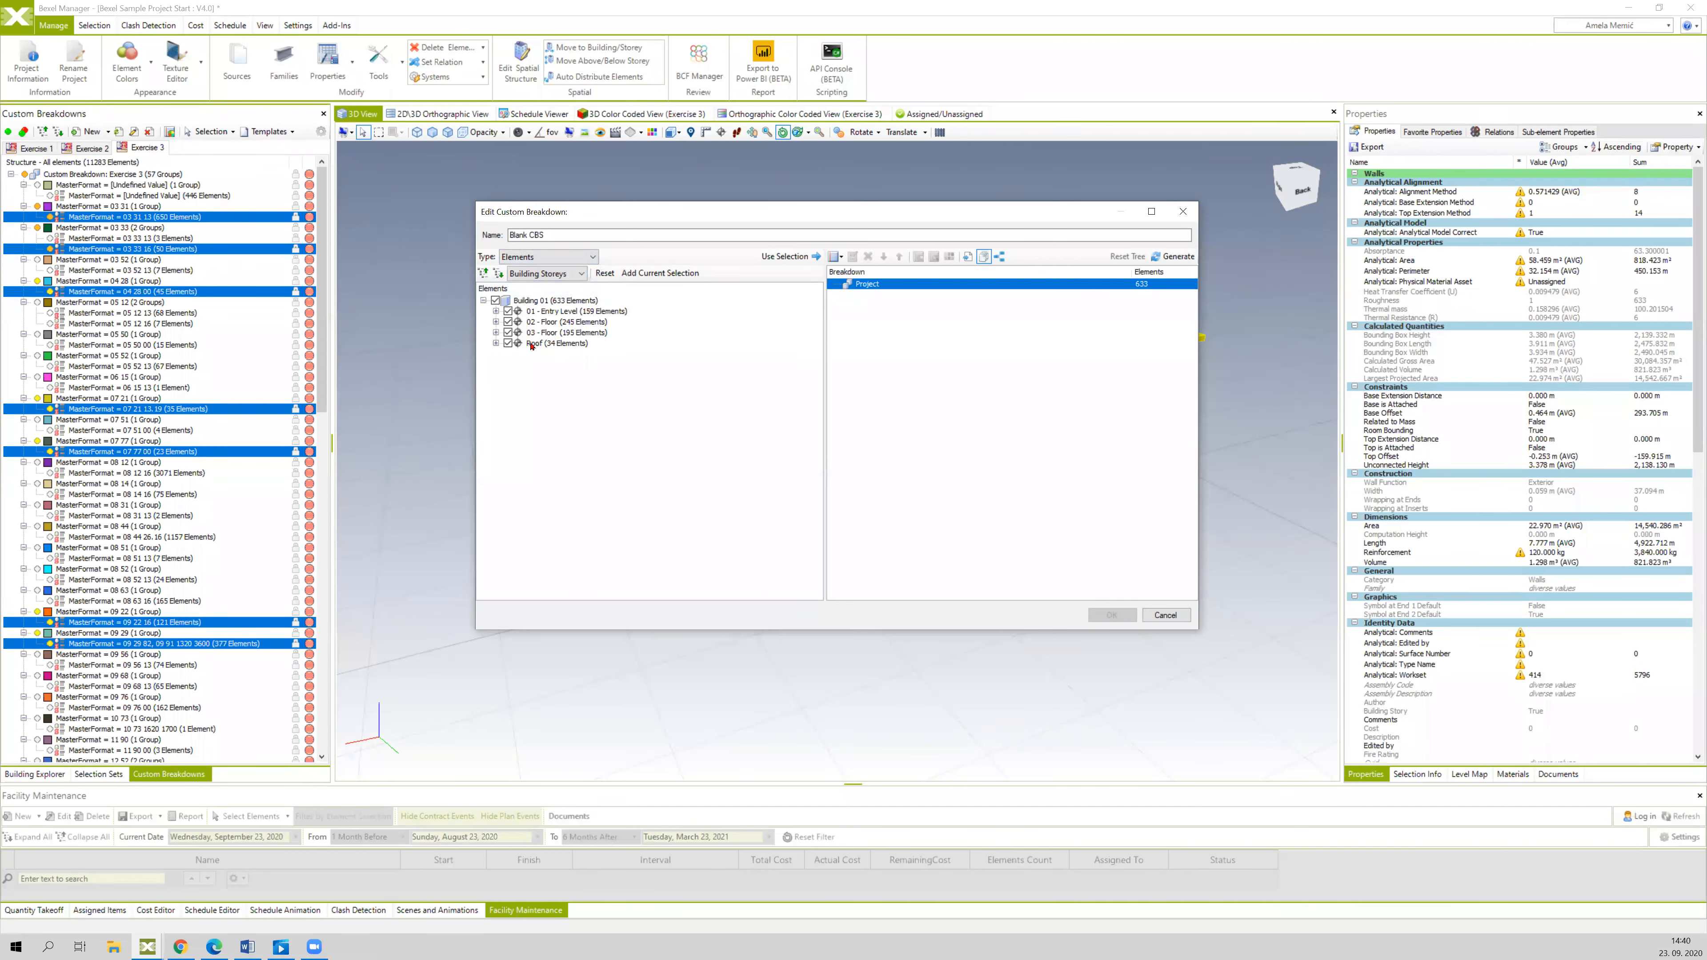
left_click_drag(549, 235, 509, 235)
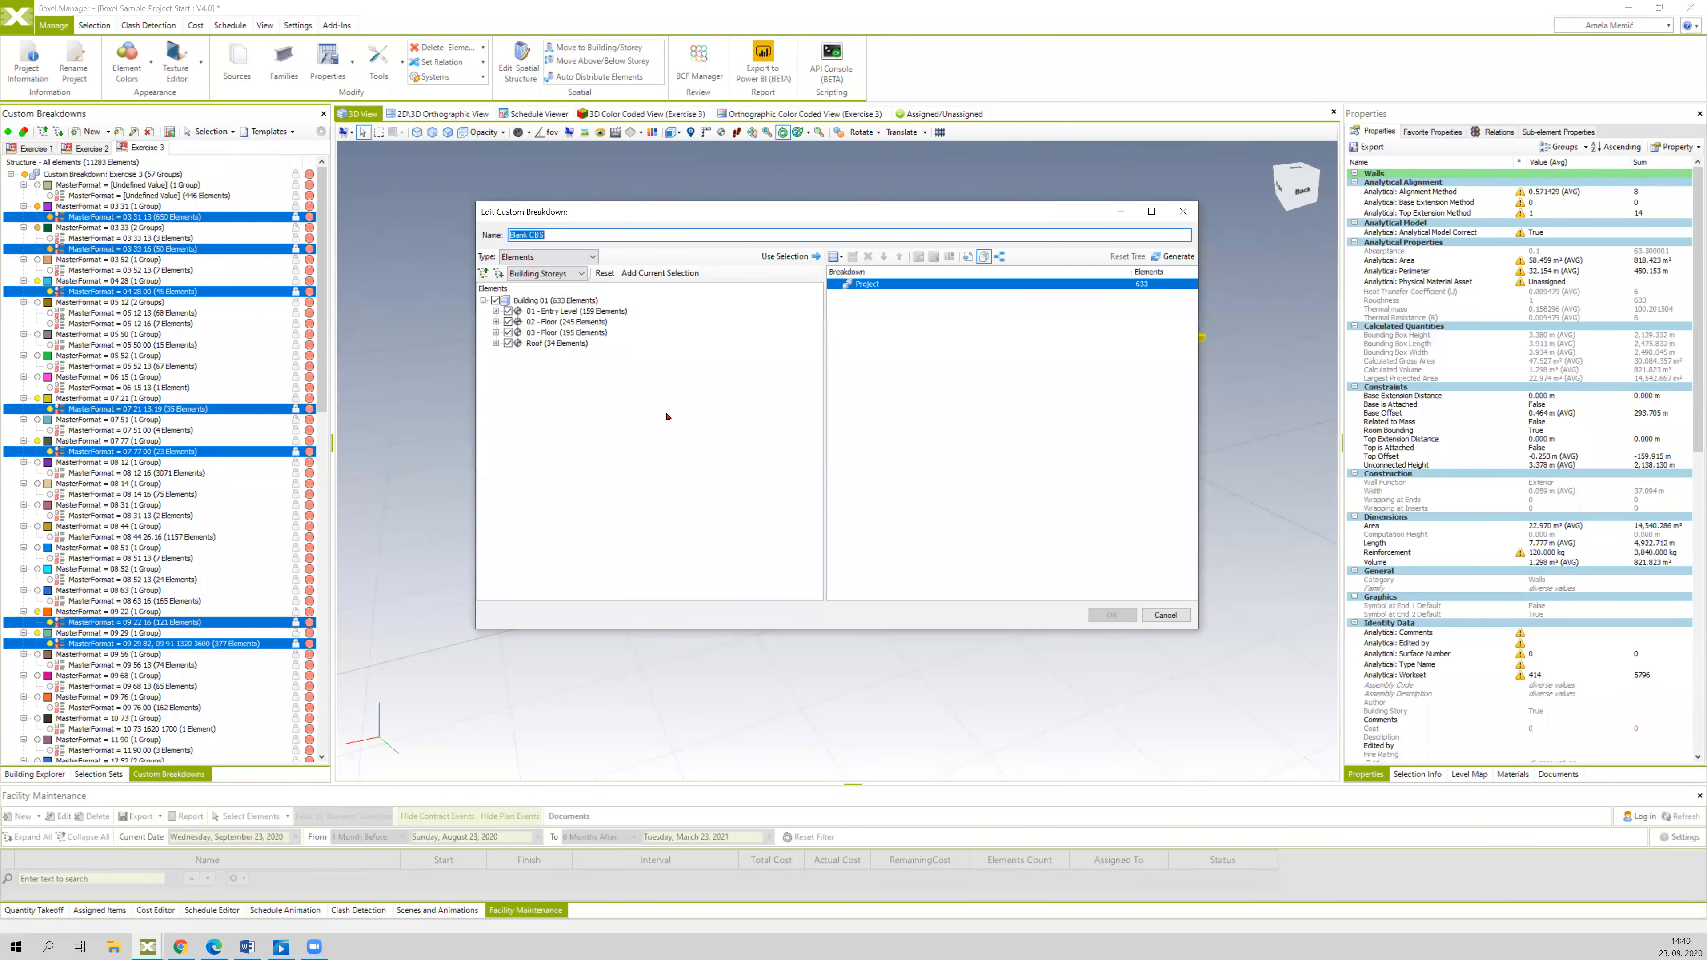
type("Exercise 4")
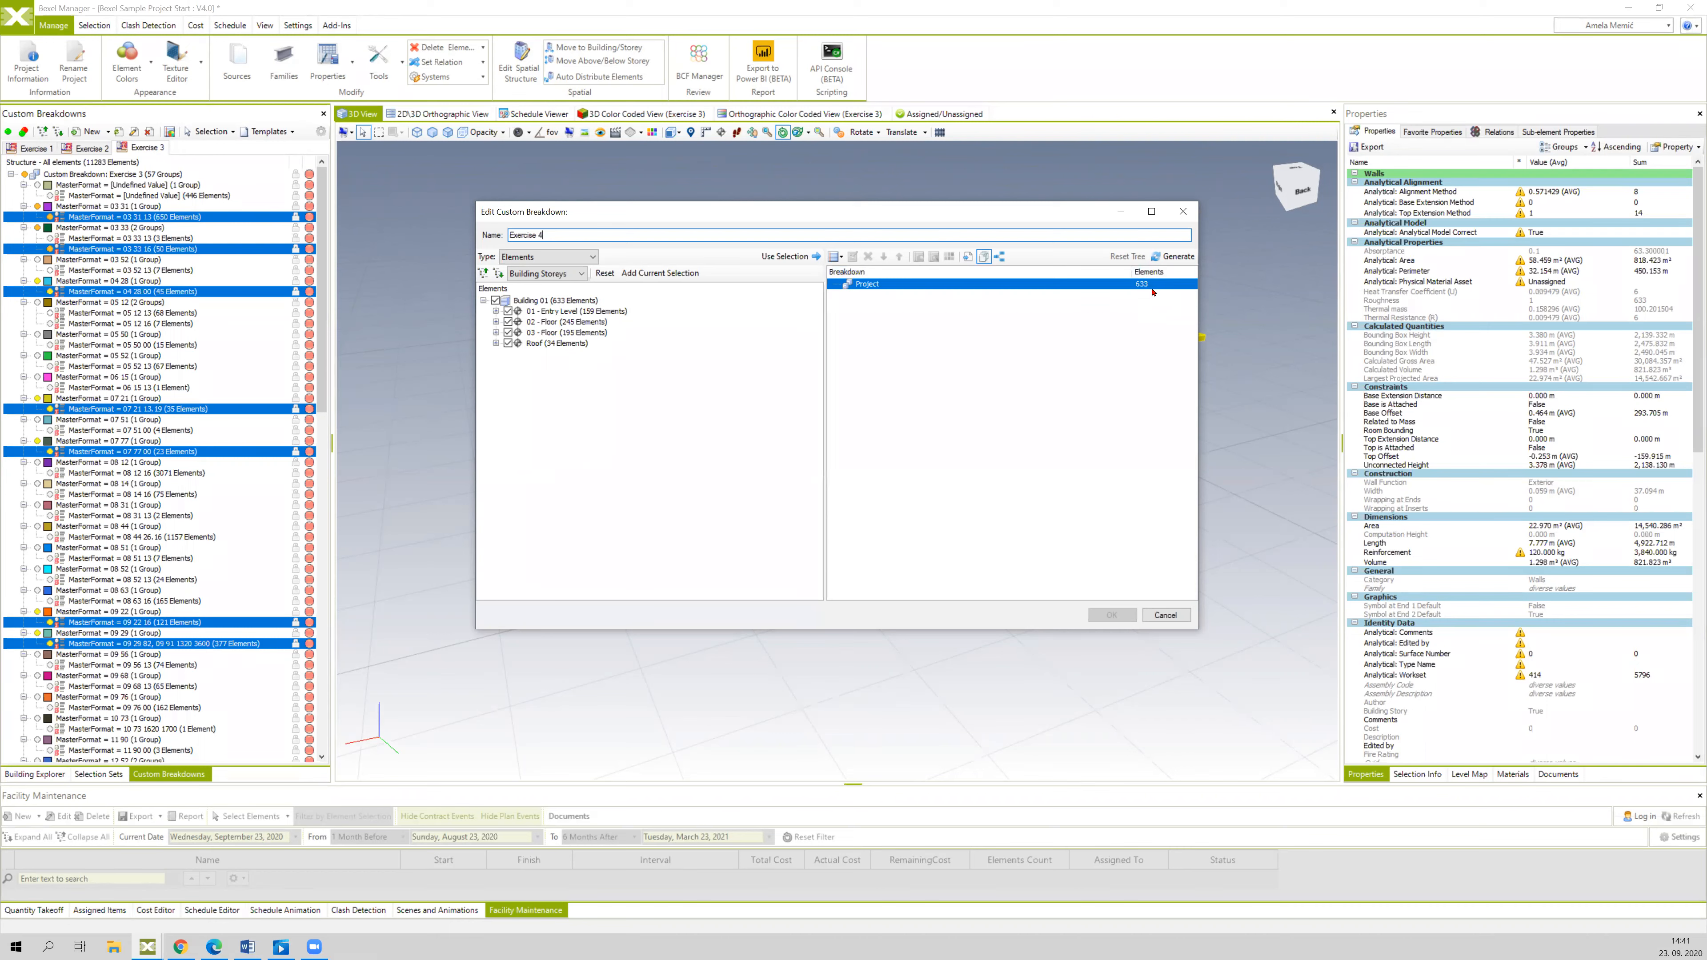
left_click(841, 257)
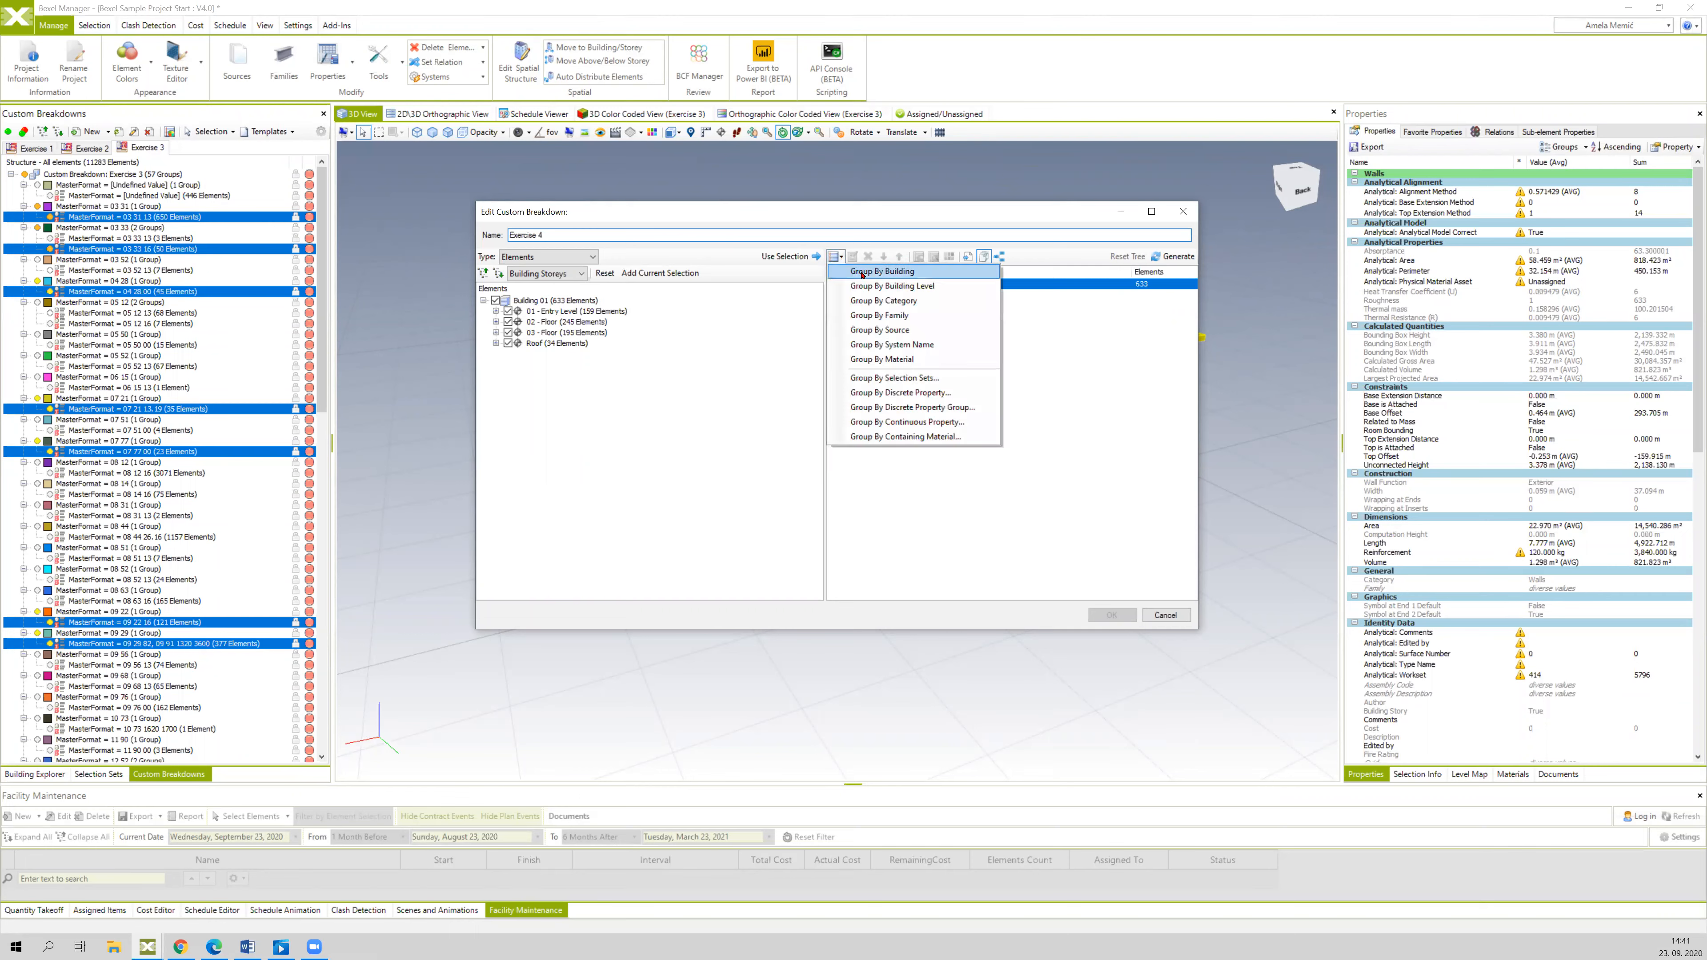
left_click(970, 395)
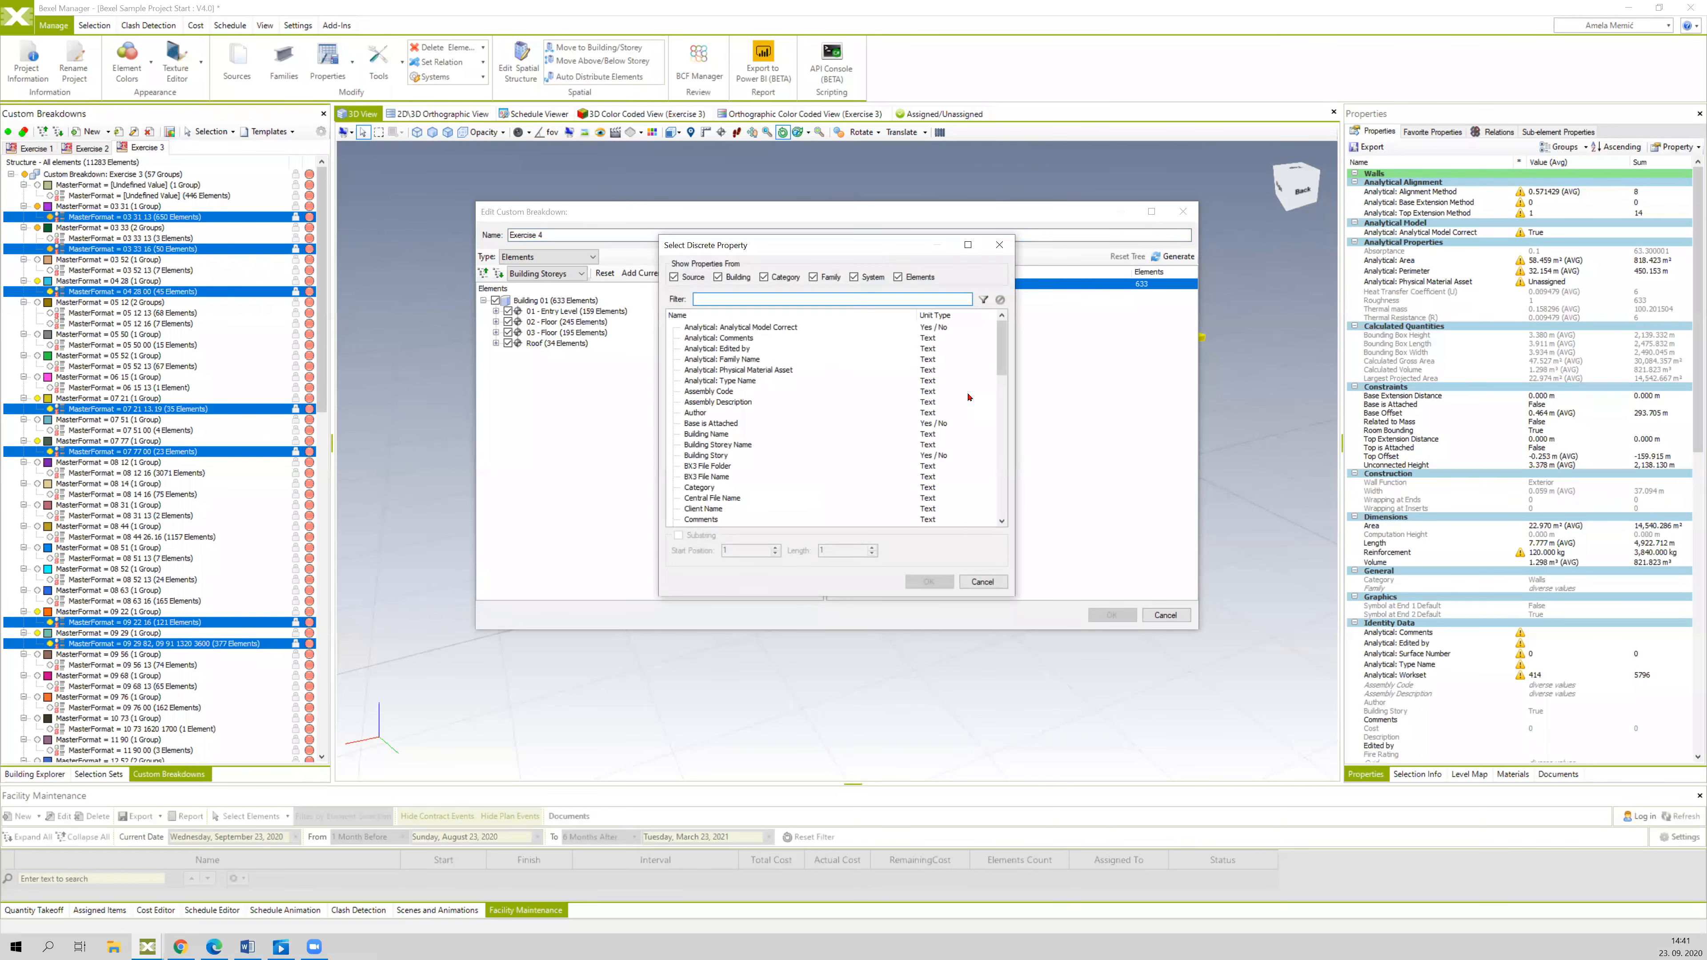
left_click(998, 246)
- Start a continuous property grouping rule, filter the properties by "area", and choose the Area property
left_click(840, 257)
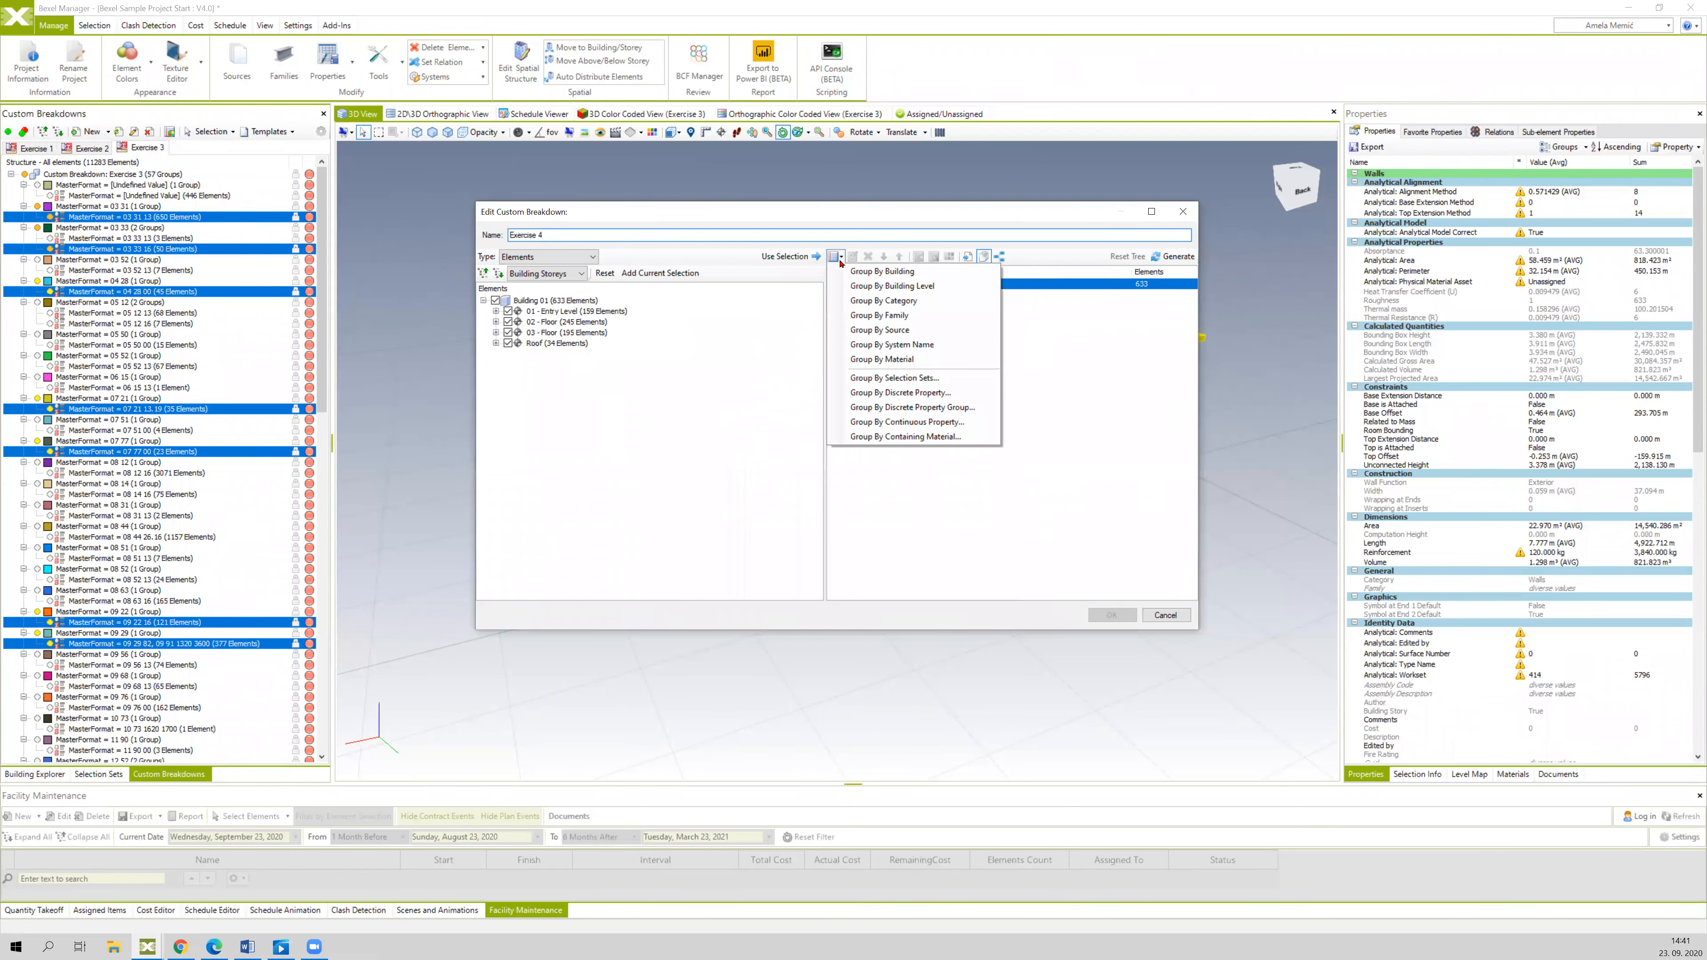
left_click(901, 421)
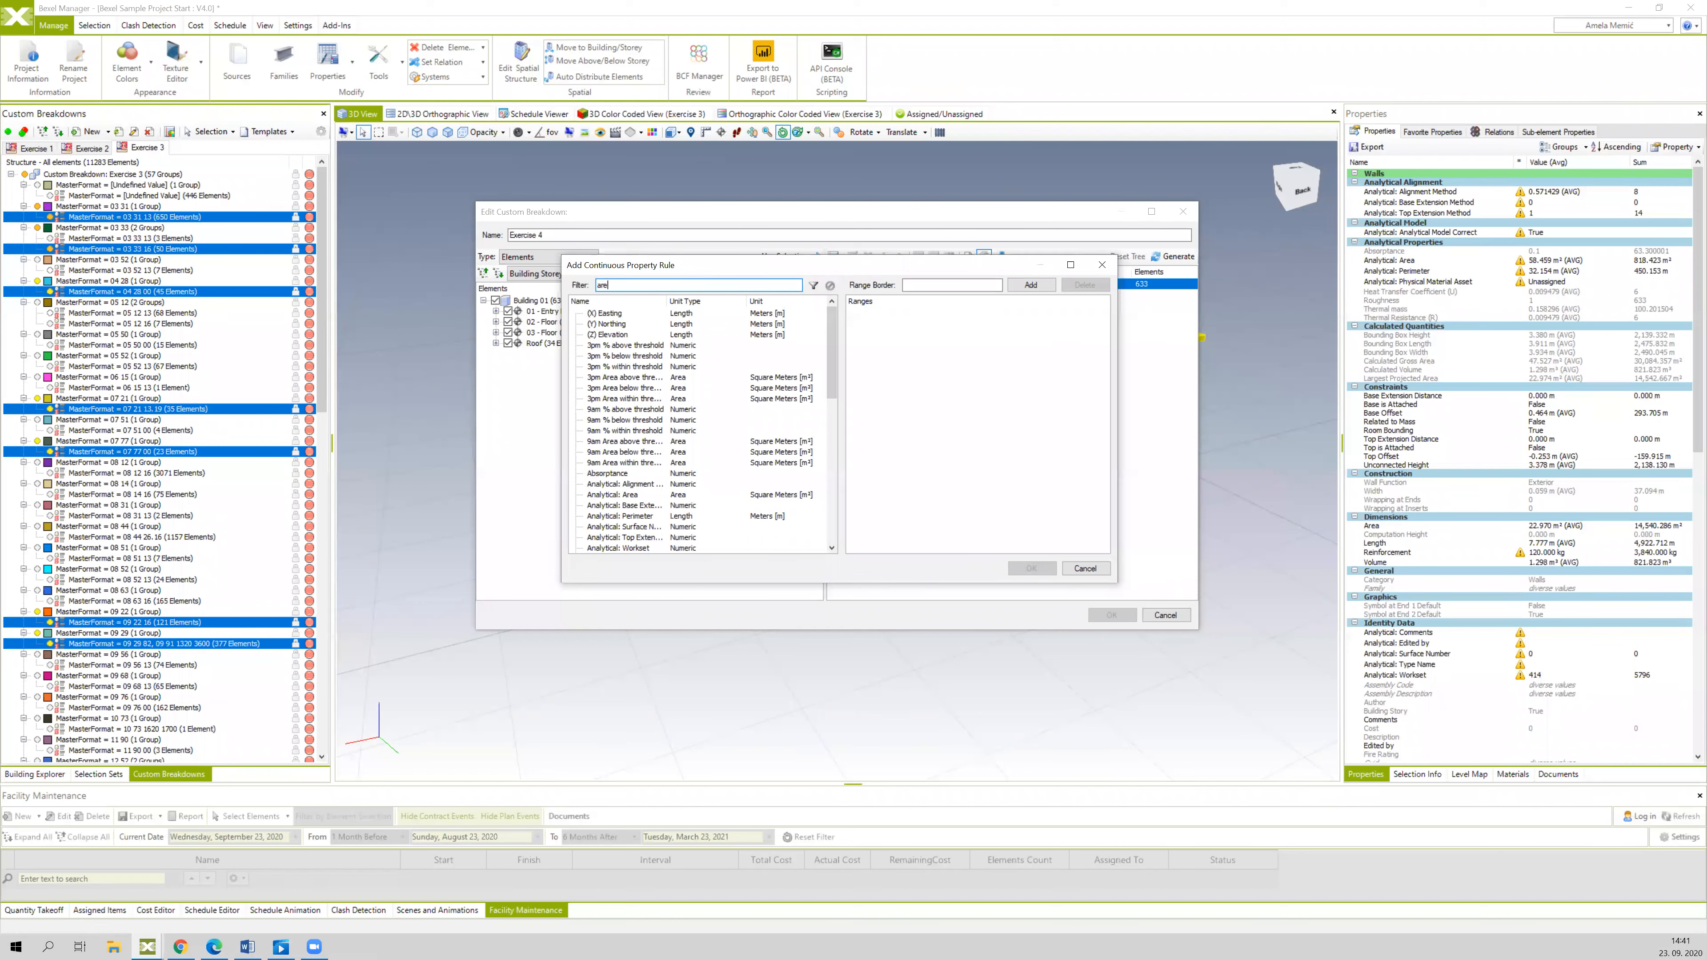
left_click(813, 285)
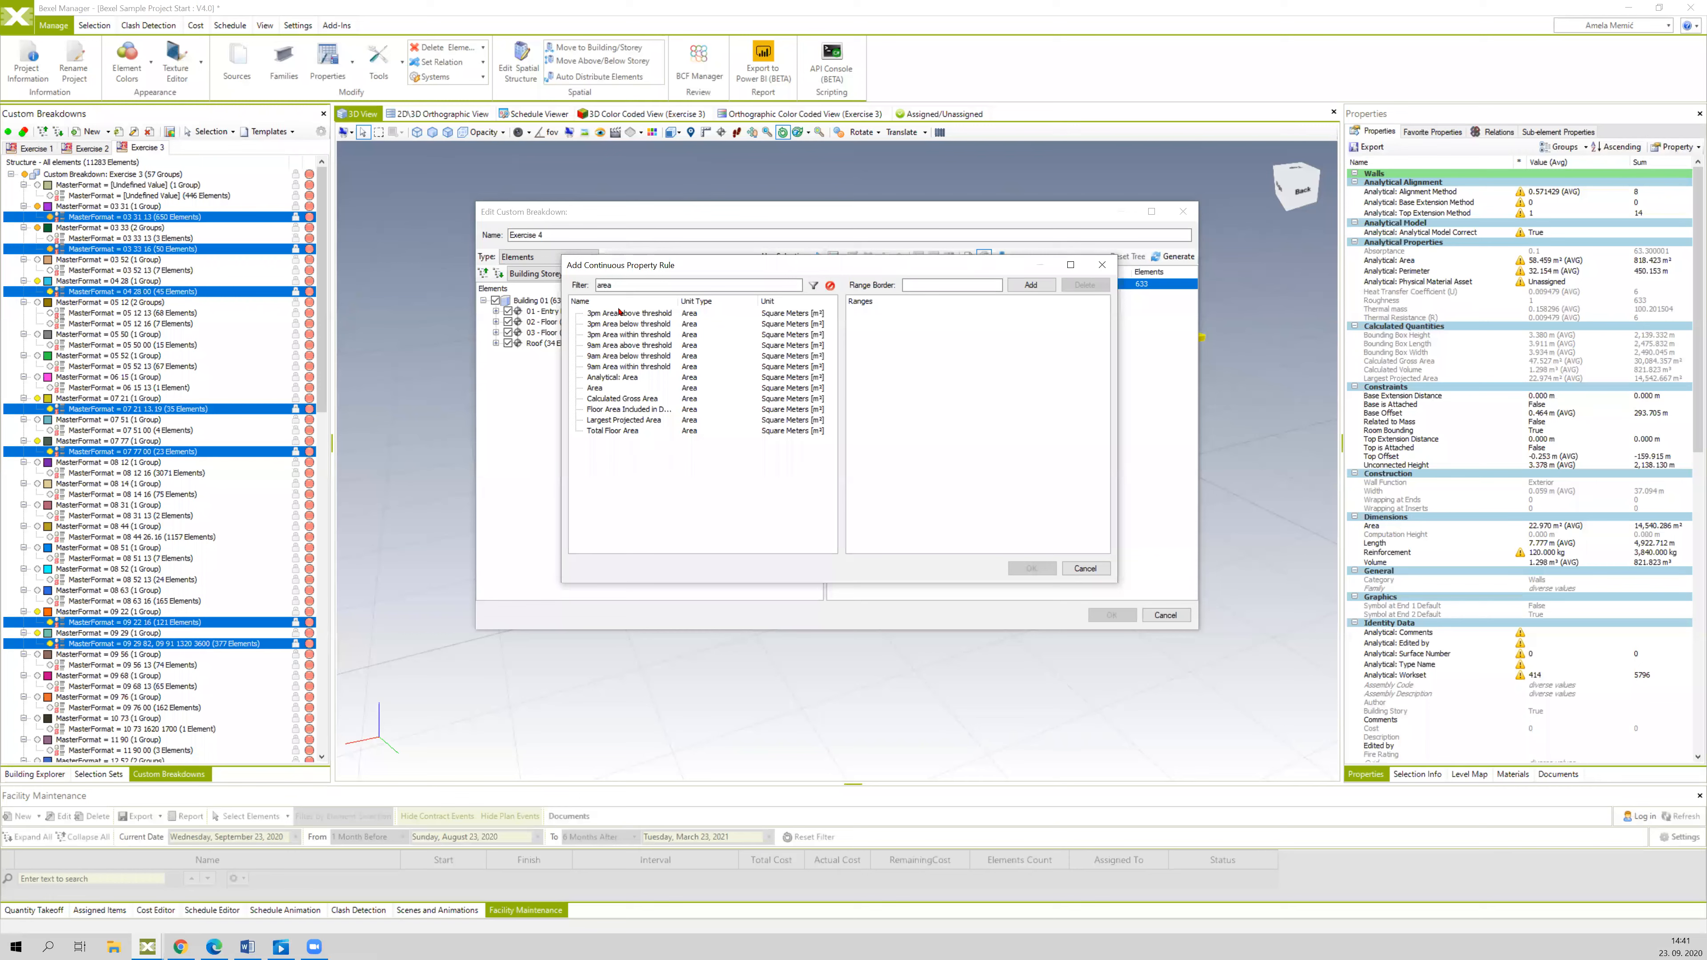
left_click(593, 389)
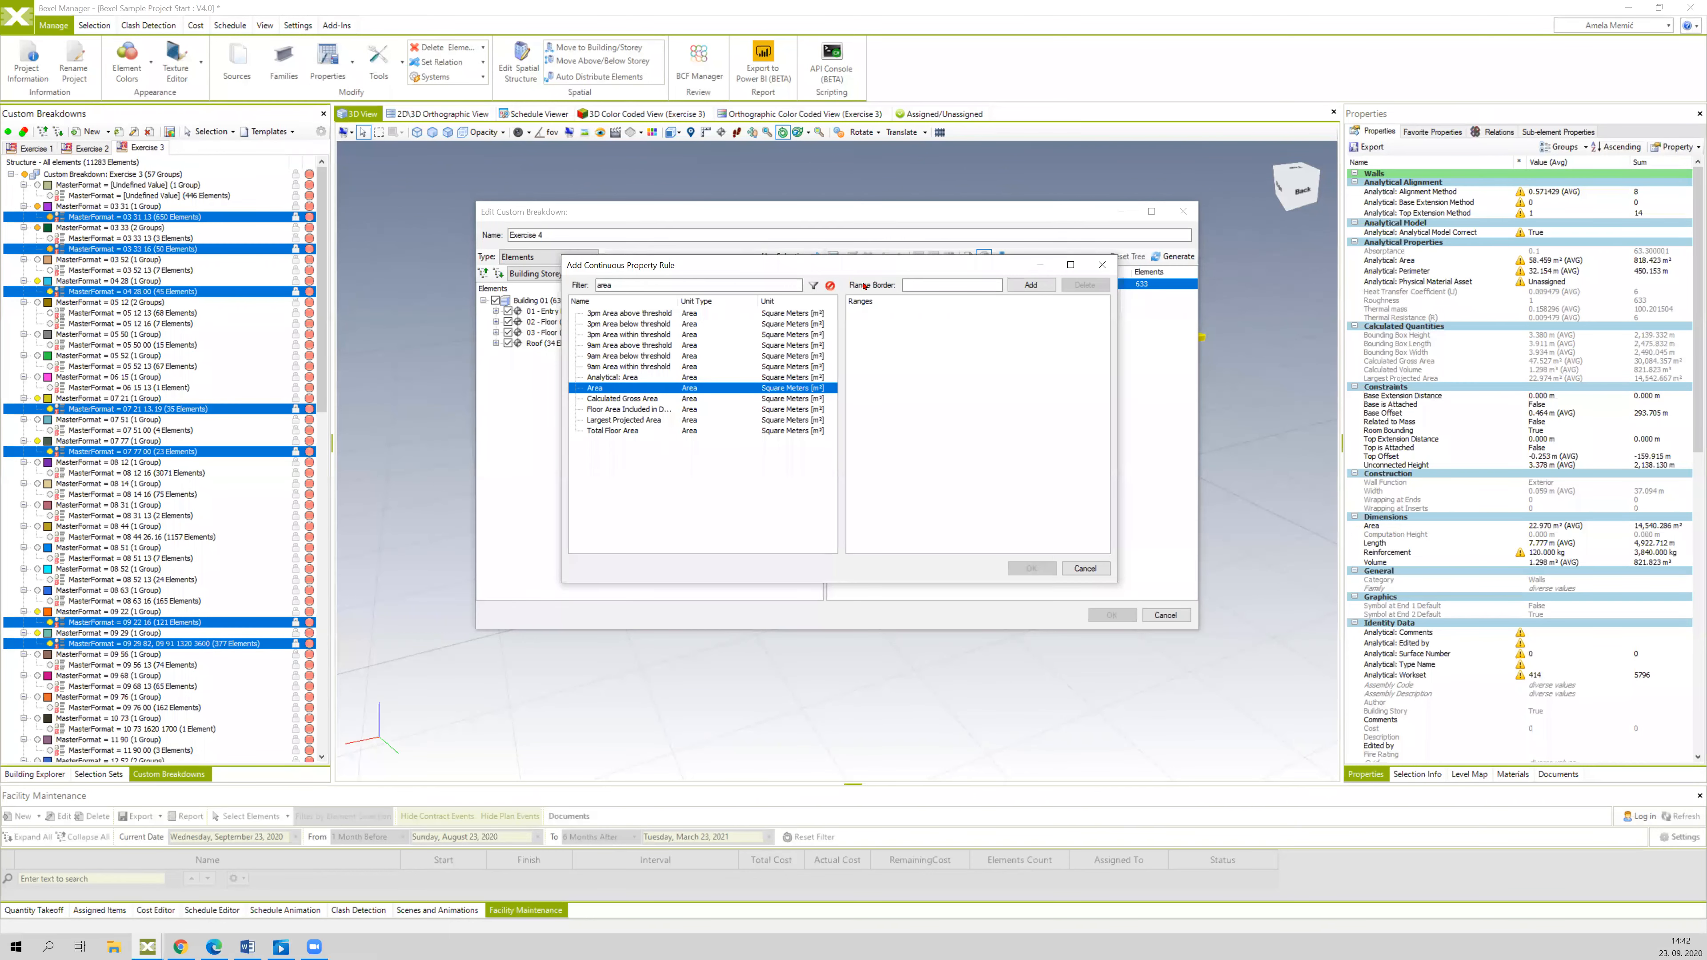
- Divide the Area property into ranges with borders at 10 and 30 m², and add the rule to the breakdown
left_click(914, 281)
left_click(1031, 284)
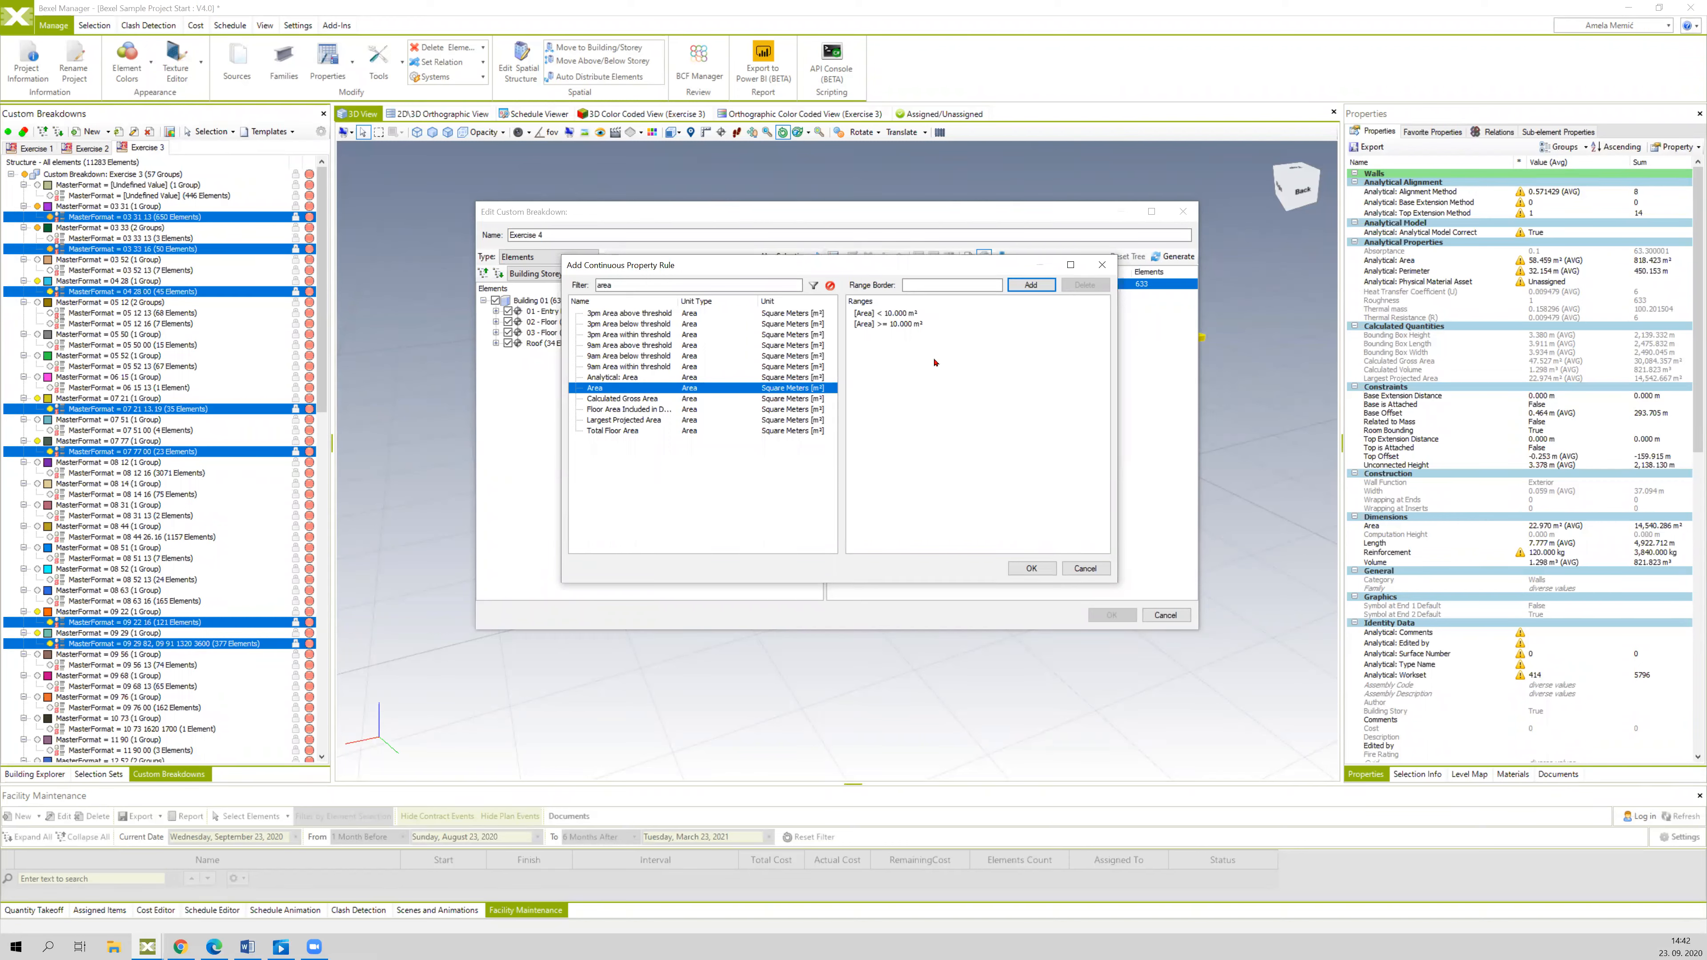
left_click(926, 285)
type("30")
left_click(1024, 285)
left_click(1030, 568)
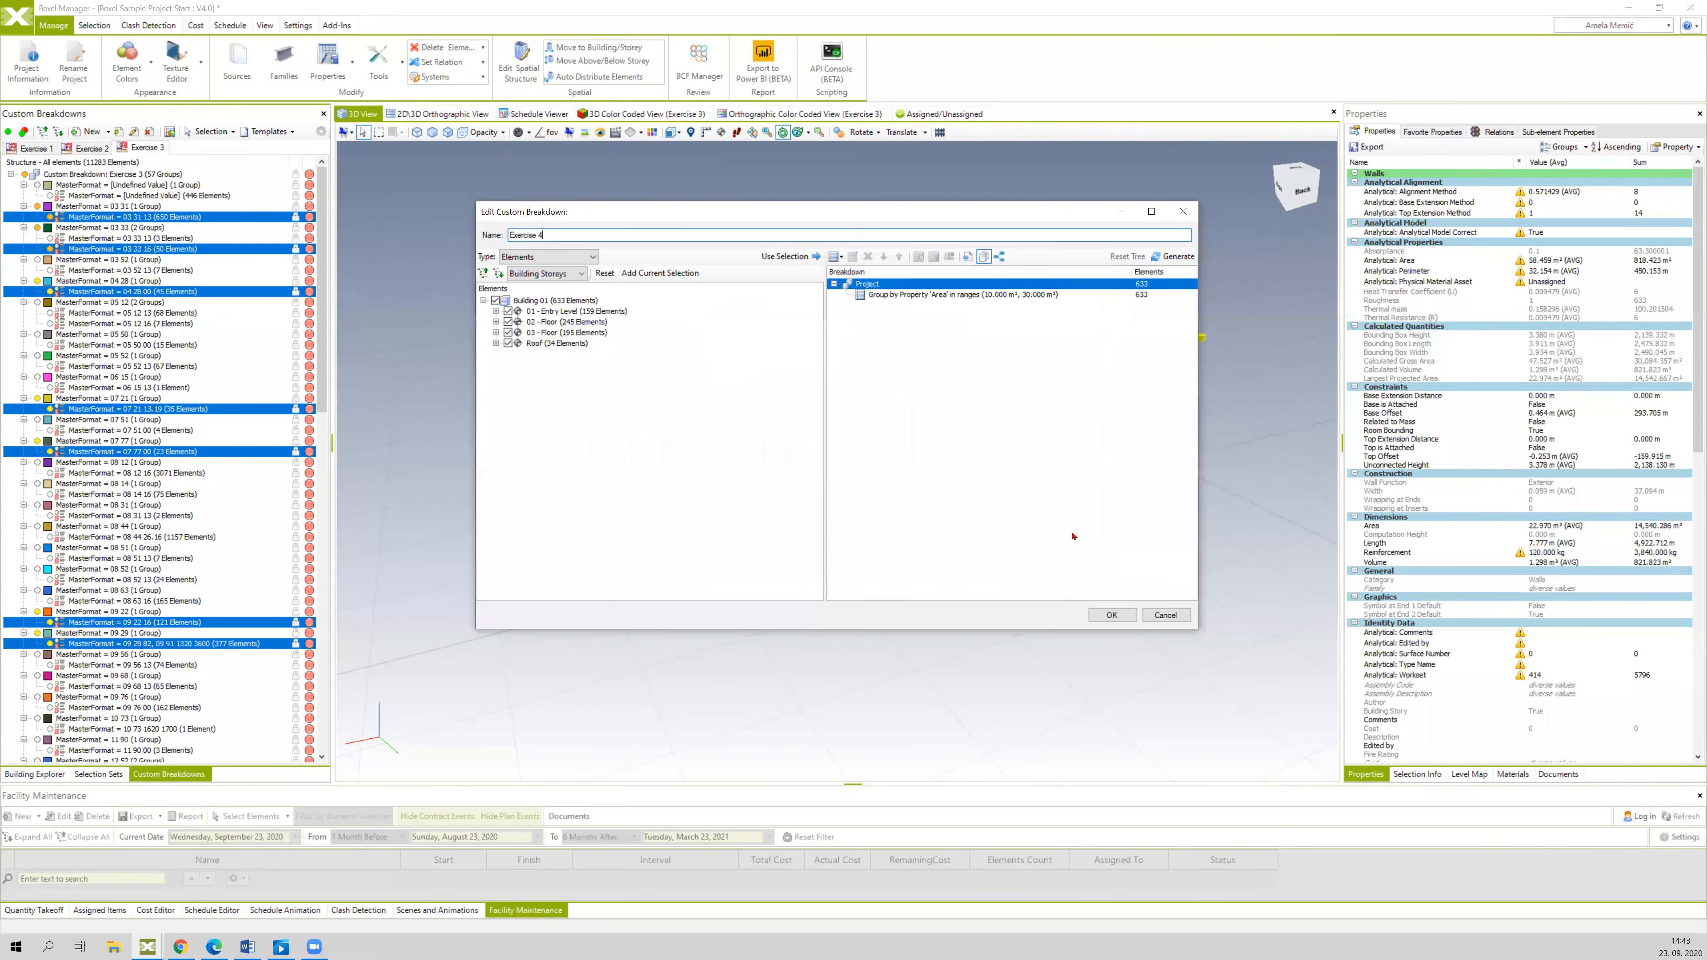
- Set the Area range grouping as the color-coded level and create the Exercise 4 breakdown
left_click(965, 296)
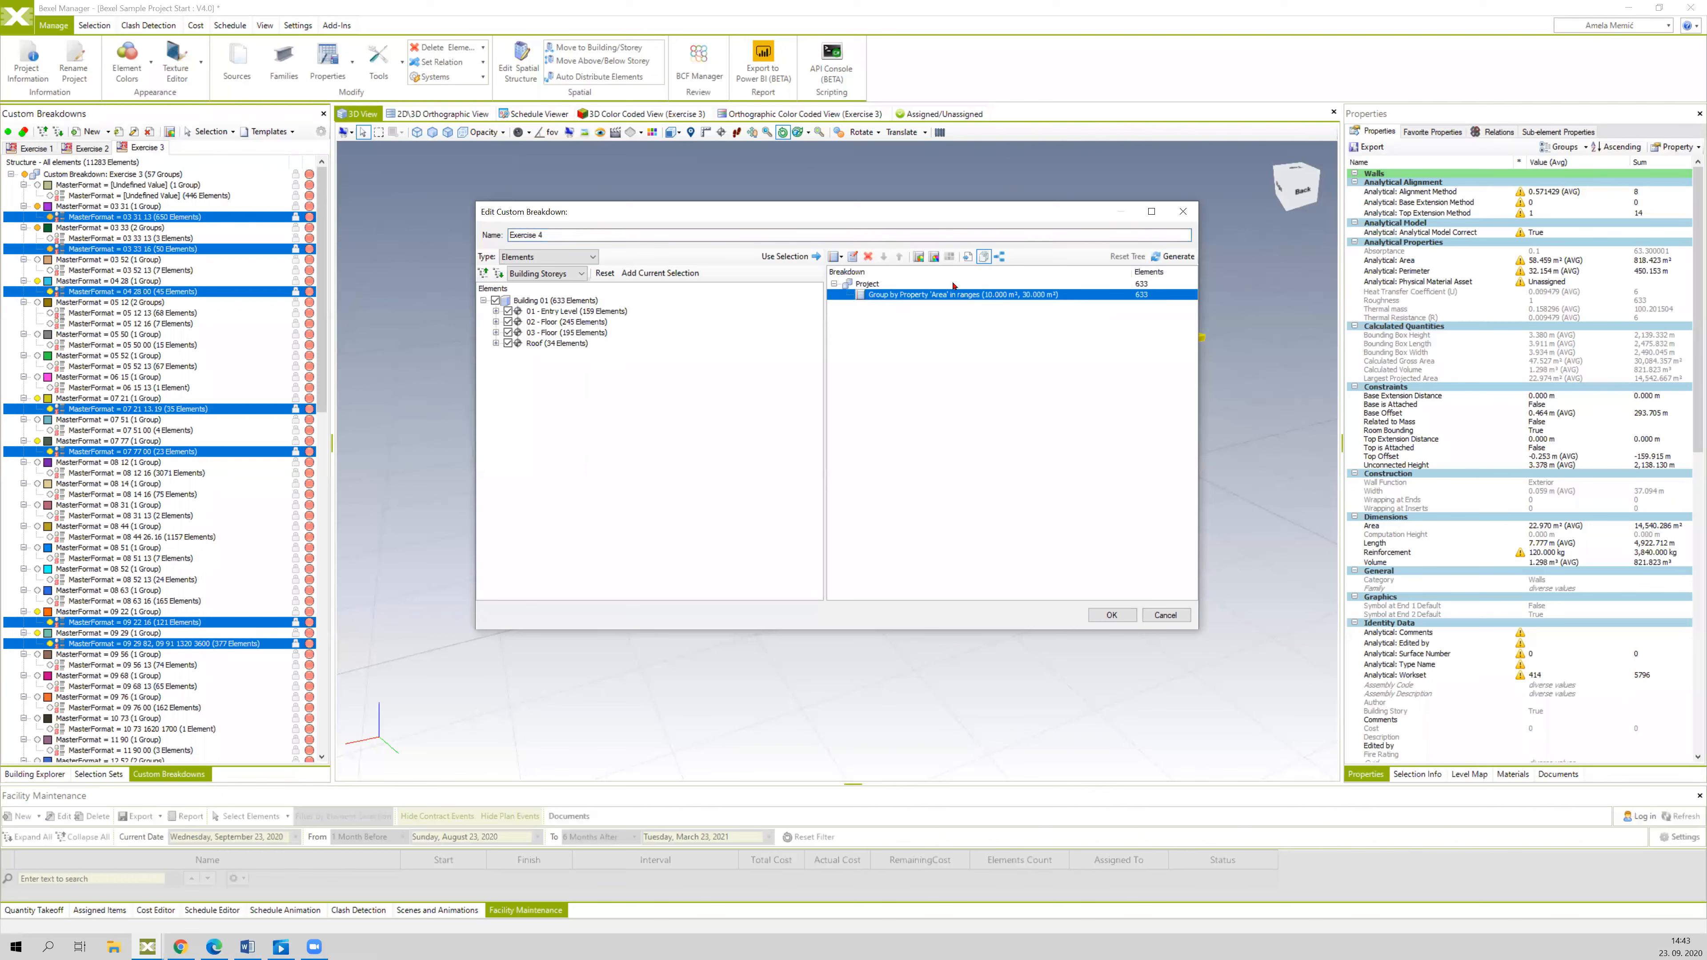
left_click(935, 259)
left_click(1111, 614)
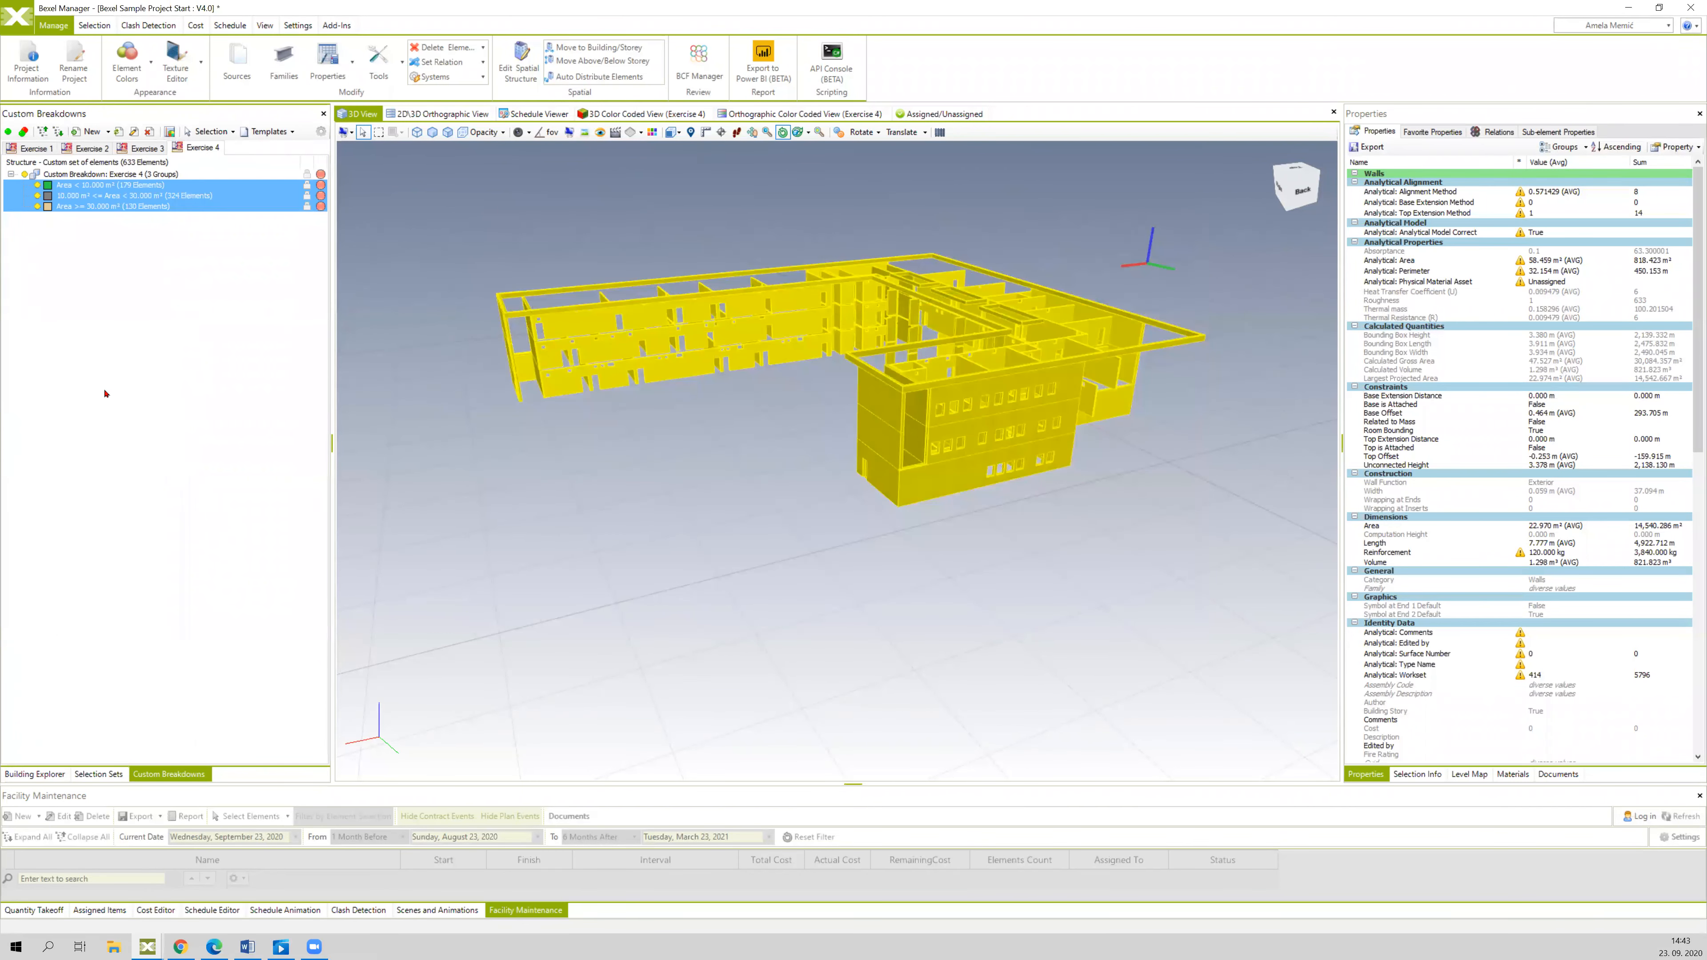
- Show the isolated walls in the 3D color-coded view and clear the selection to inspect their Area range colors
middle_click_drag(460, 228, 644, 184)
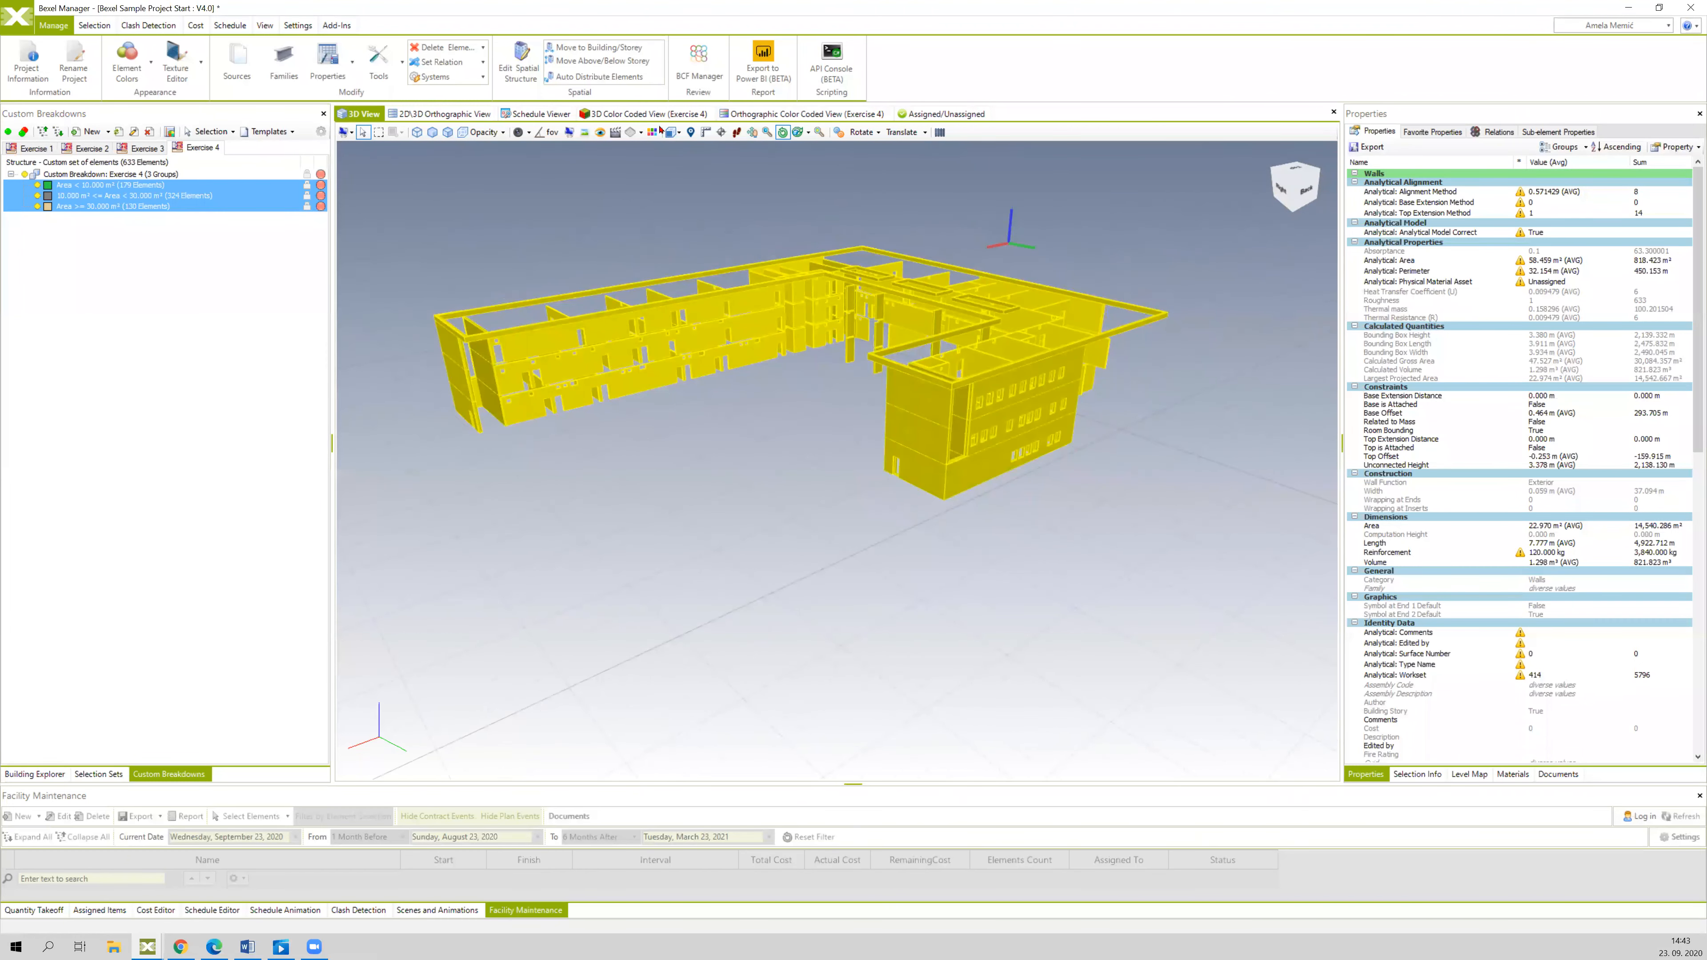
left_click(649, 114)
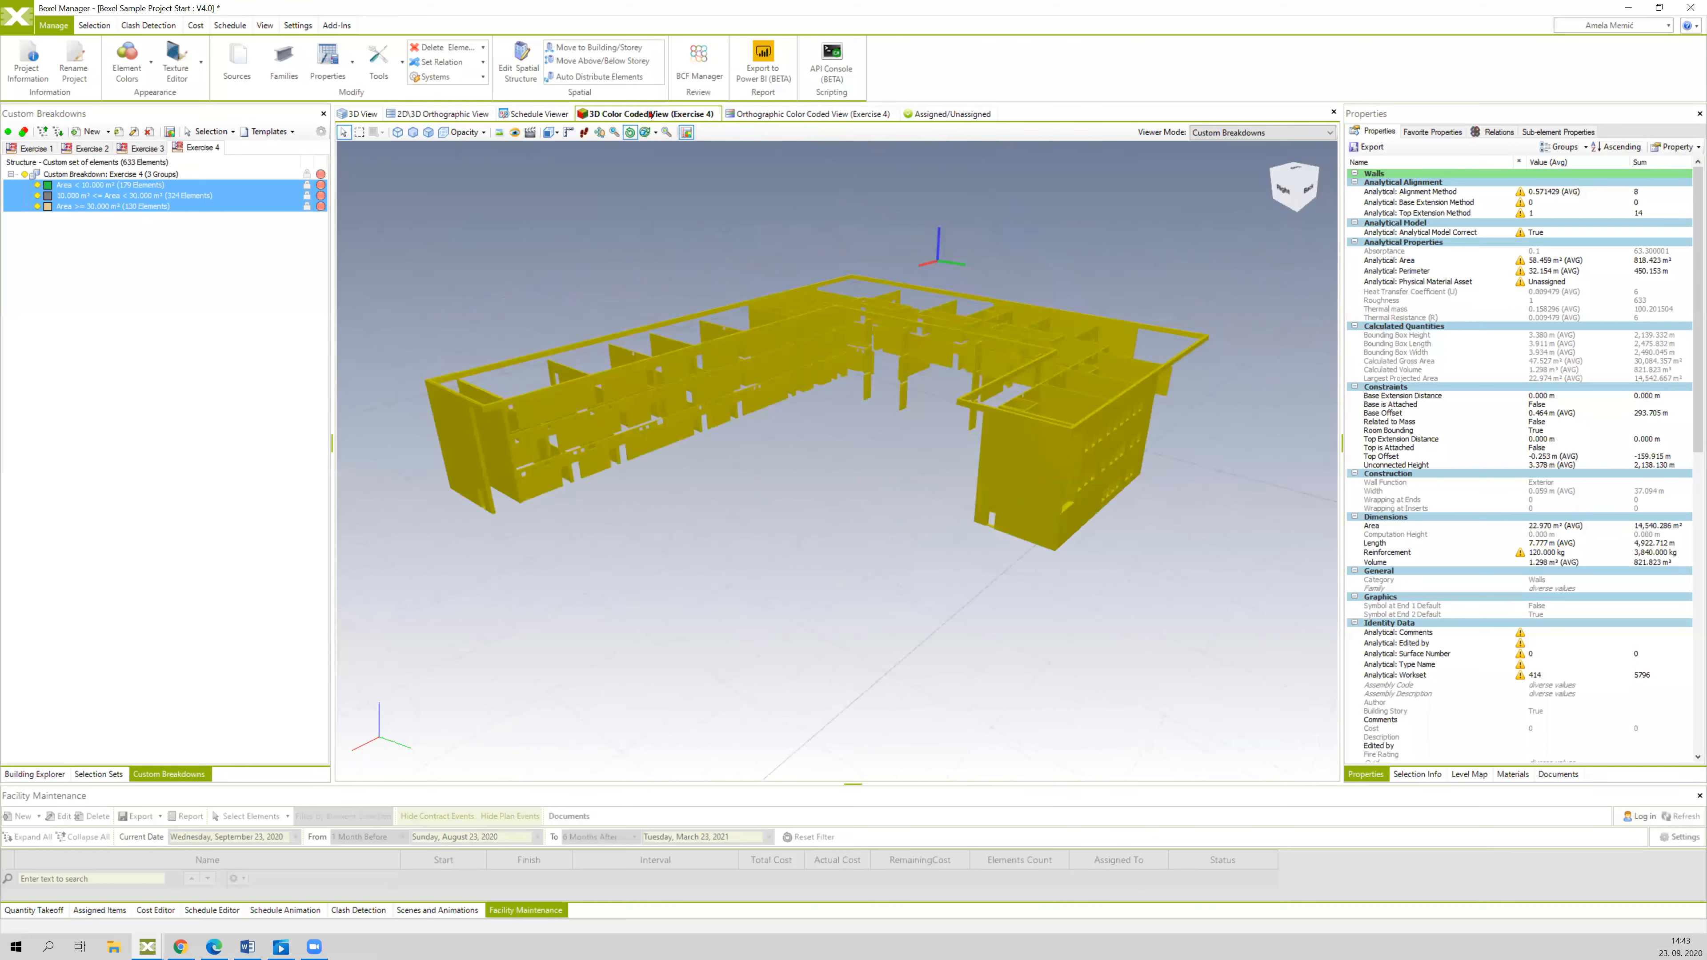
left_click(685, 212)
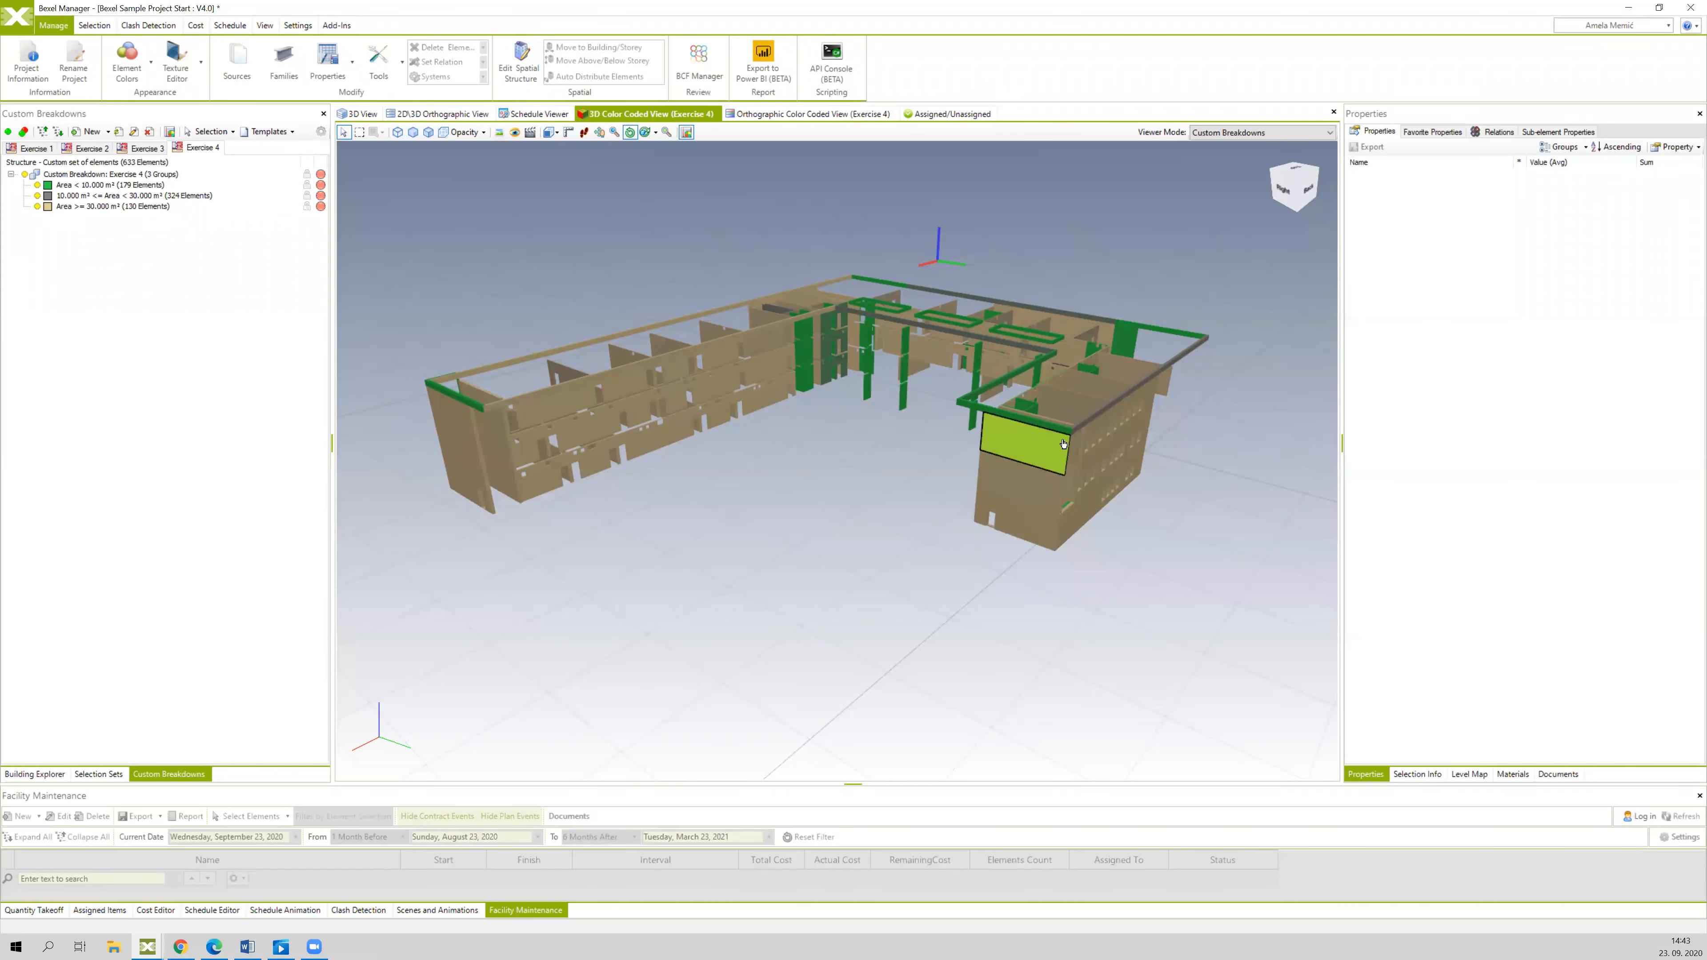
- Examine the walls' Area range colors from several sides in the 3D color-coded view
left_click_drag(1166, 438, 1021, 433)
middle_click_drag(1153, 458, 857, 467)
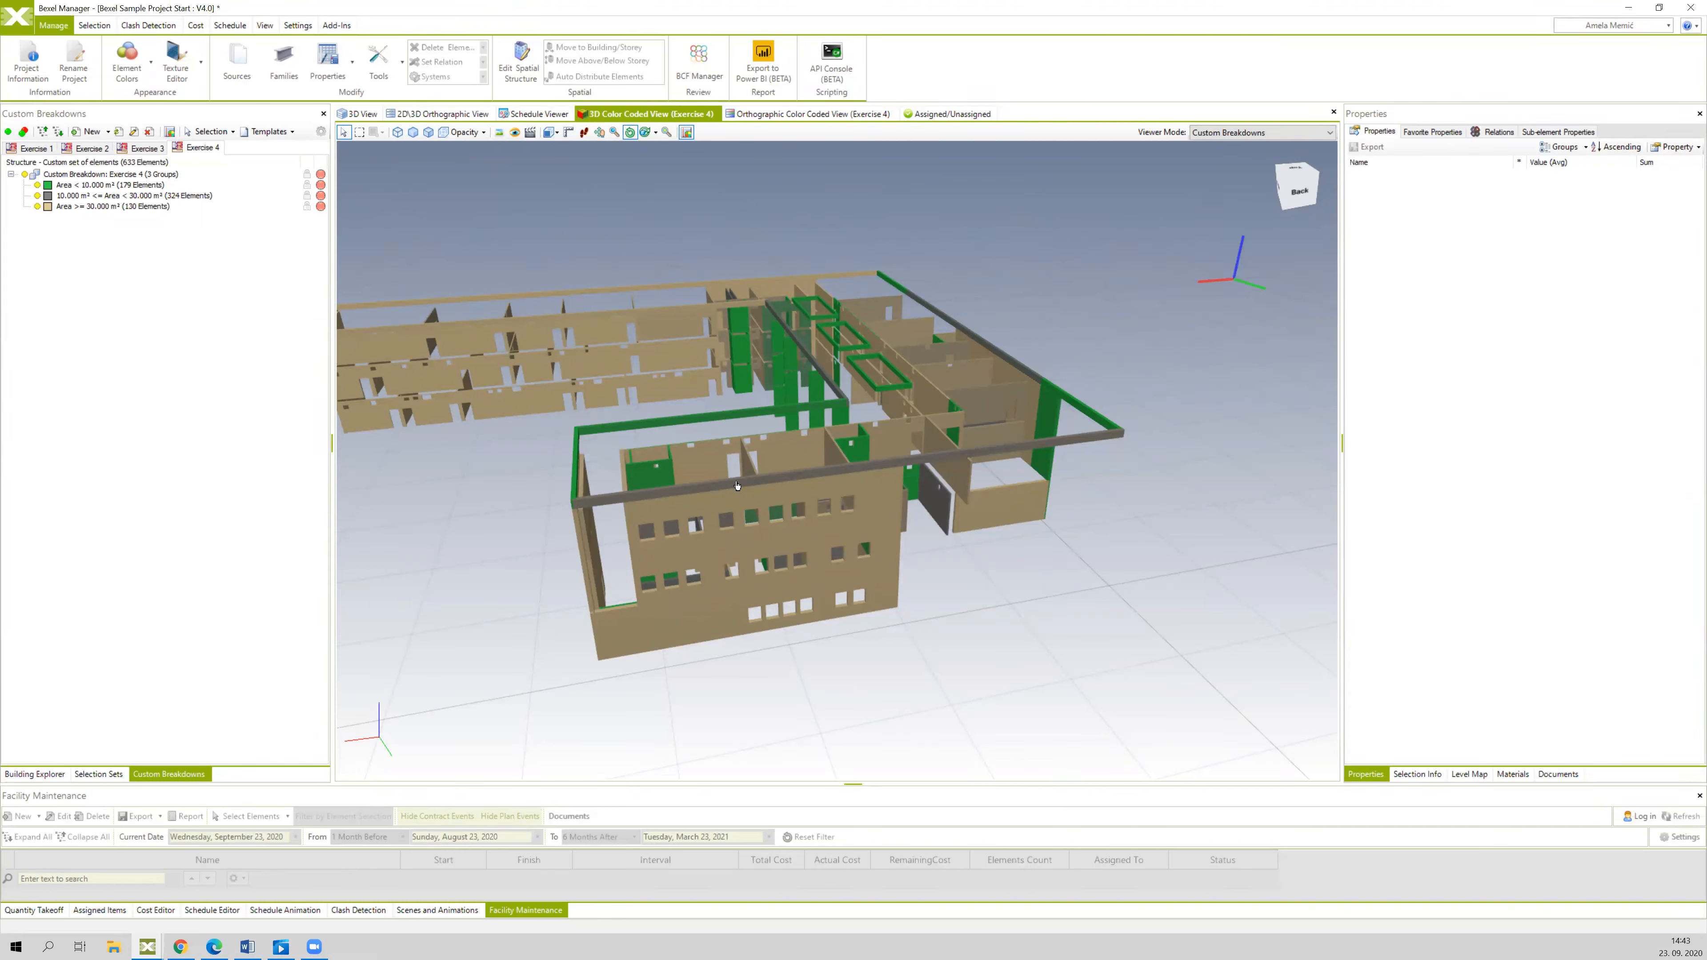
left_click_drag(693, 405, 703, 440)
mouse_move(1068, 396)
left_mouse_down()
mouse_move(1108, 378)
mouse_move(1087, 379)
left_mouse_up()
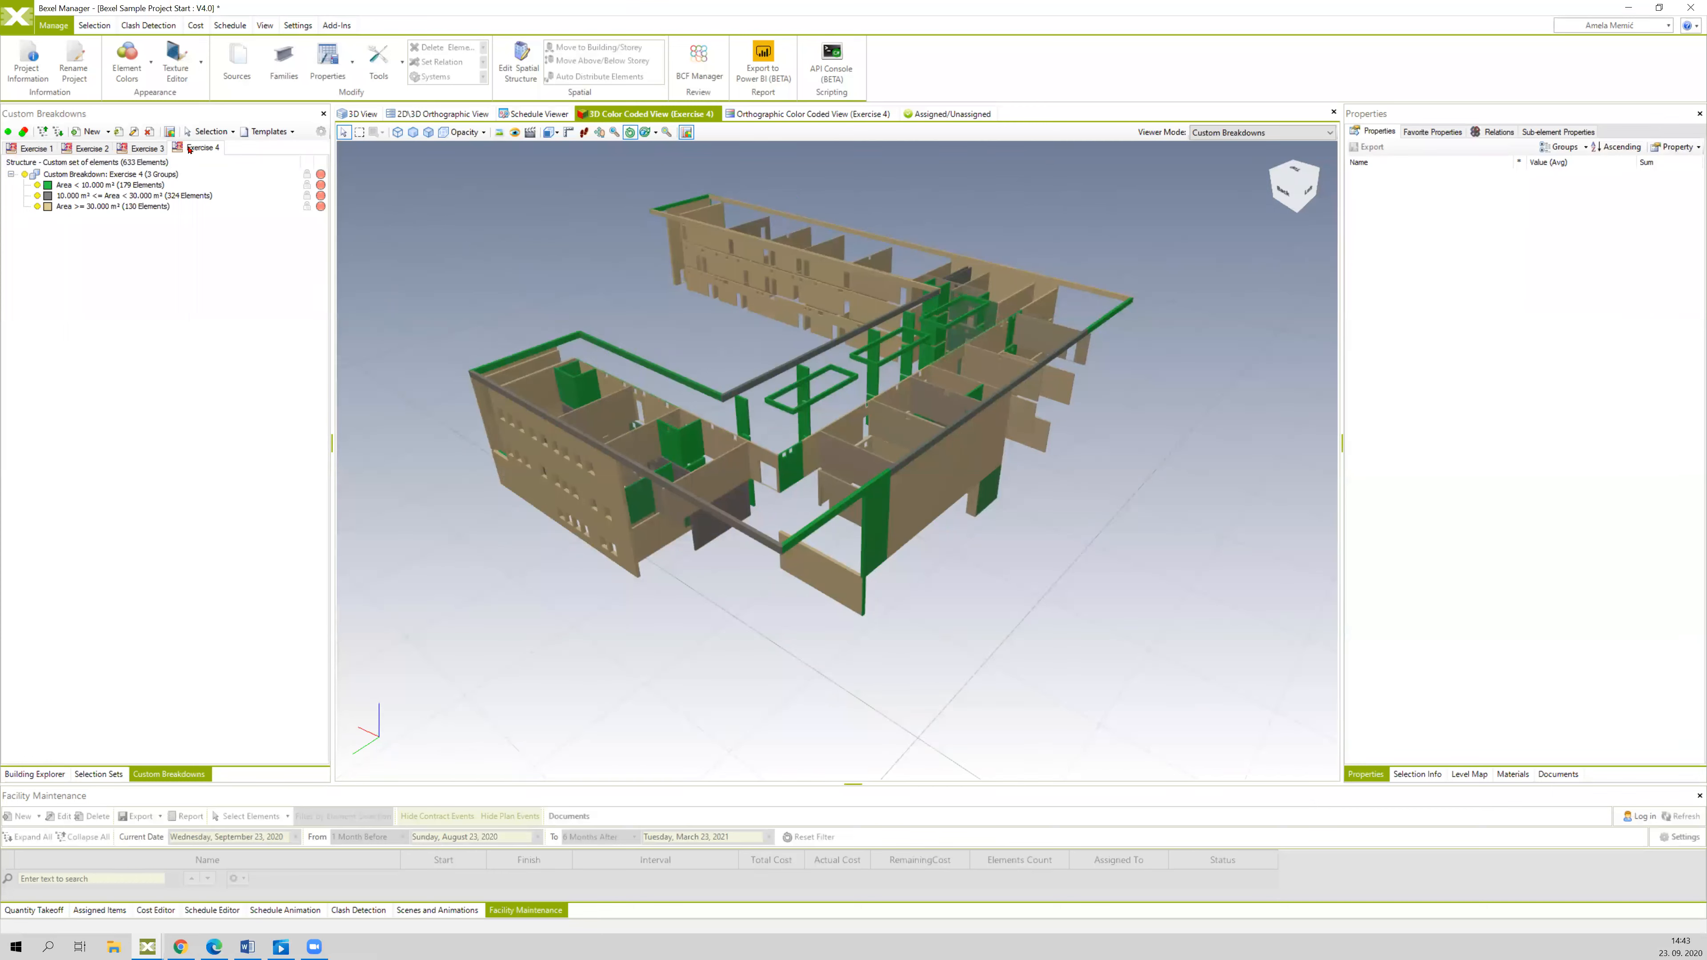
left_click_drag(468, 264, 341, 238)
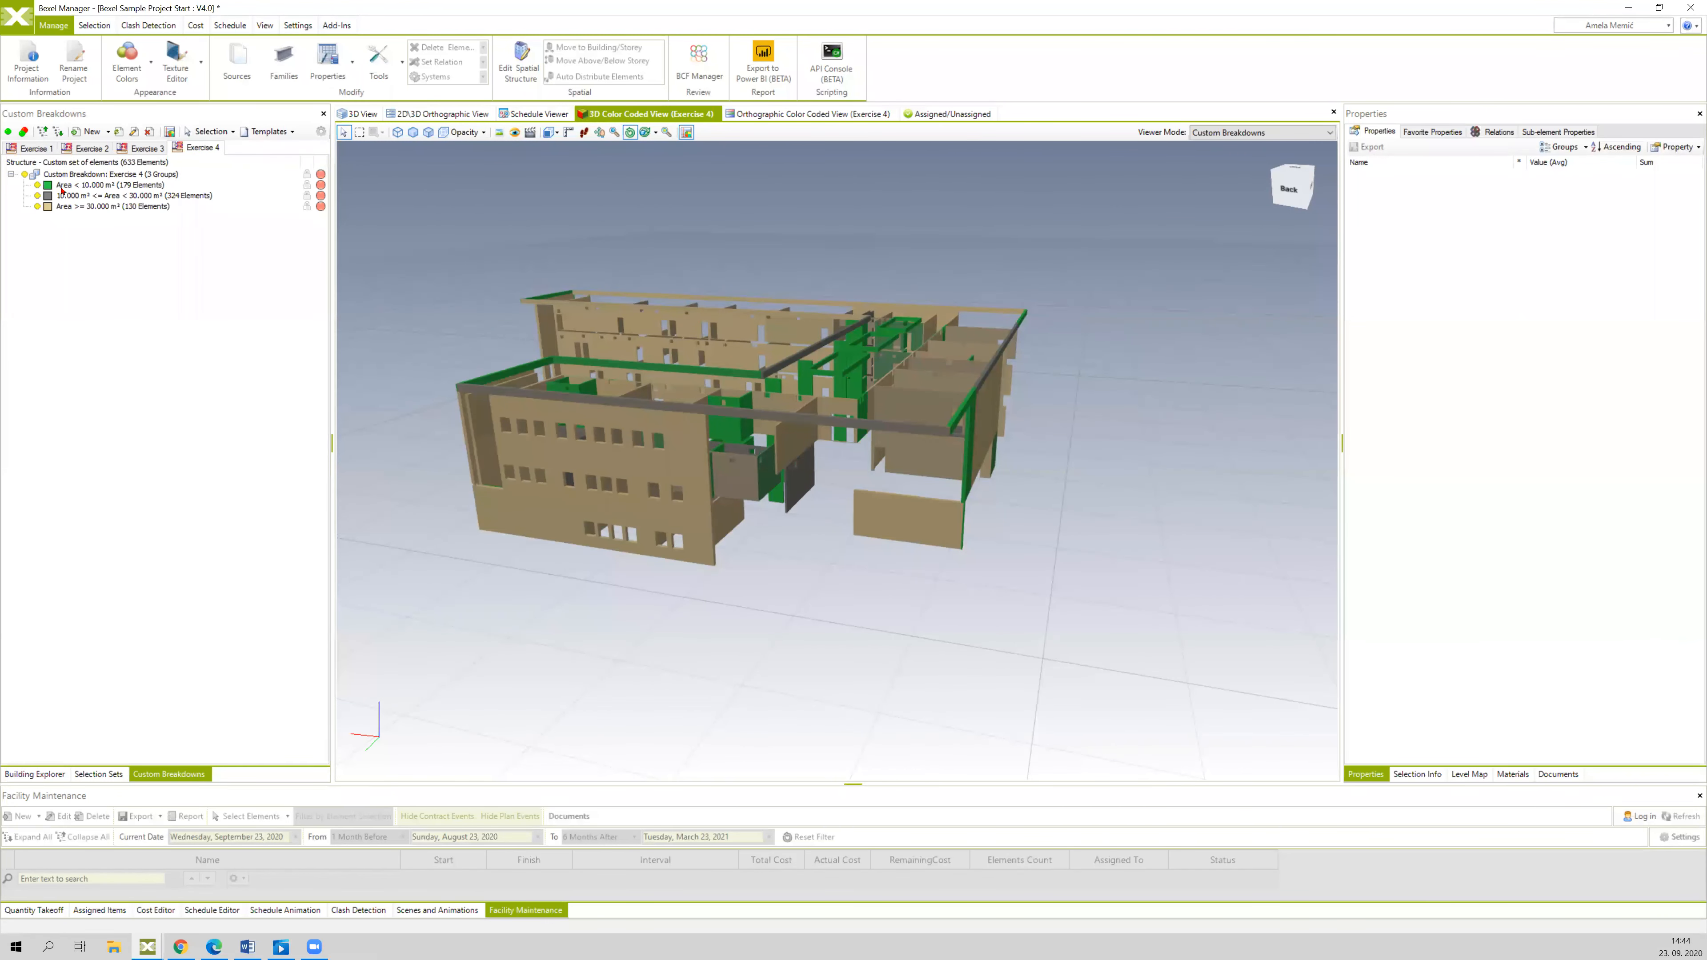
left_click_drag(455, 307, 419, 309)
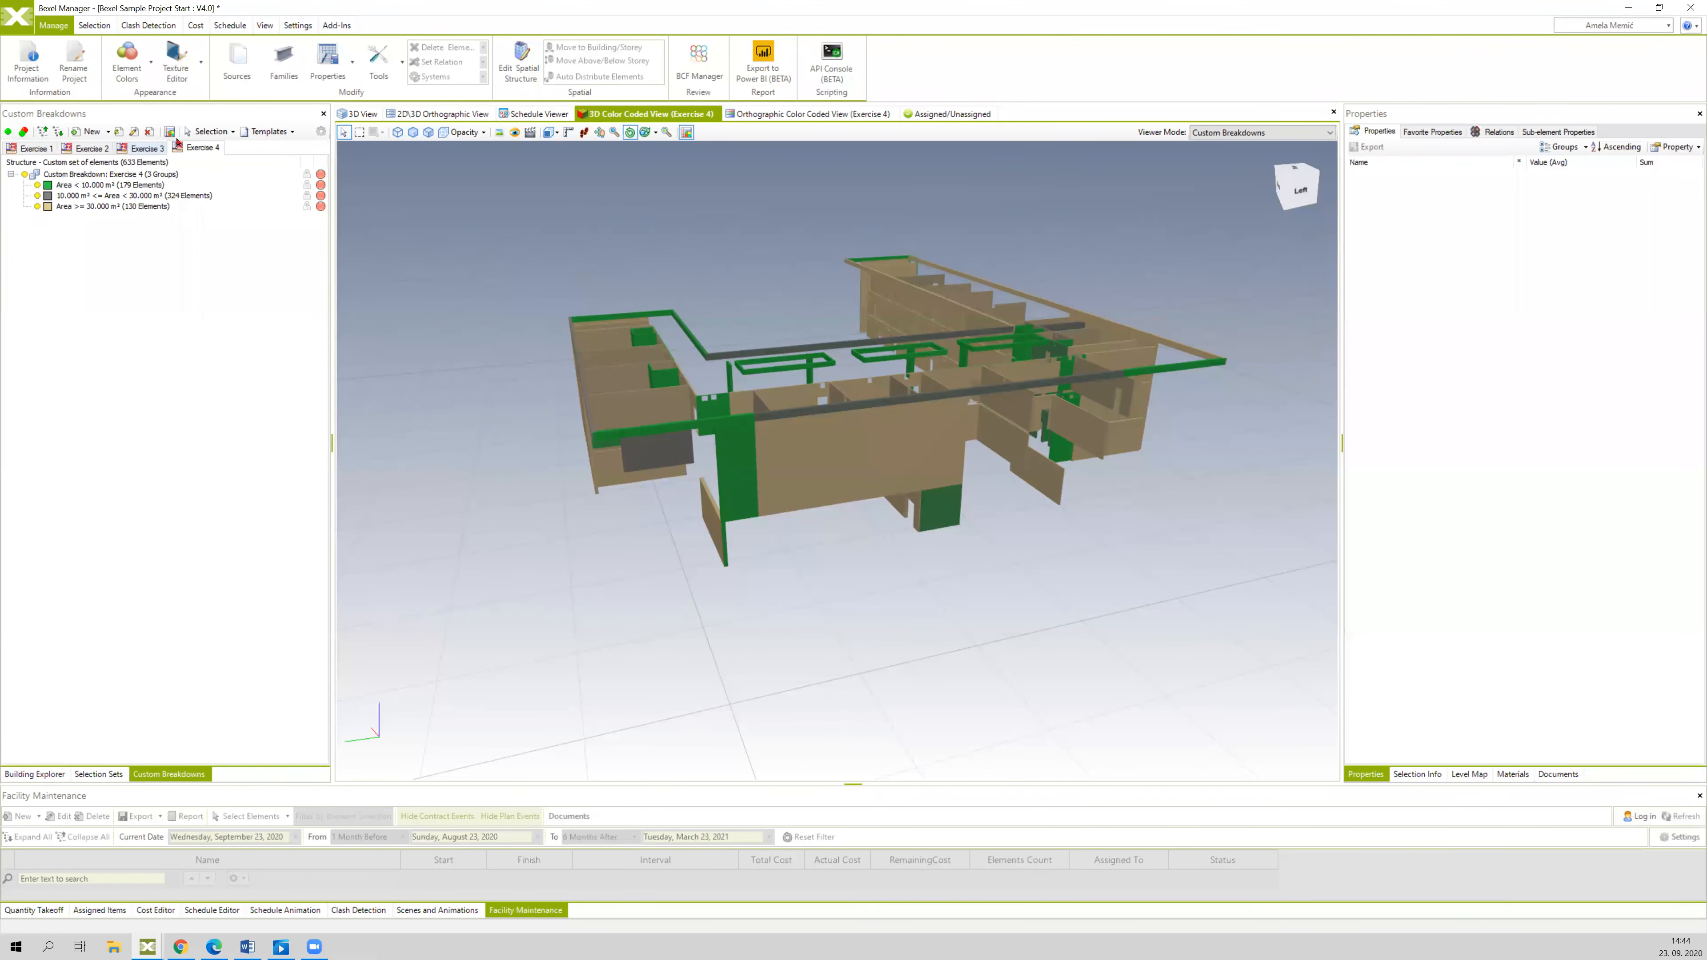
- Open the Exercise 4 breakdown for editing and reset its generated tree
left_click(134, 131)
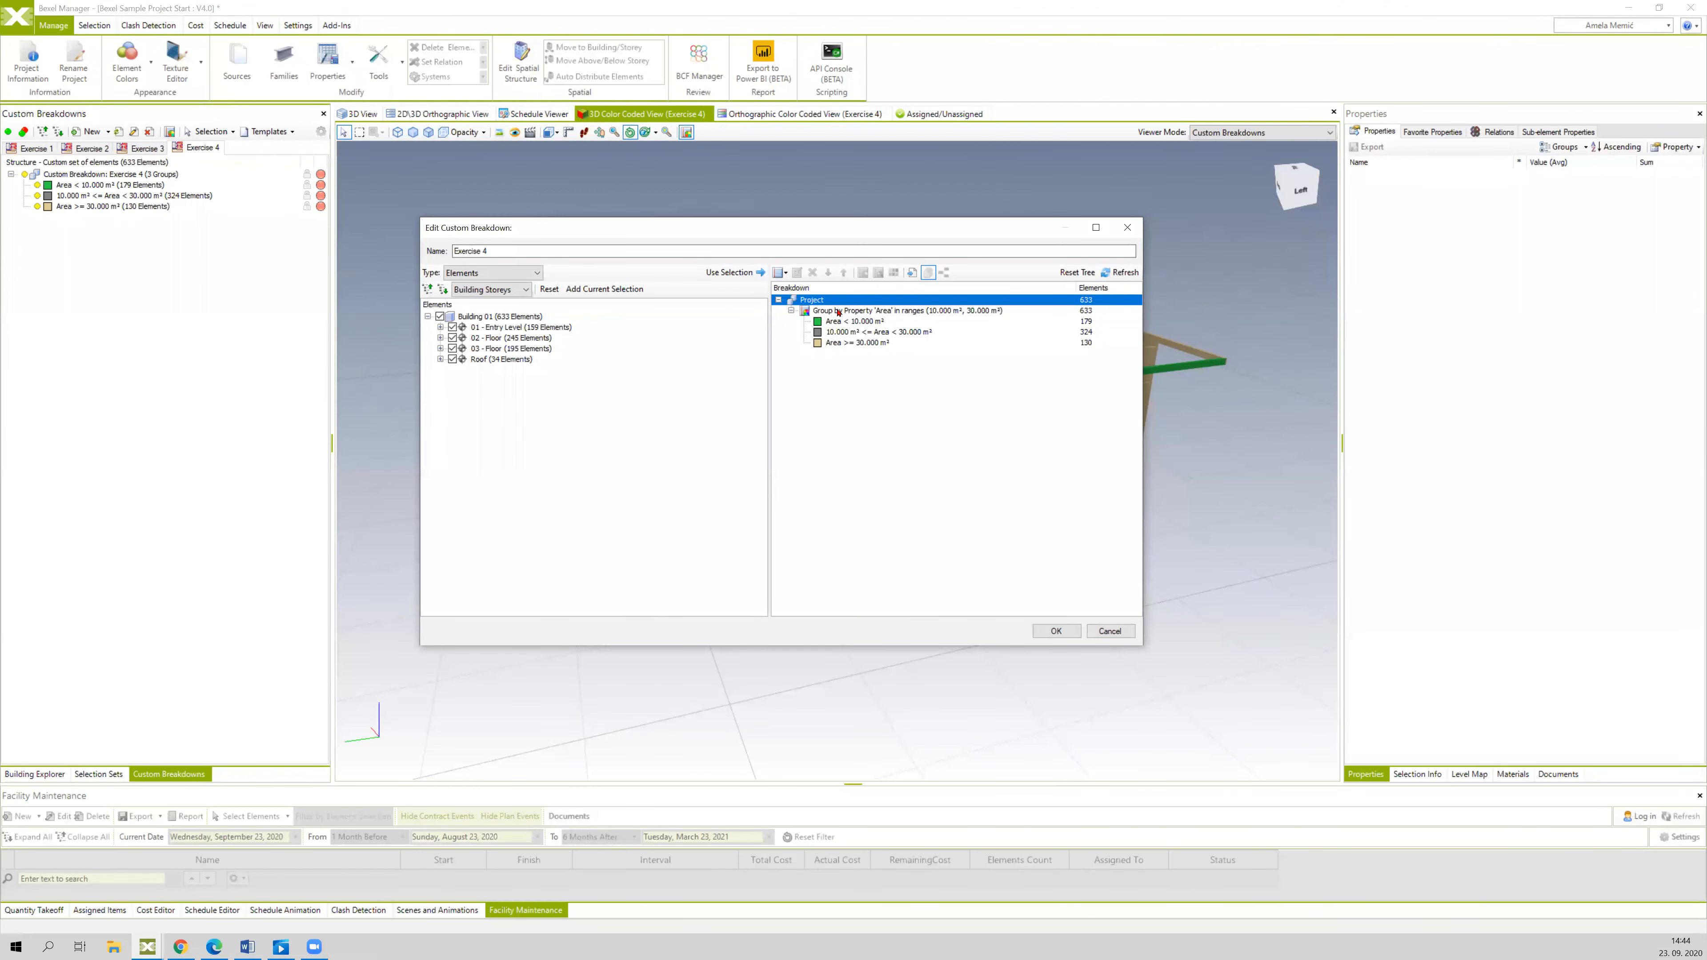
left_click(948, 312)
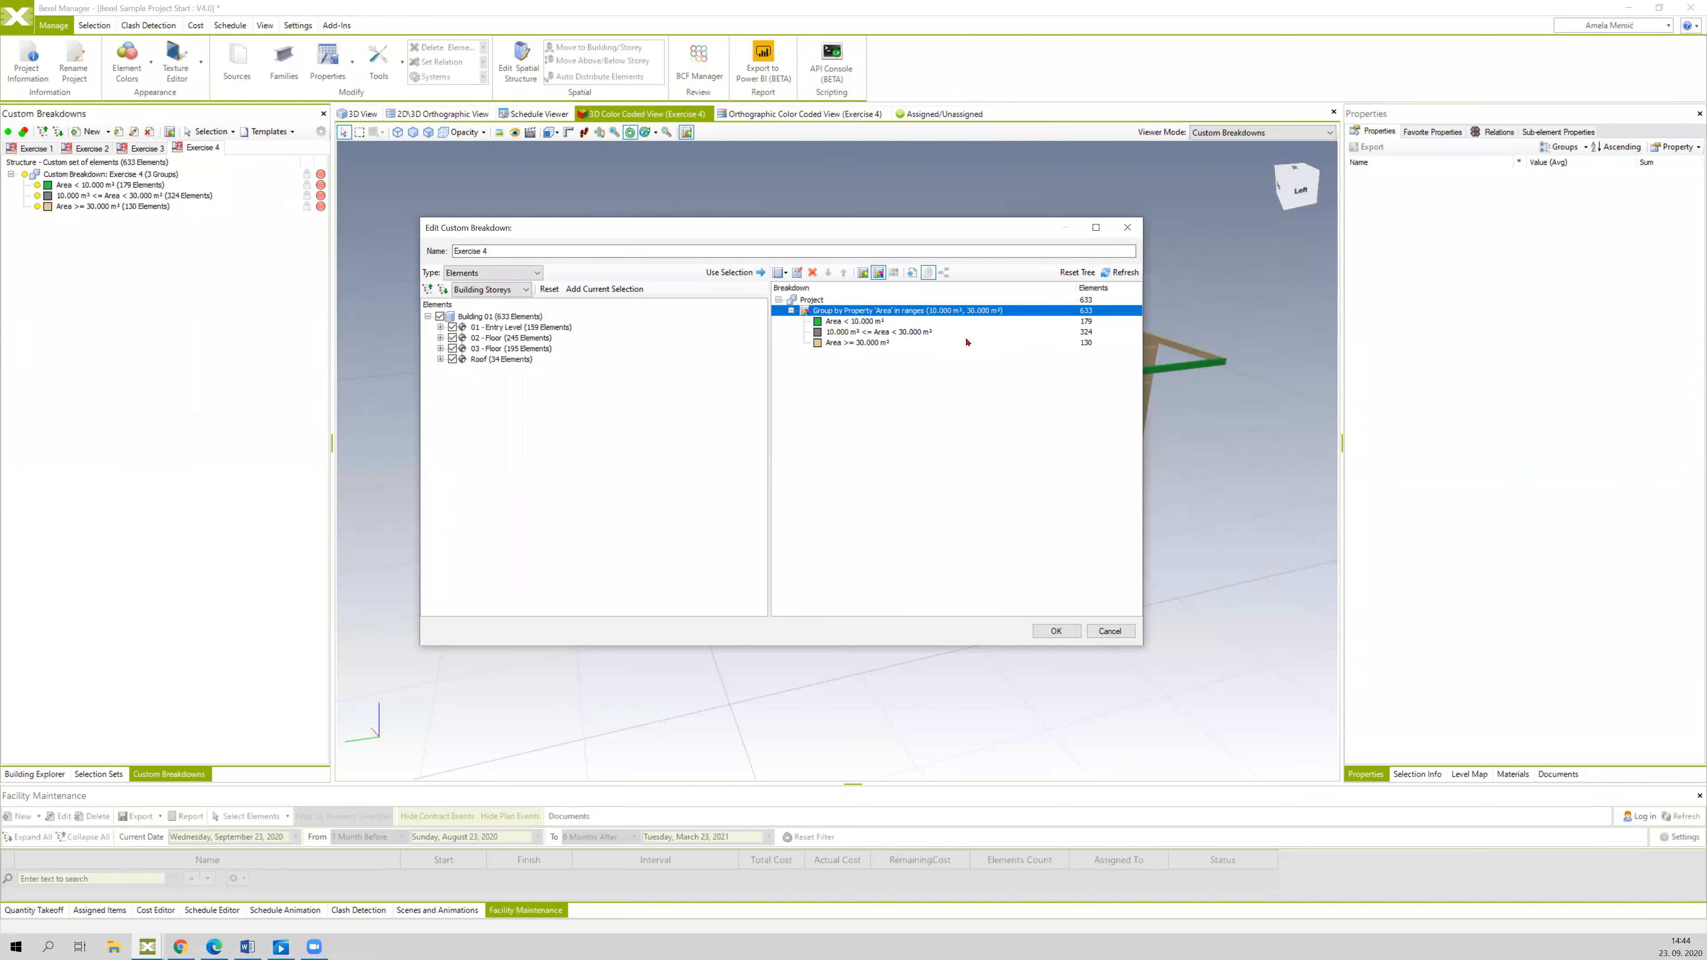
left_click(1070, 273)
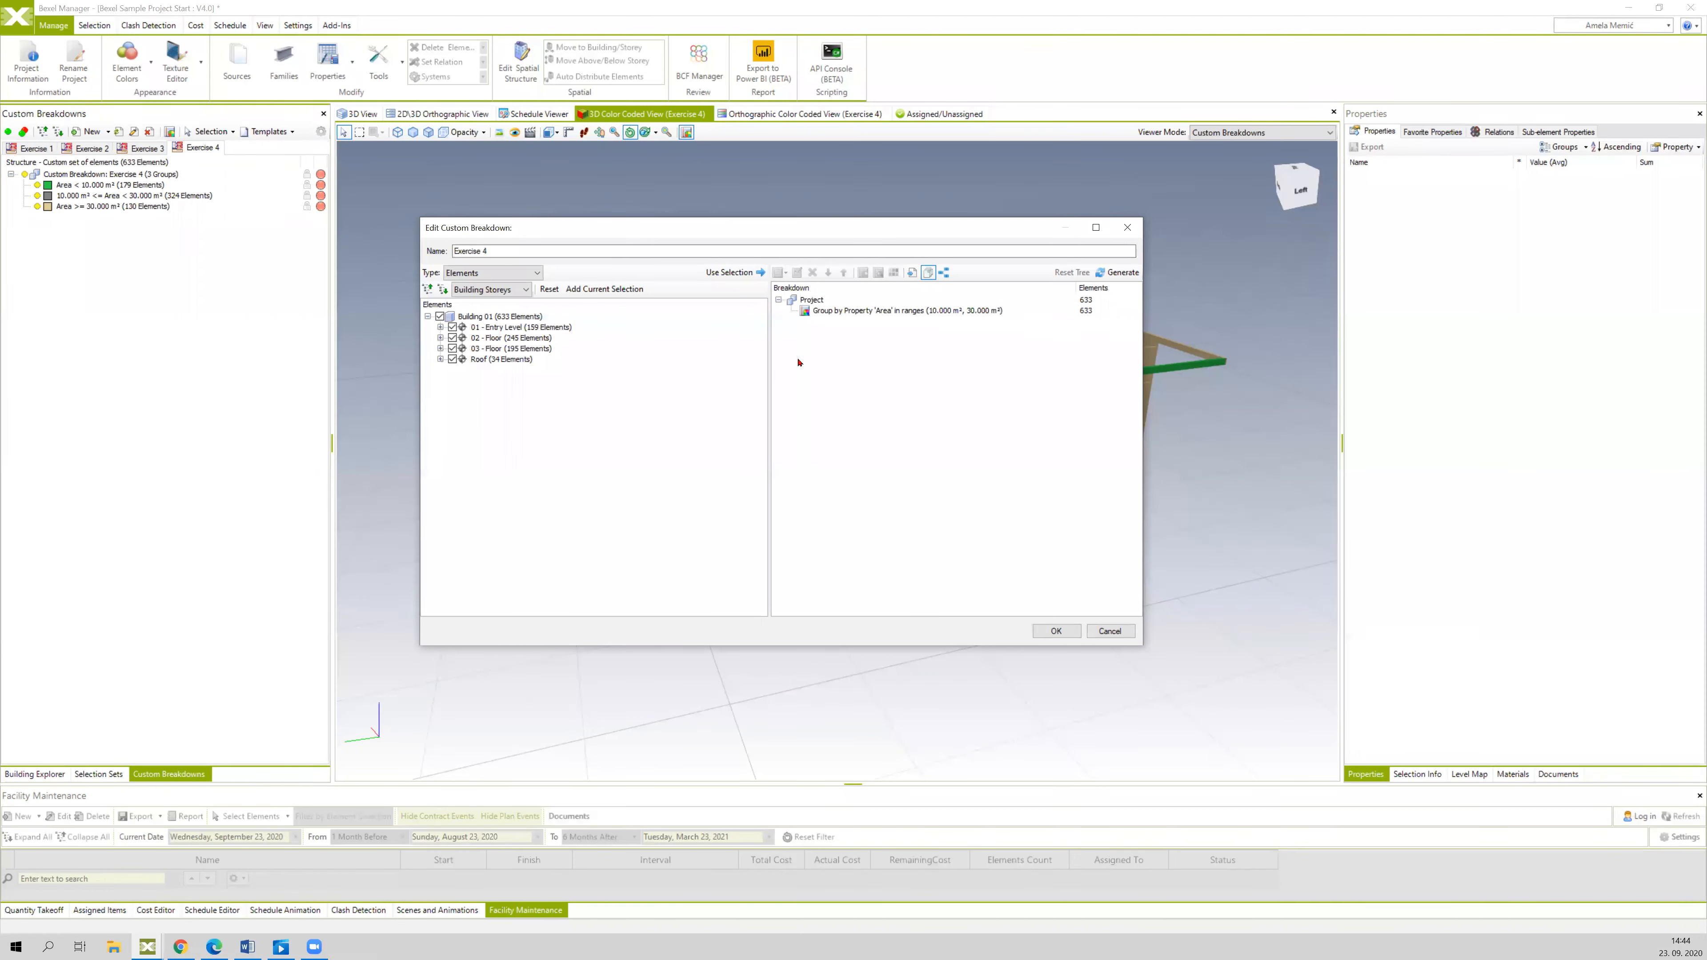
- Add a grouping rule by Building Level to the Exercise 4 project
left_click(827, 310)
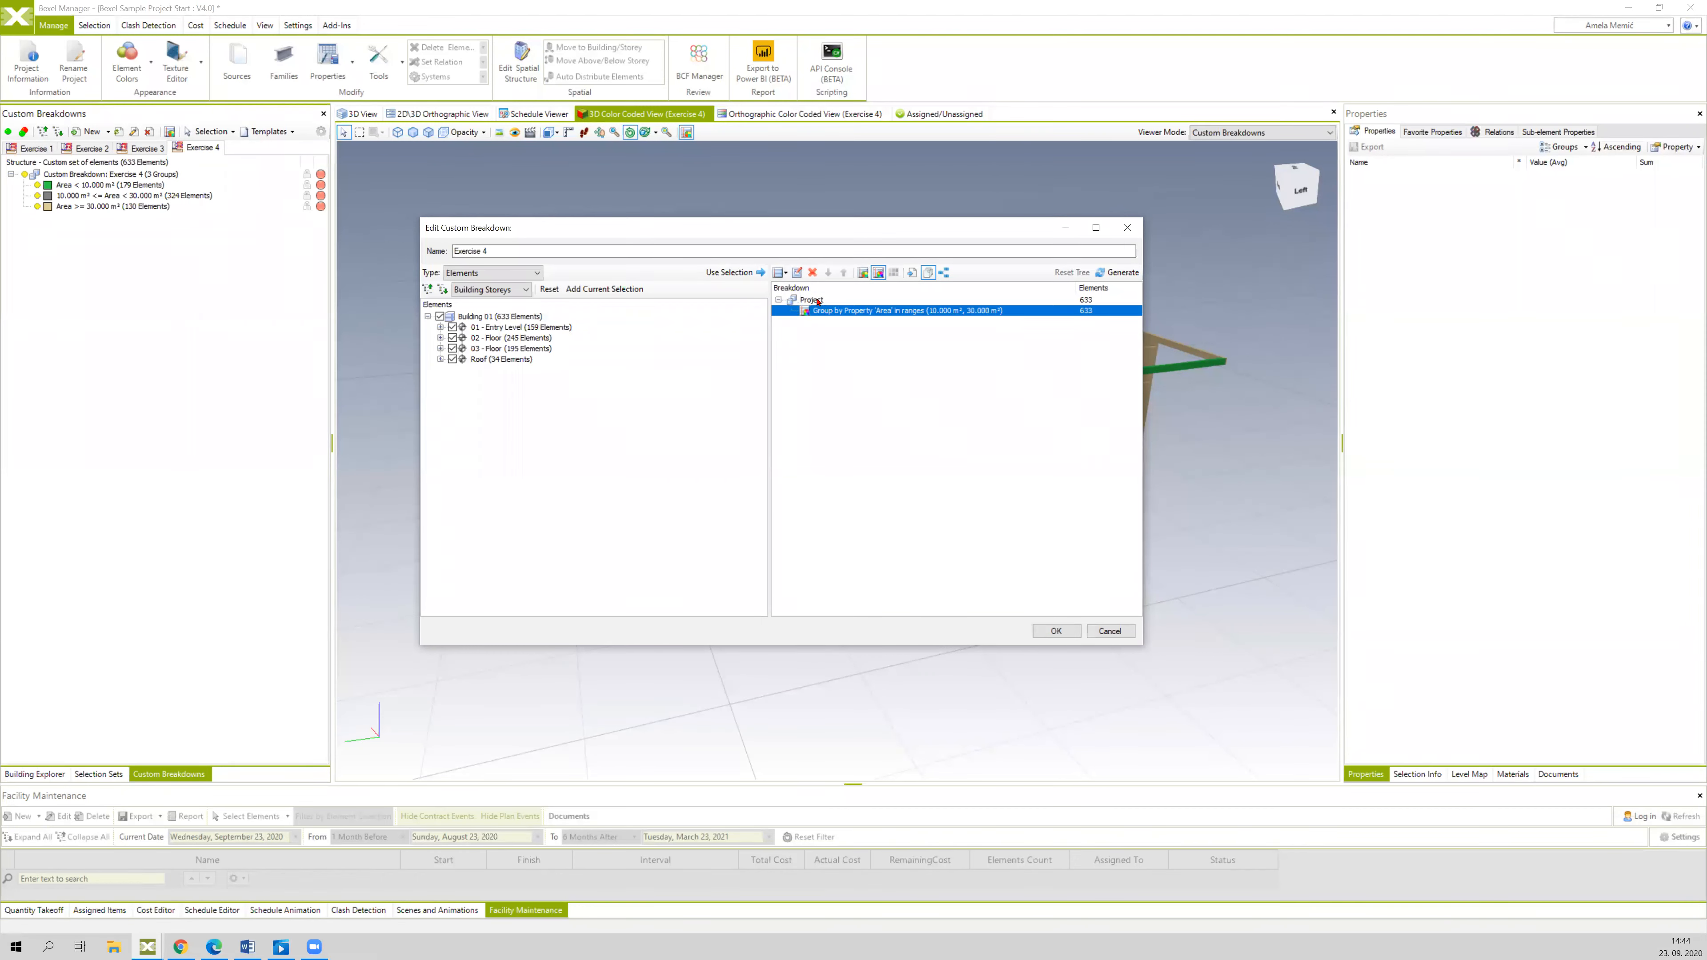
left_click(812, 300)
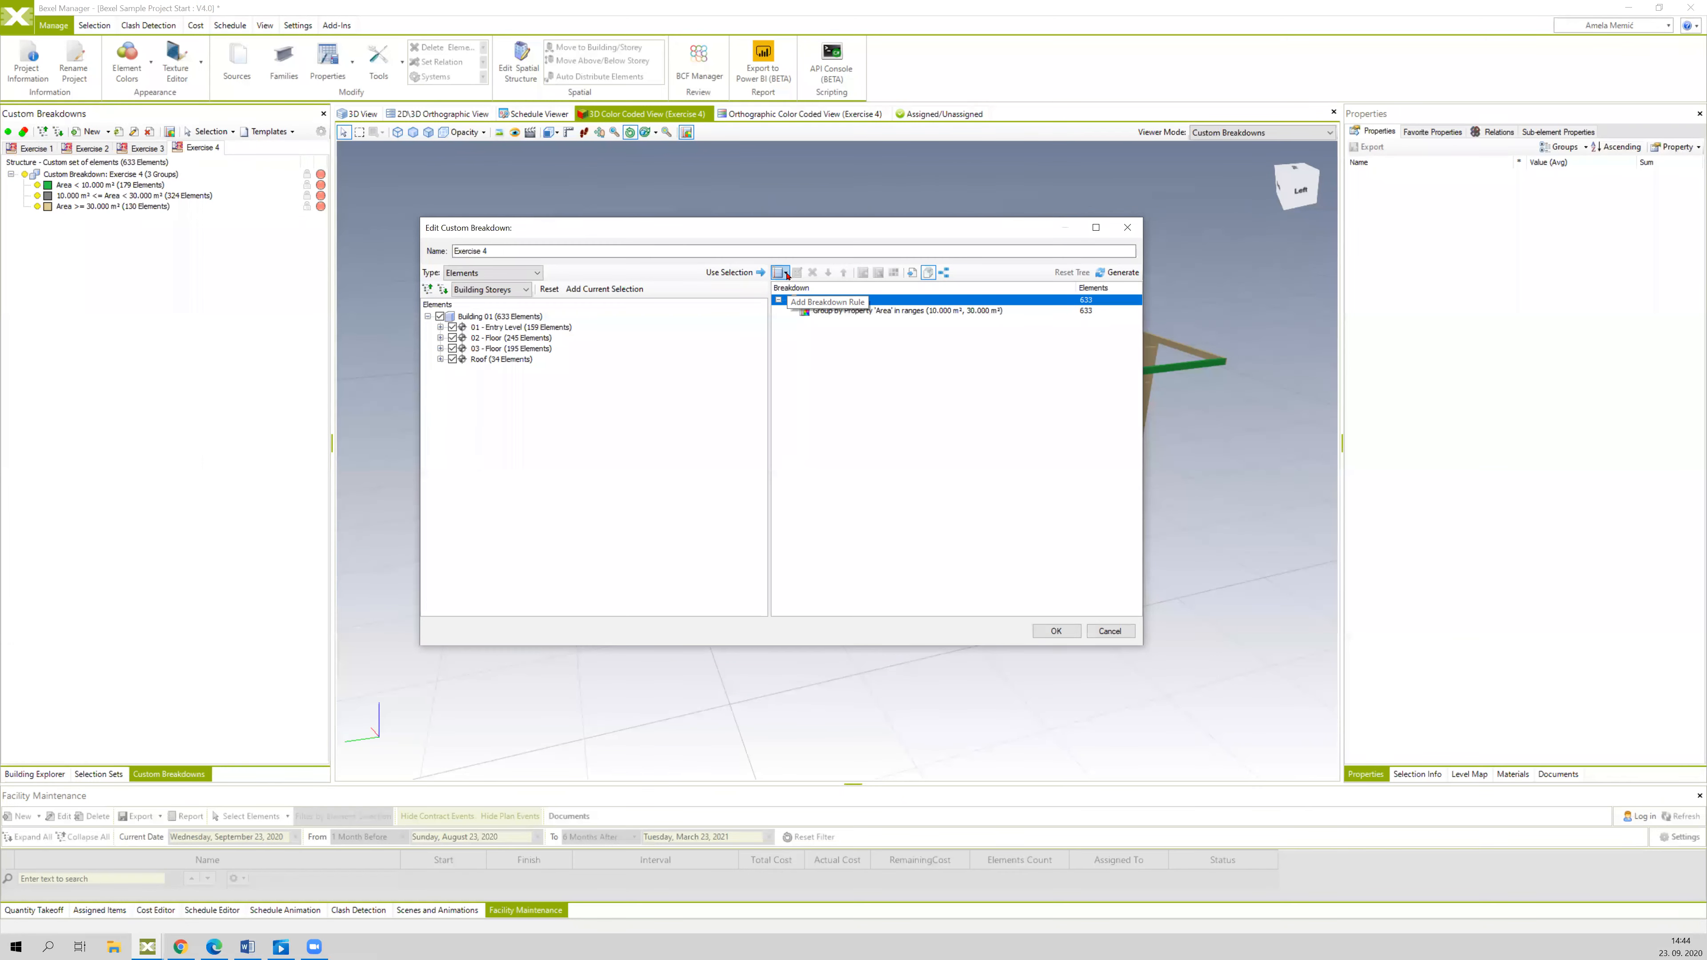
left_click(785, 273)
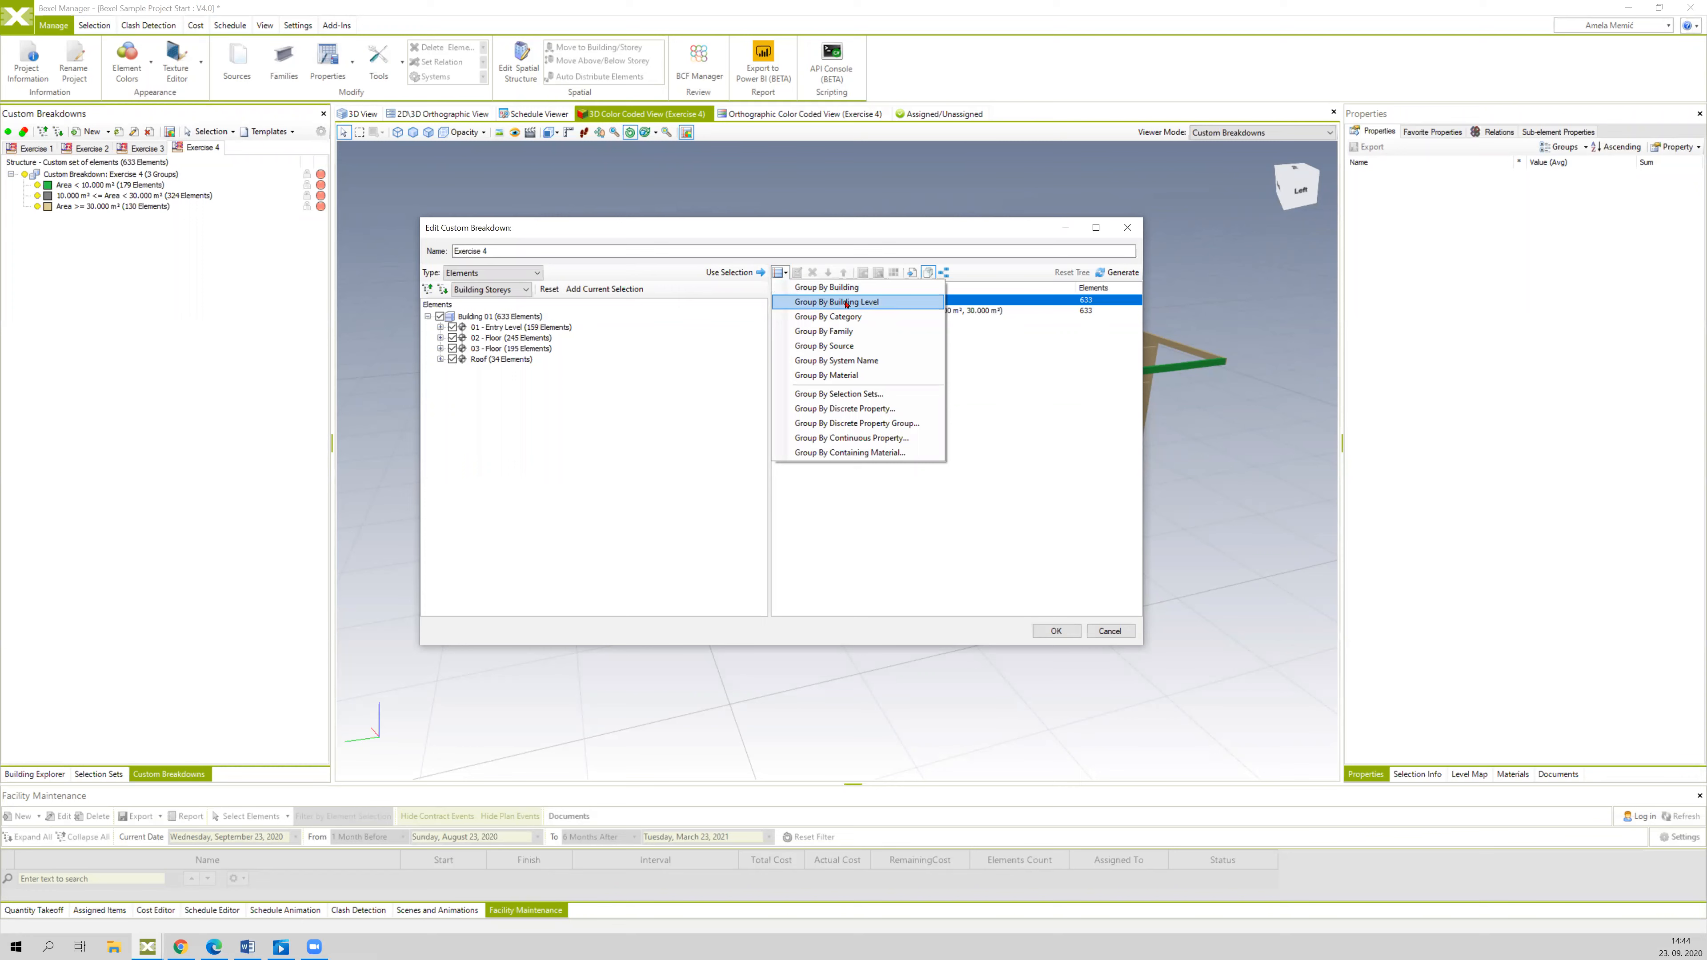
left_click(891, 303)
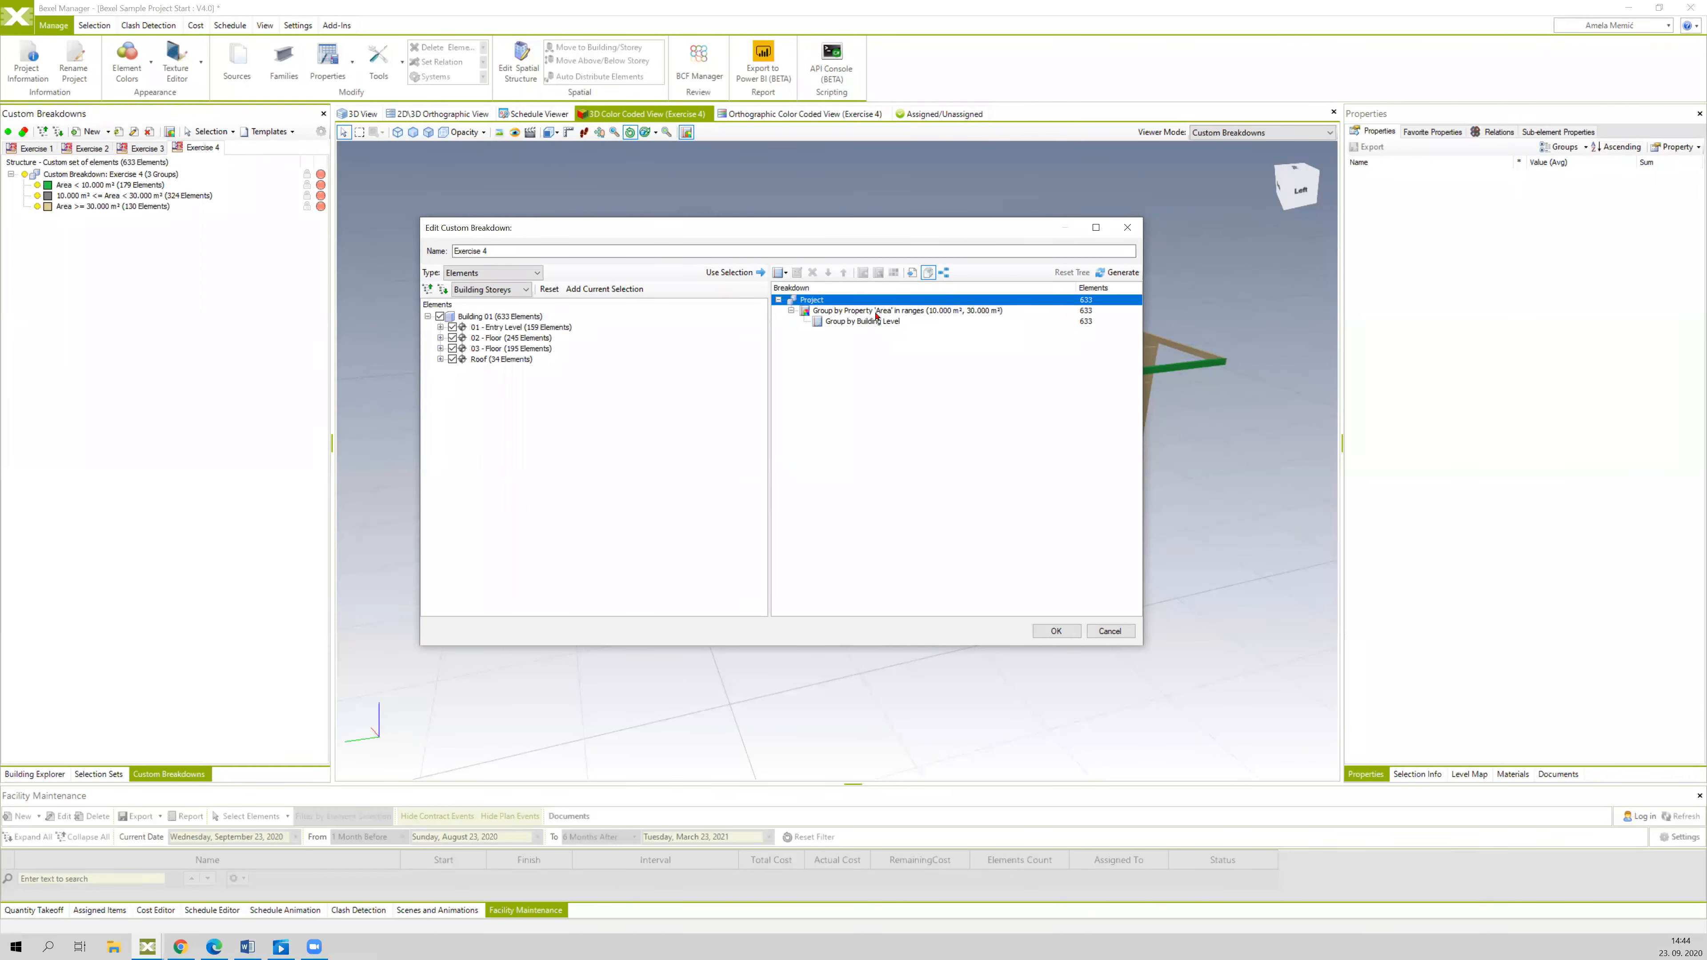
- Move the Building Level rule above the Area range rule and regenerate the Exercise 4 breakdown with this order
left_click(864, 322)
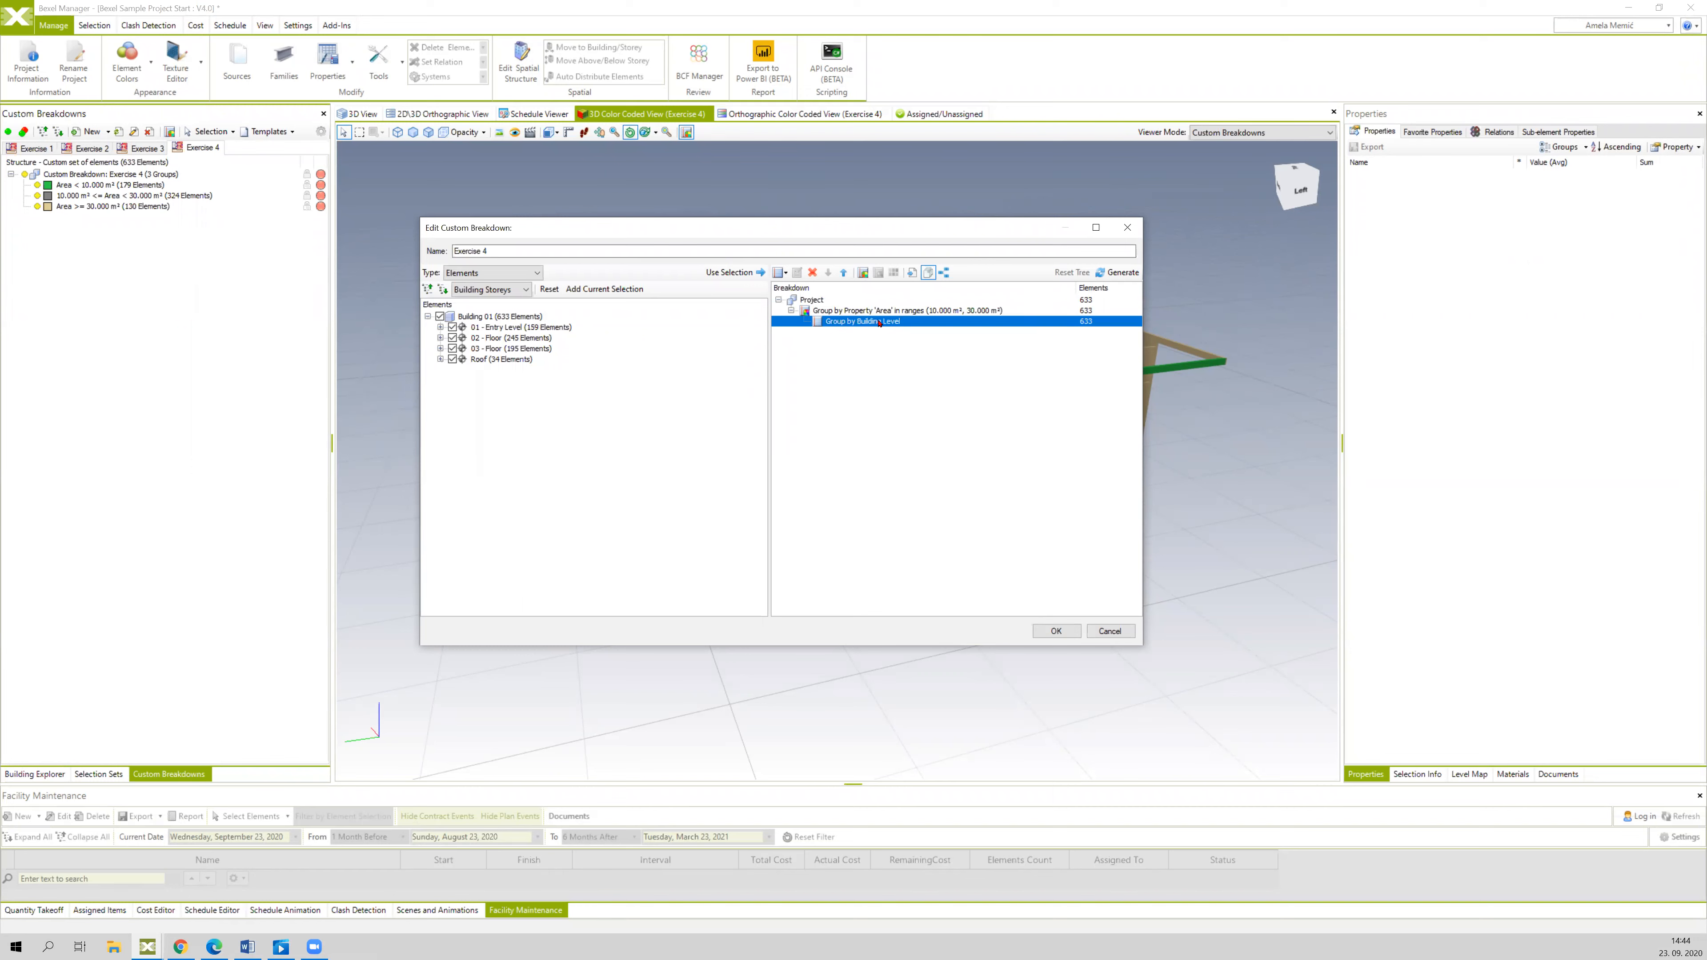
left_click(843, 274)
left_click(843, 273)
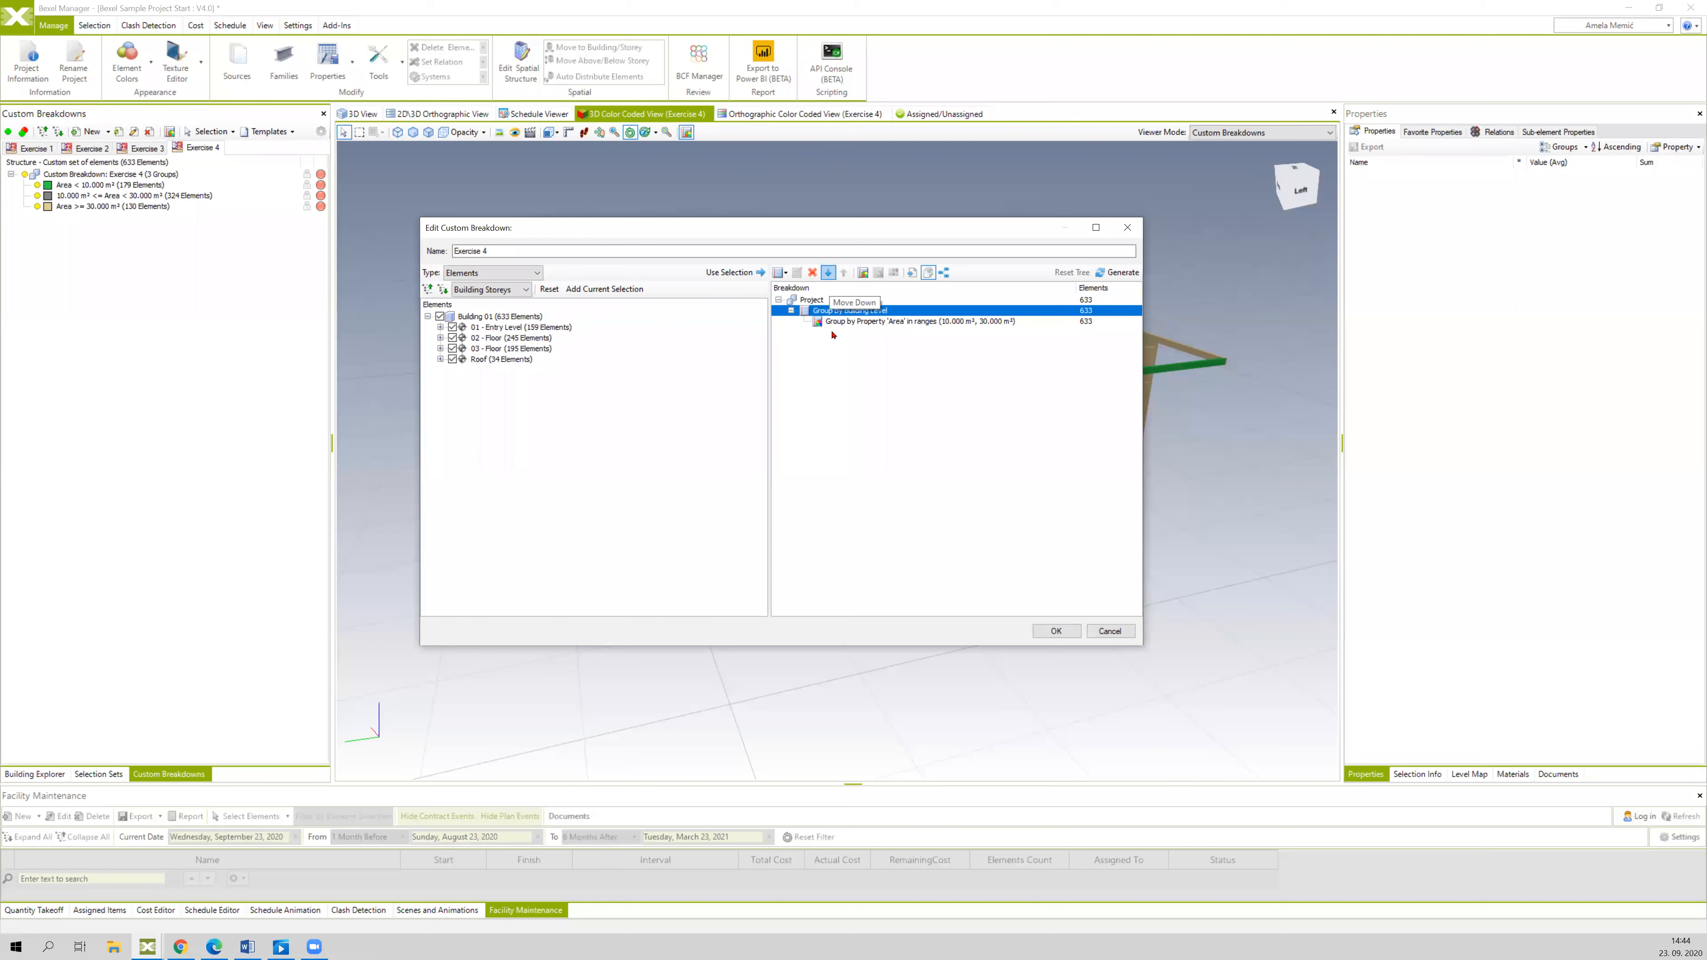
left_click(829, 274)
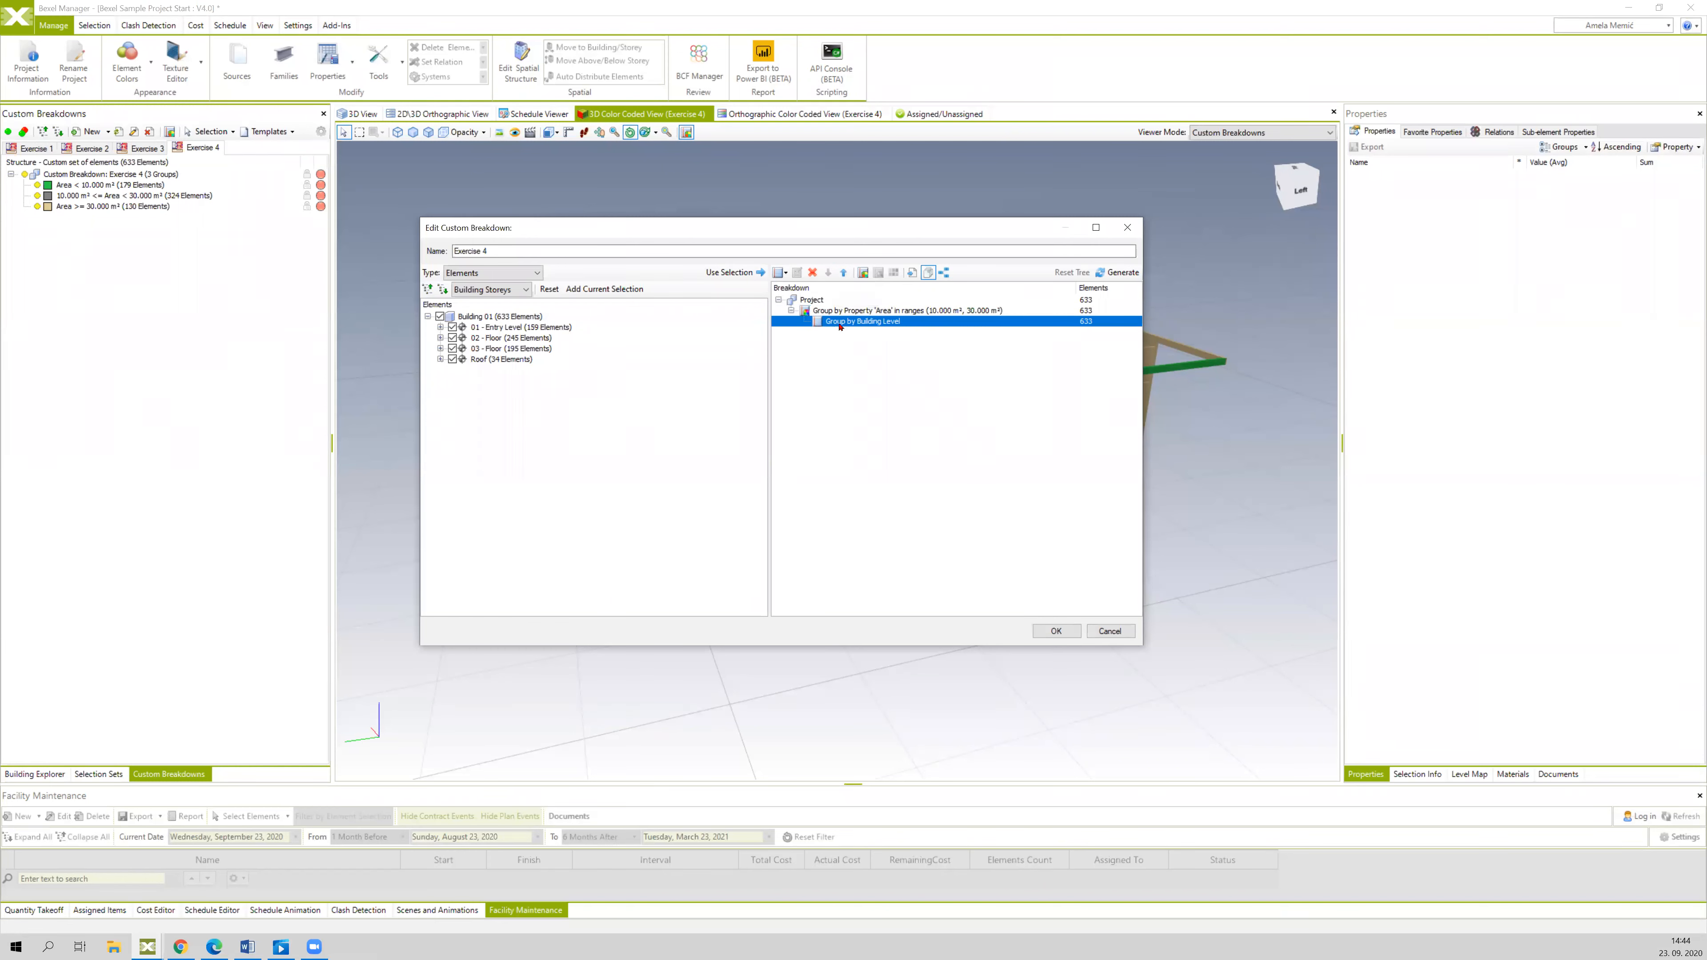
left_click(845, 274)
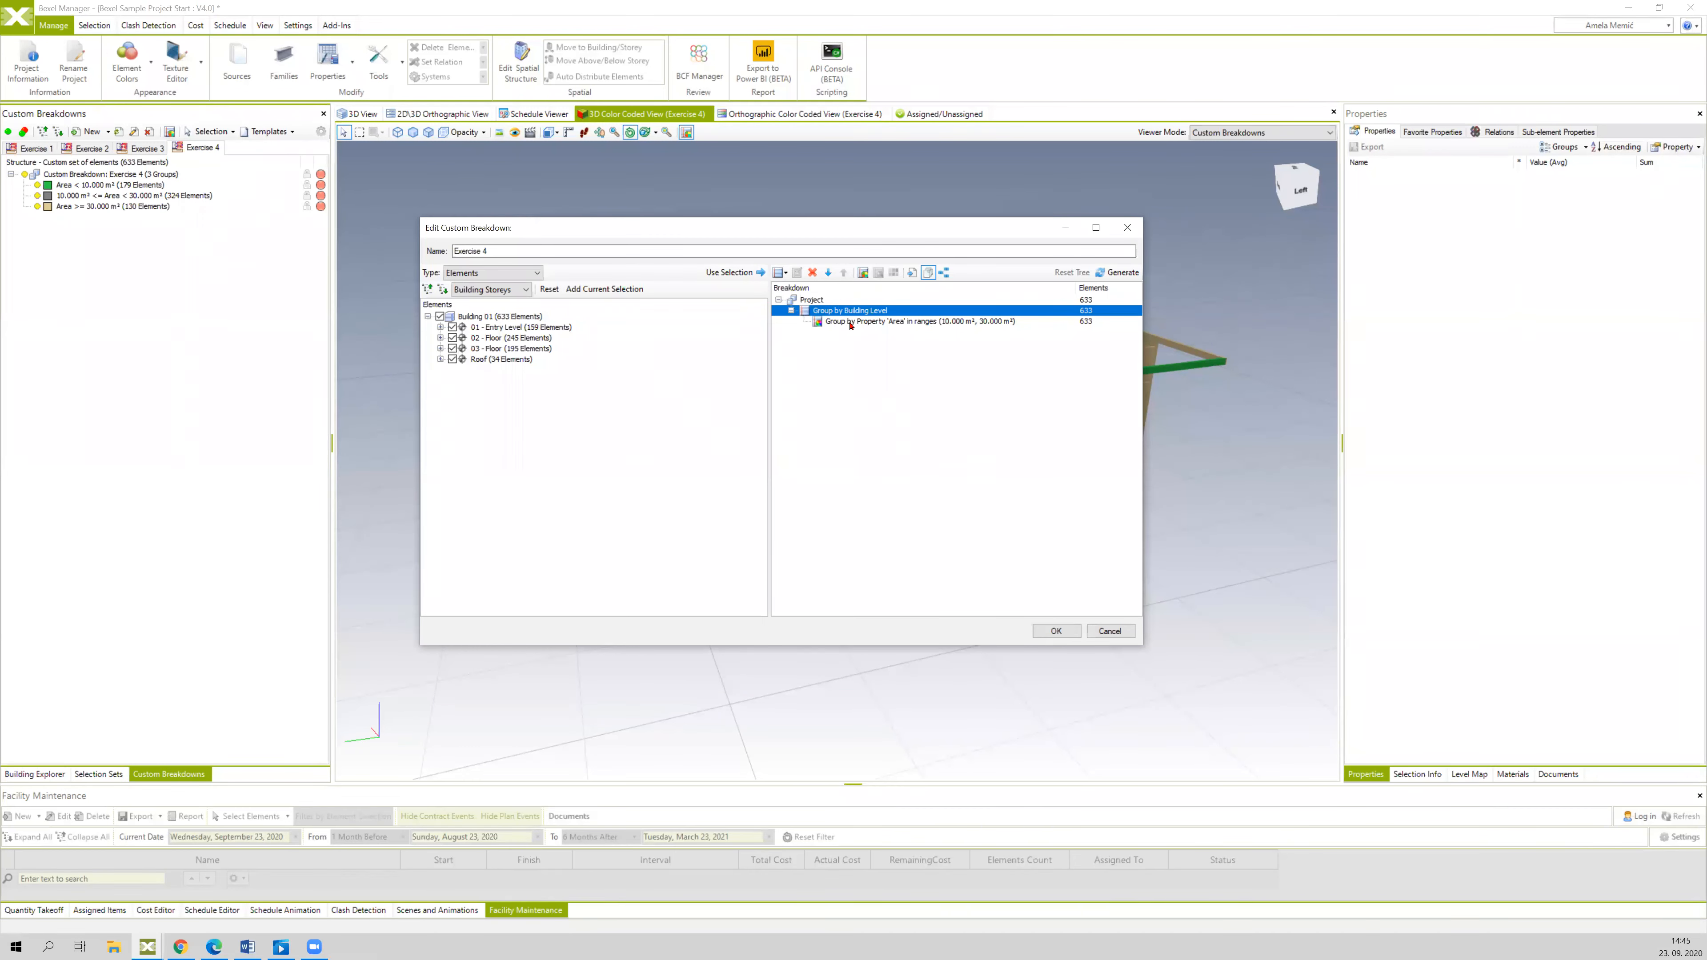
left_click(1119, 273)
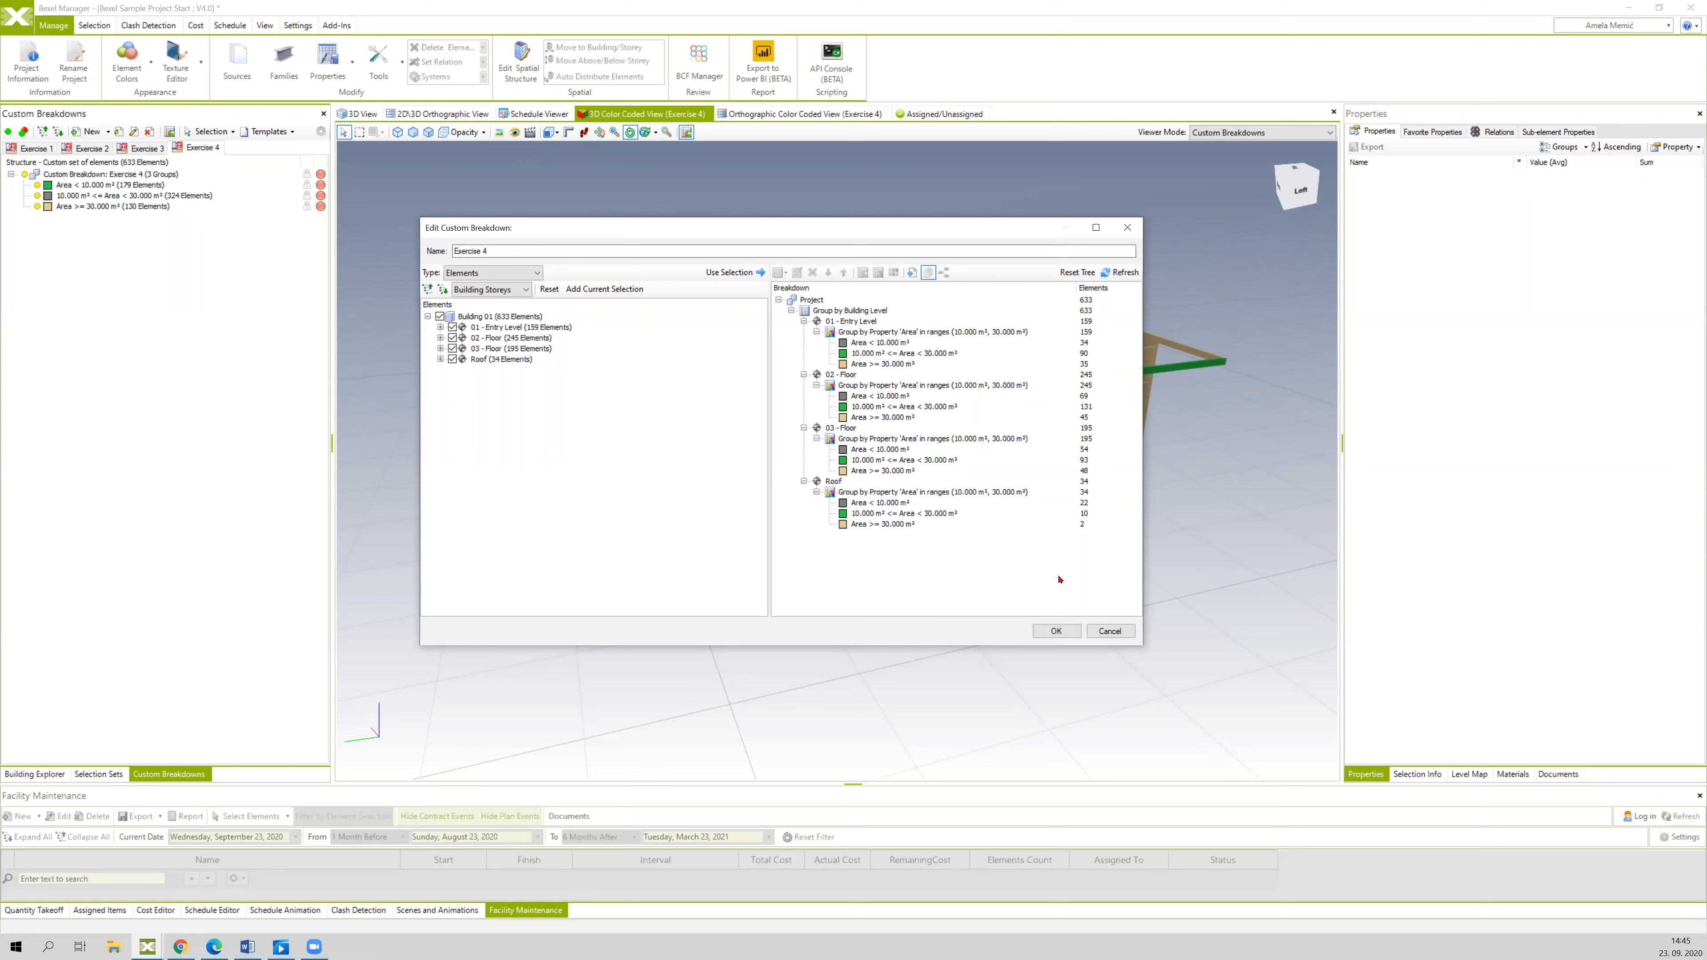
left_click(1052, 630)
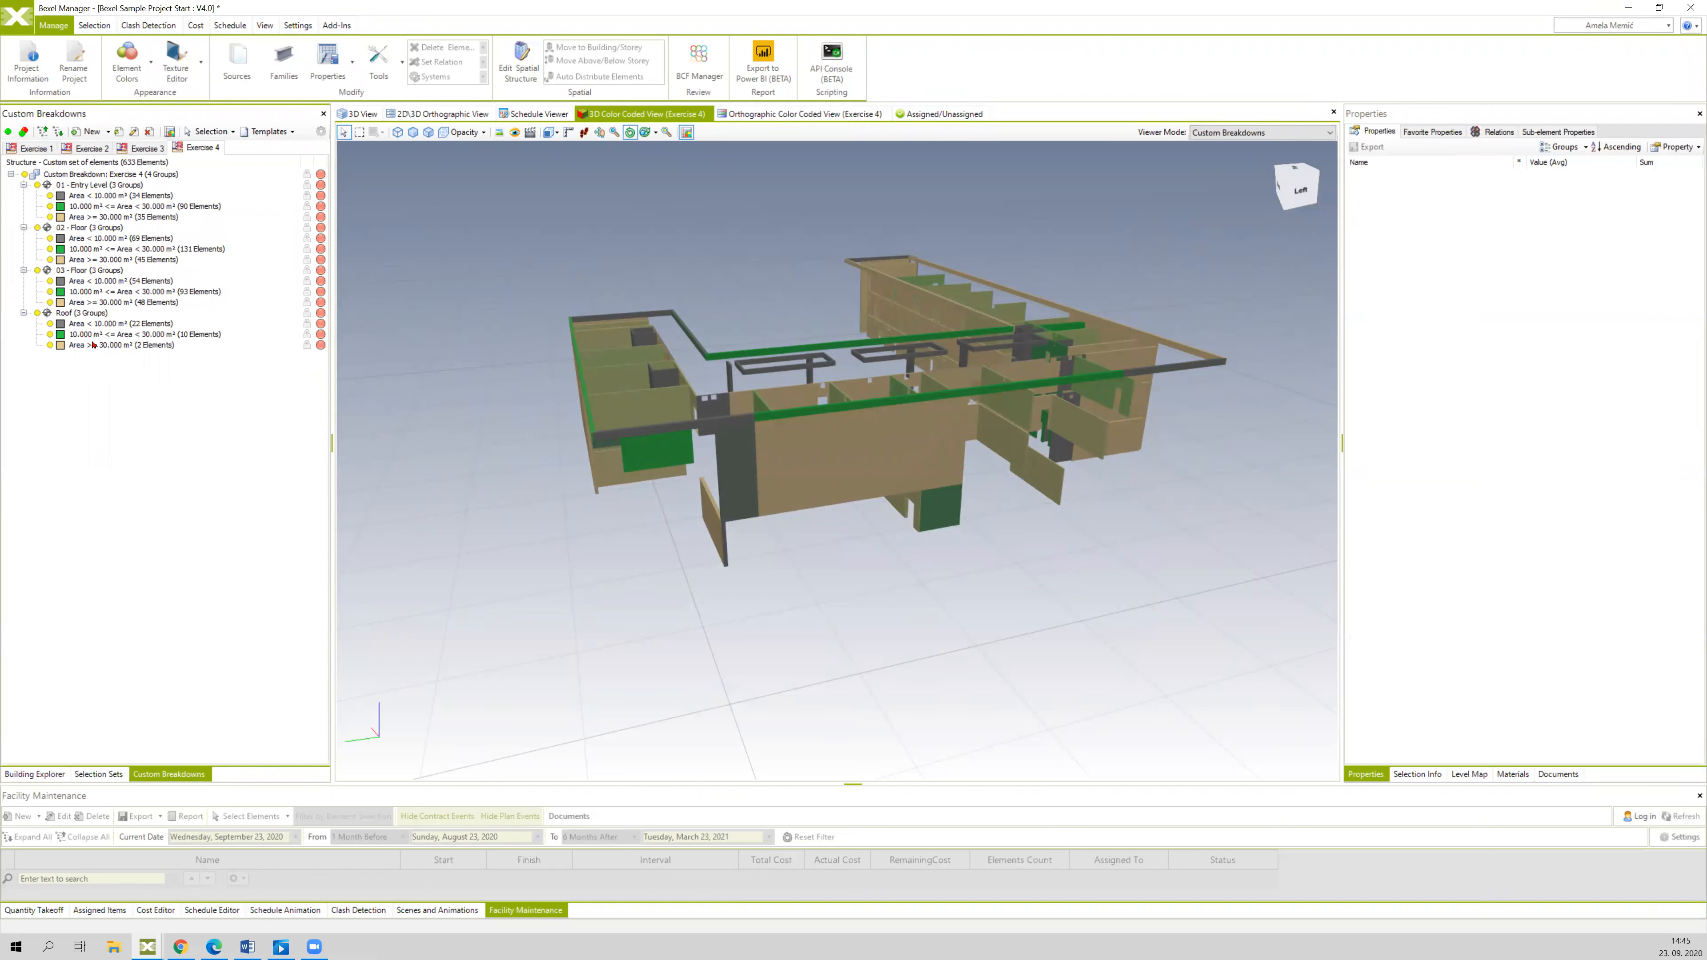
- Select the Entry Level walls in the 10 to 30 m² Area range and examine where they are in the model
left_click_drag(535, 312, 42, 217)
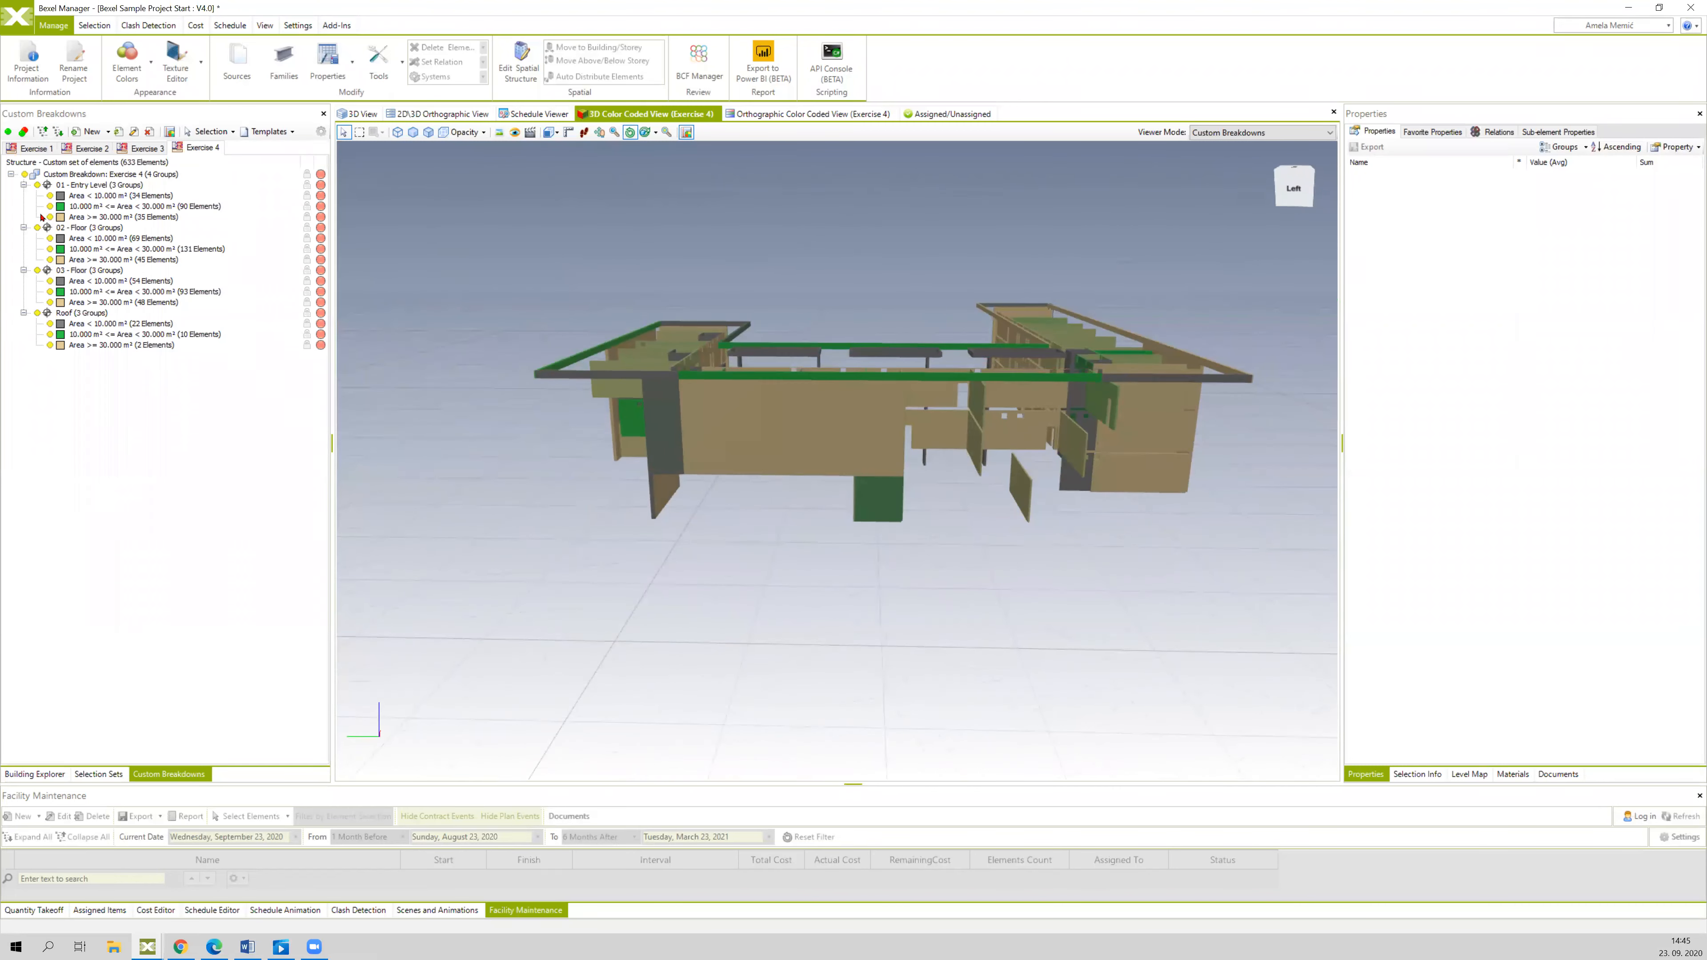
left_click(85, 206)
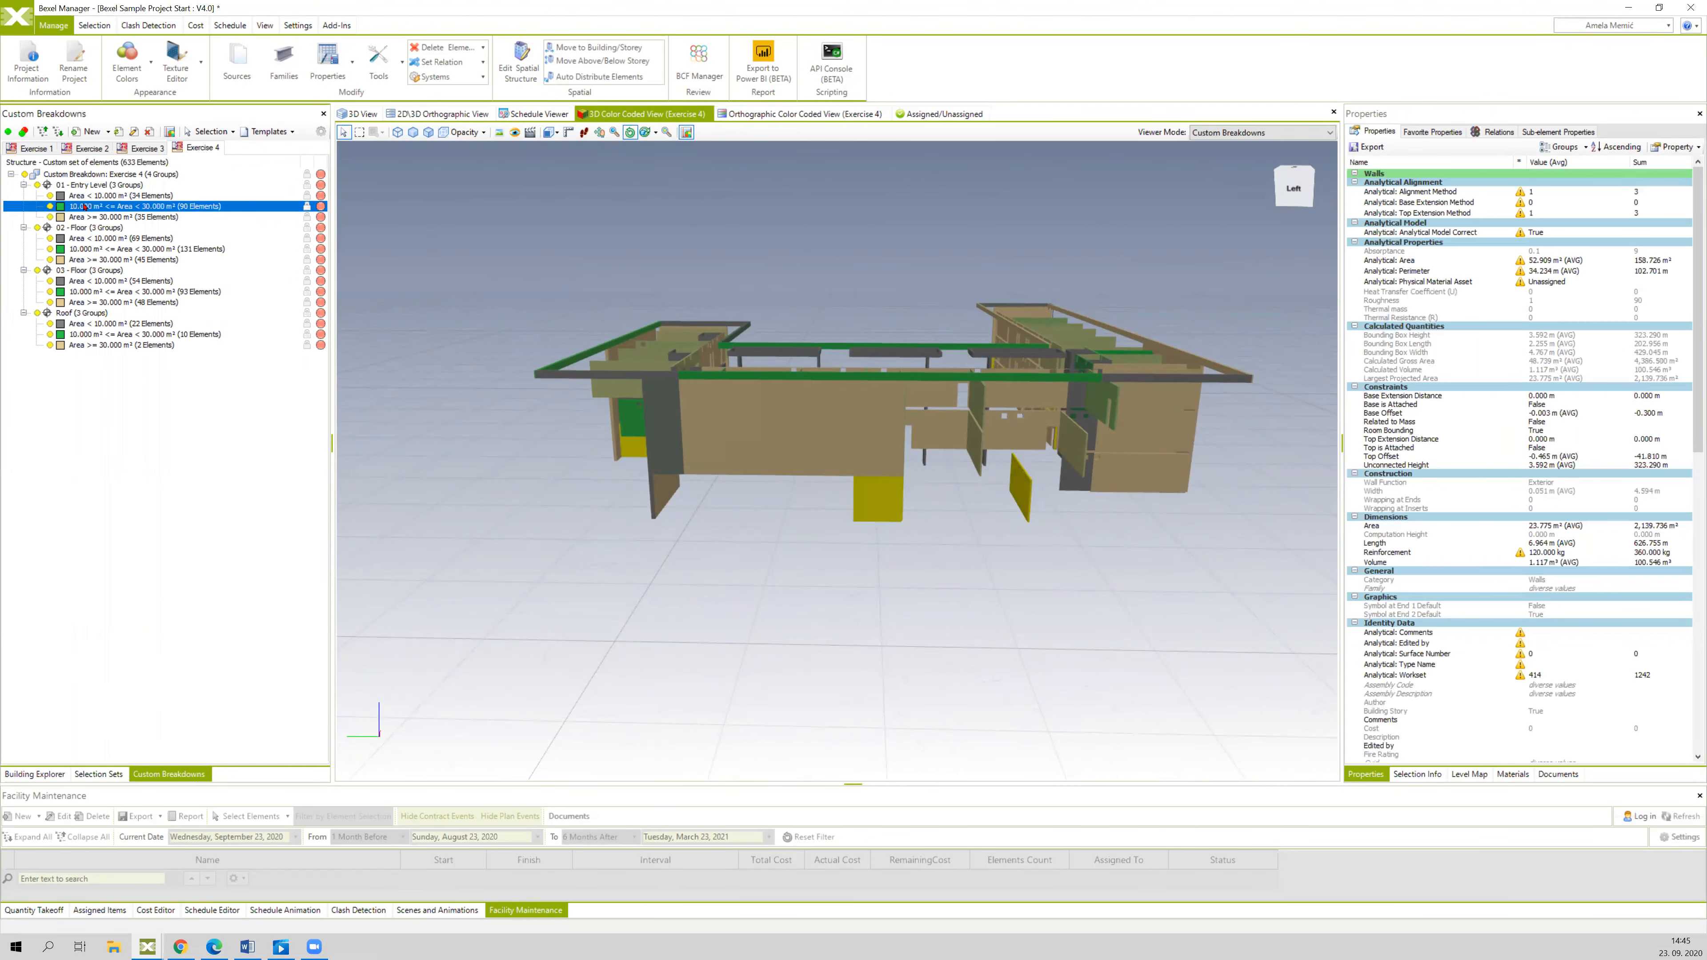
left_click_drag(469, 225, 530, 239)
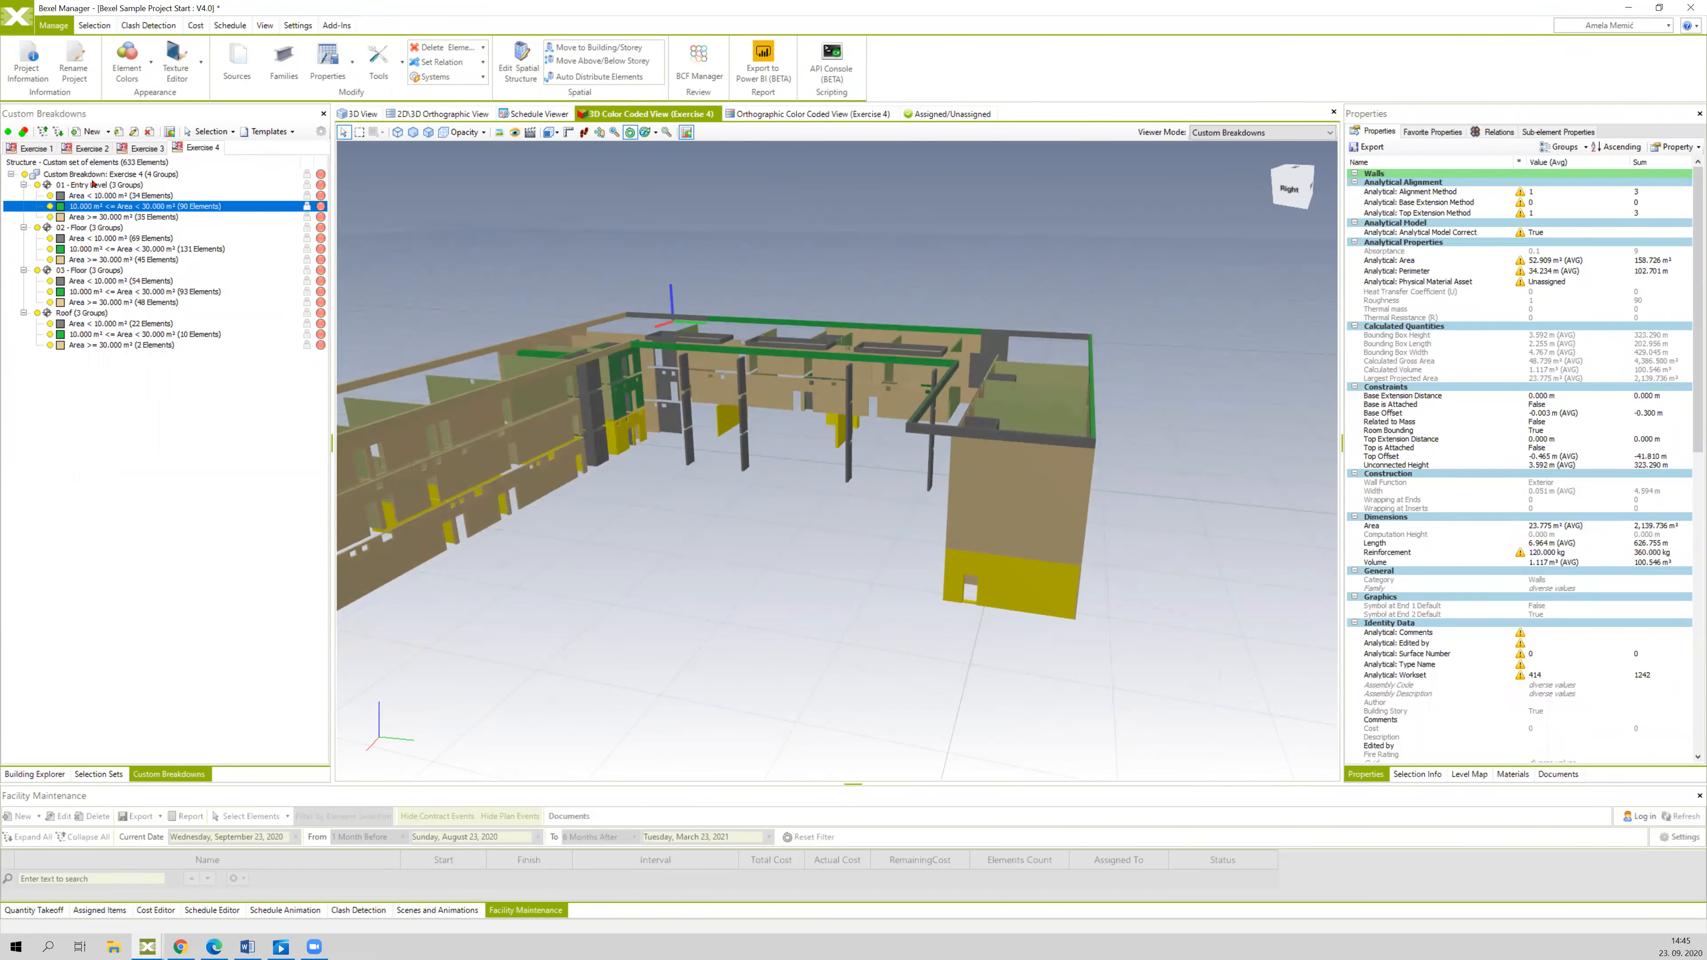
left_click_drag(694, 542, 762, 560)
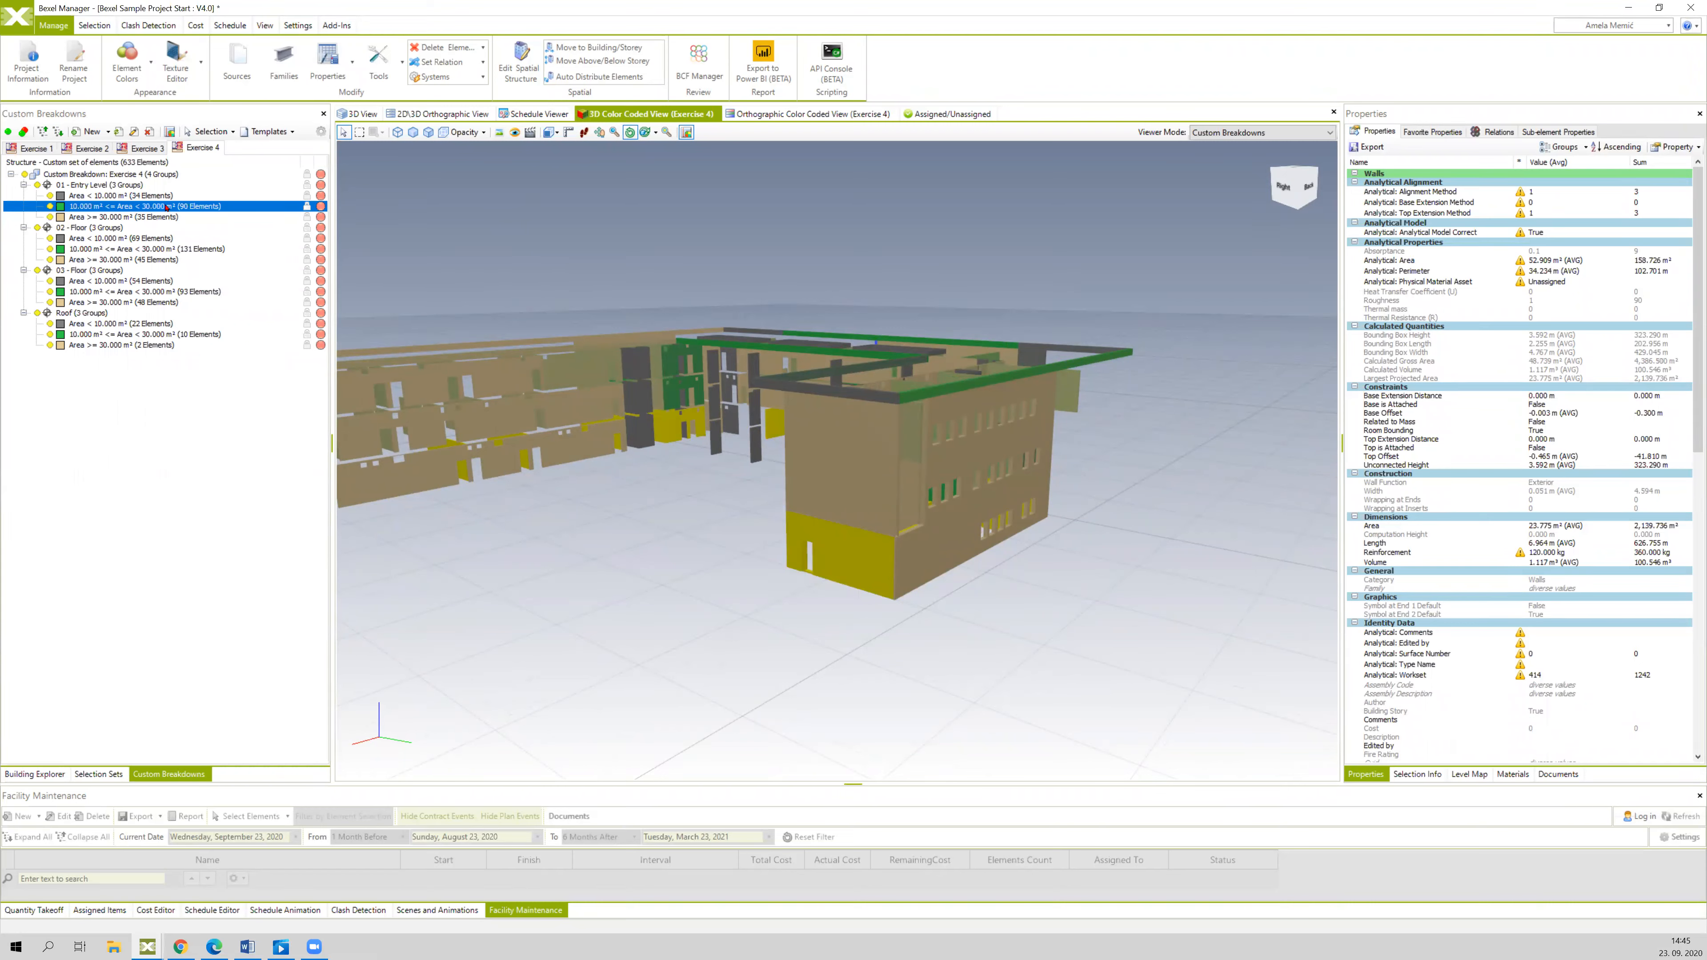
mouse_move(462, 267)
middle_mouse_down()
mouse_move(445, 267)
mouse_move(684, 237)
middle_mouse_up()
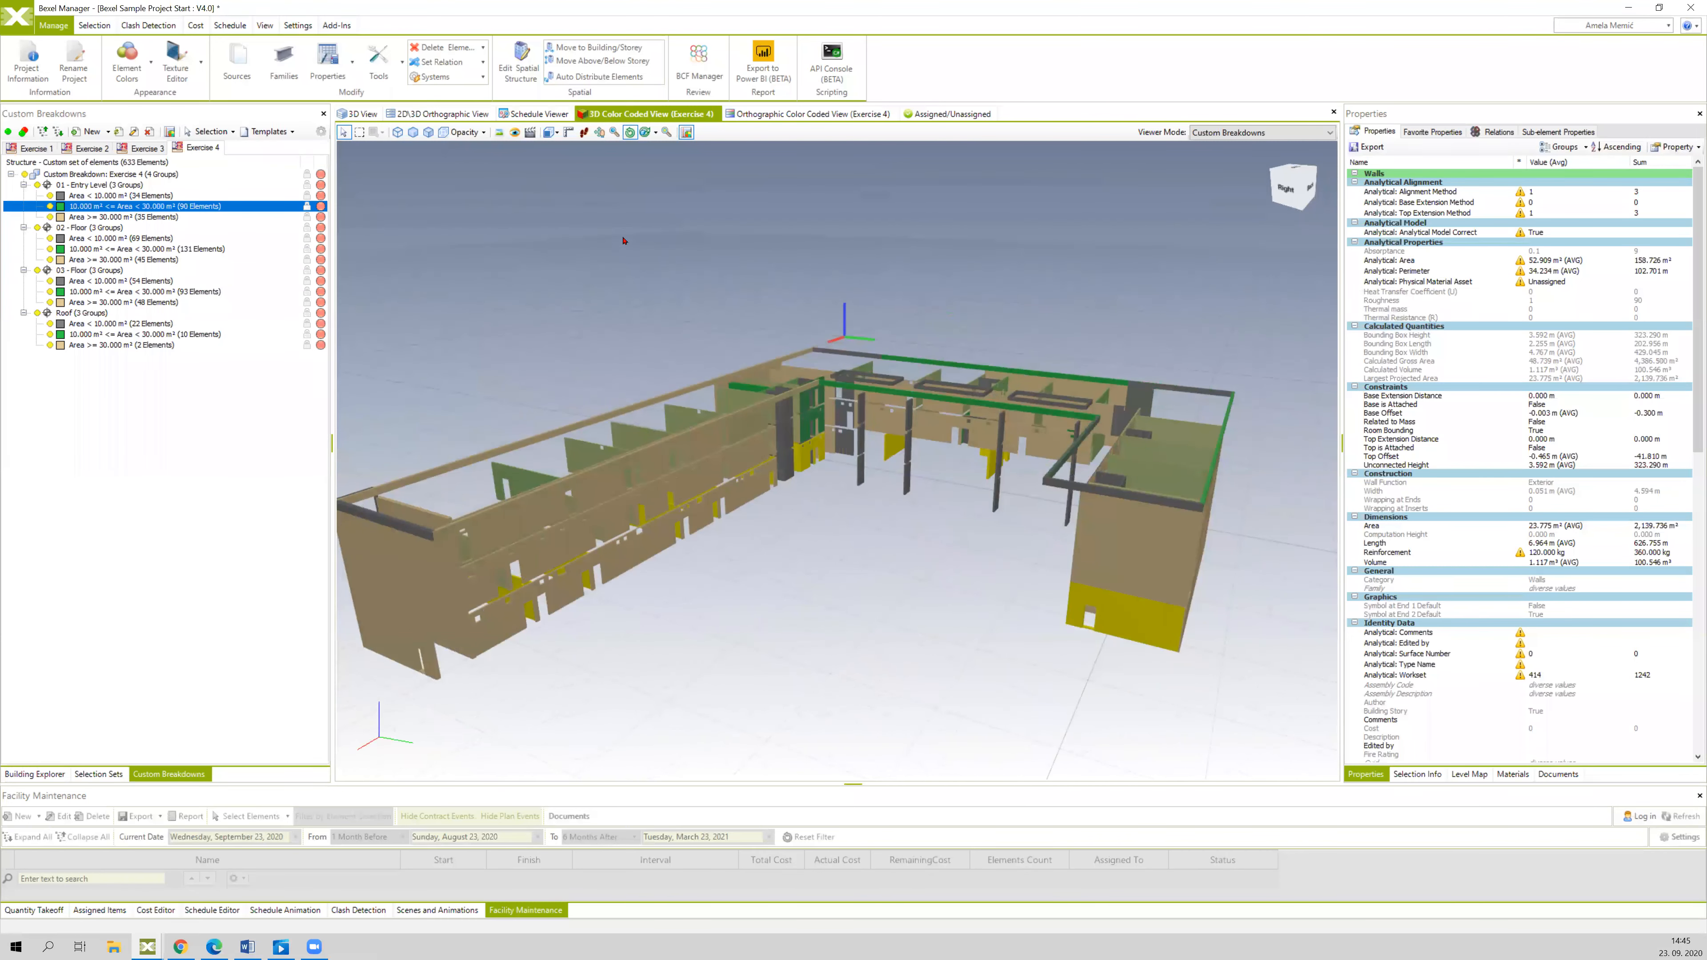
- Save the breakdown as a Breakdown Template file on the Desktop under the suggested name, without opening the output folder
left_click(282, 132)
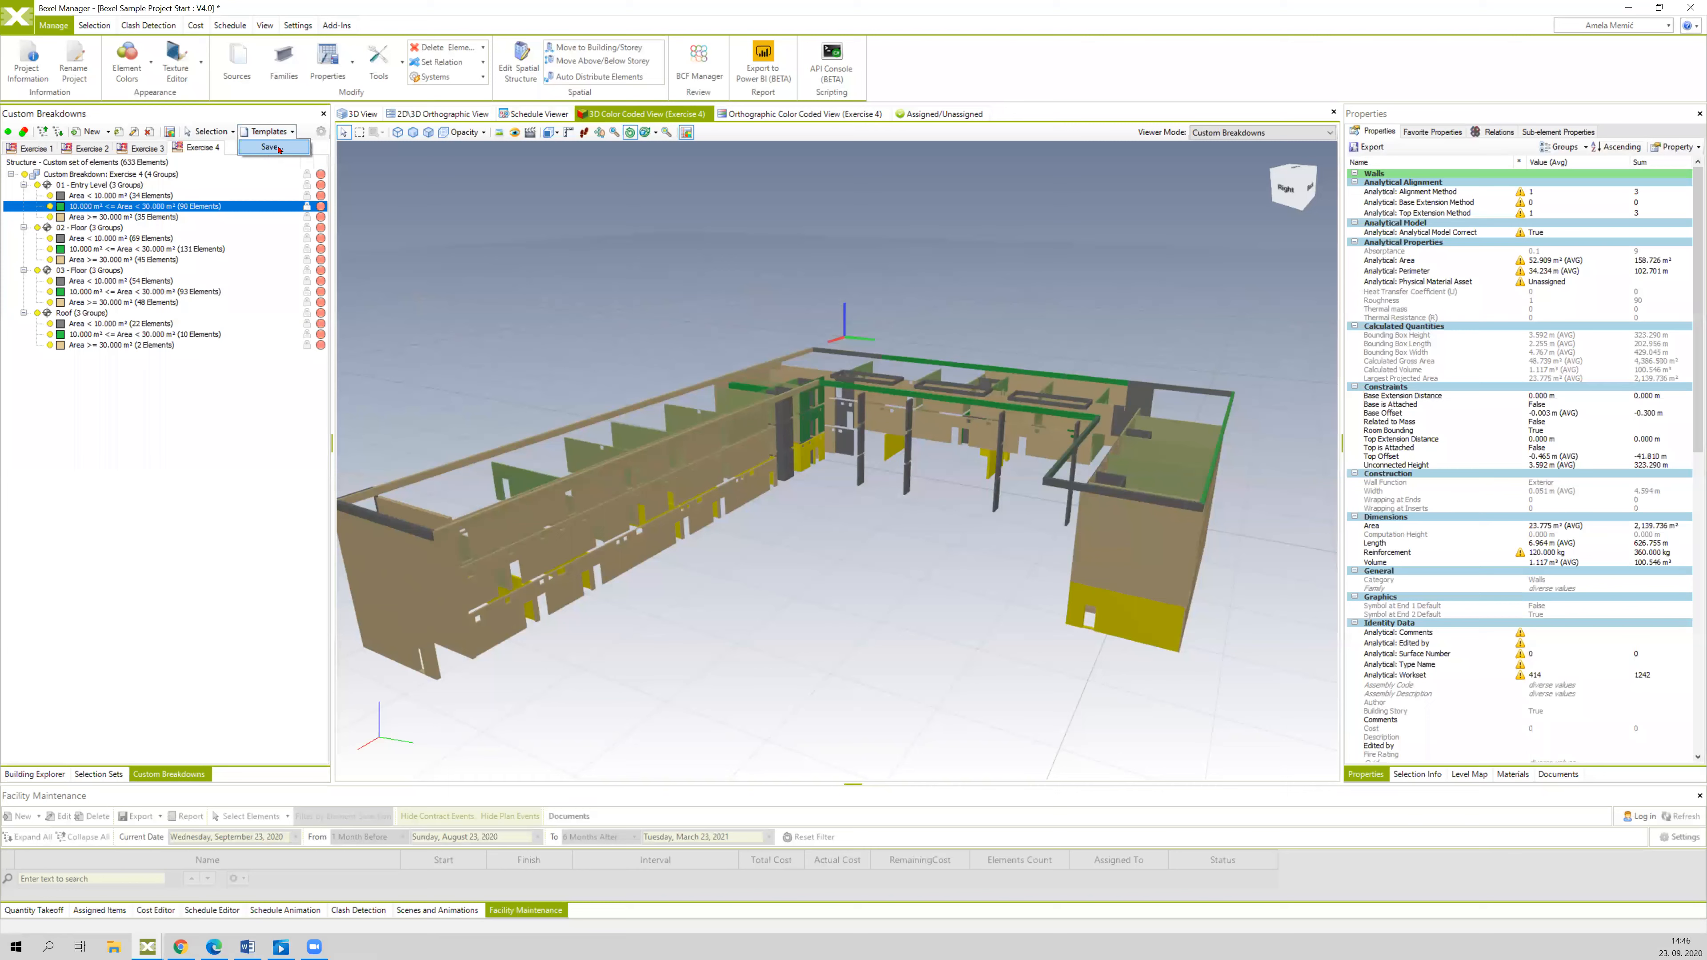
left_click(271, 147)
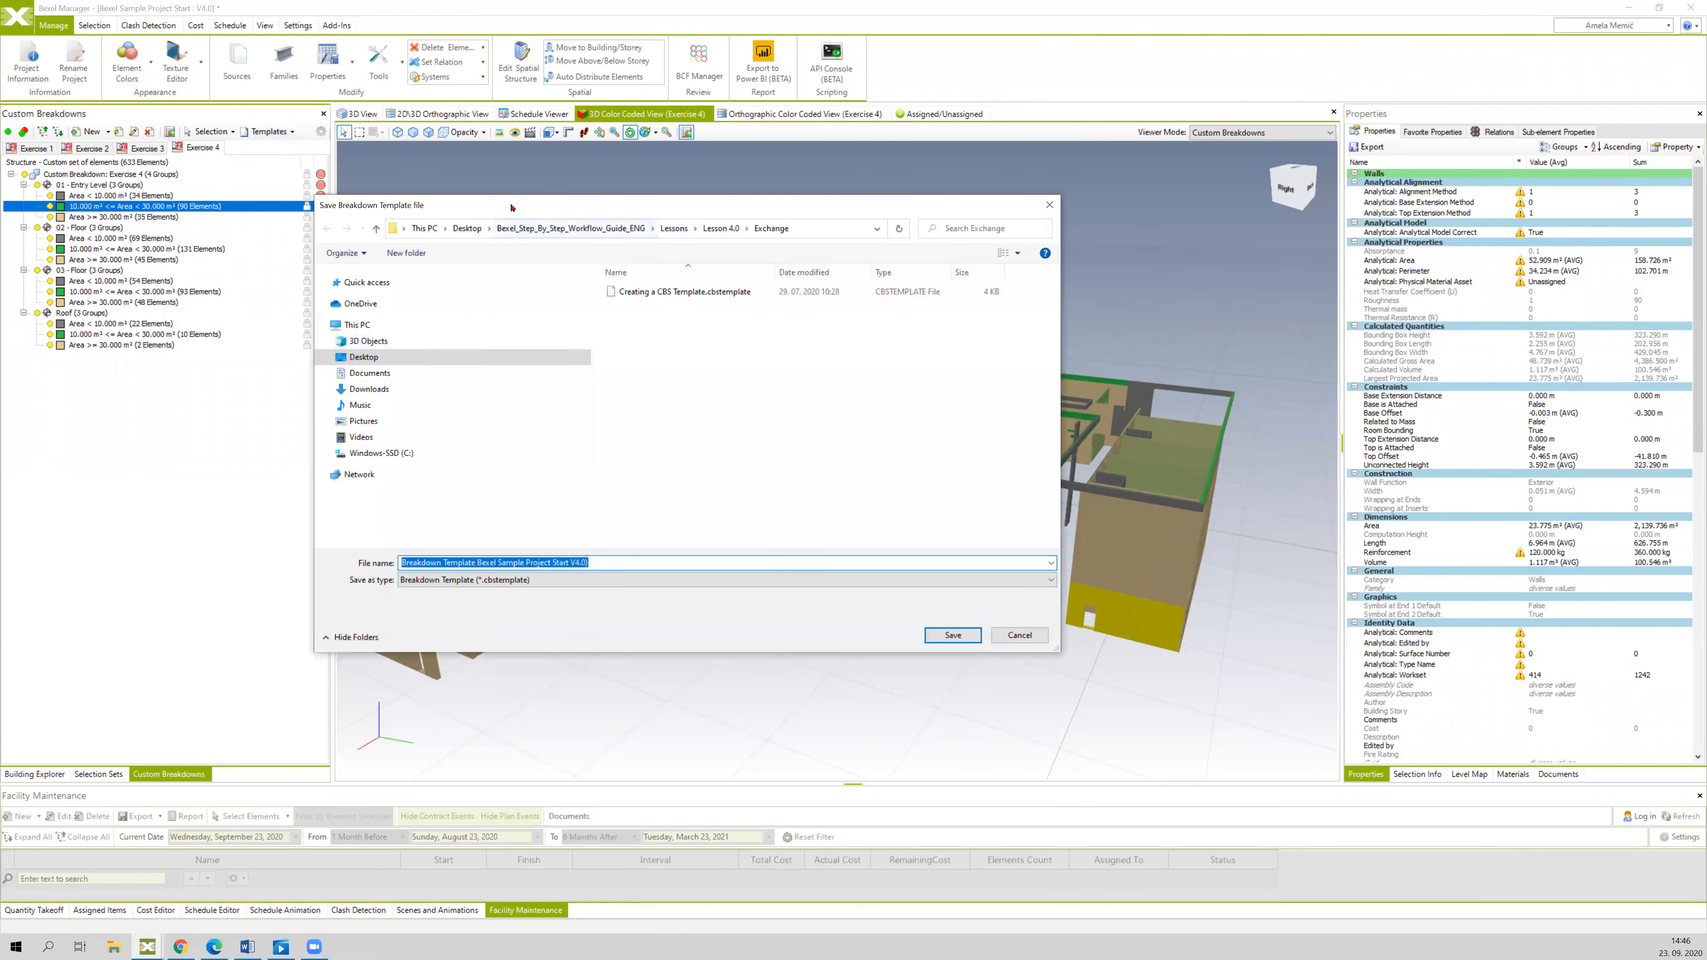
left_click(391, 357)
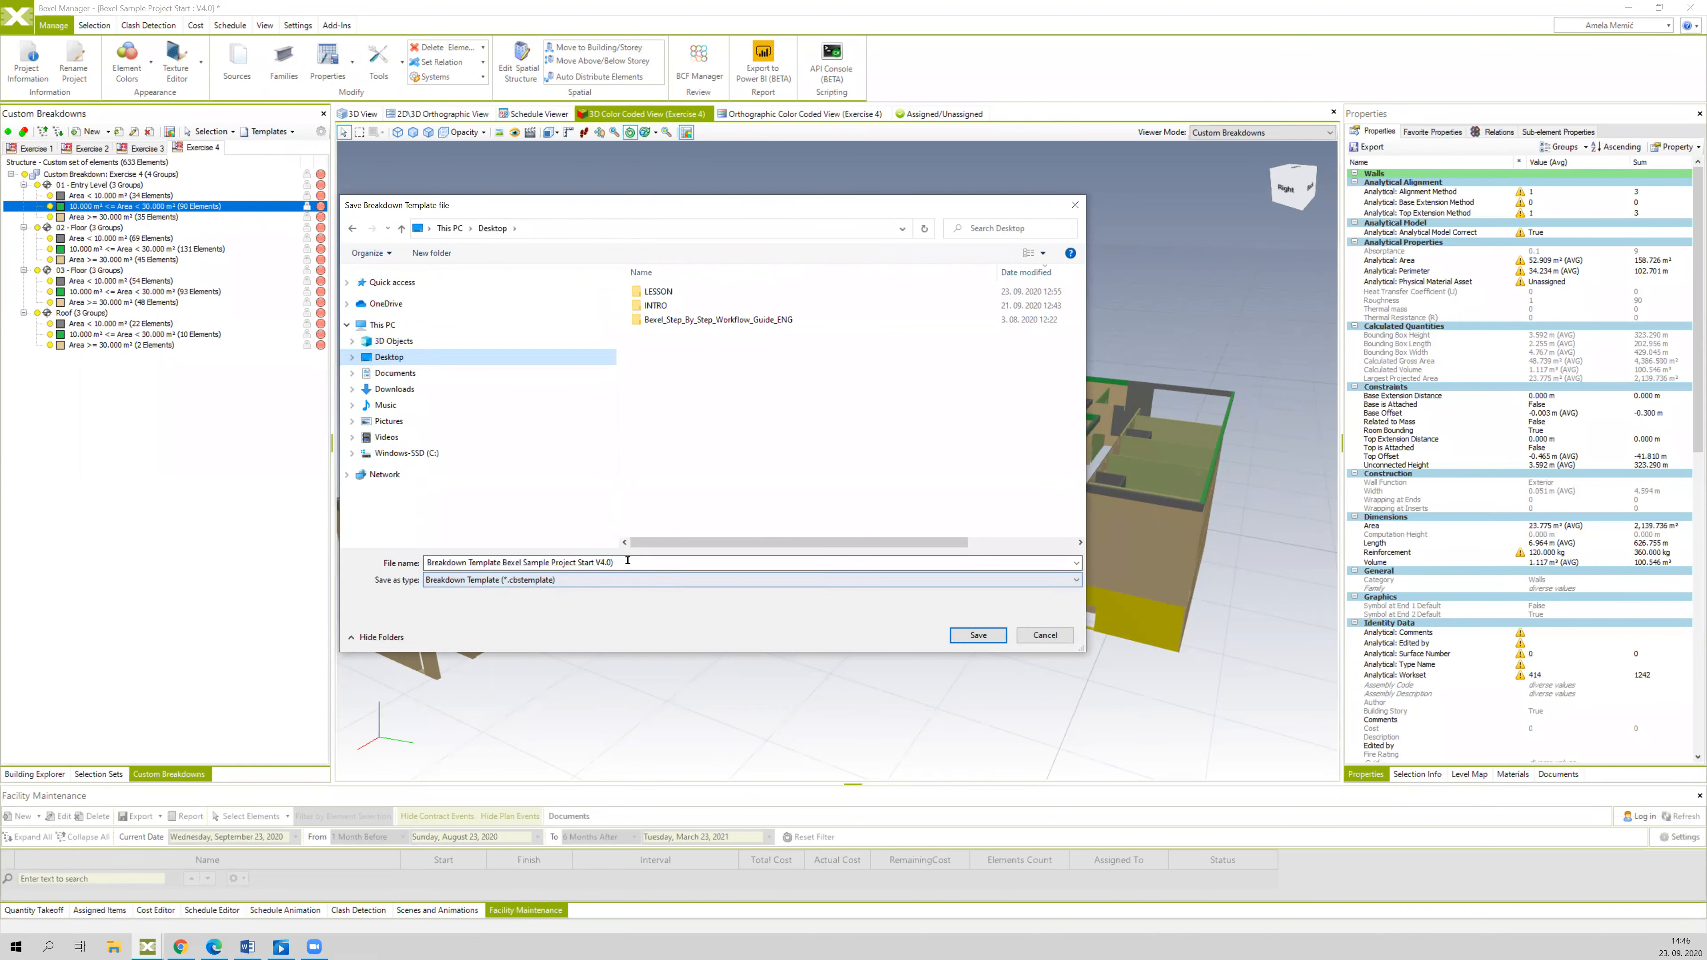
left_click(596, 563)
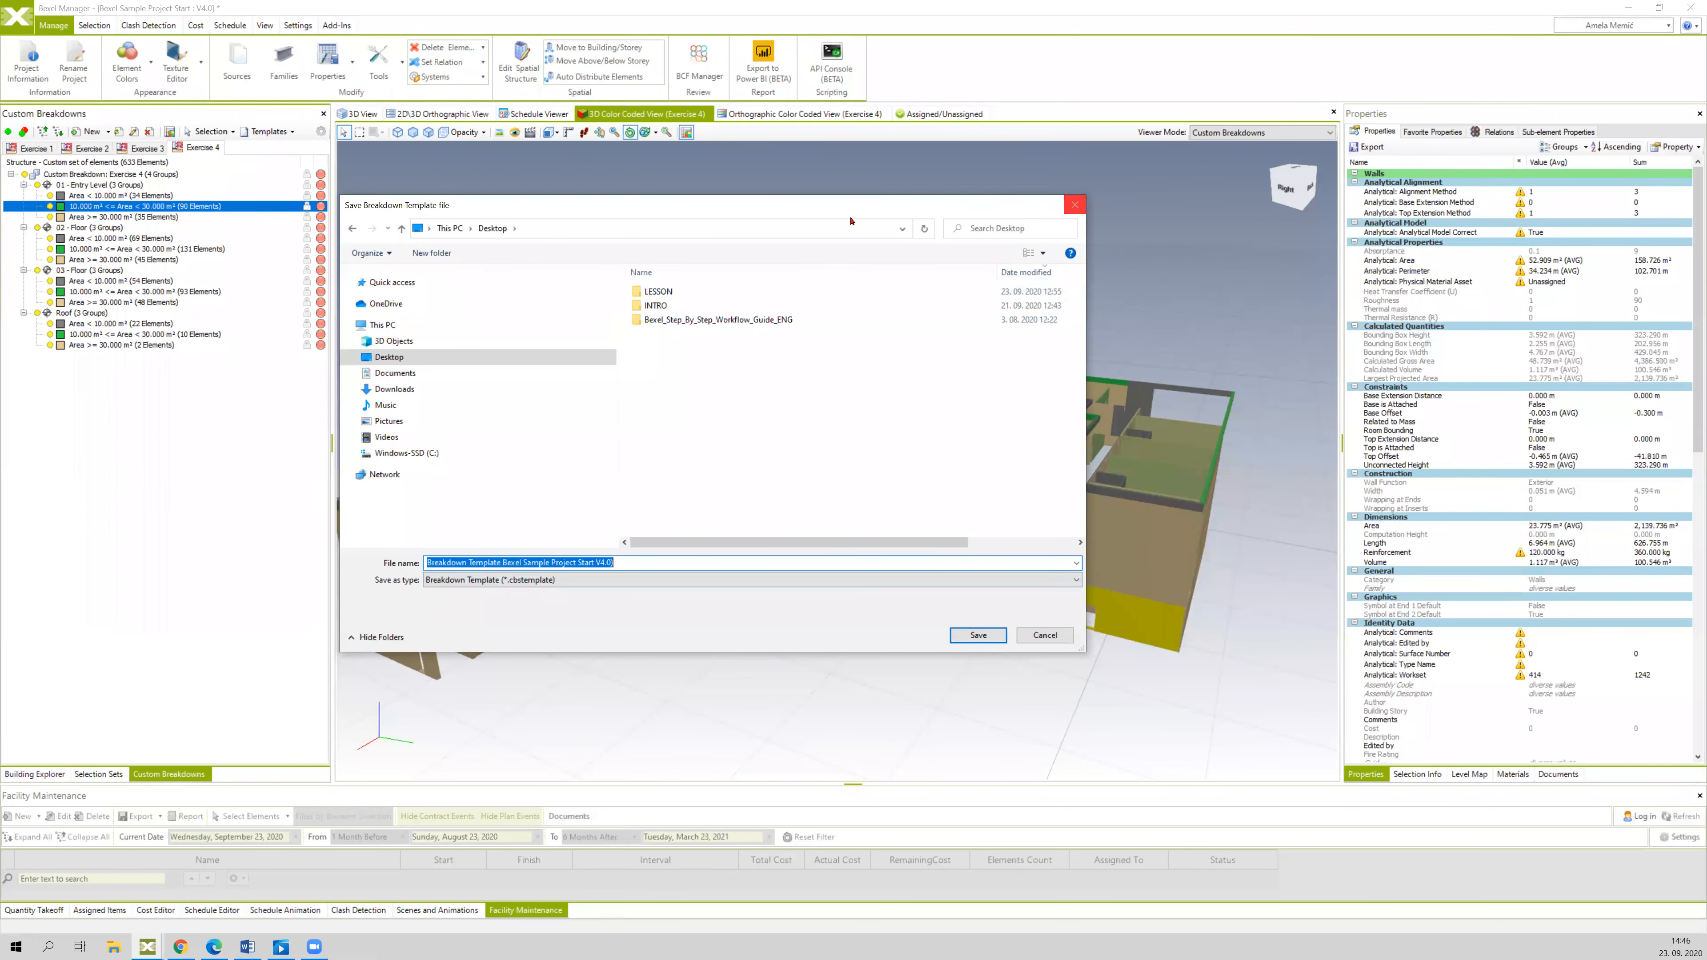
left_click_drag(846, 205, 898, 176)
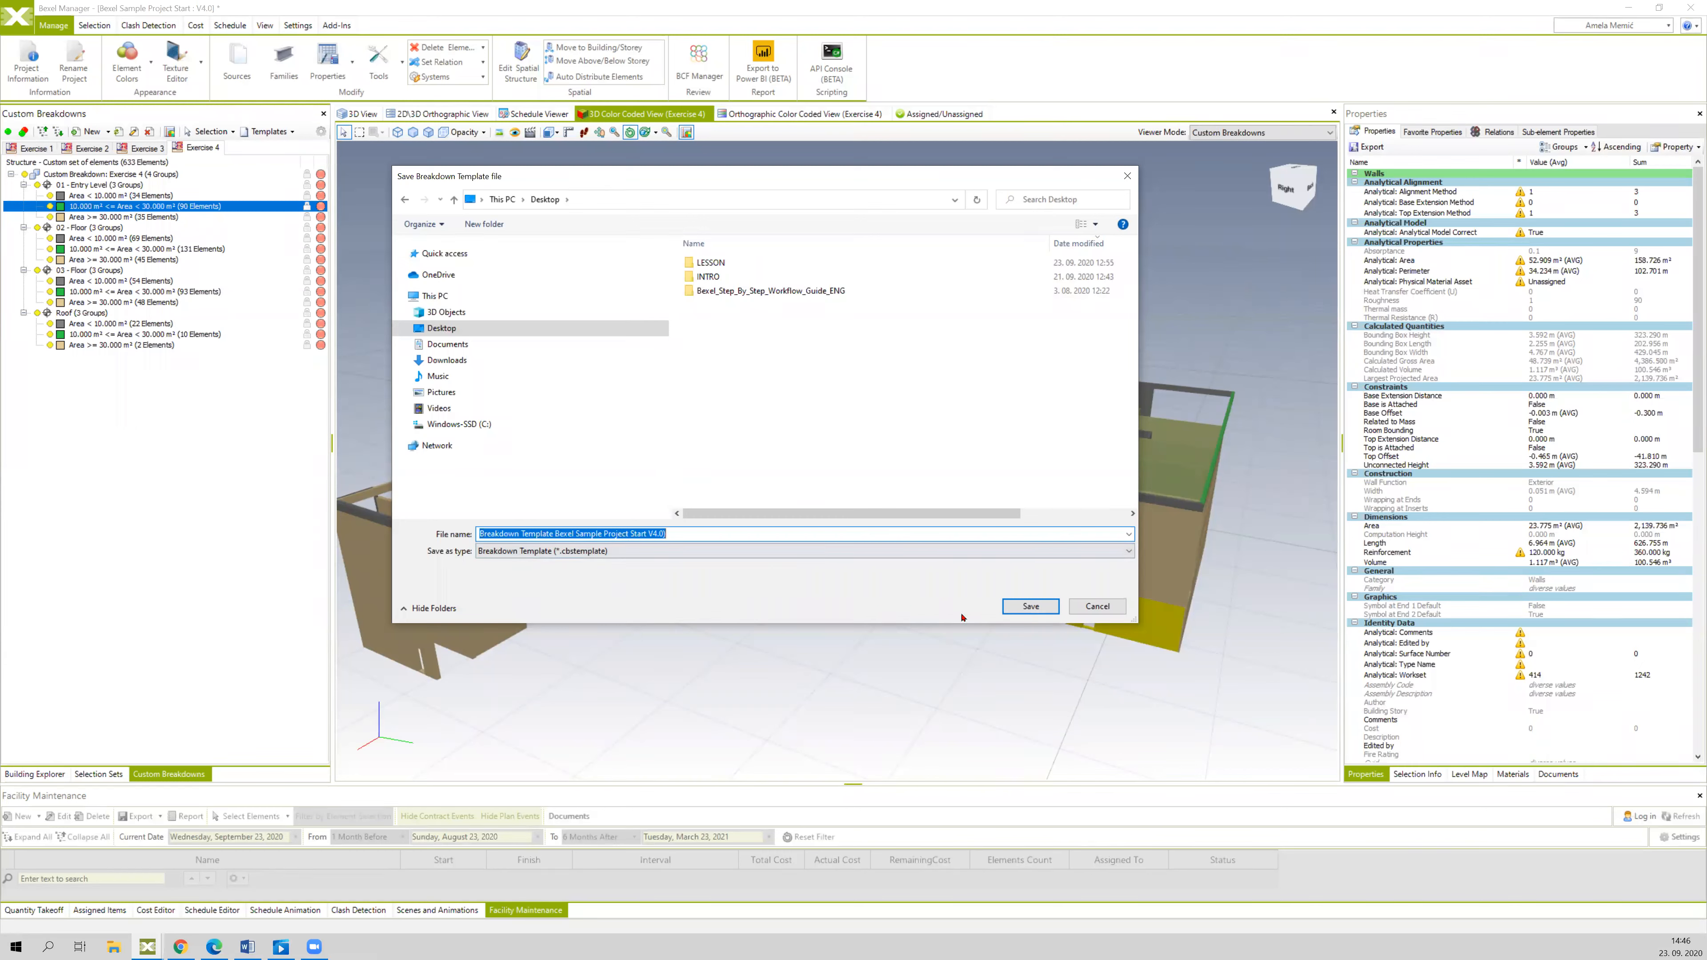
left_click(1028, 606)
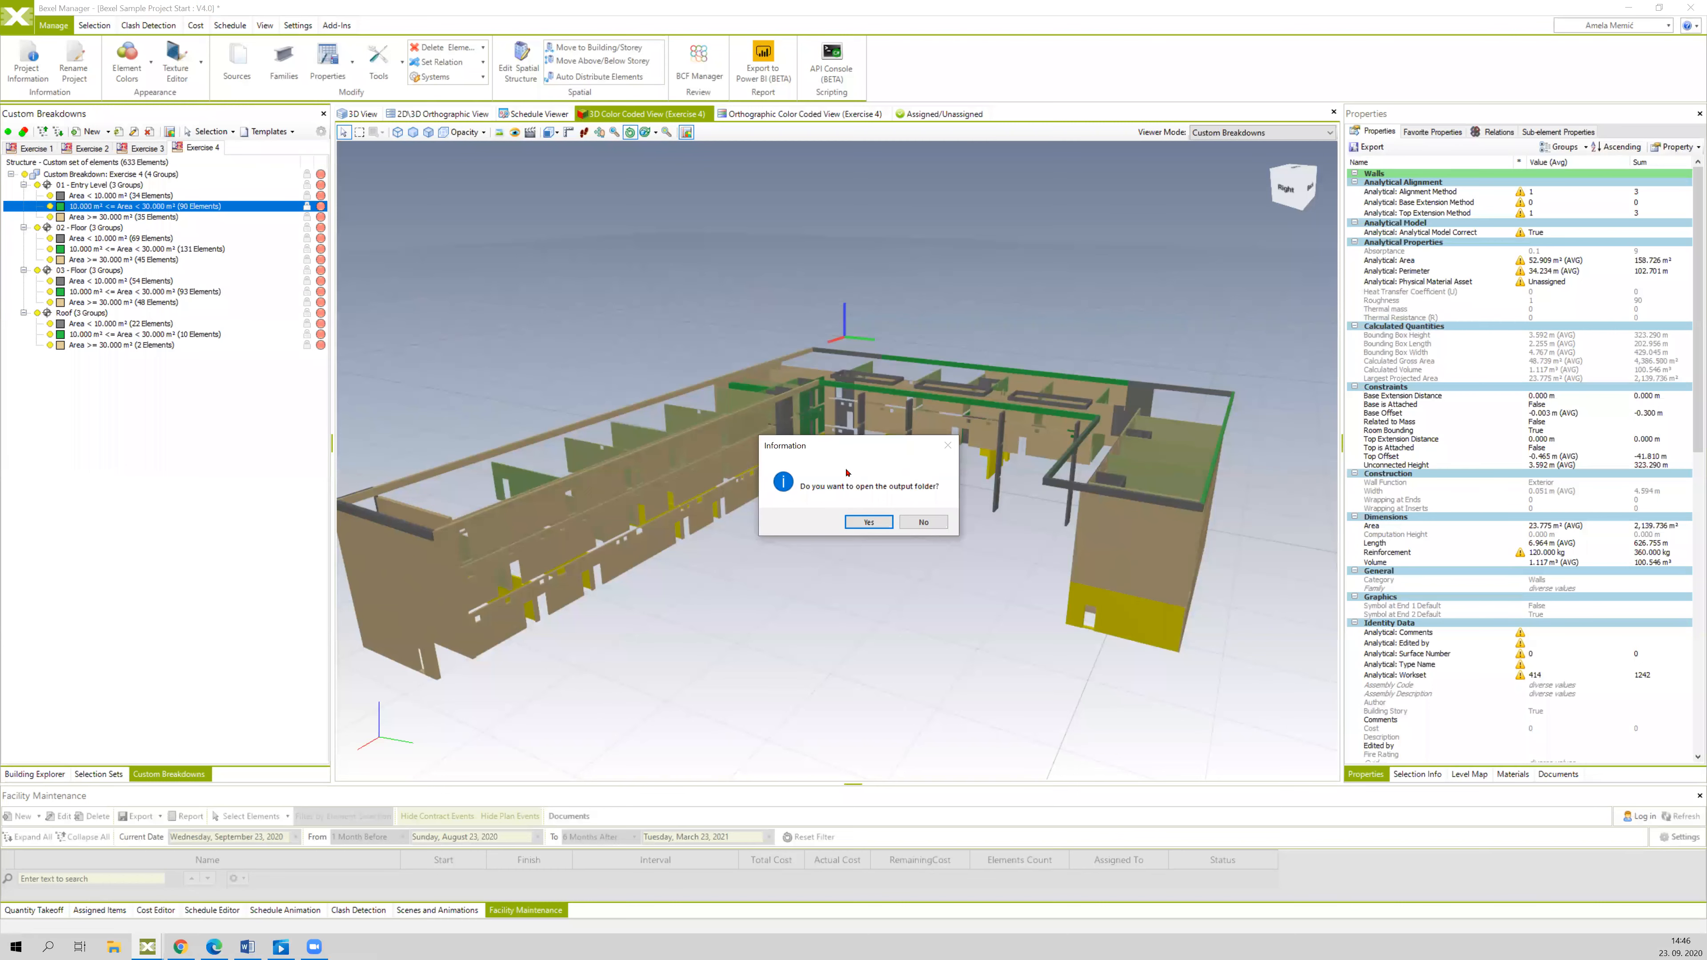
left_click(923, 523)
- Clear the wall selection and start a blank custom breakdown named Exercise 5 with the type Categories
middle_click_drag(948, 286, 936, 290)
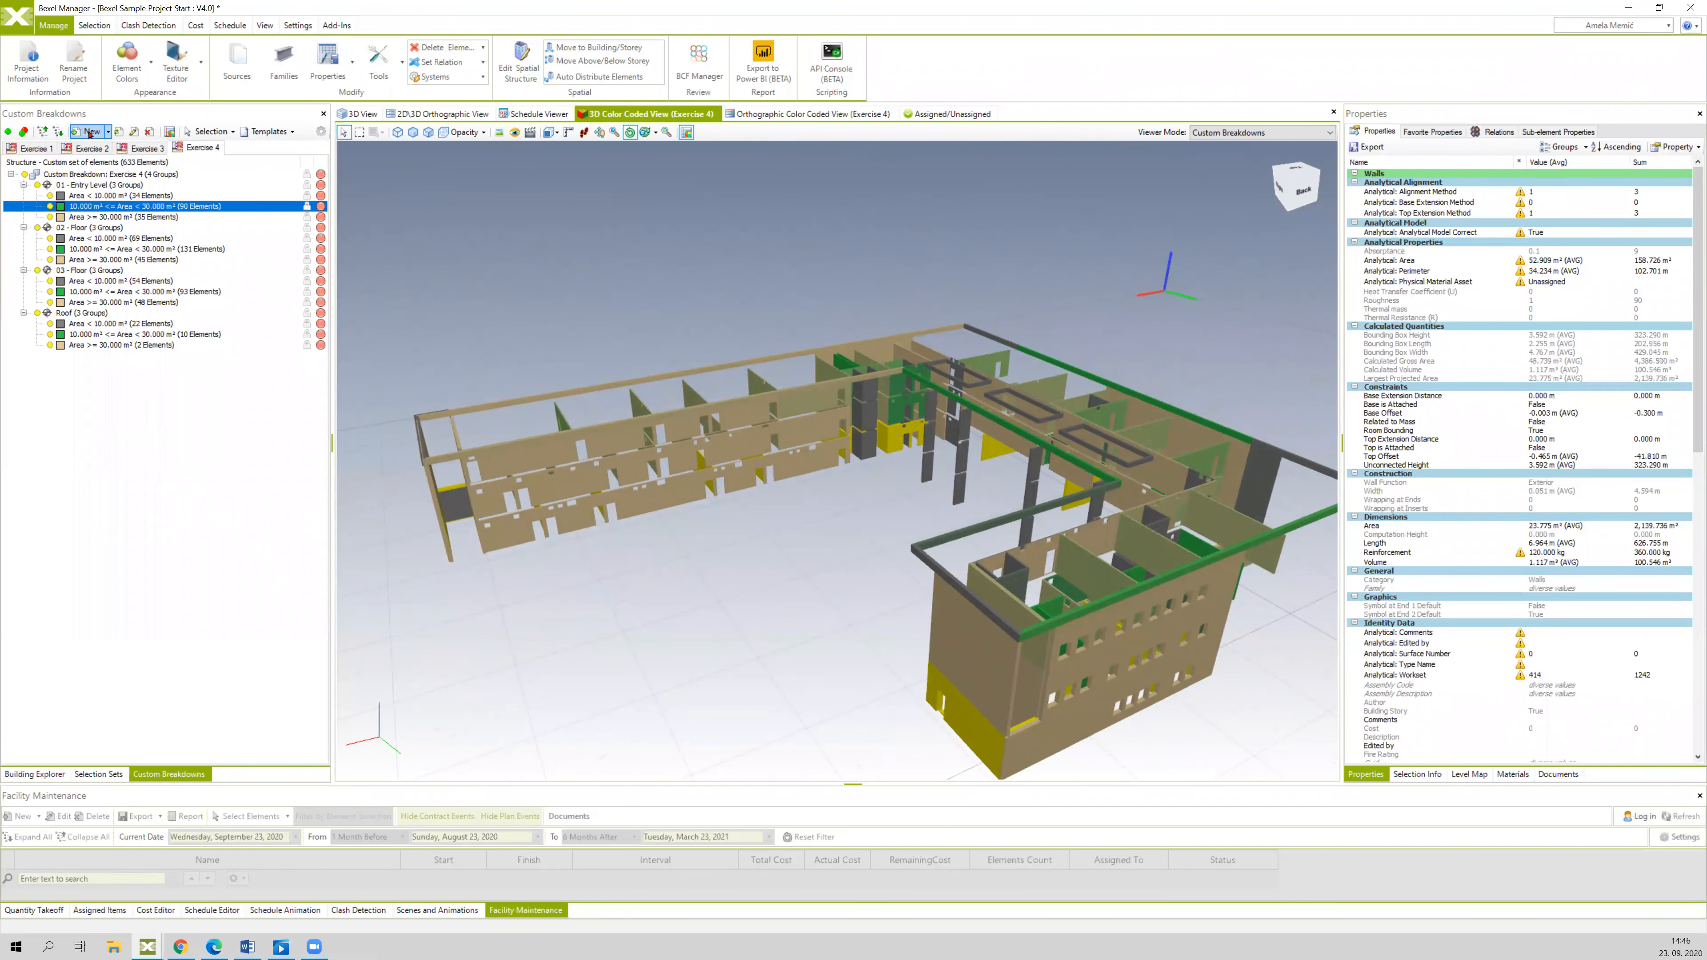
left_click(437, 244)
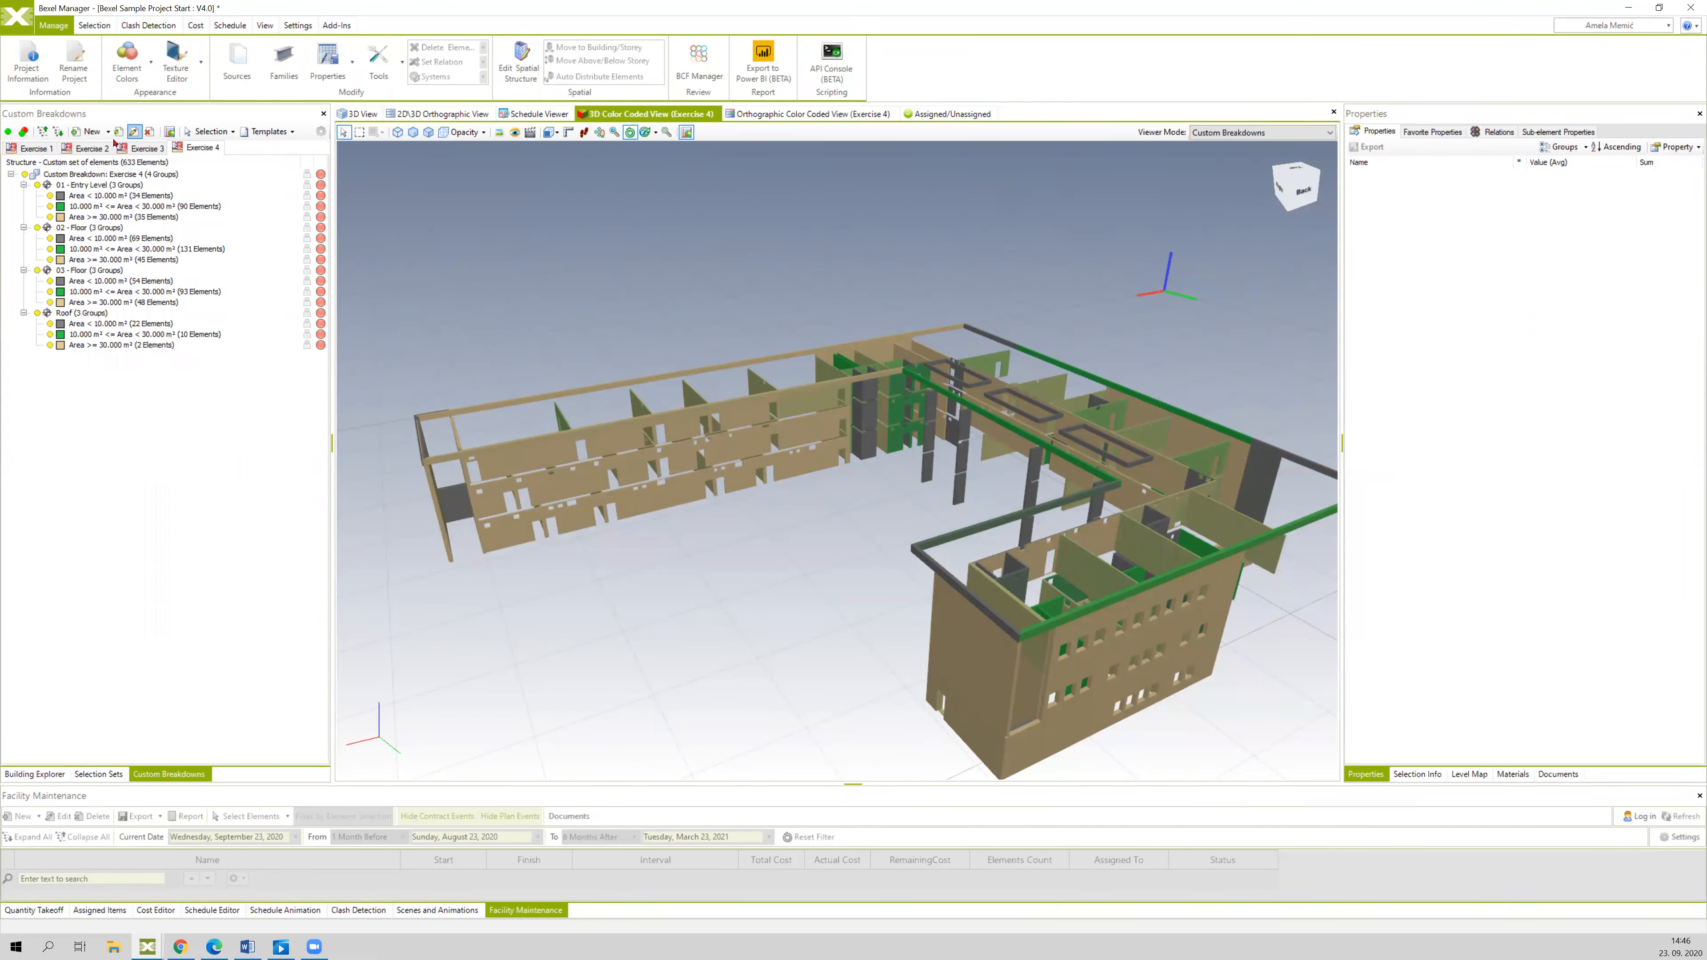
left_click(94, 131)
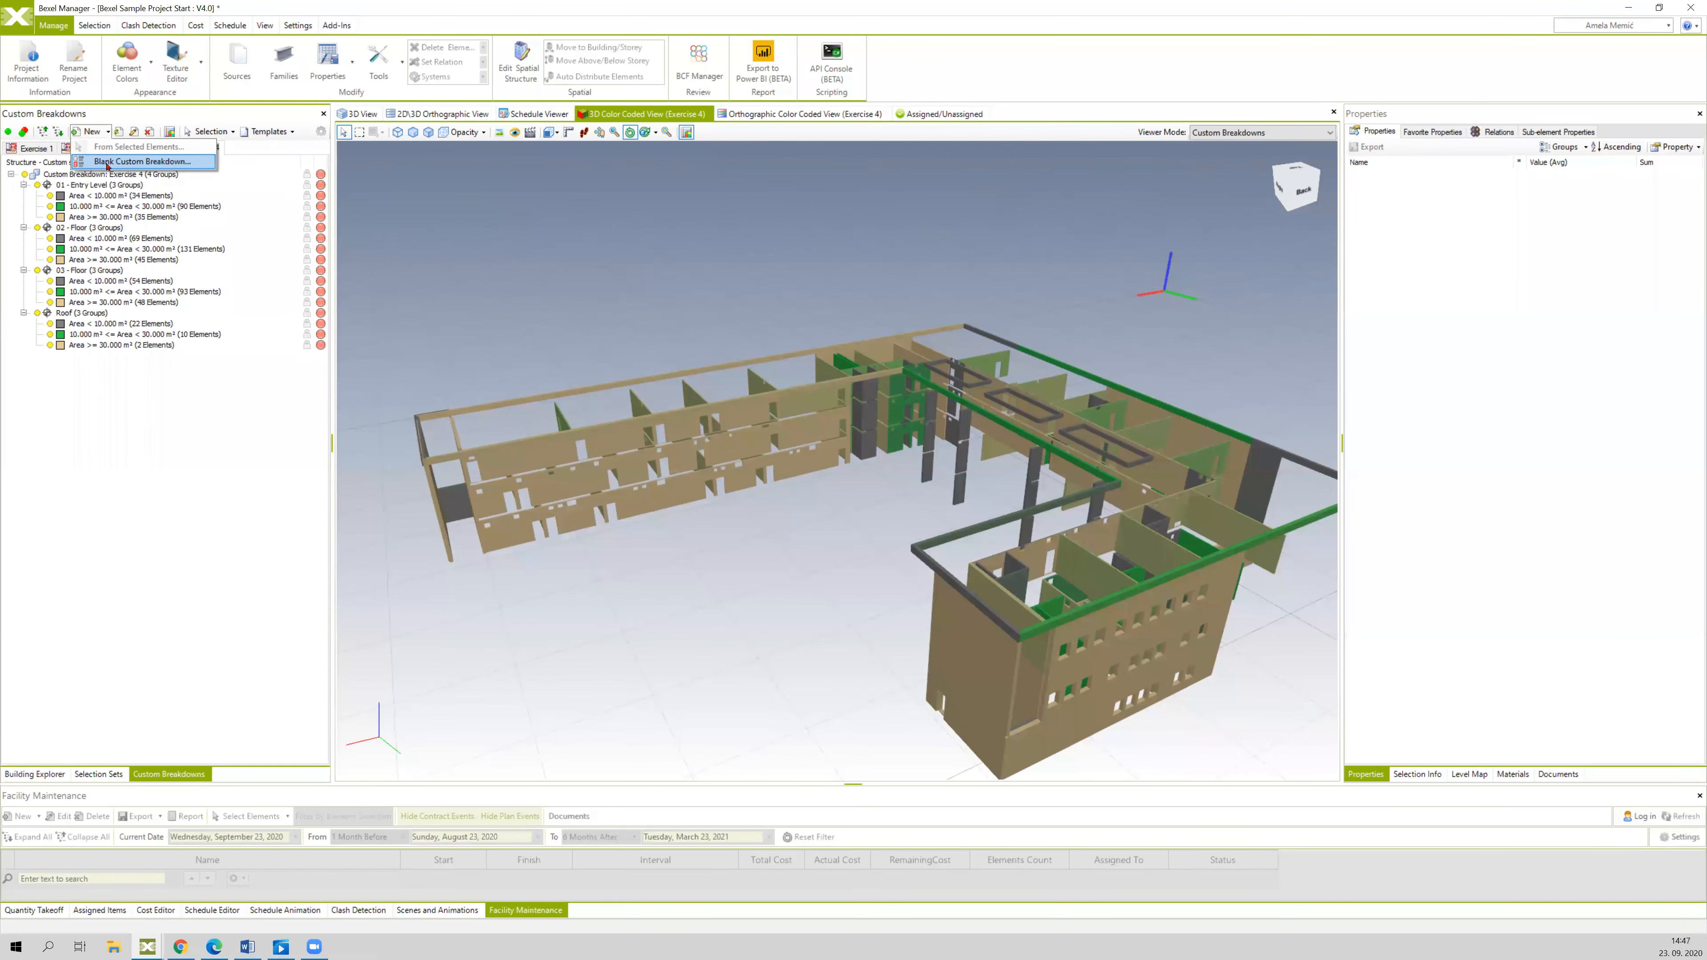
left_click(124, 162)
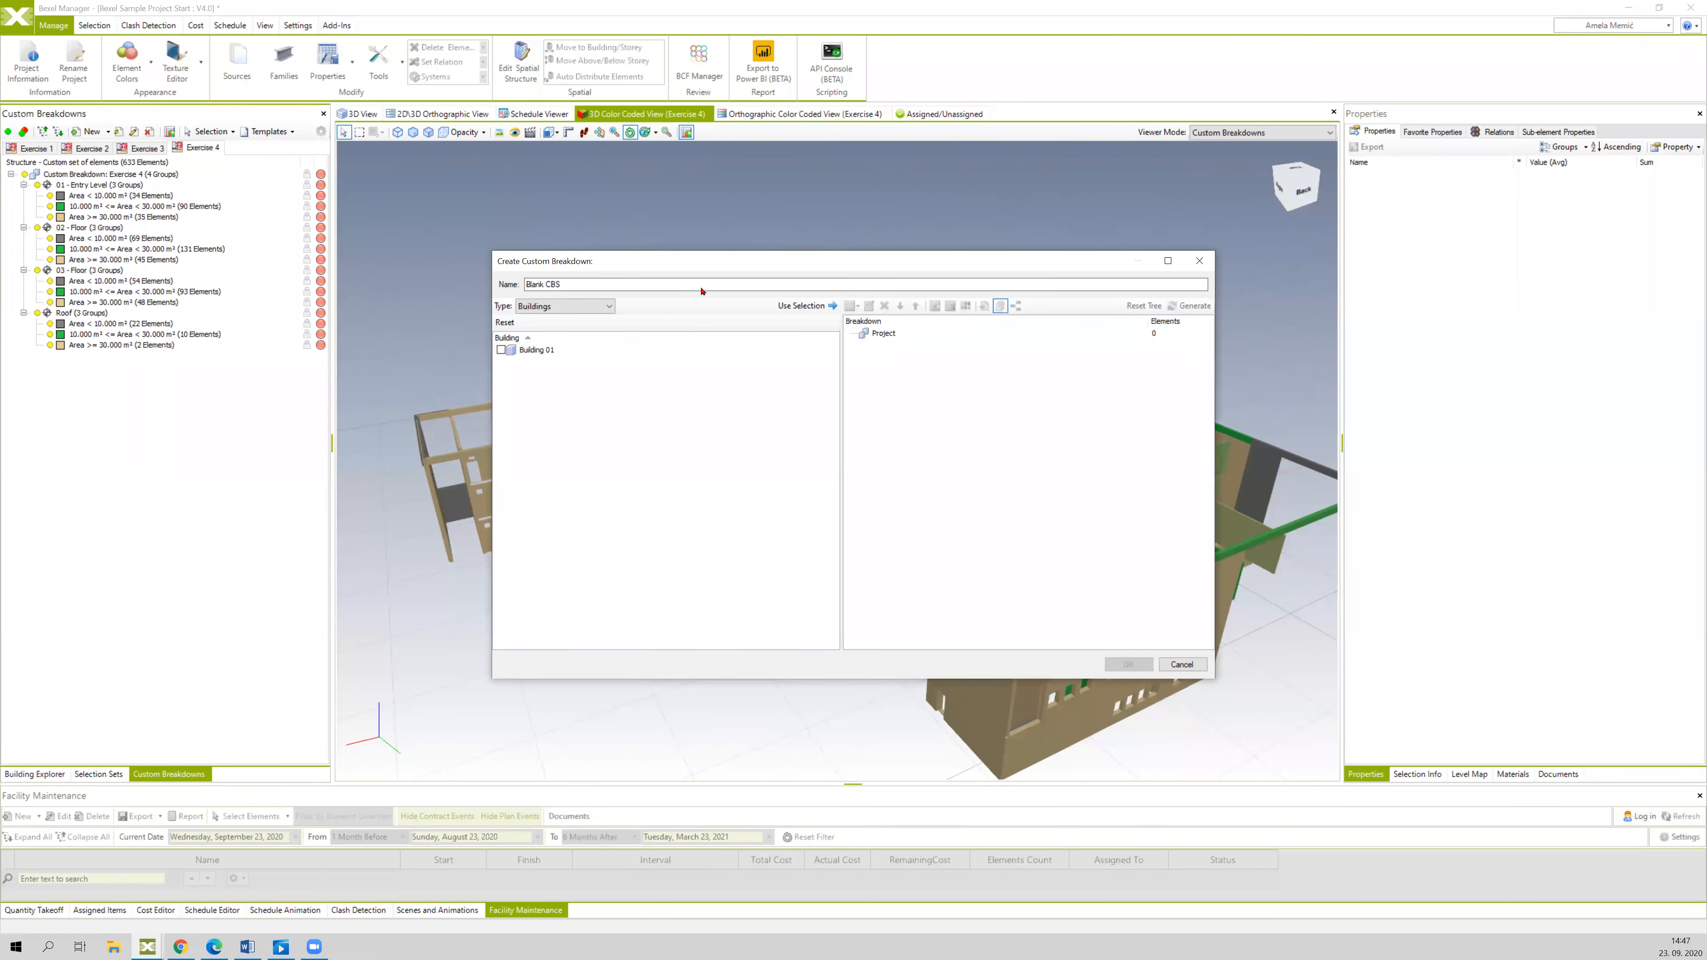
left_click_drag(563, 285, 499, 260)
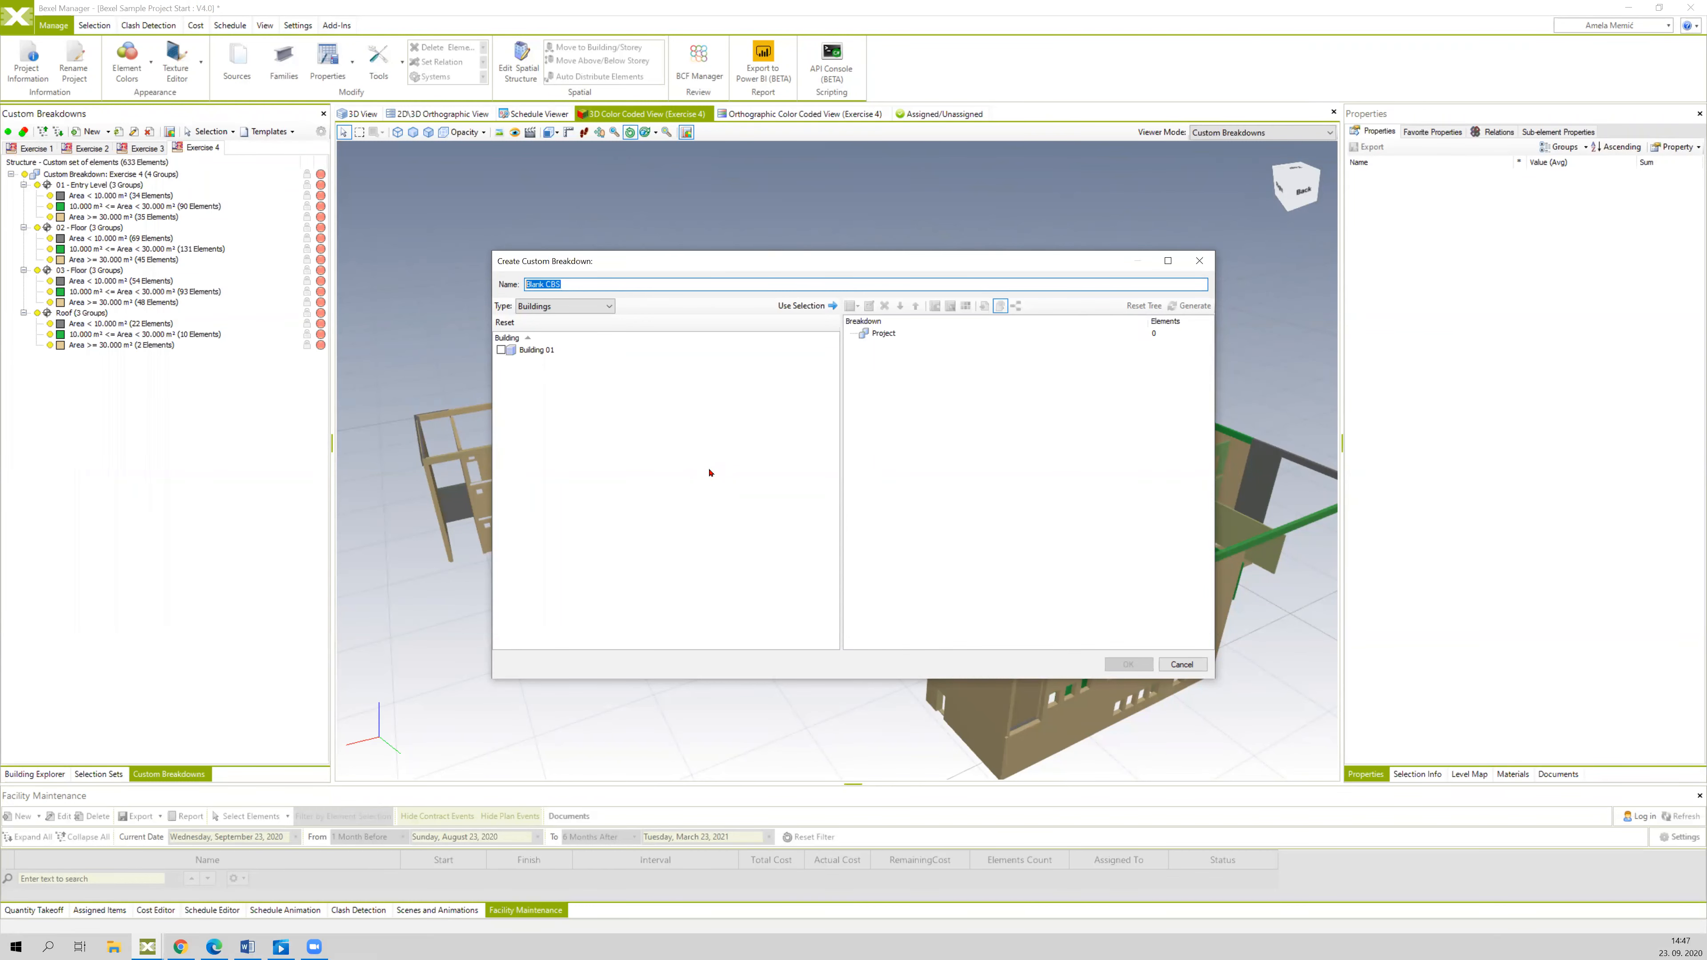
type("E")
left_click(527, 308)
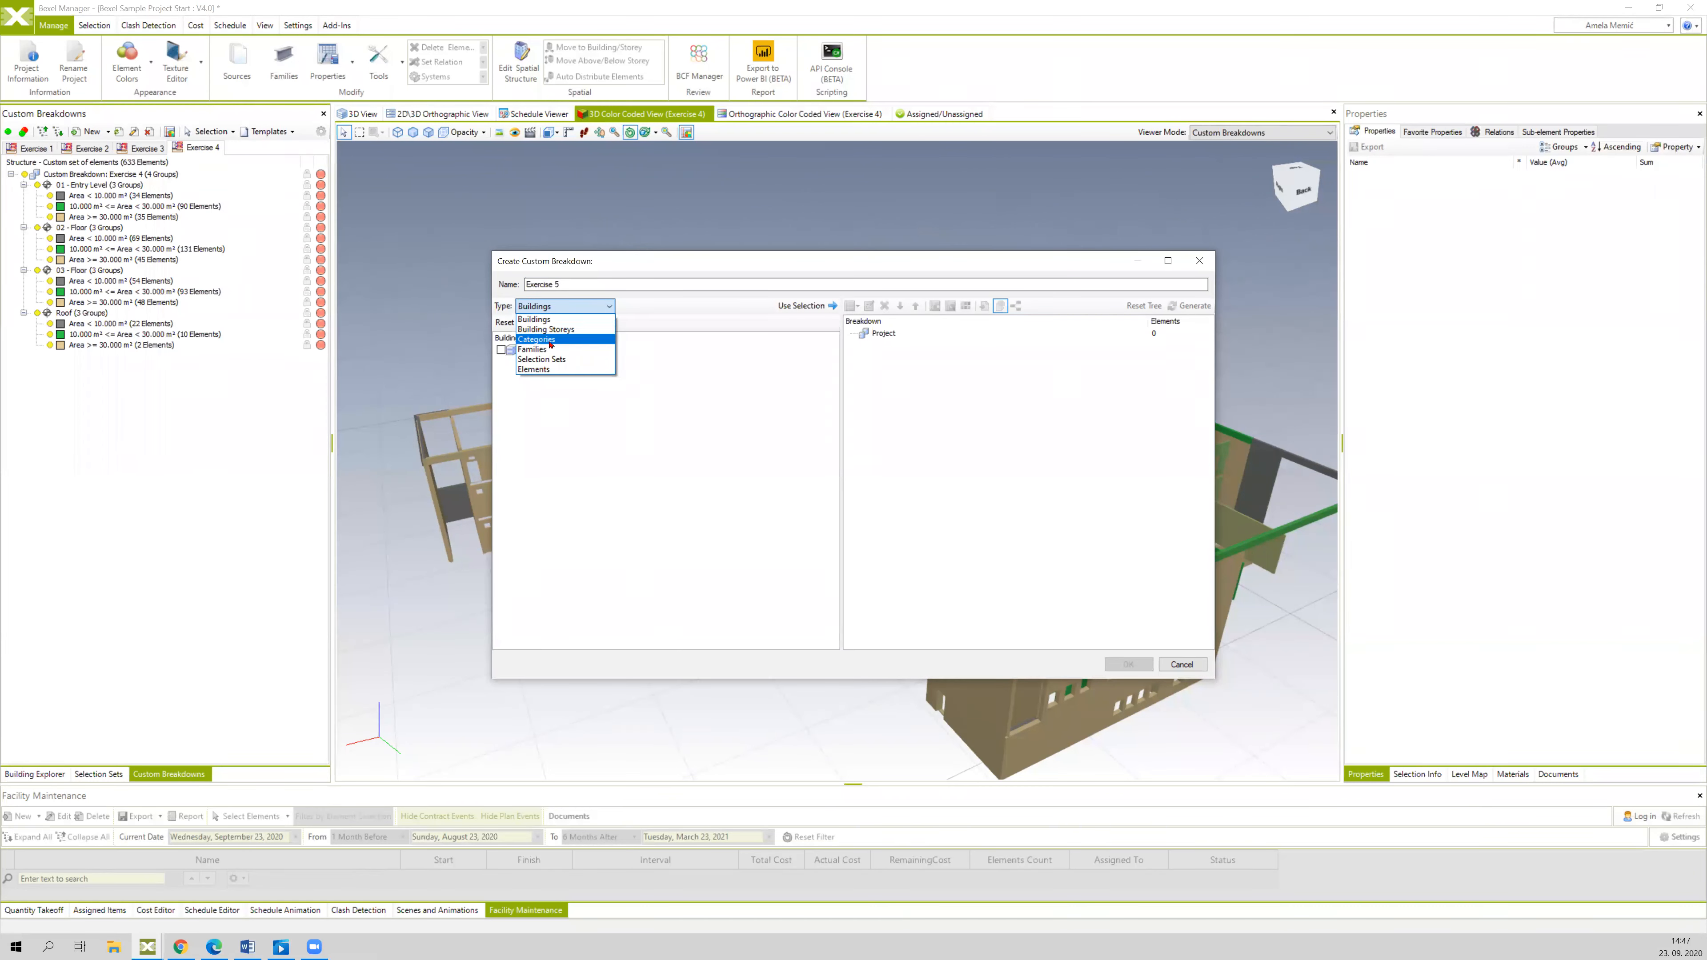
left_click(536, 338)
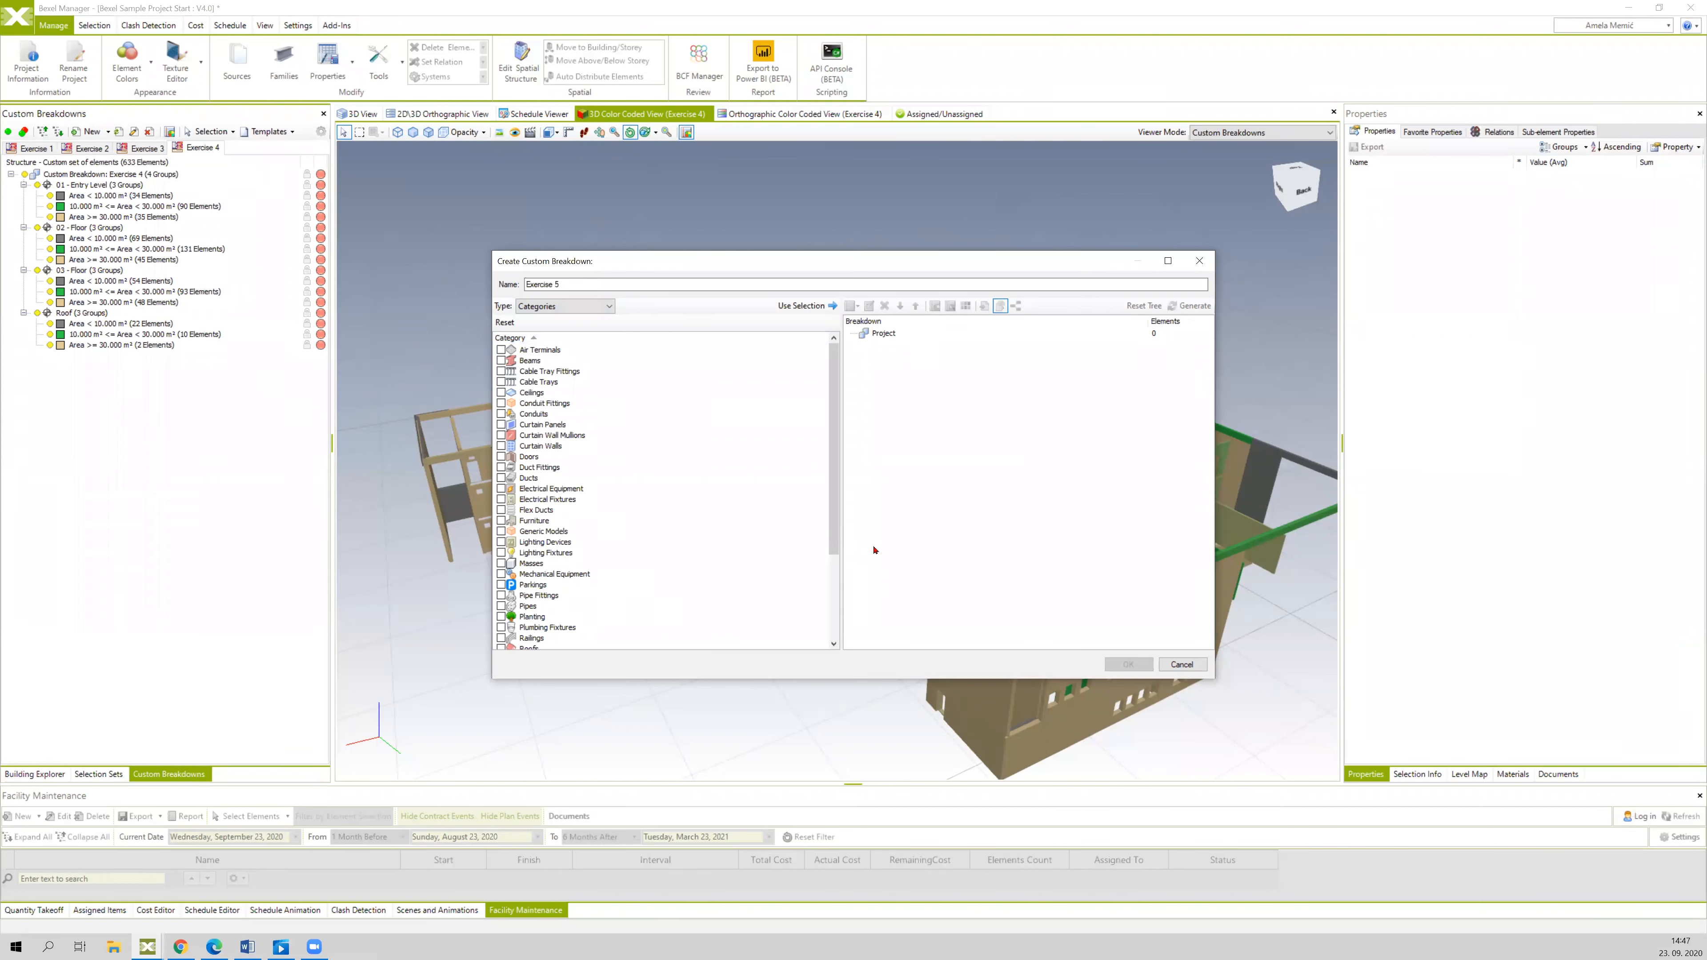
- Select the Walls category and use it as the element set for the Exercise 5 breakdown
left_click_drag(833, 531, 832, 637)
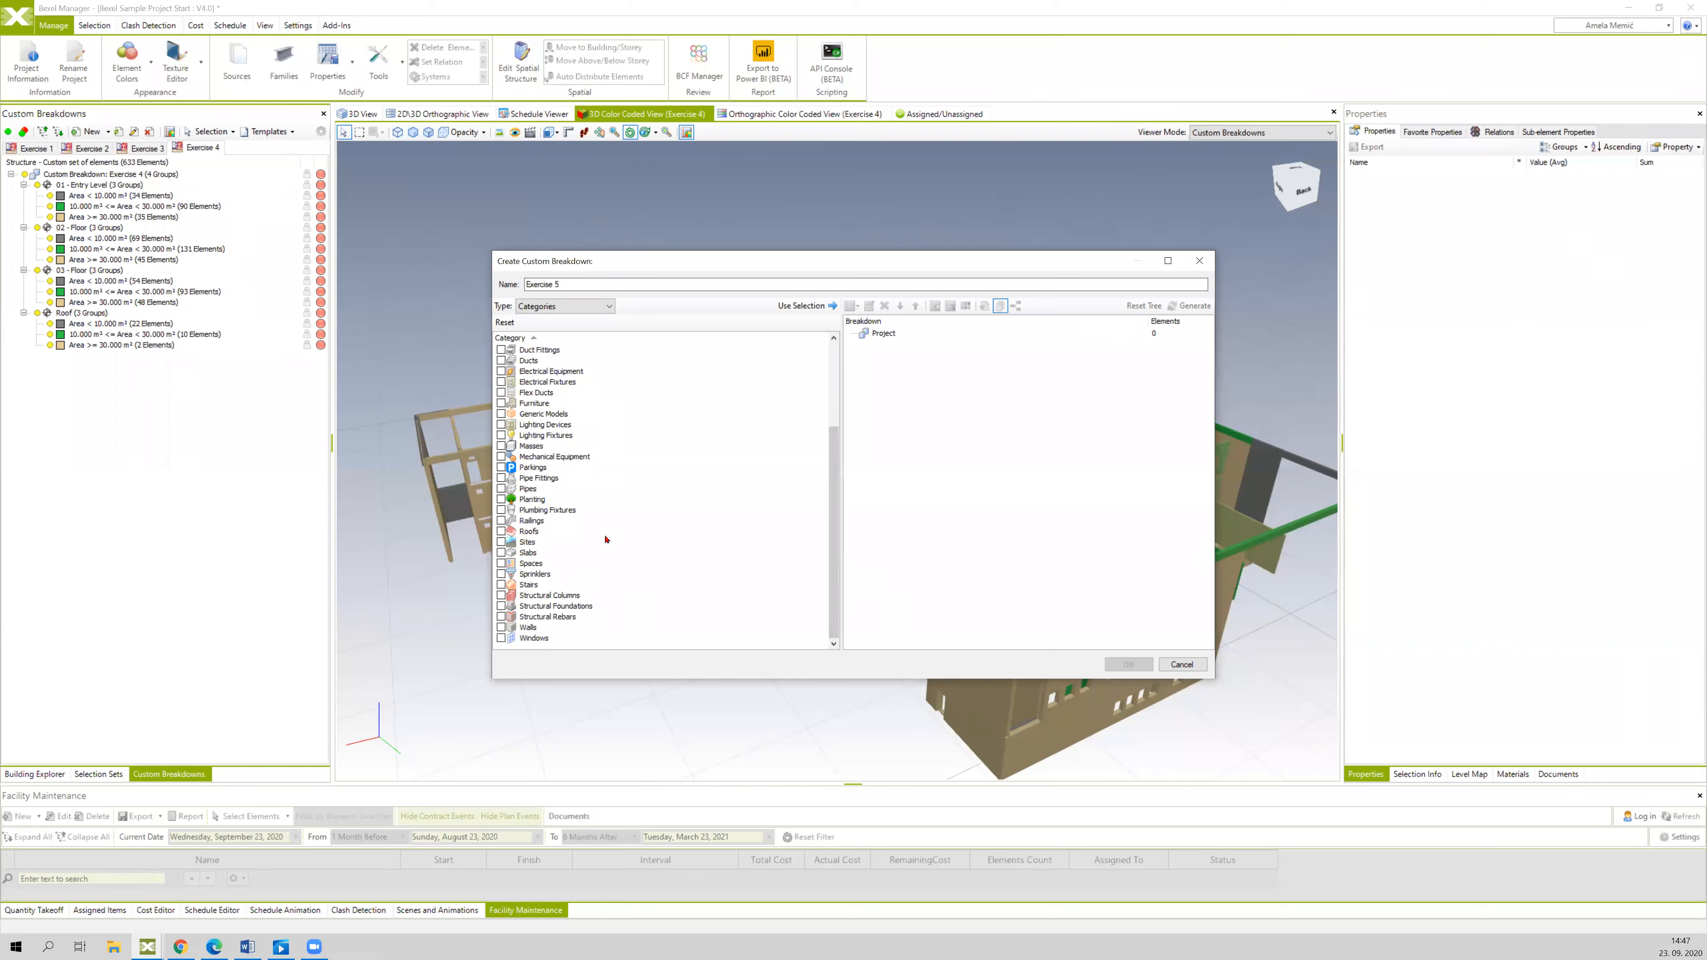
left_click(502, 628)
left_click(807, 306)
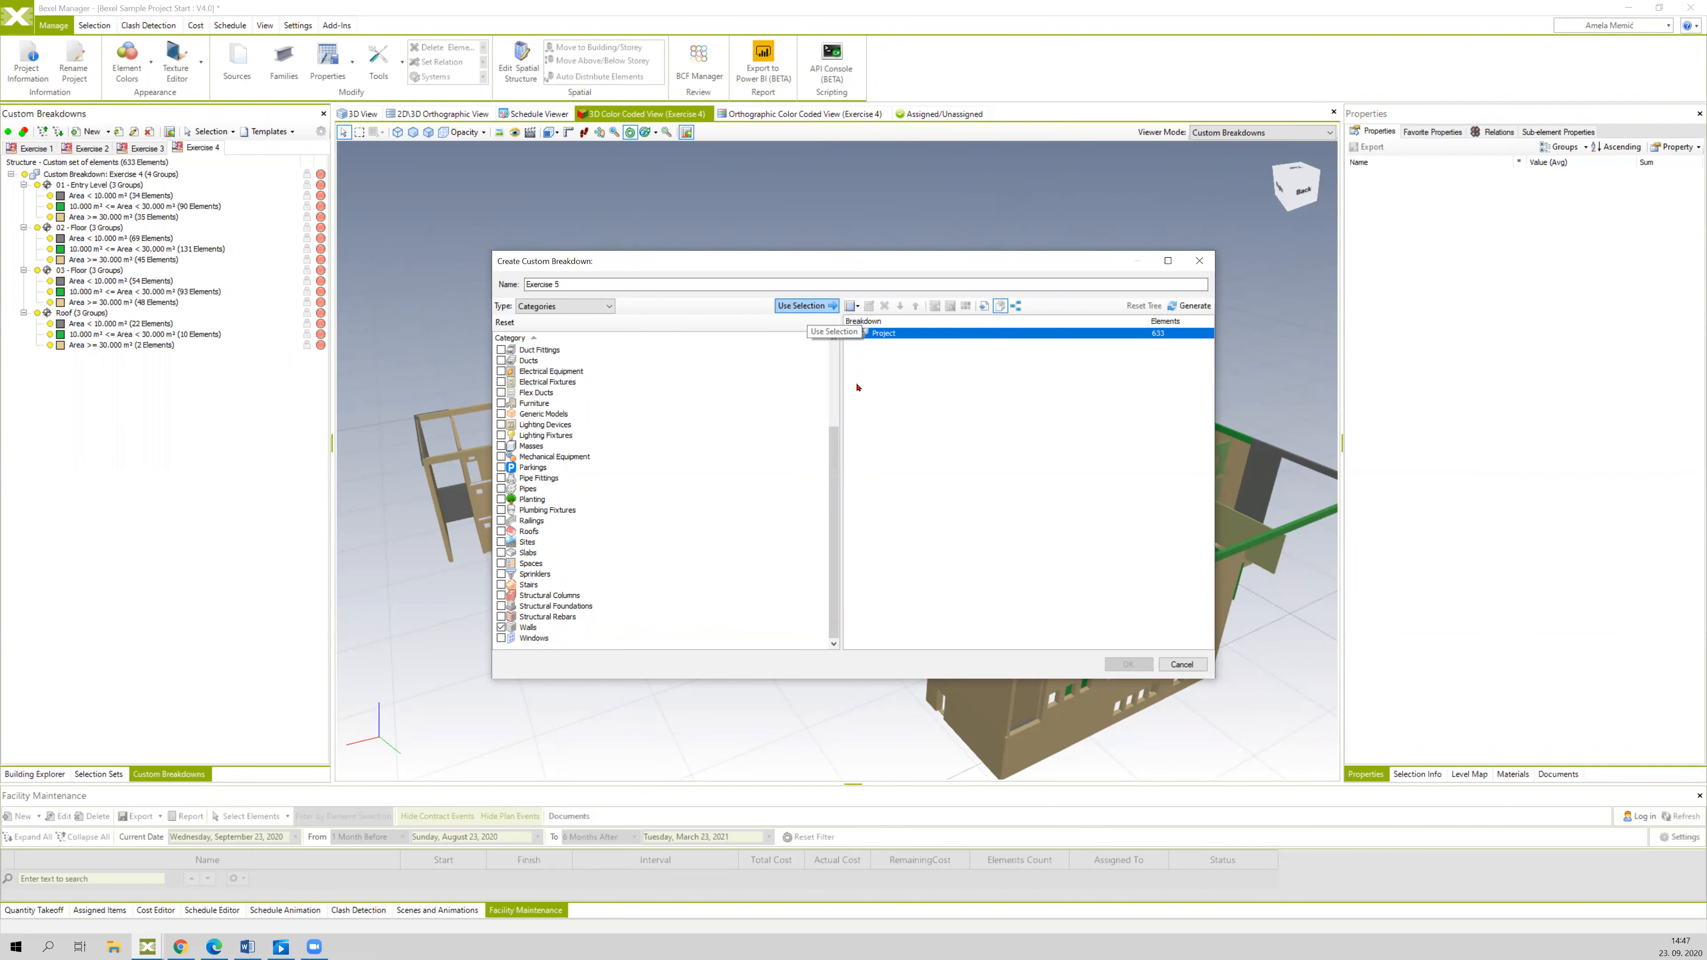
- Import the template "Breakdown Template Bexel Sample Project Start V4.0).cbstemplate" from the Desktop and create the Exercise 5 breakdown with it
left_click(984, 307)
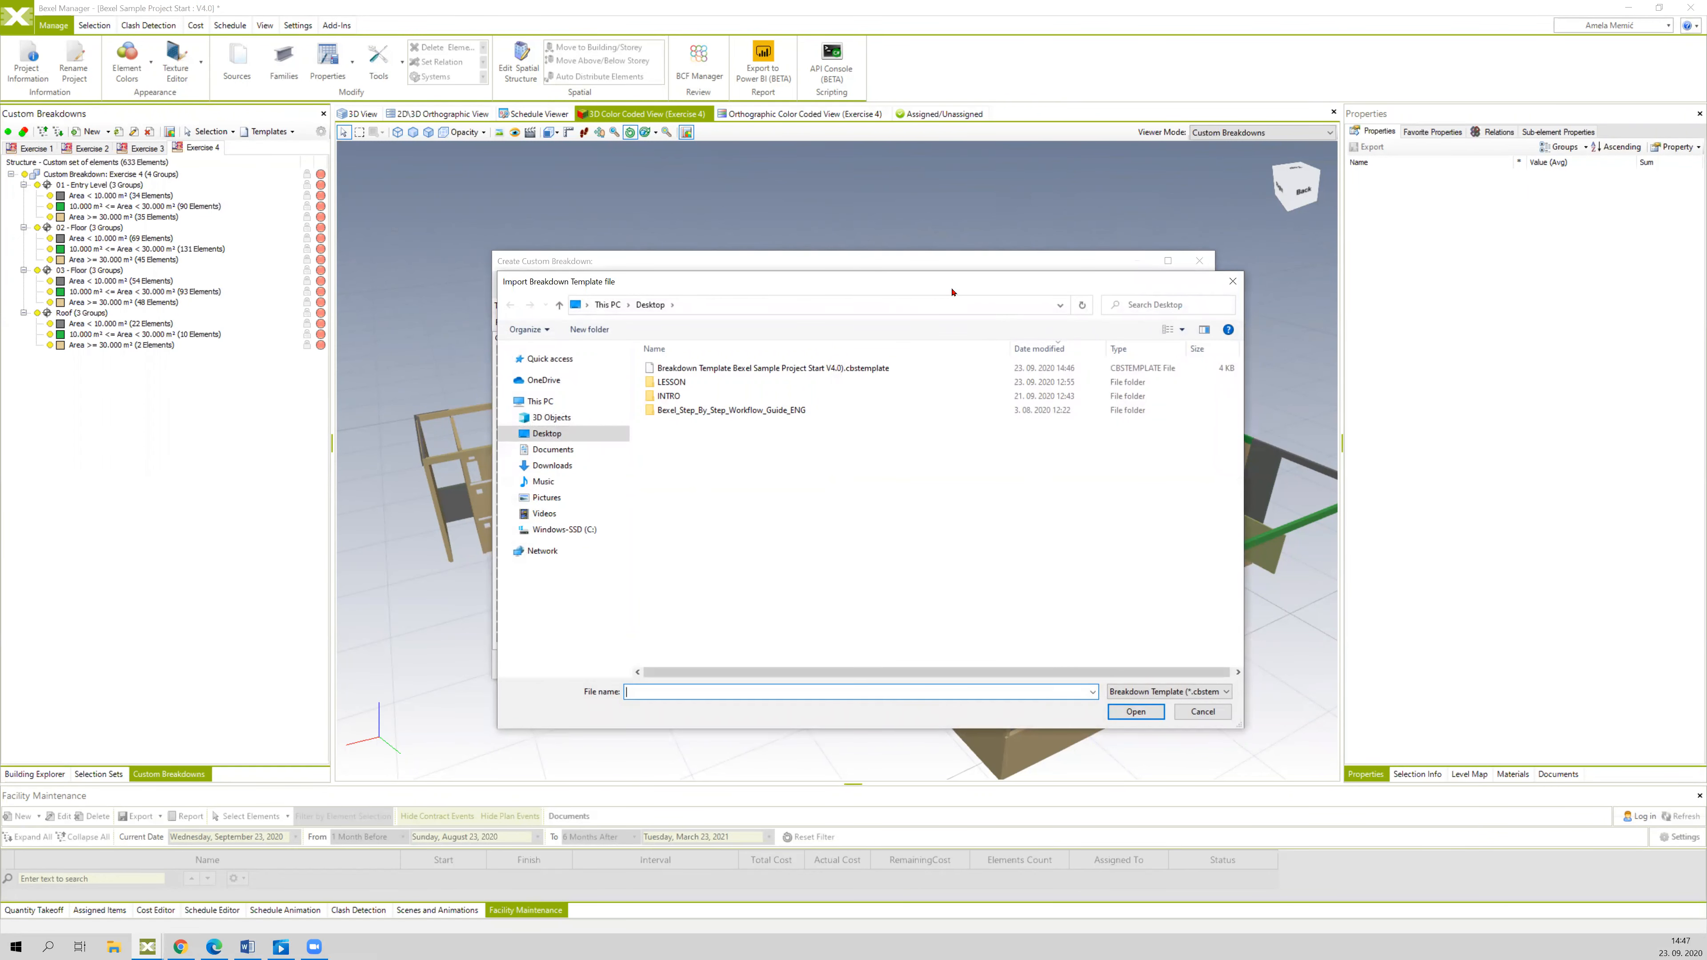
left_click_drag(952, 292, 932, 366)
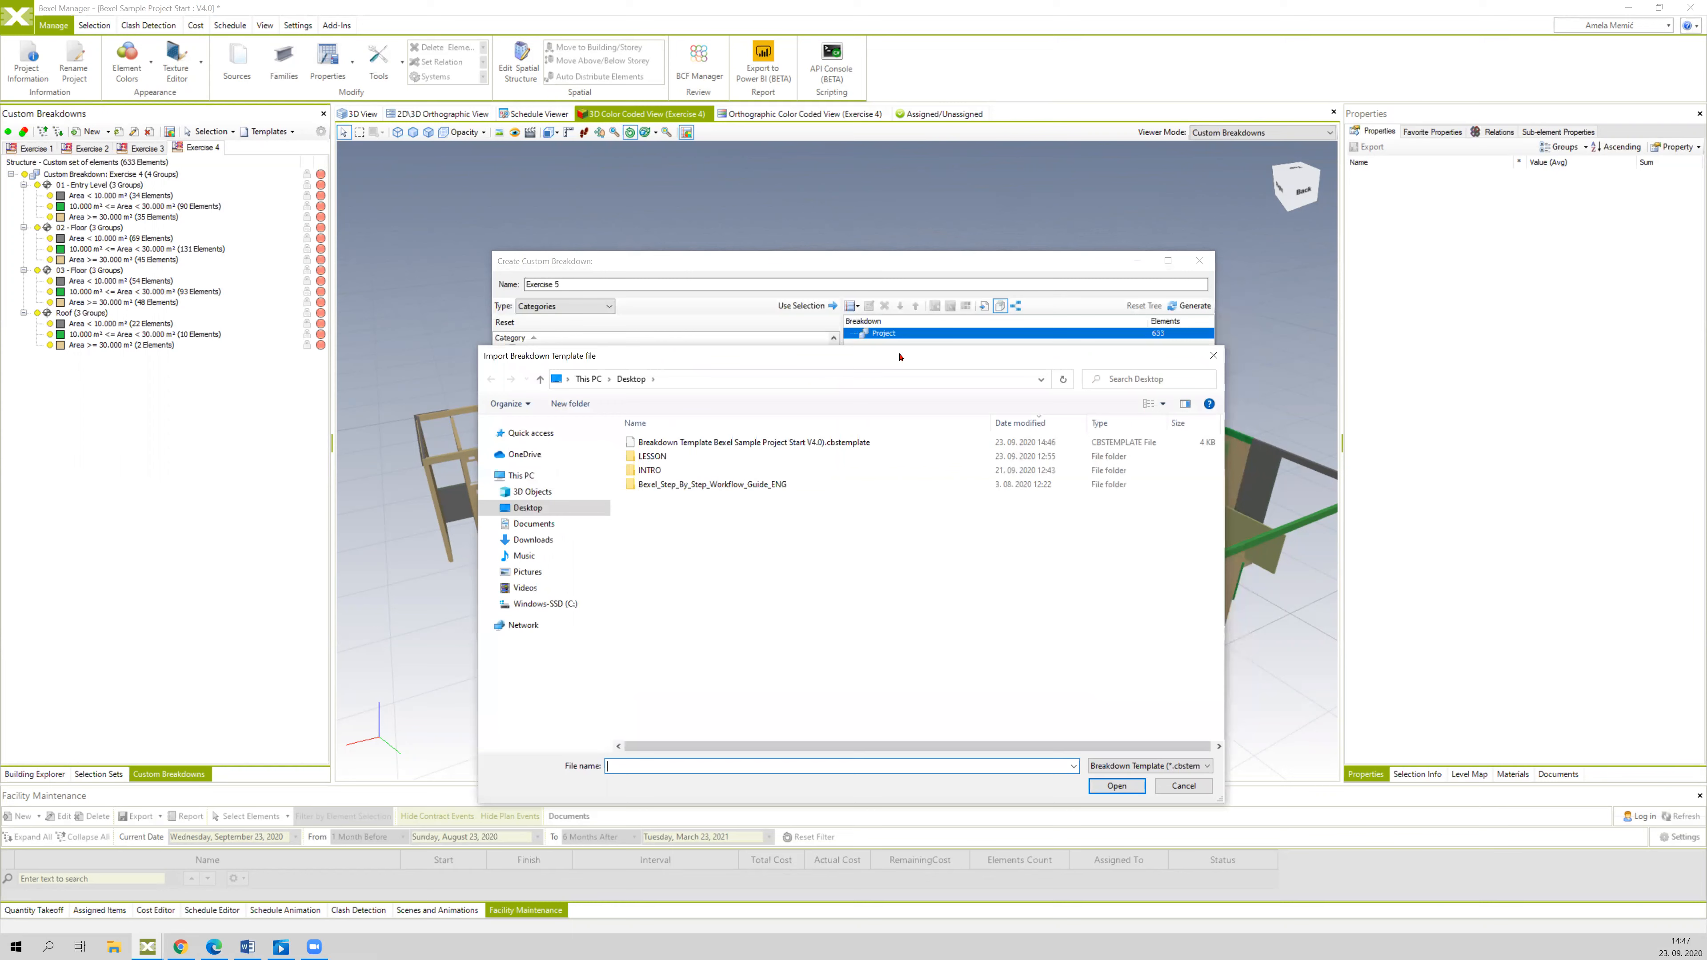
left_click(708, 443)
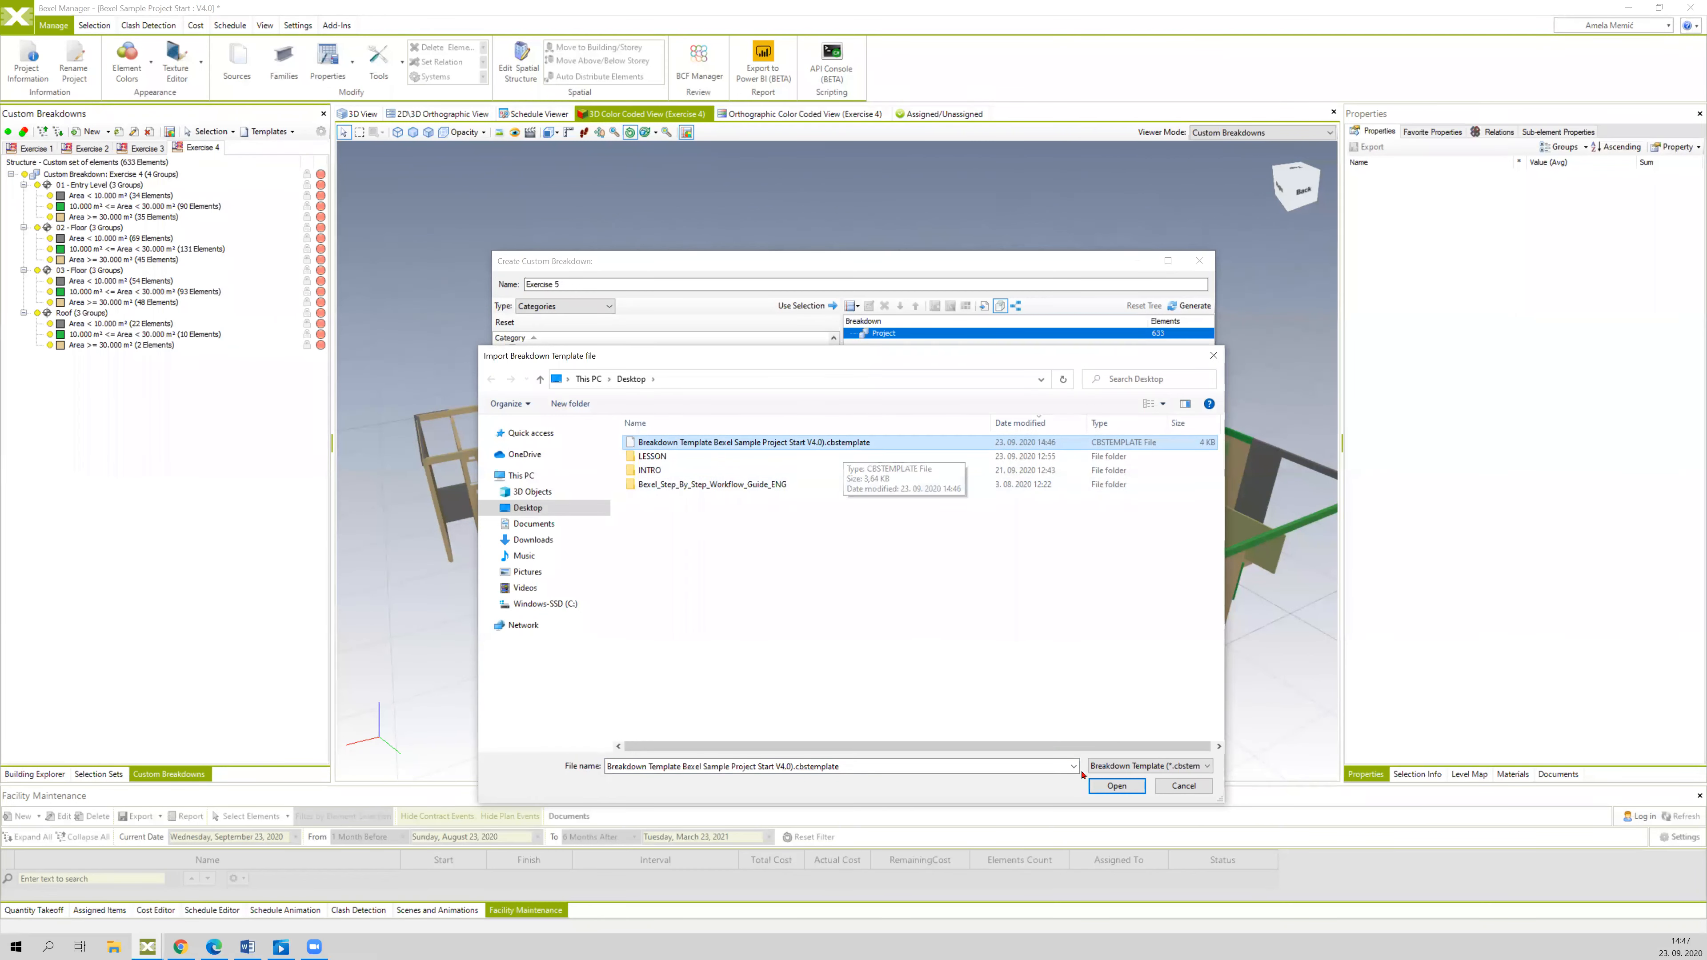
left_click(1117, 786)
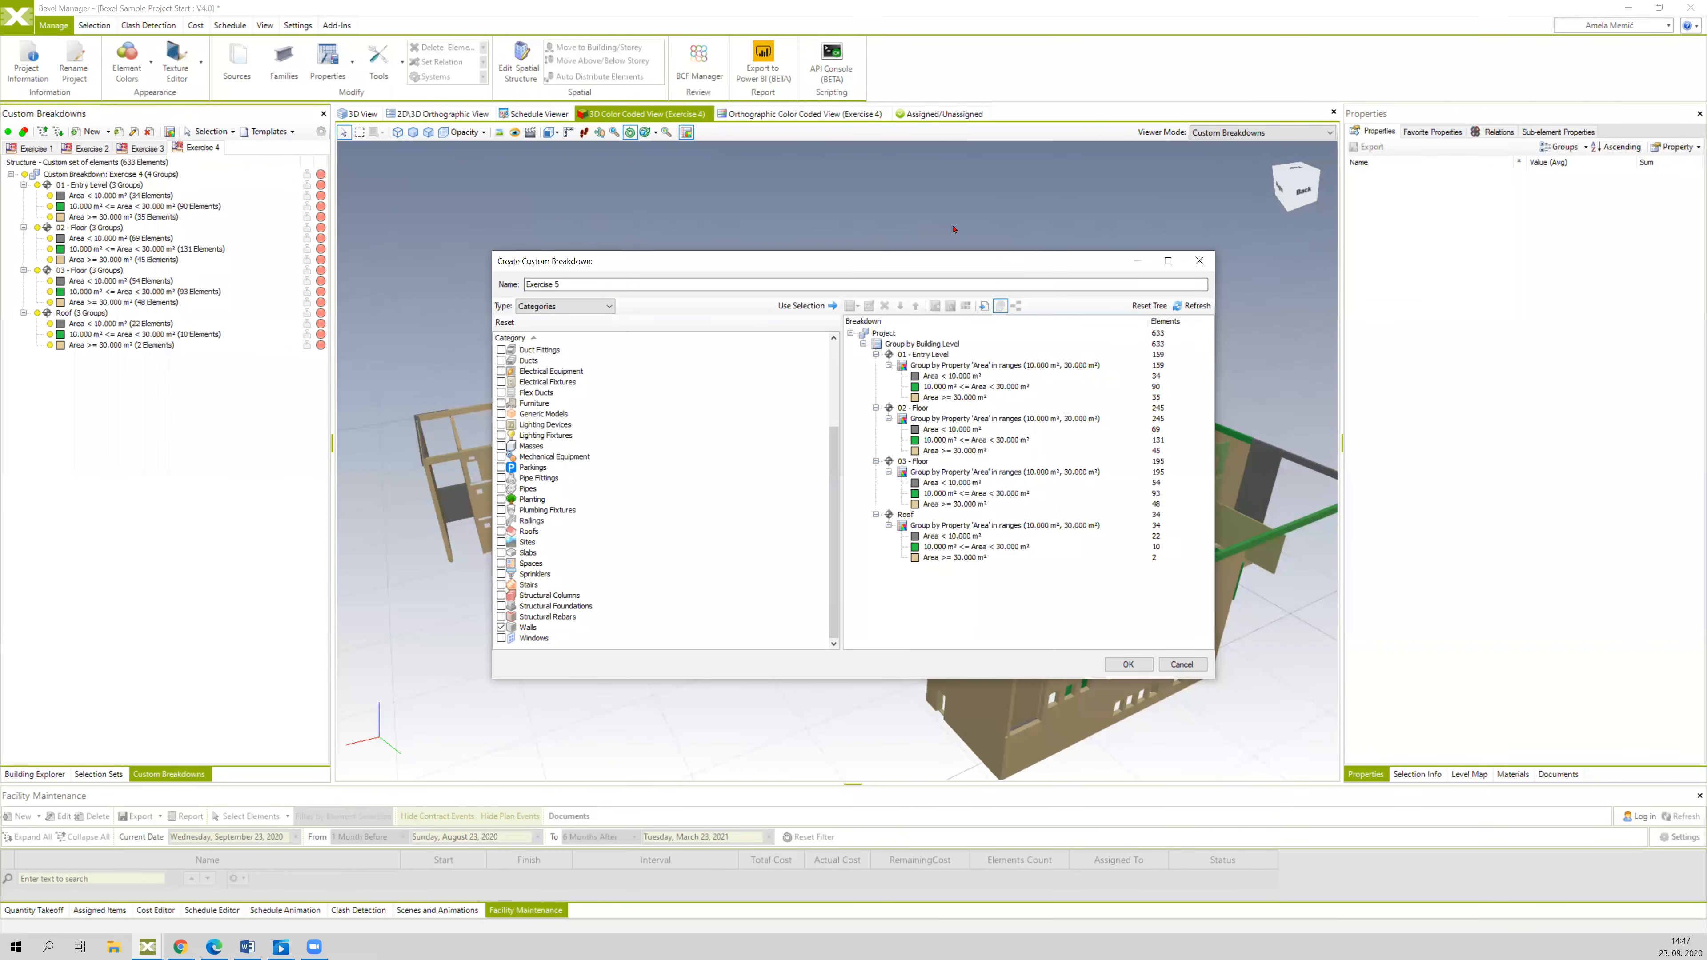
left_click_drag(901, 261, 786, 170)
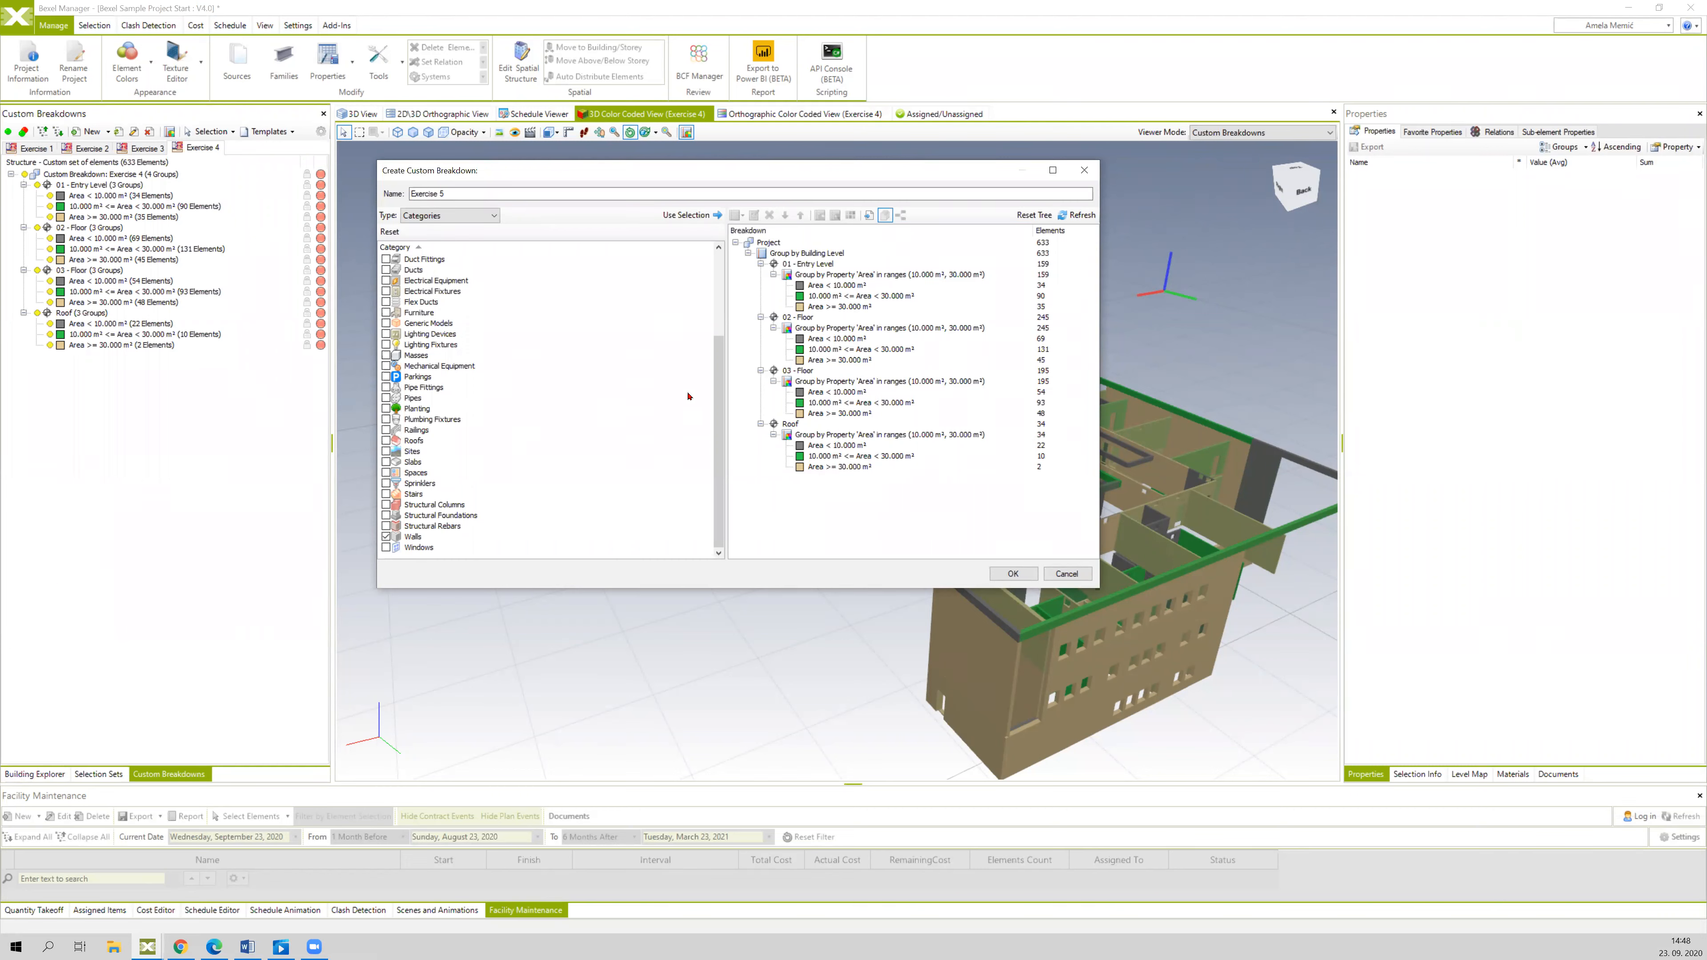
left_click(1012, 574)
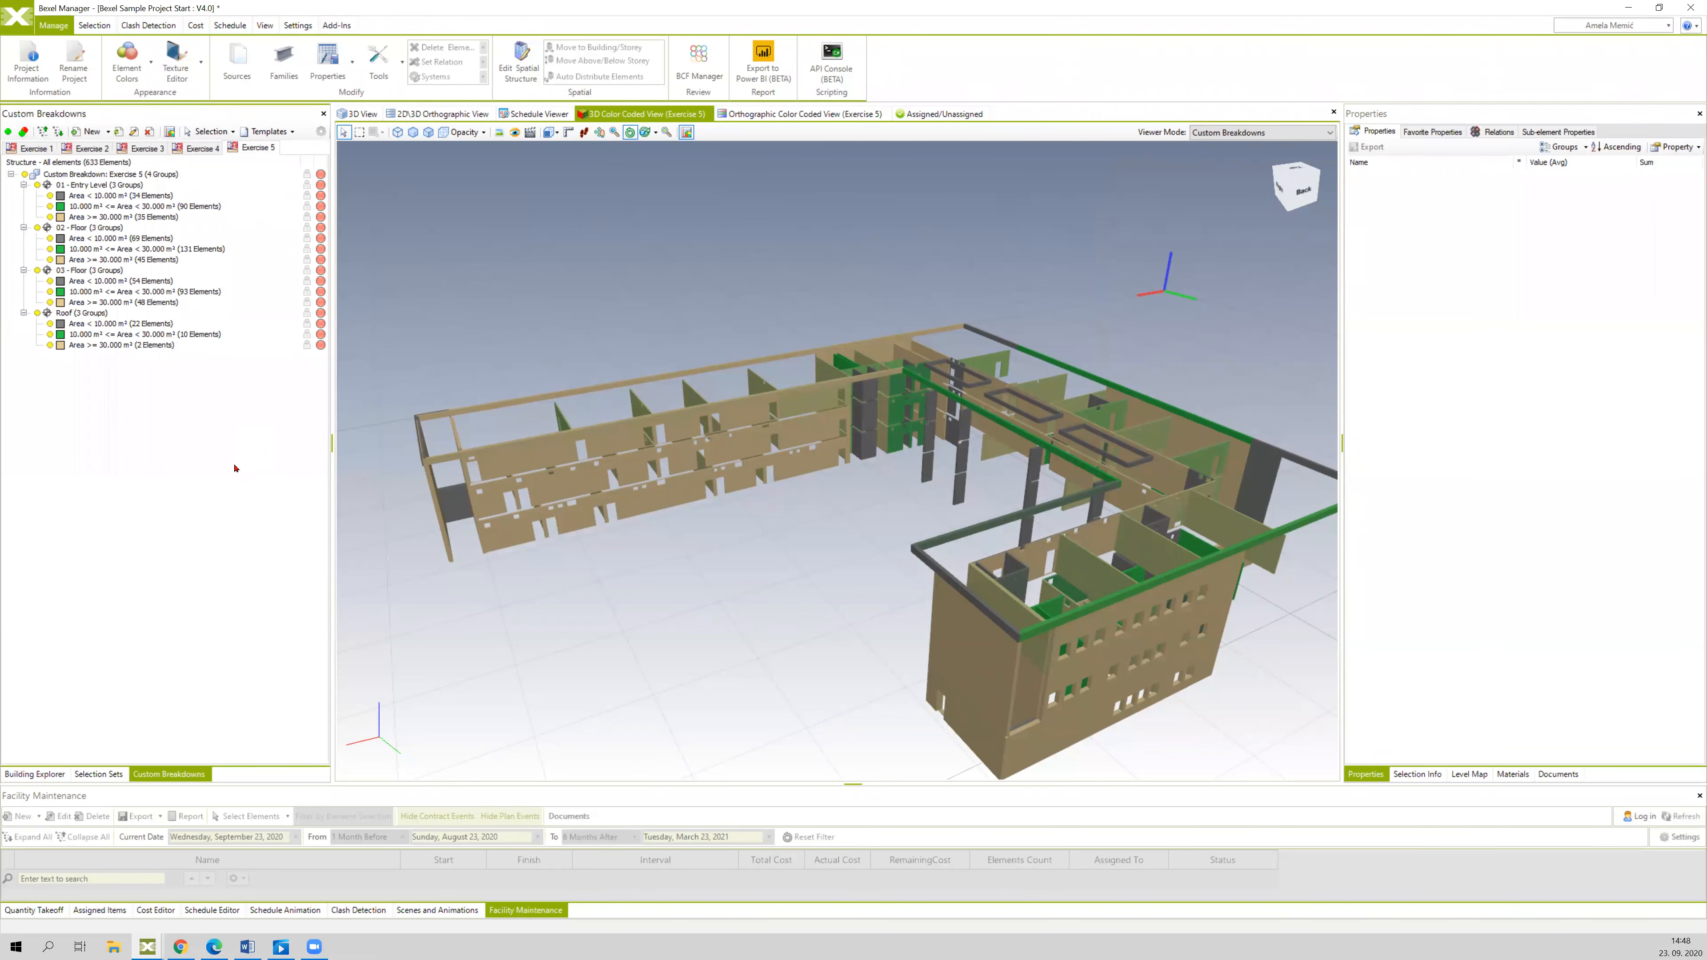
middle_click_drag(466, 321, 466, 321)
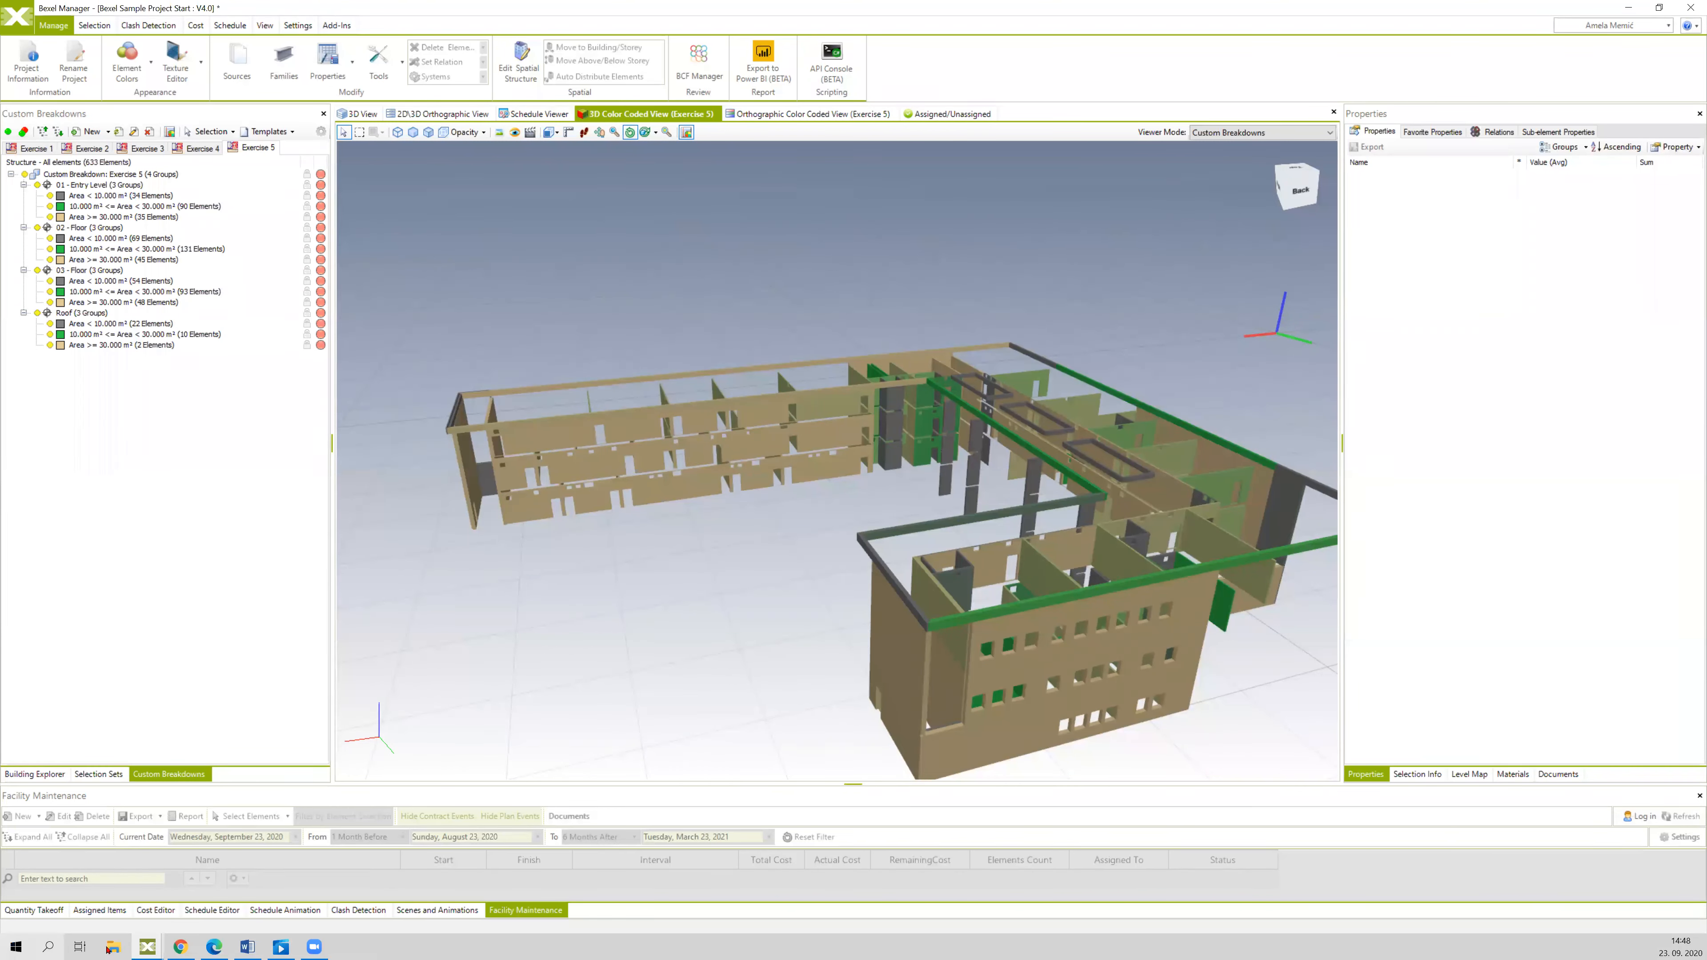
middle_click_drag(485, 537, 557, 513)
left_click(556, 511)
left_click(594, 270)
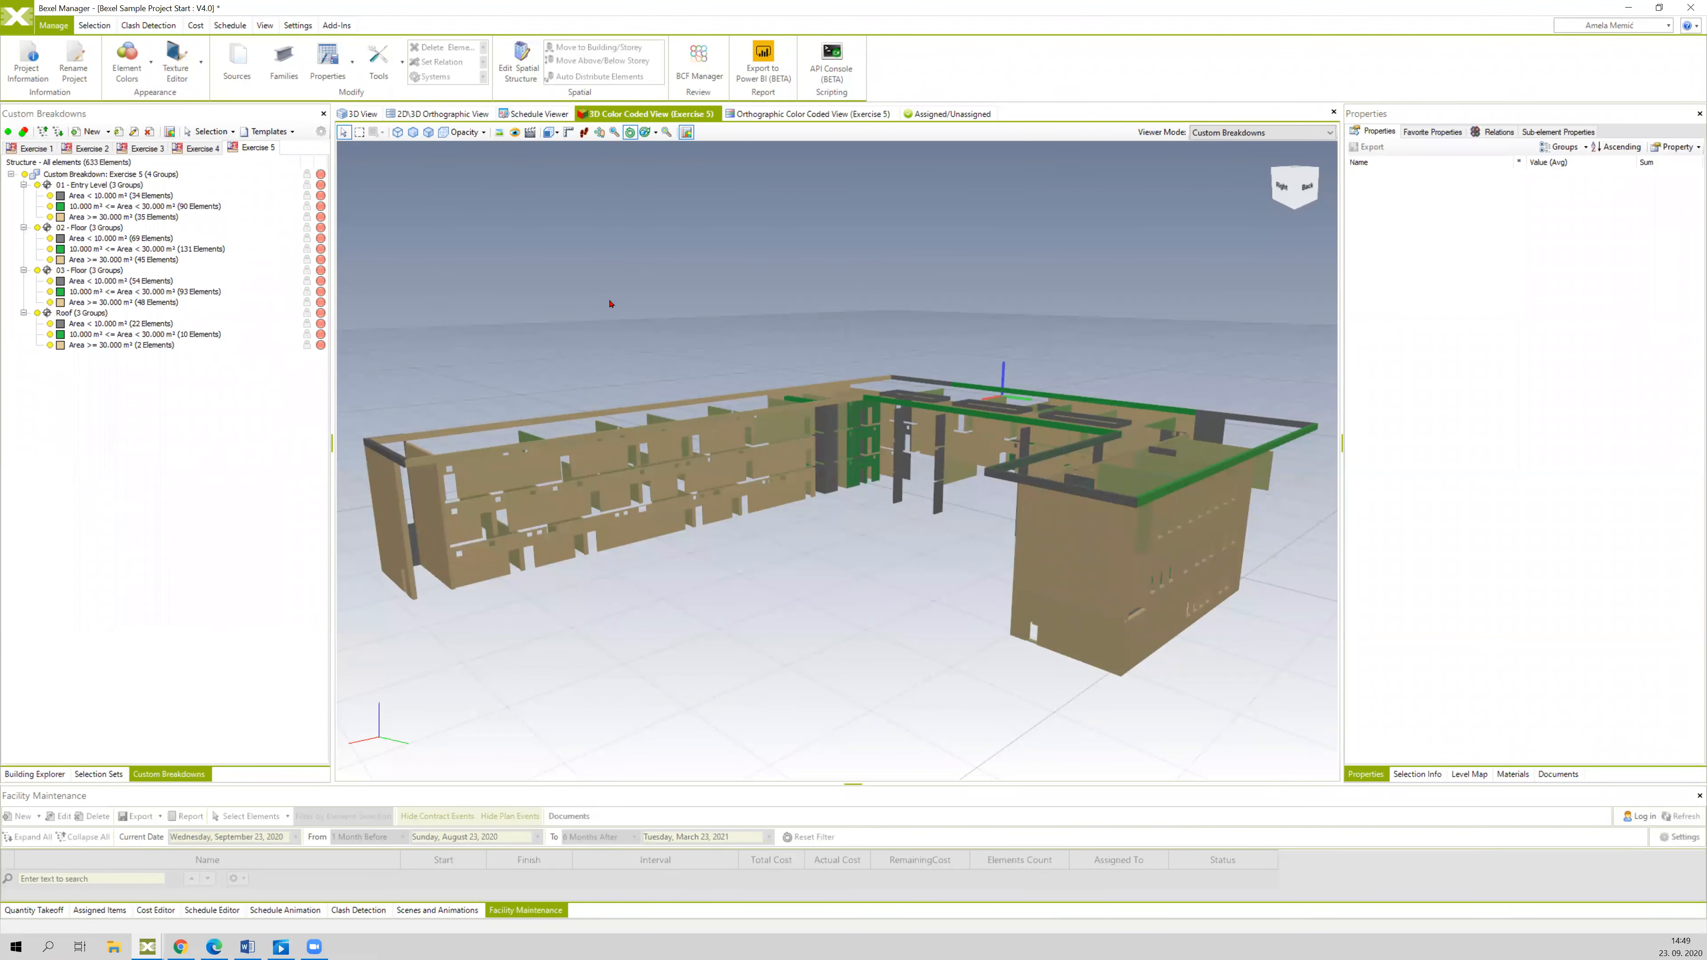
middle_click_drag(592, 302, 604, 312)
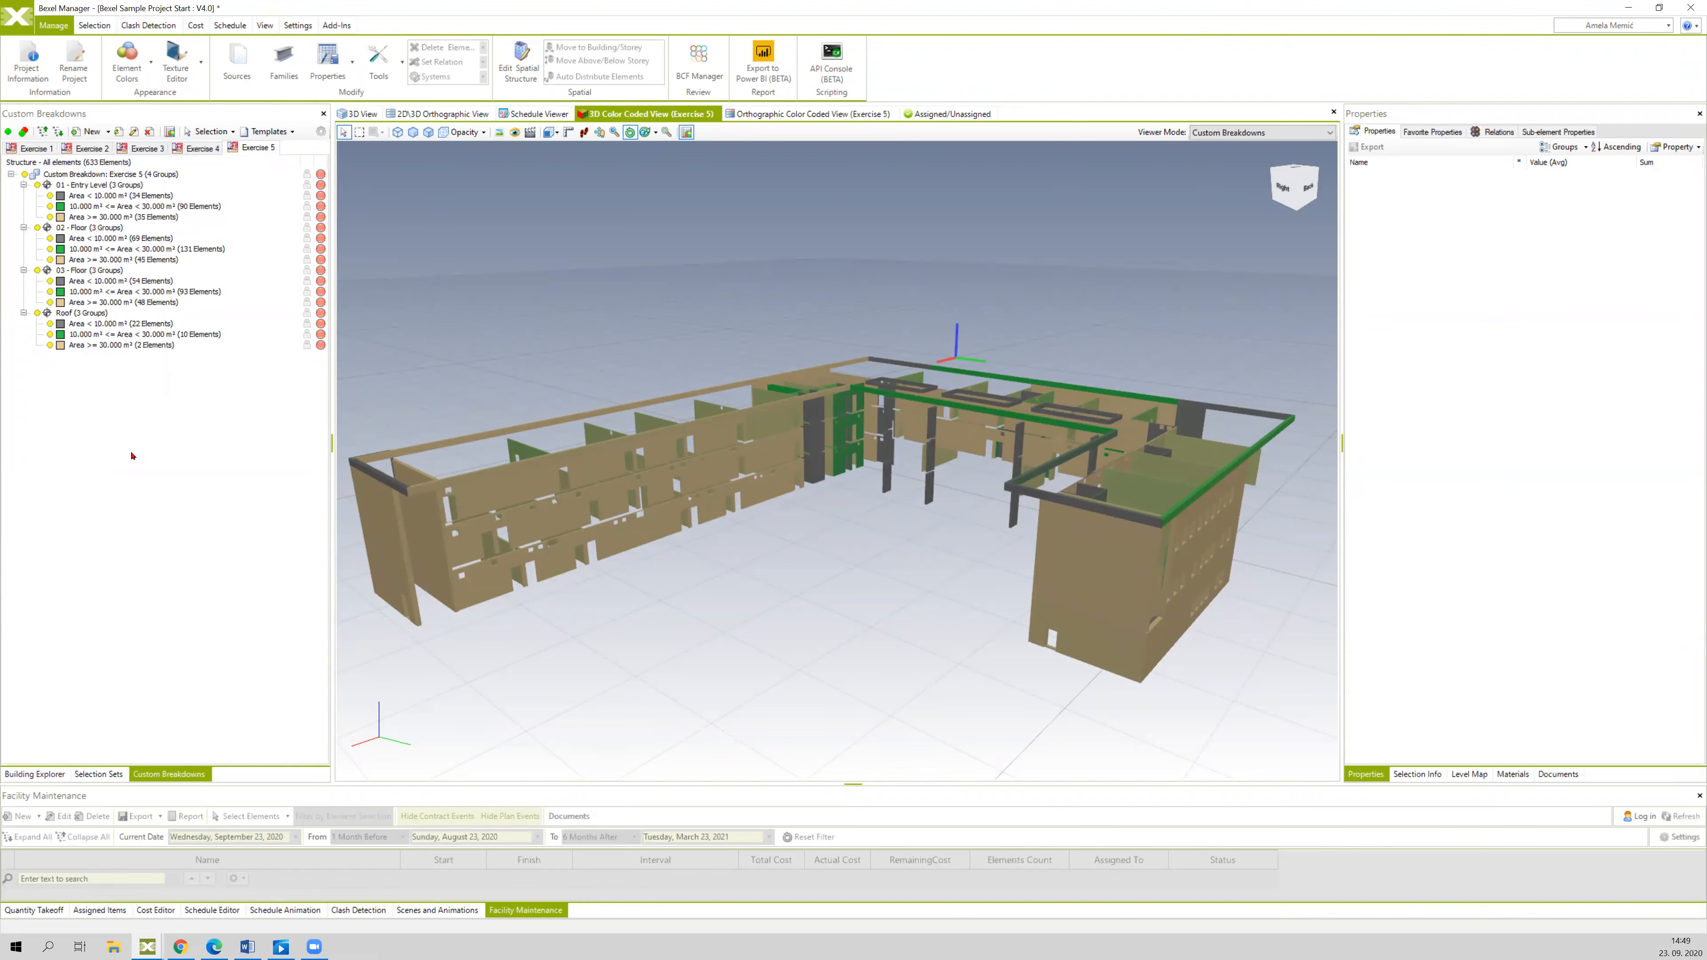
- In File Explorer, examine the Exchange folder of Lesson 4.0 within the Desktop folder Bexel_Step_By_Step_Workflow_Guide_ENG, and close the window
left_click(114, 946)
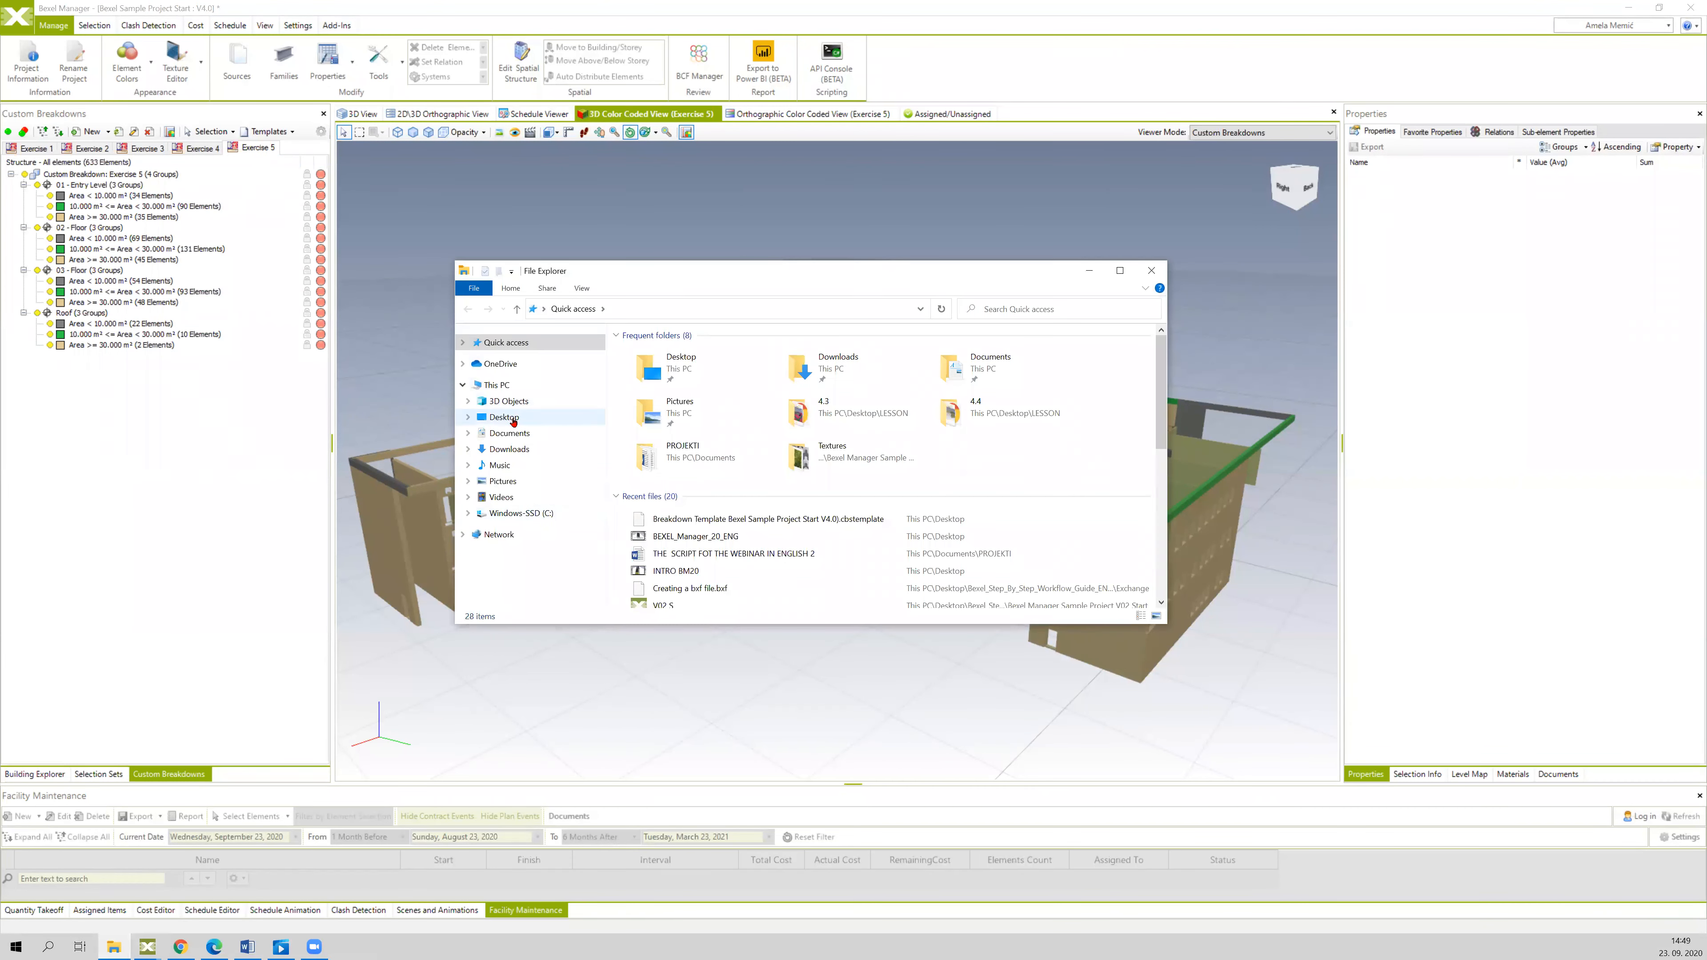
left_click(505, 418)
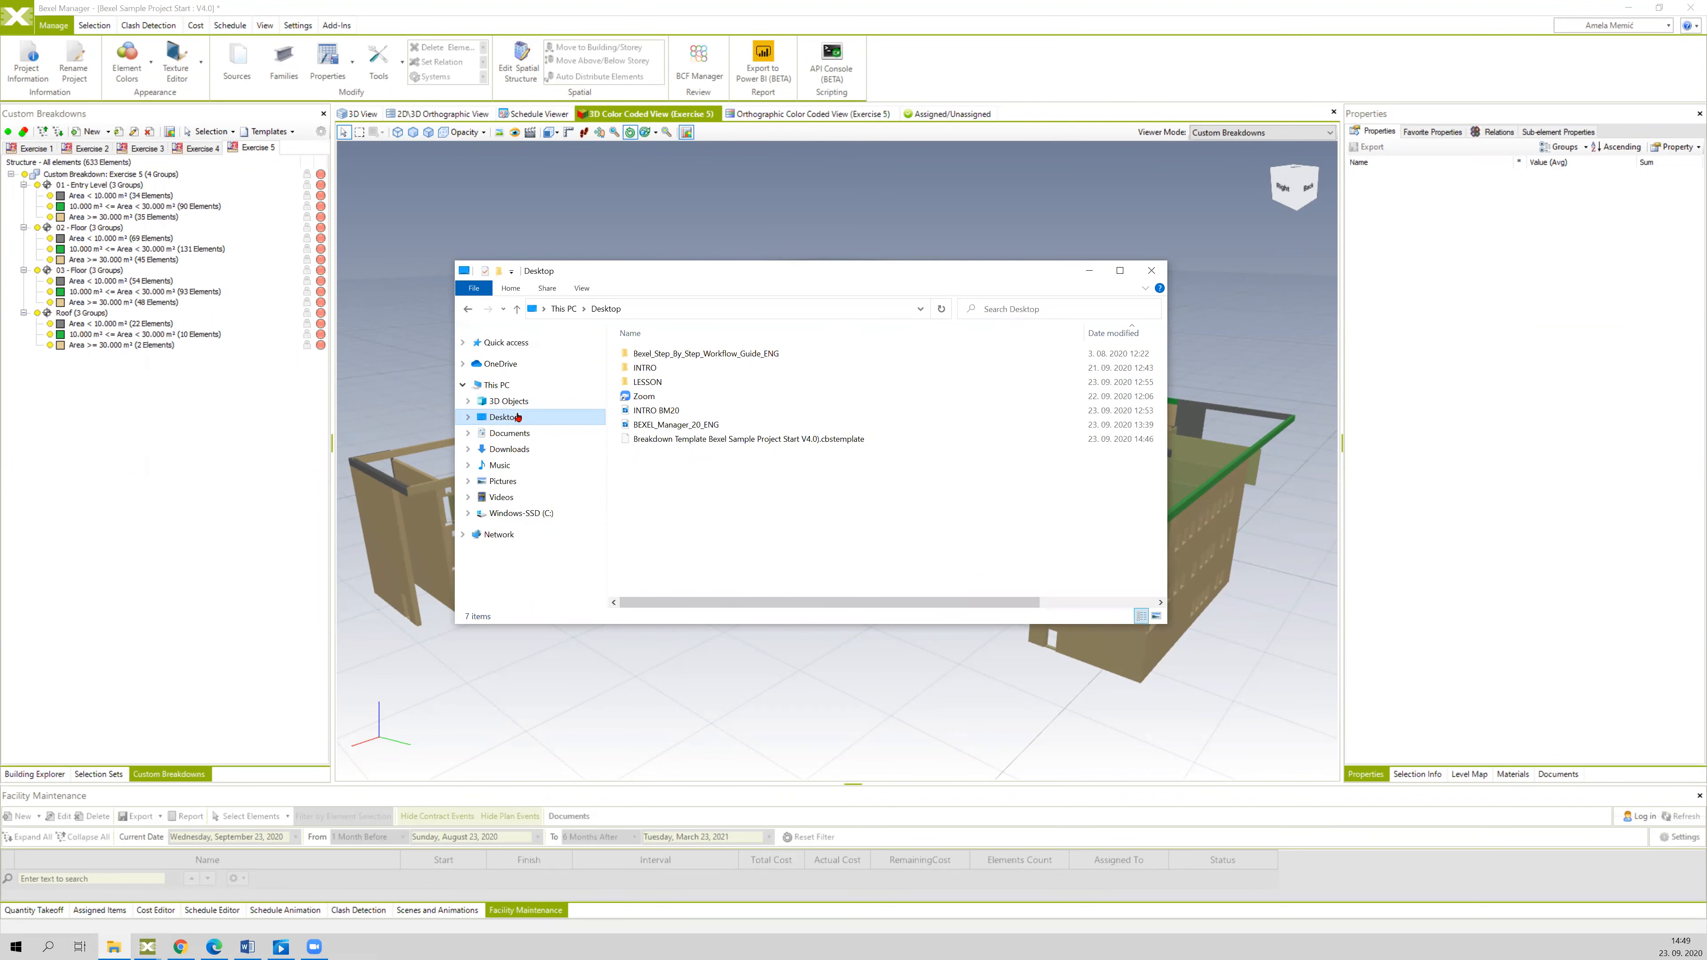
double_click(692, 352)
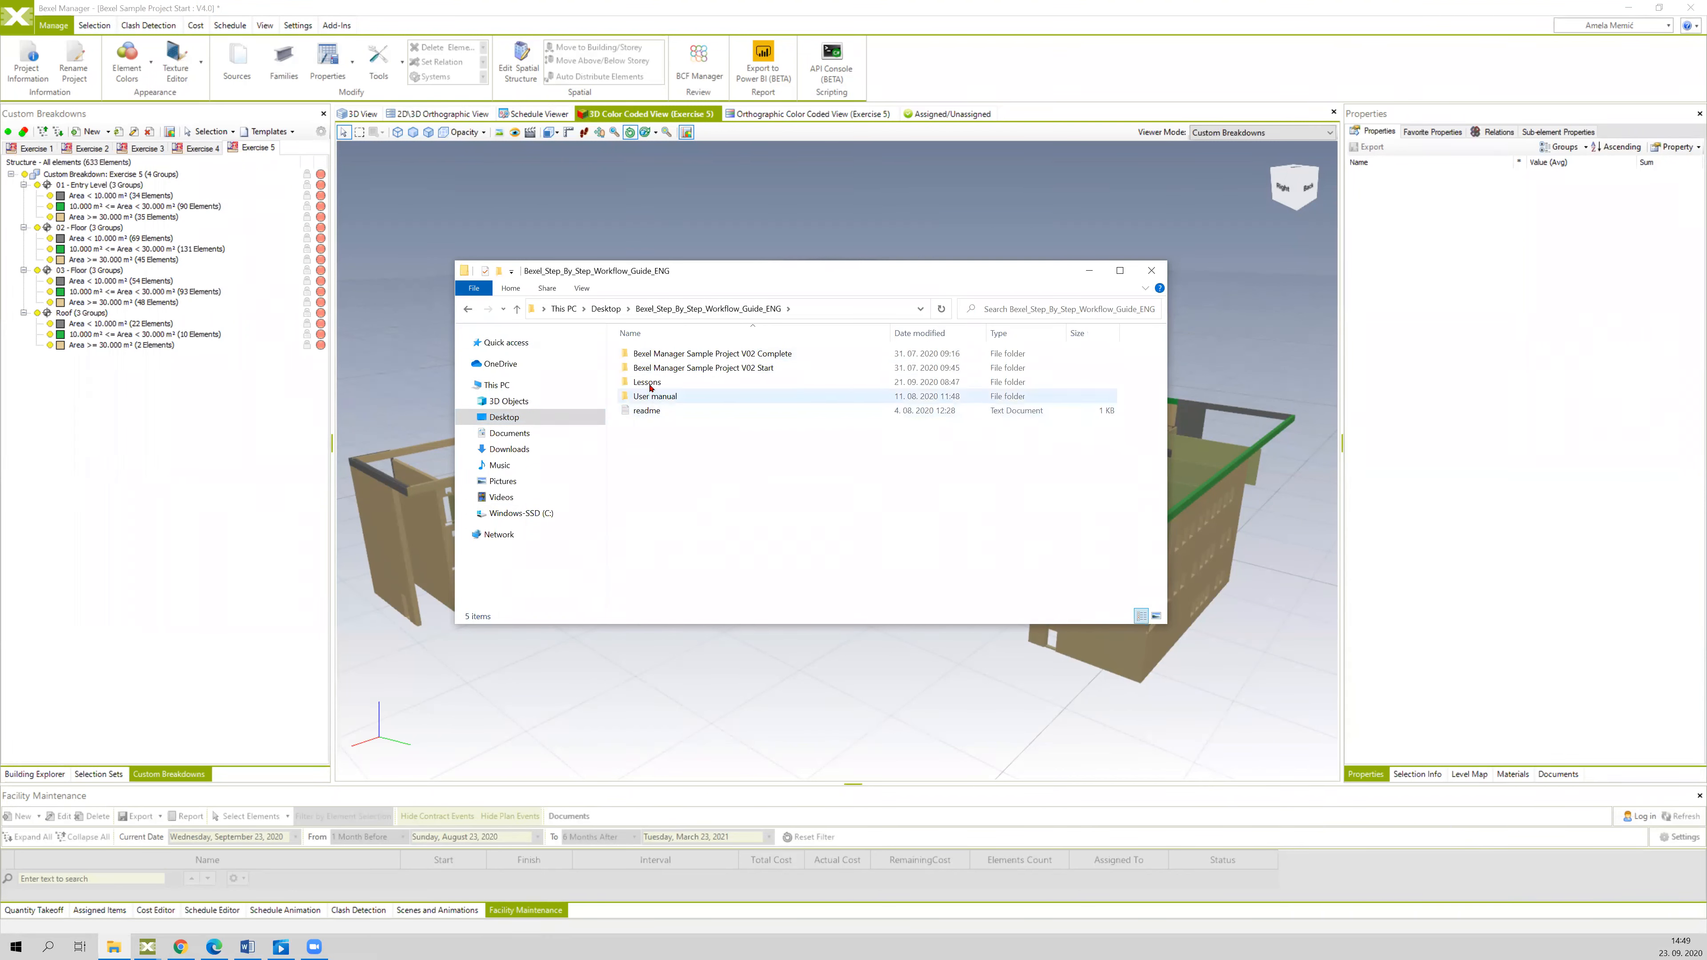
double_click(663, 383)
left_click(656, 399)
double_click(673, 397)
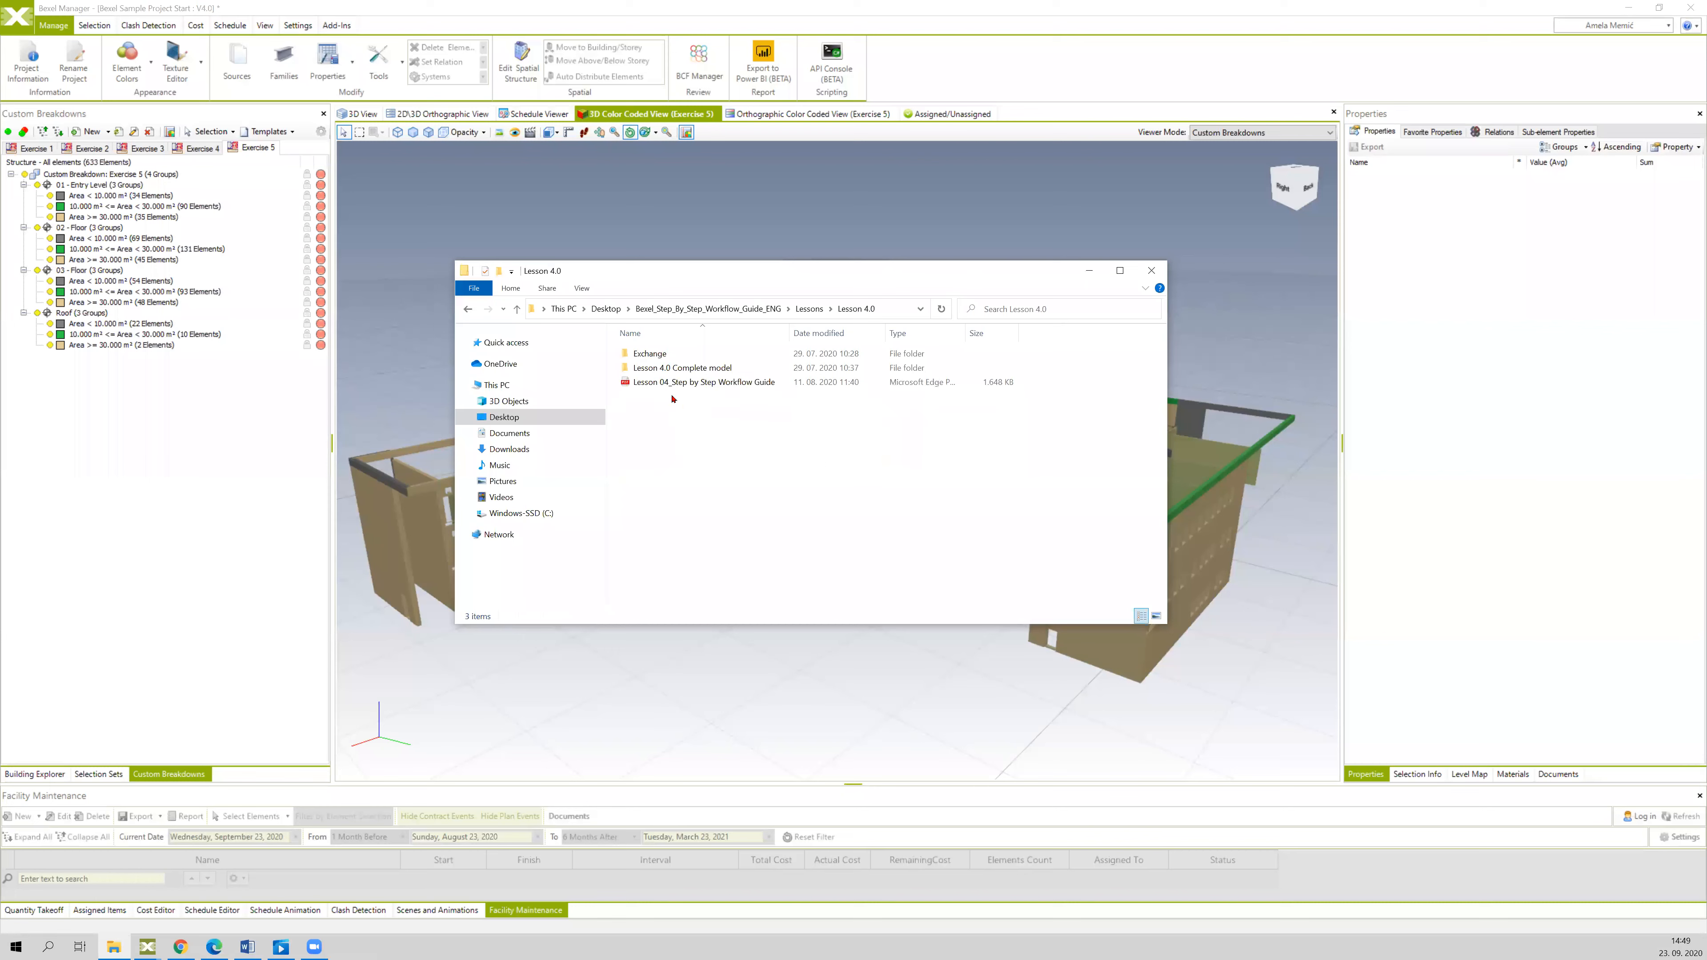
left_click_drag(663, 246, 643, 220)
double_click(618, 303)
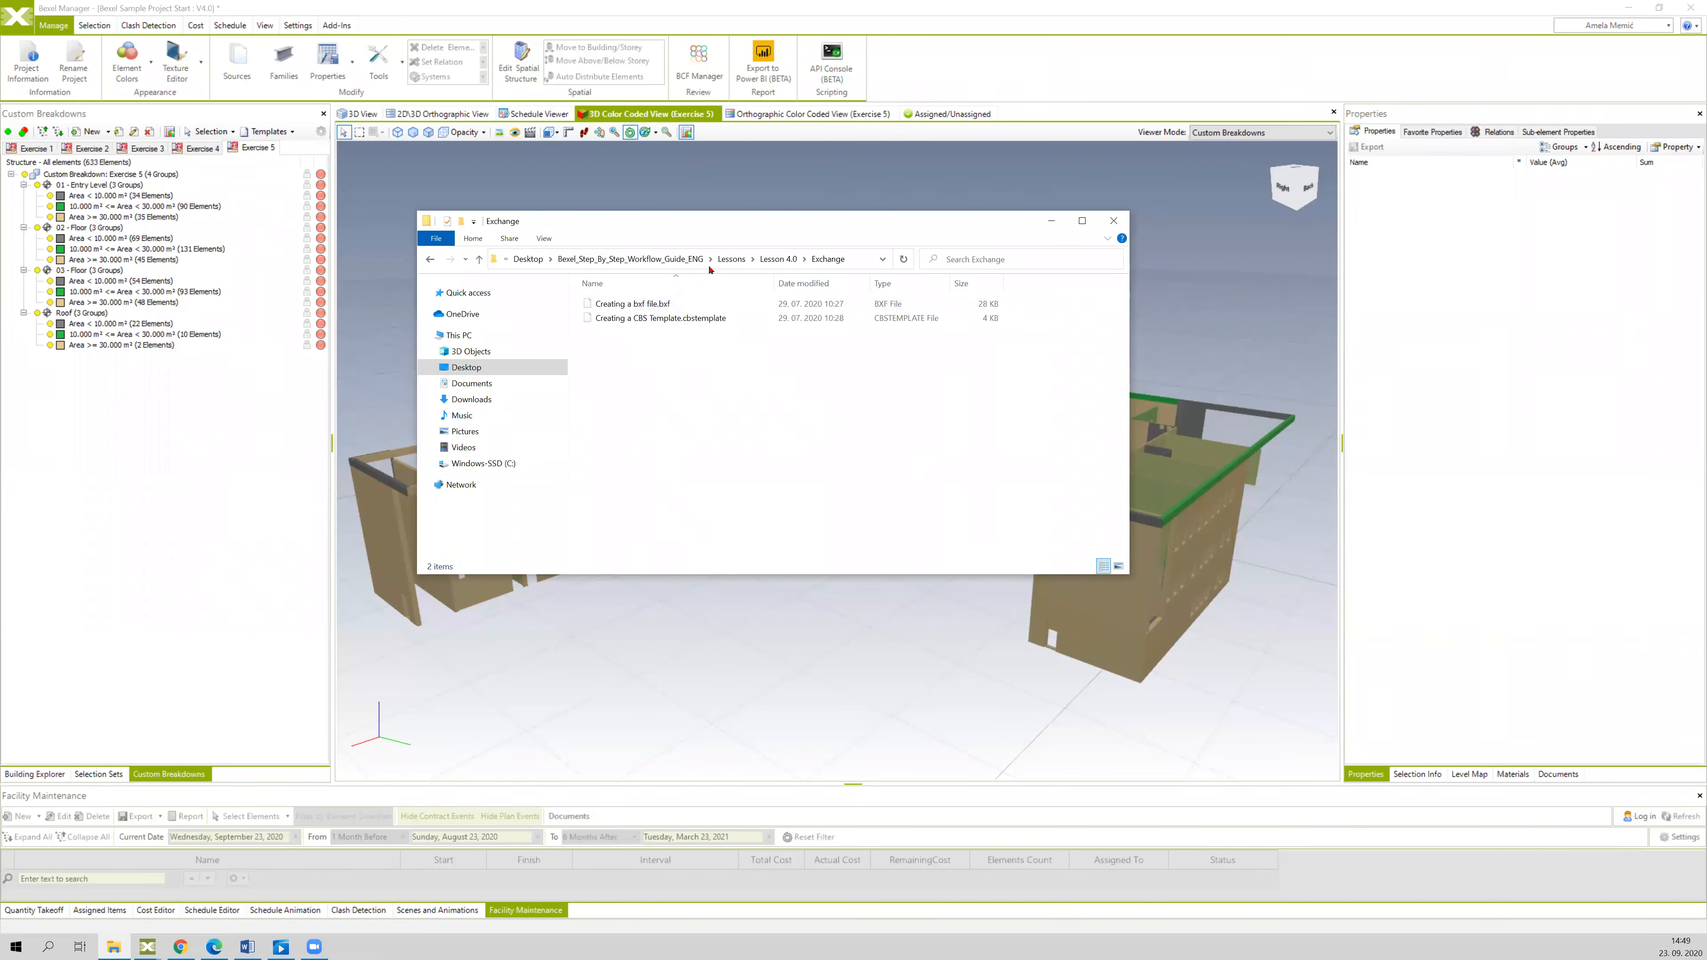
left_click_drag(736, 229, 731, 239)
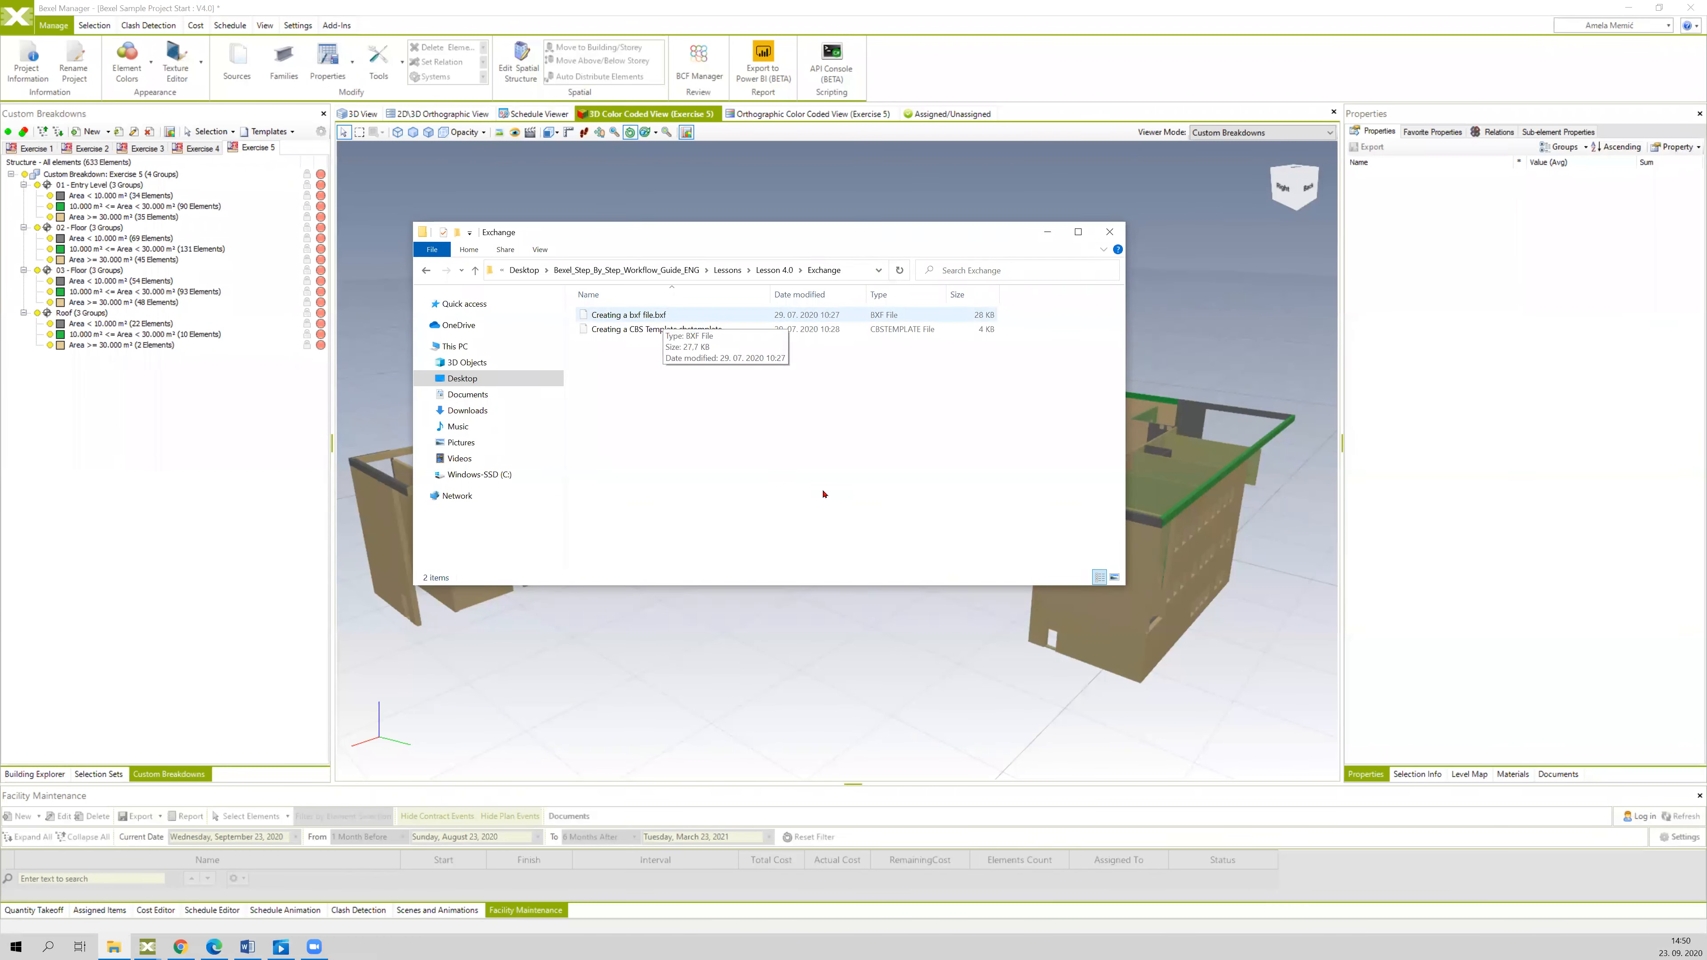
left_click(1110, 231)
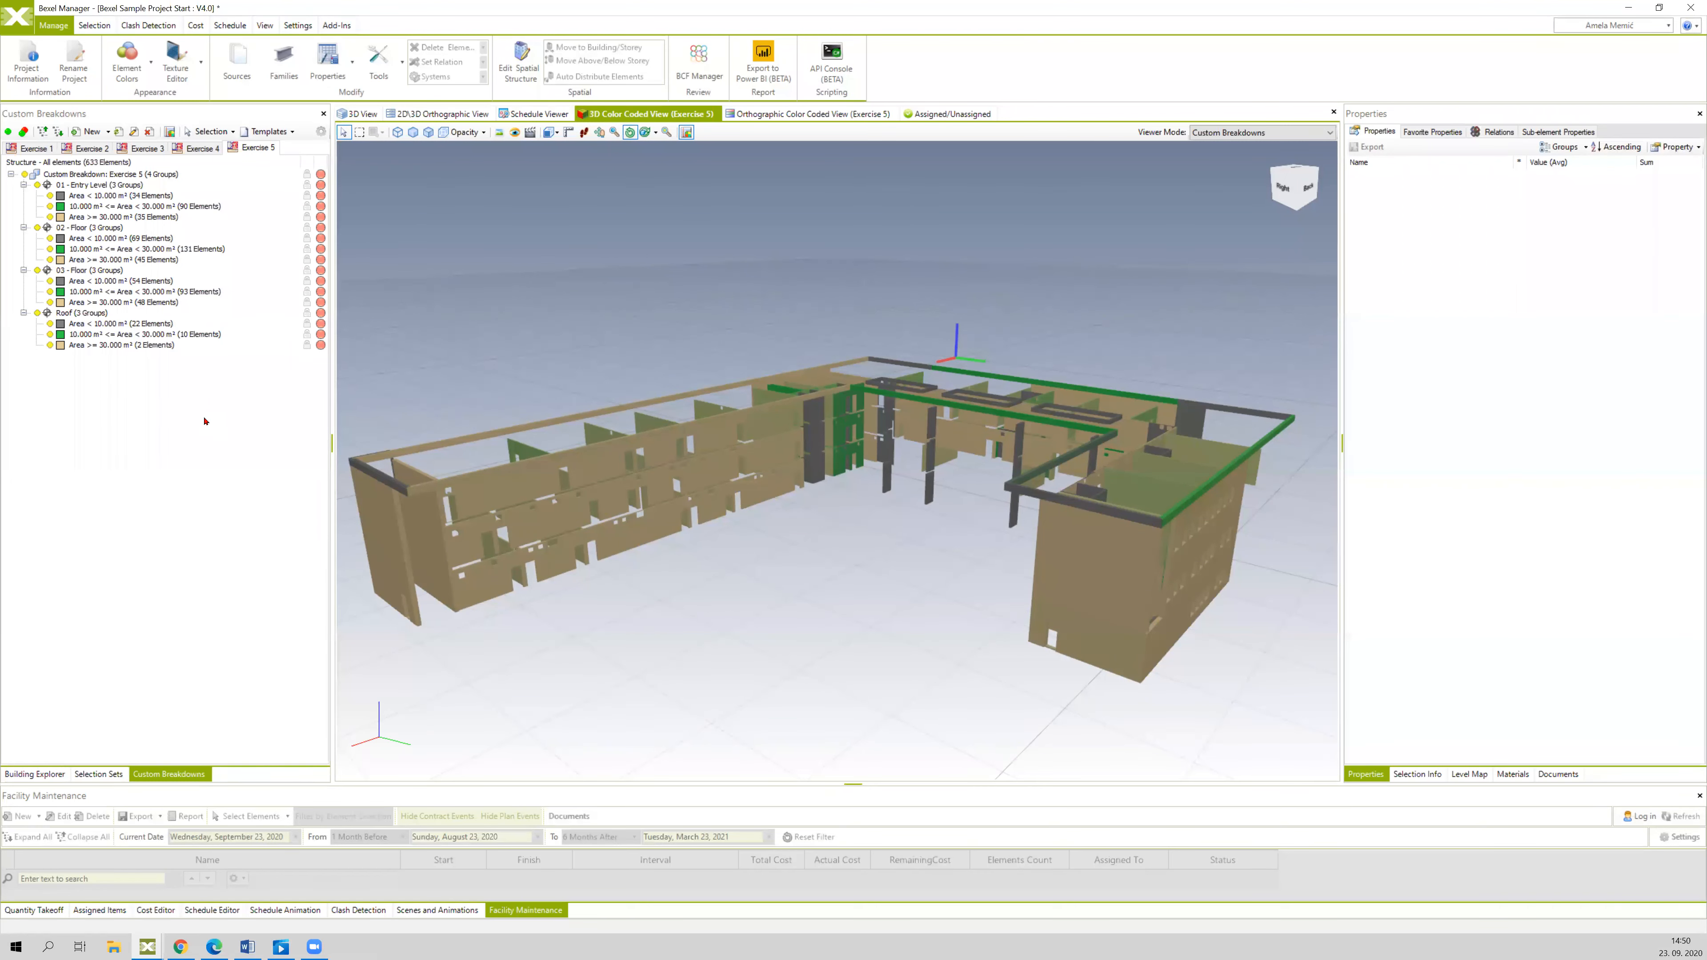
- Open the Exchange page for exchanging data with another Bexel project or an IFC file
left_click(12, 16)
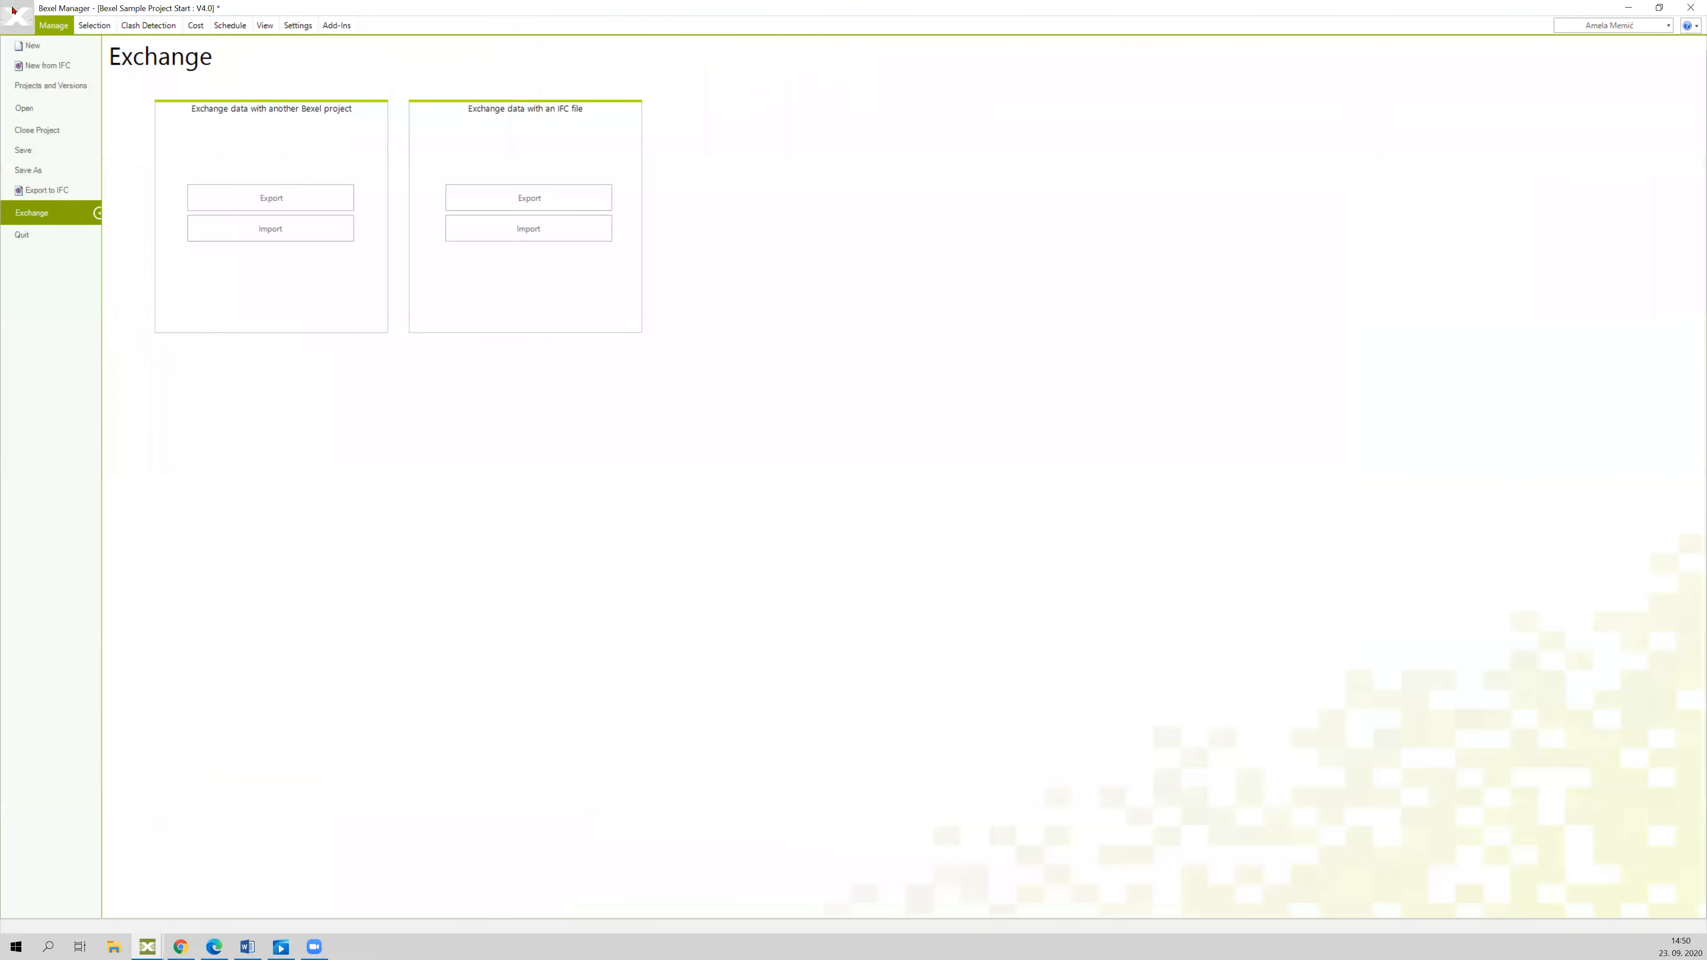